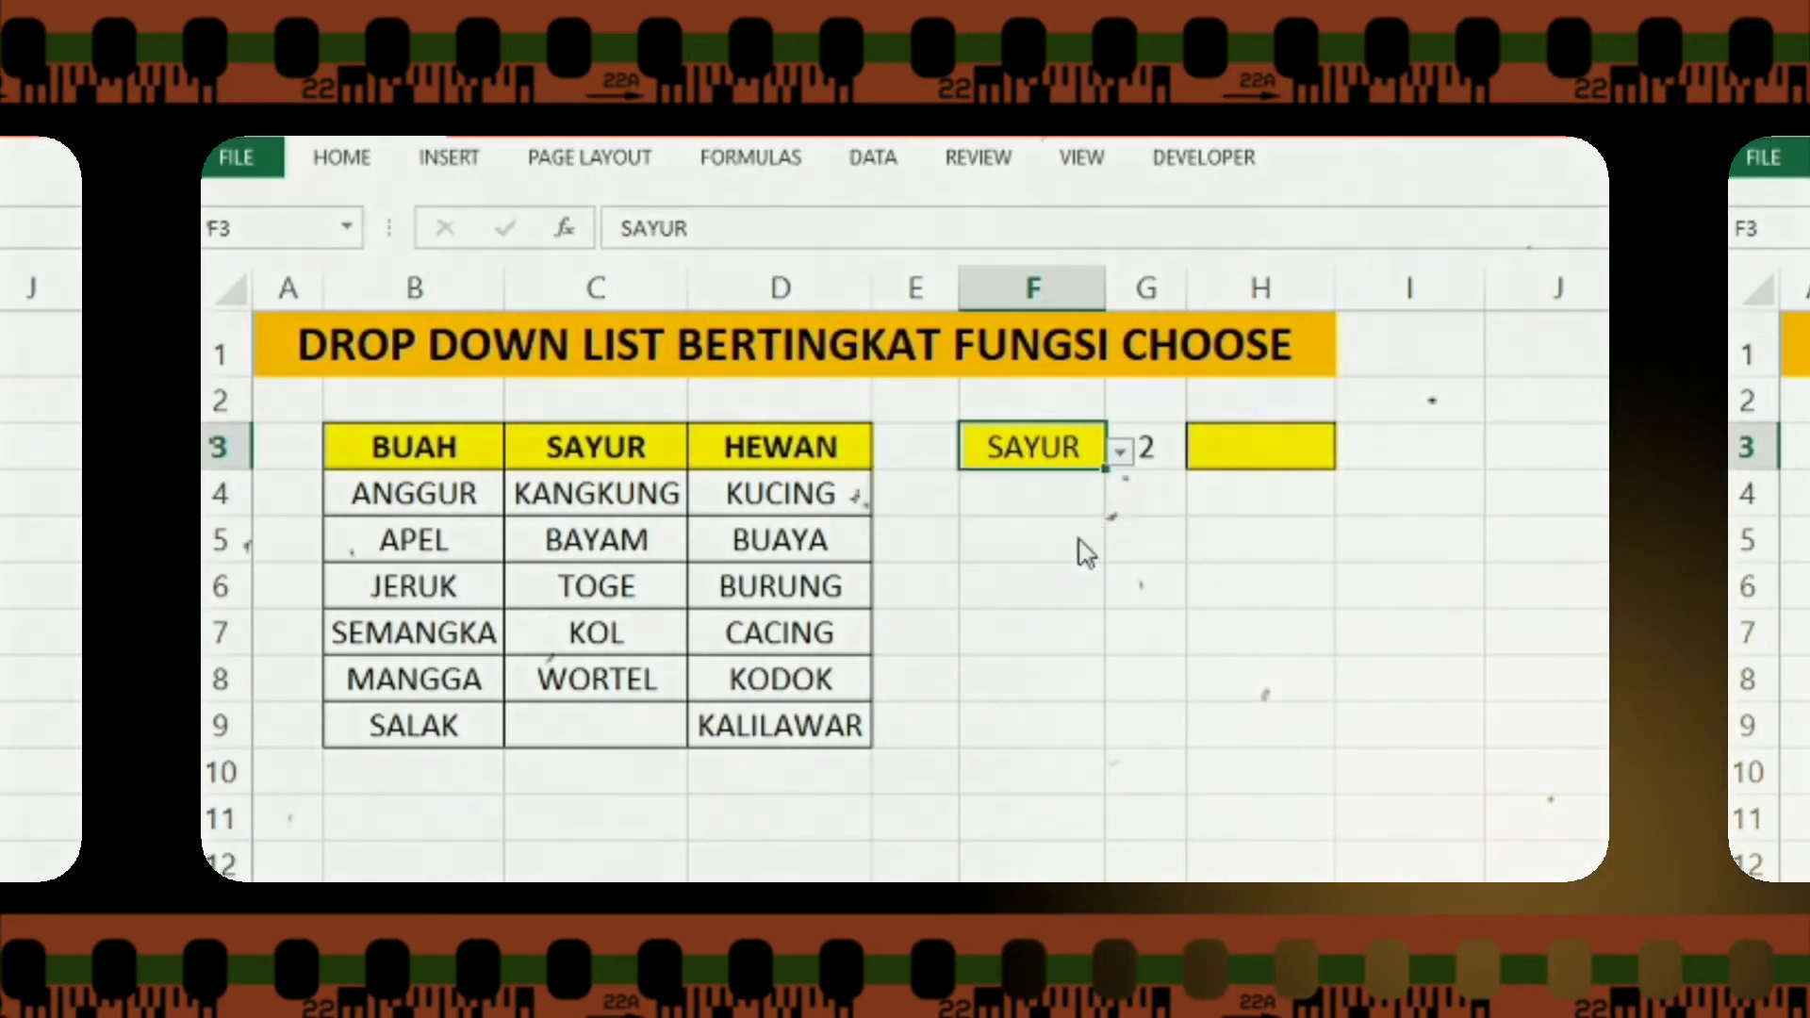
Enter the formula =CHOOSE(G3;B4:B9;C4:C9;D4:D9) in cell H3.
left_click(1244, 452)
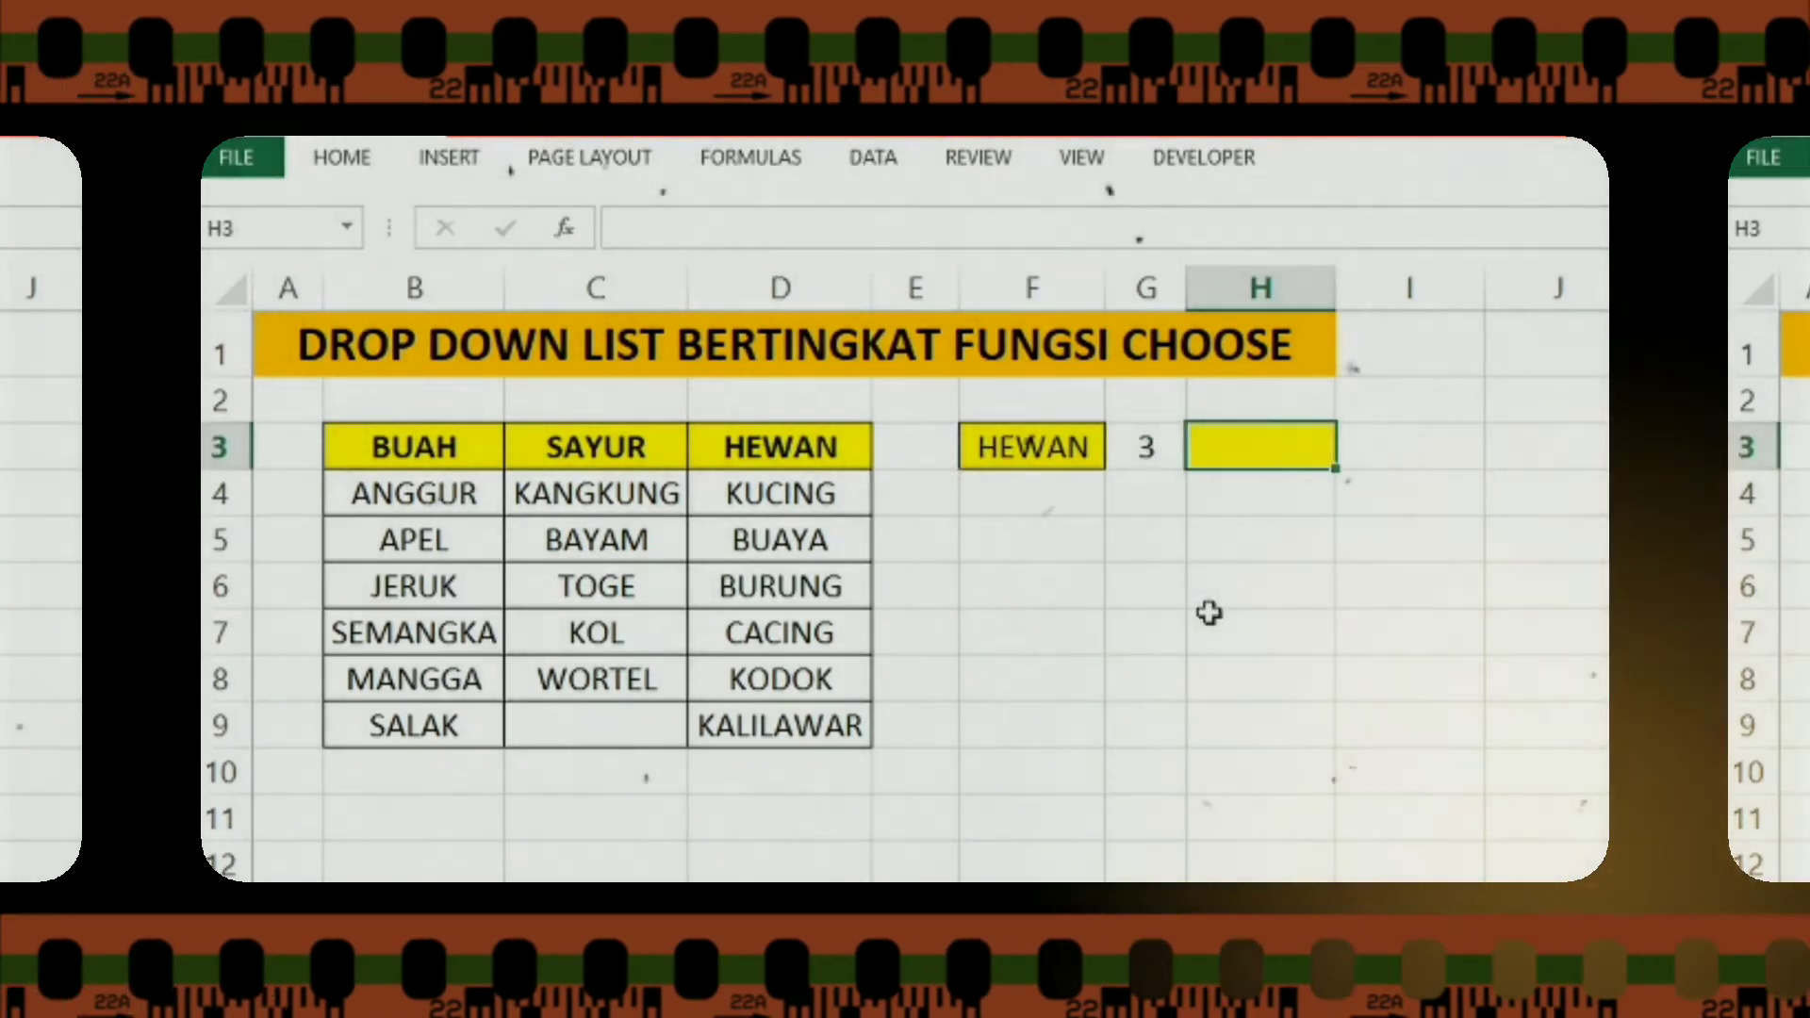
type("=")
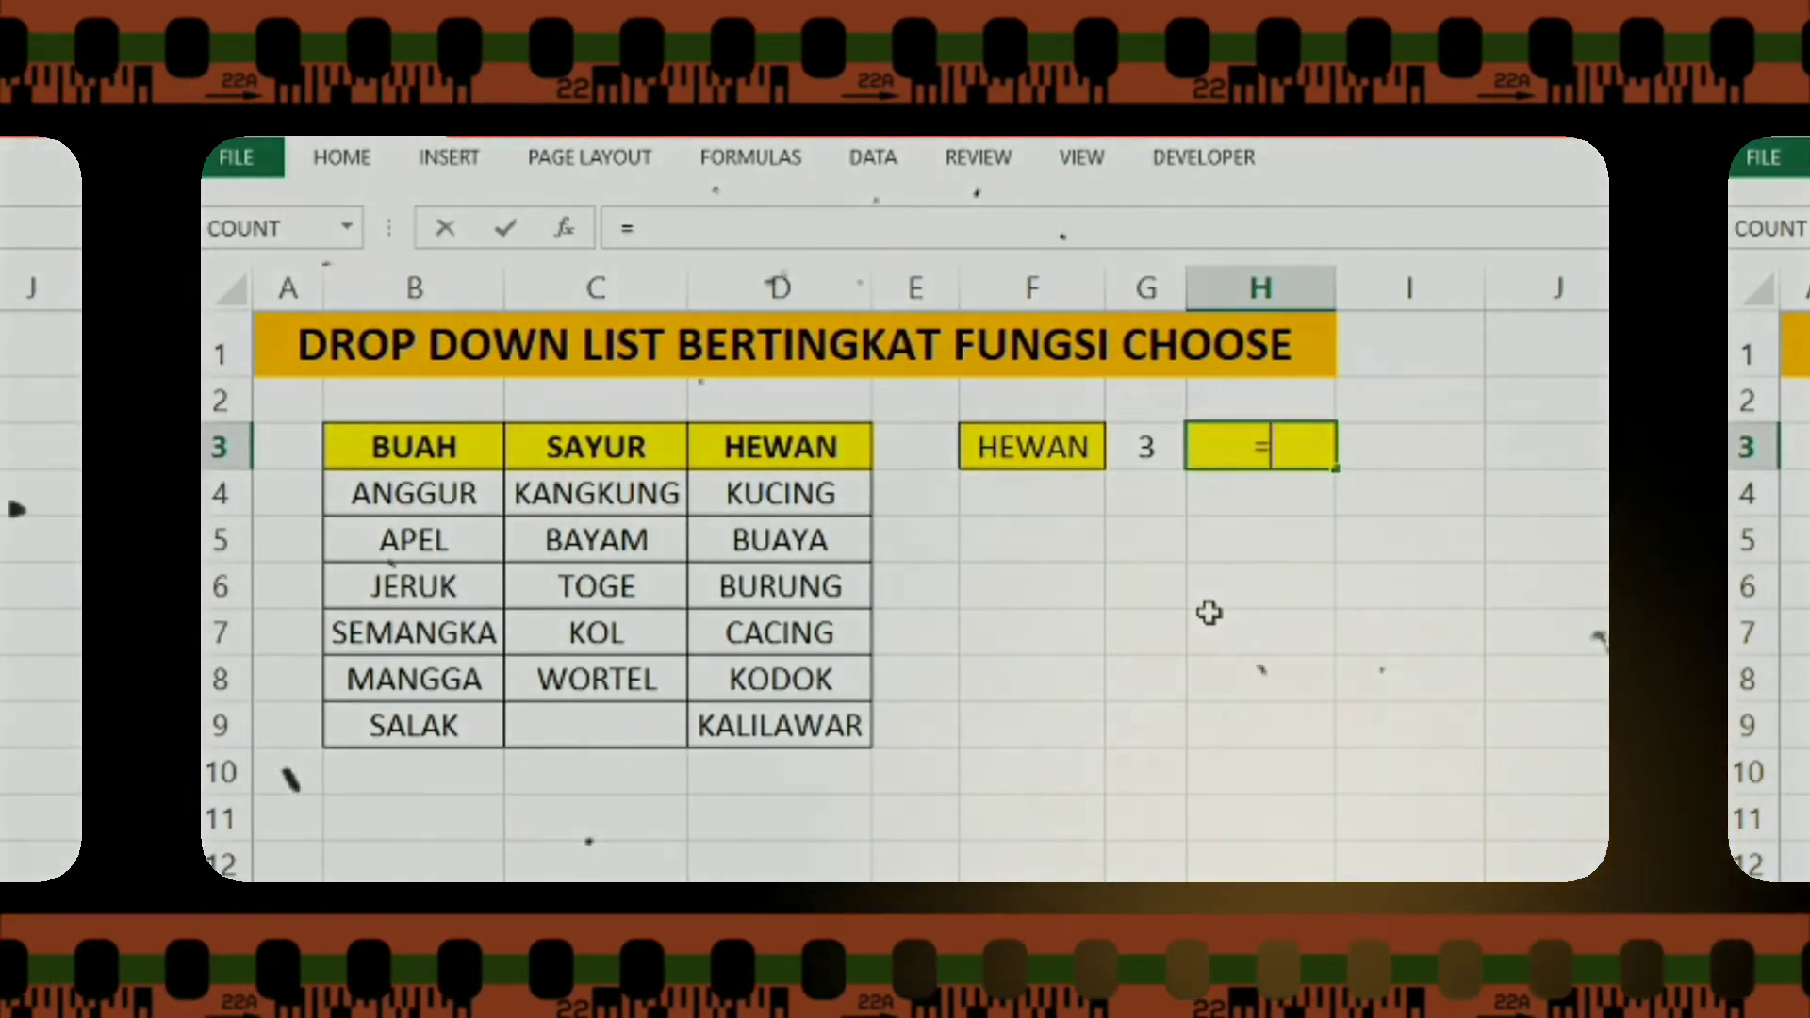
type("choose(")
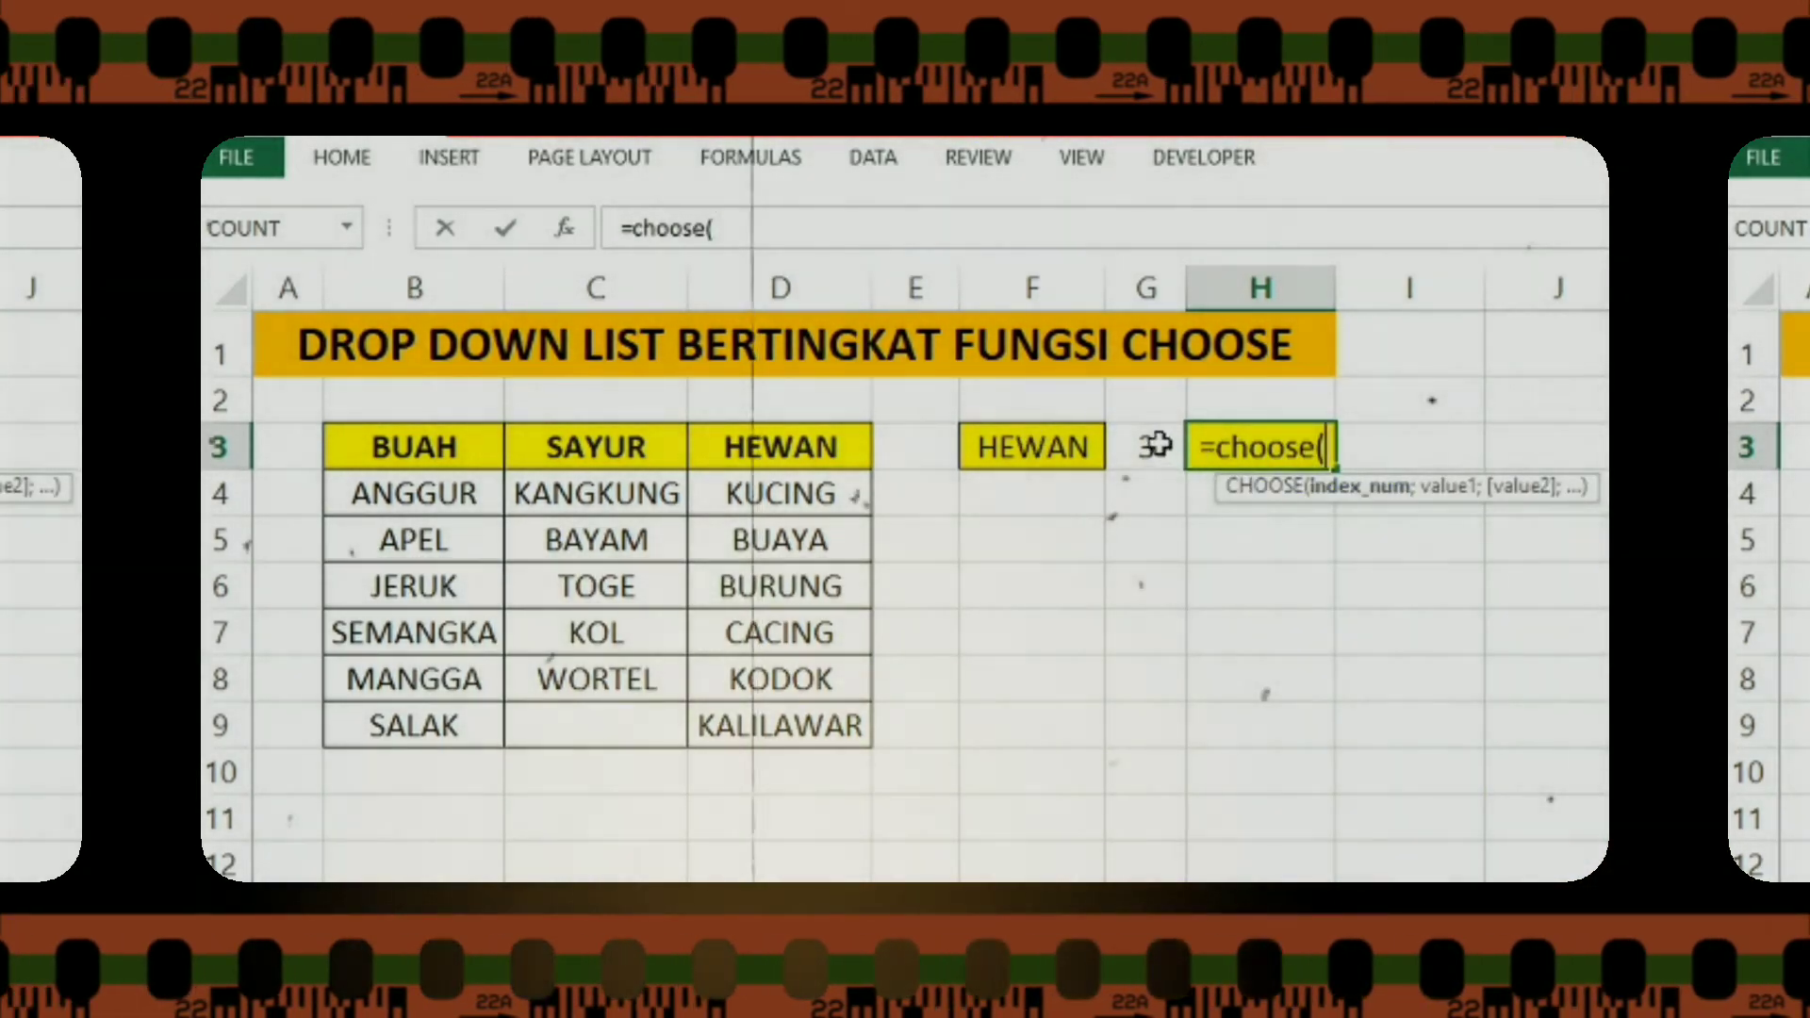
left_click(1155, 446)
type(";")
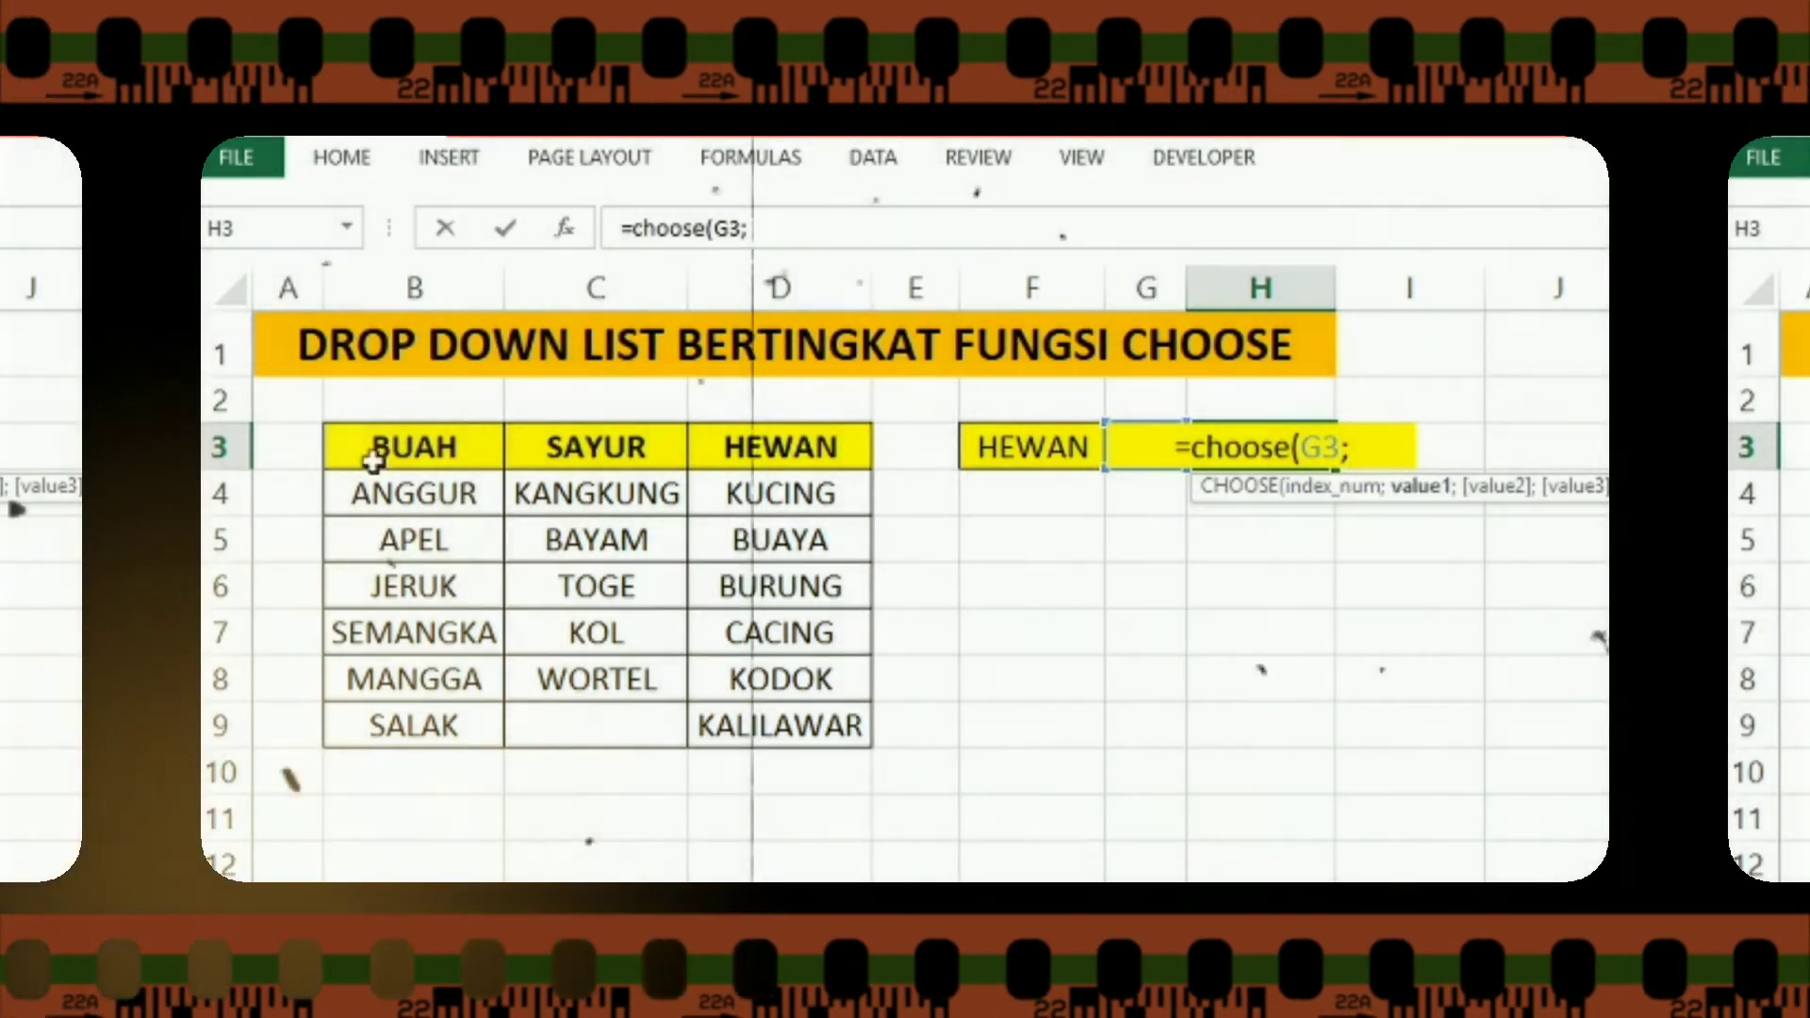
left_click_drag(400, 493, 432, 731)
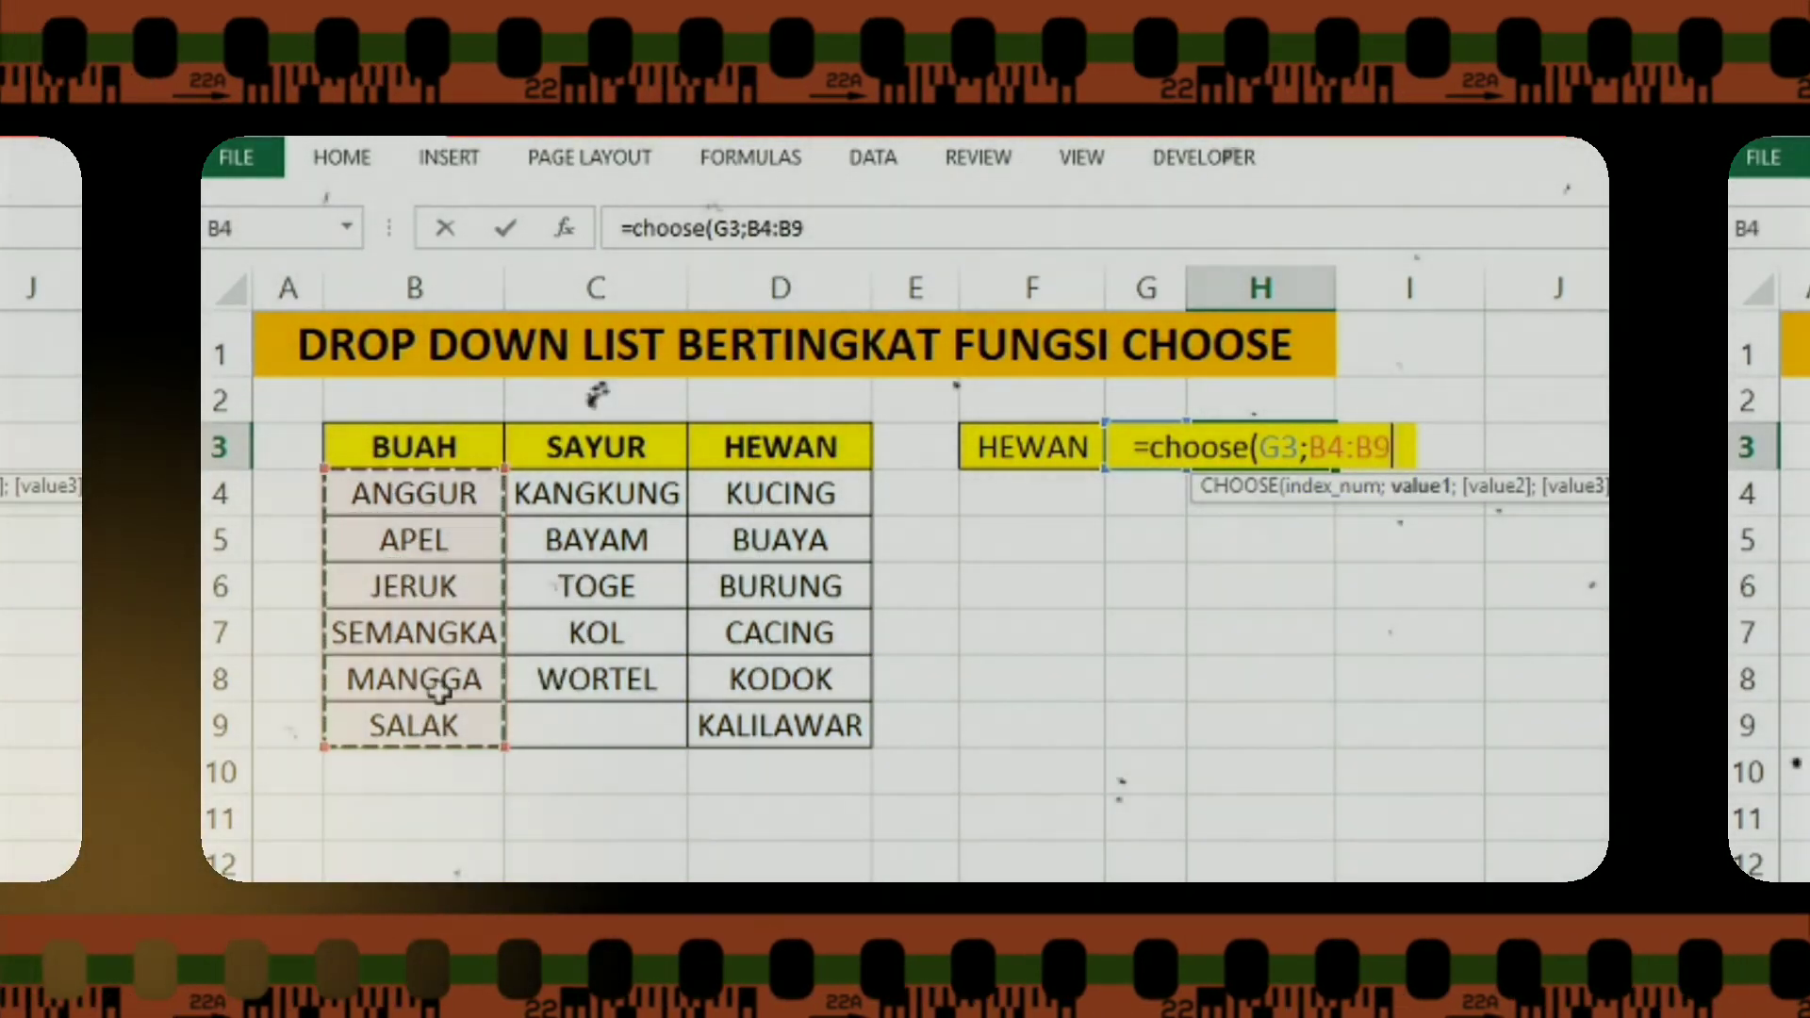
type(";")
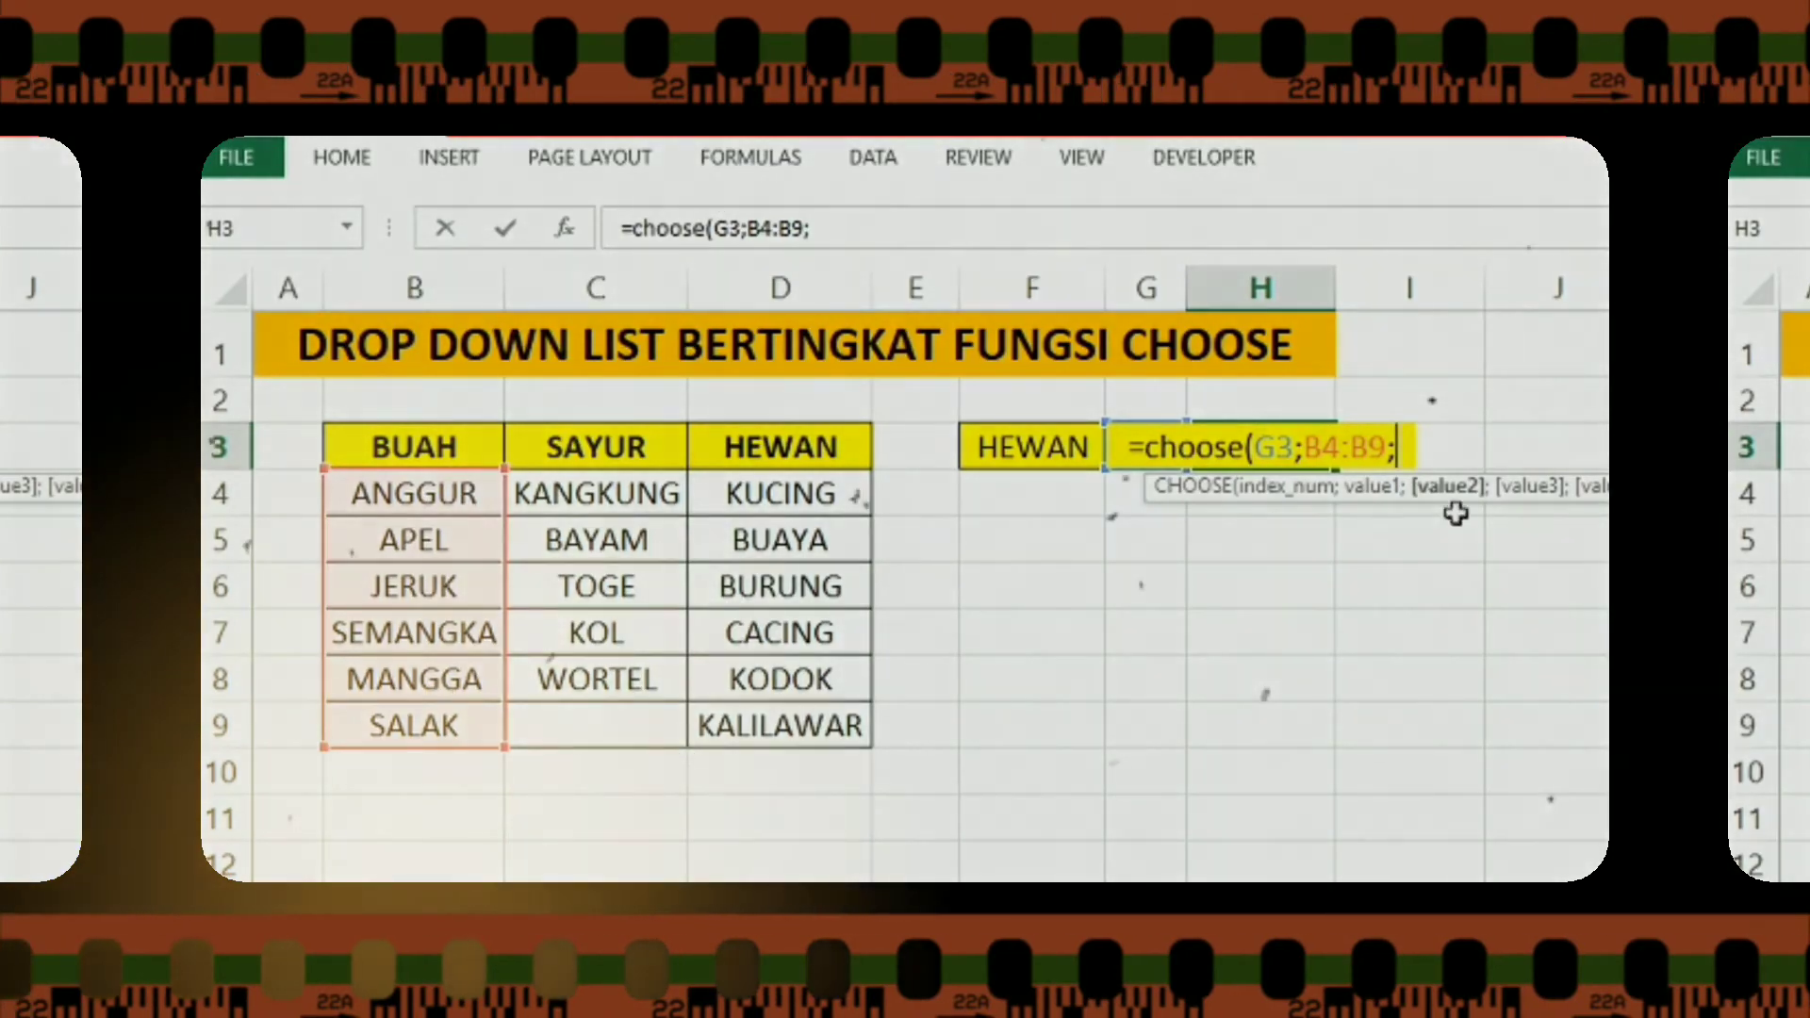
left_click_drag(660, 488, 654, 717)
type(";")
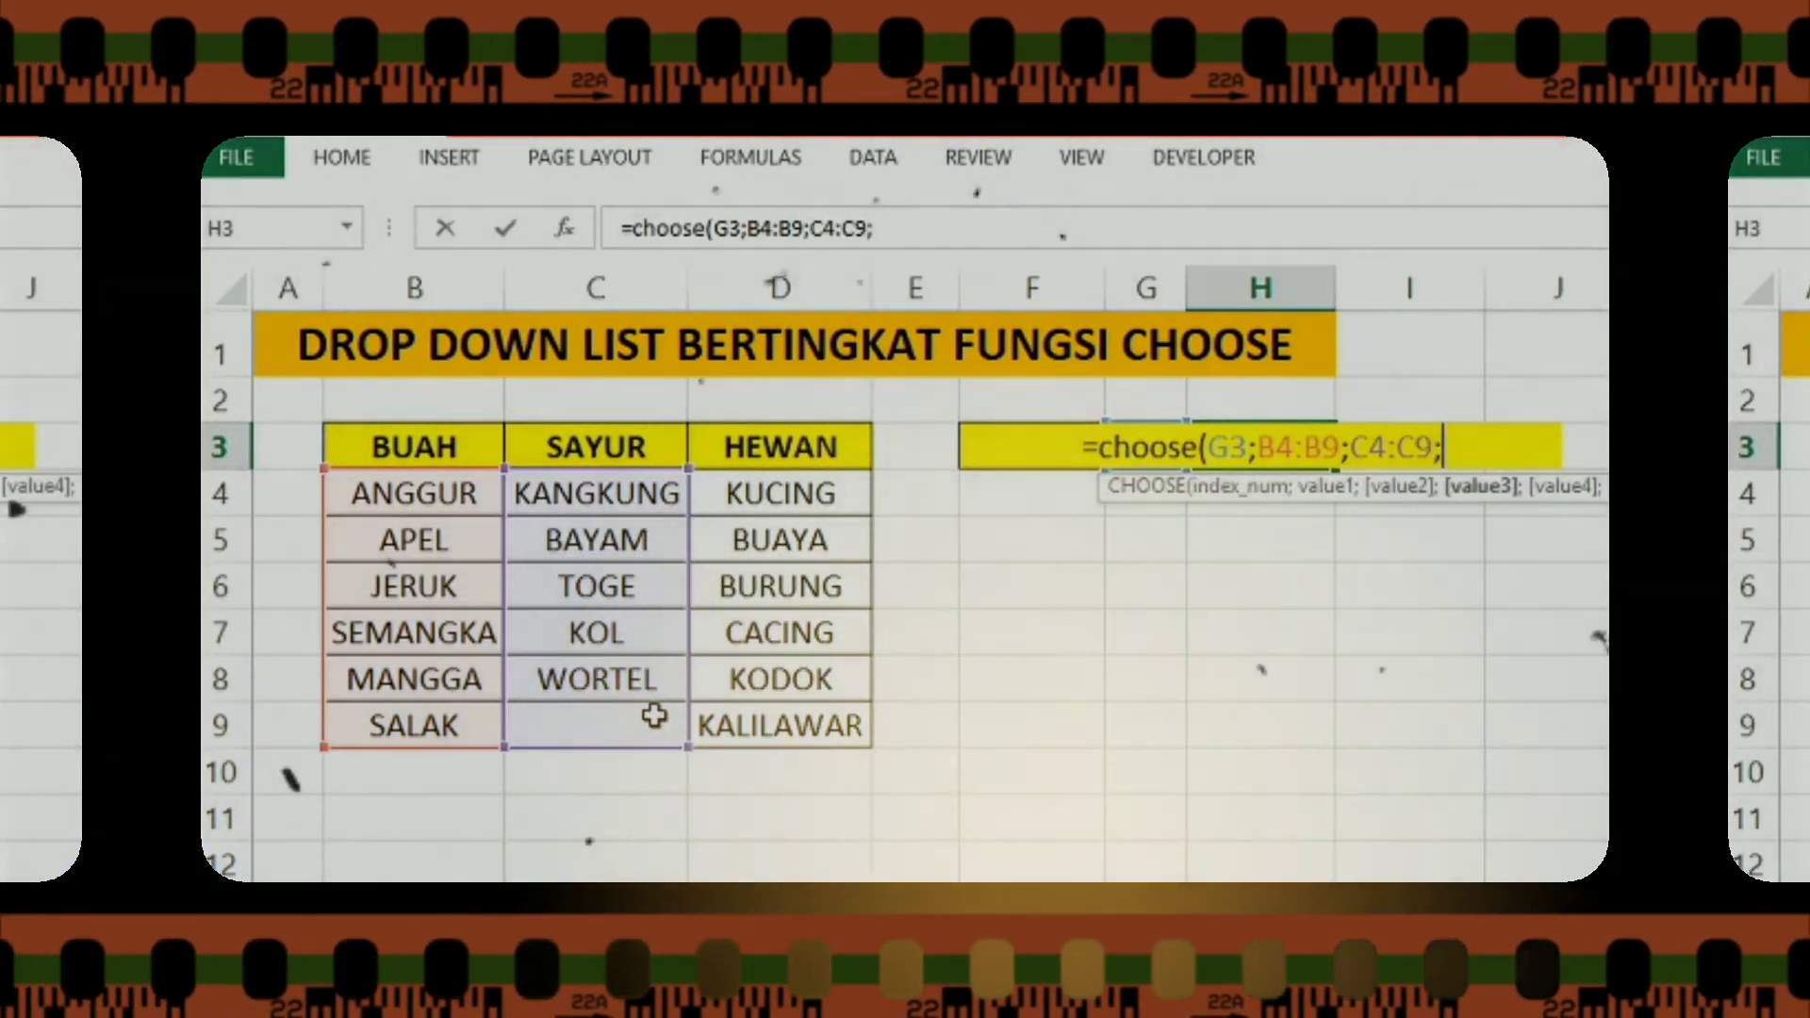
left_click_drag(730, 495, 829, 732)
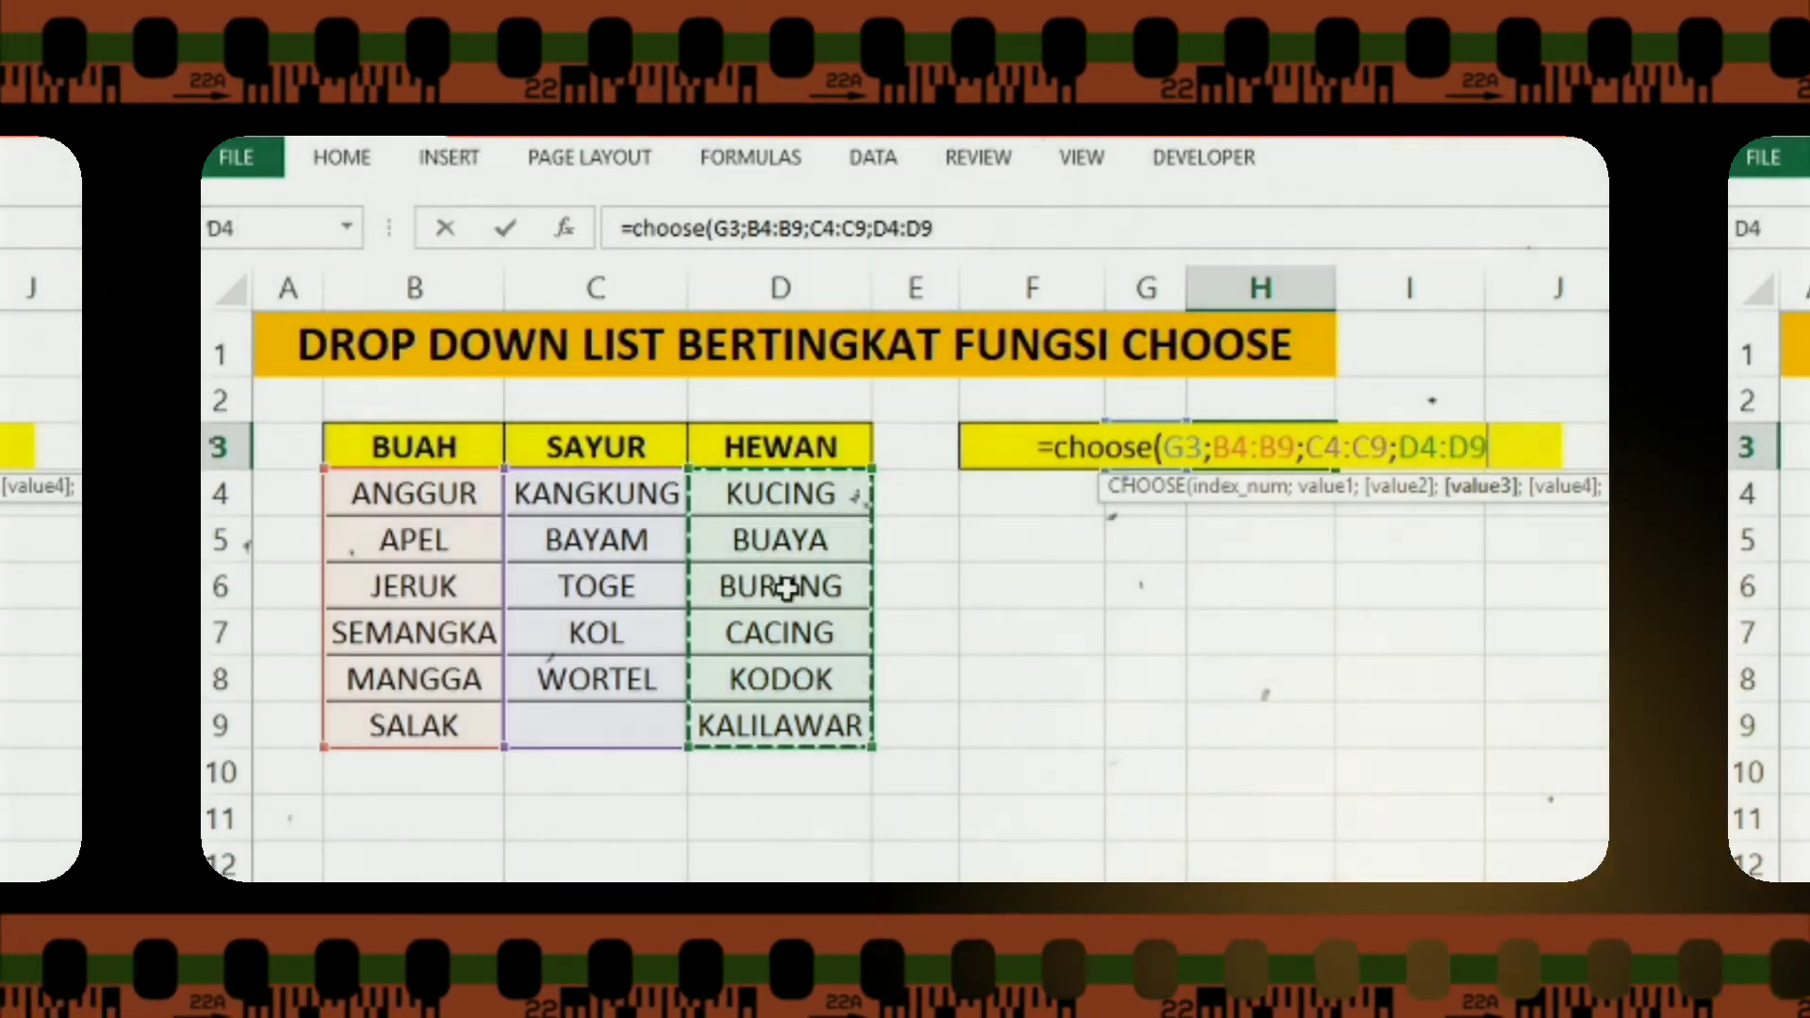
type(")")
key("Return")
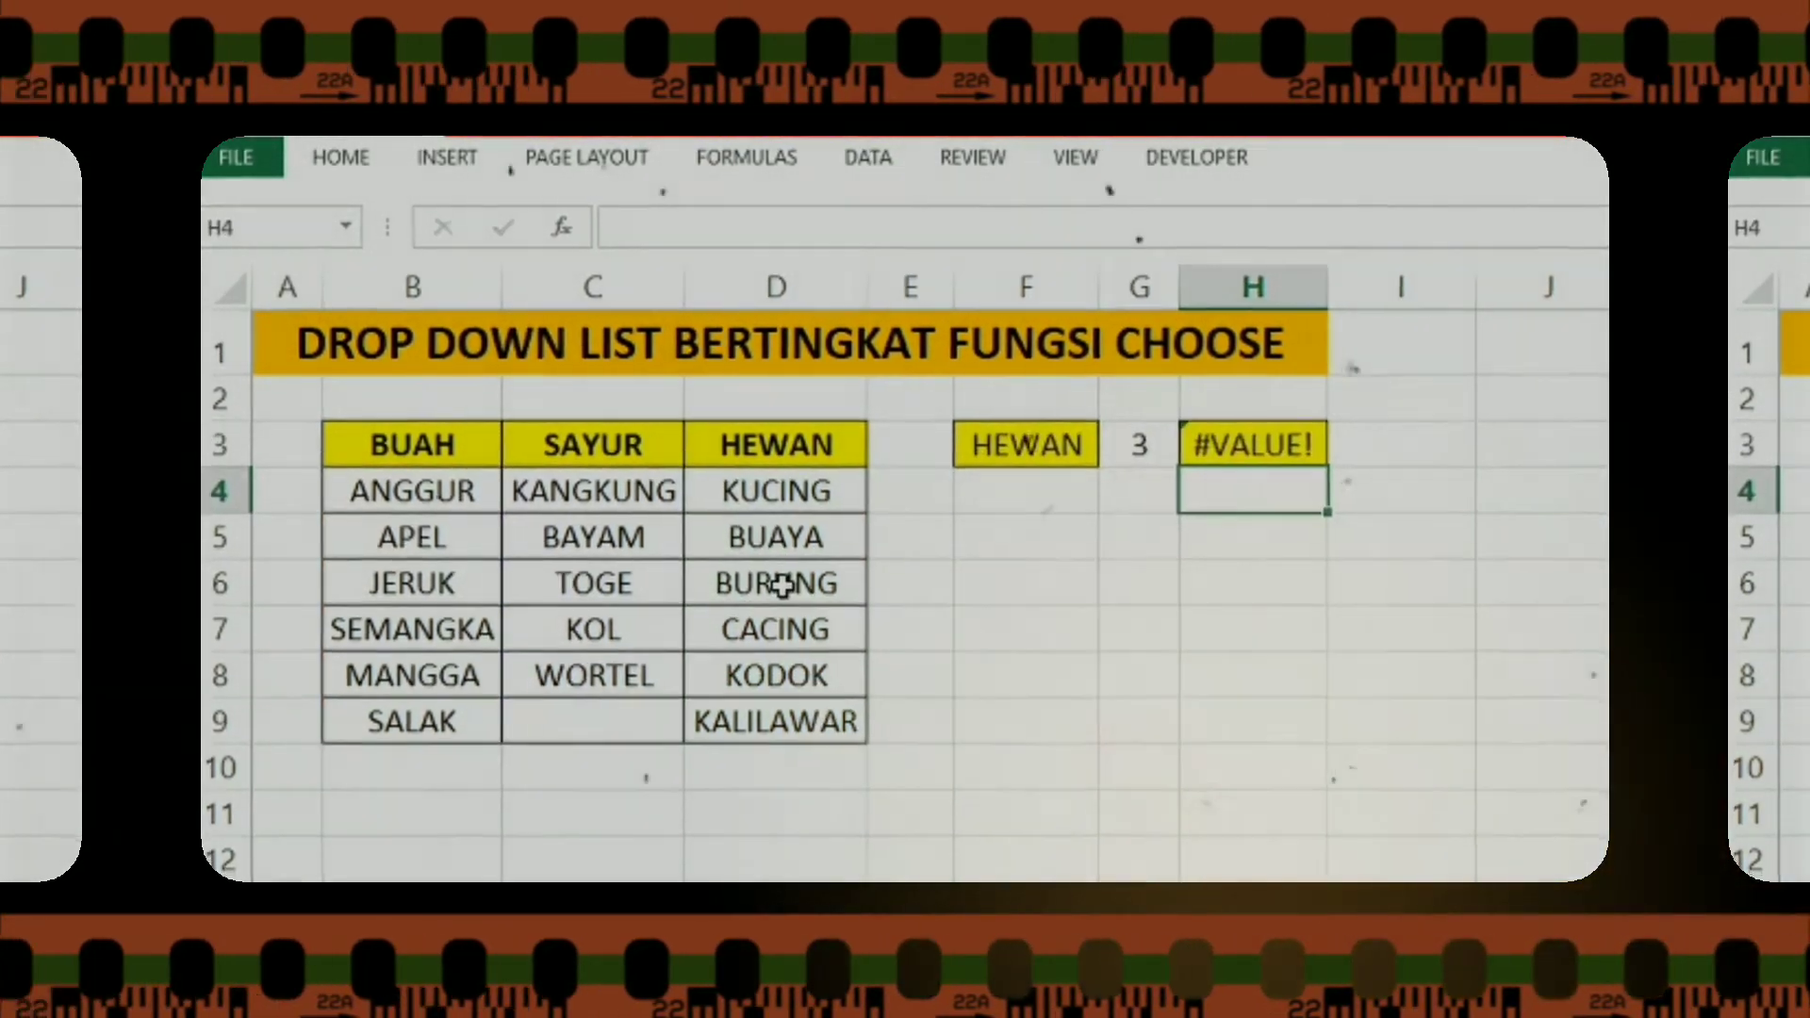
Copy the full CHOOSE formula text from H3 and empty the cell.
left_click(1244, 450)
left_click(977, 222)
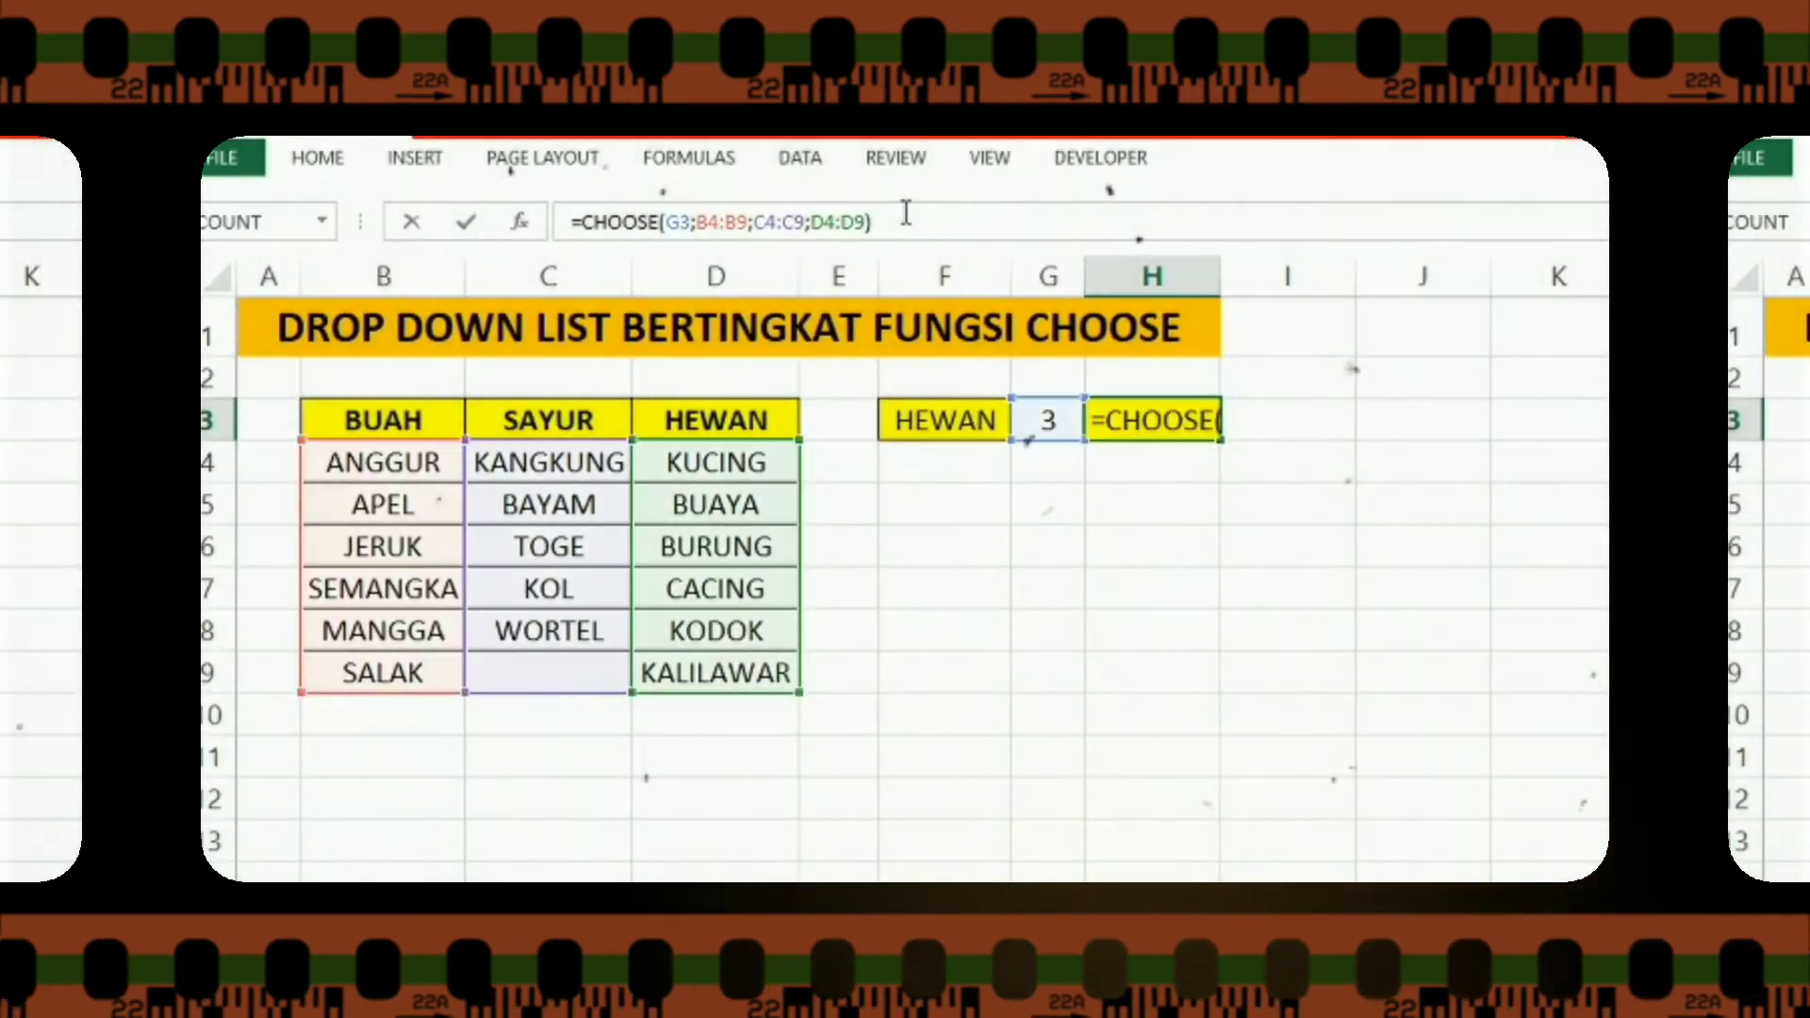
key("shift+Home")
key("ctrl+c")
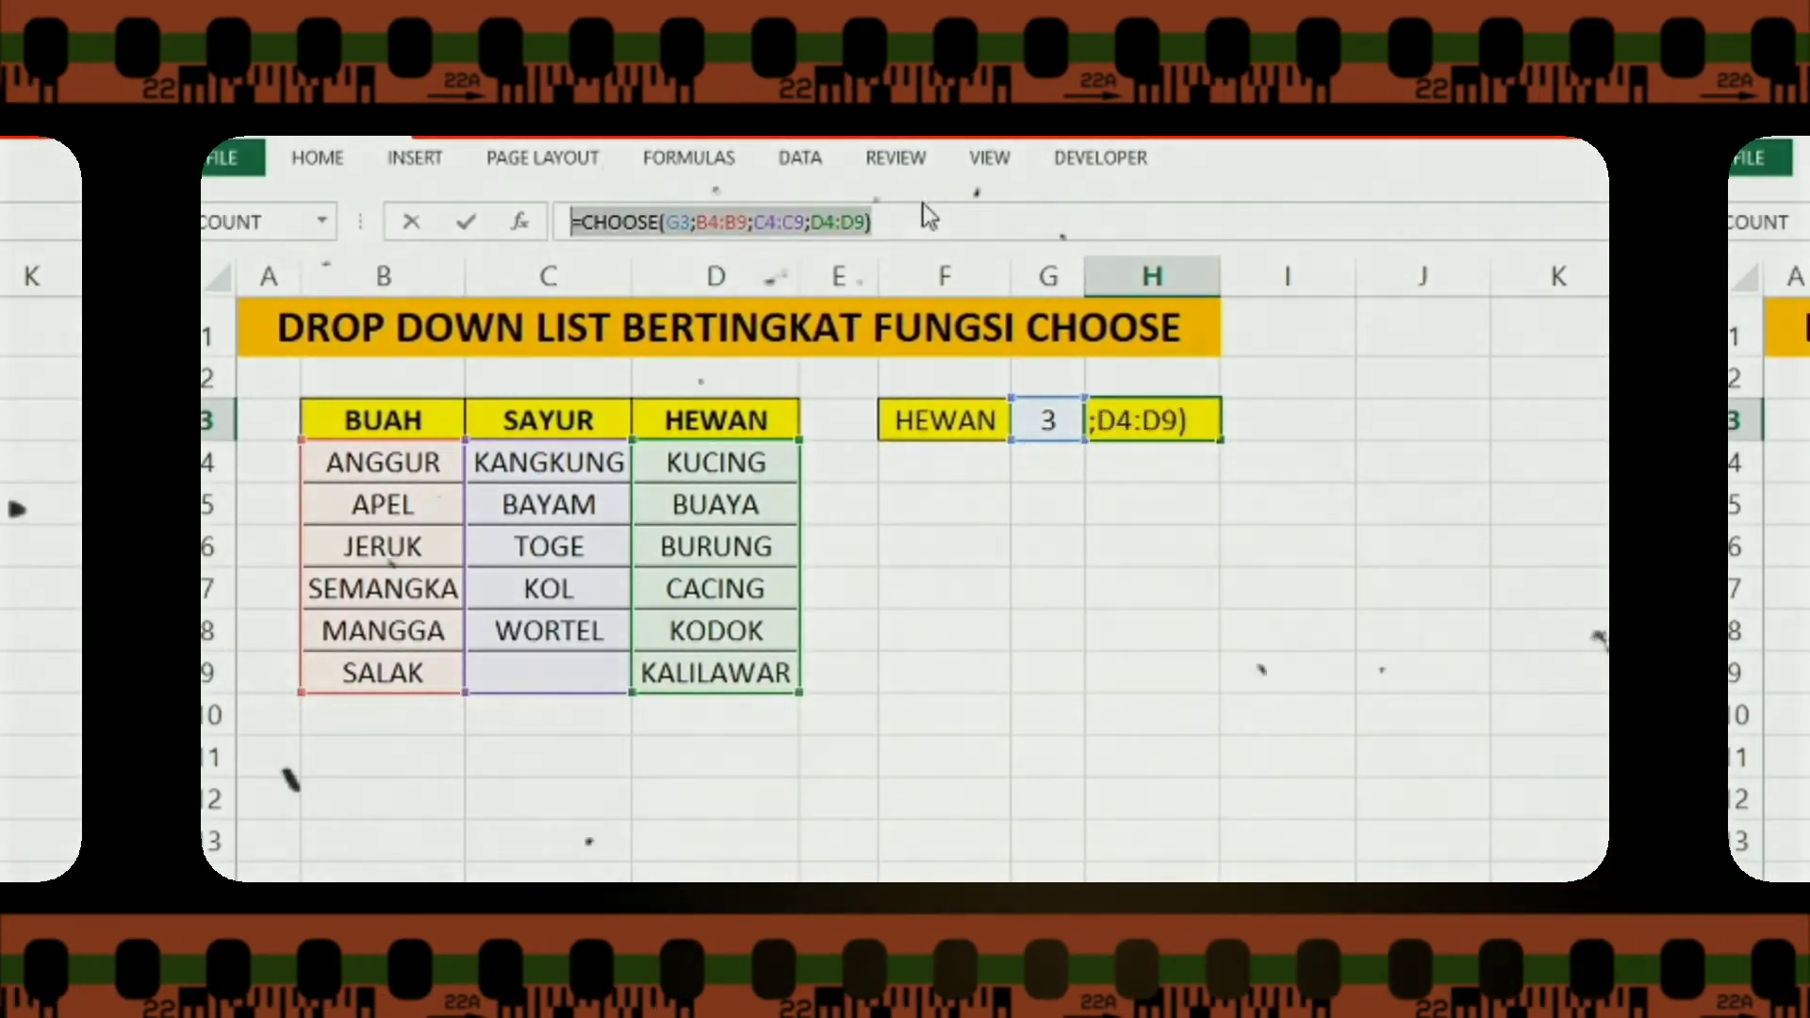
key("BackSpace")
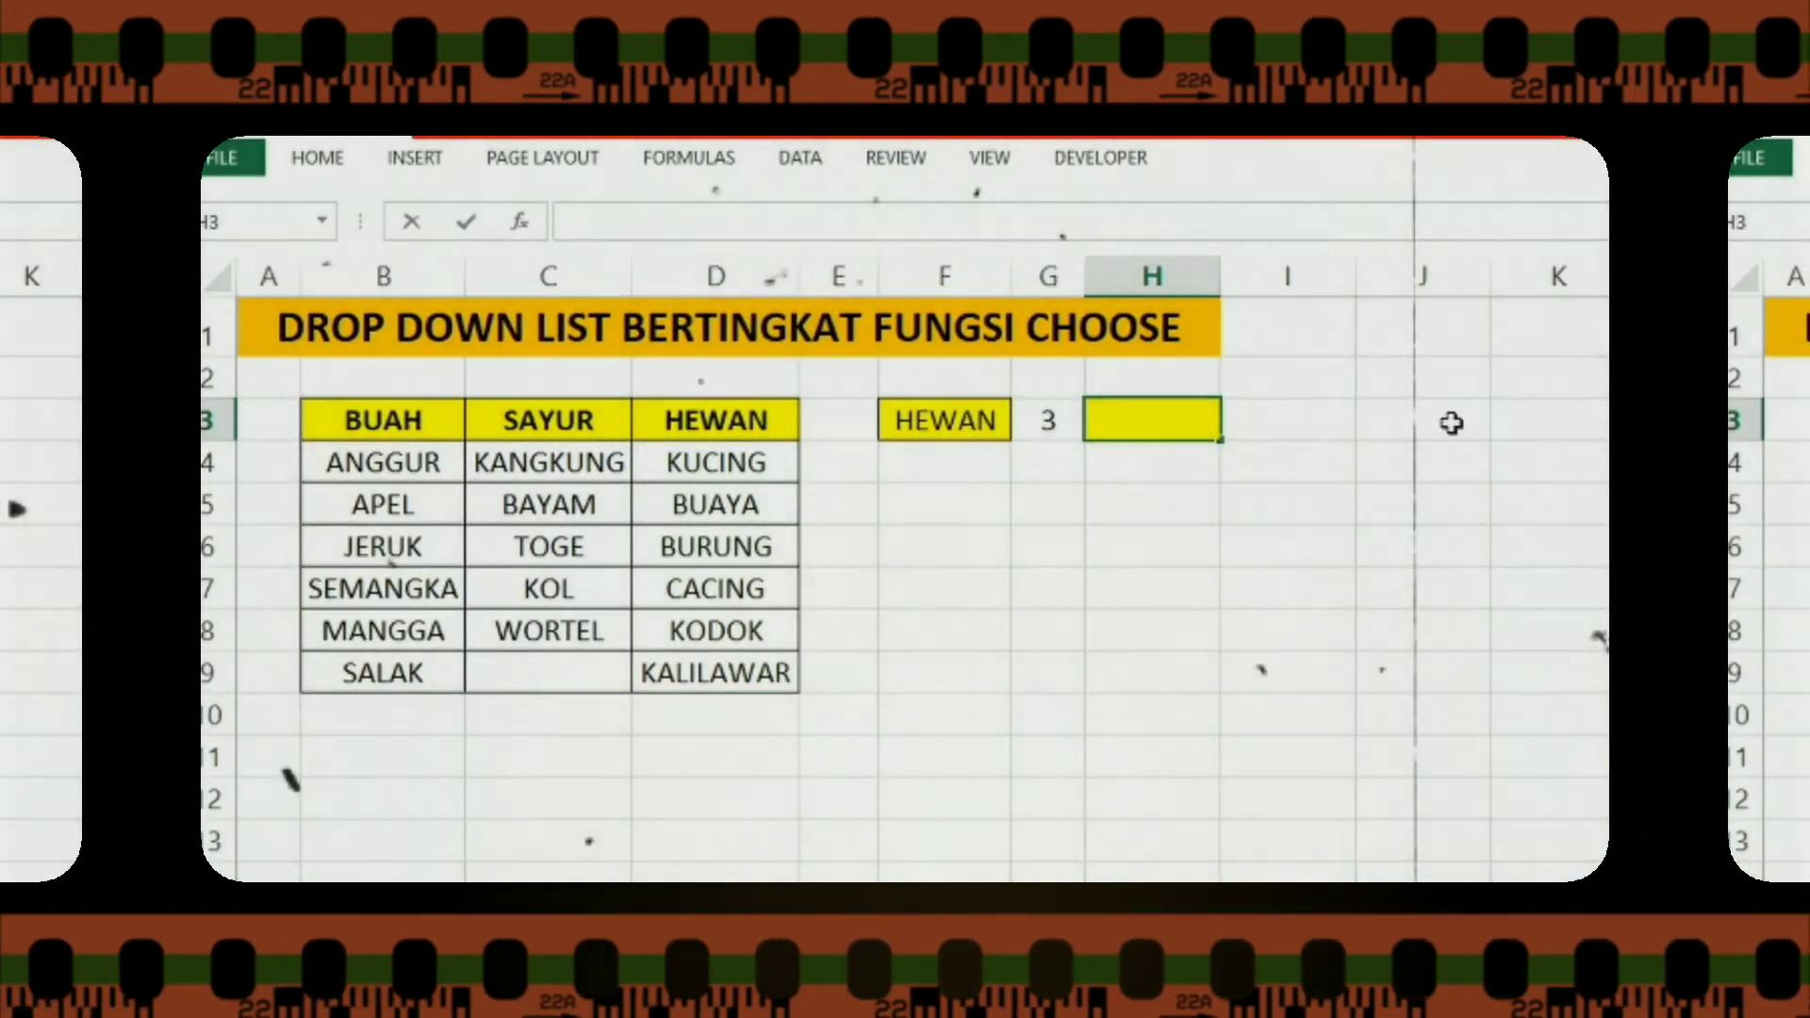
left_click(796, 162)
left_click(1166, 419)
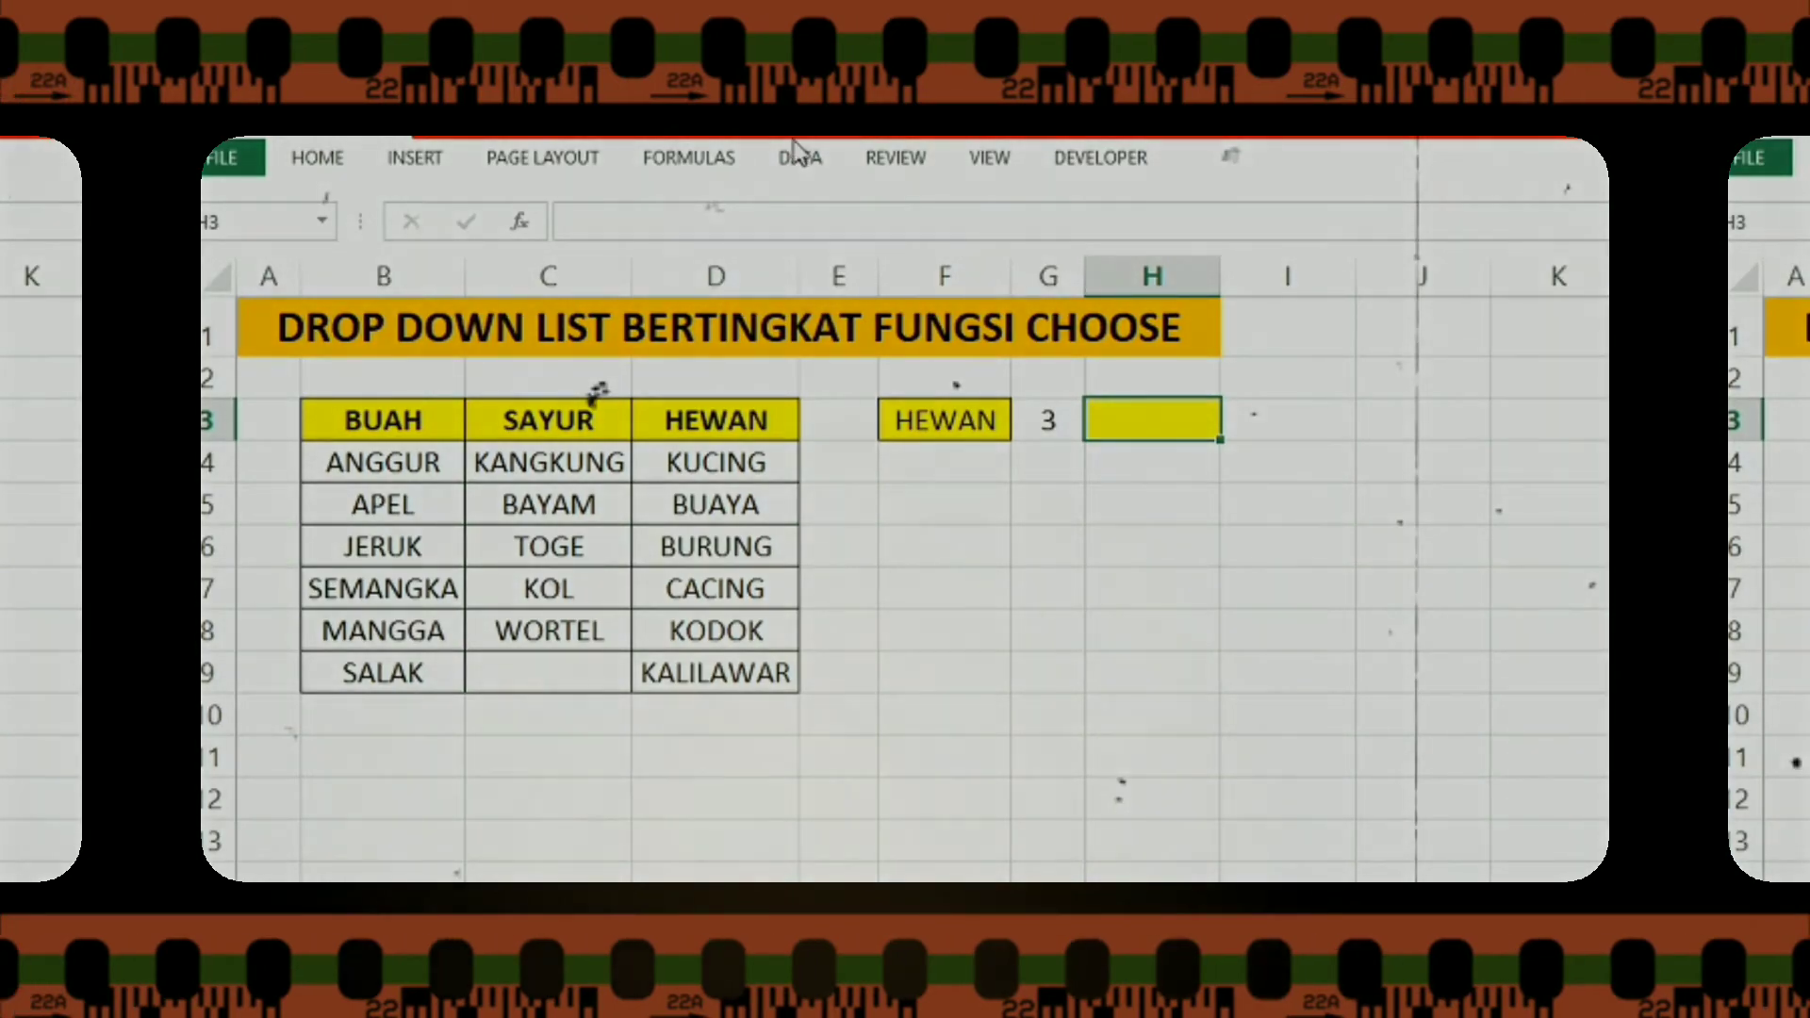
Add a List data validation to H3 with the copied CHOOSE formula as its source.
left_click(800, 157)
left_click(1405, 274)
left_click(1490, 304)
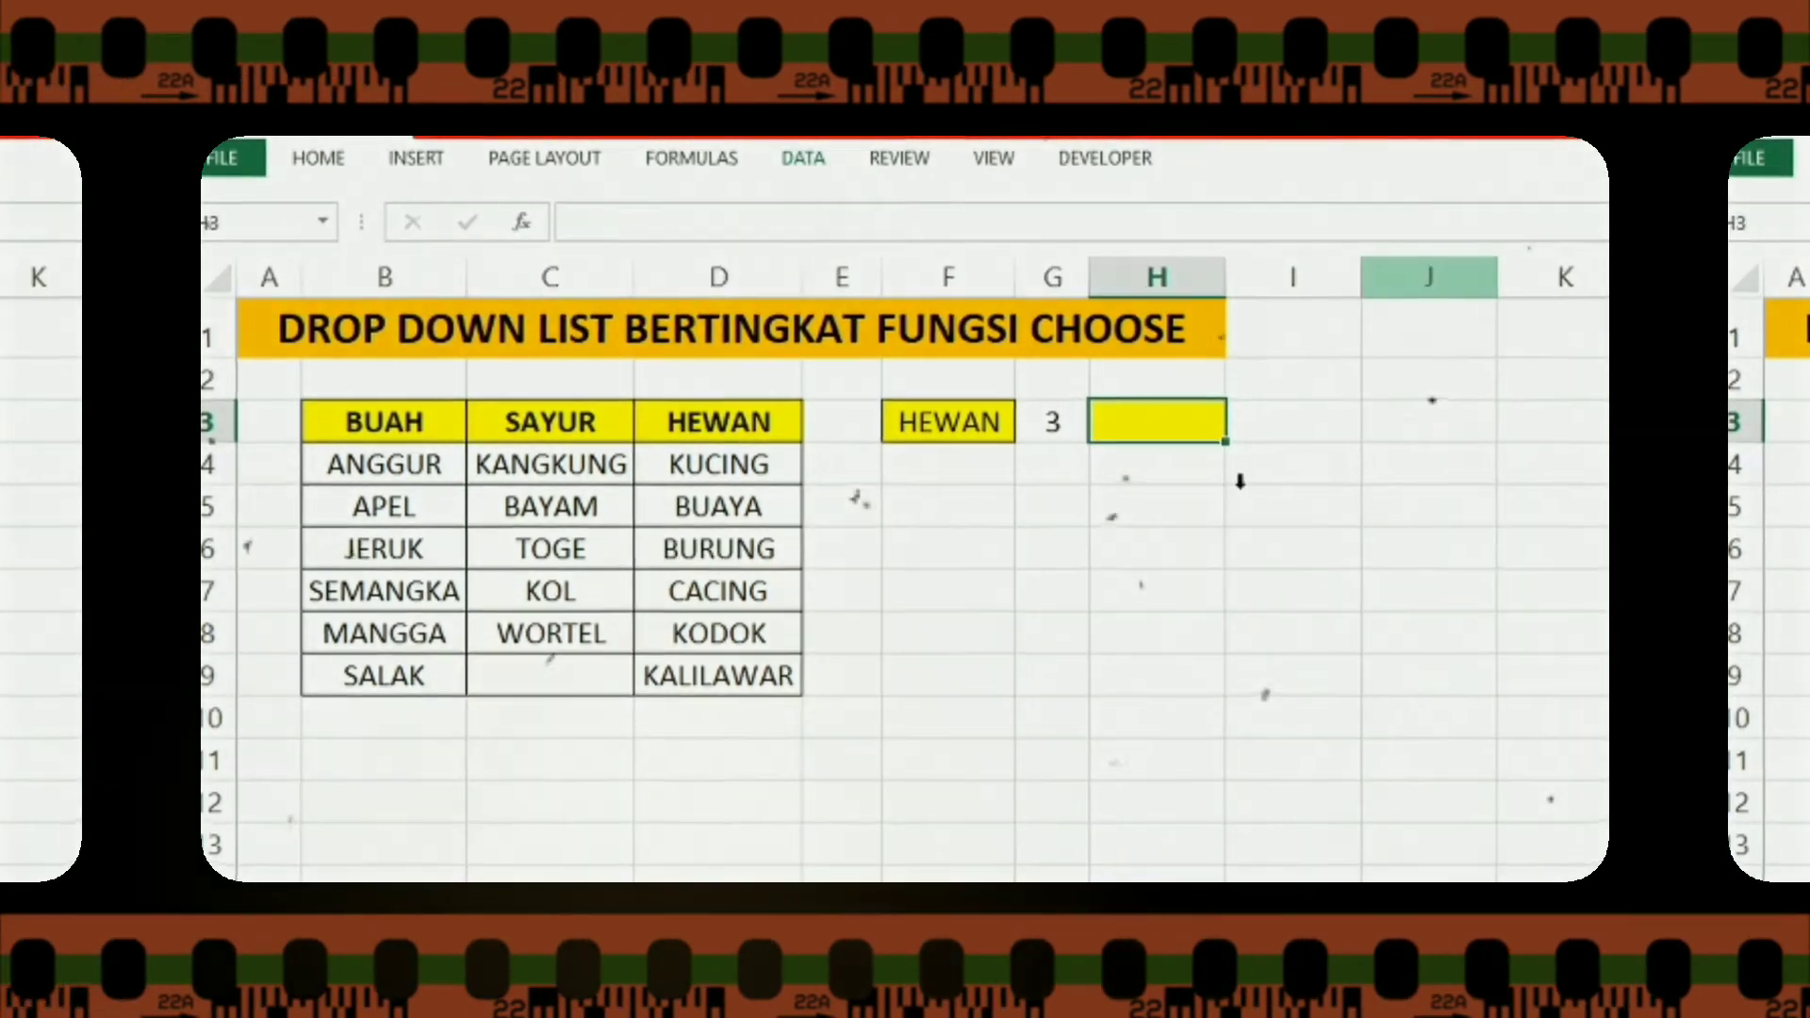
left_click(586, 385)
left_click(535, 487)
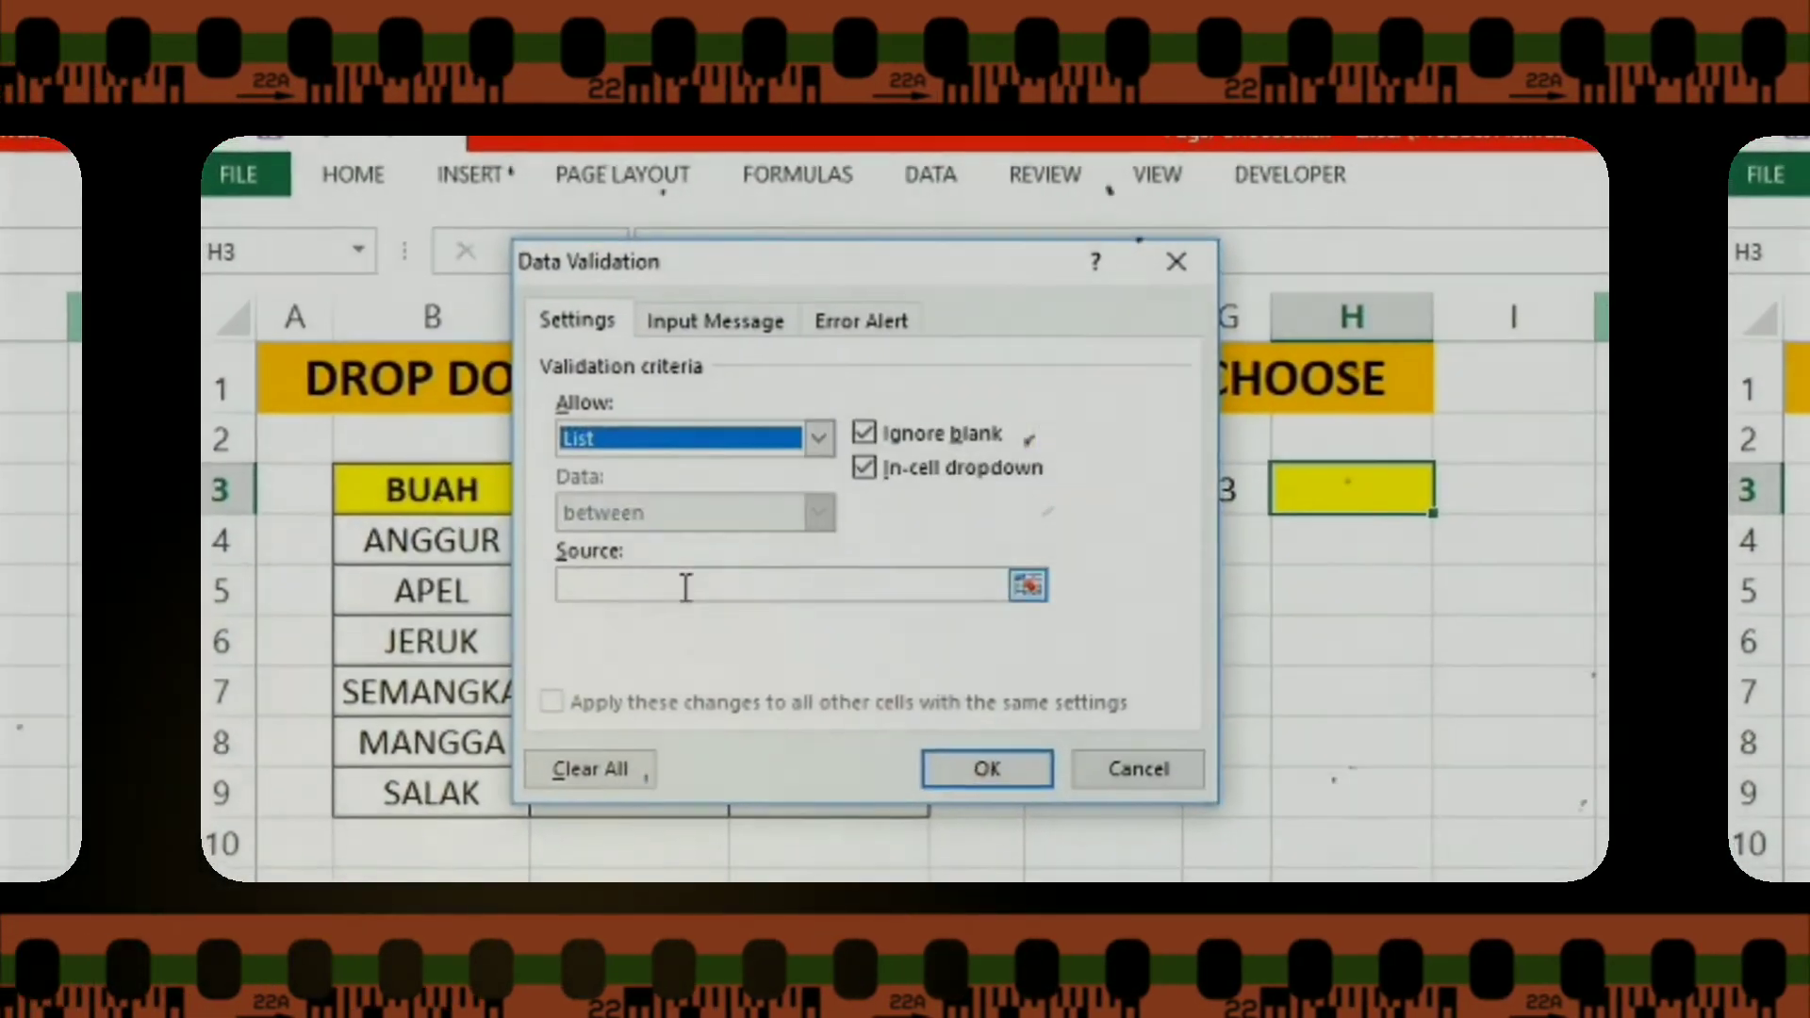
left_click(687, 587)
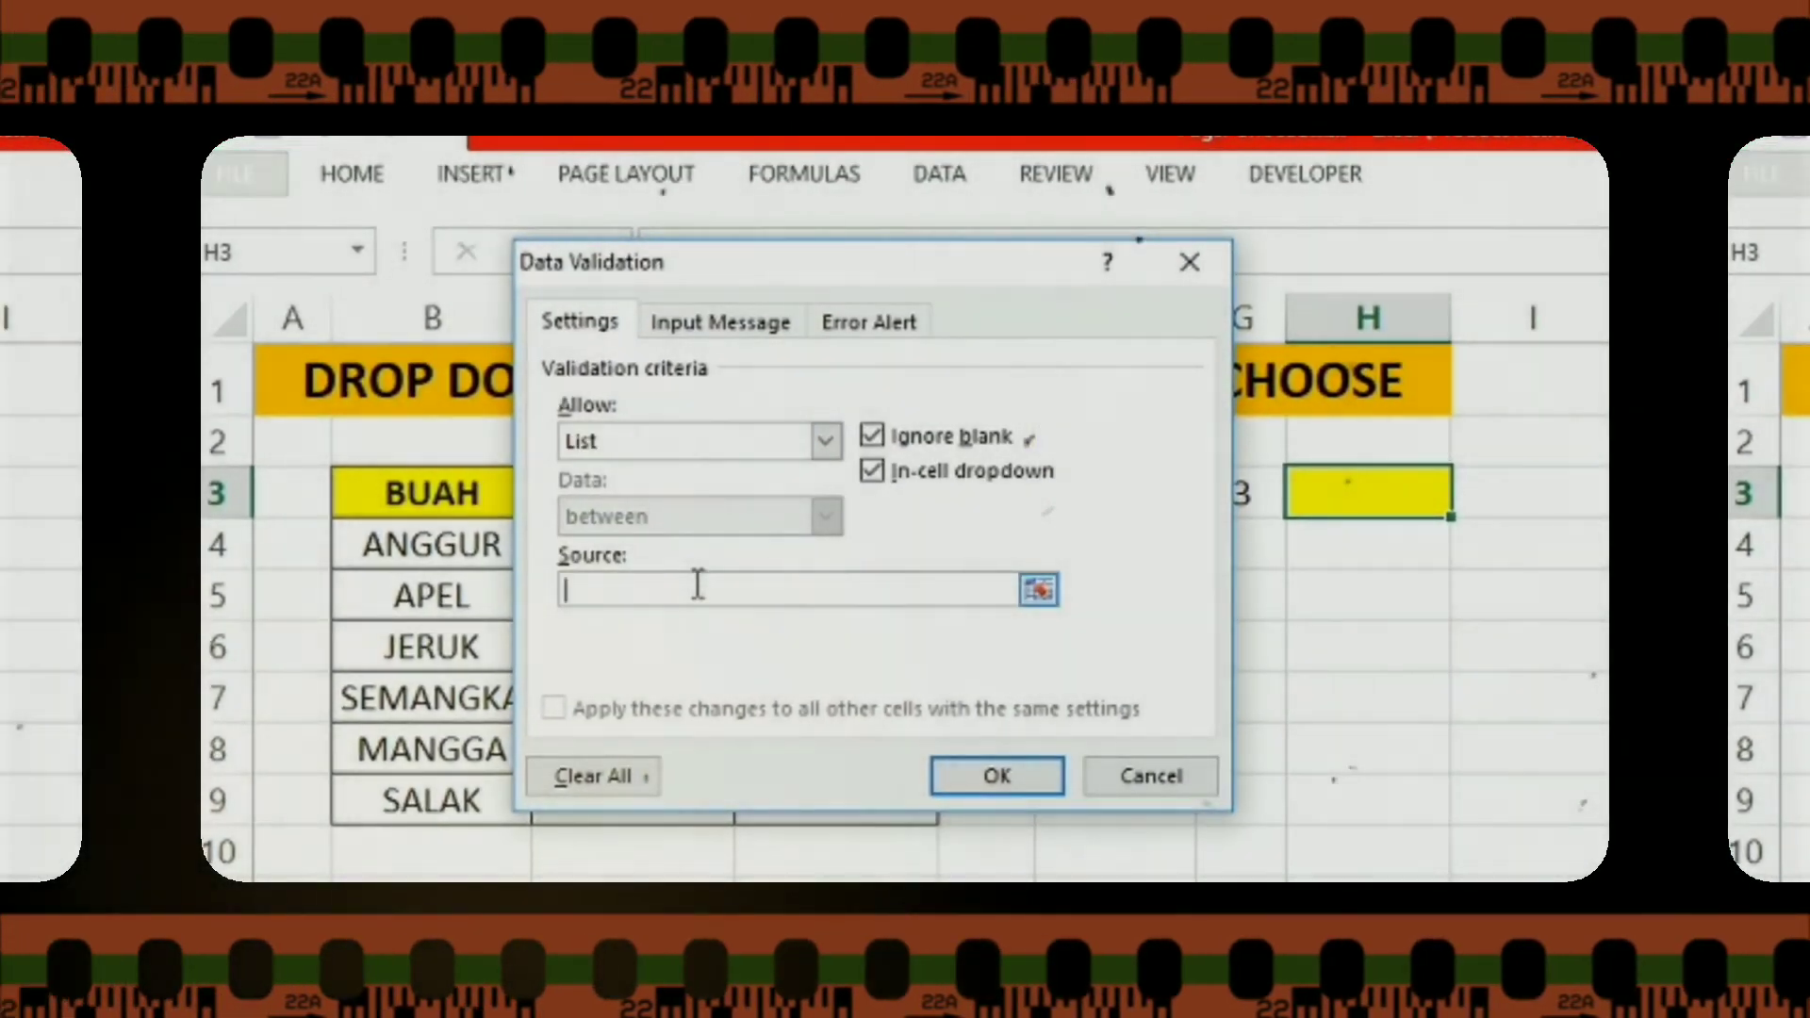
key("ctrl+v")
left_click(984, 771)
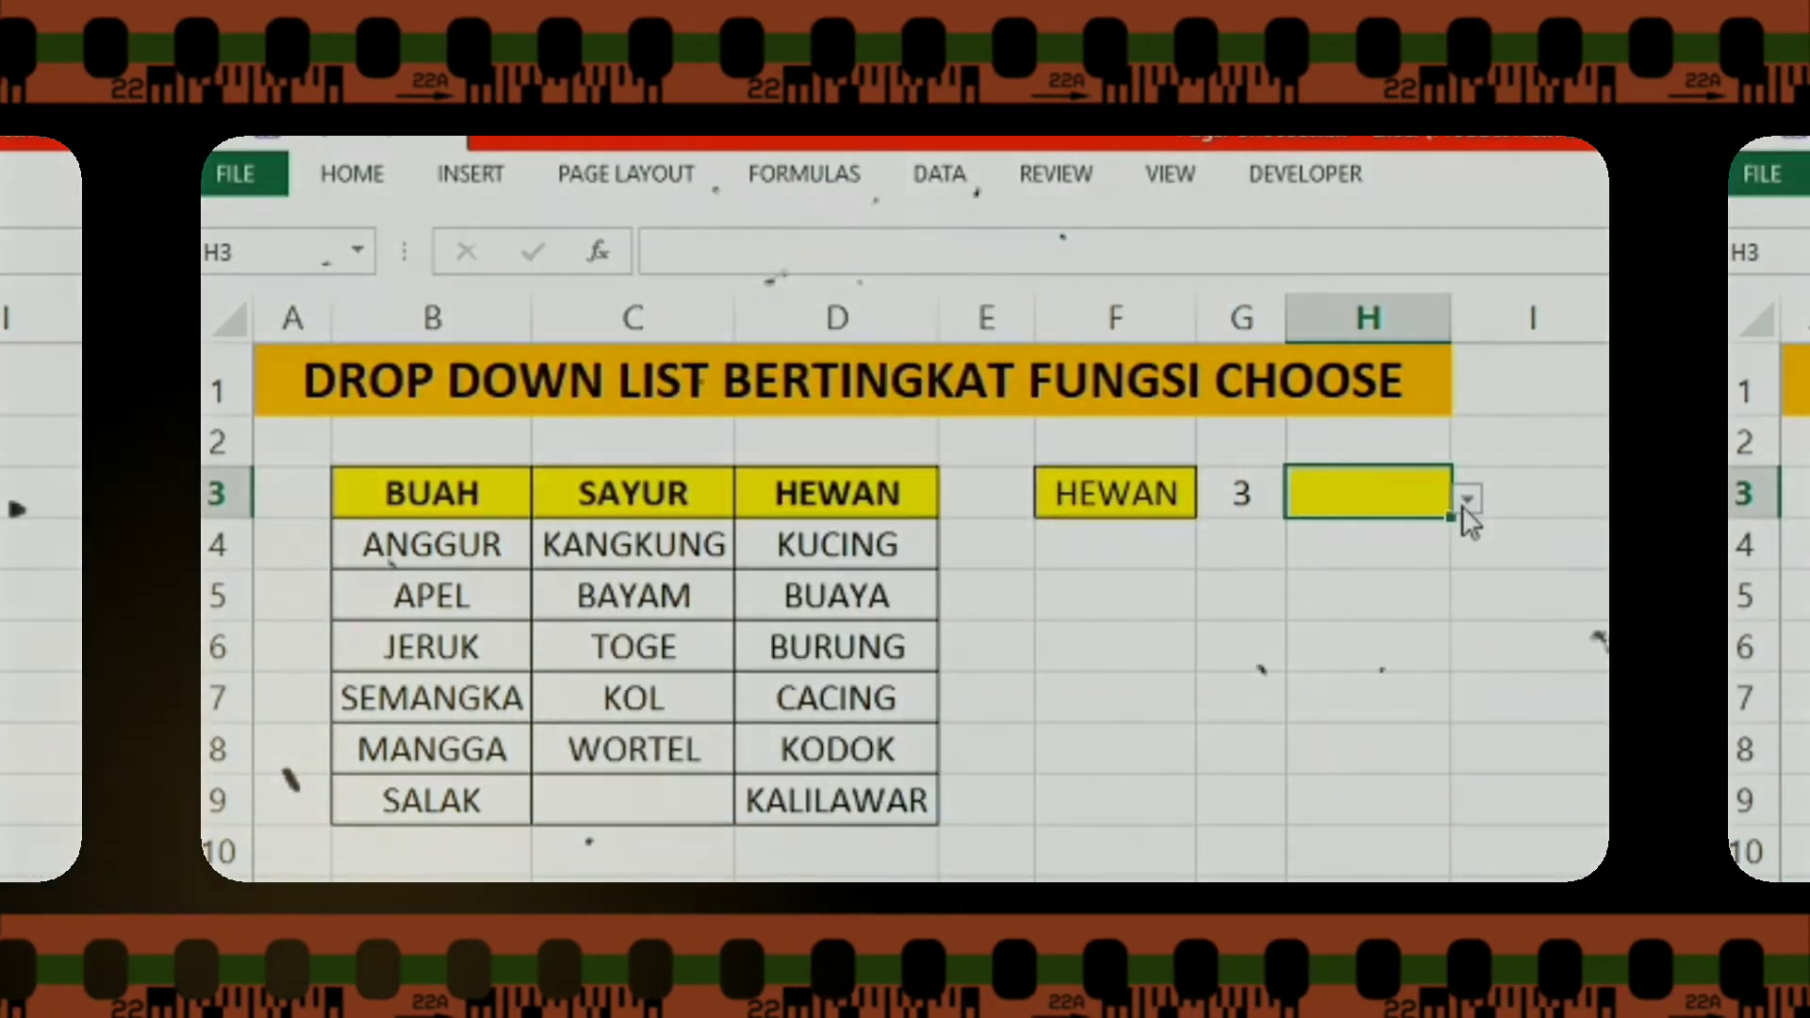
Choose KODOK from the drop-down list in H3 and switch the category in F3 to BUAH.
left_click(1467, 500)
left_click(1320, 664)
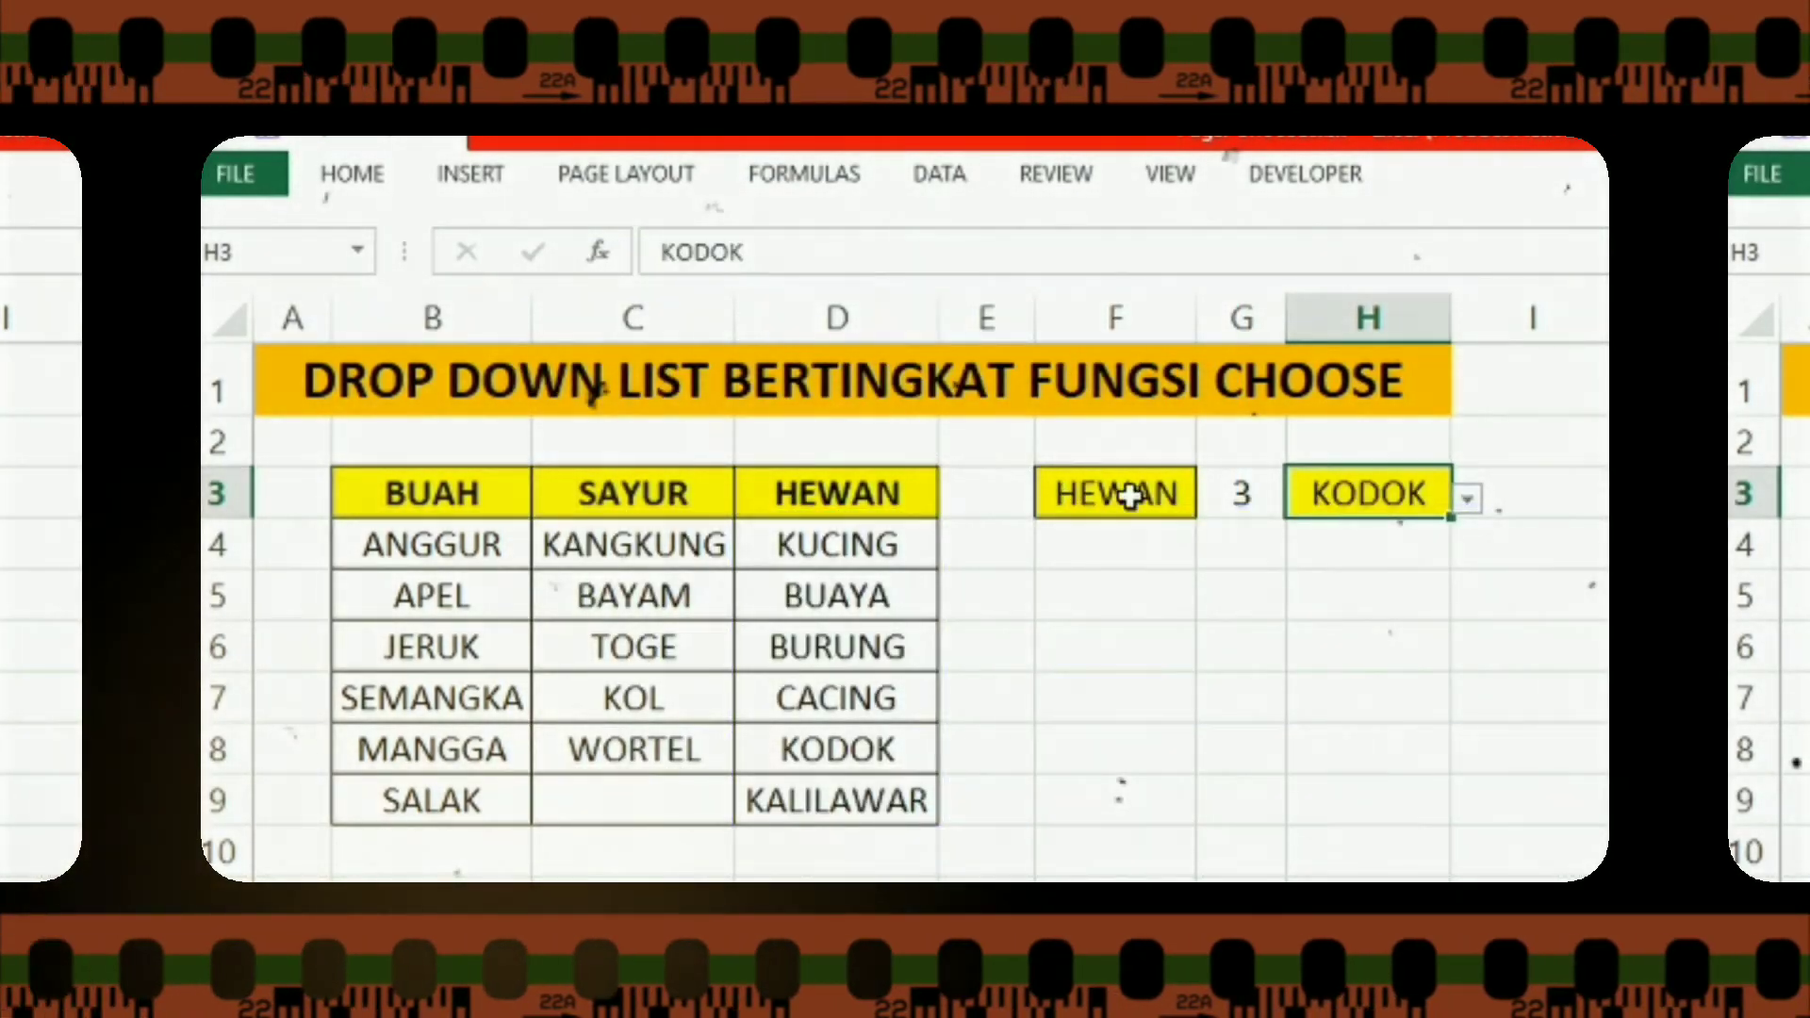
left_click(1121, 493)
left_click(1211, 500)
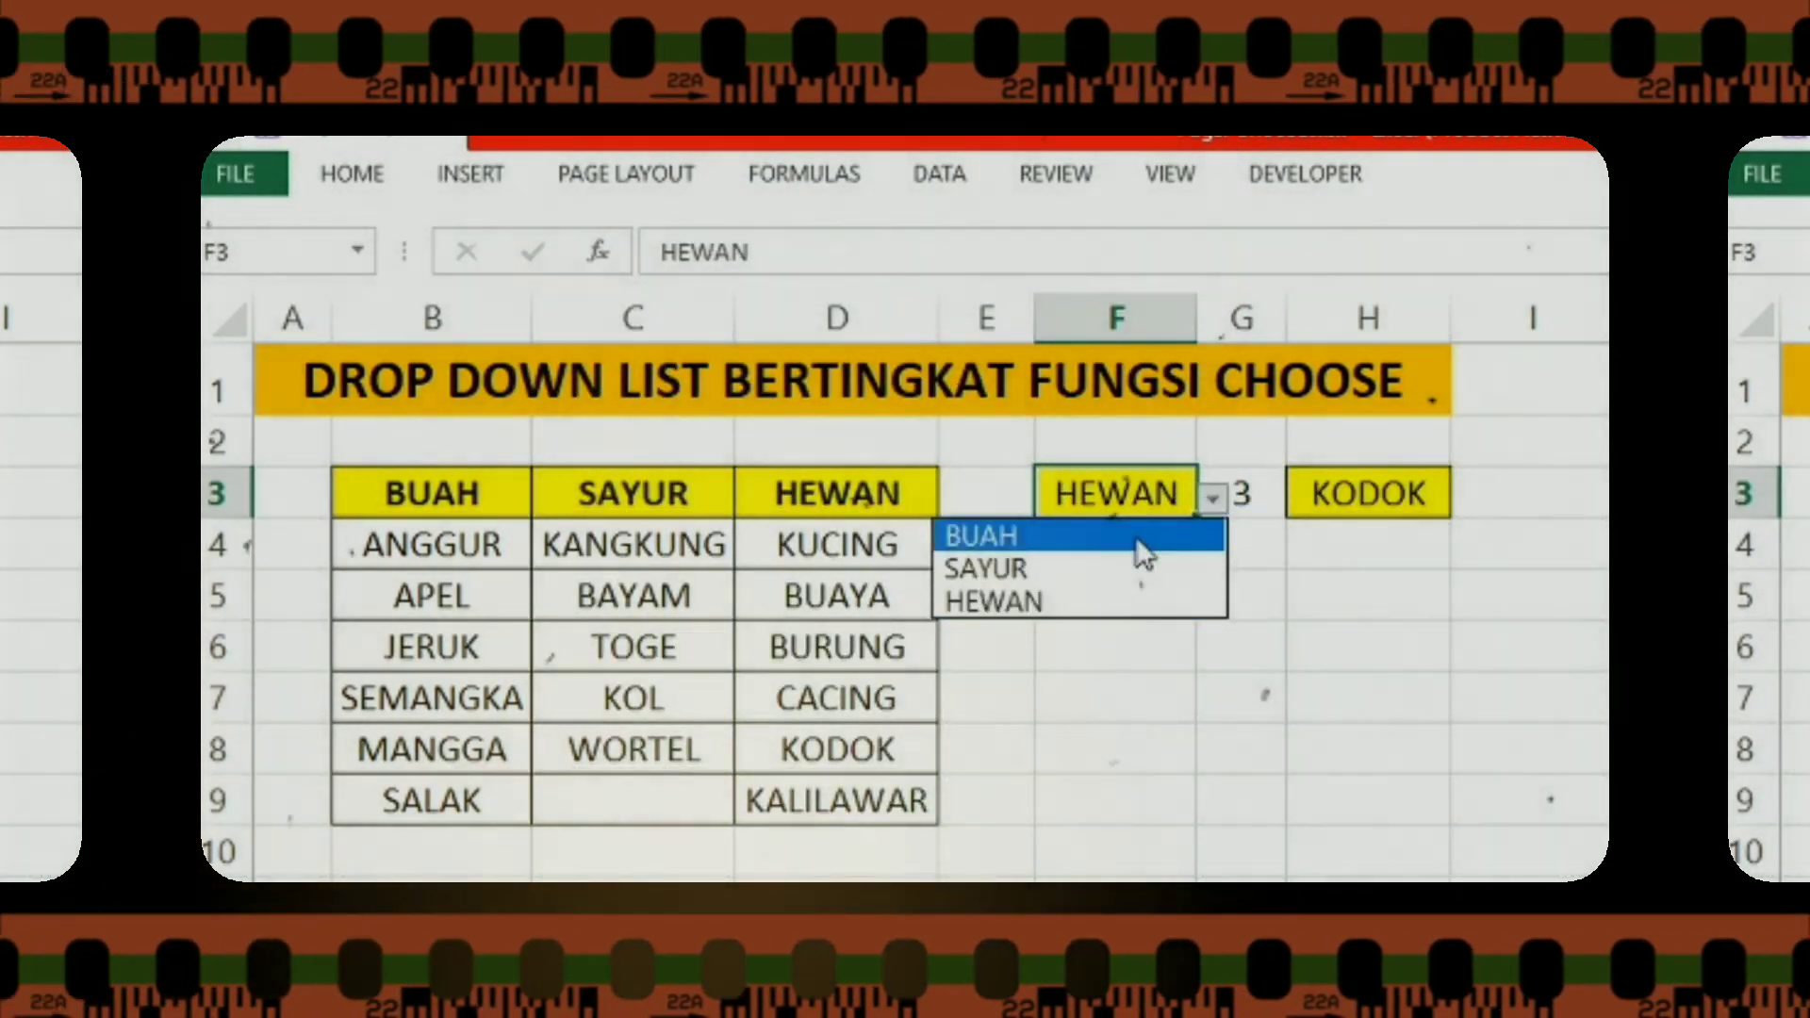
left_click(1173, 538)
Choose SEMANGKA from the dependent drop-down list in H3.
left_click(1402, 501)
left_click(1466, 499)
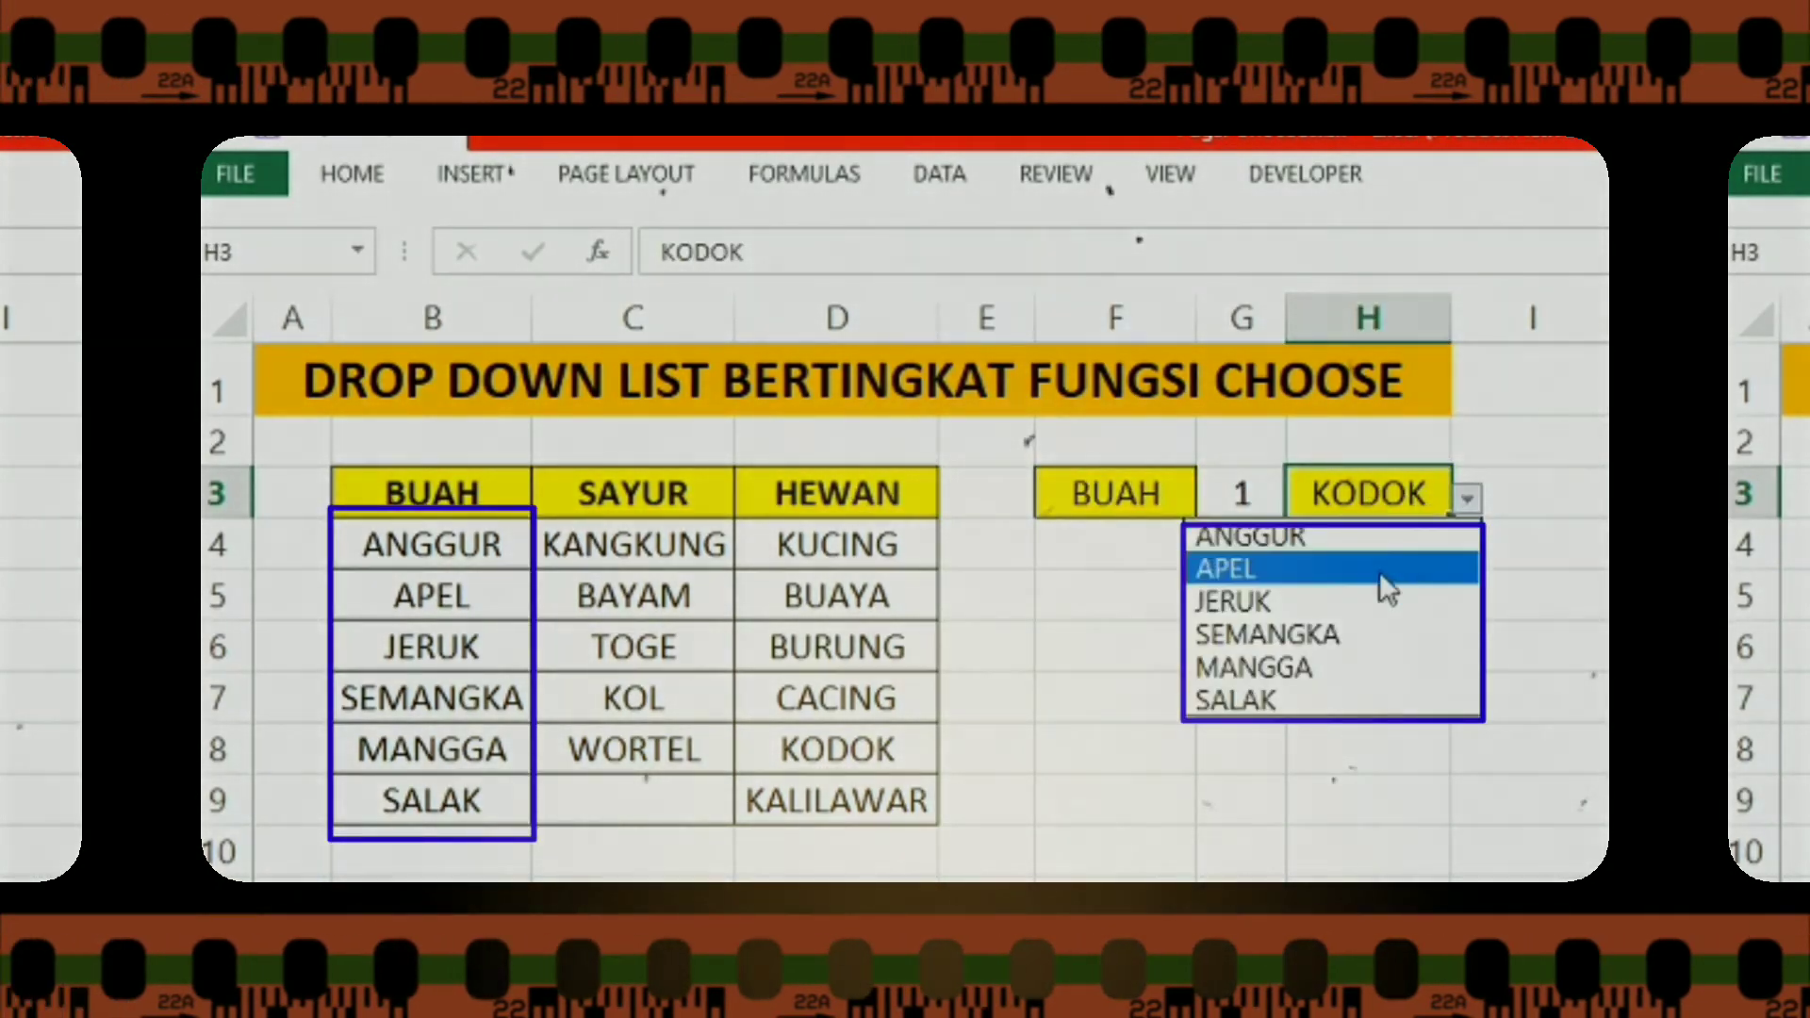
left_click(1370, 659)
Switch the category in F3 to SAYUR and open the dependent drop-down list in H3.
left_click(1190, 507)
left_click(1214, 499)
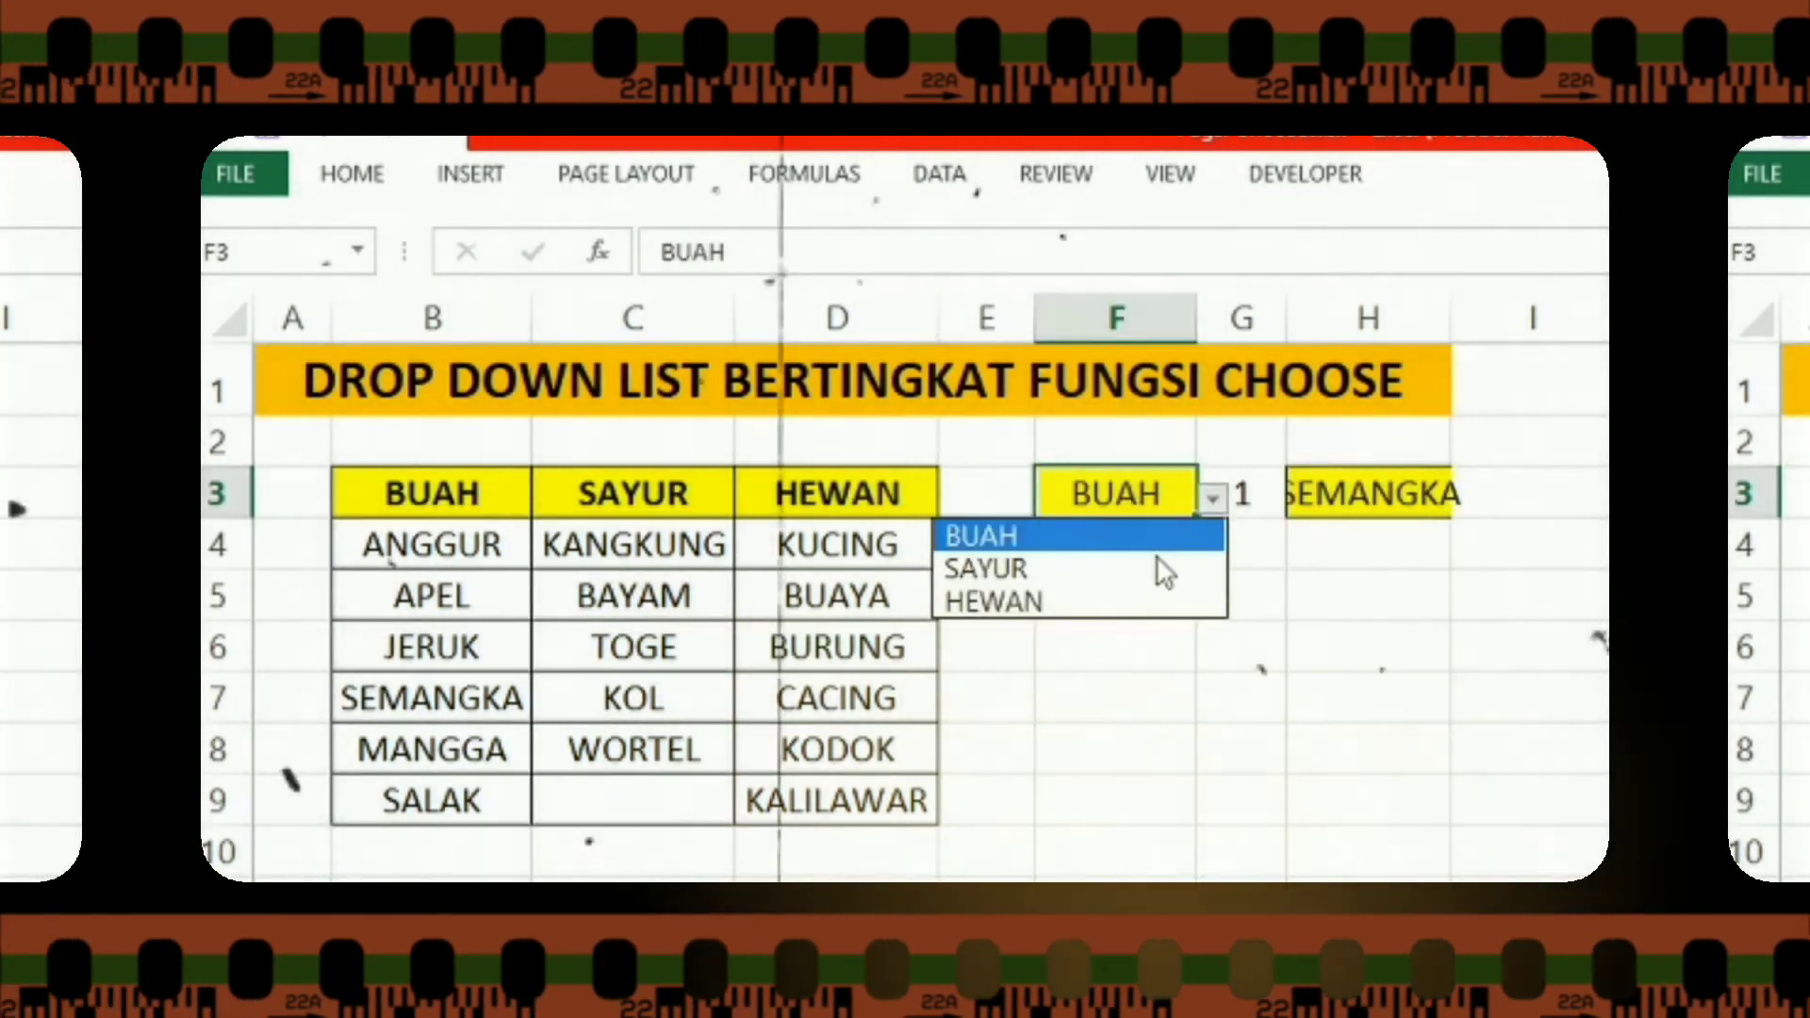
left_click(1155, 569)
left_click(1414, 493)
left_click(1466, 499)
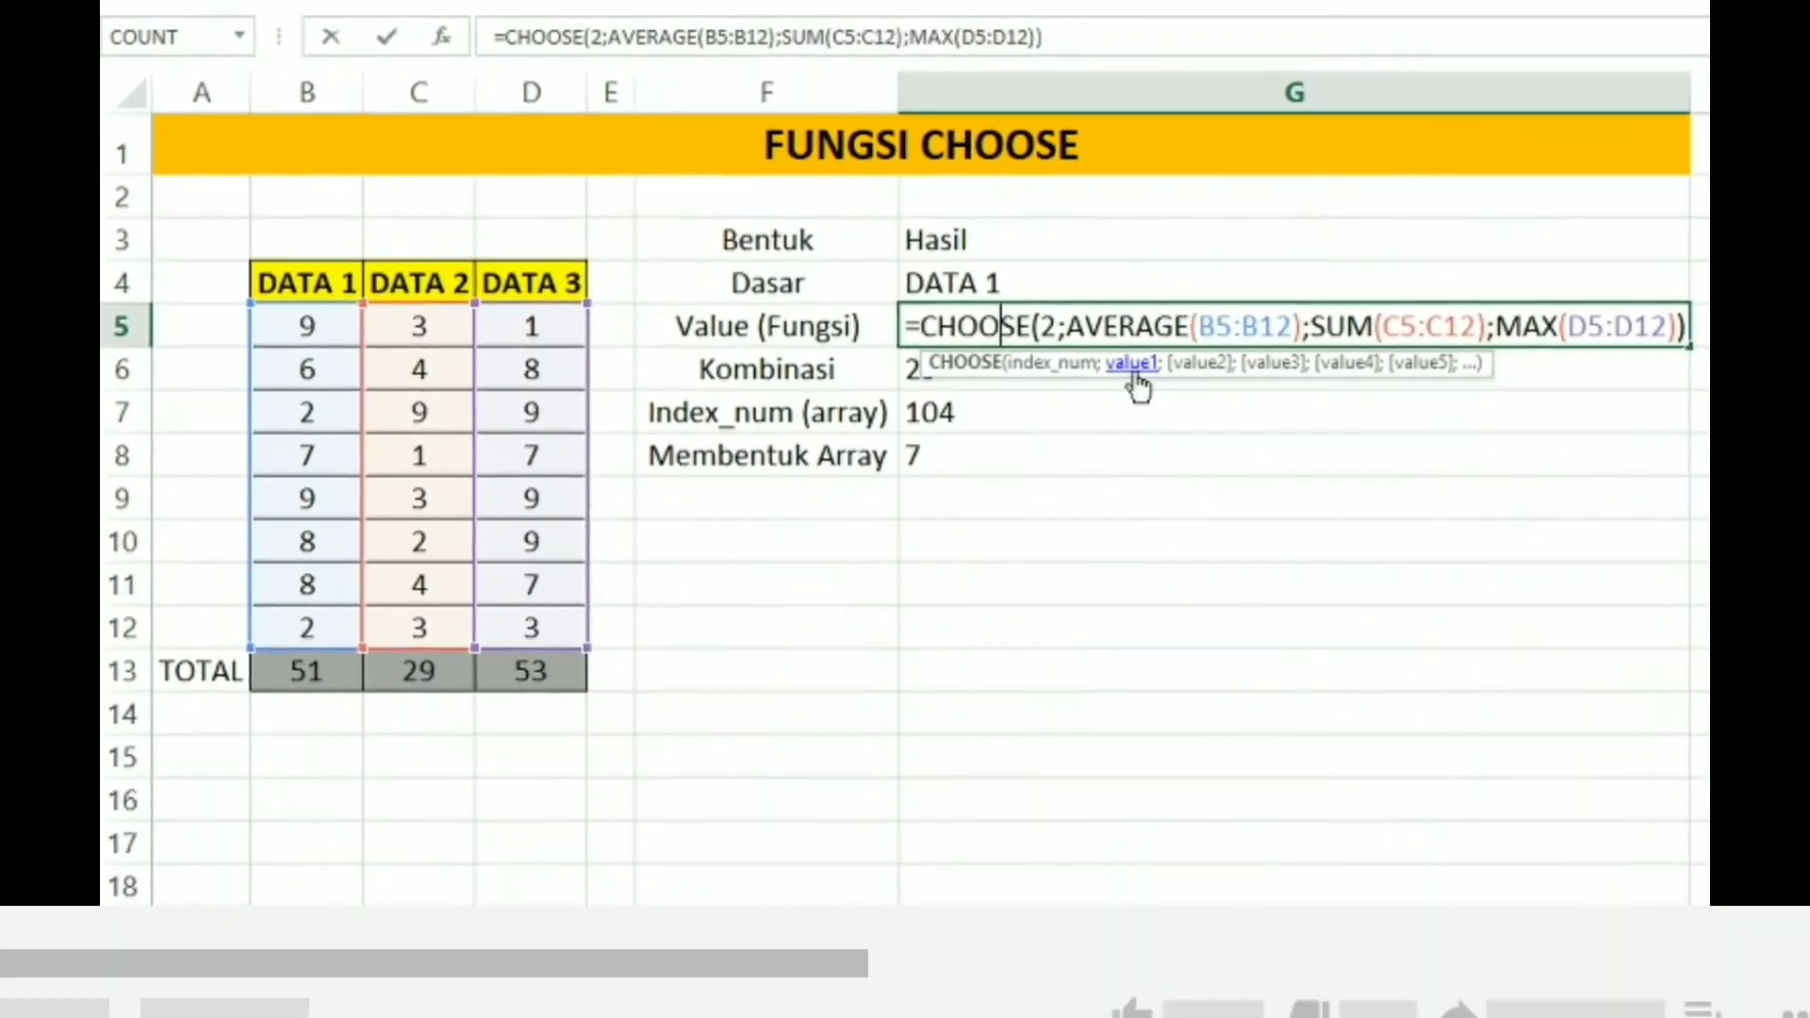
Examine the value2 and index_num arguments of the CHOOSE formula in G5.
left_click(1199, 364)
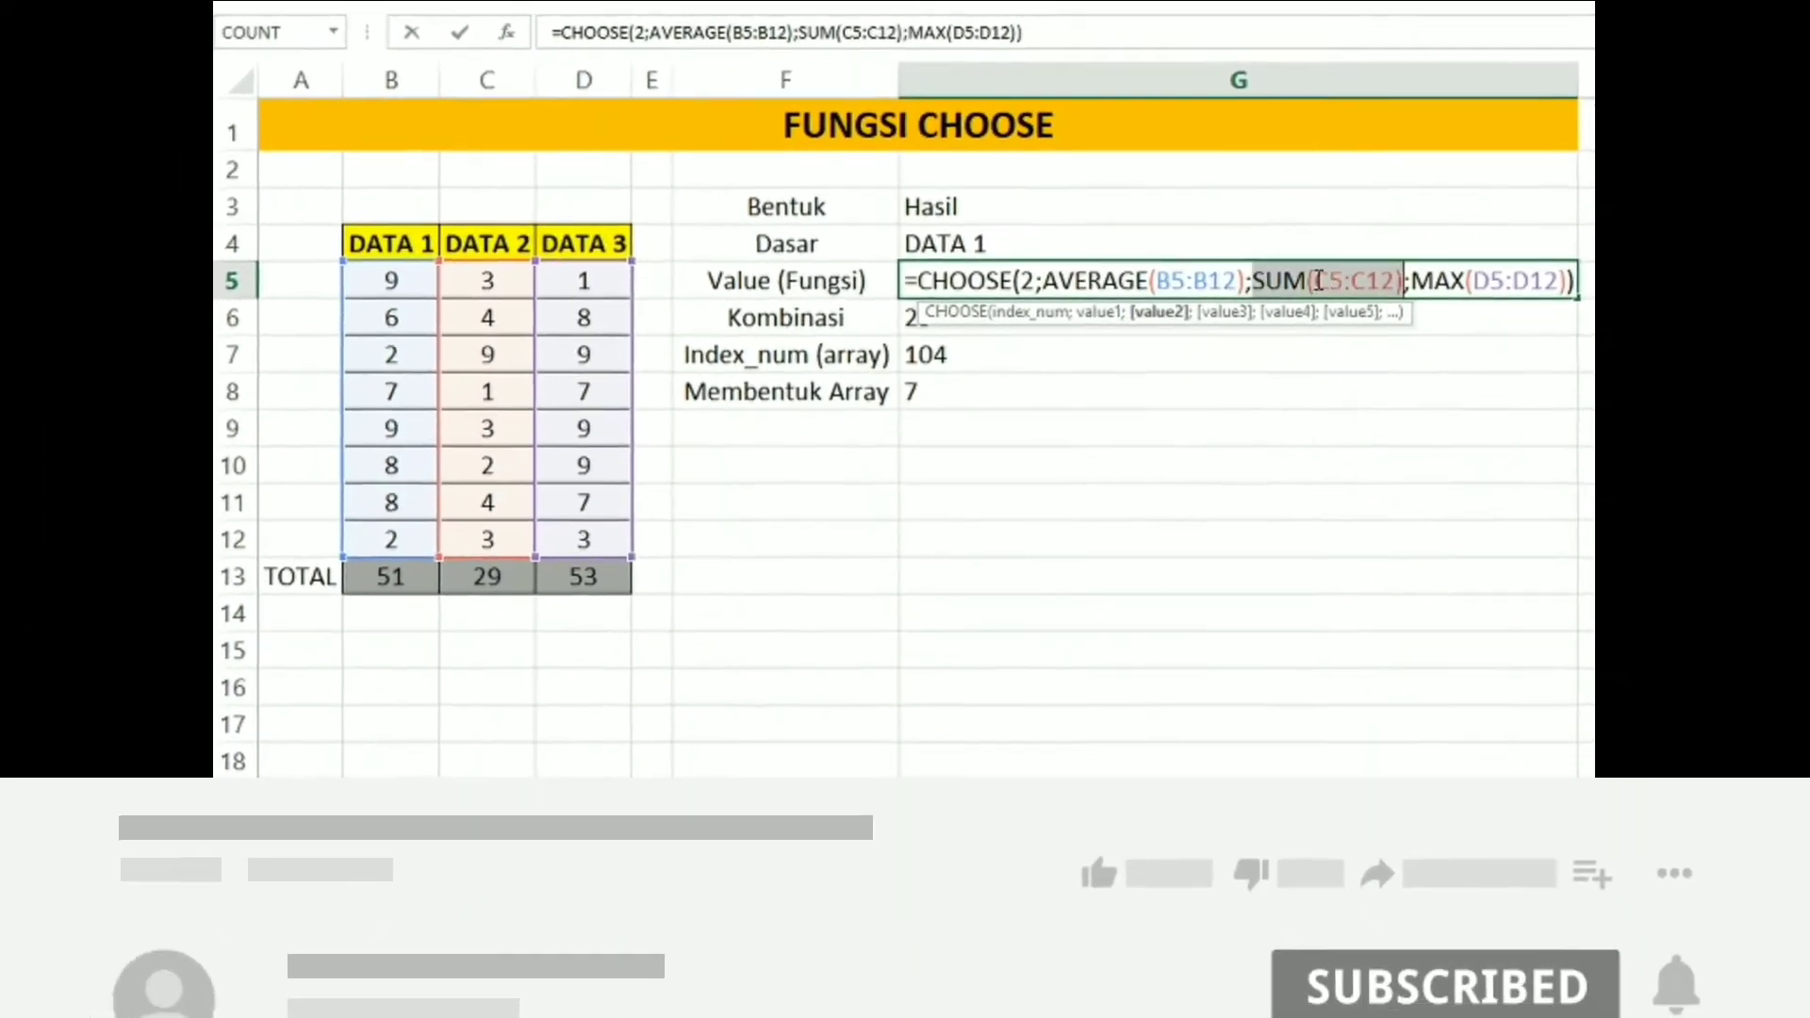
left_click(1052, 364)
key("Escape")
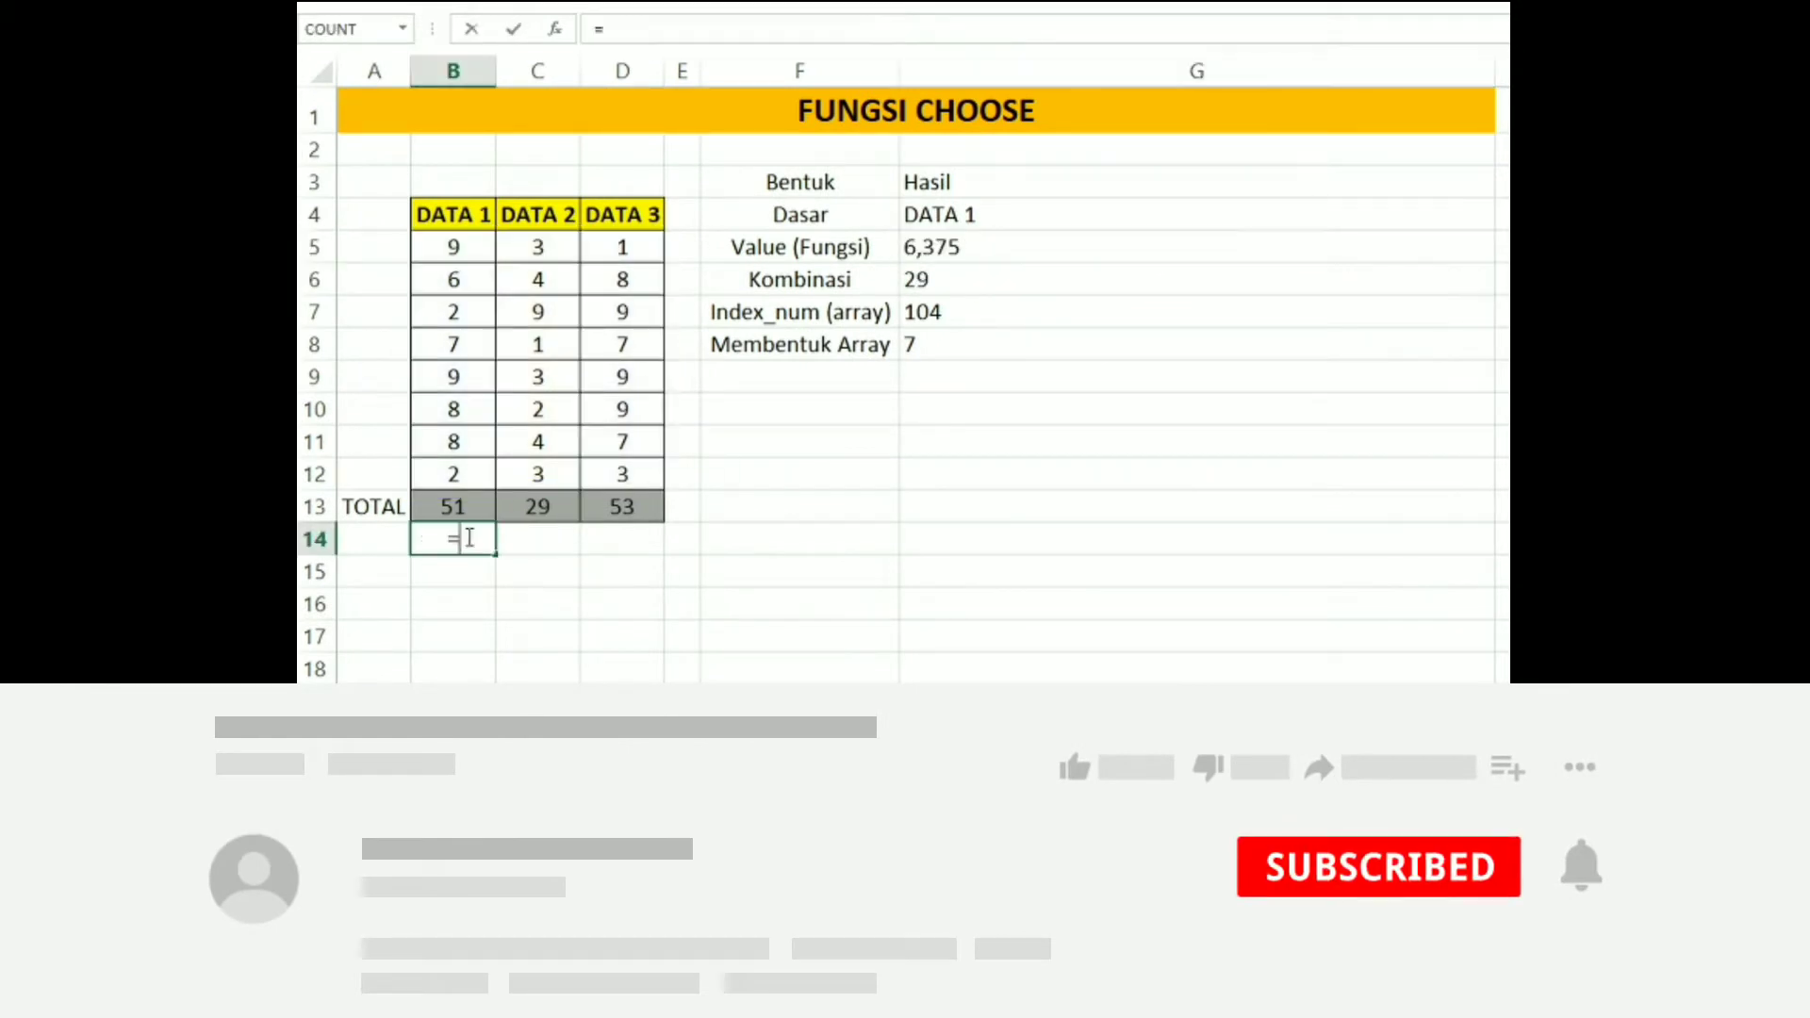
Complete the formula in B14 averaging DATA 1 and set the index in G5's CHOOSE formula to 3.
key("Return")
double_click(1365, 249)
left_click(1018, 247)
key("BackSpace")
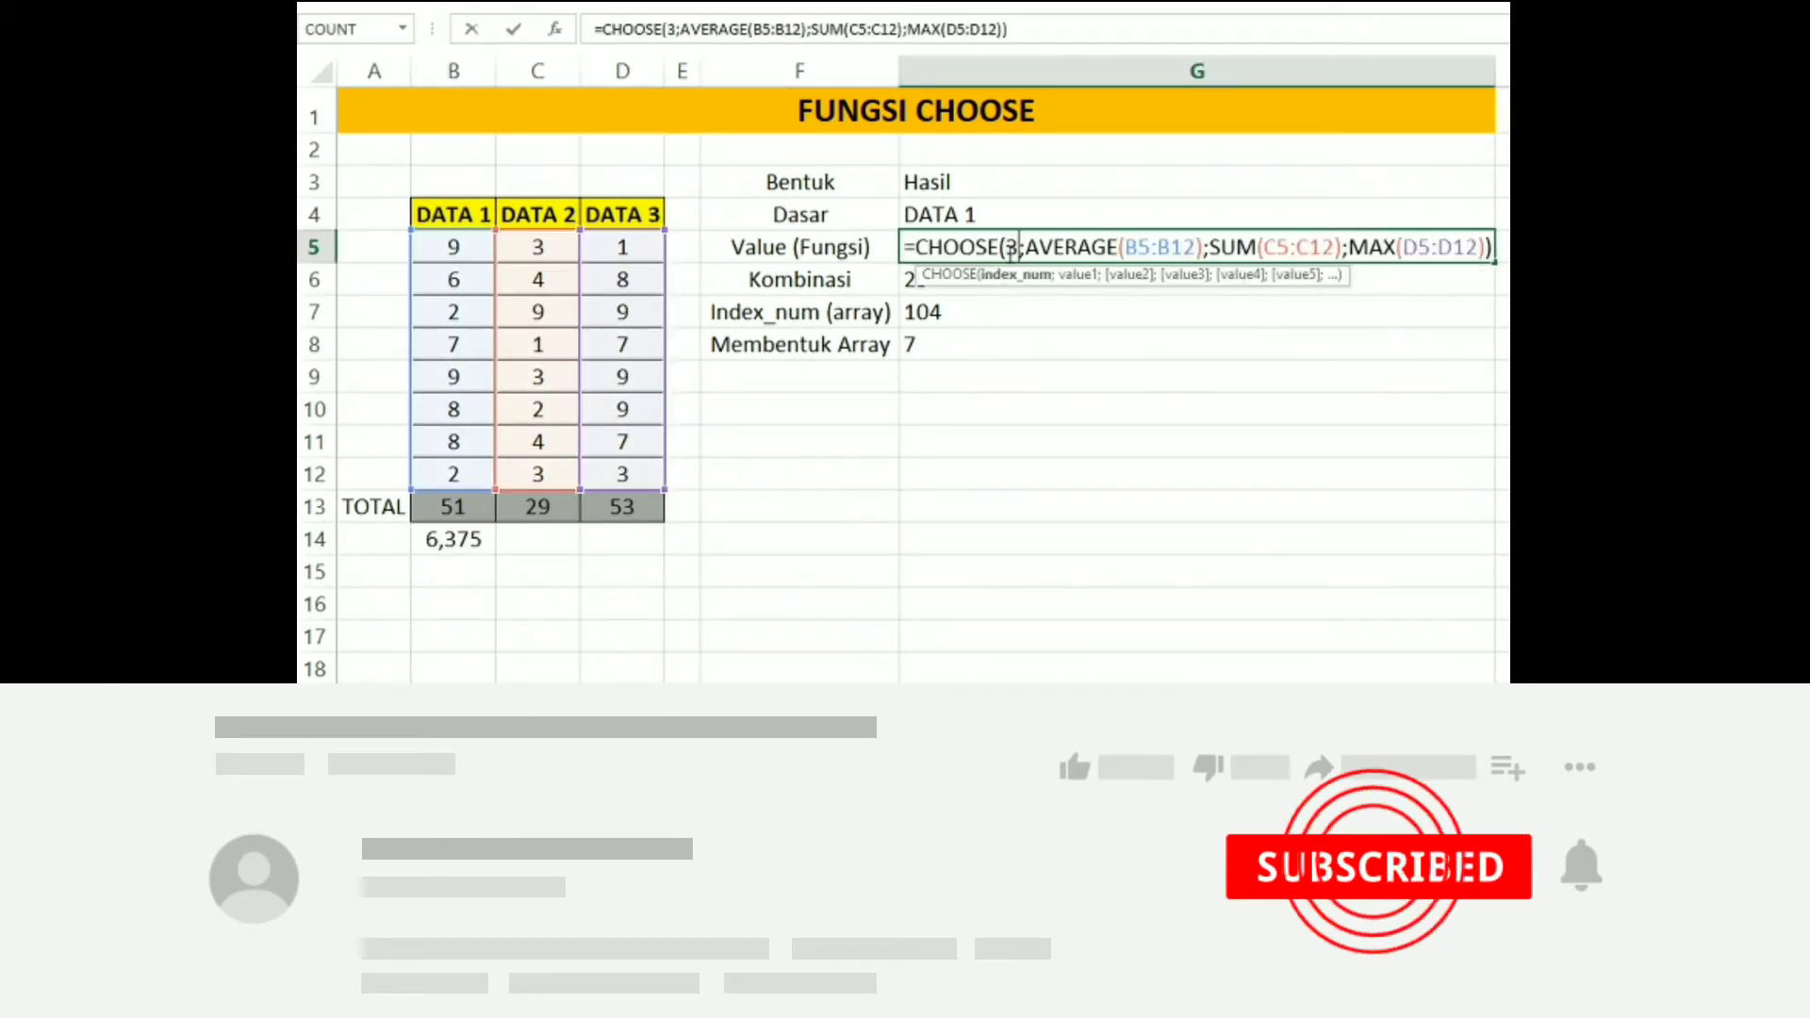
type("3")
key("Return")
Set the index of the CHOOSE function inside G6's SUM formula to 3.
double_click(1044, 279)
left_click(1129, 307)
left_click(1182, 307)
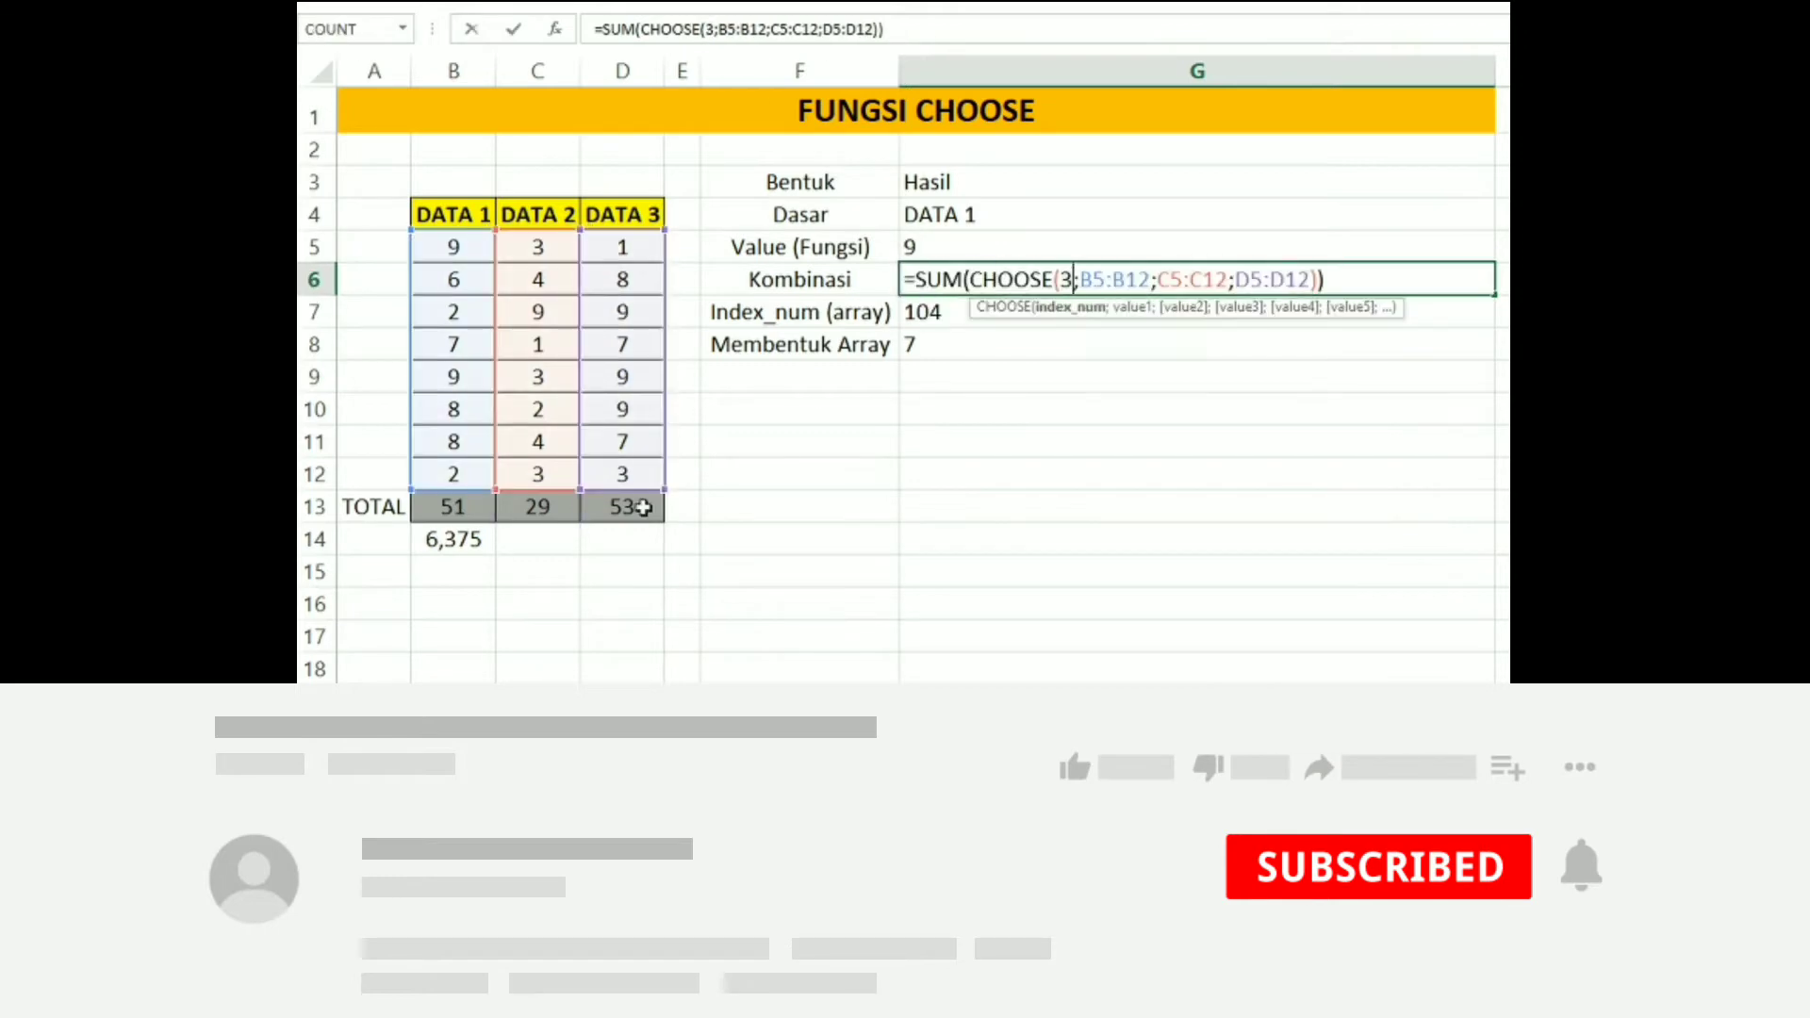
left_click(807, 312)
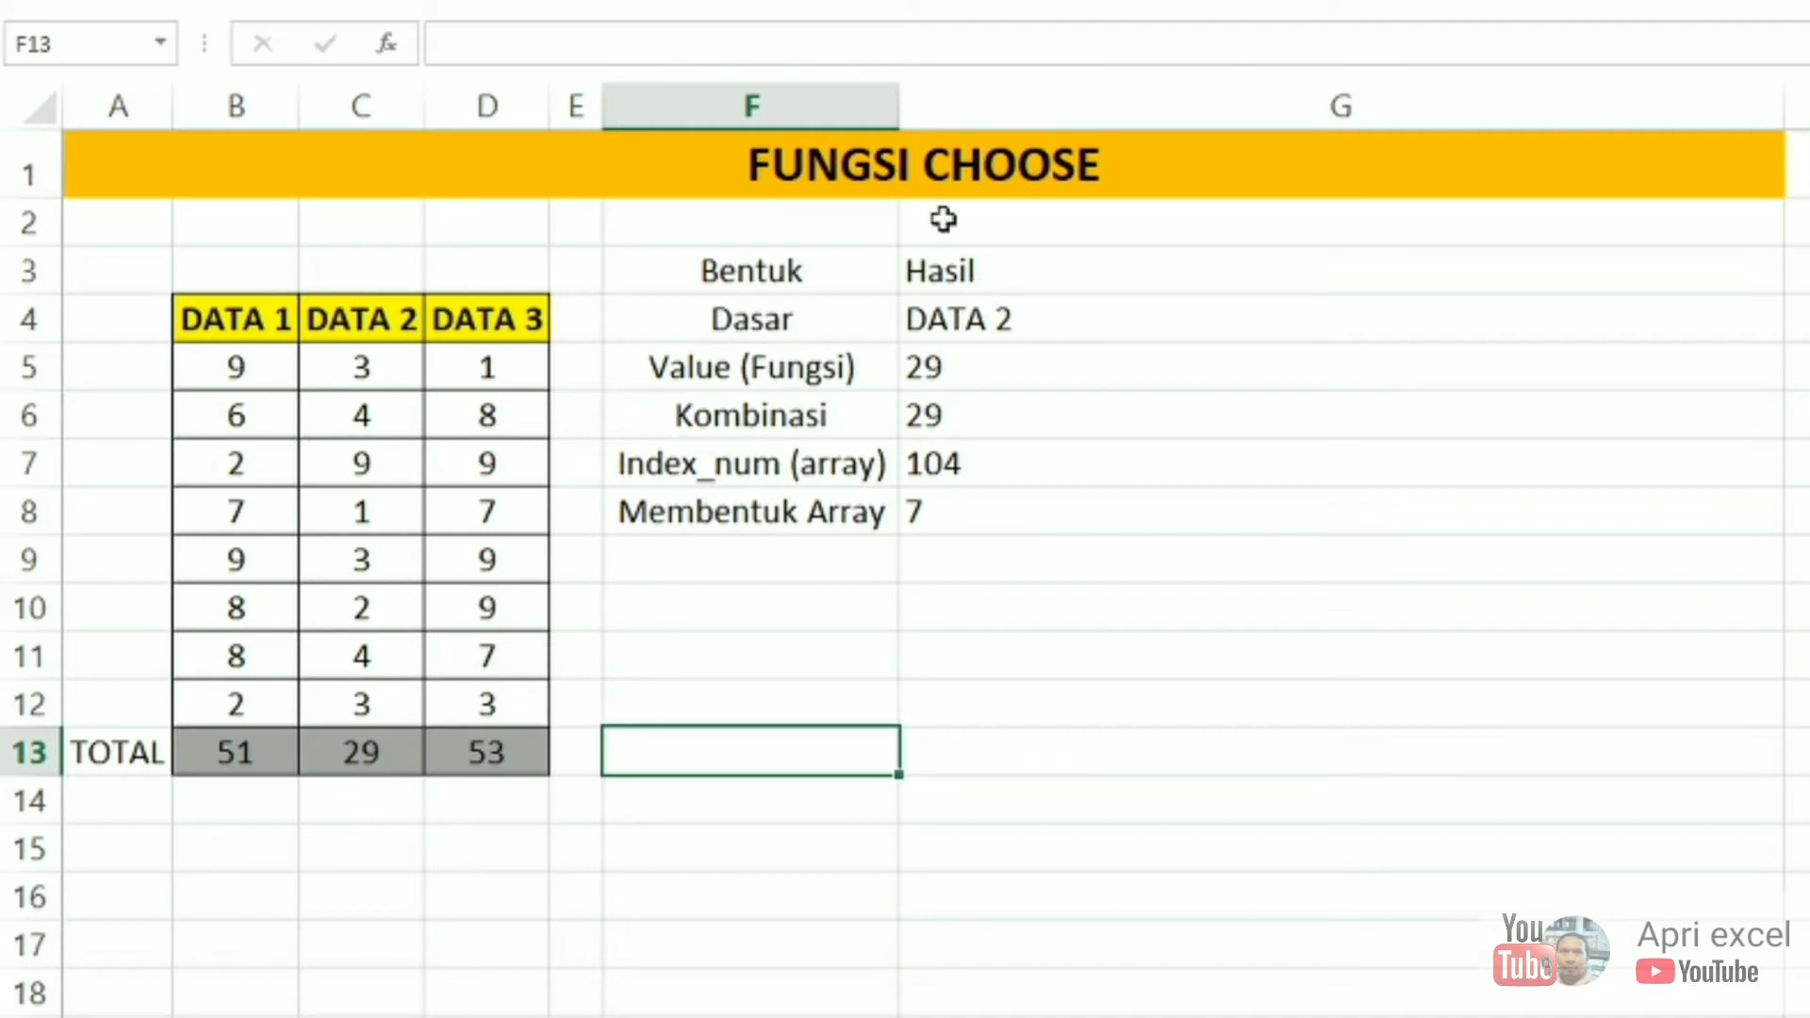
left_click(980, 229)
type("=")
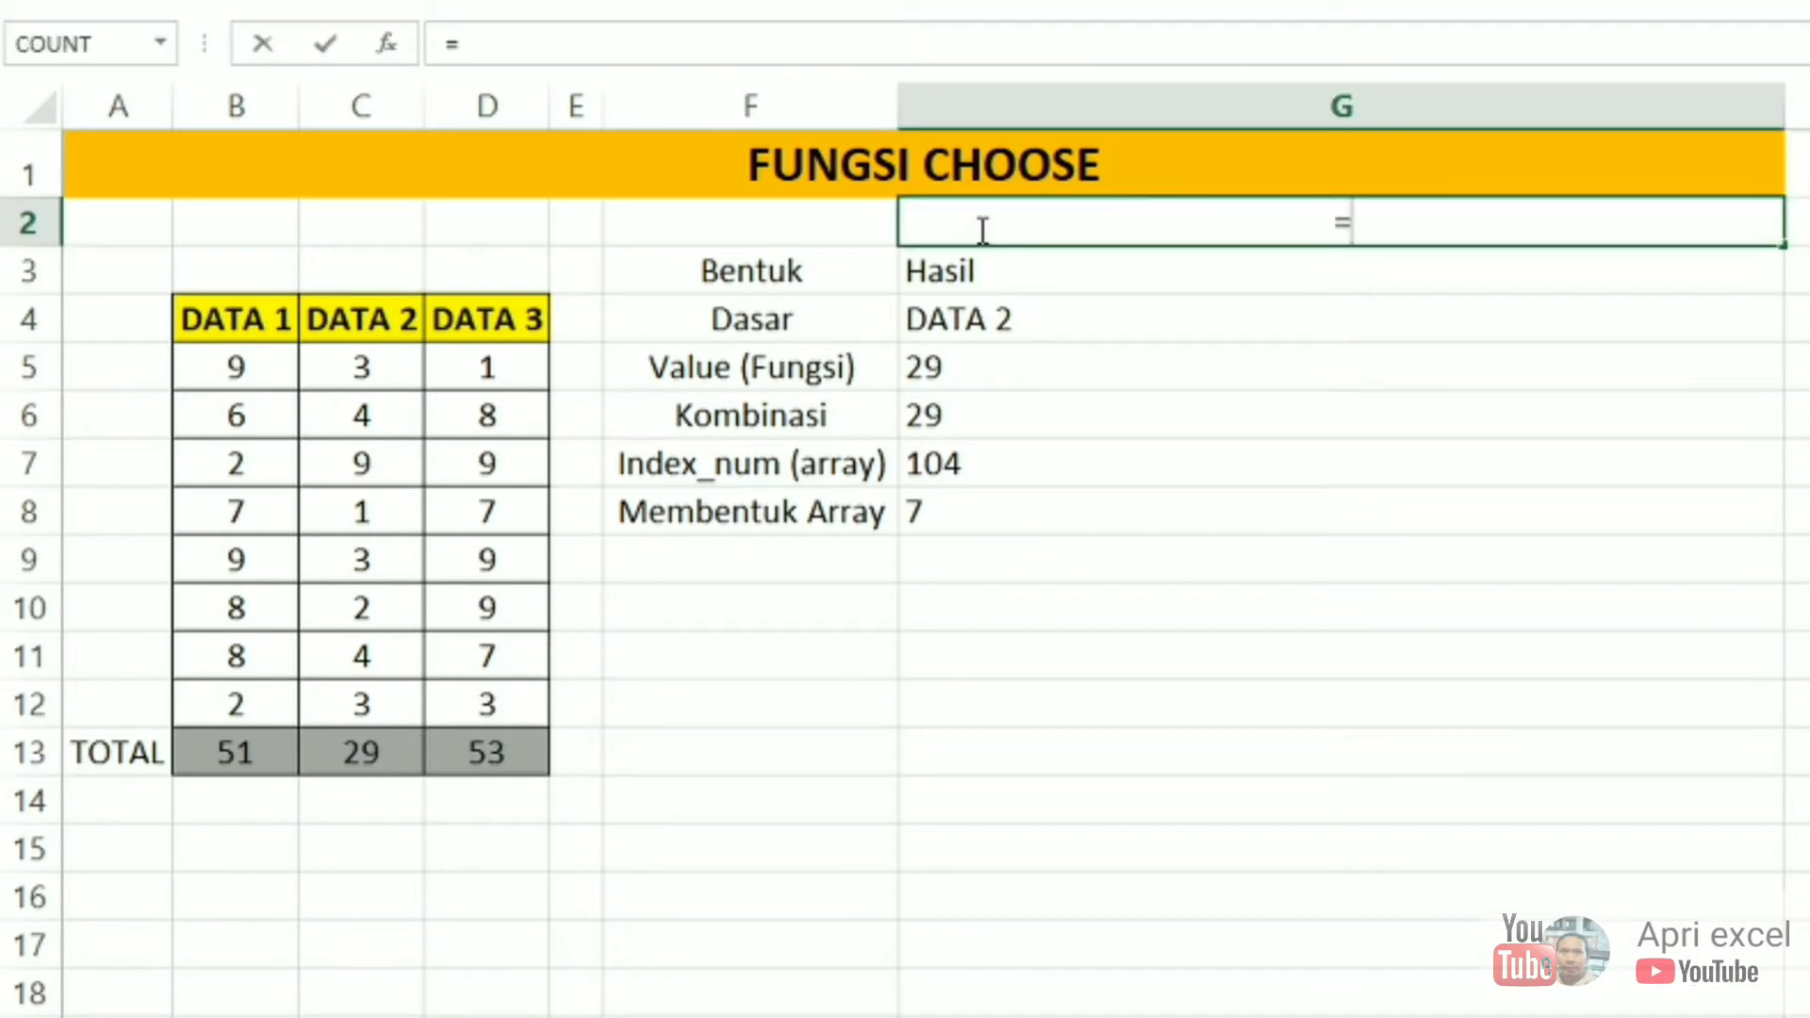
type("choos")
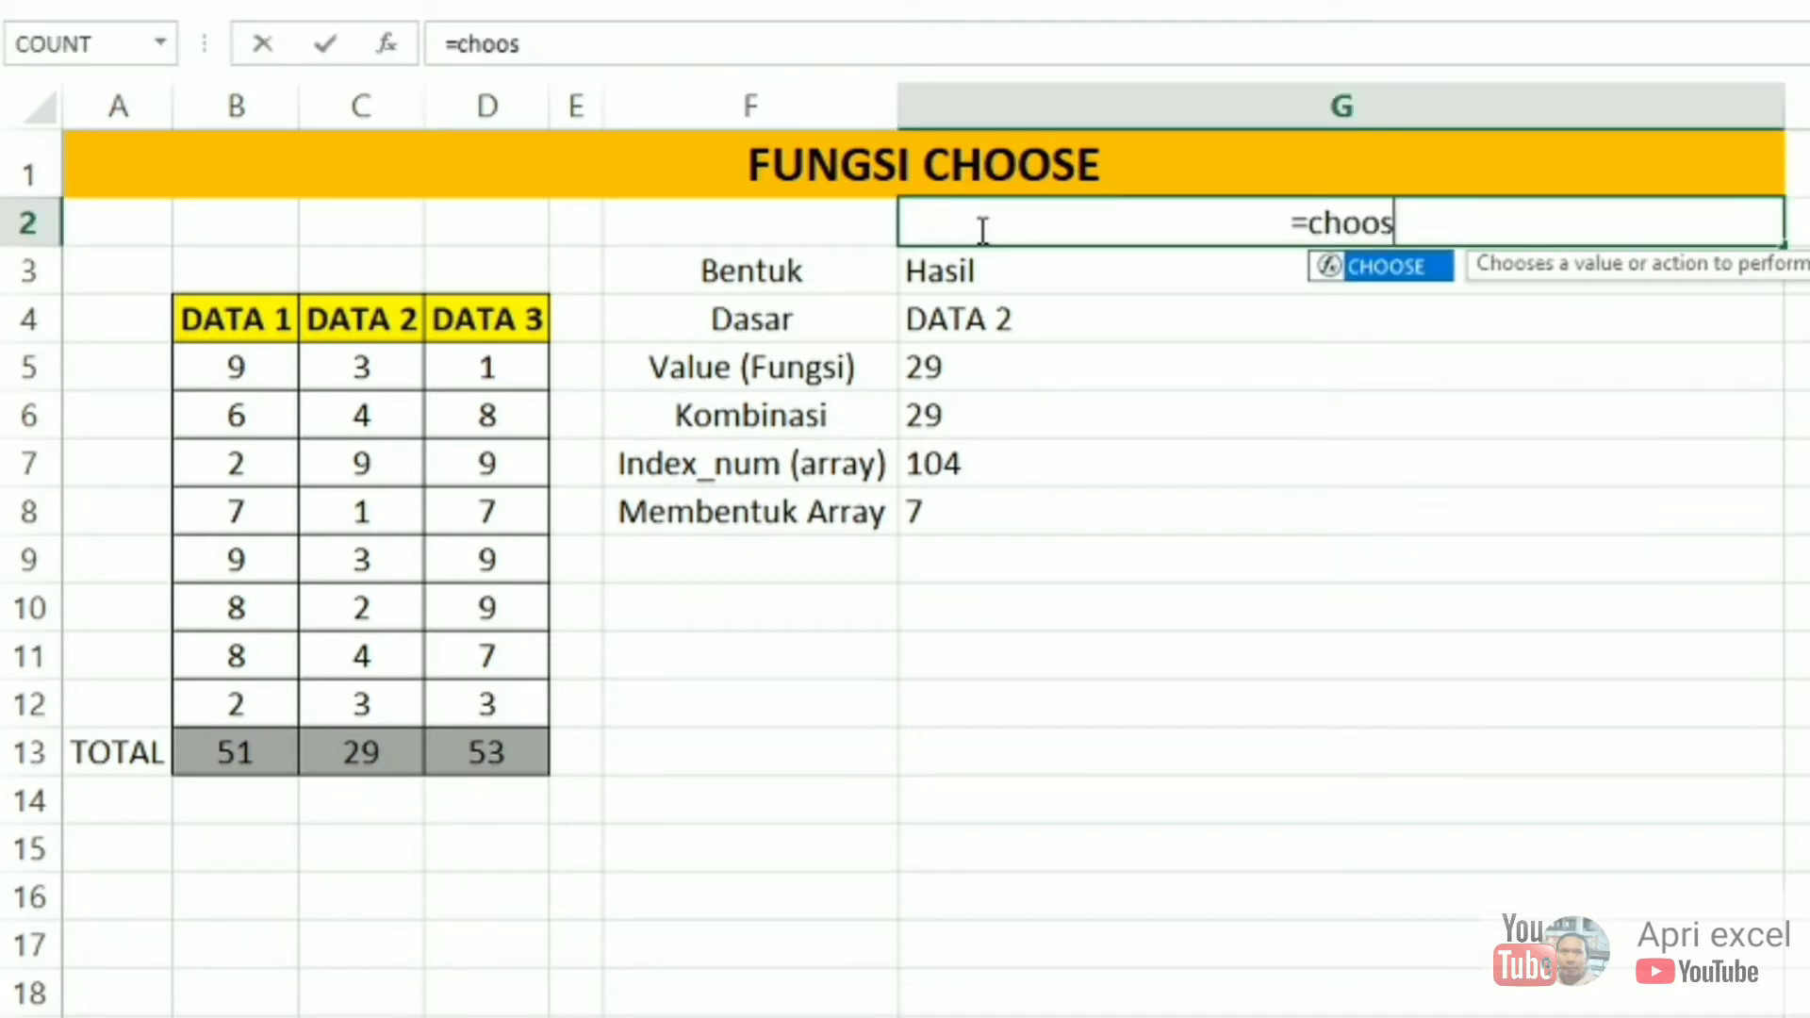
type("e(")
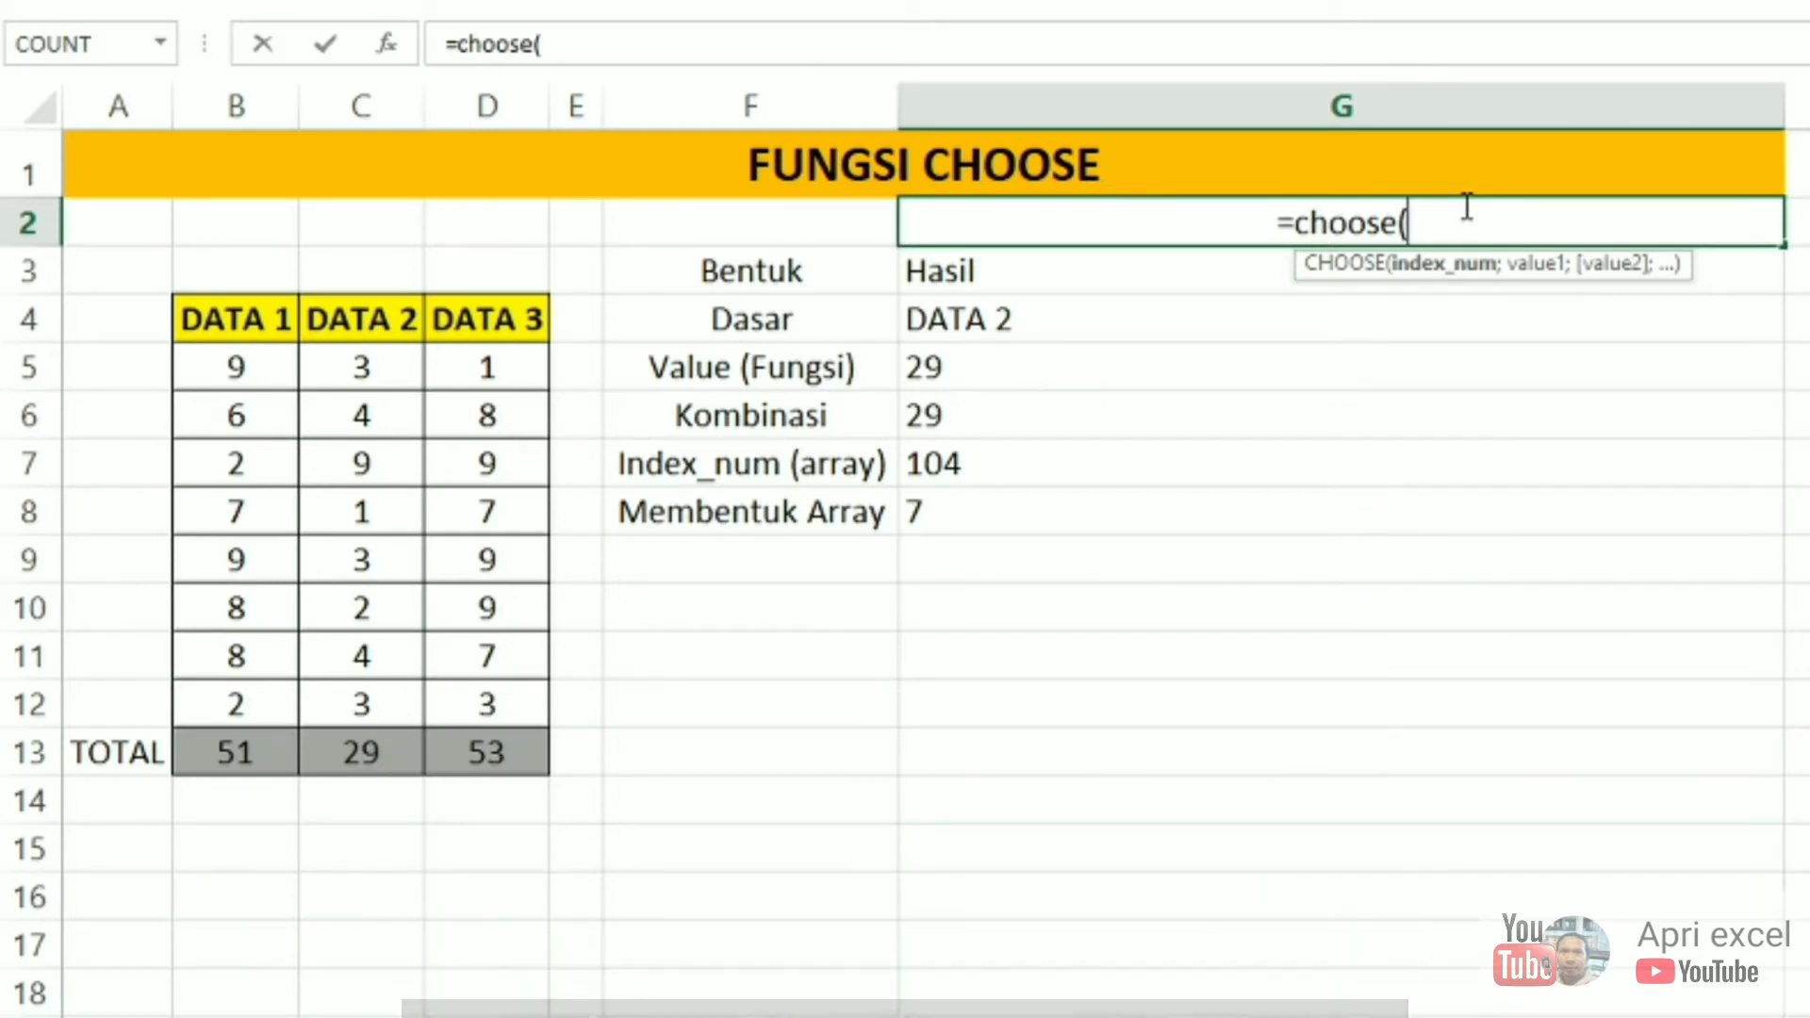
key("Escape")
Enter the basic formula =CHOOSE(3;B4;C4;D4) in G4, using the three DATA headings as values.
key("Down")
key("Down")
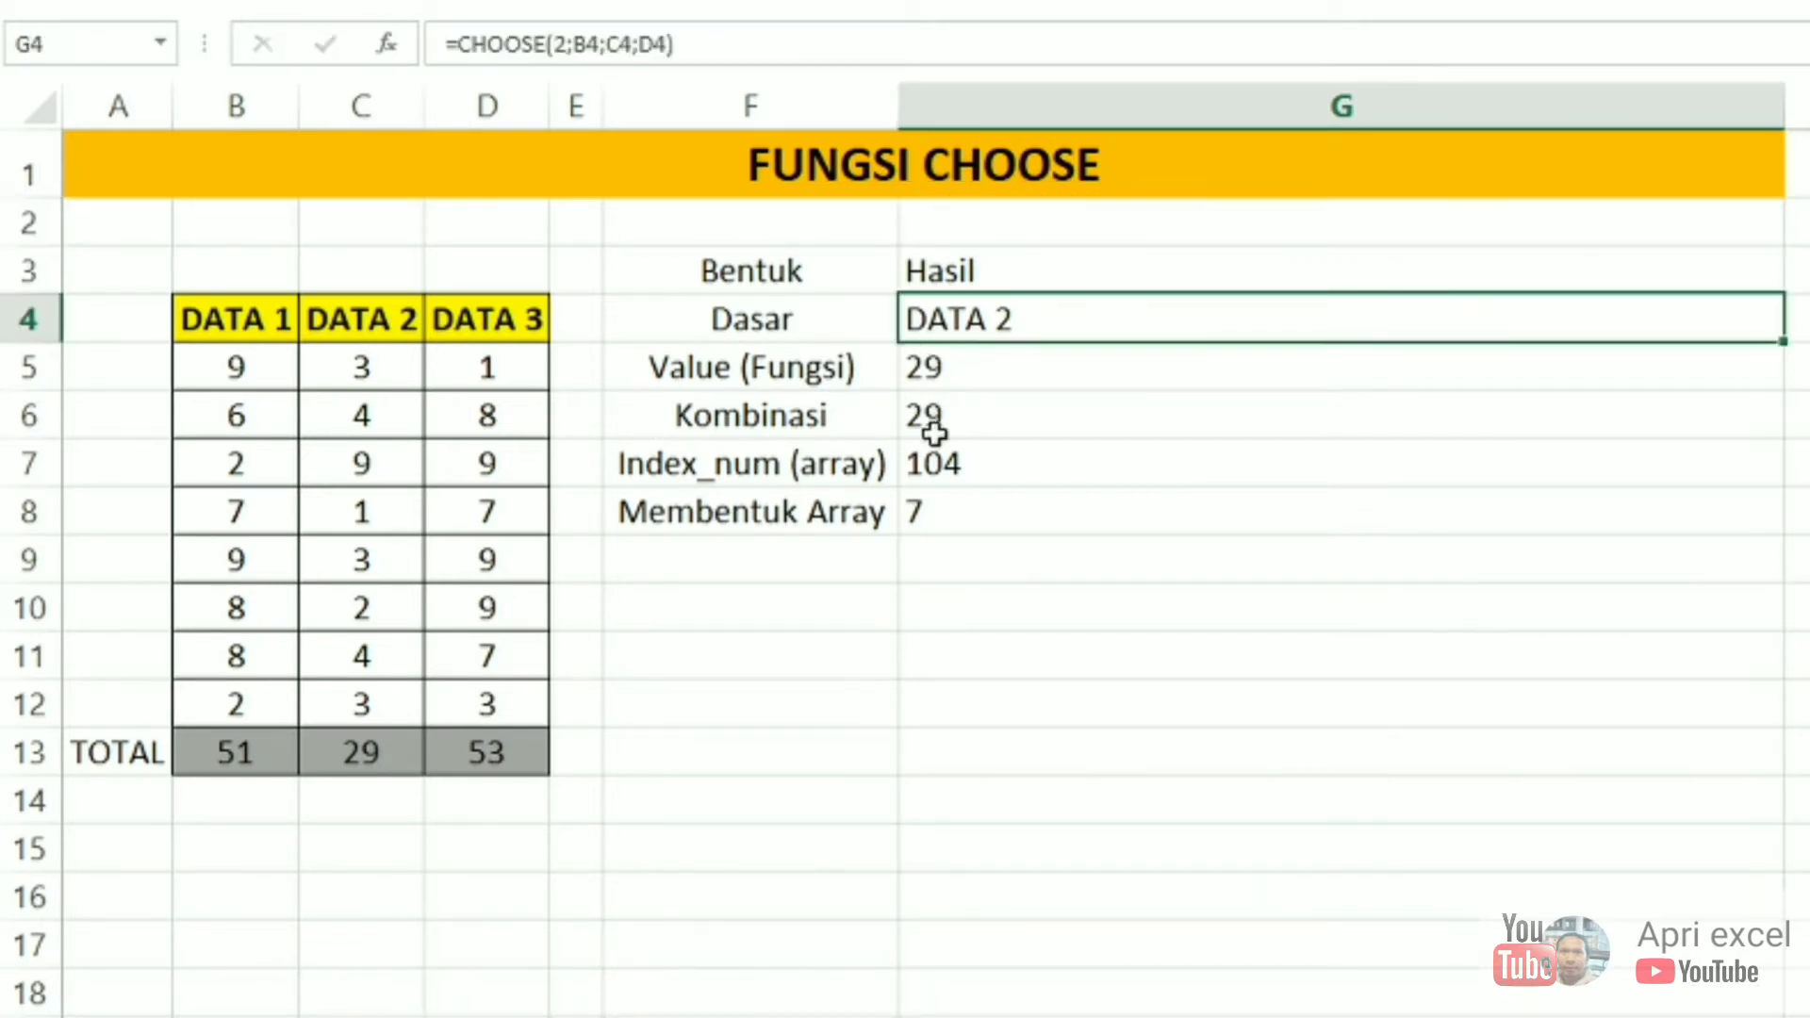
type("=choos")
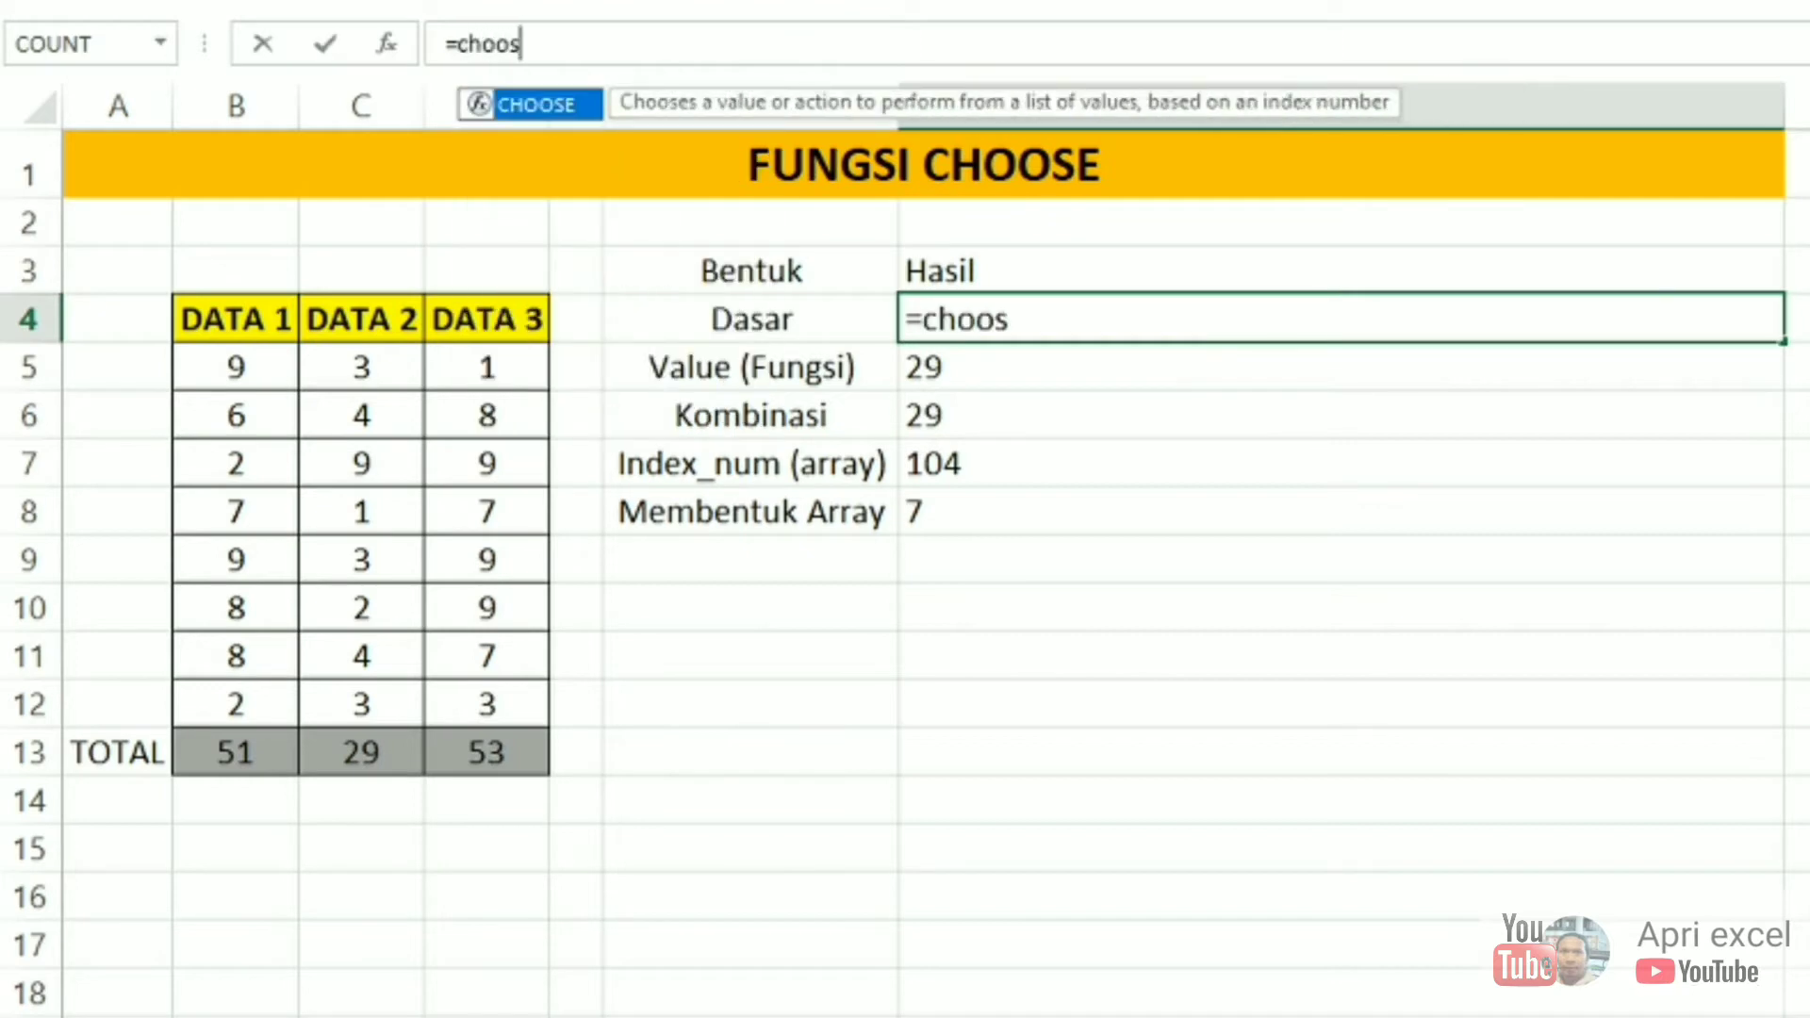
type("e(3")
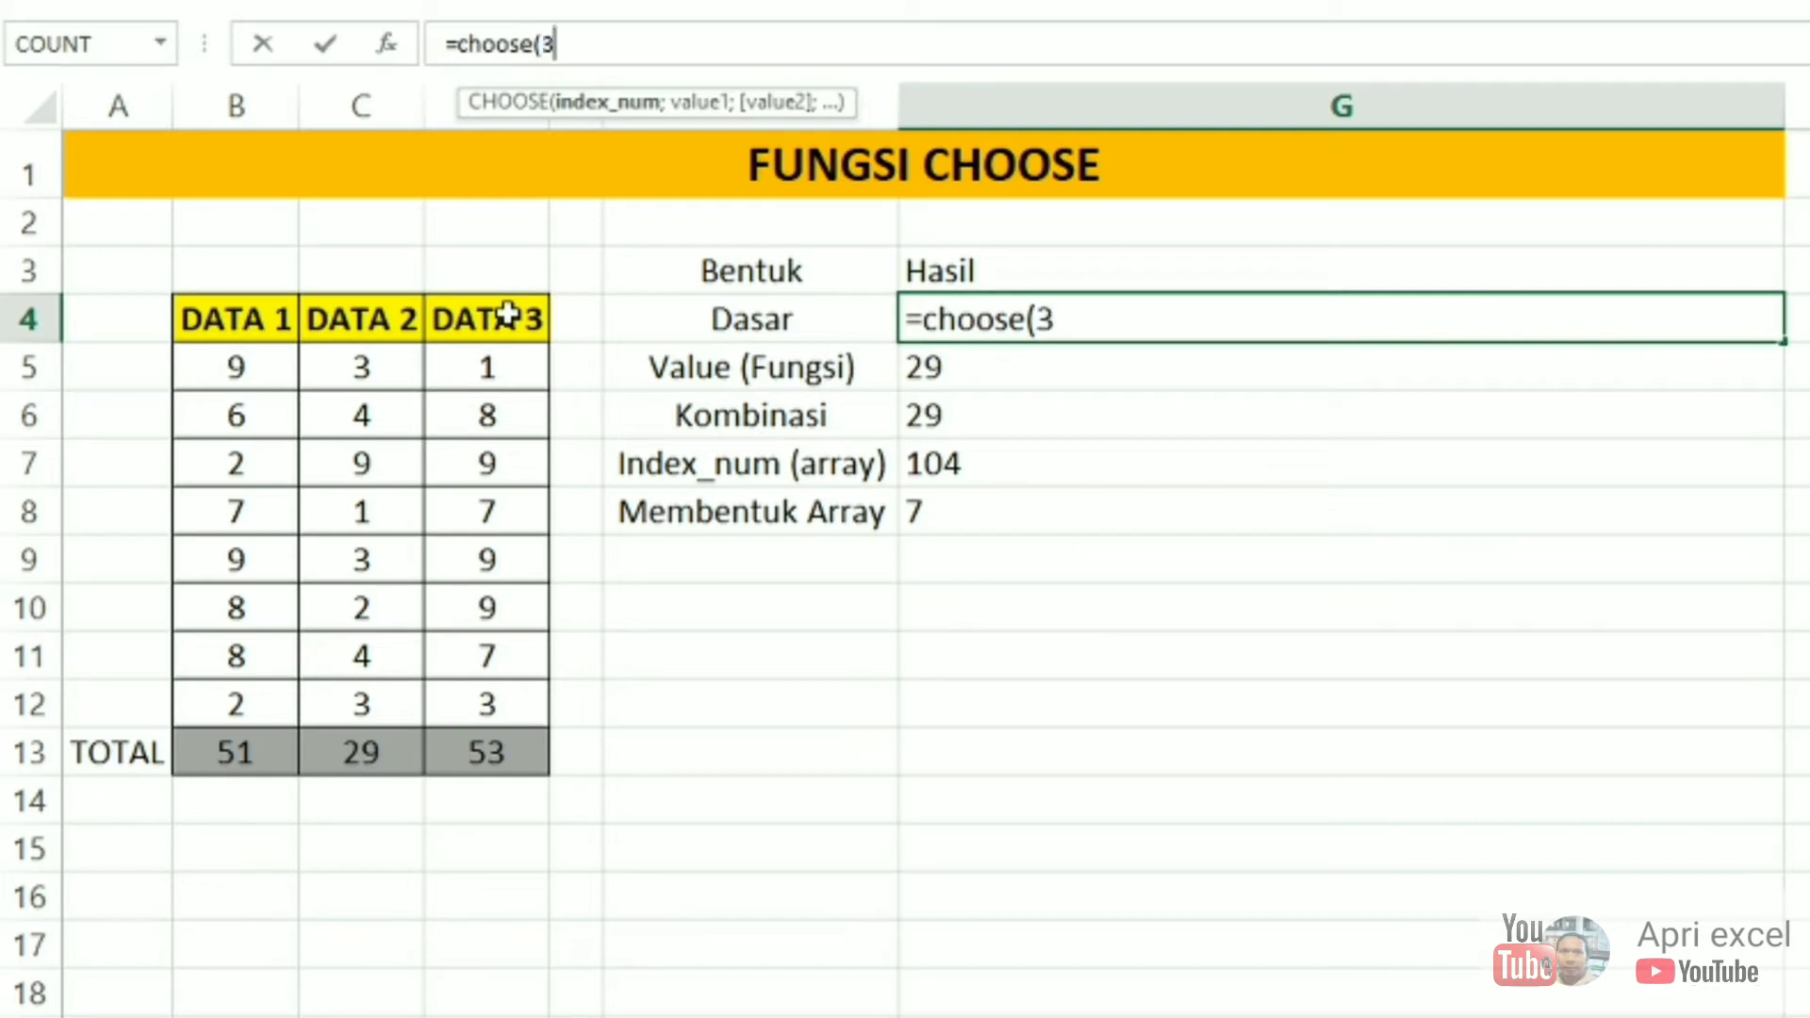
type(";")
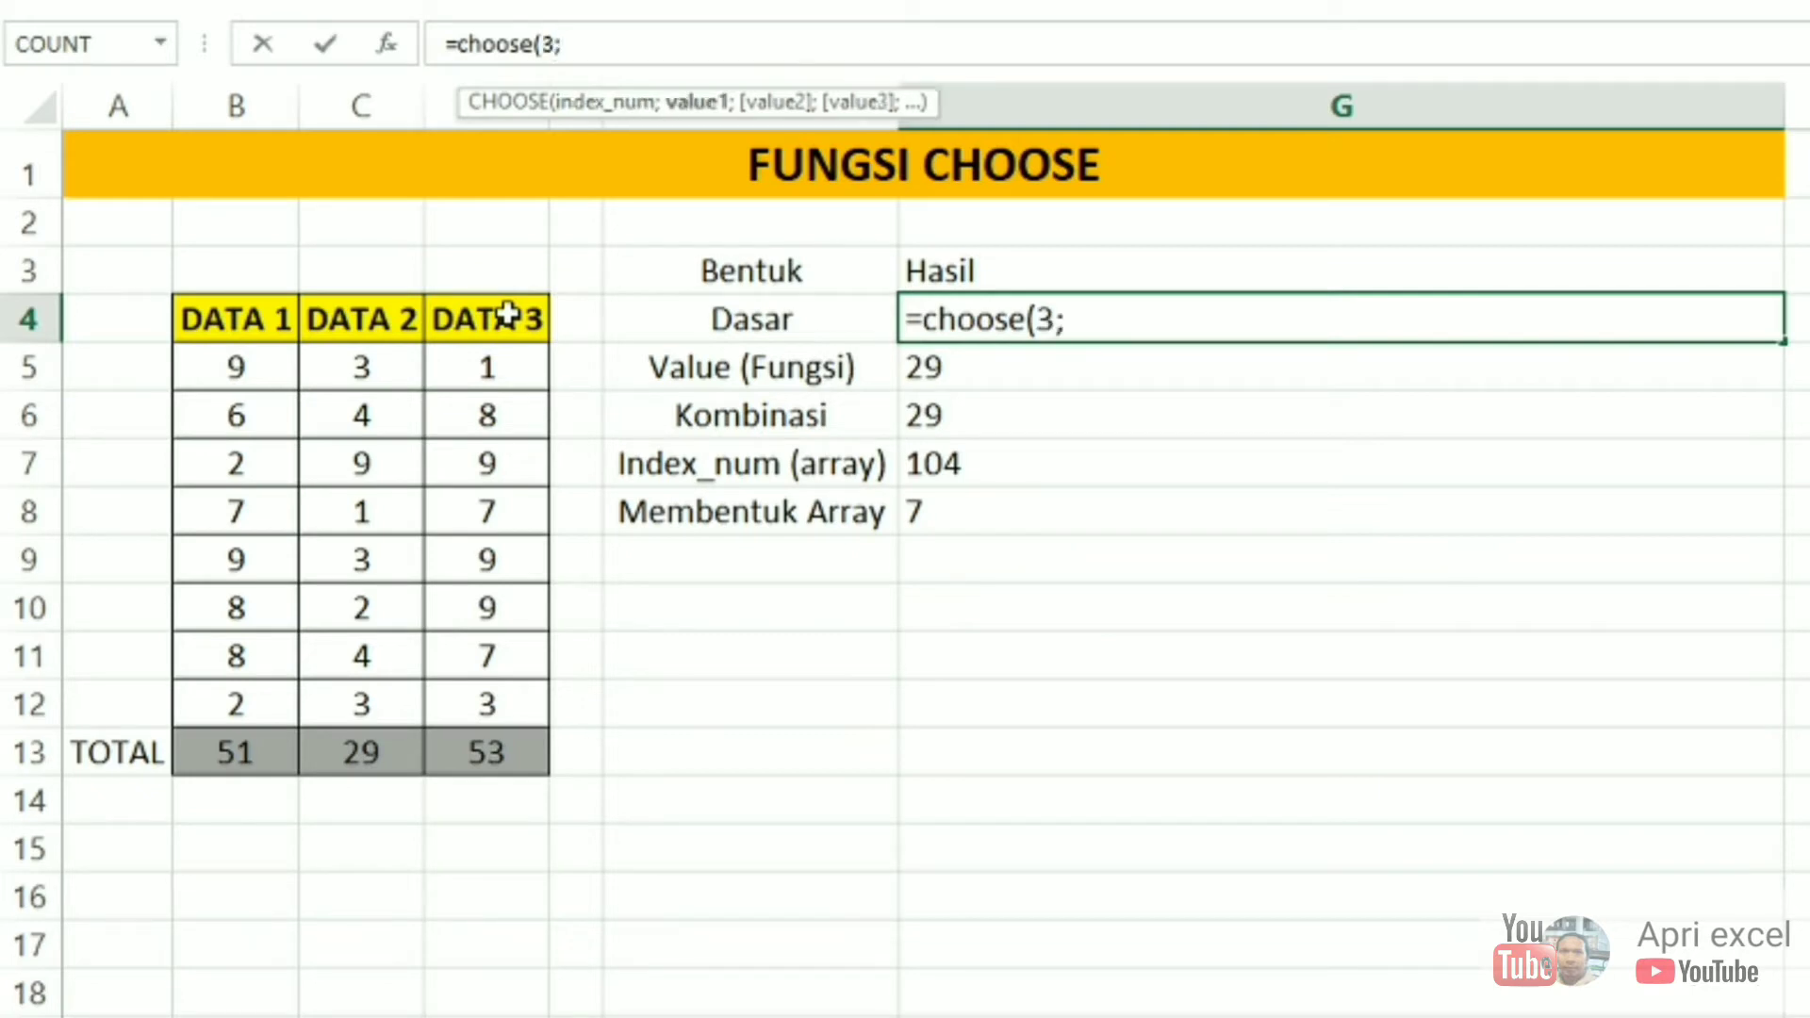
left_click(262, 322)
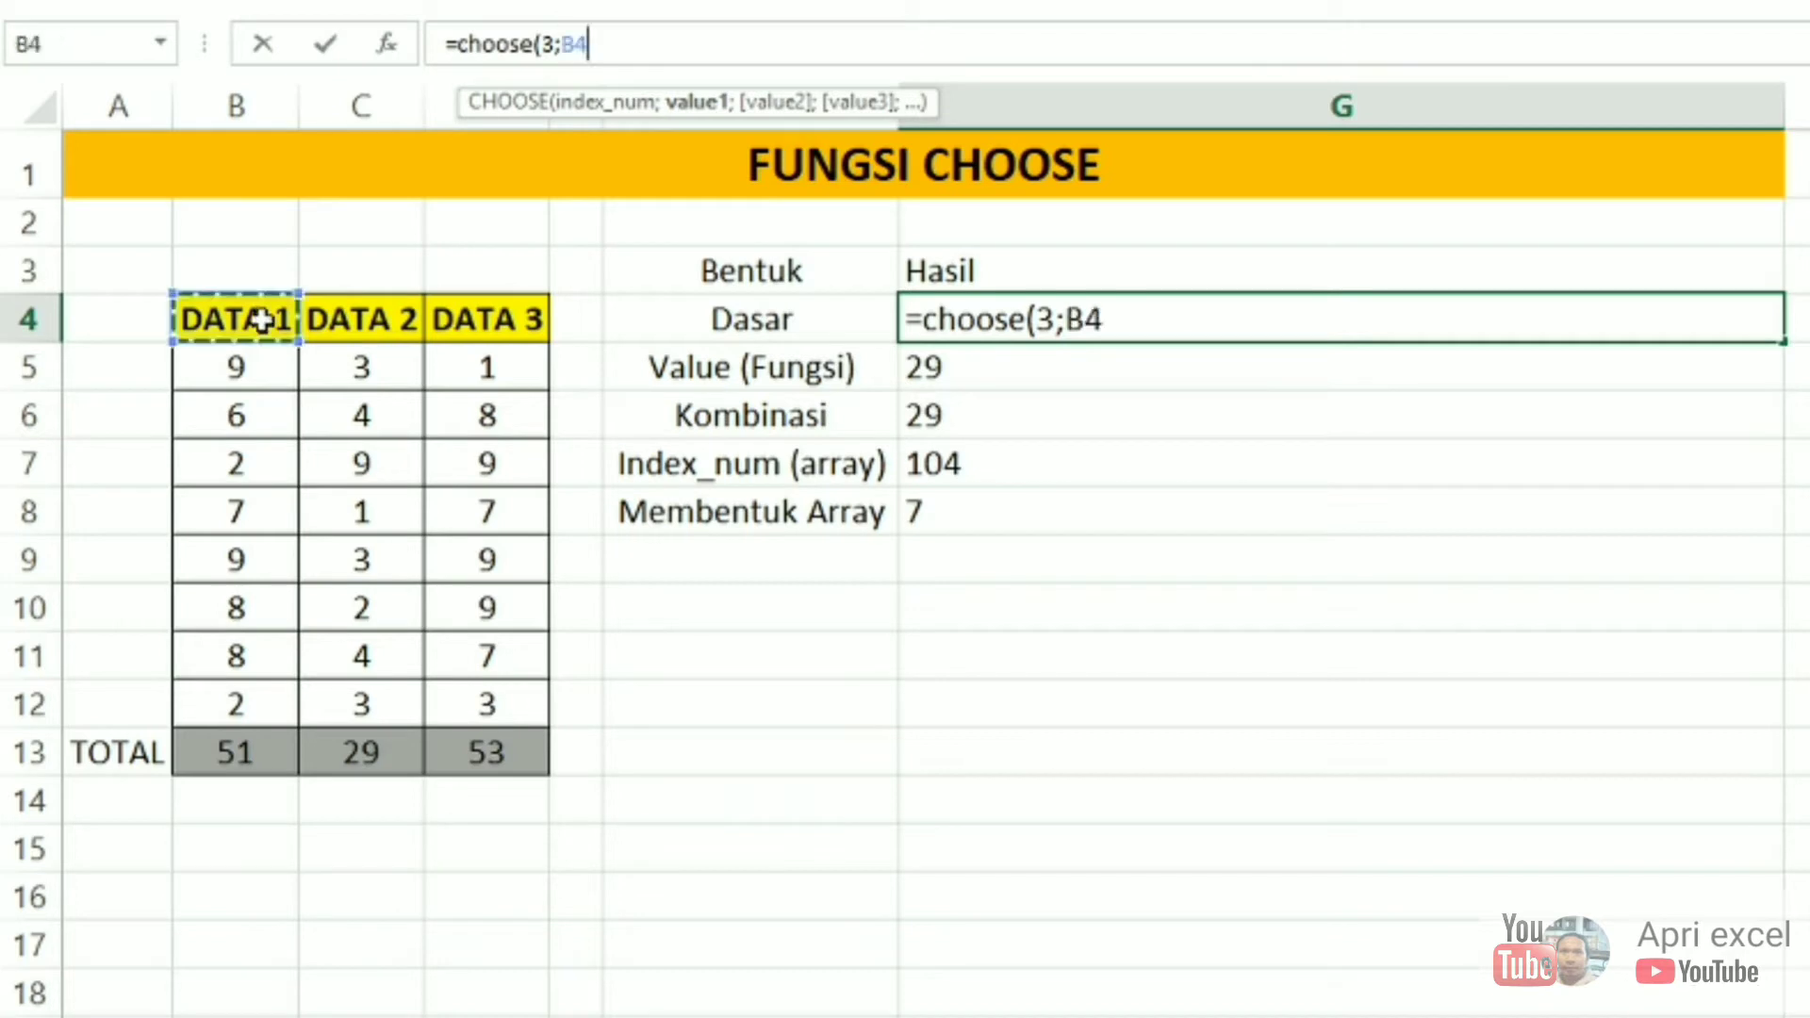
type(";")
left_click(361, 321)
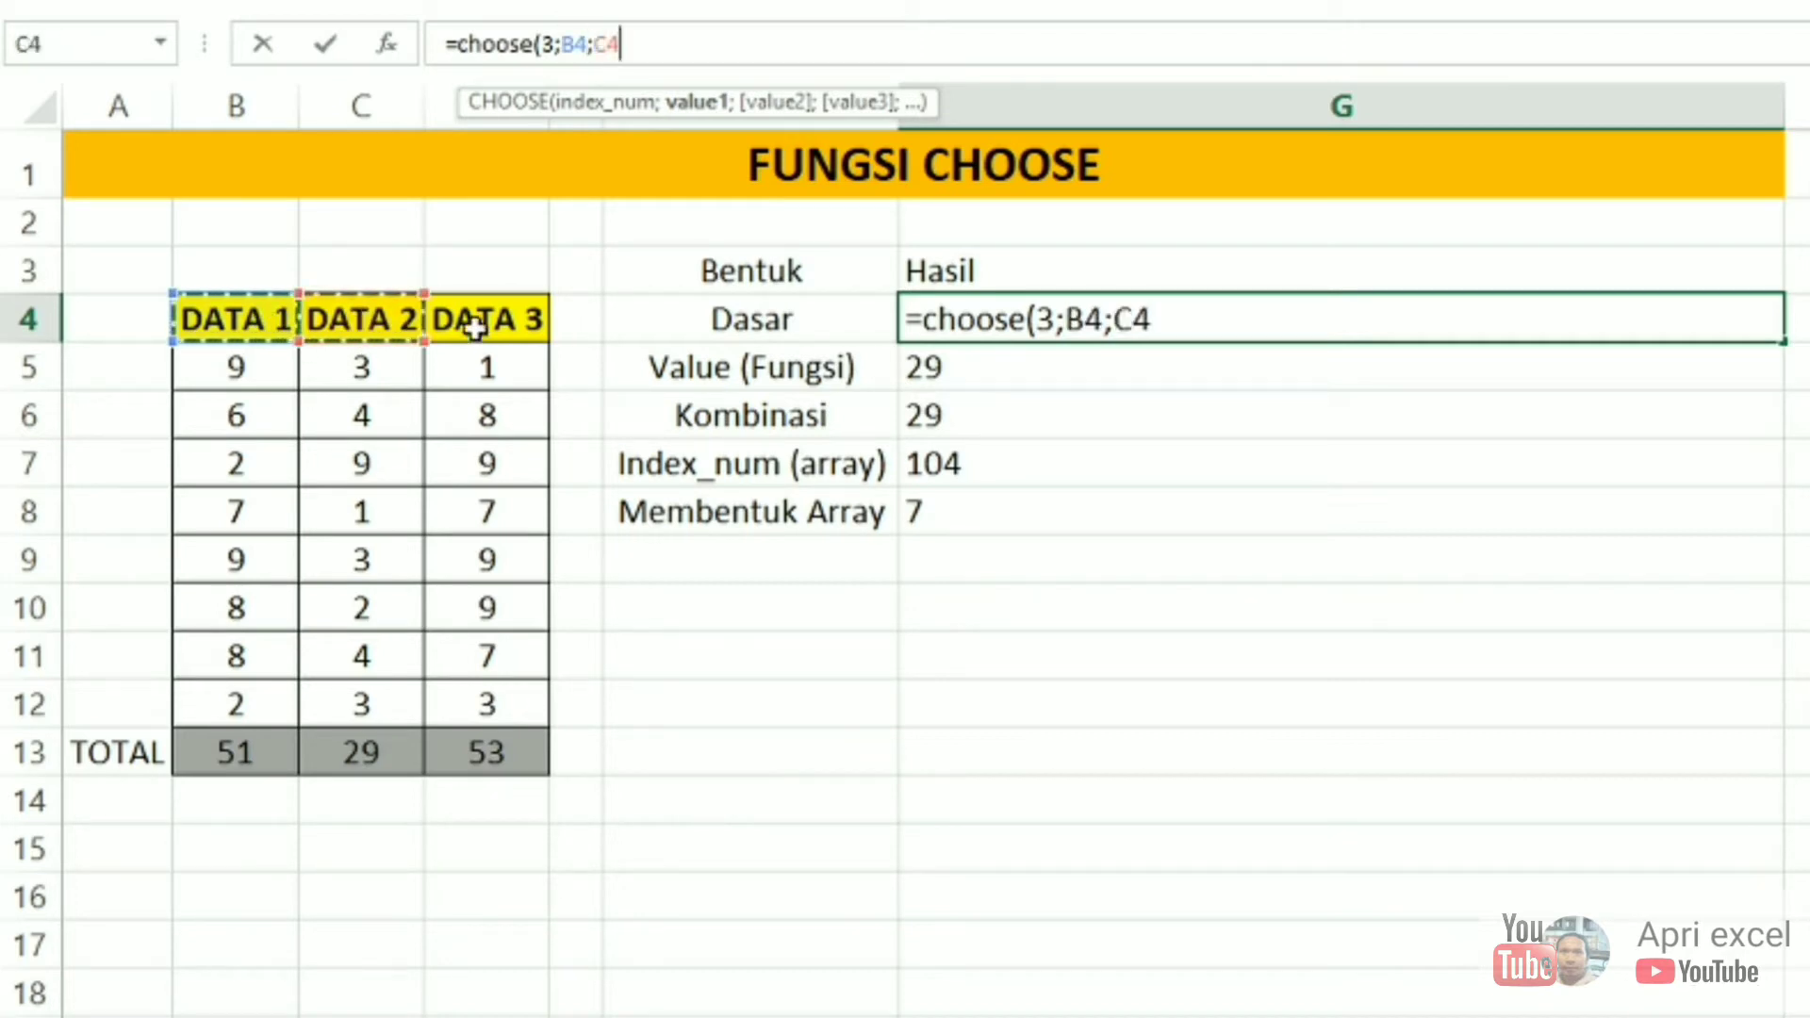
type(";")
left_click(479, 317)
type(")")
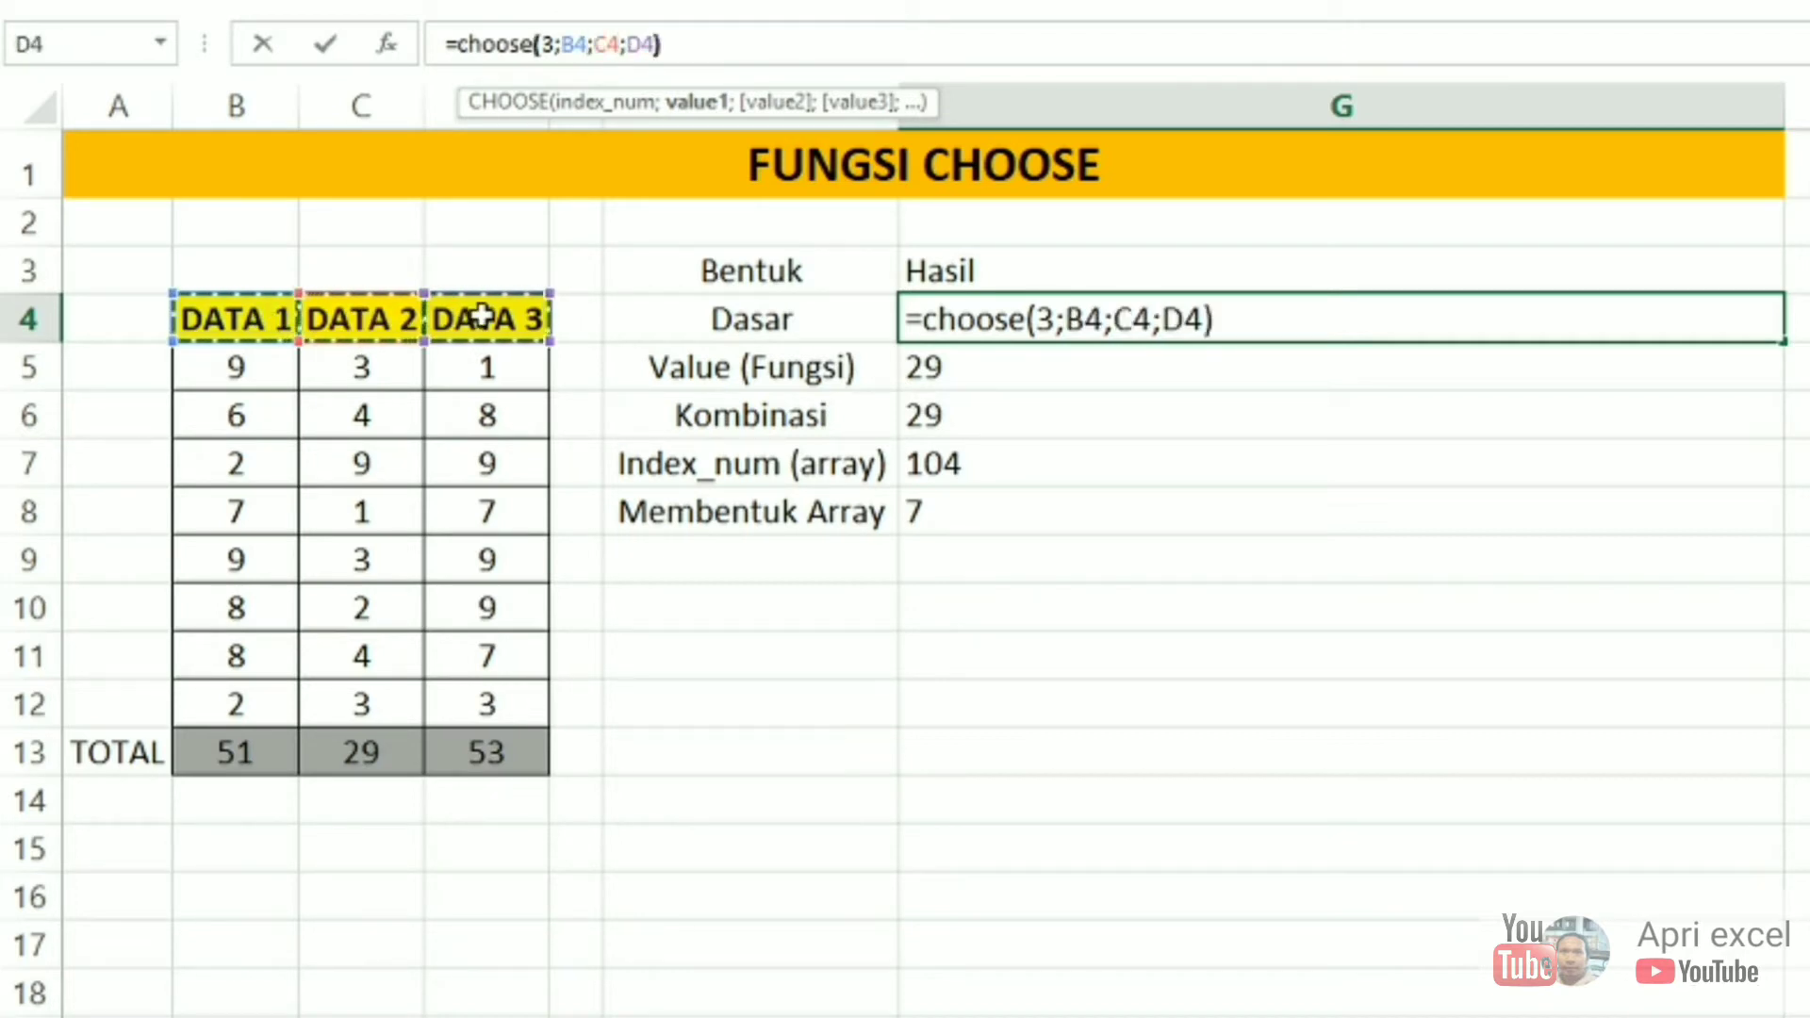
left_click(557, 44)
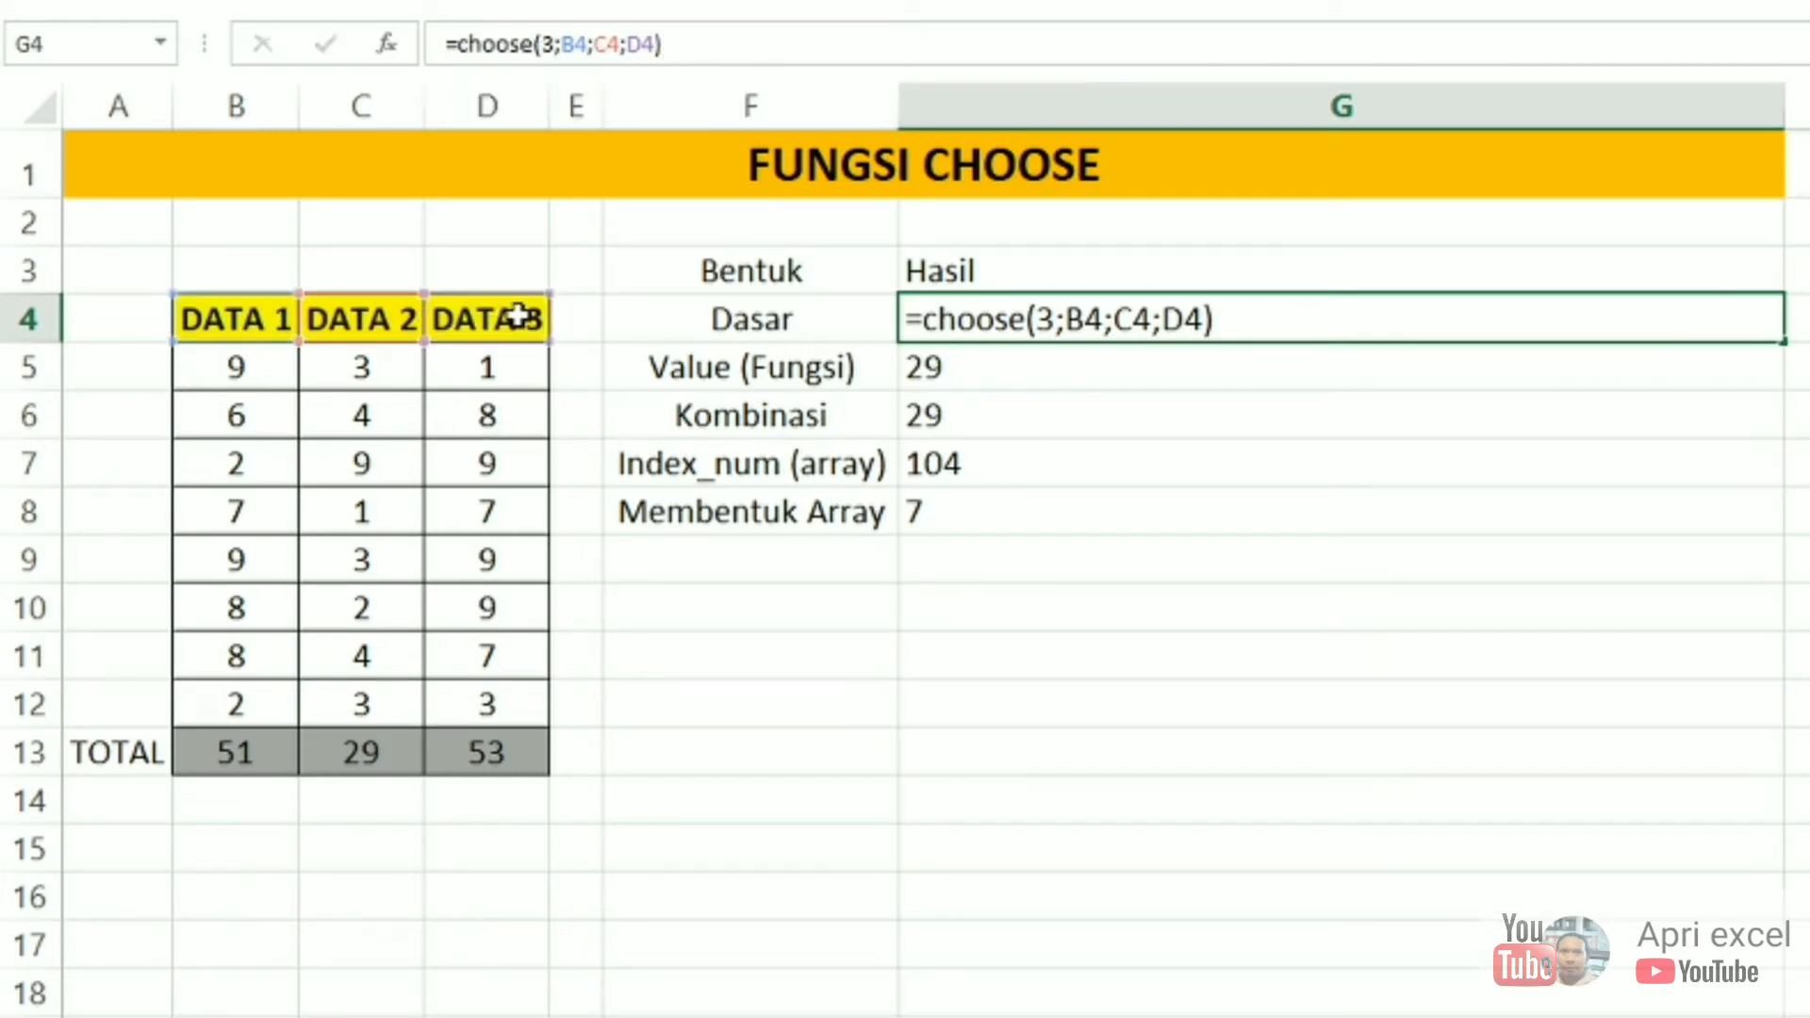
key("Return")
Set the index of G4's CHOOSE formula to 1, checking it against the value1 reference B4.
left_click(976, 320)
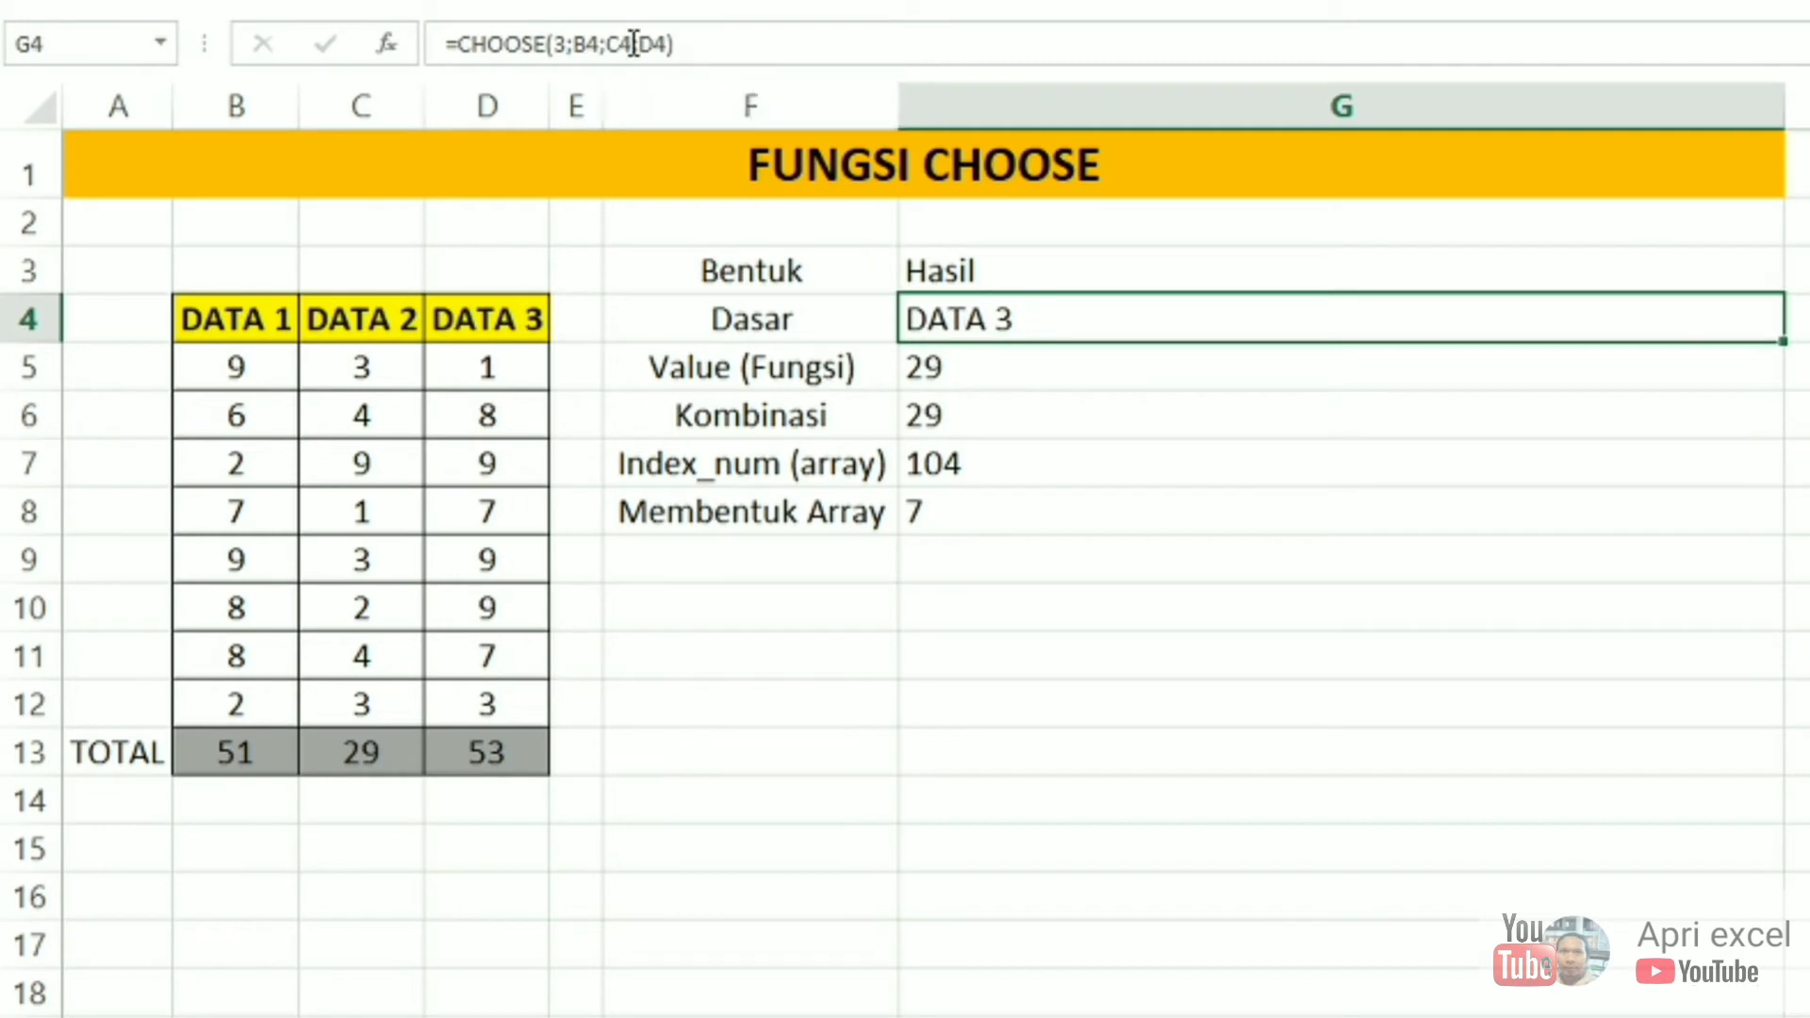
double_click(985, 321)
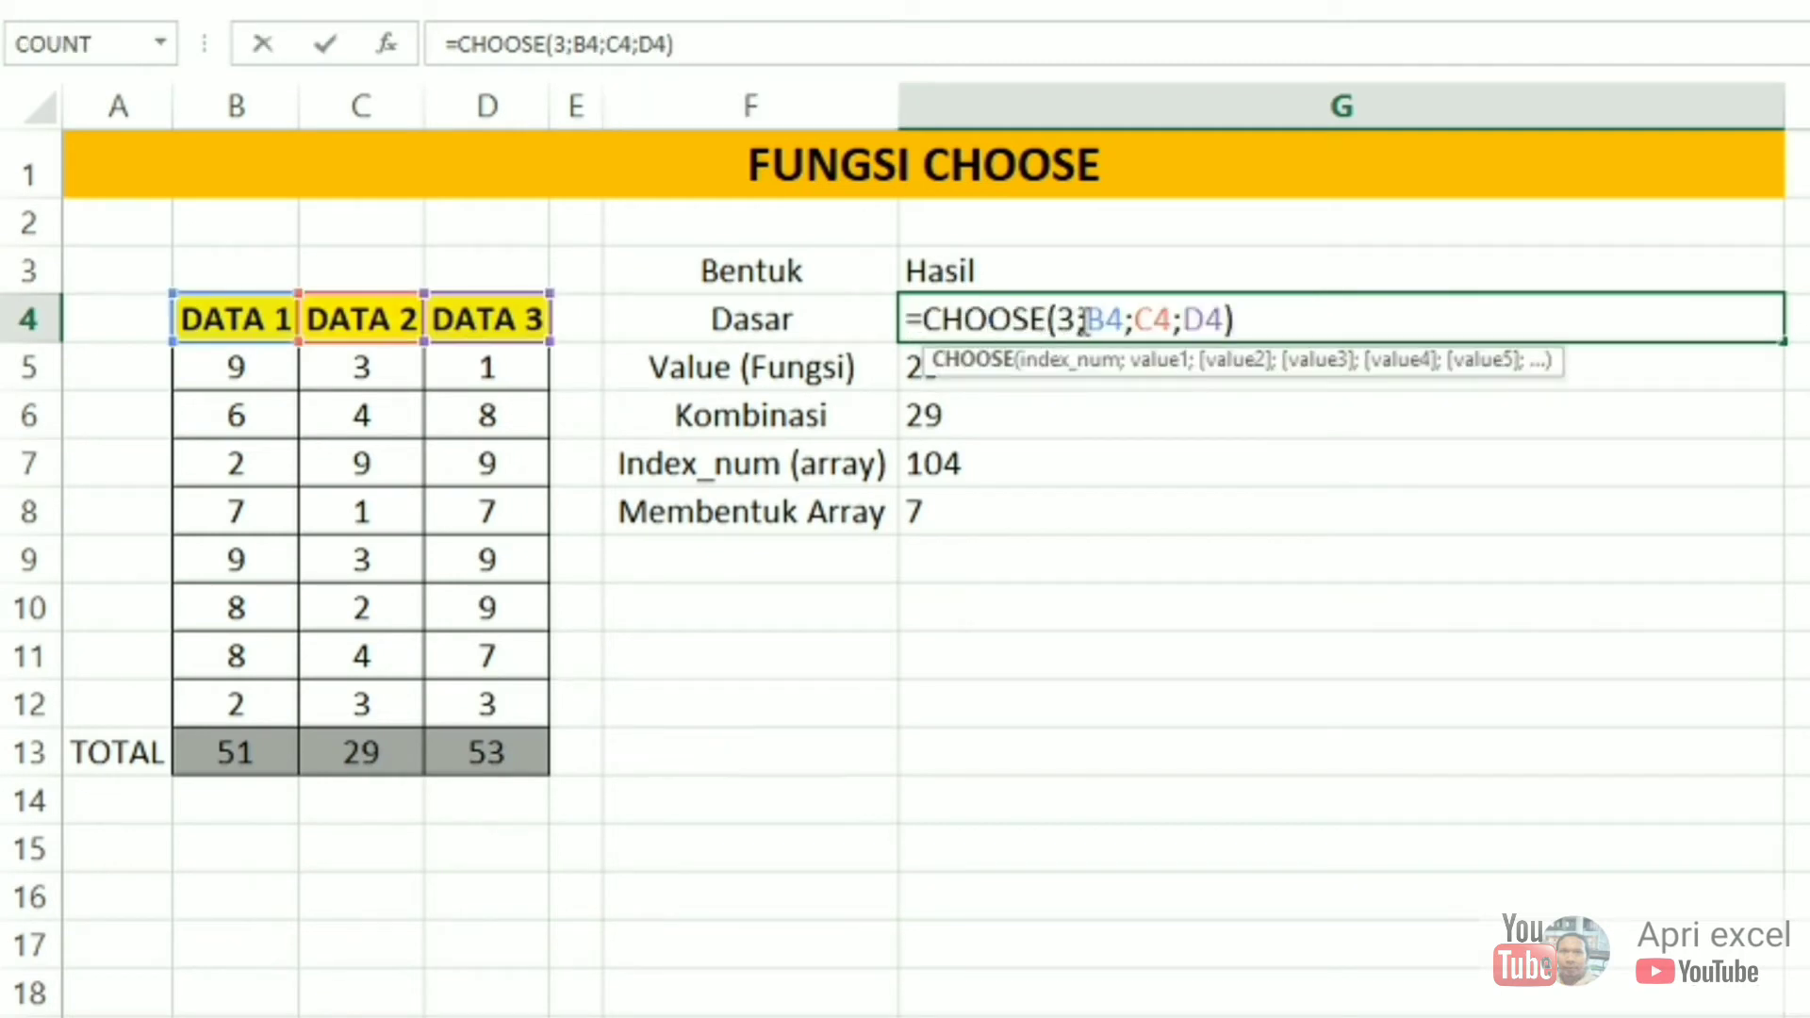
left_click(1081, 323)
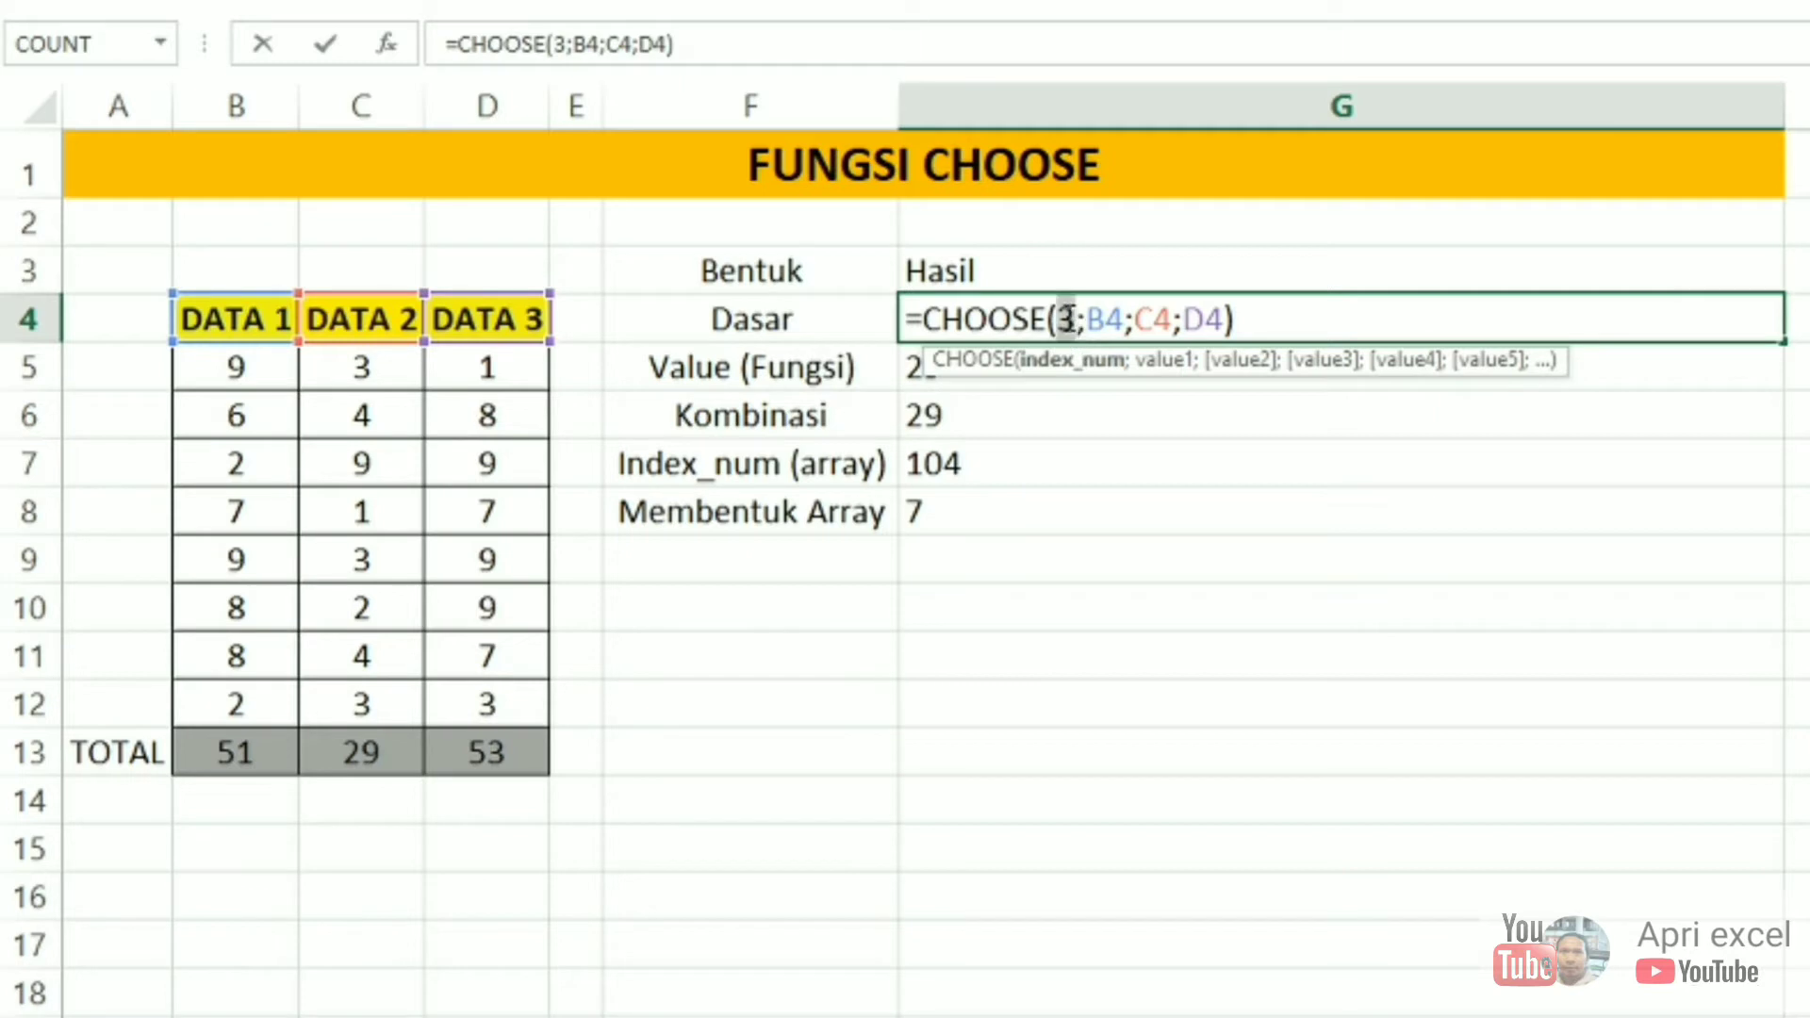
key("BackSpace")
type("1")
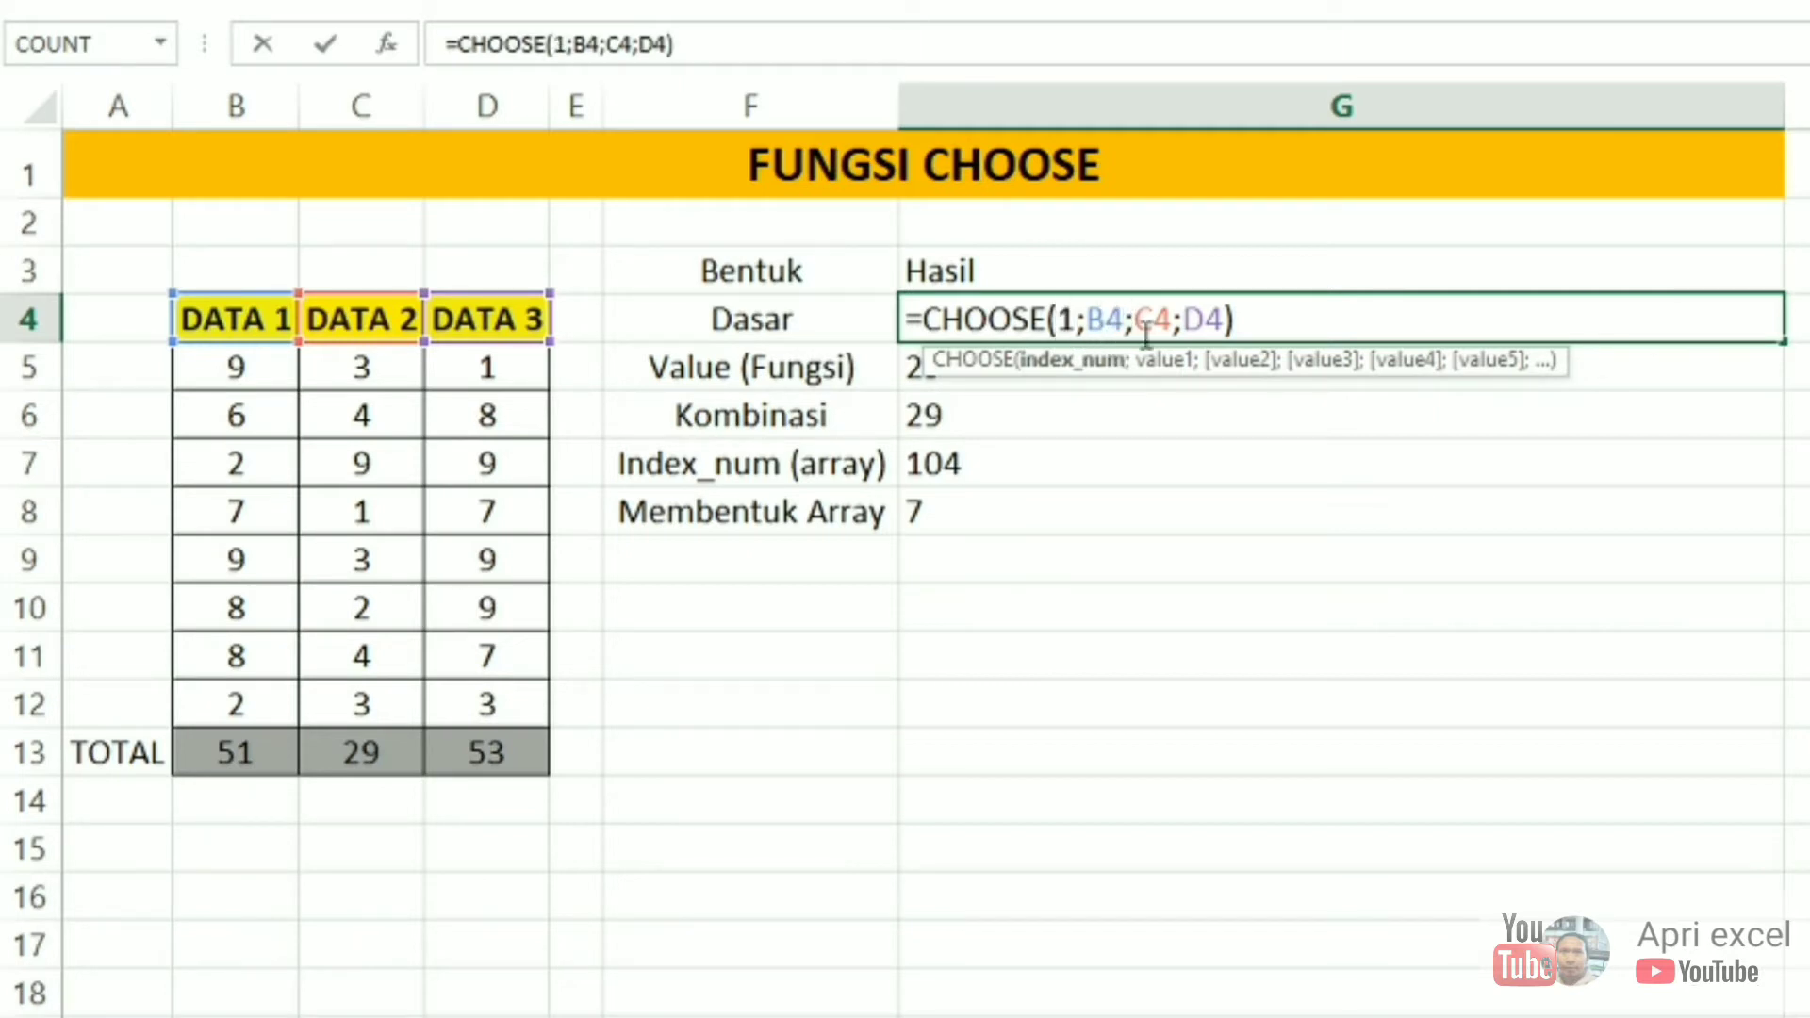
double_click(1110, 322)
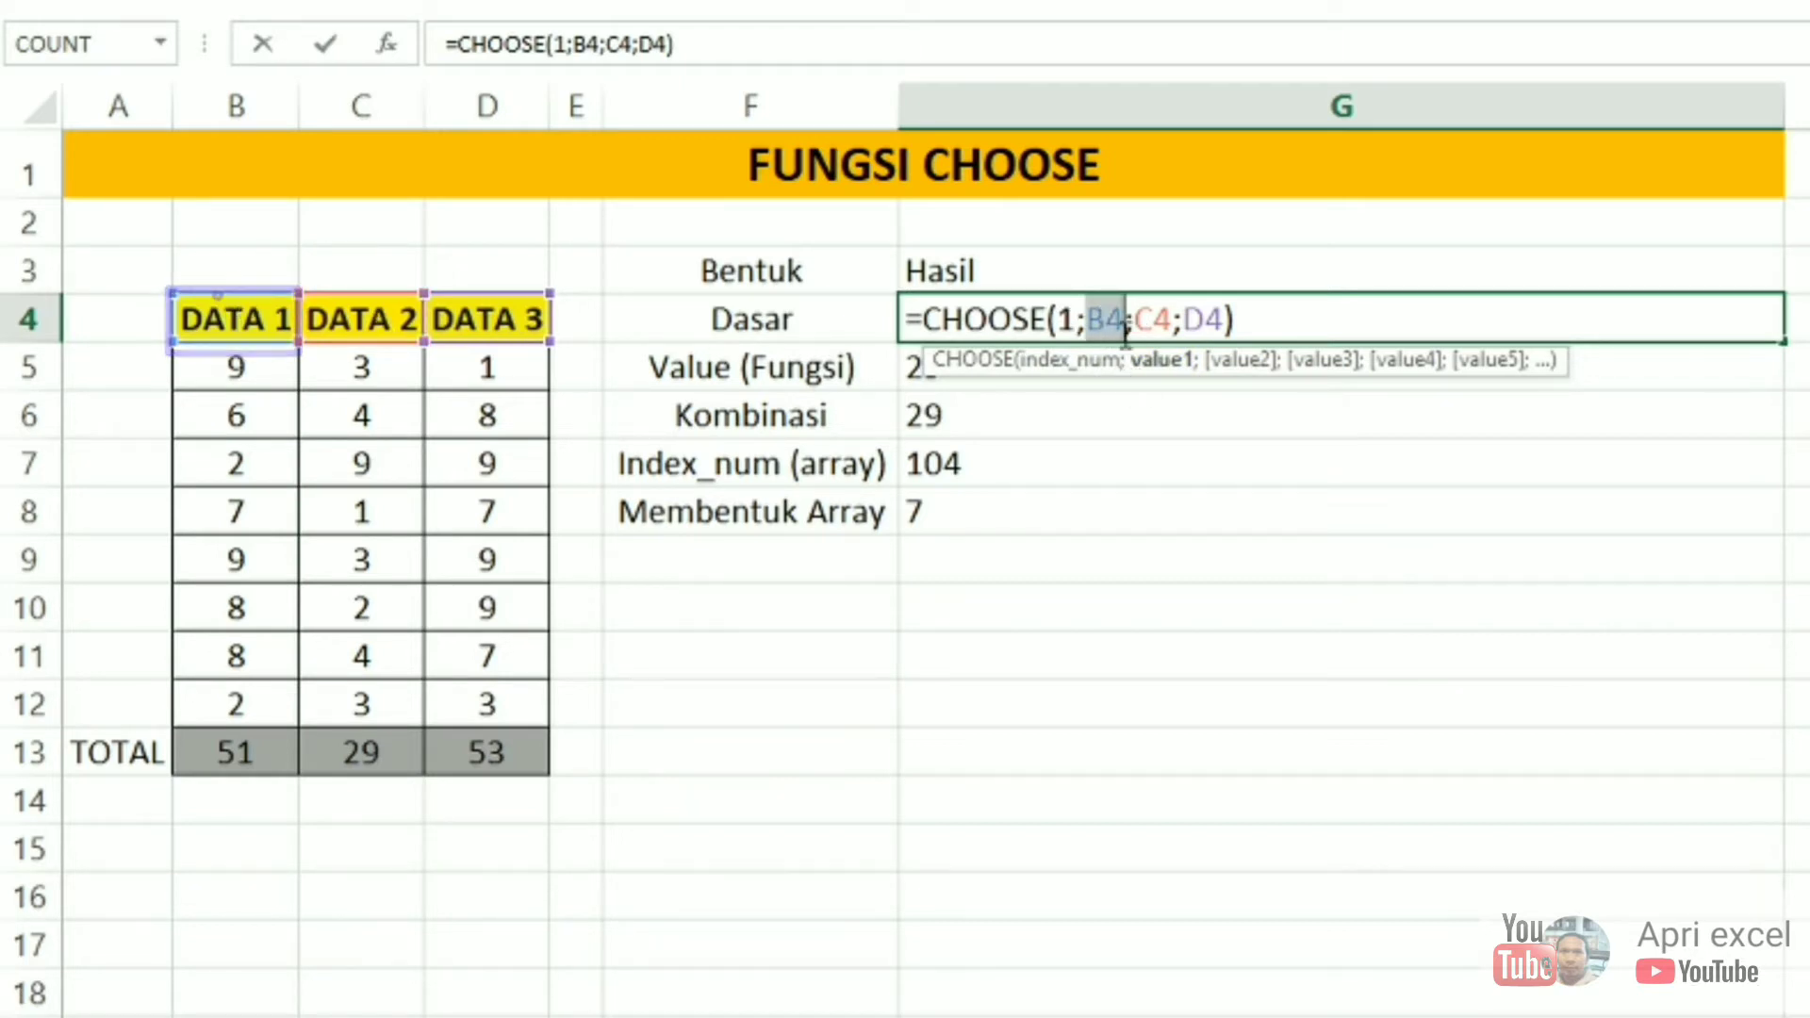
key("Return")
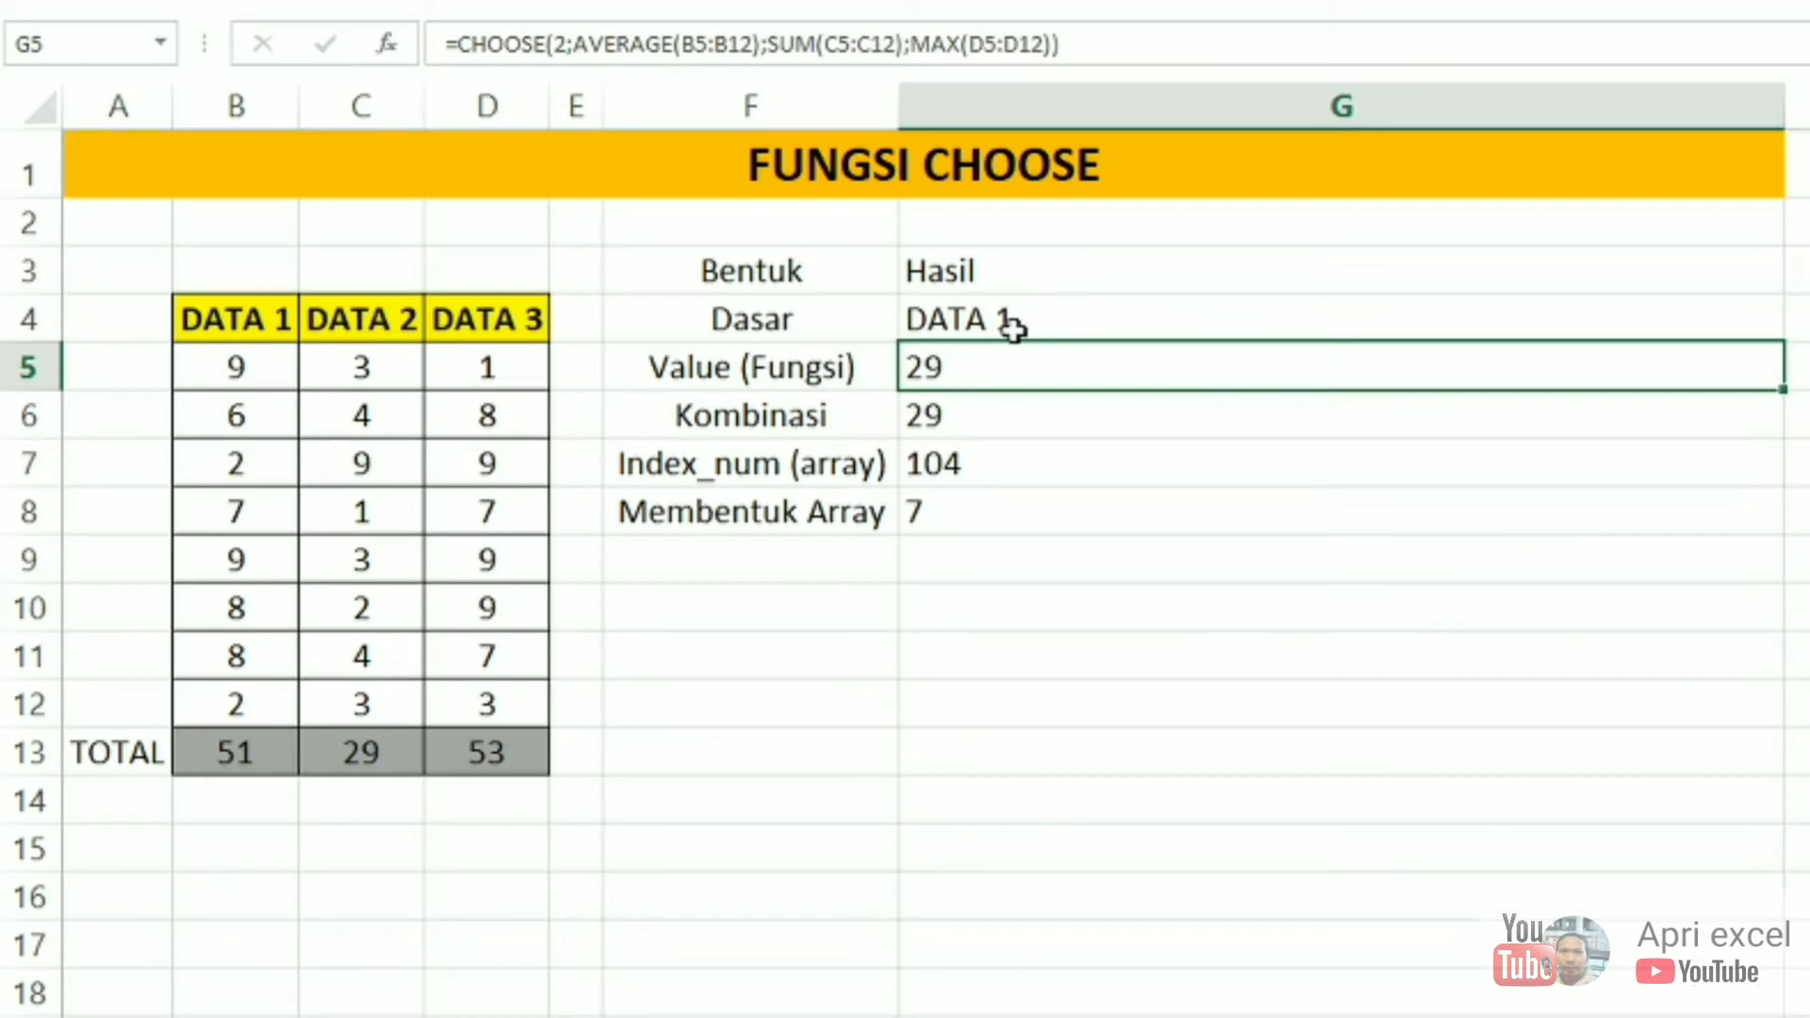
Examine the value1, value2, value3 and index_num arguments of the CHOOSE formula in G5.
key("Left")
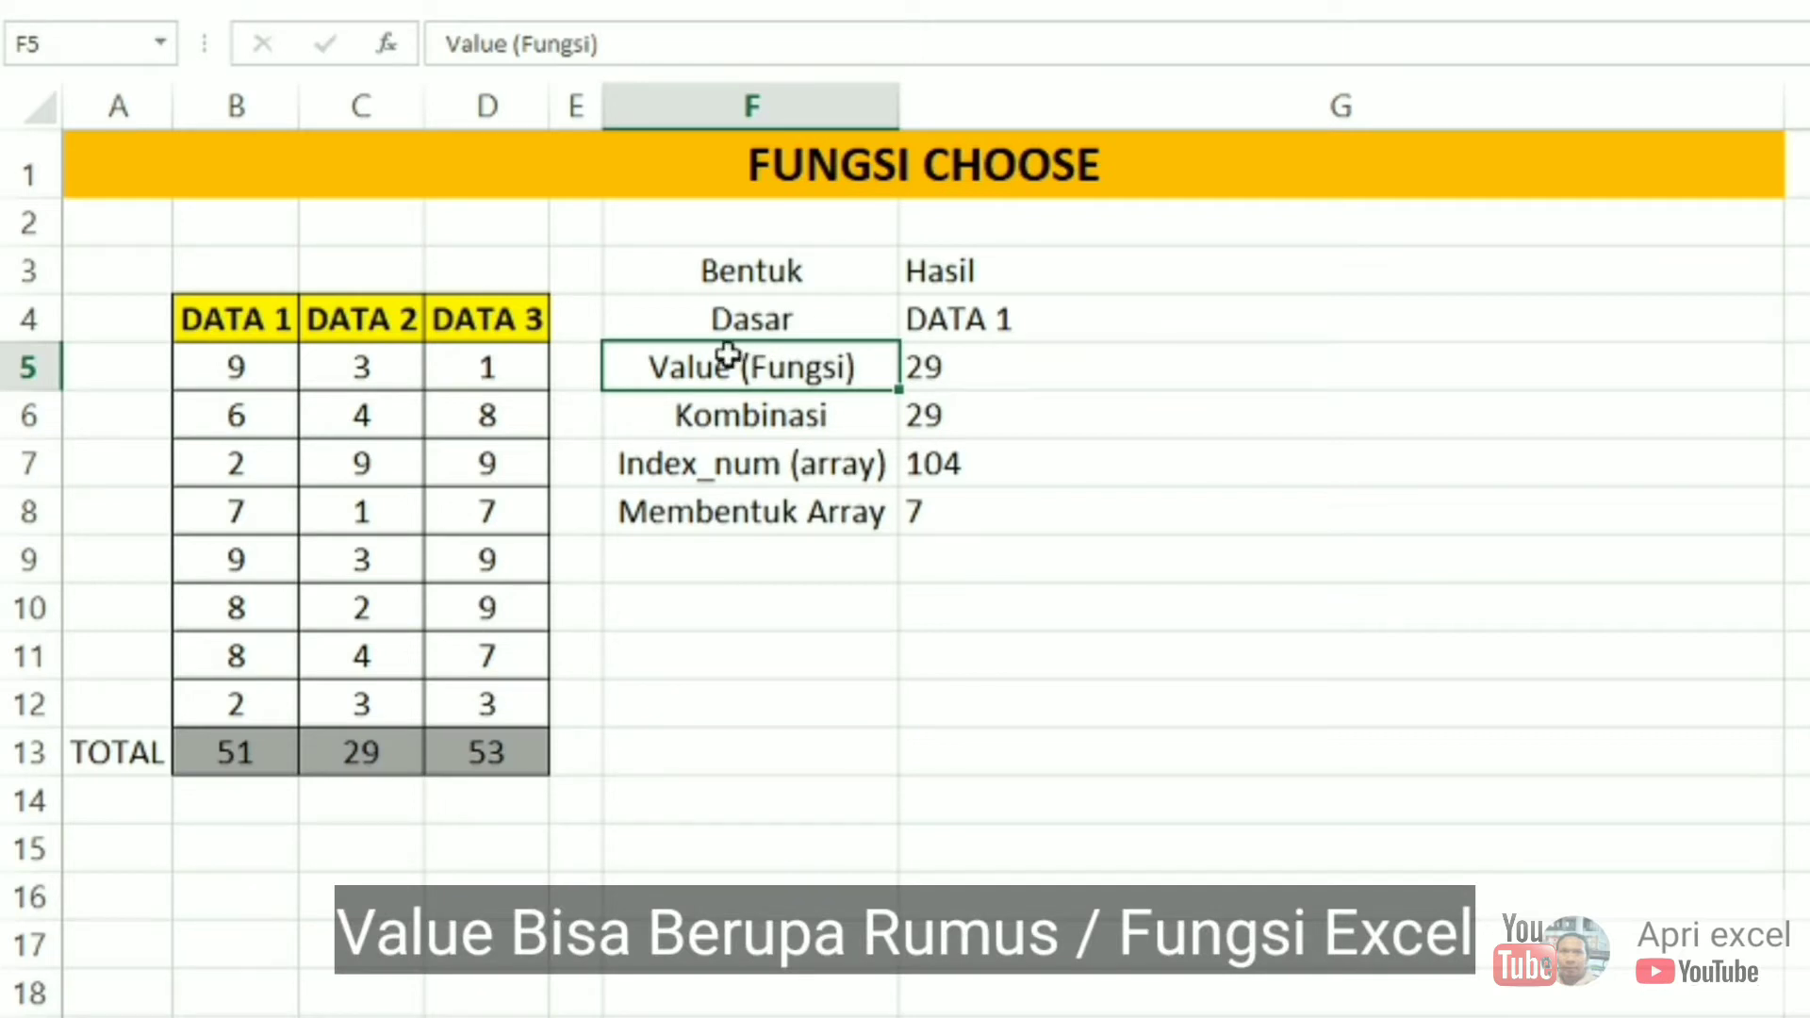
left_click(1019, 364)
double_click(1018, 366)
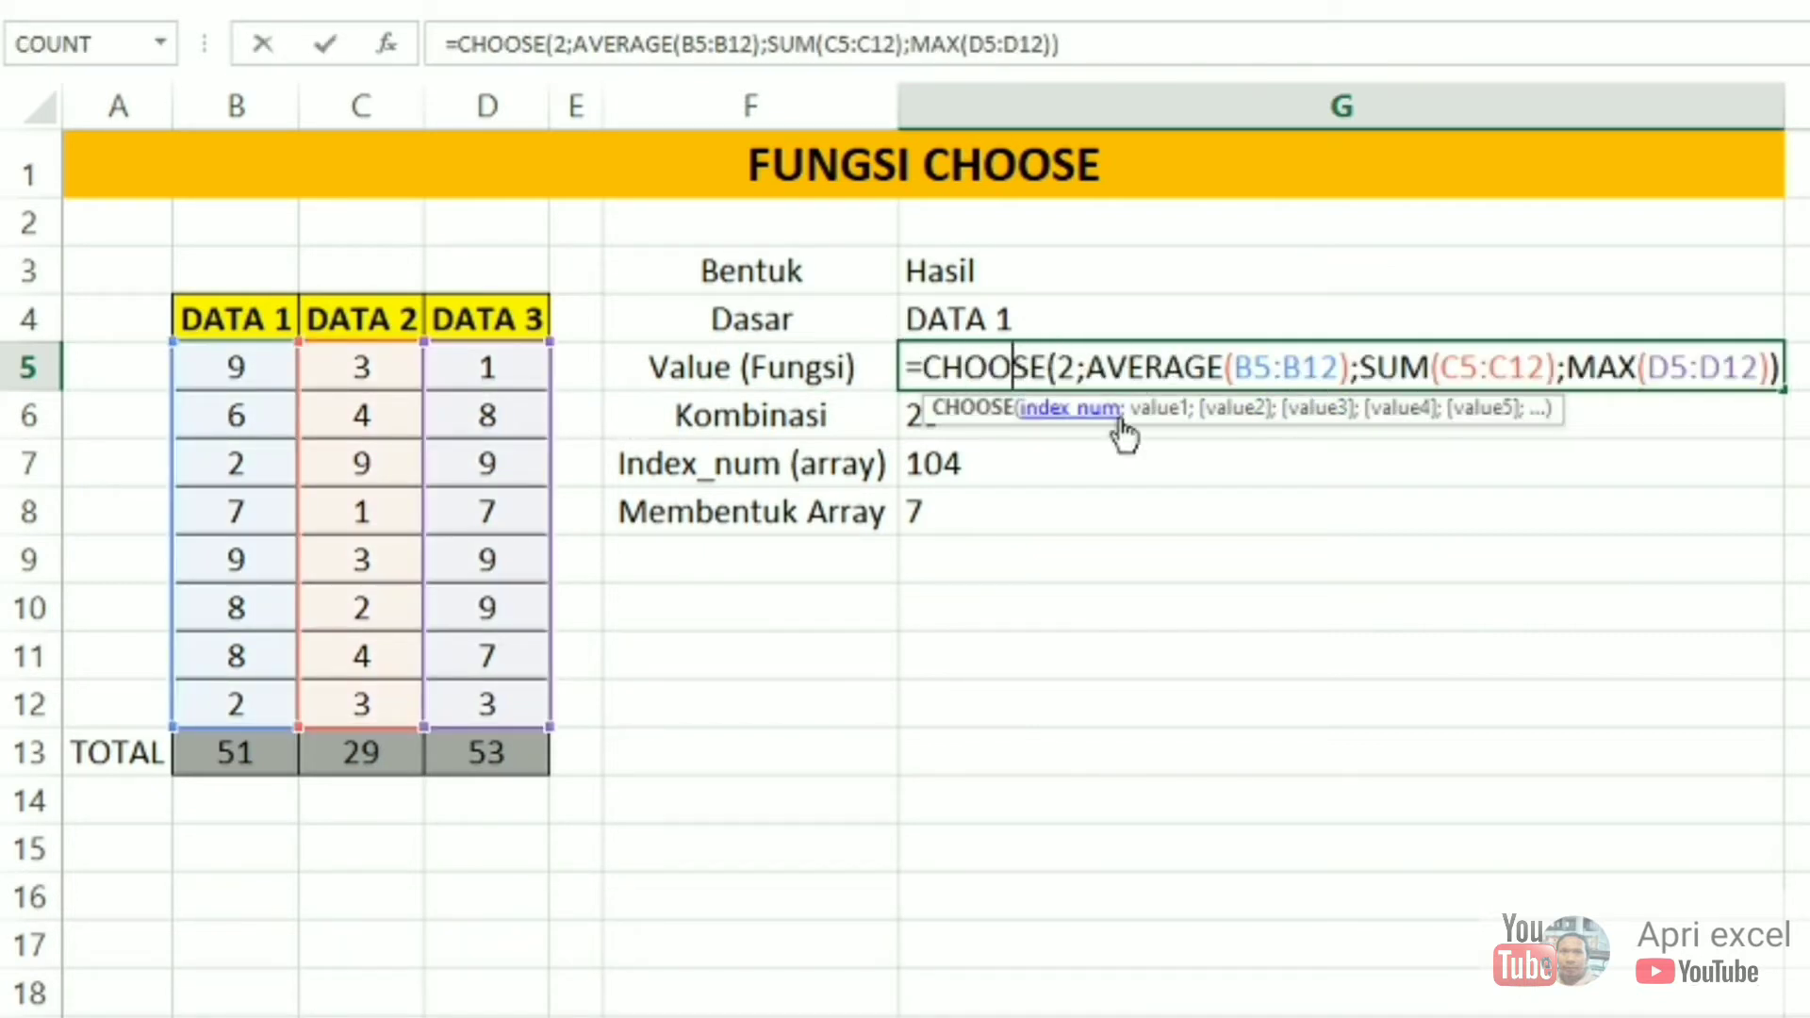
left_click(1167, 411)
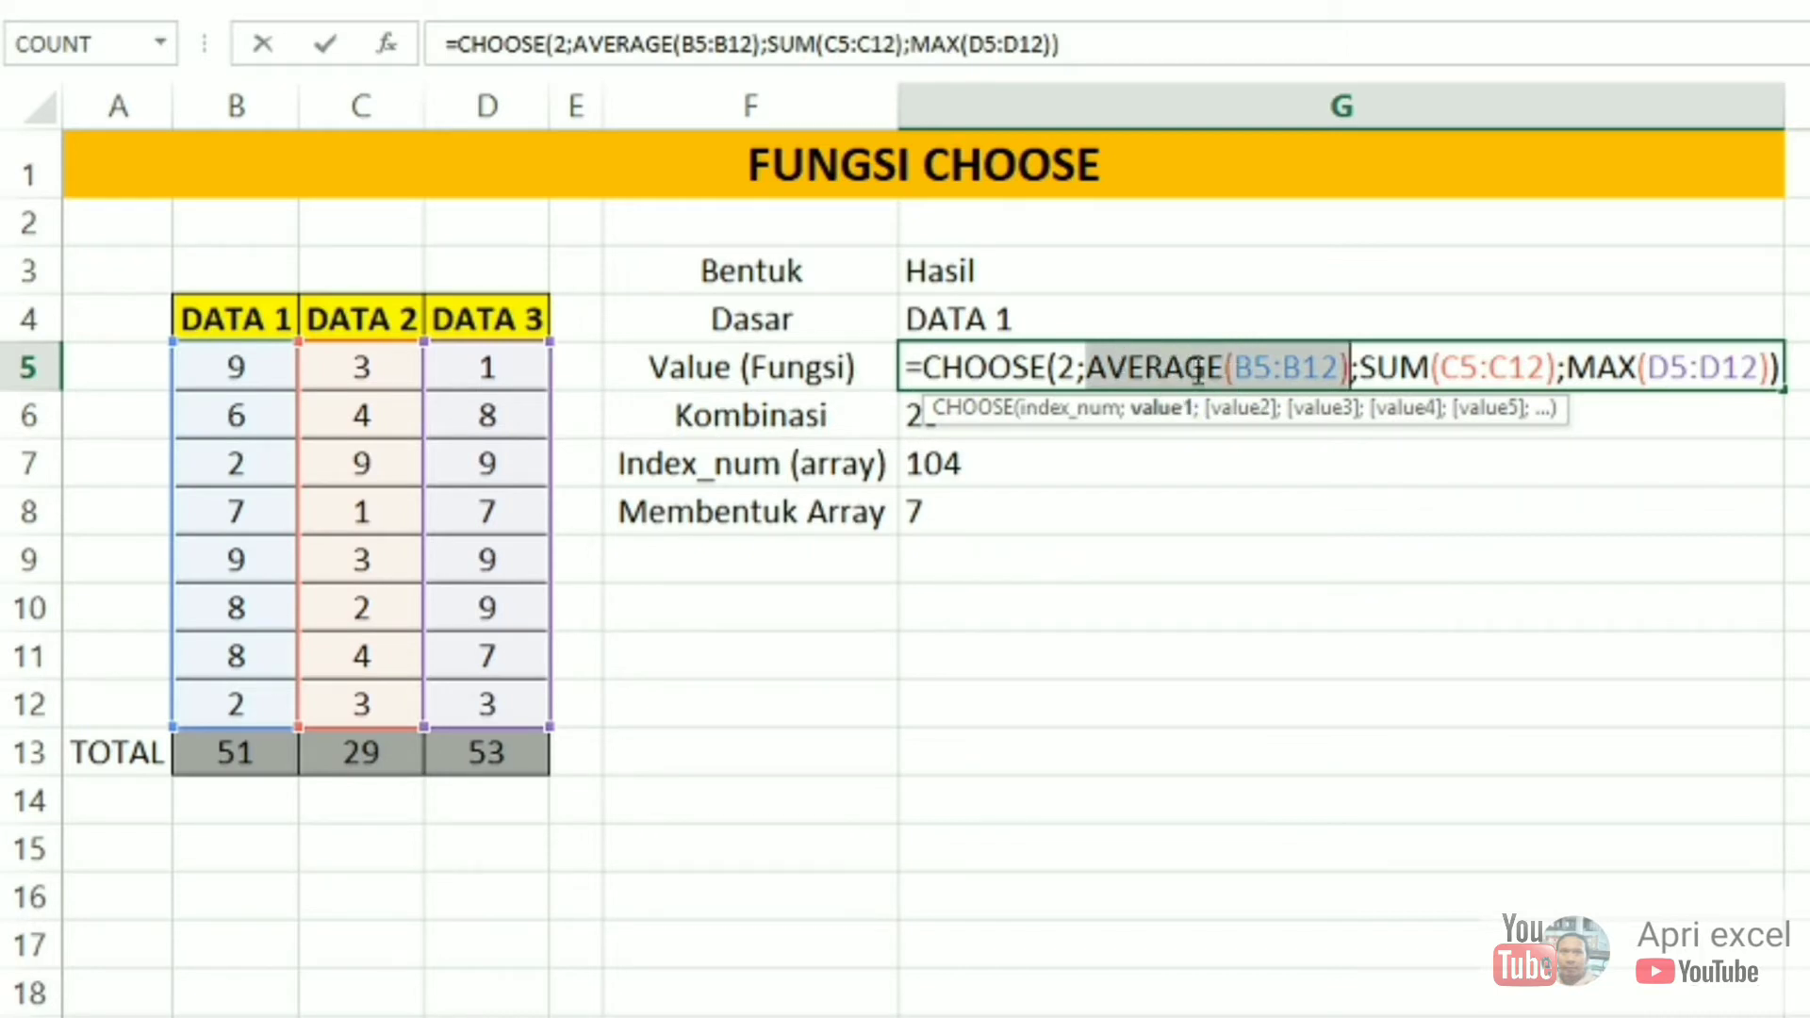
left_click(1254, 411)
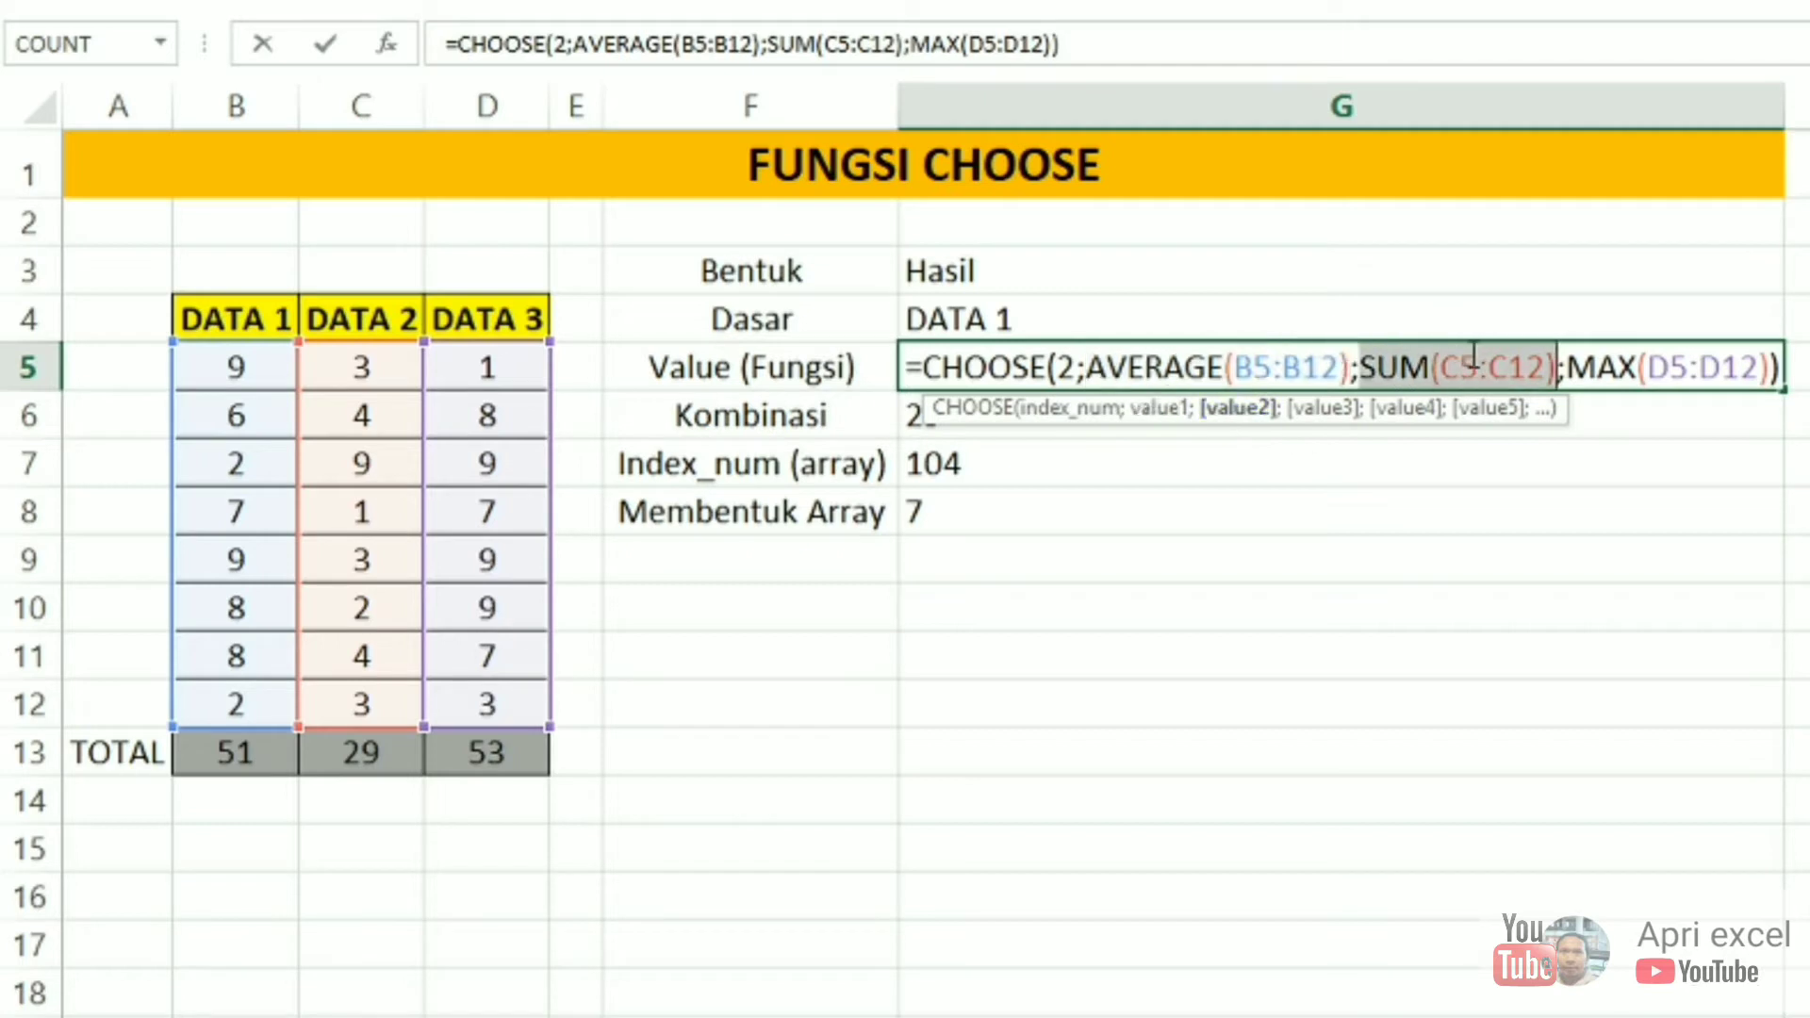
left_click(1324, 411)
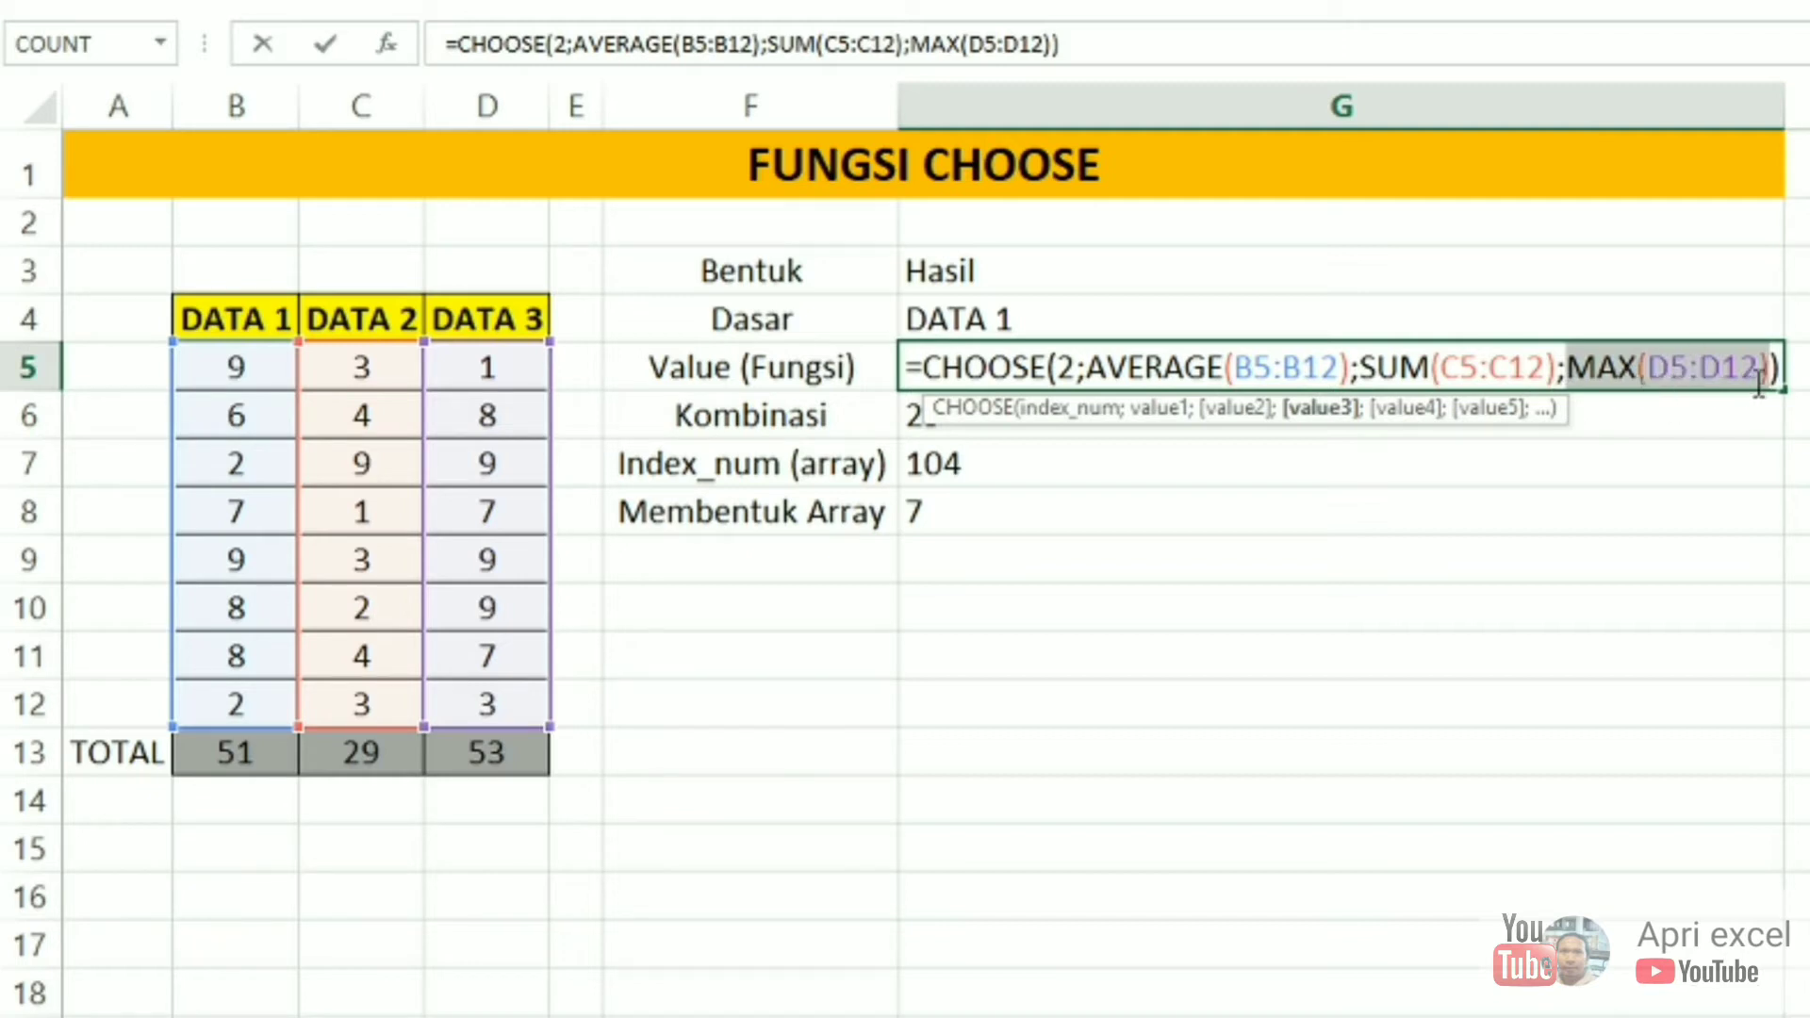
left_click(1052, 411)
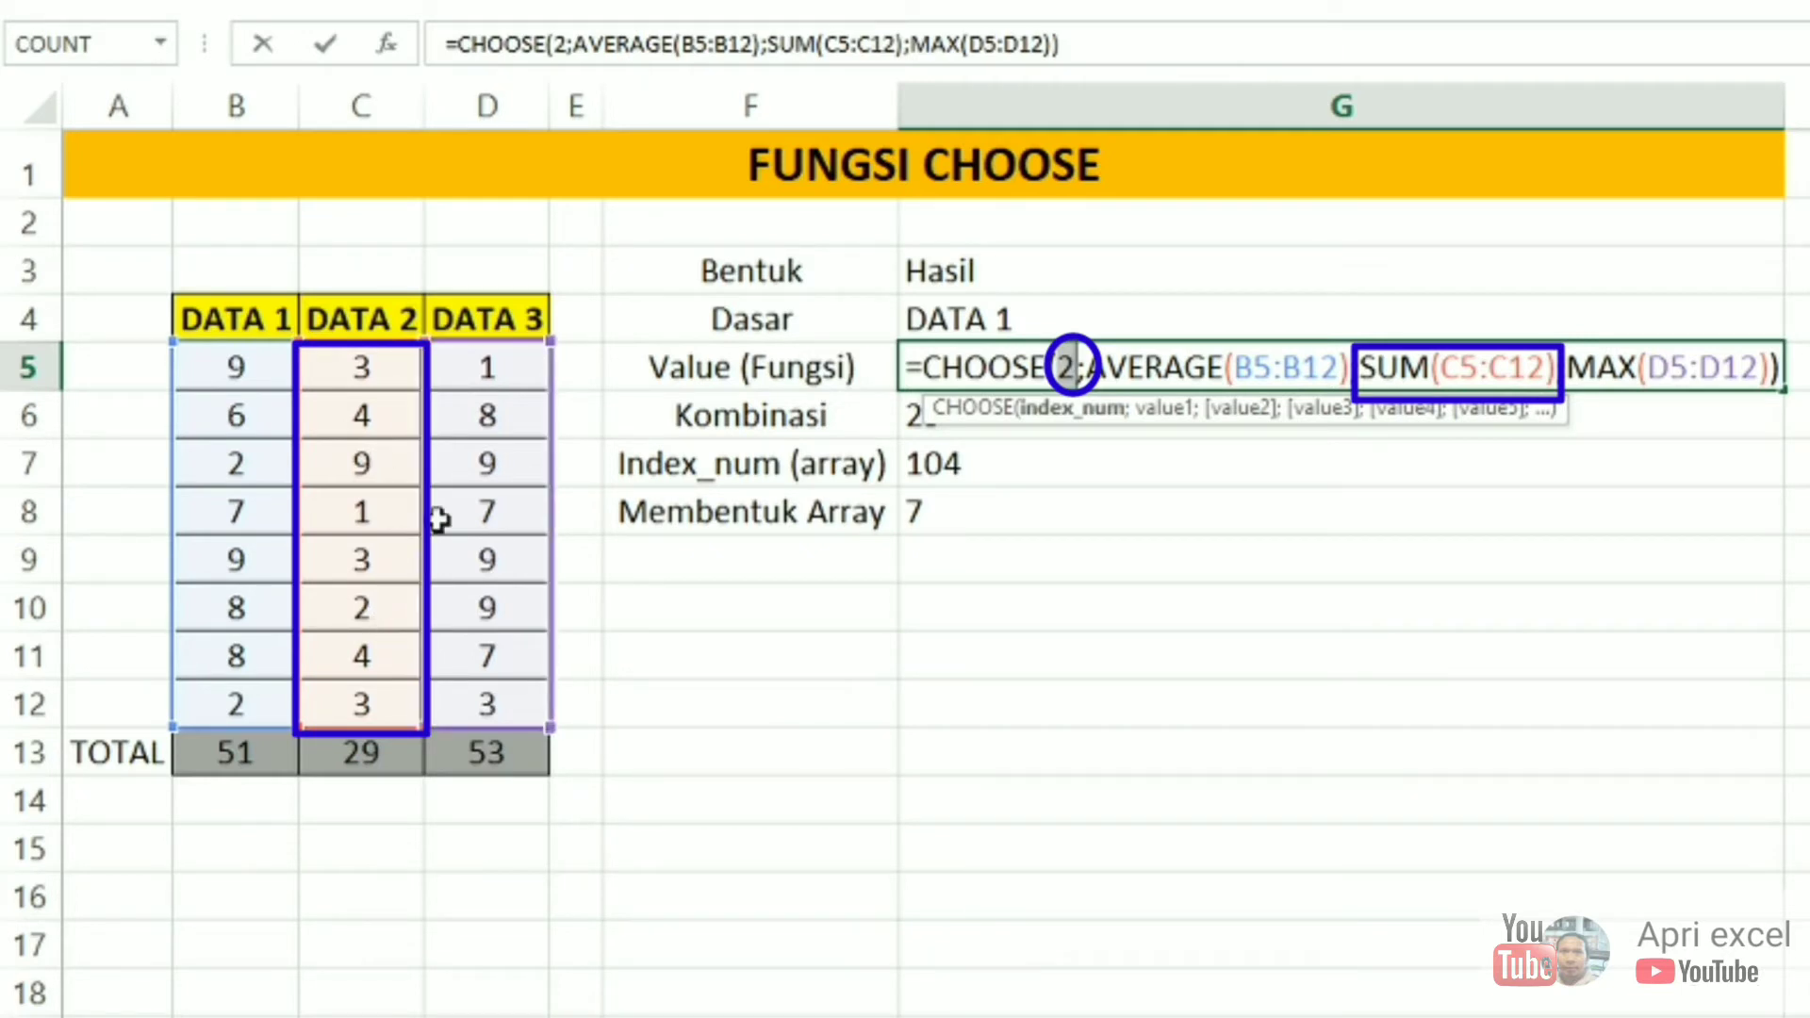
key("Return")
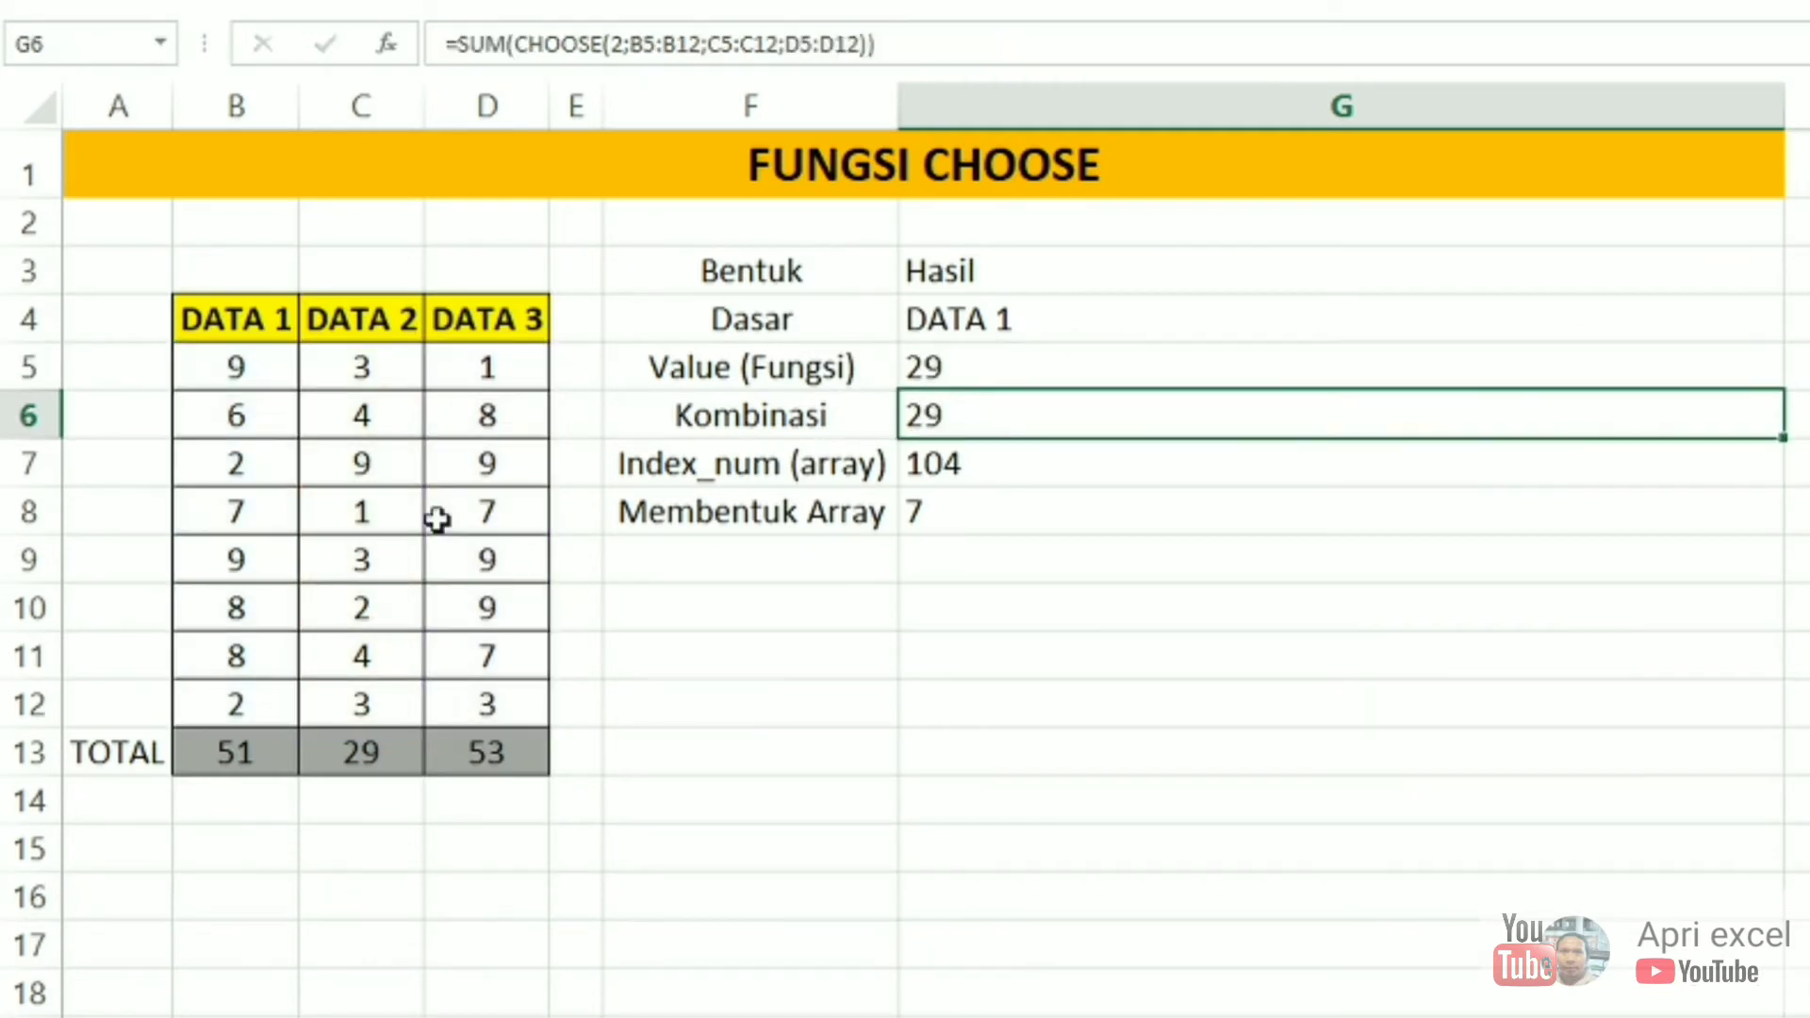
Set the index of G5's CHOOSE formula to 1 so it picks the AVERAGE of B5:B12.
left_click(942, 373)
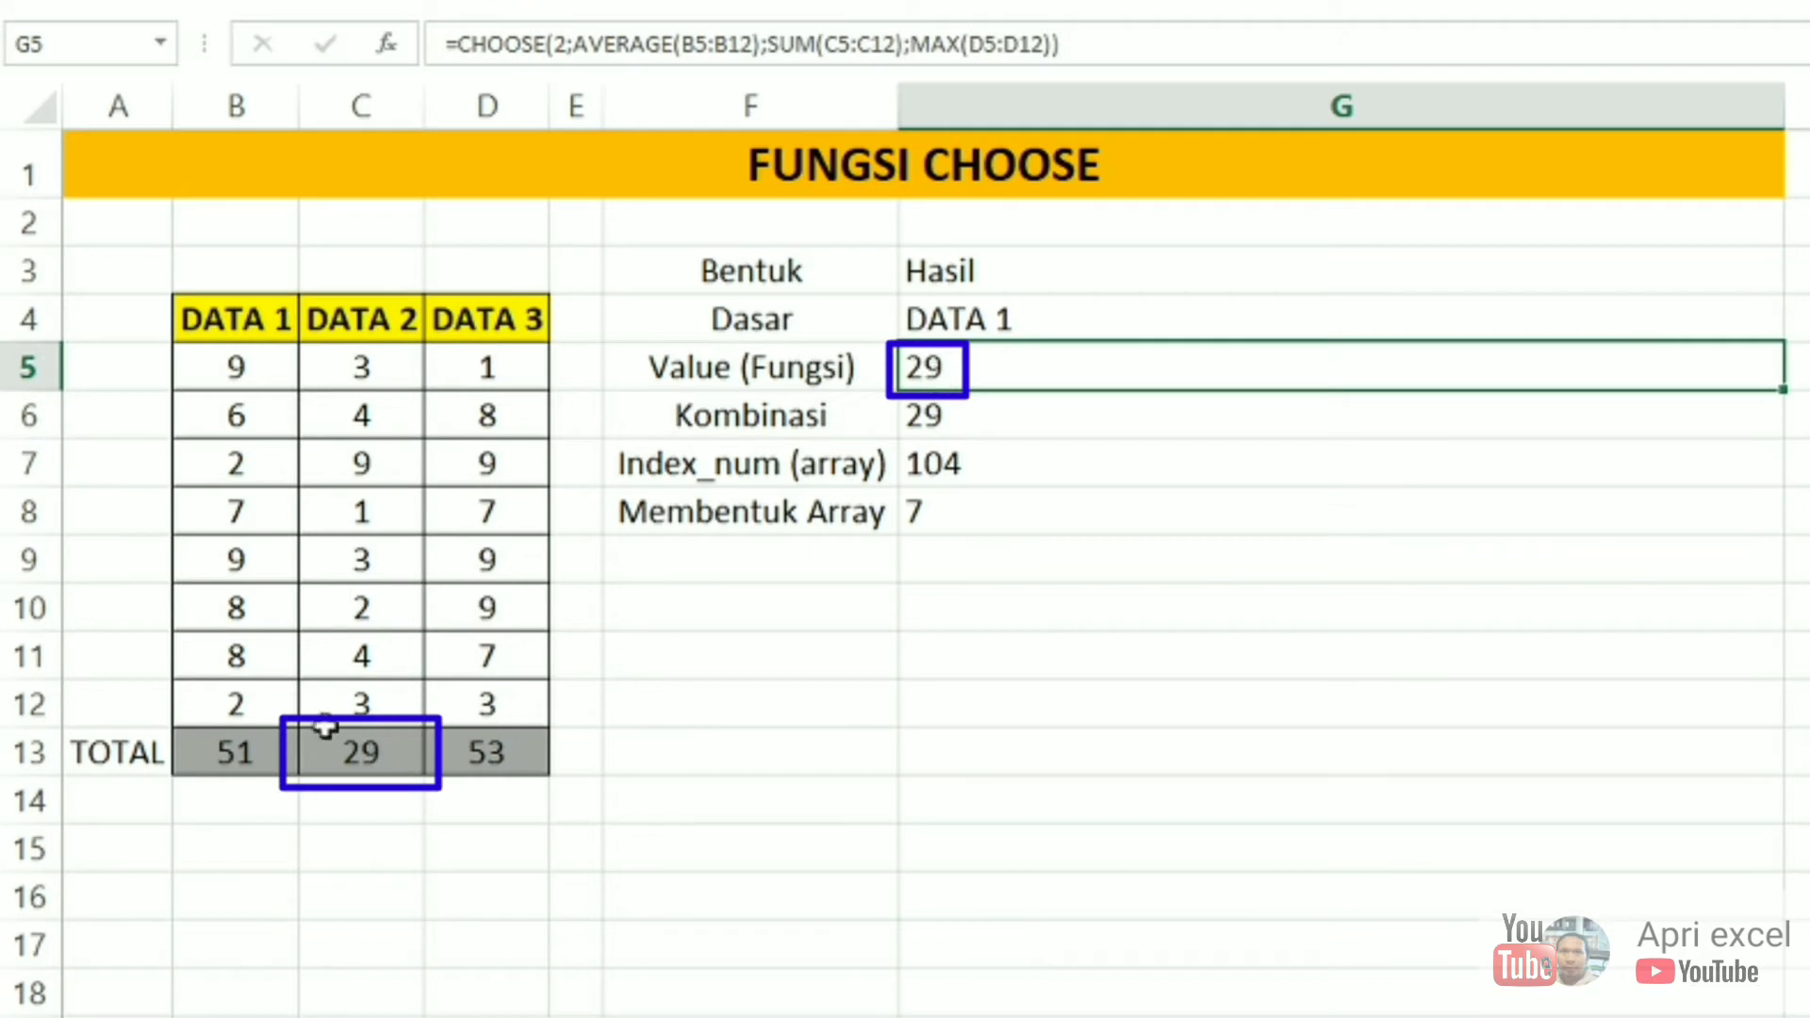
double_click(1008, 367)
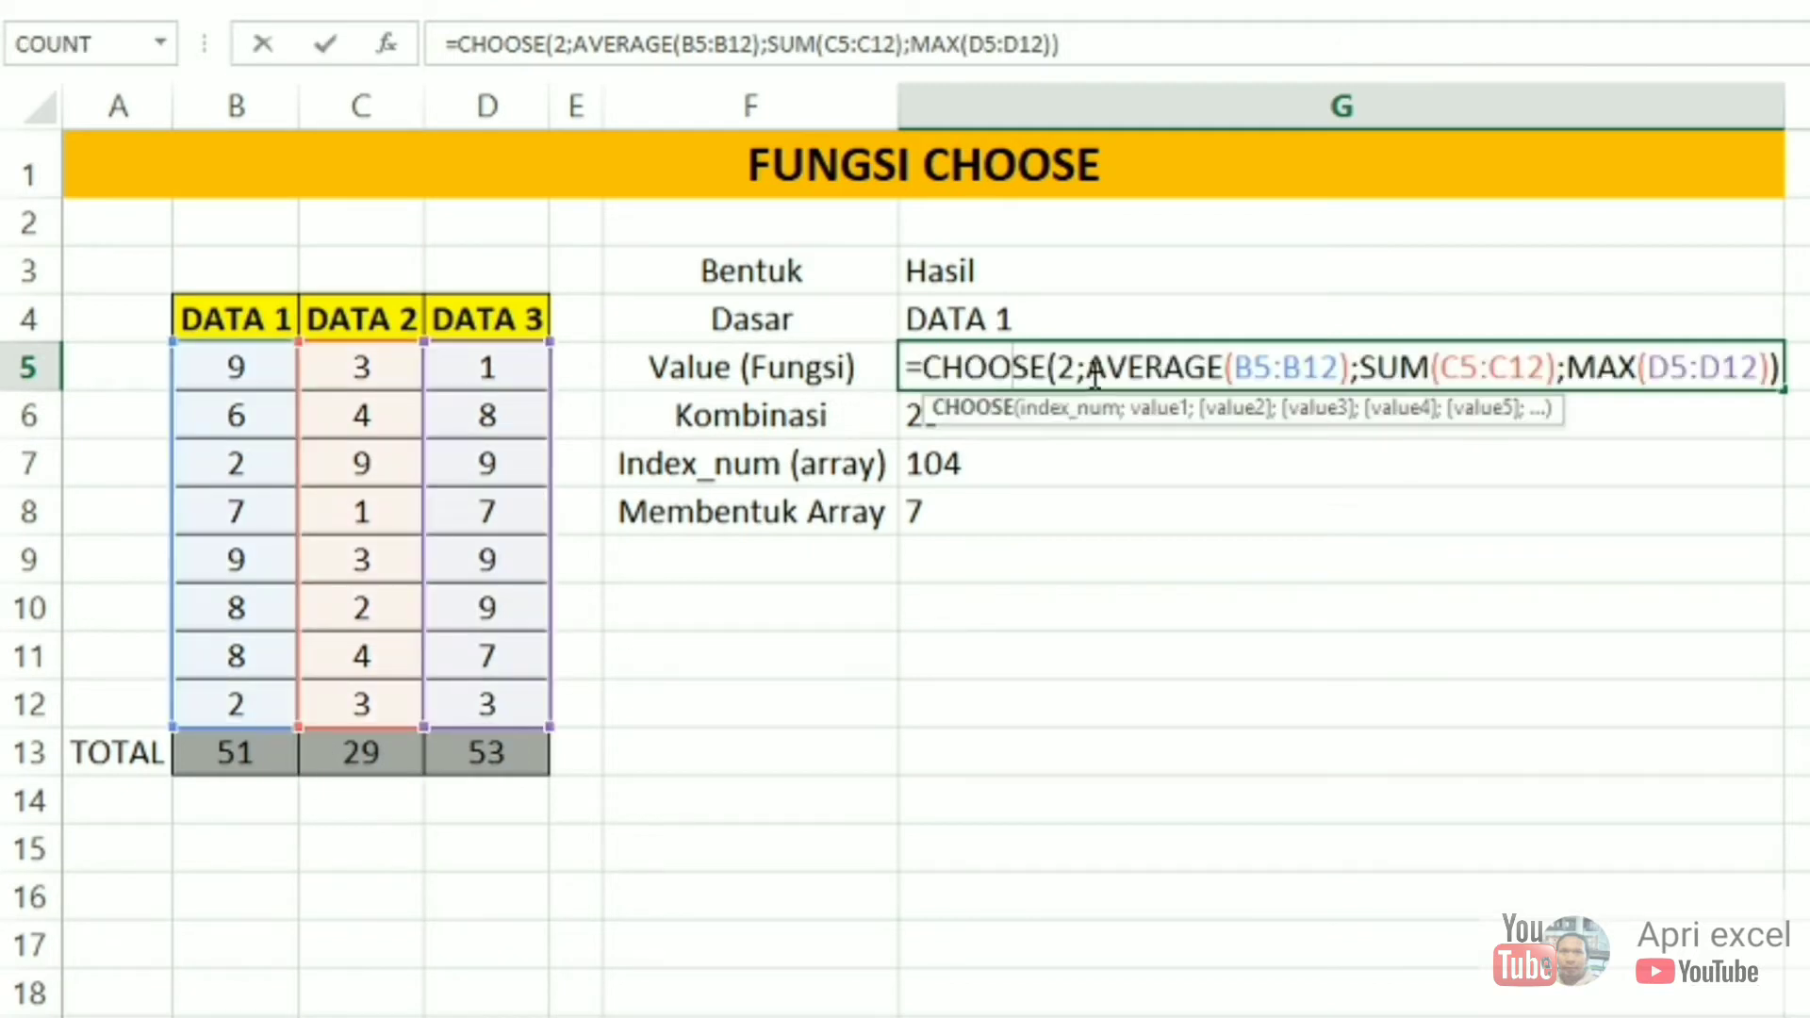
type("1")
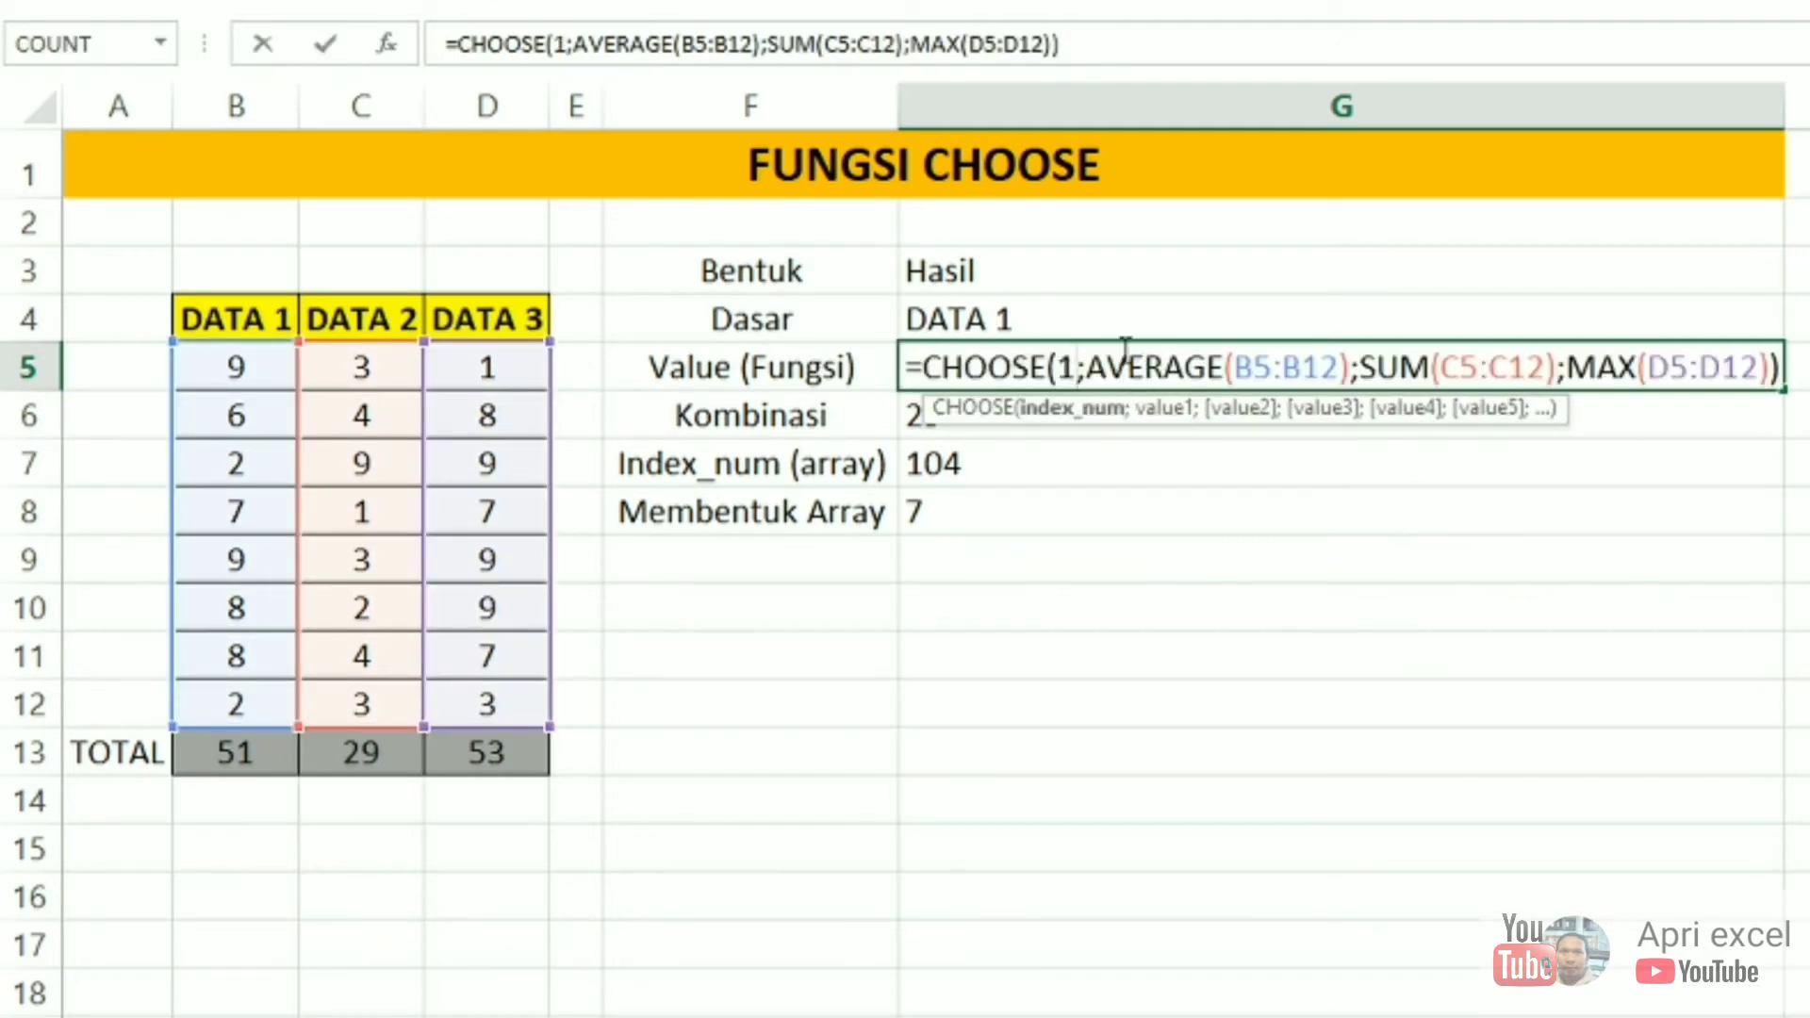
left_click(1276, 364)
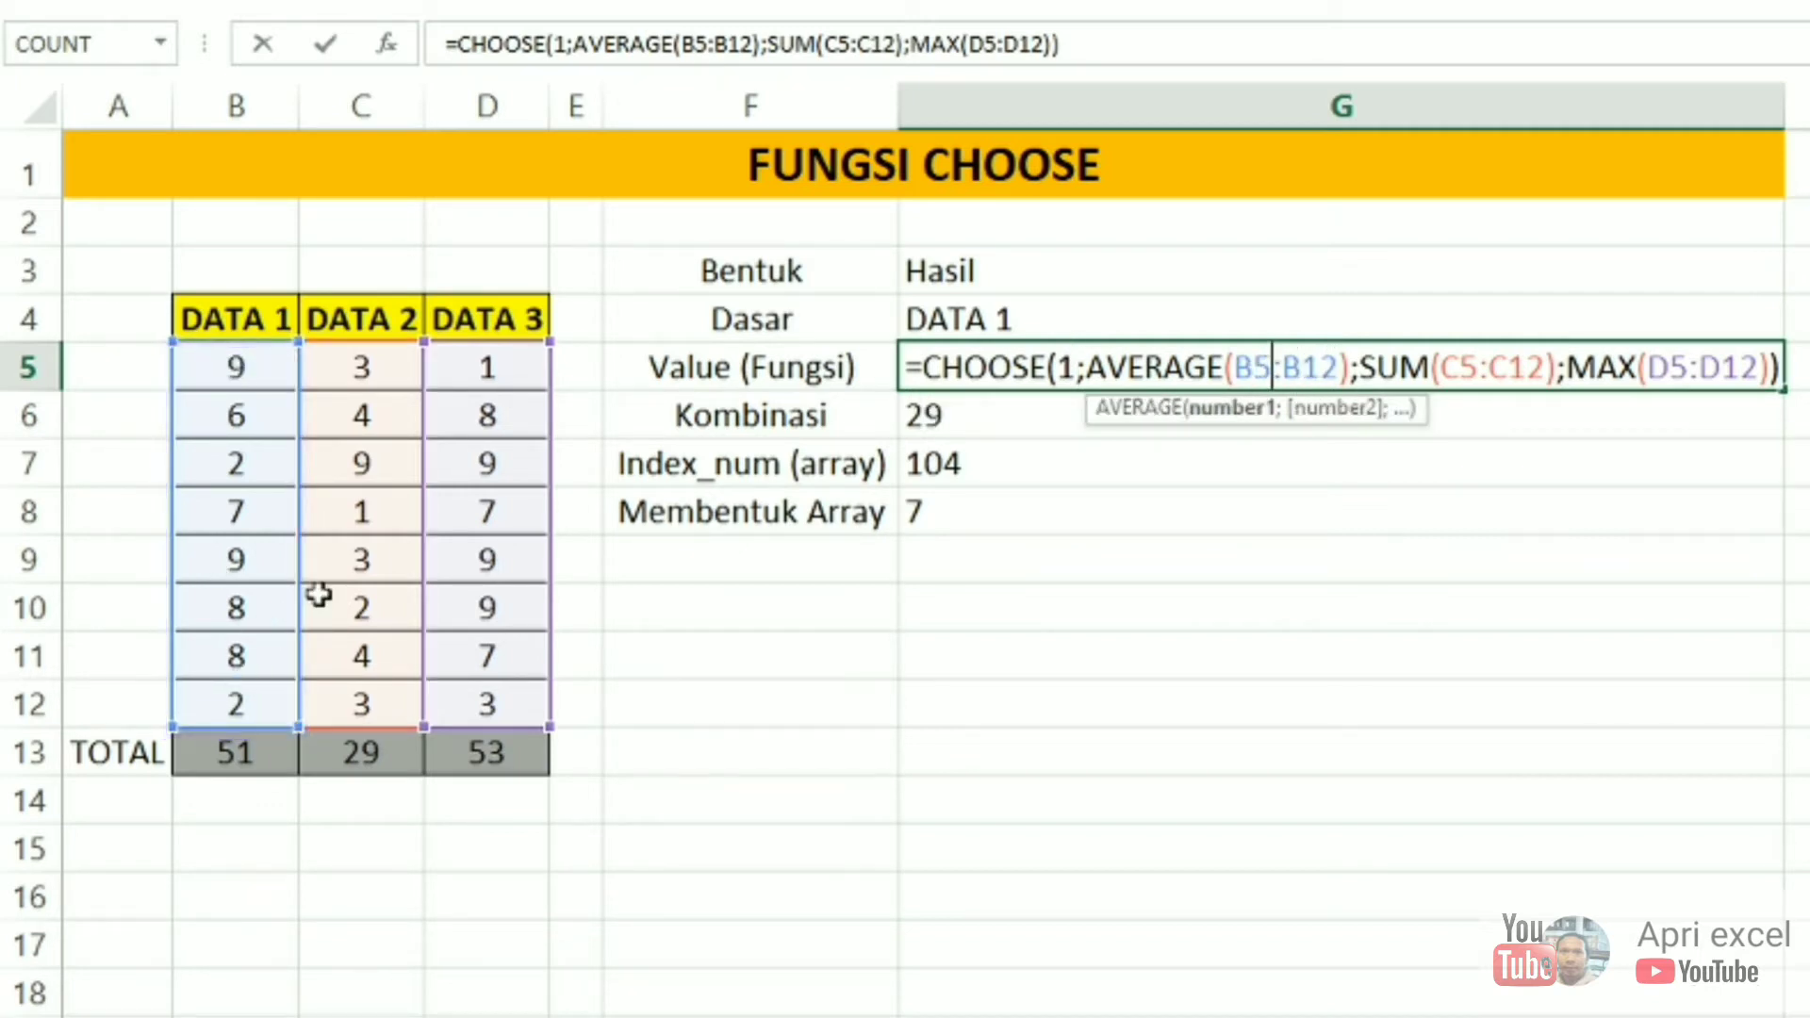
key("Return")
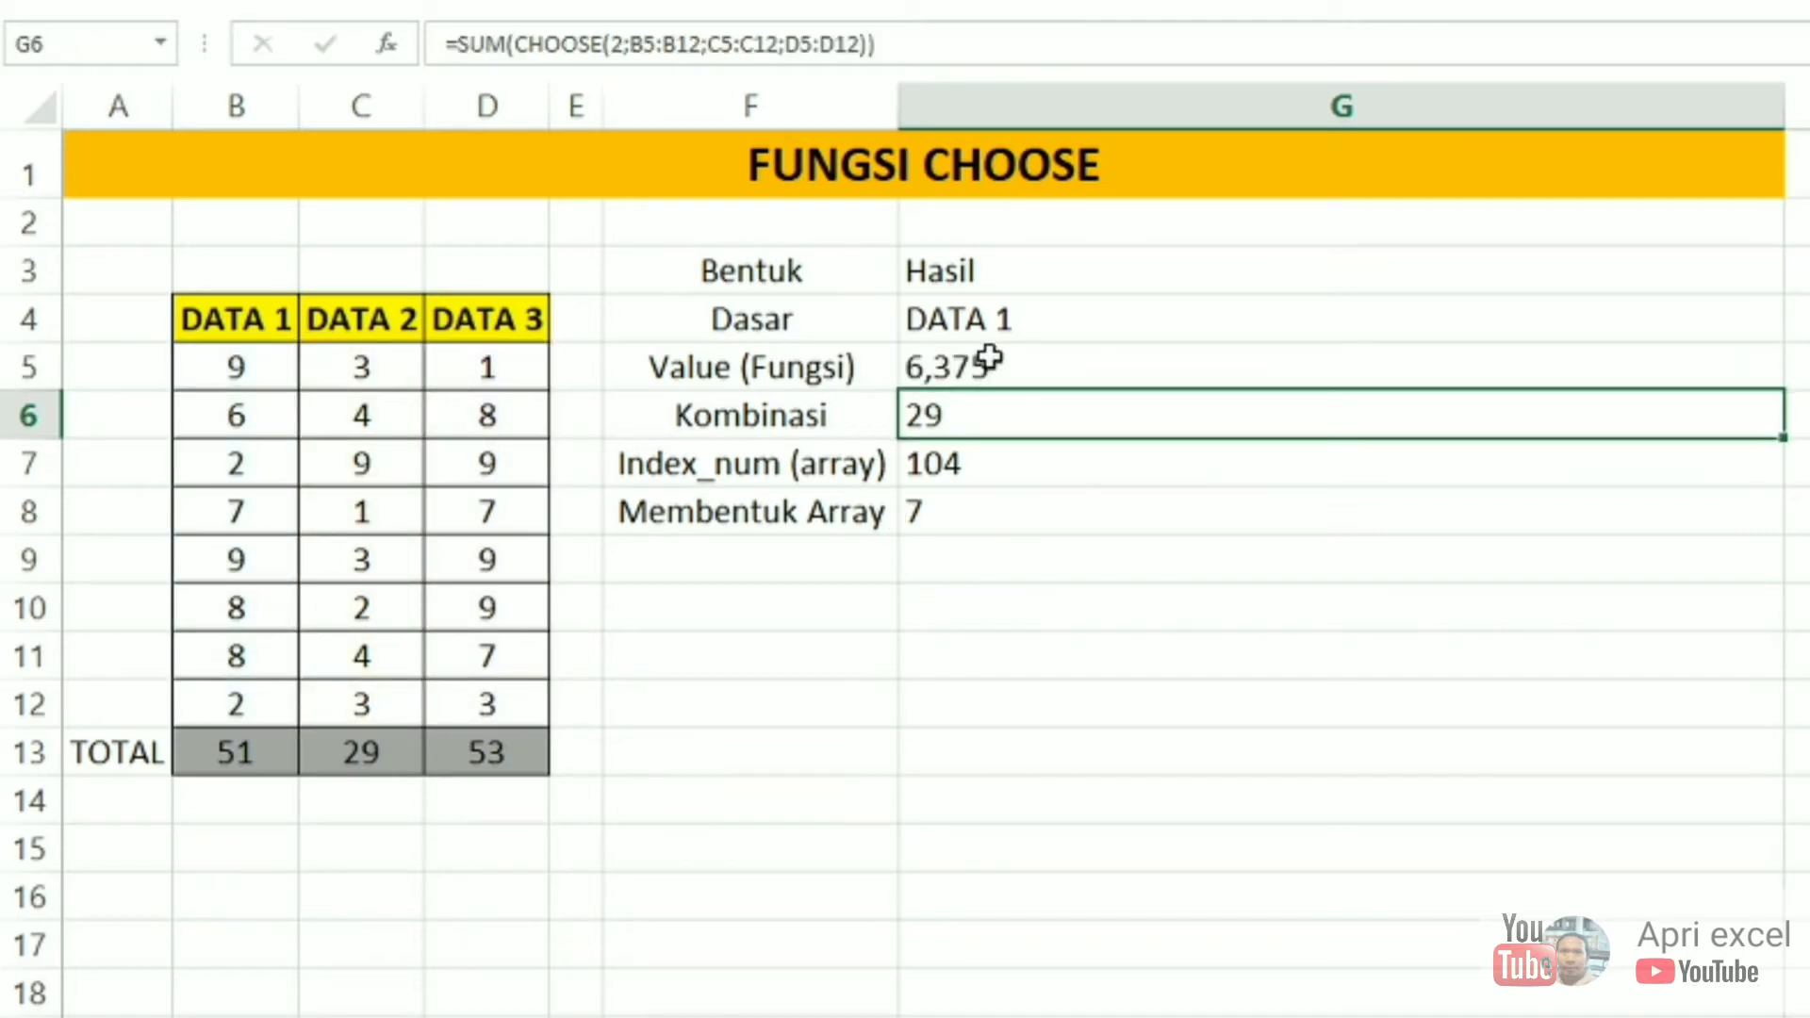
Enter =AVERAGE(B5:B12) in B14 below the DATA 1 total and compare it with the result in G5.
left_click(254, 795)
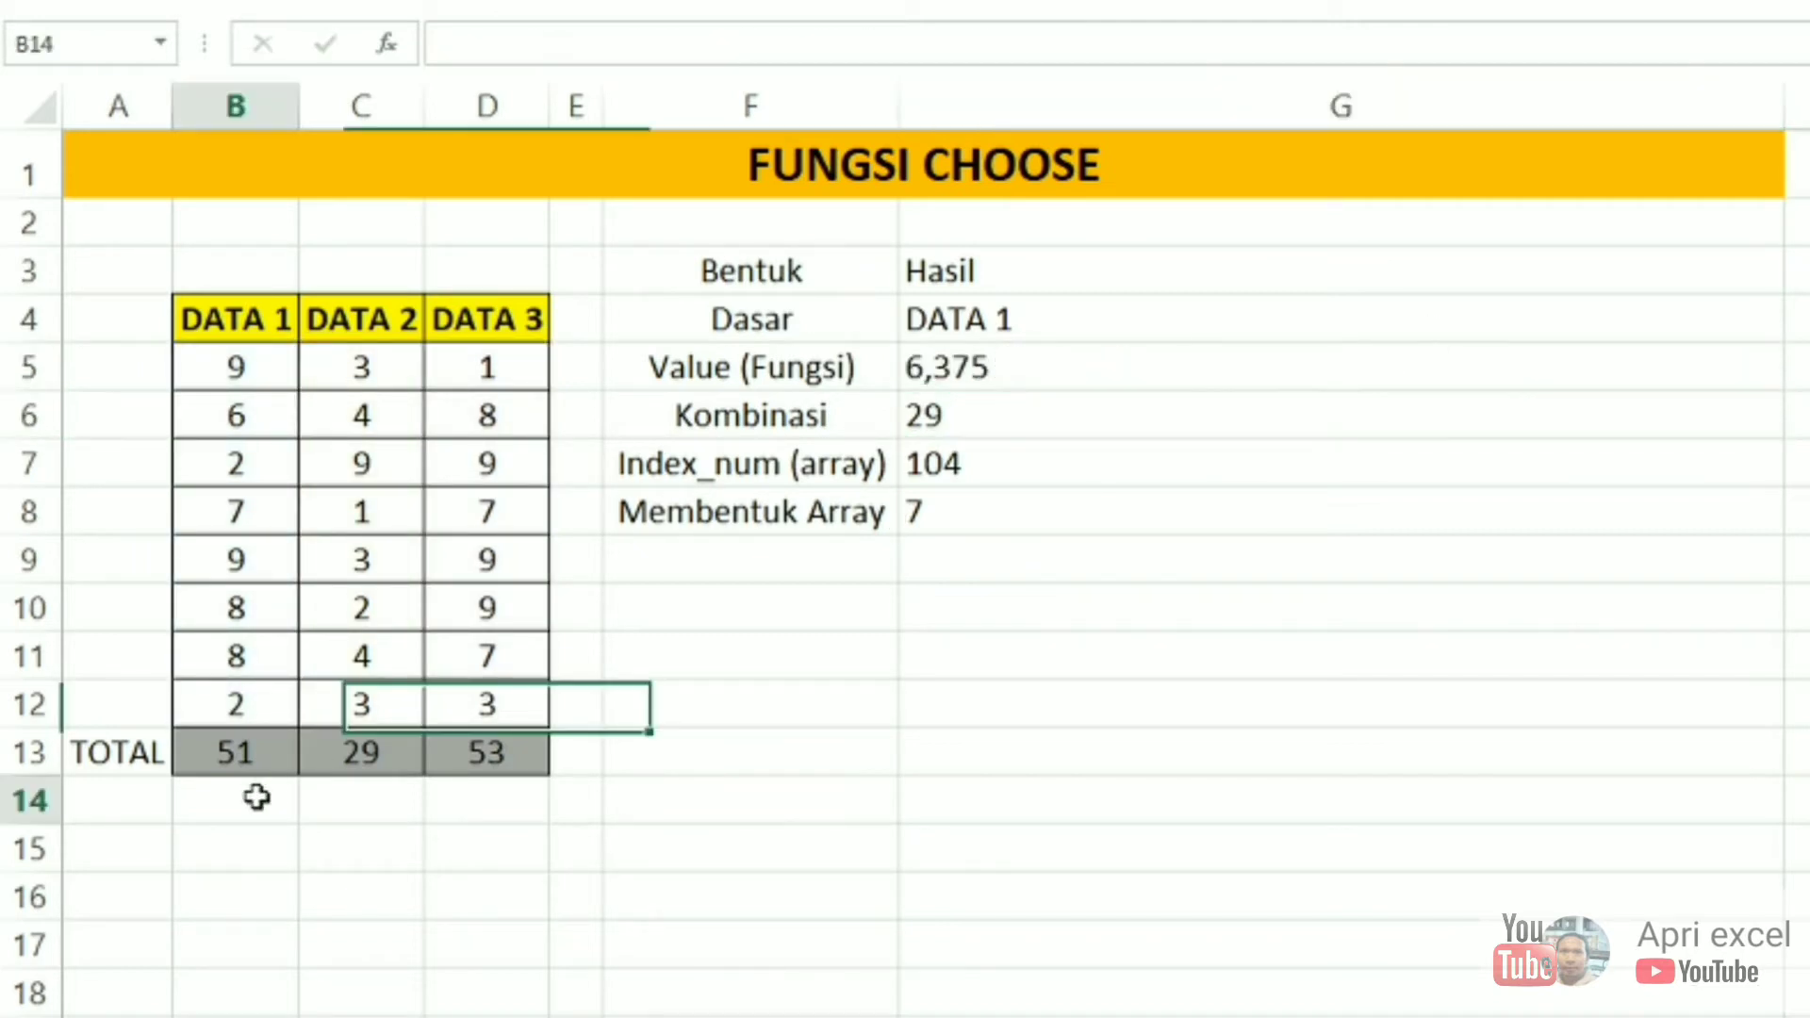
type("=average(")
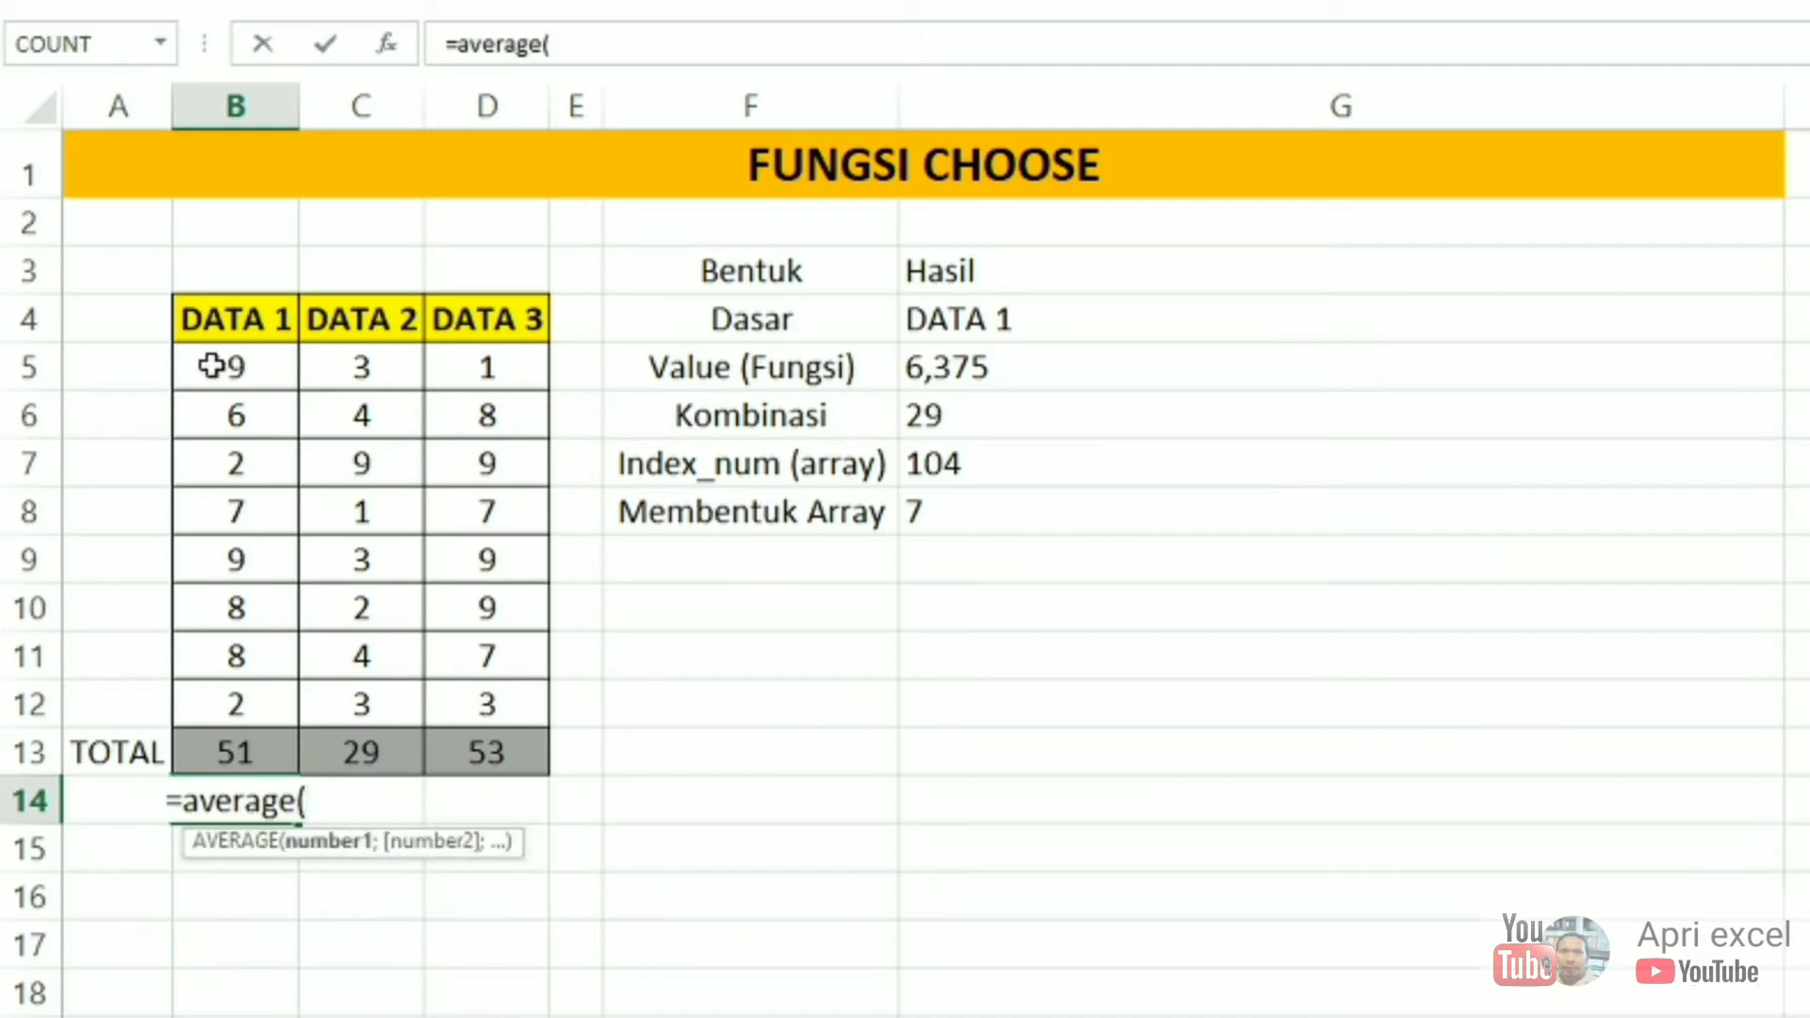
left_click_drag(236, 364, 260, 724)
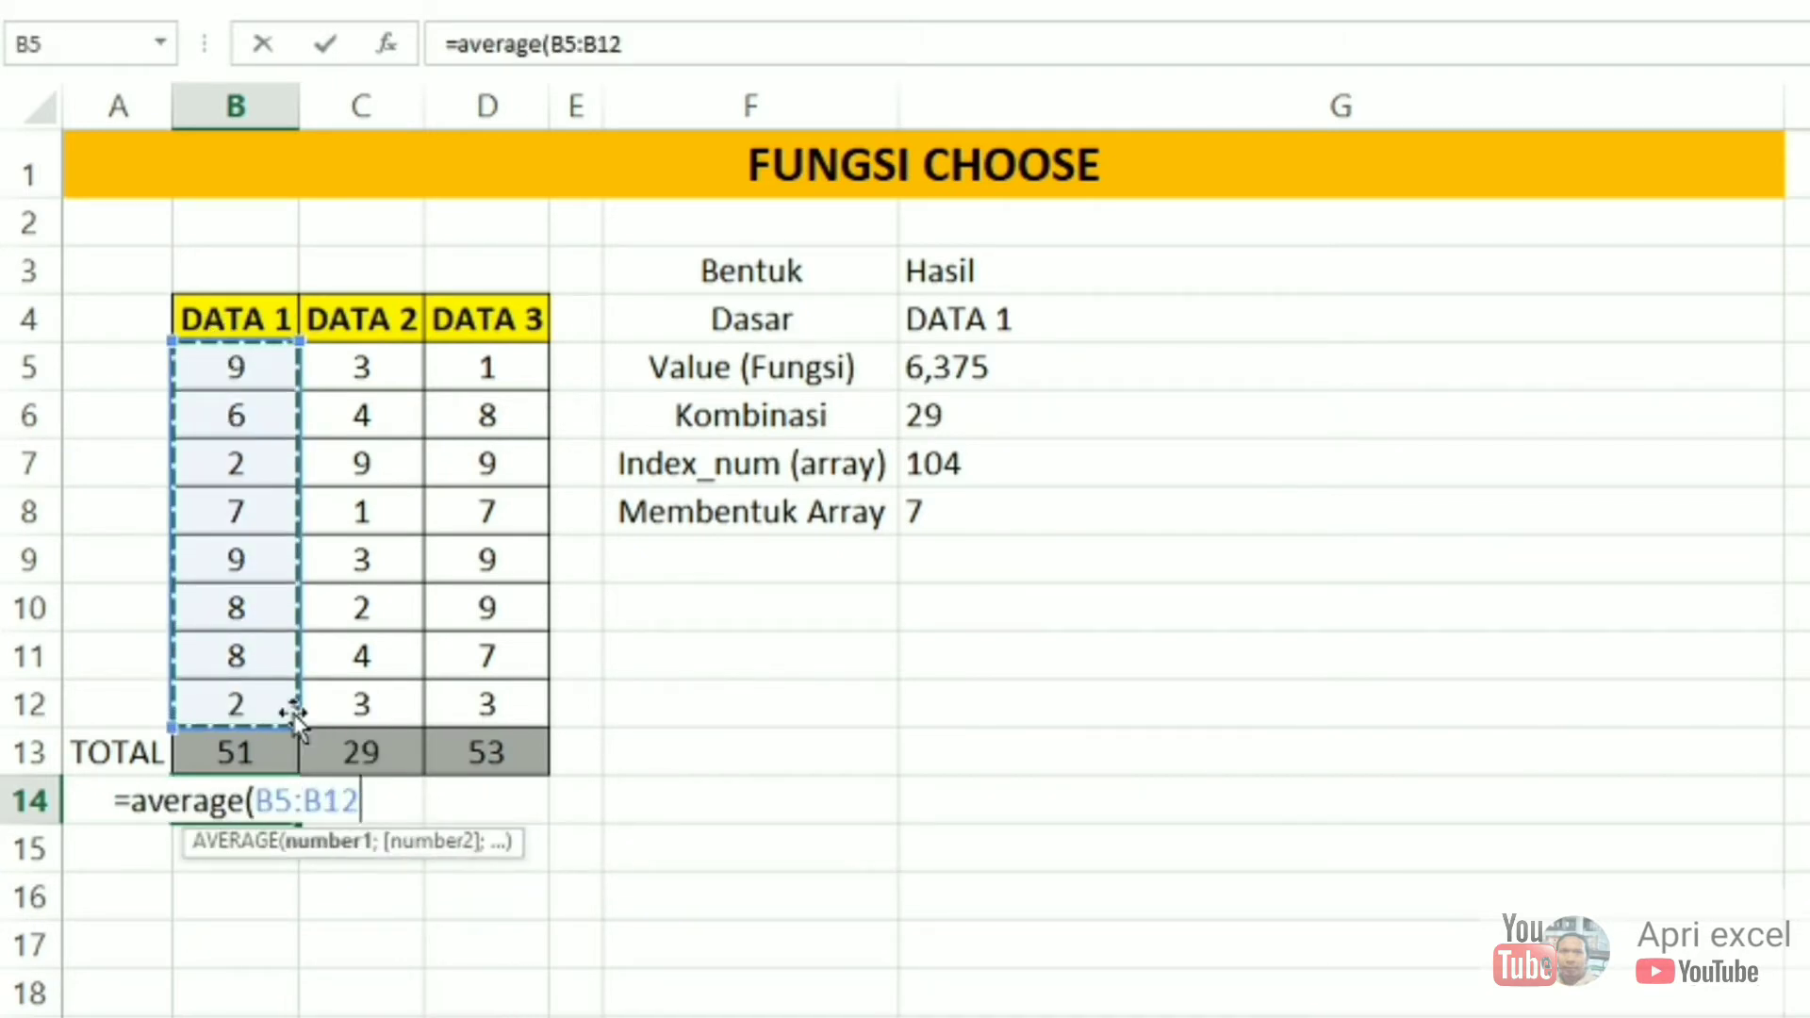
type(")")
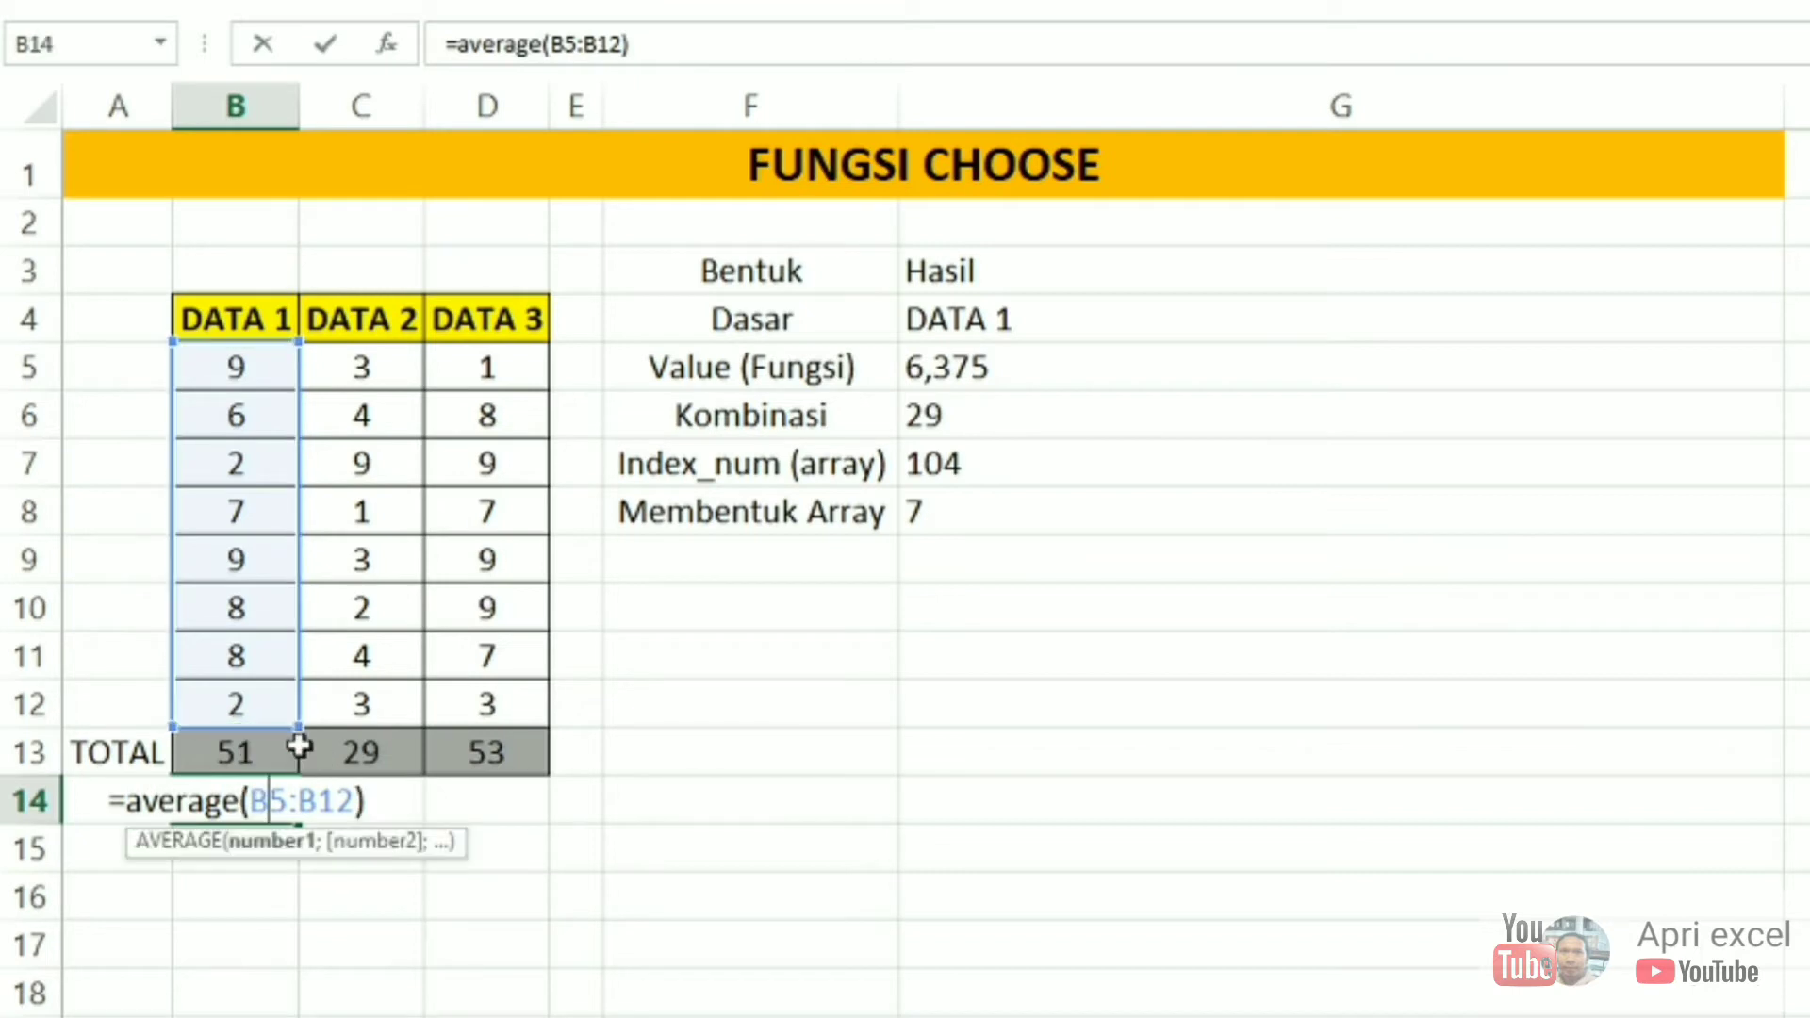
key("Return")
left_click(225, 804)
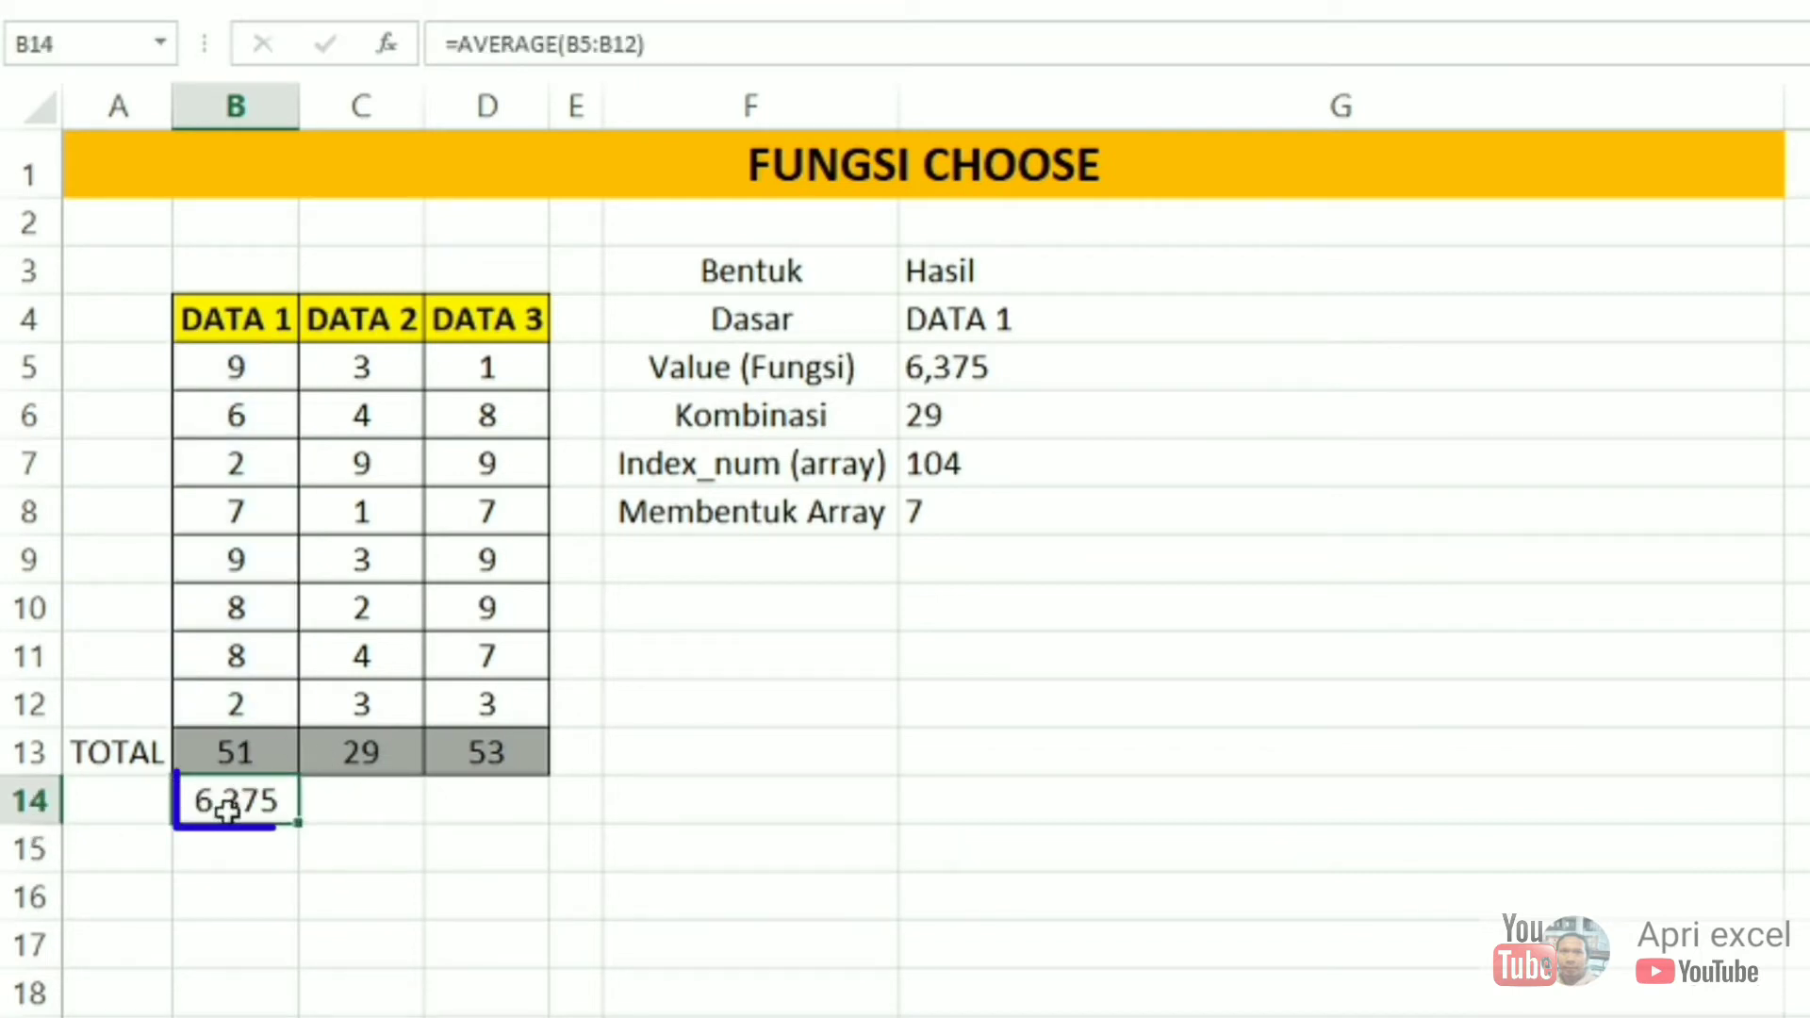
left_click(954, 387)
left_click(209, 797)
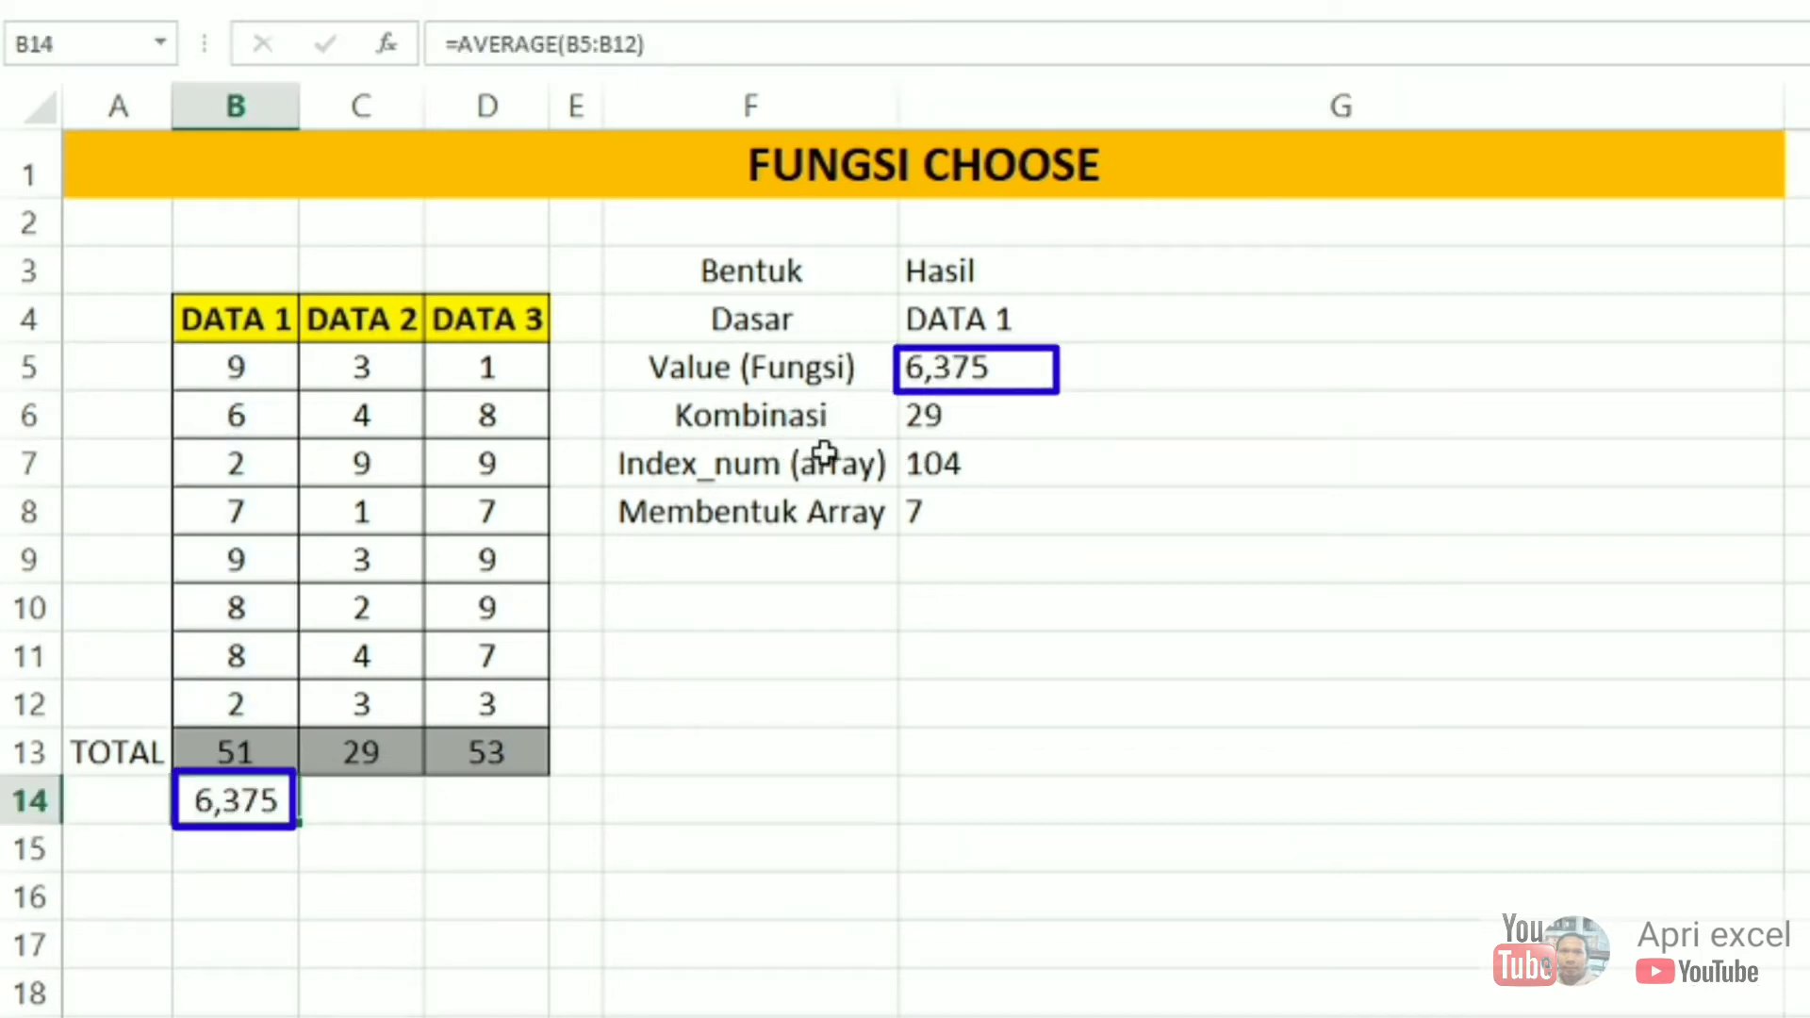
Set the index of G5's CHOOSE formula to 3 so it picks the MAX of D5:D12.
left_click(962, 363)
double_click(990, 367)
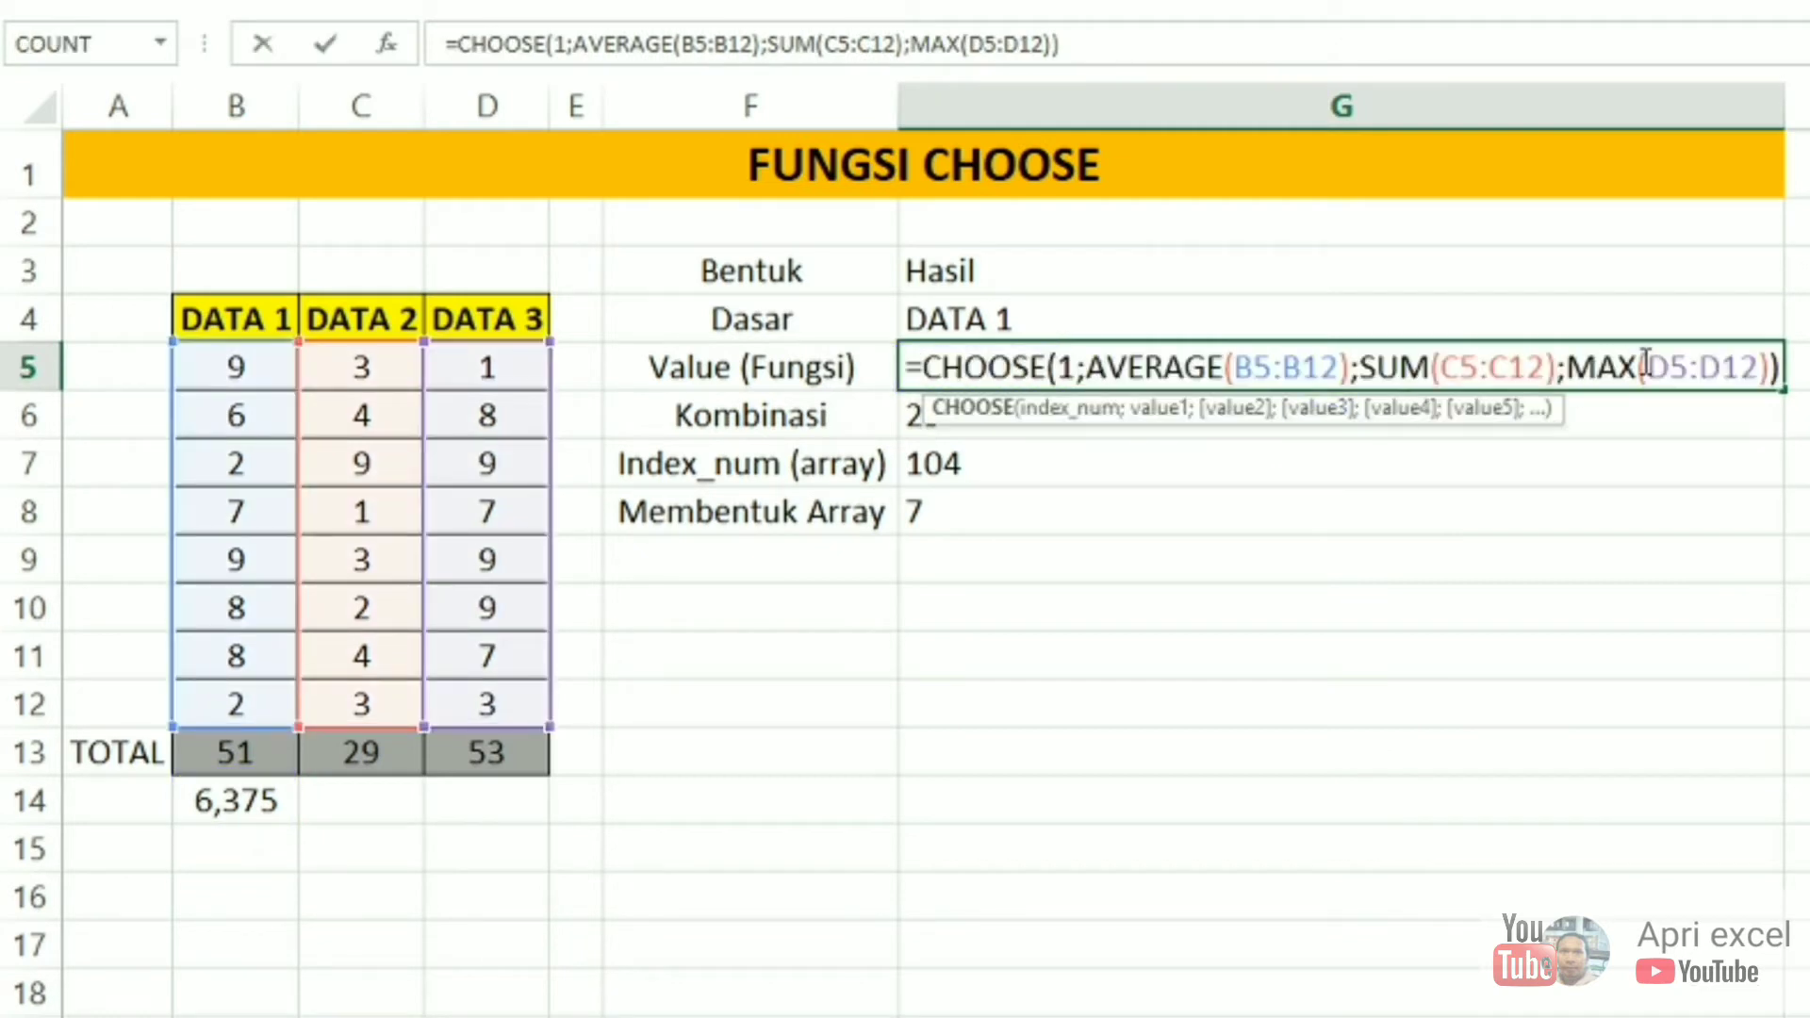
left_click(1709, 370)
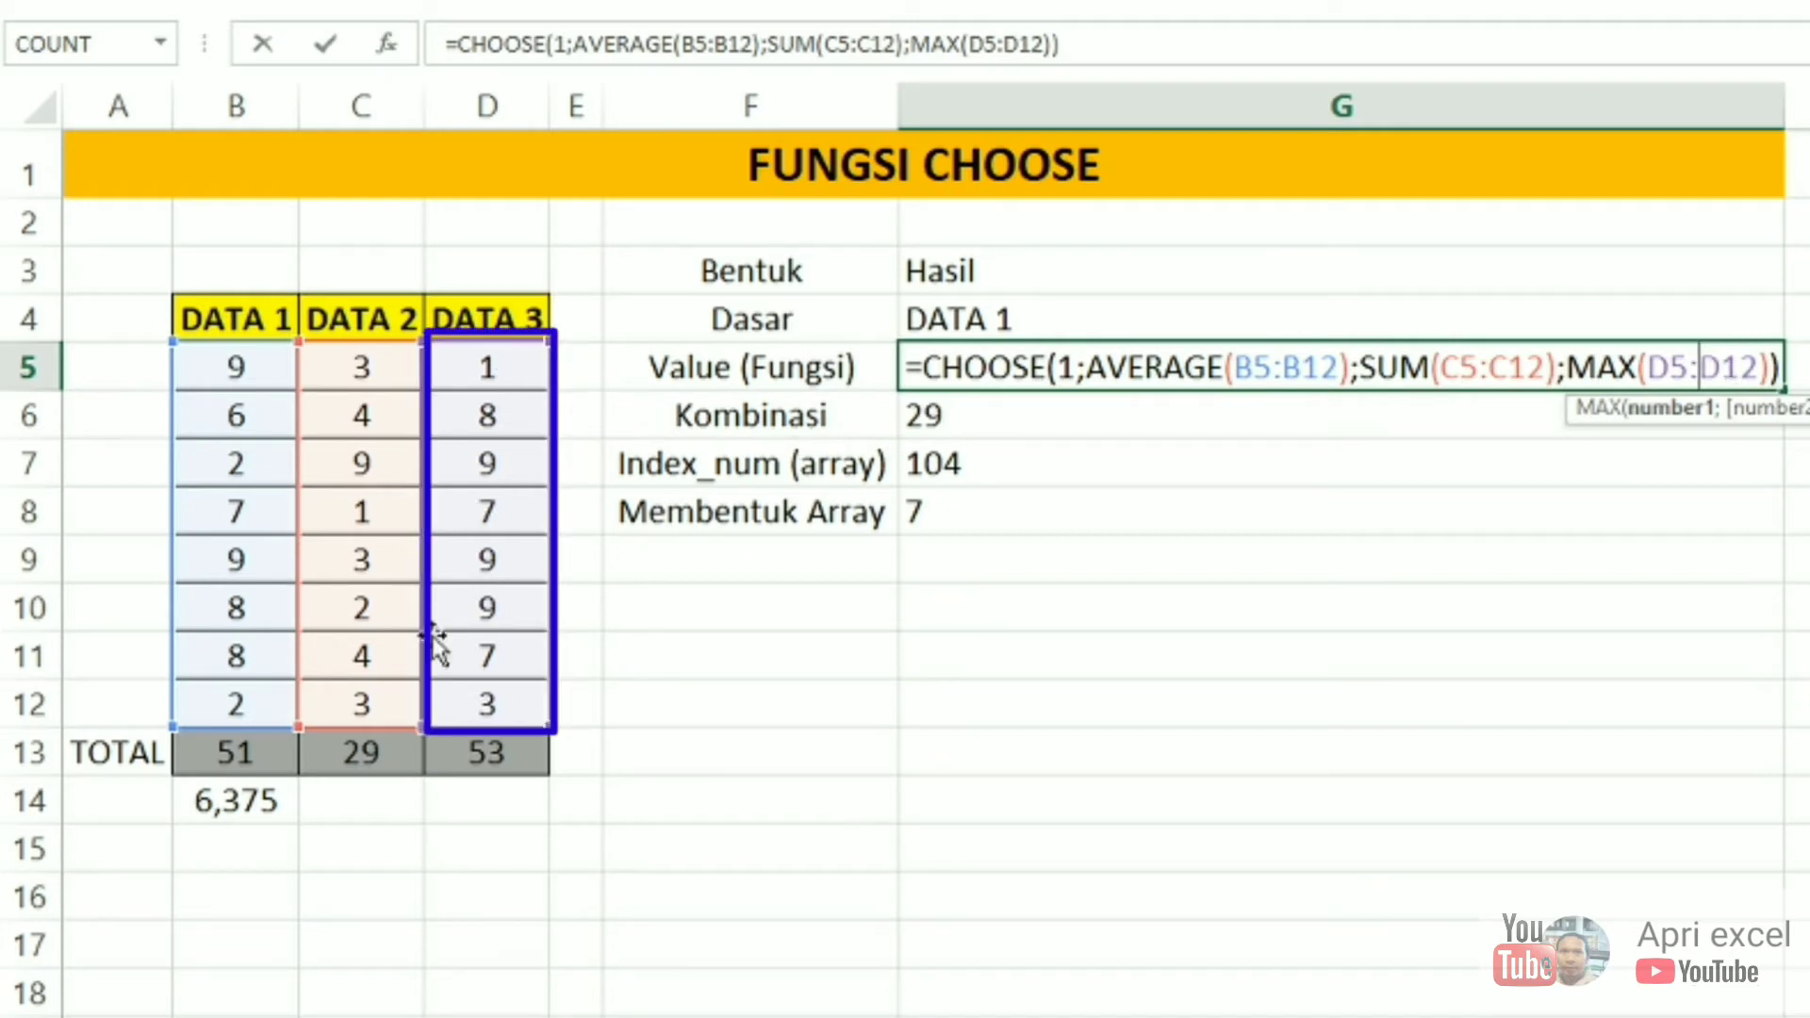
double_click(1067, 370)
type("3")
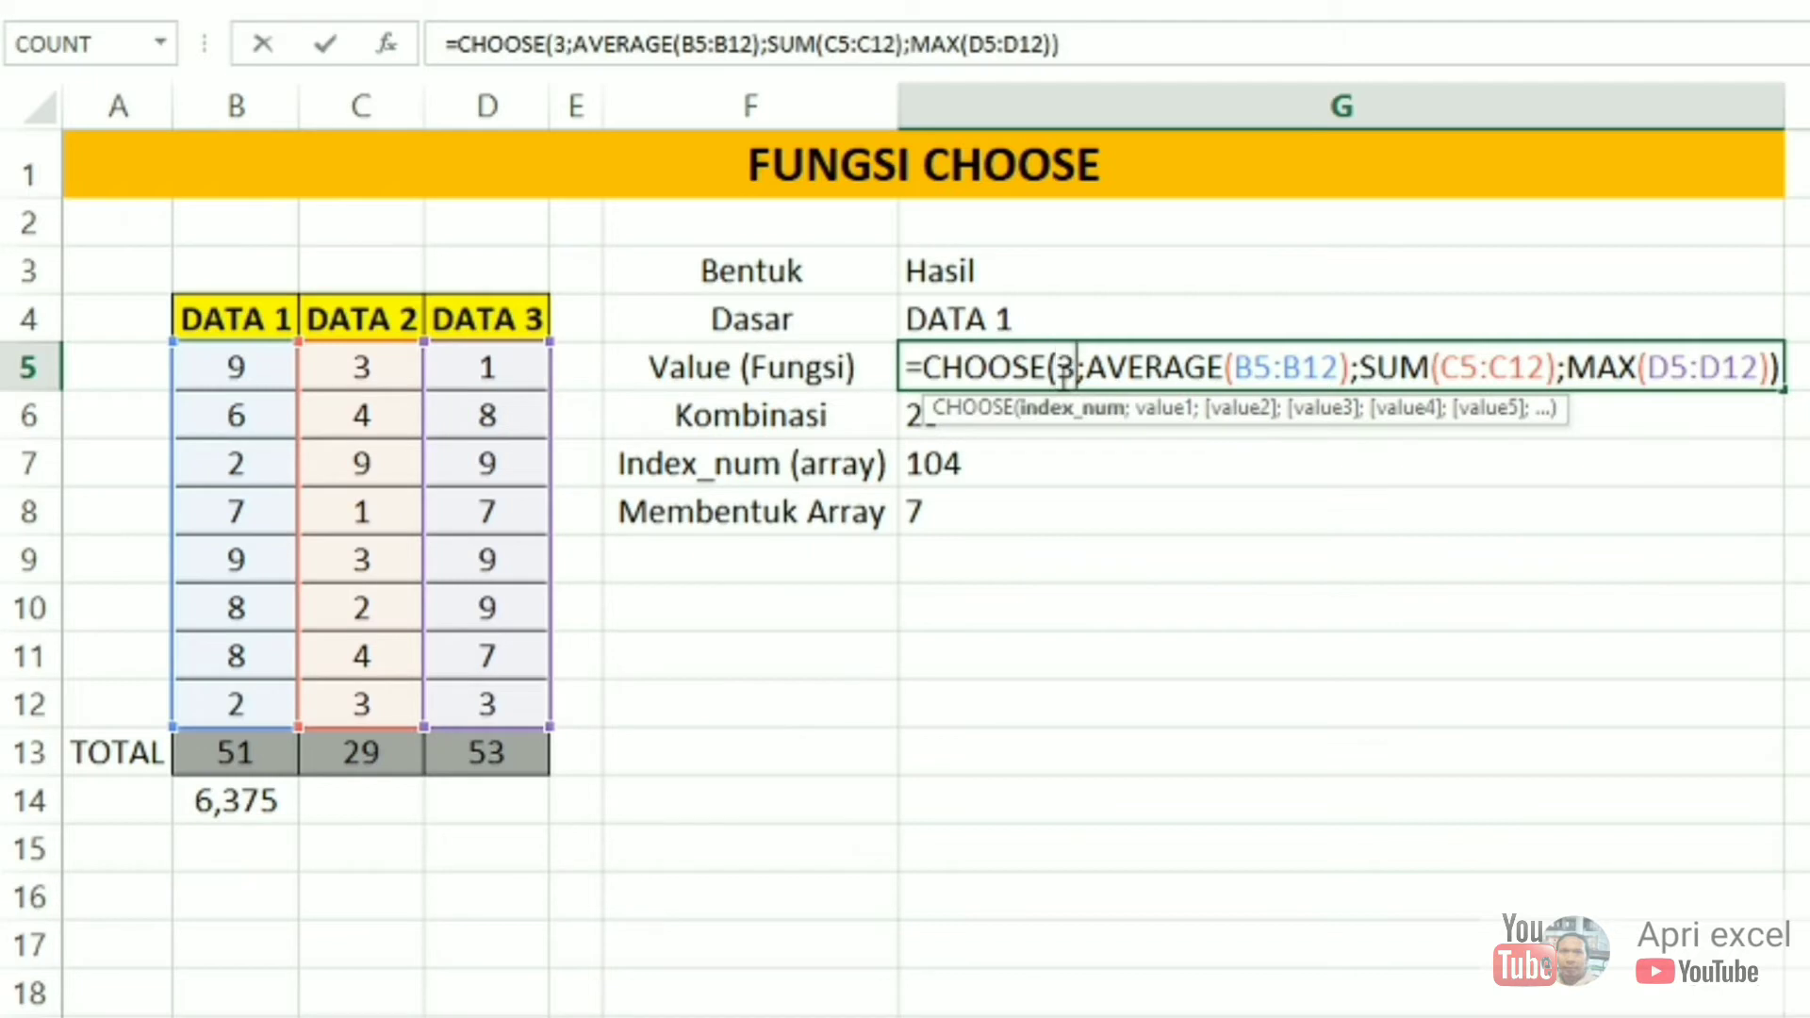
key("Return")
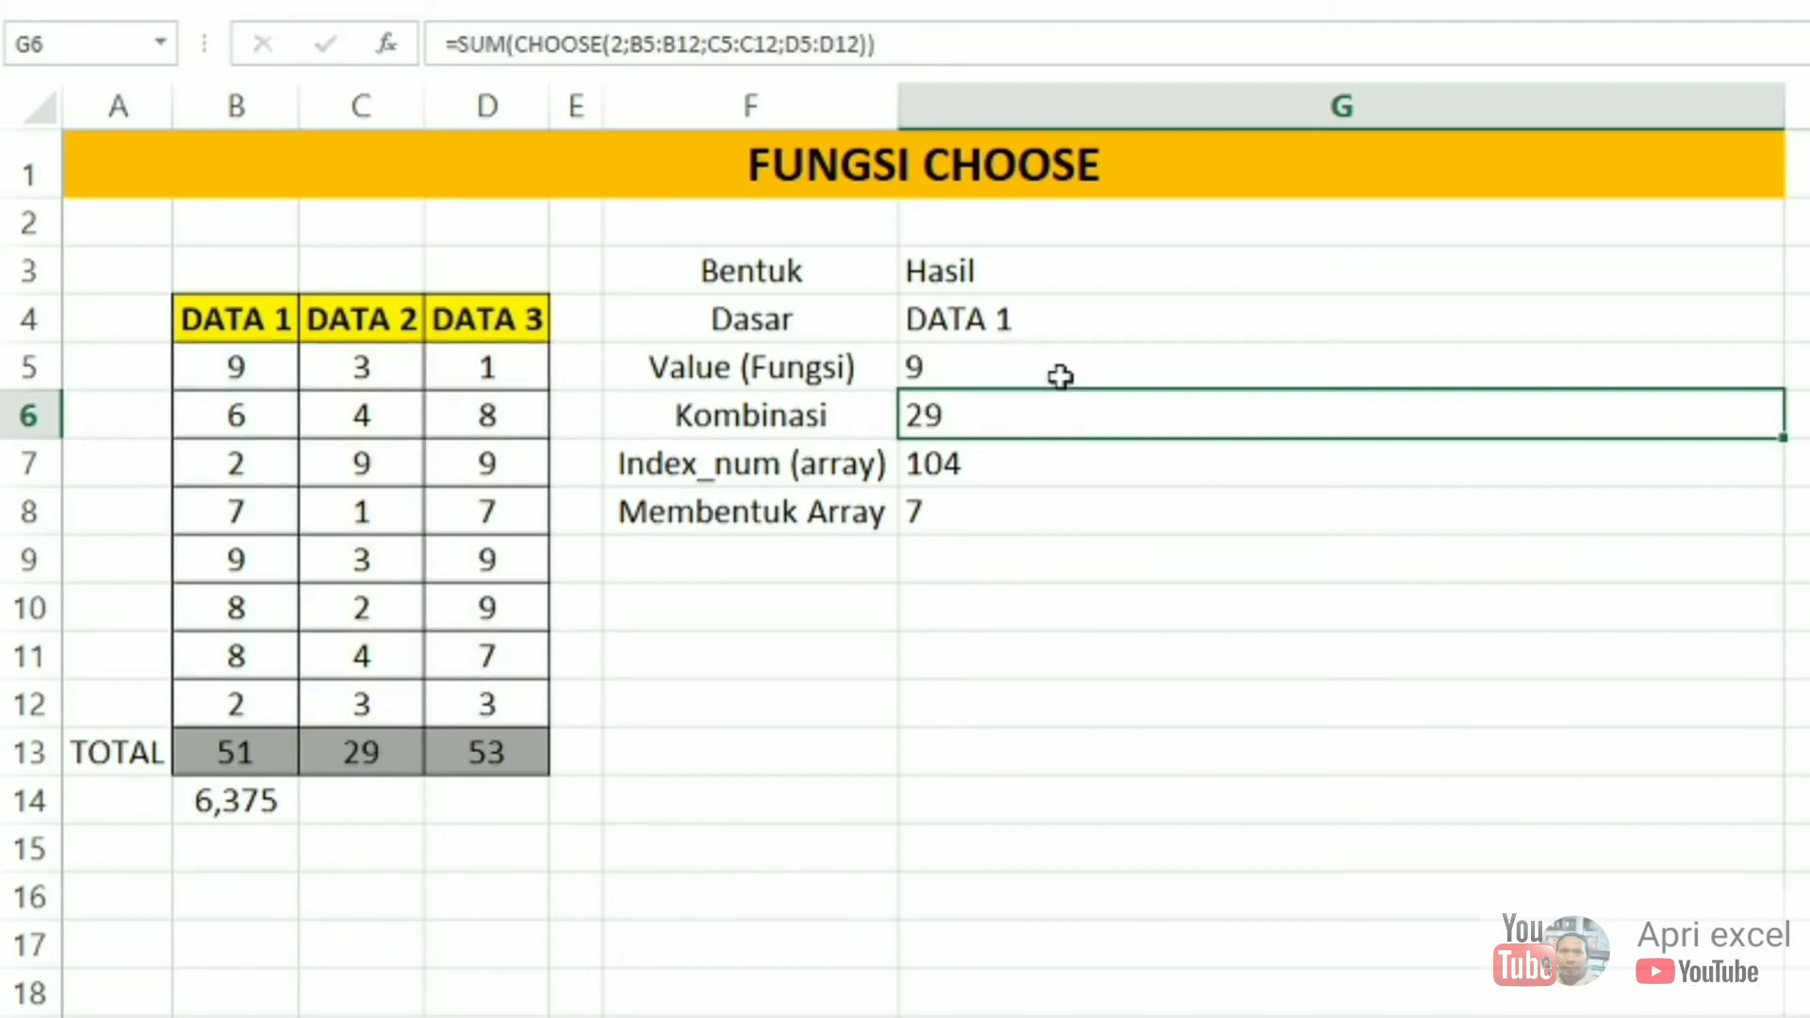
left_click(1060, 376)
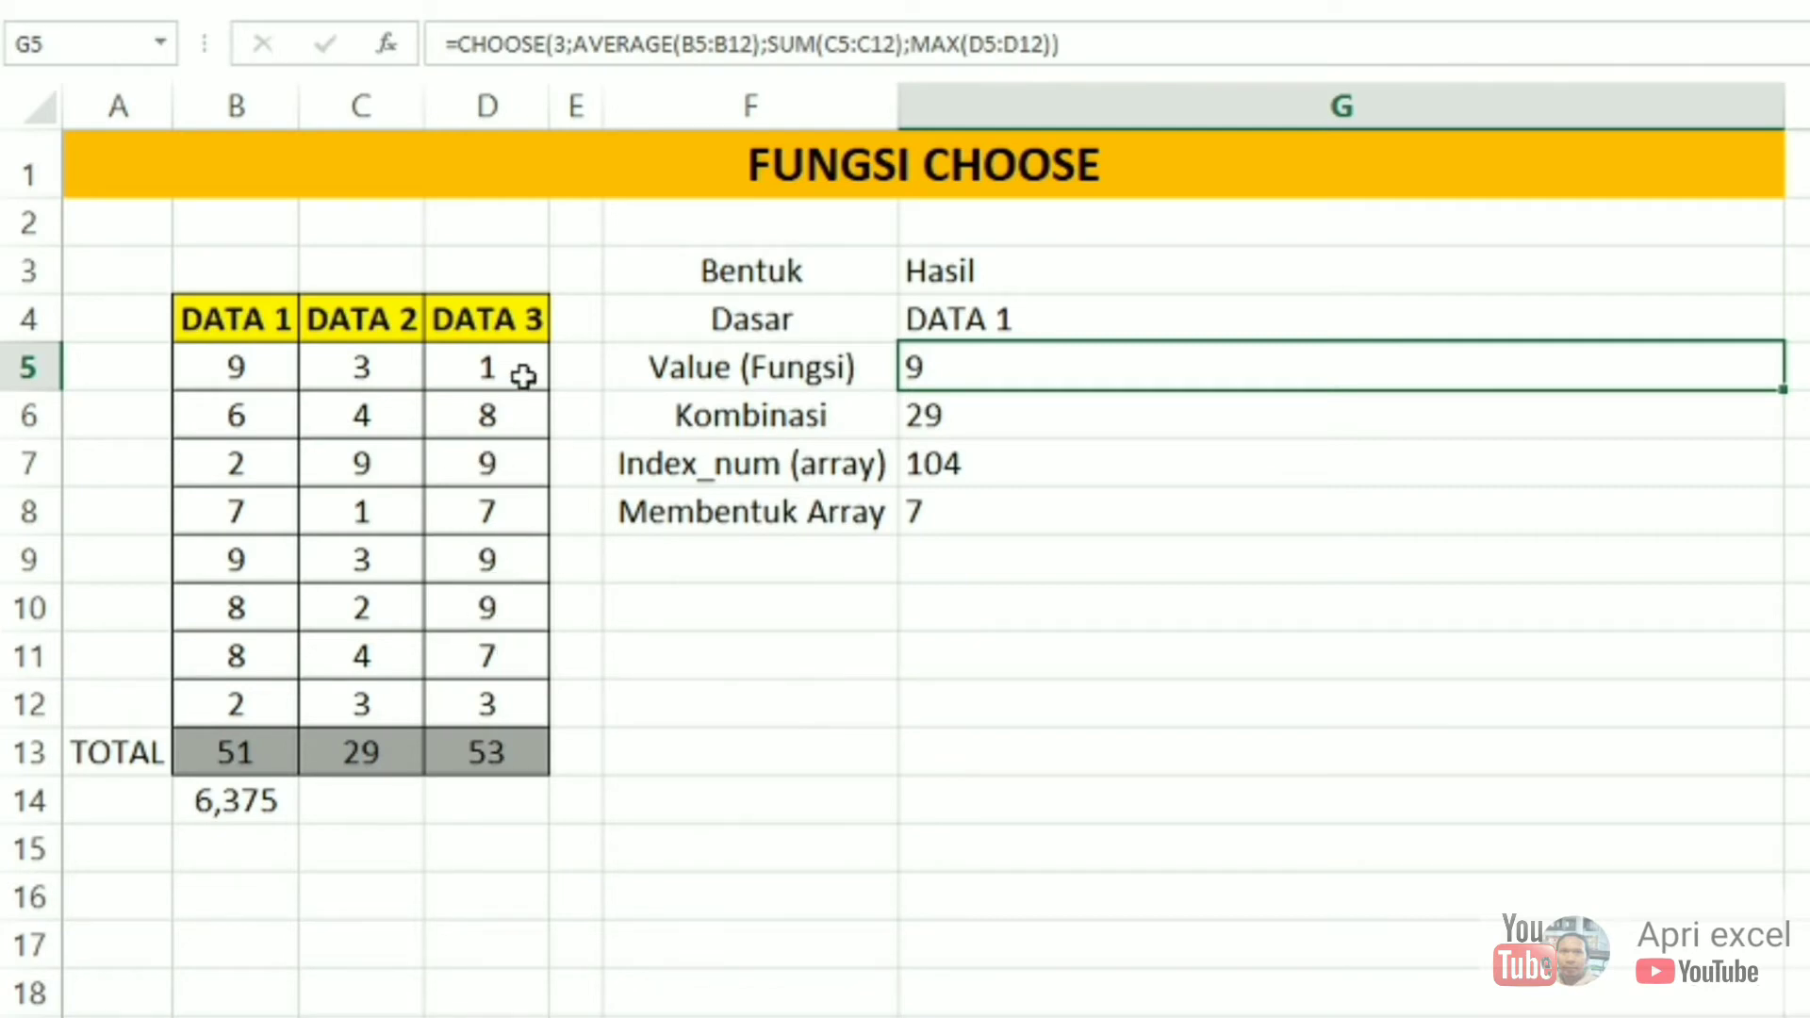
Examine the value1, value2 and value3 ranges of the CHOOSE nested in SUM in the Kombinasi formula in G6.
left_click(787, 413)
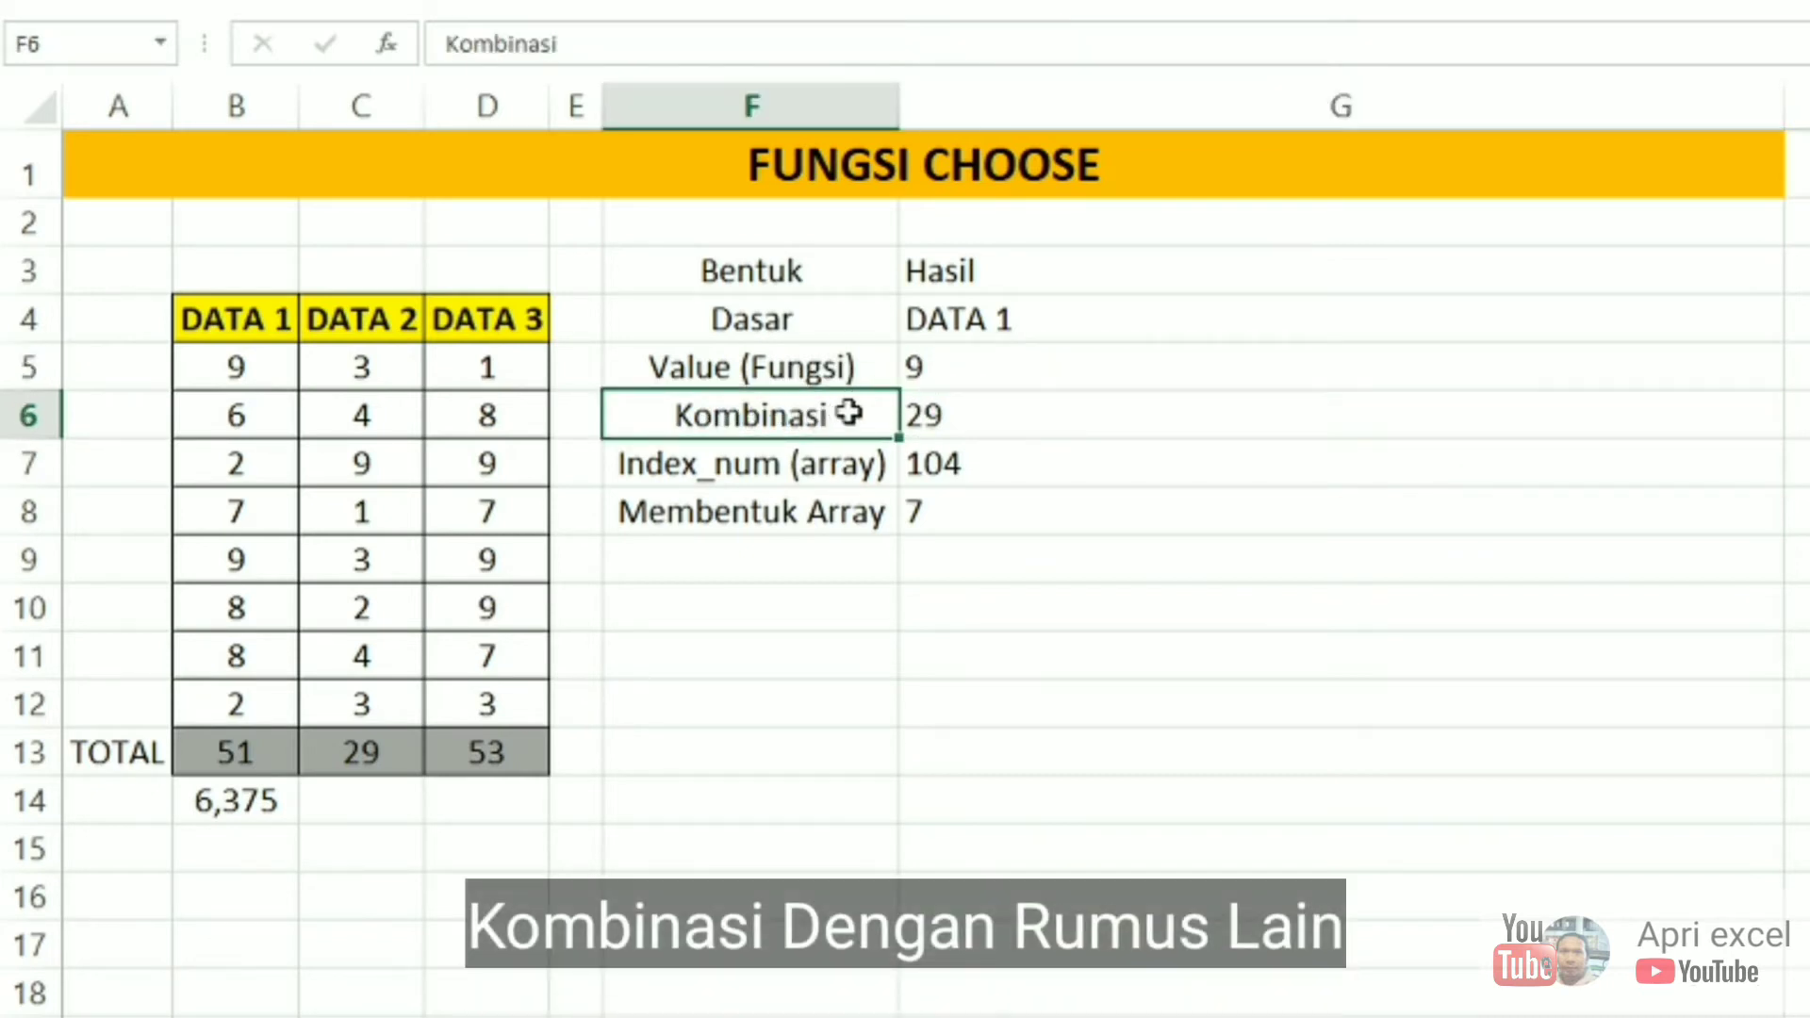
double_click(922, 416)
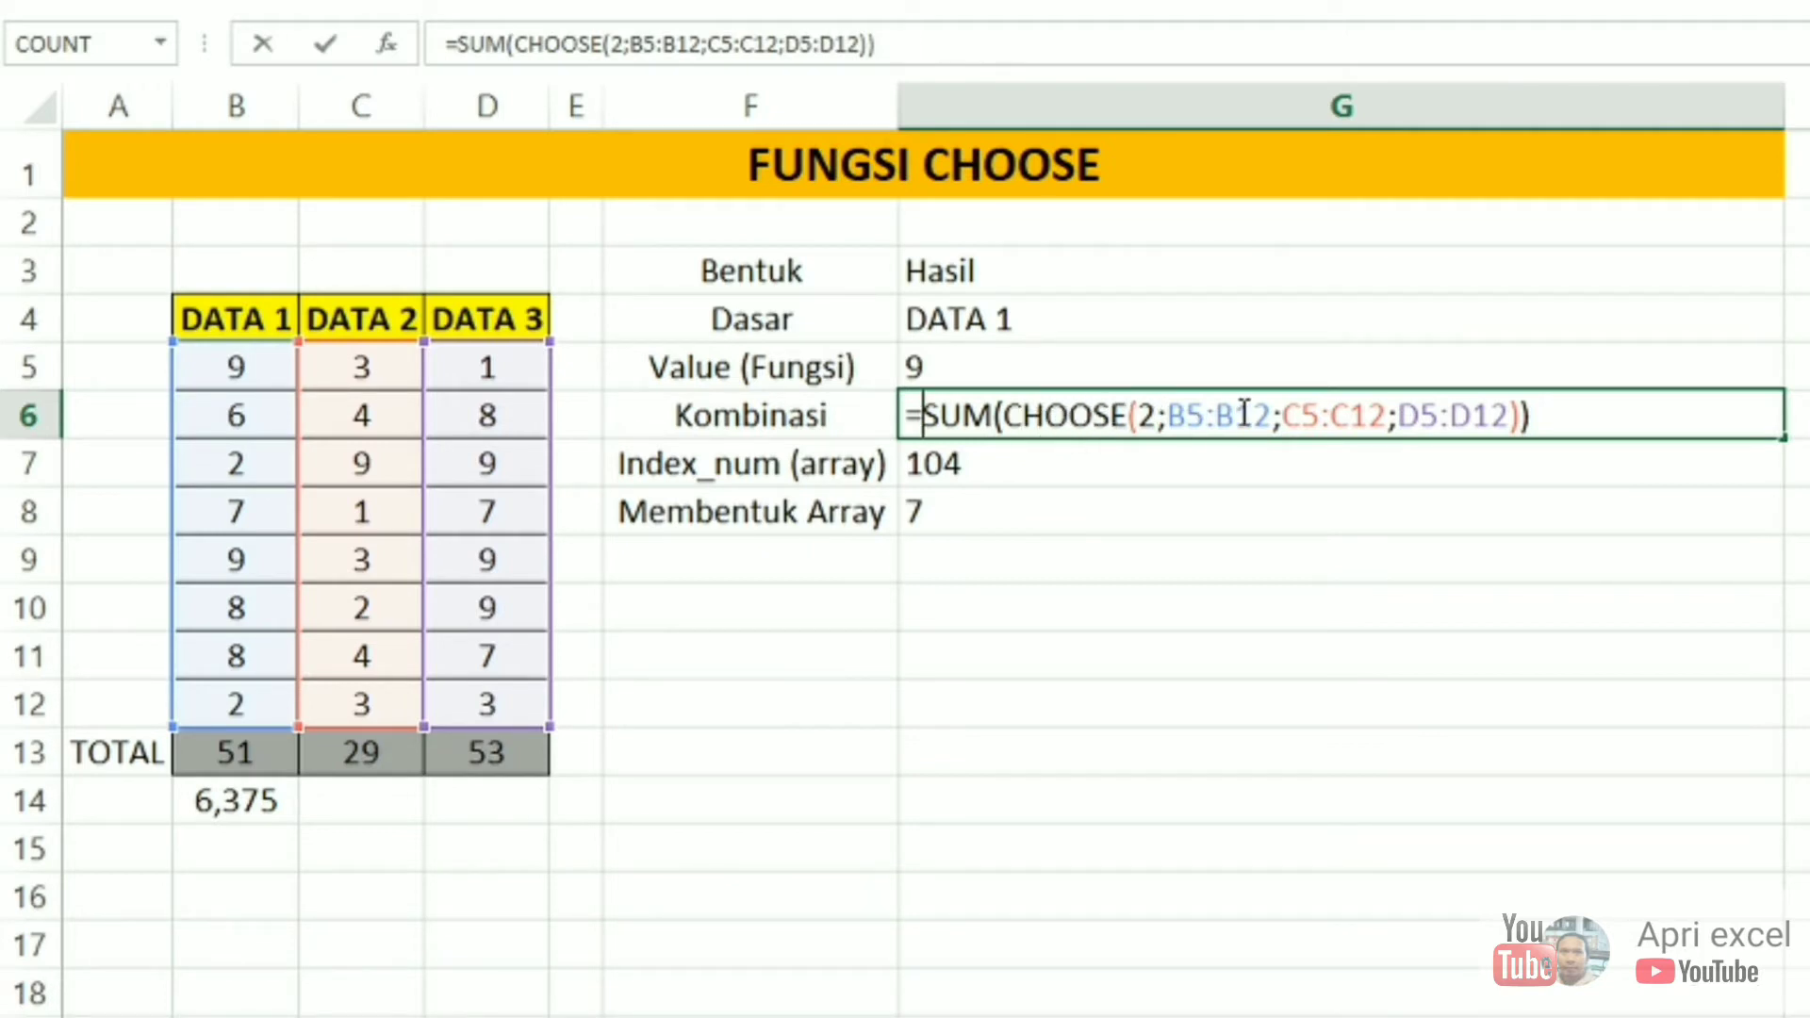
left_click(1192, 408)
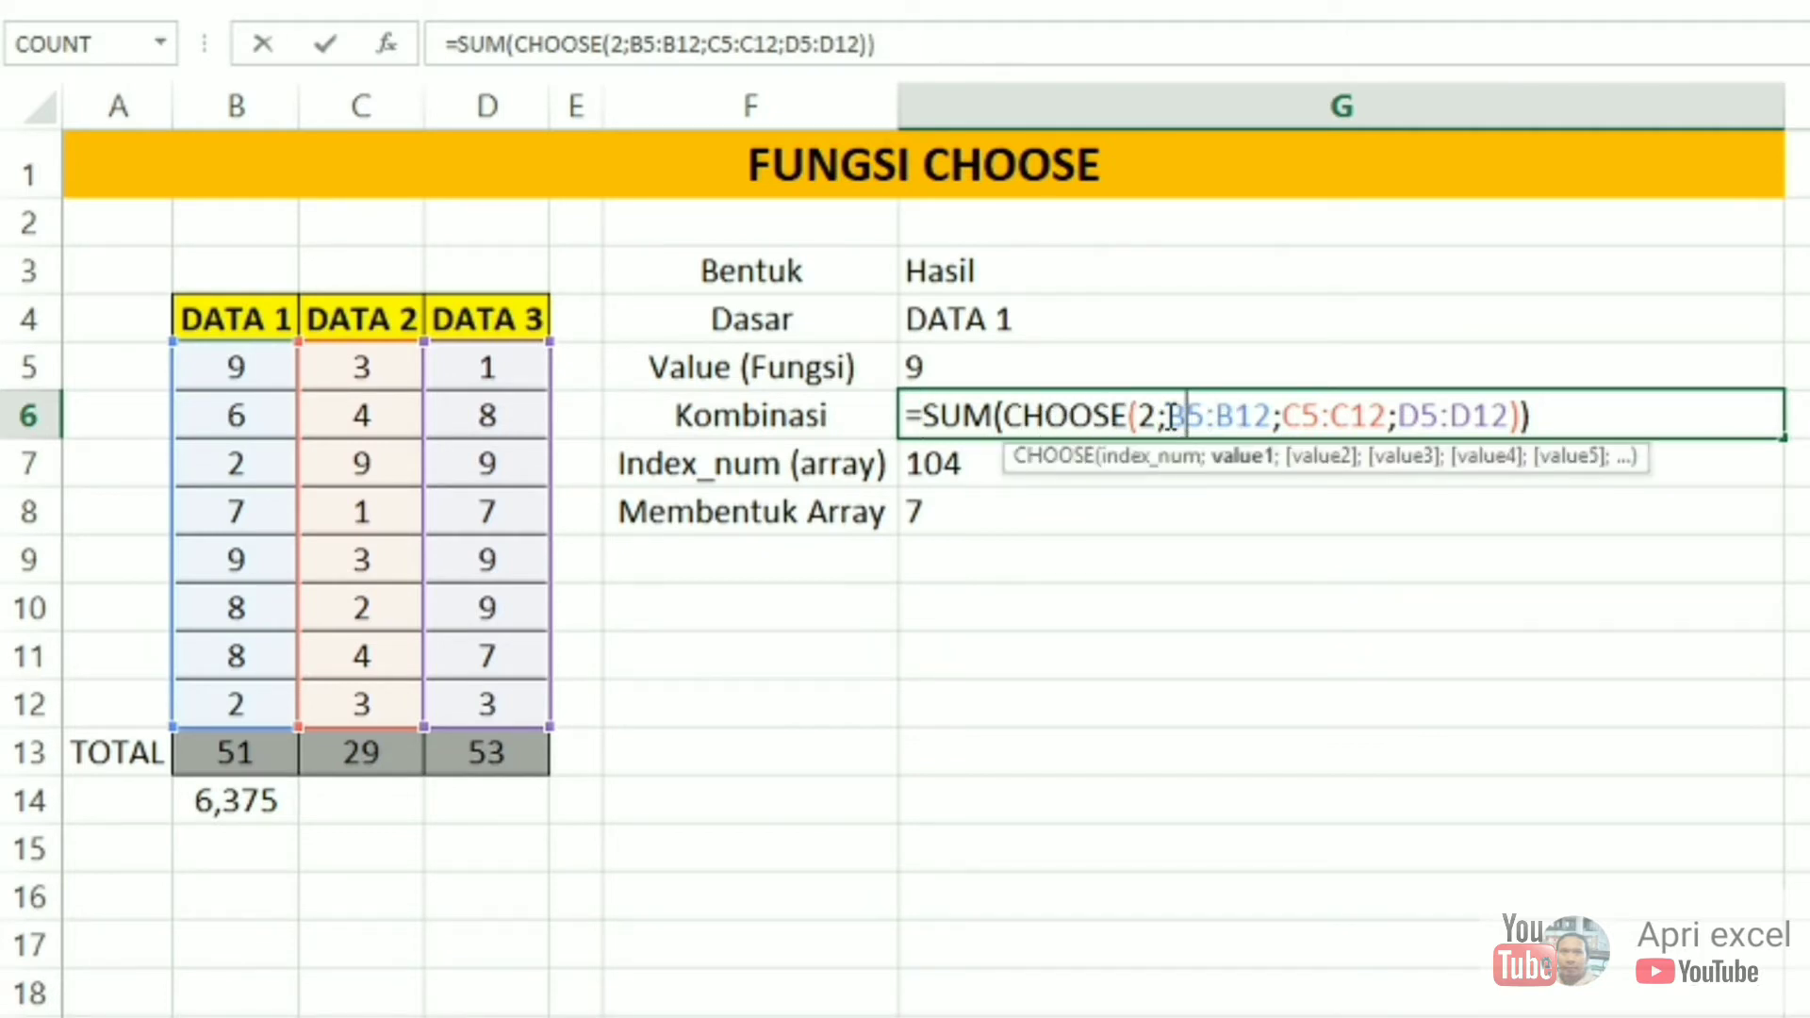
left_click_drag(1169, 415, 1254, 415)
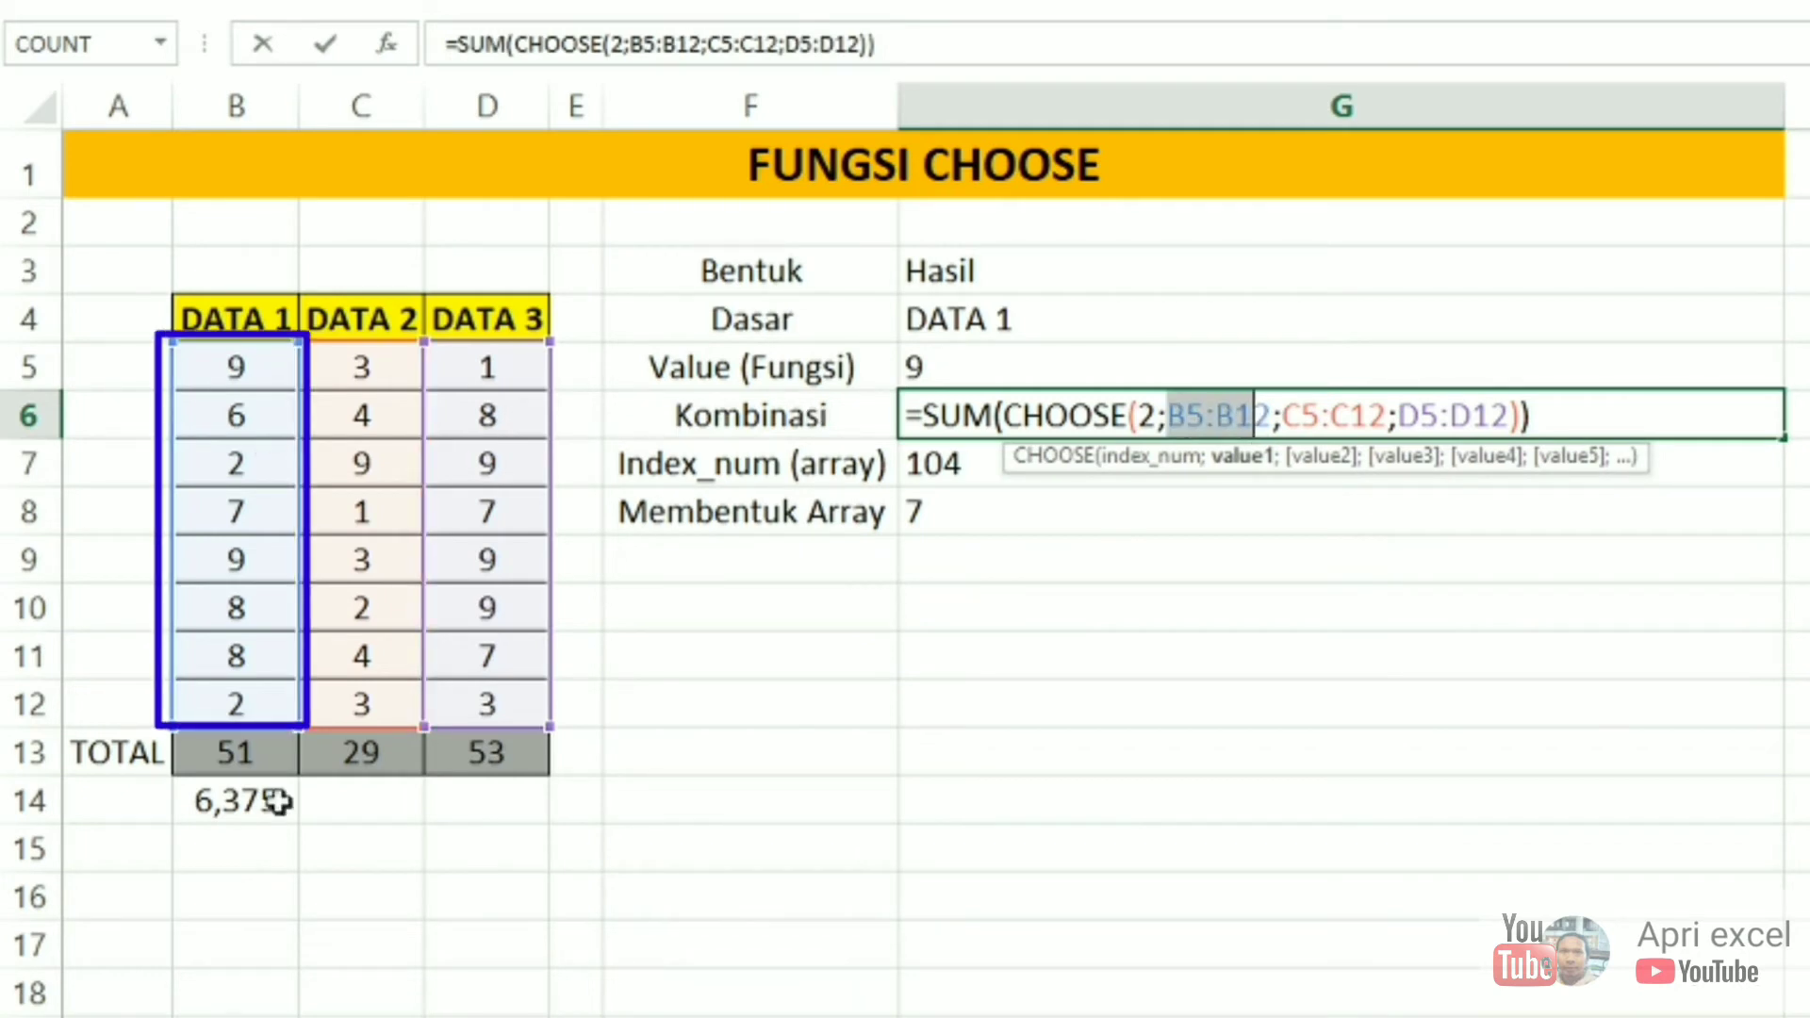
left_click_drag(1283, 416, 1511, 420)
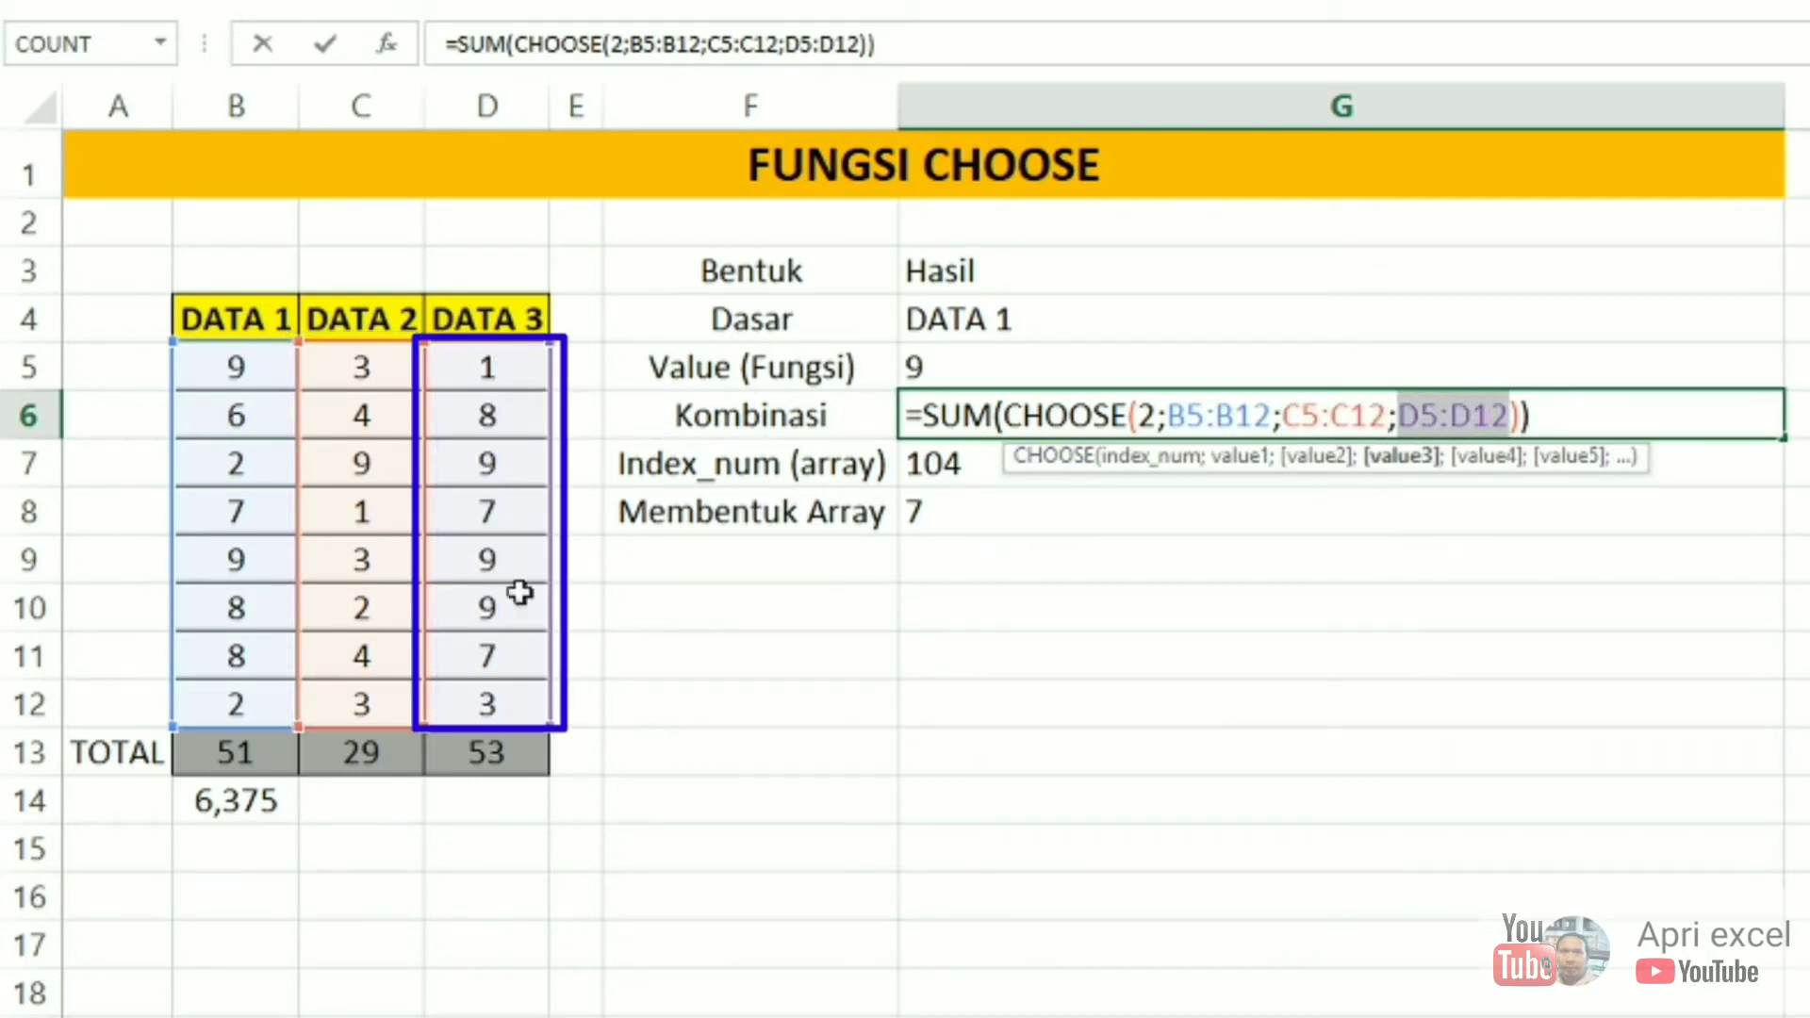
left_click(1180, 419)
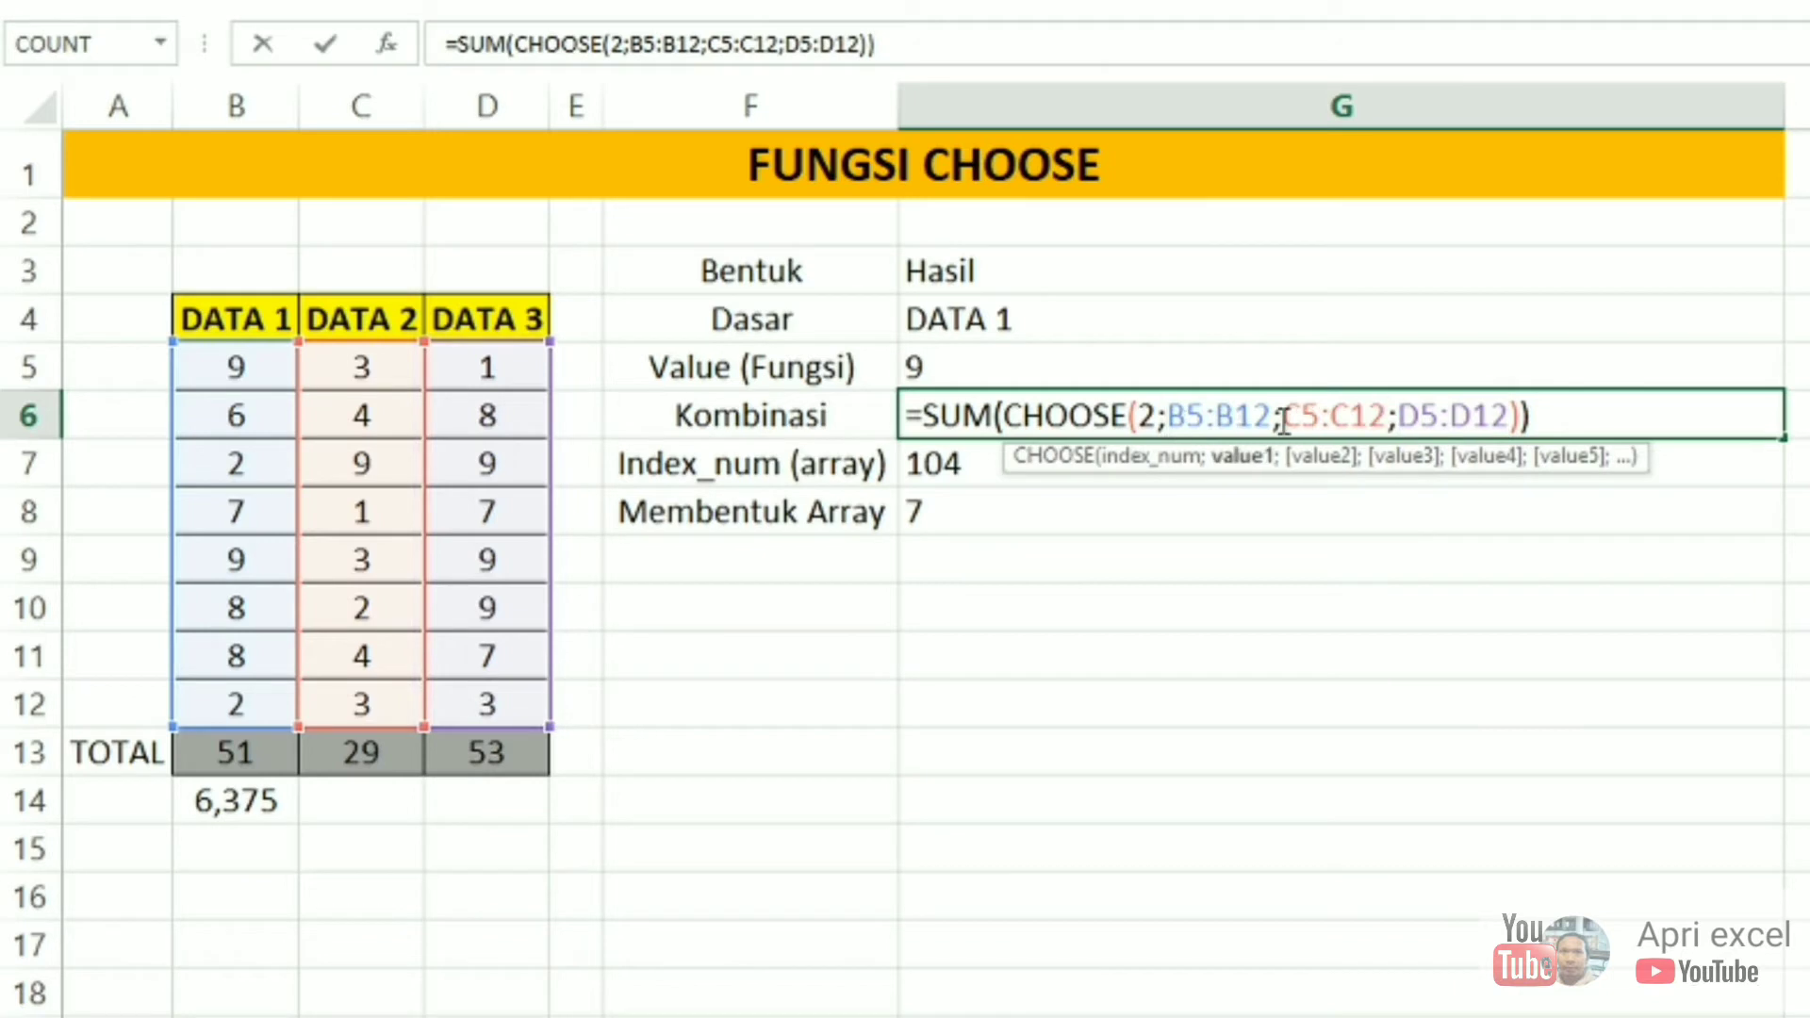
left_click_drag(1282, 419, 1387, 415)
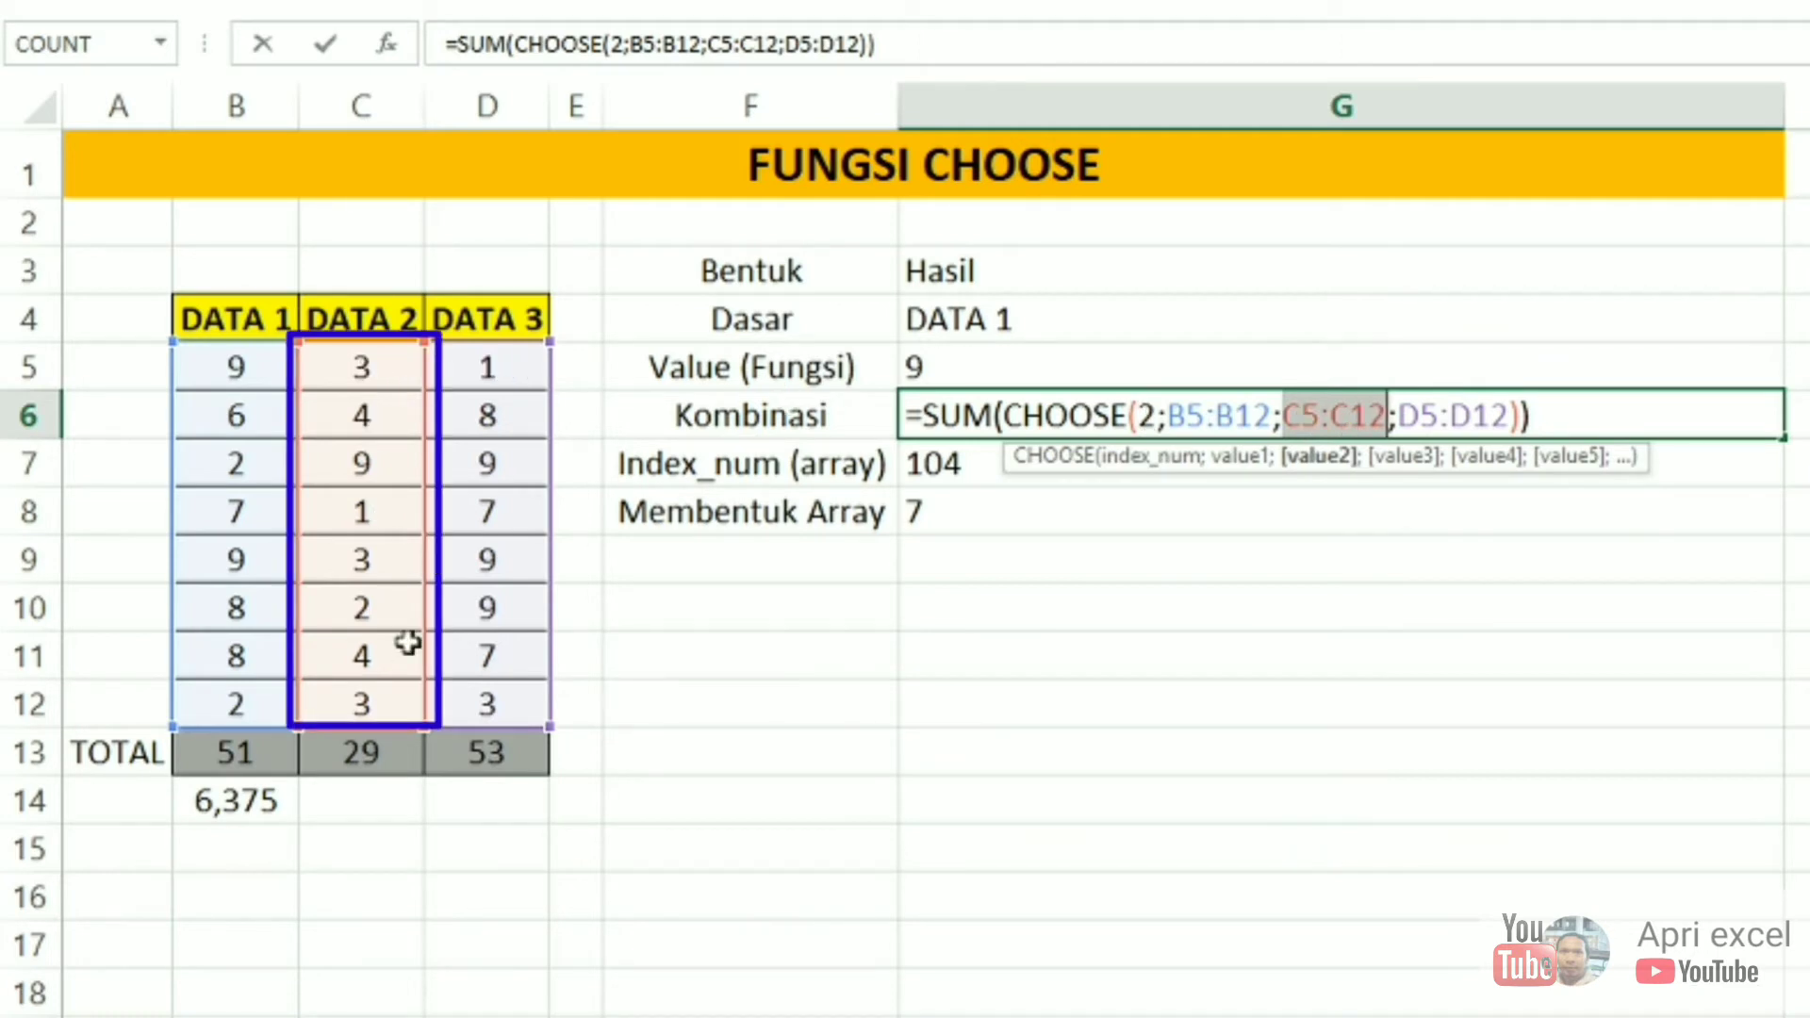
key("Return")
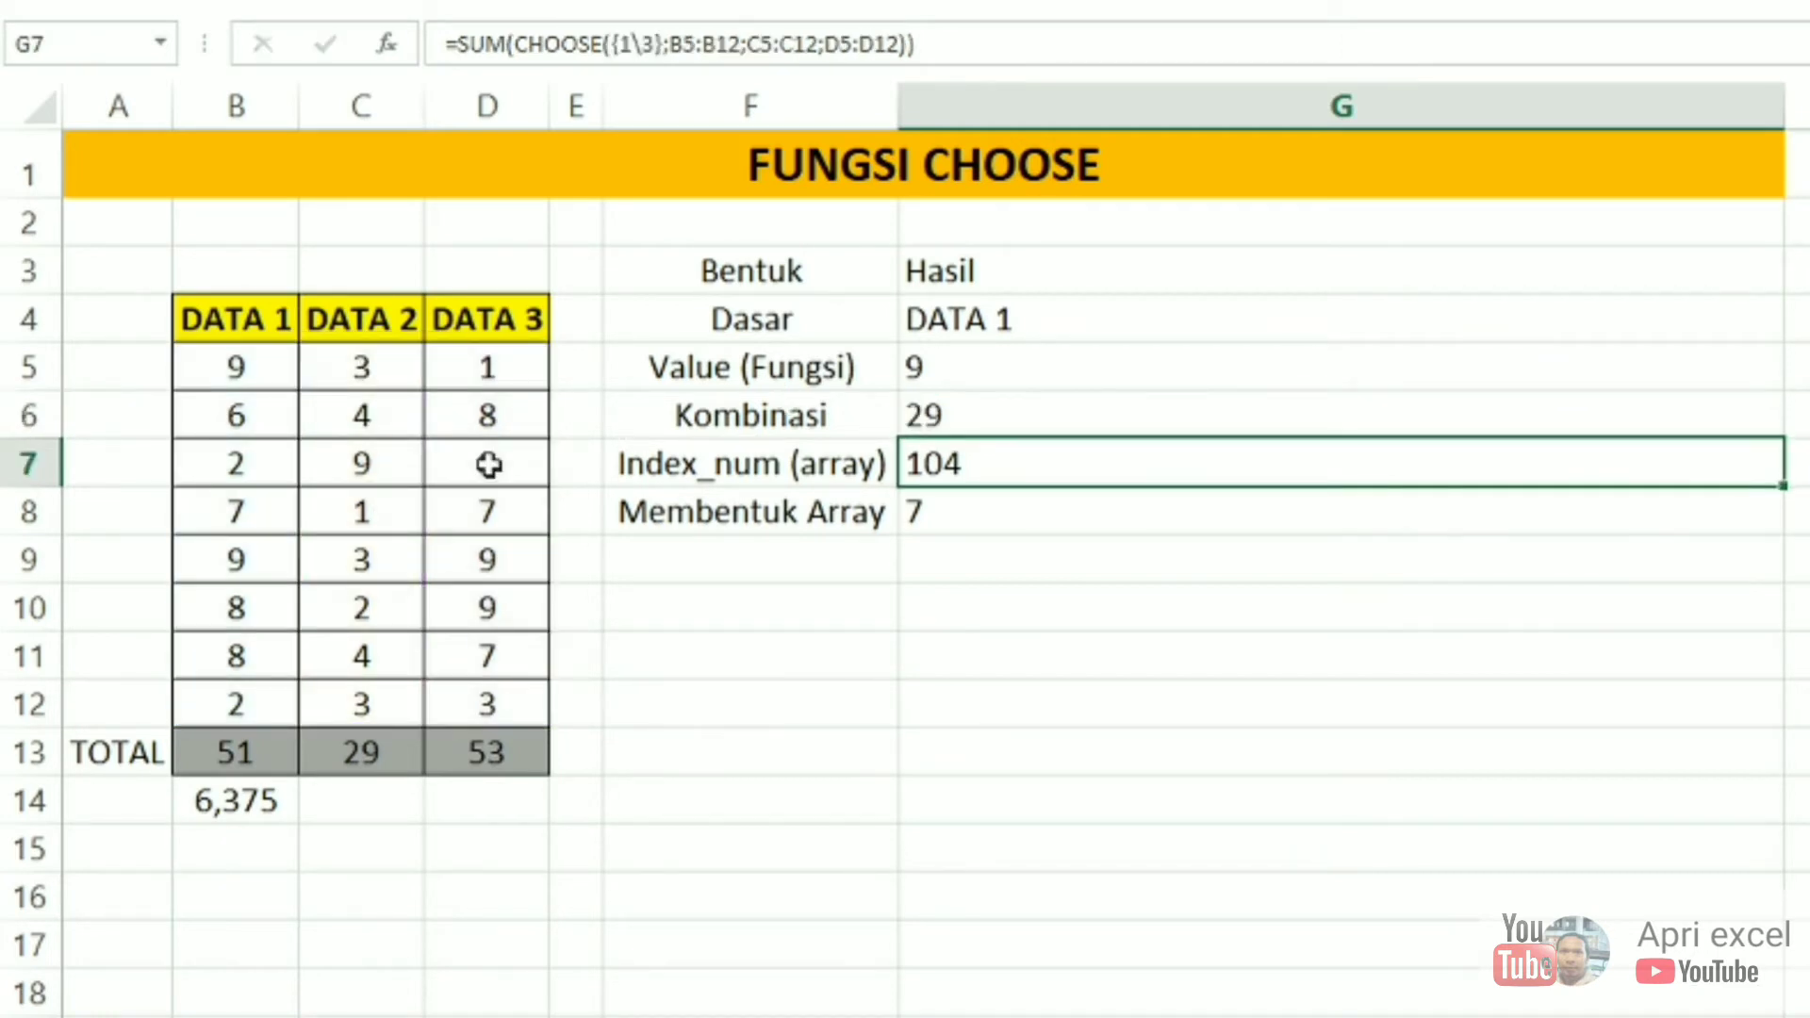
left_click(1223, 410)
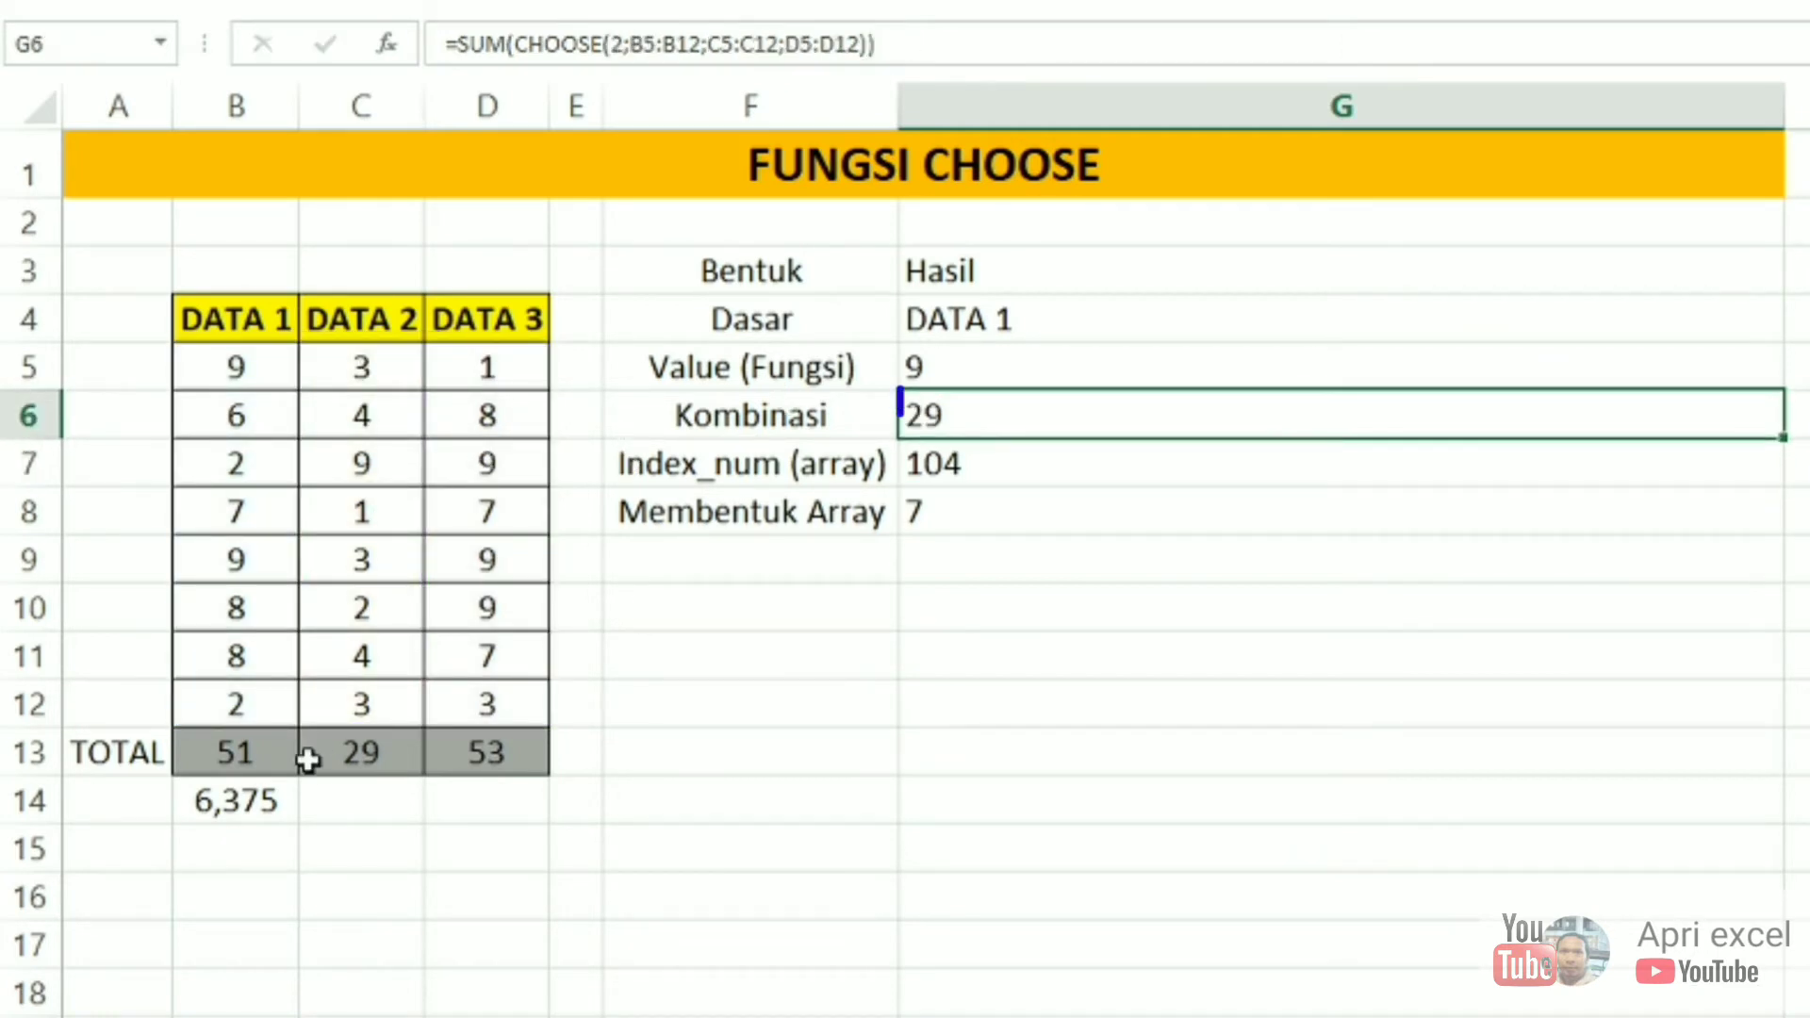
Set the index of the CHOOSE inside G6's SUM formula to 3 so it sums D5:D12.
double_click(1037, 412)
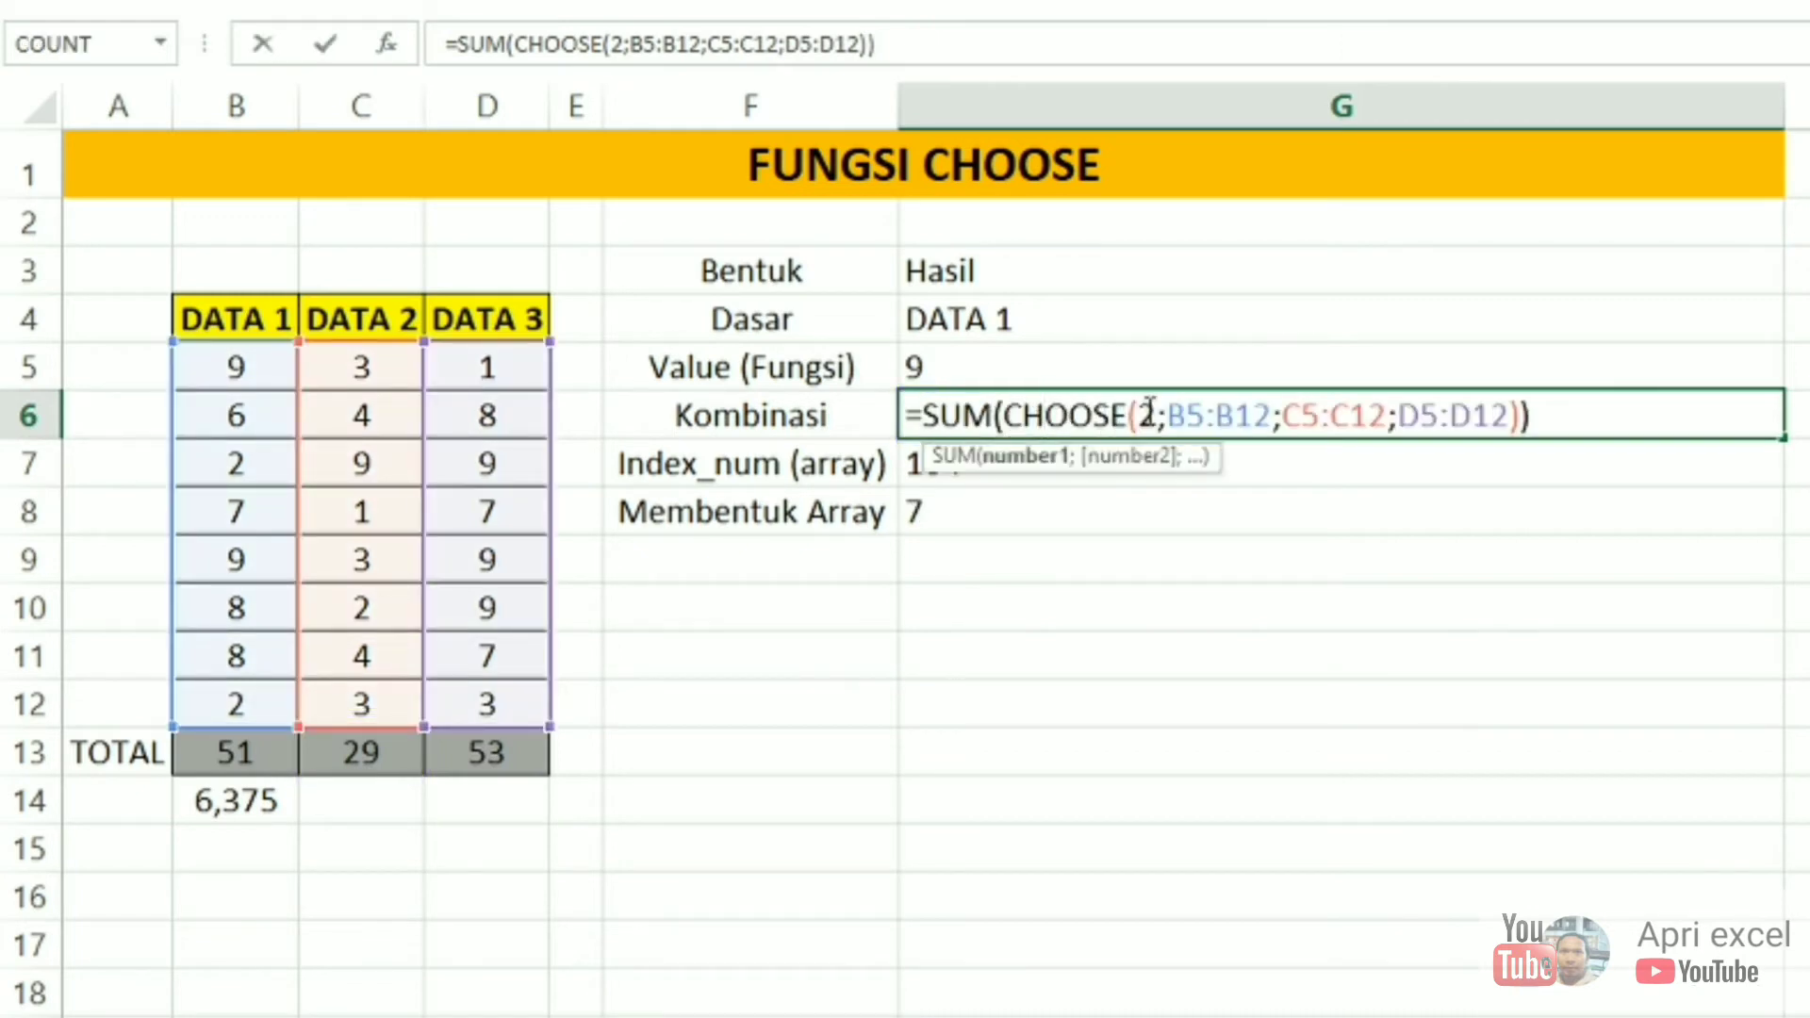
left_click_drag(1159, 413, 1140, 411)
type("3")
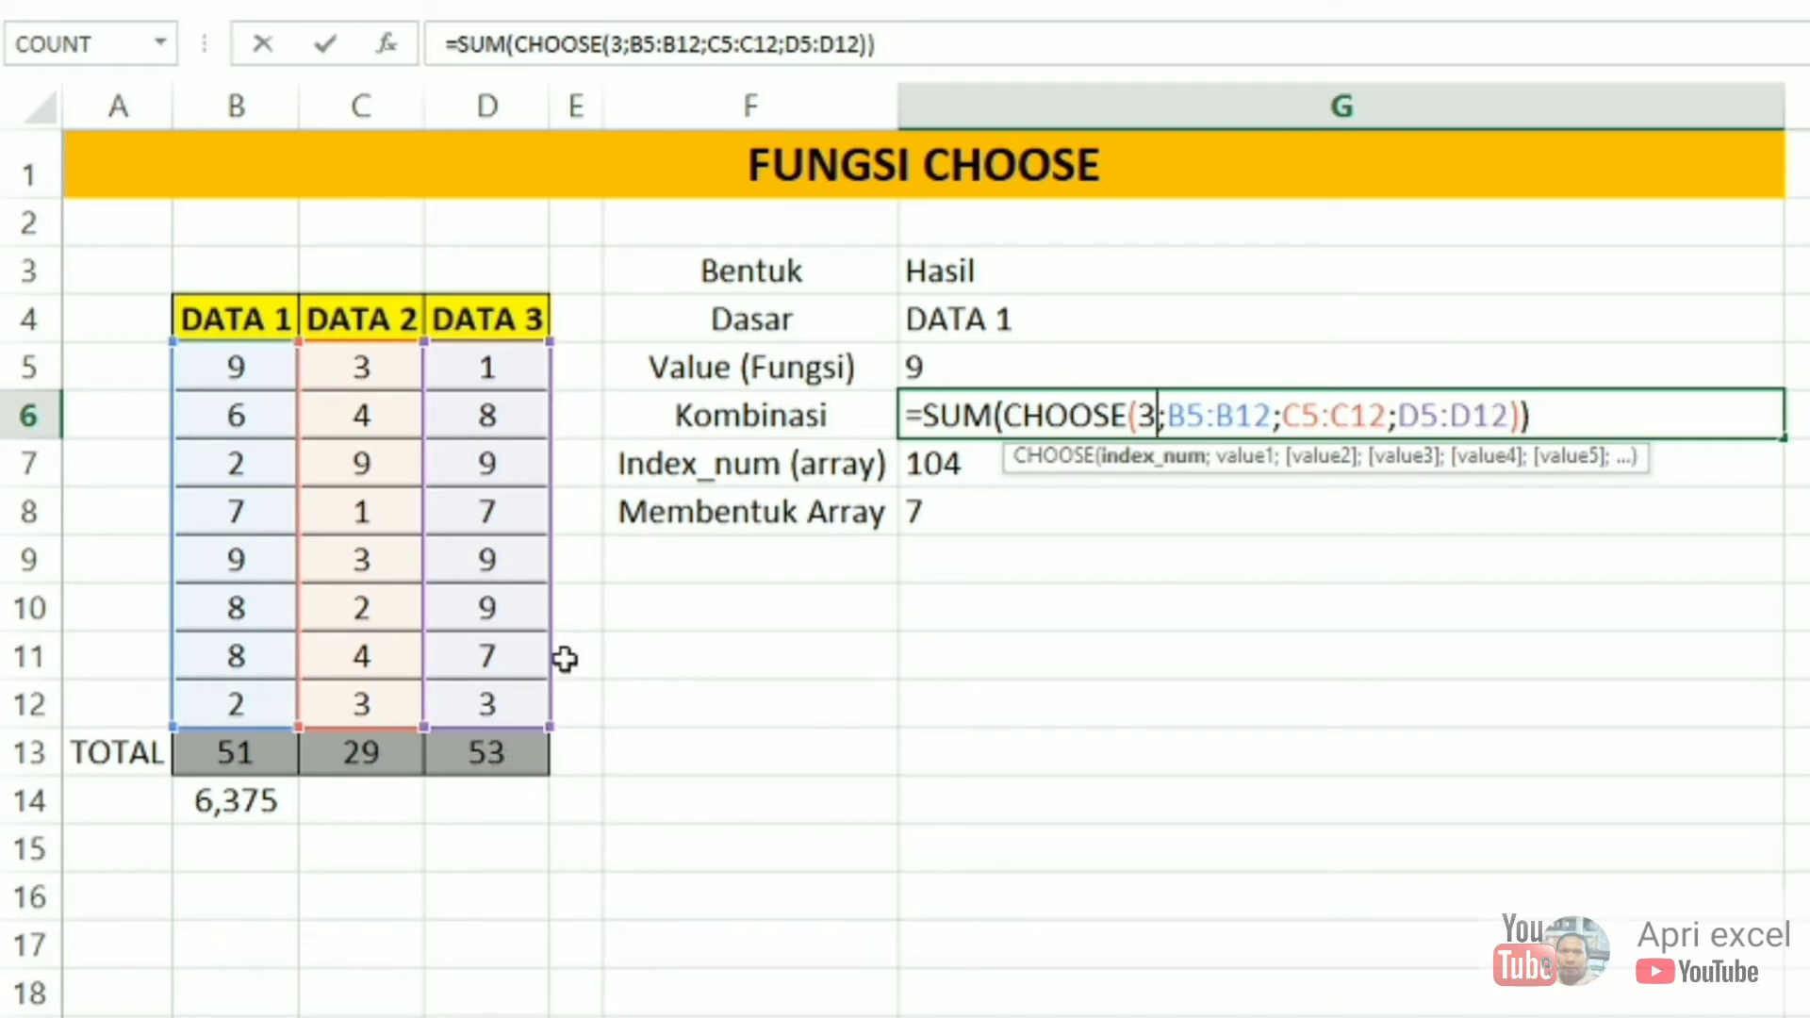
key("Return")
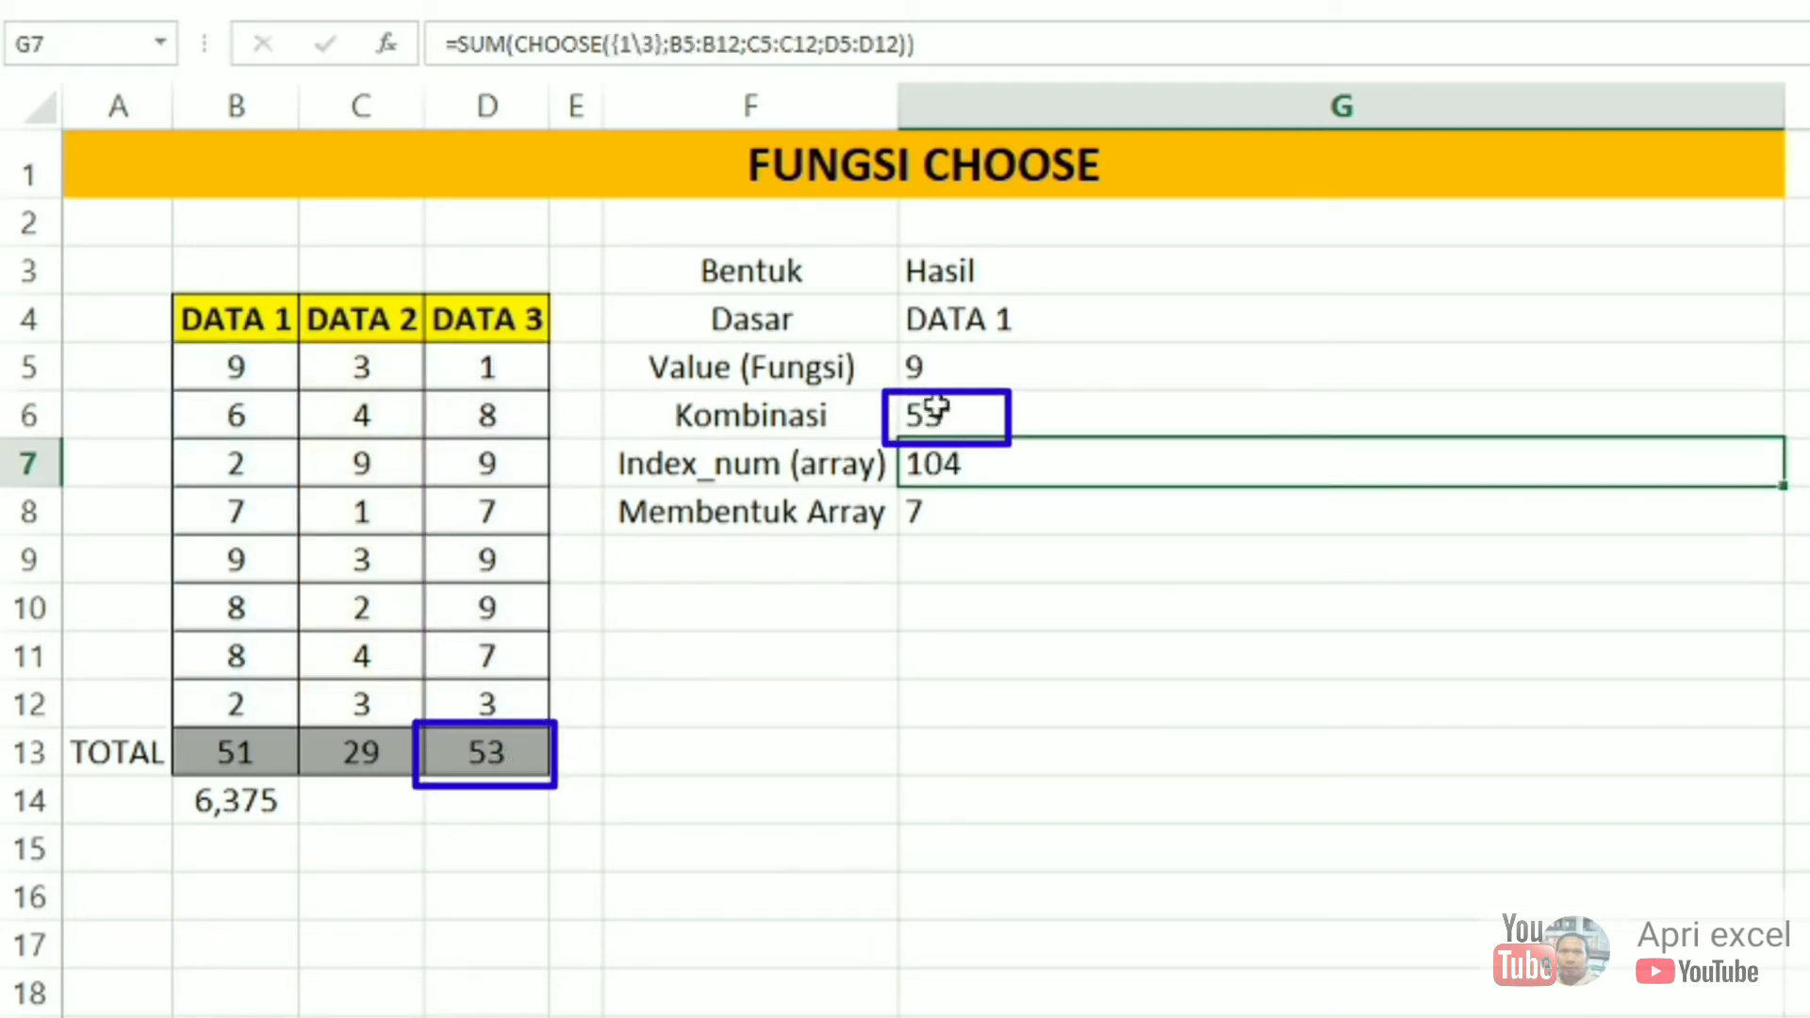
Examine the {1\3} array index of G7's SUM and CHOOSE formula and the value ranges it refers to.
left_click(811, 465)
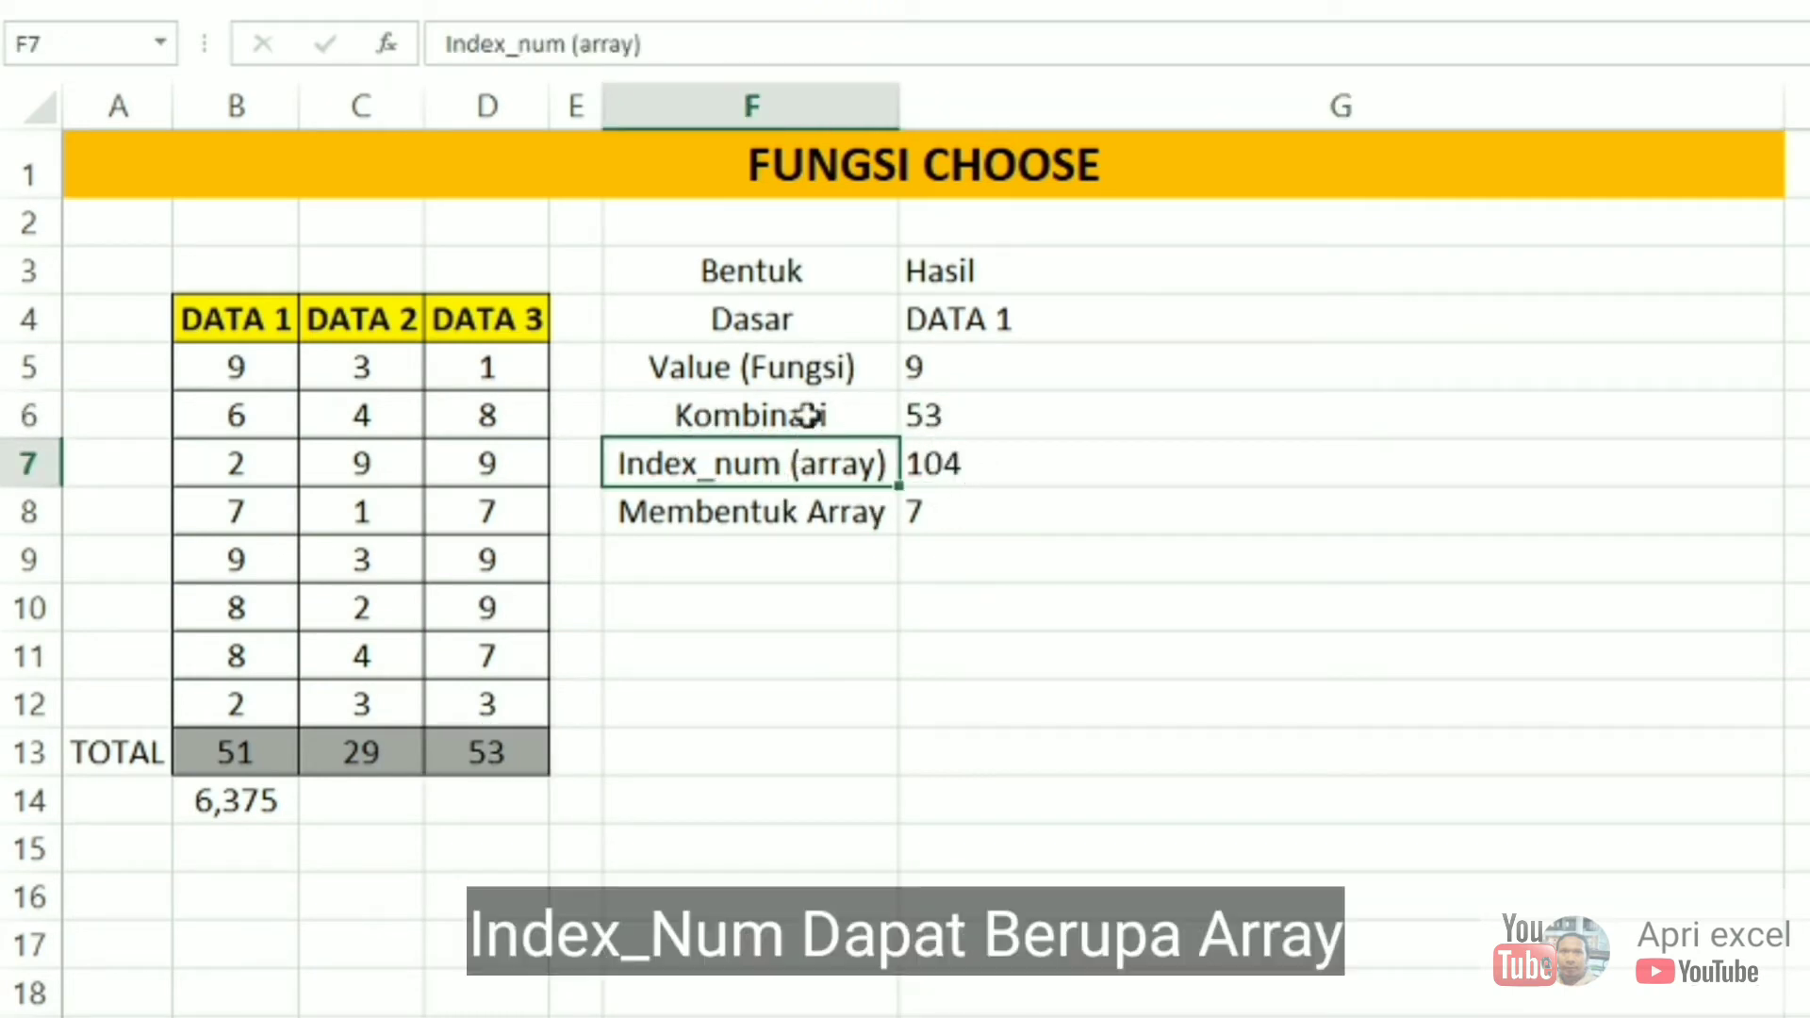
left_click(1031, 464)
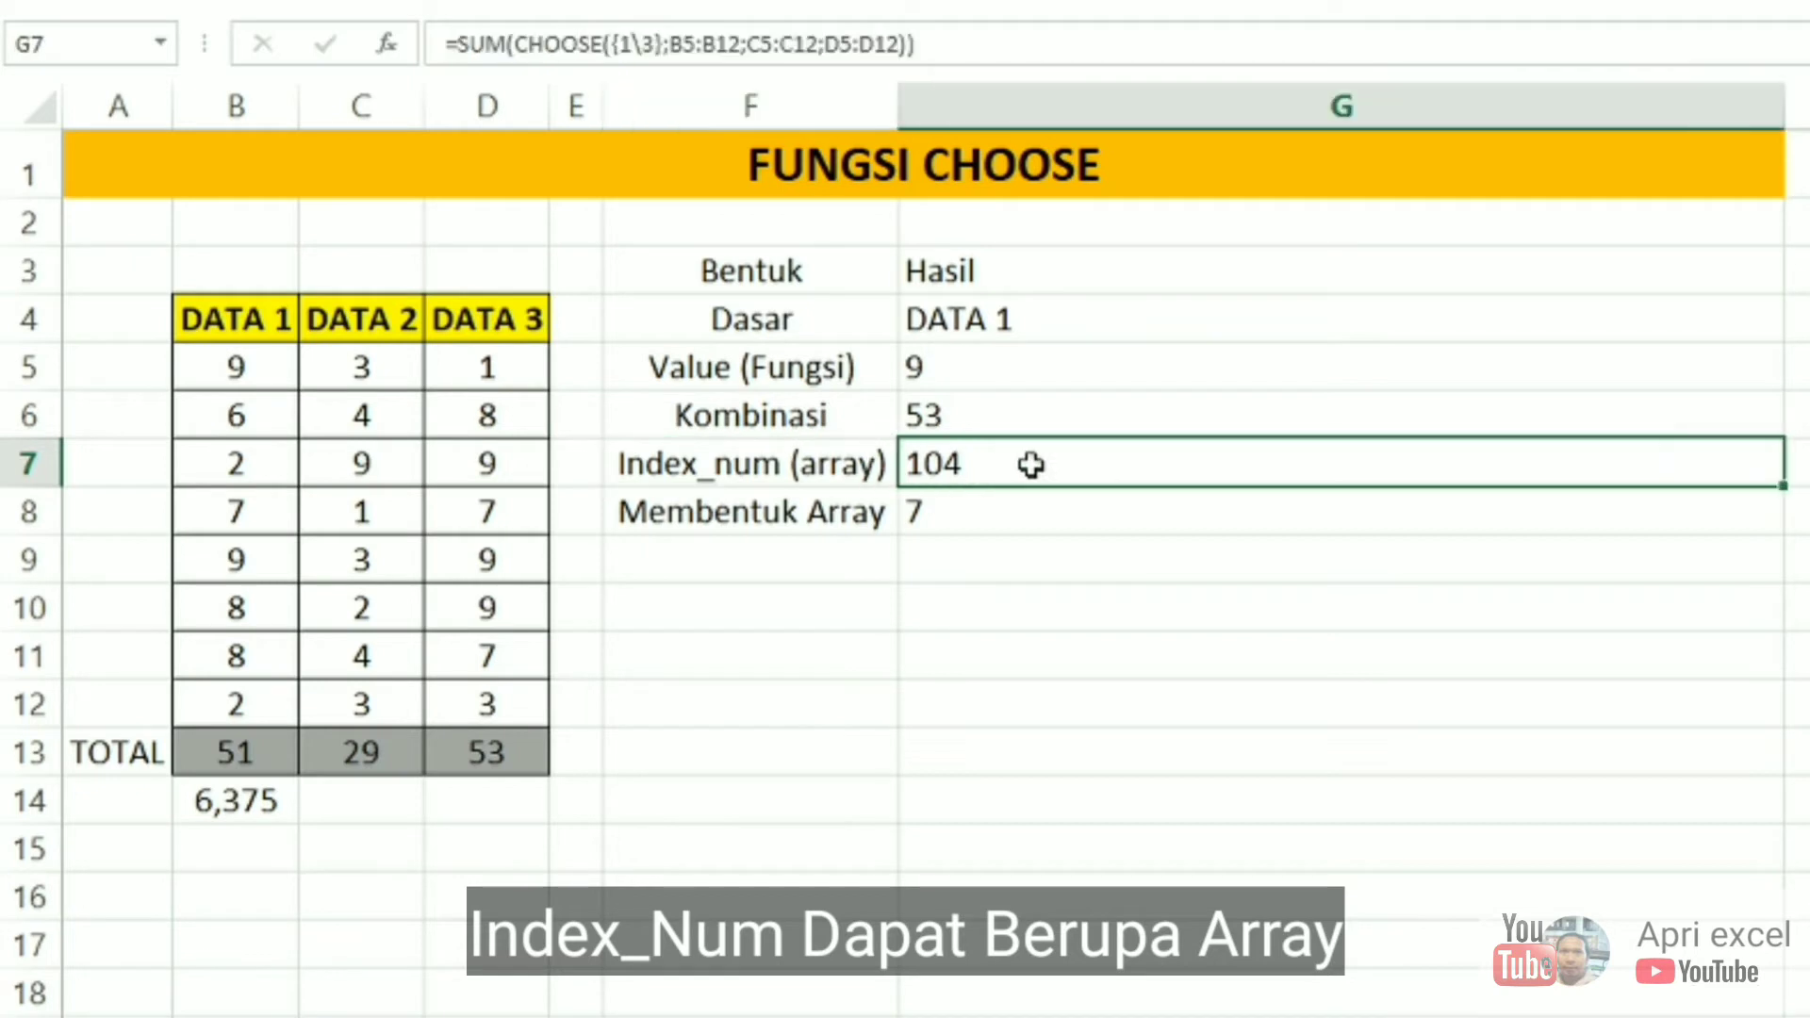
double_click(1031, 464)
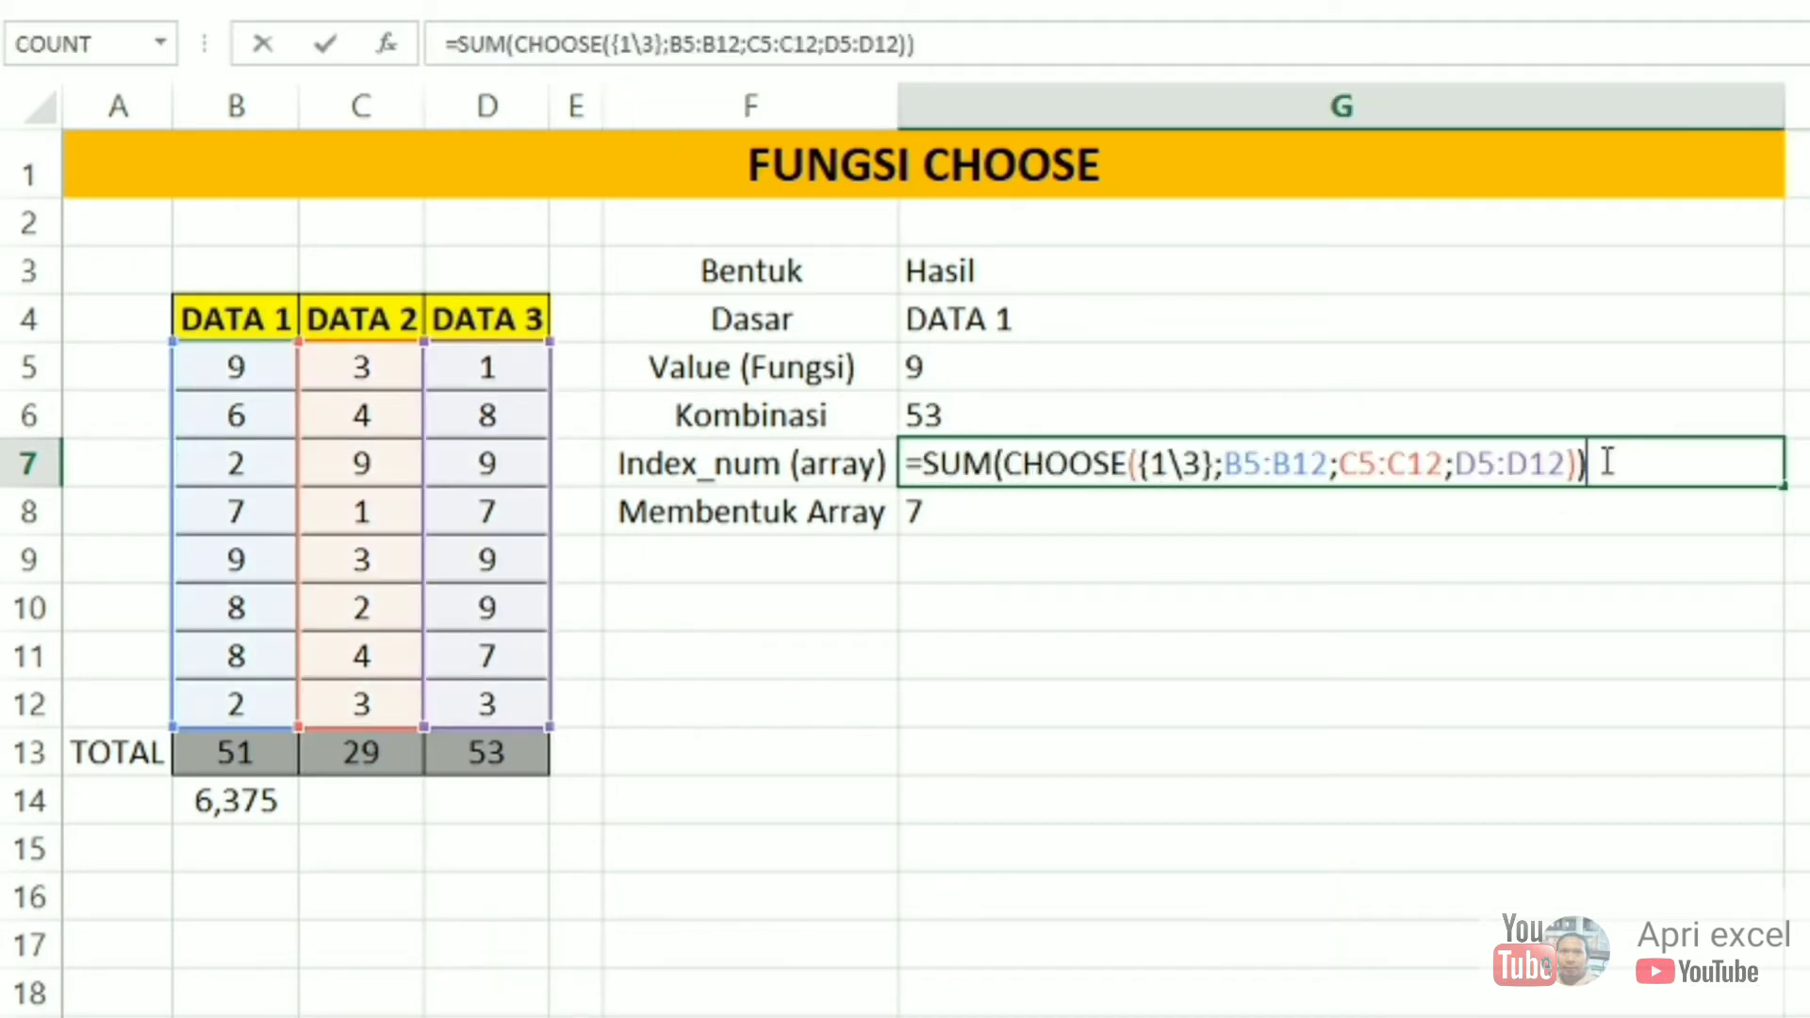
left_click(1278, 465)
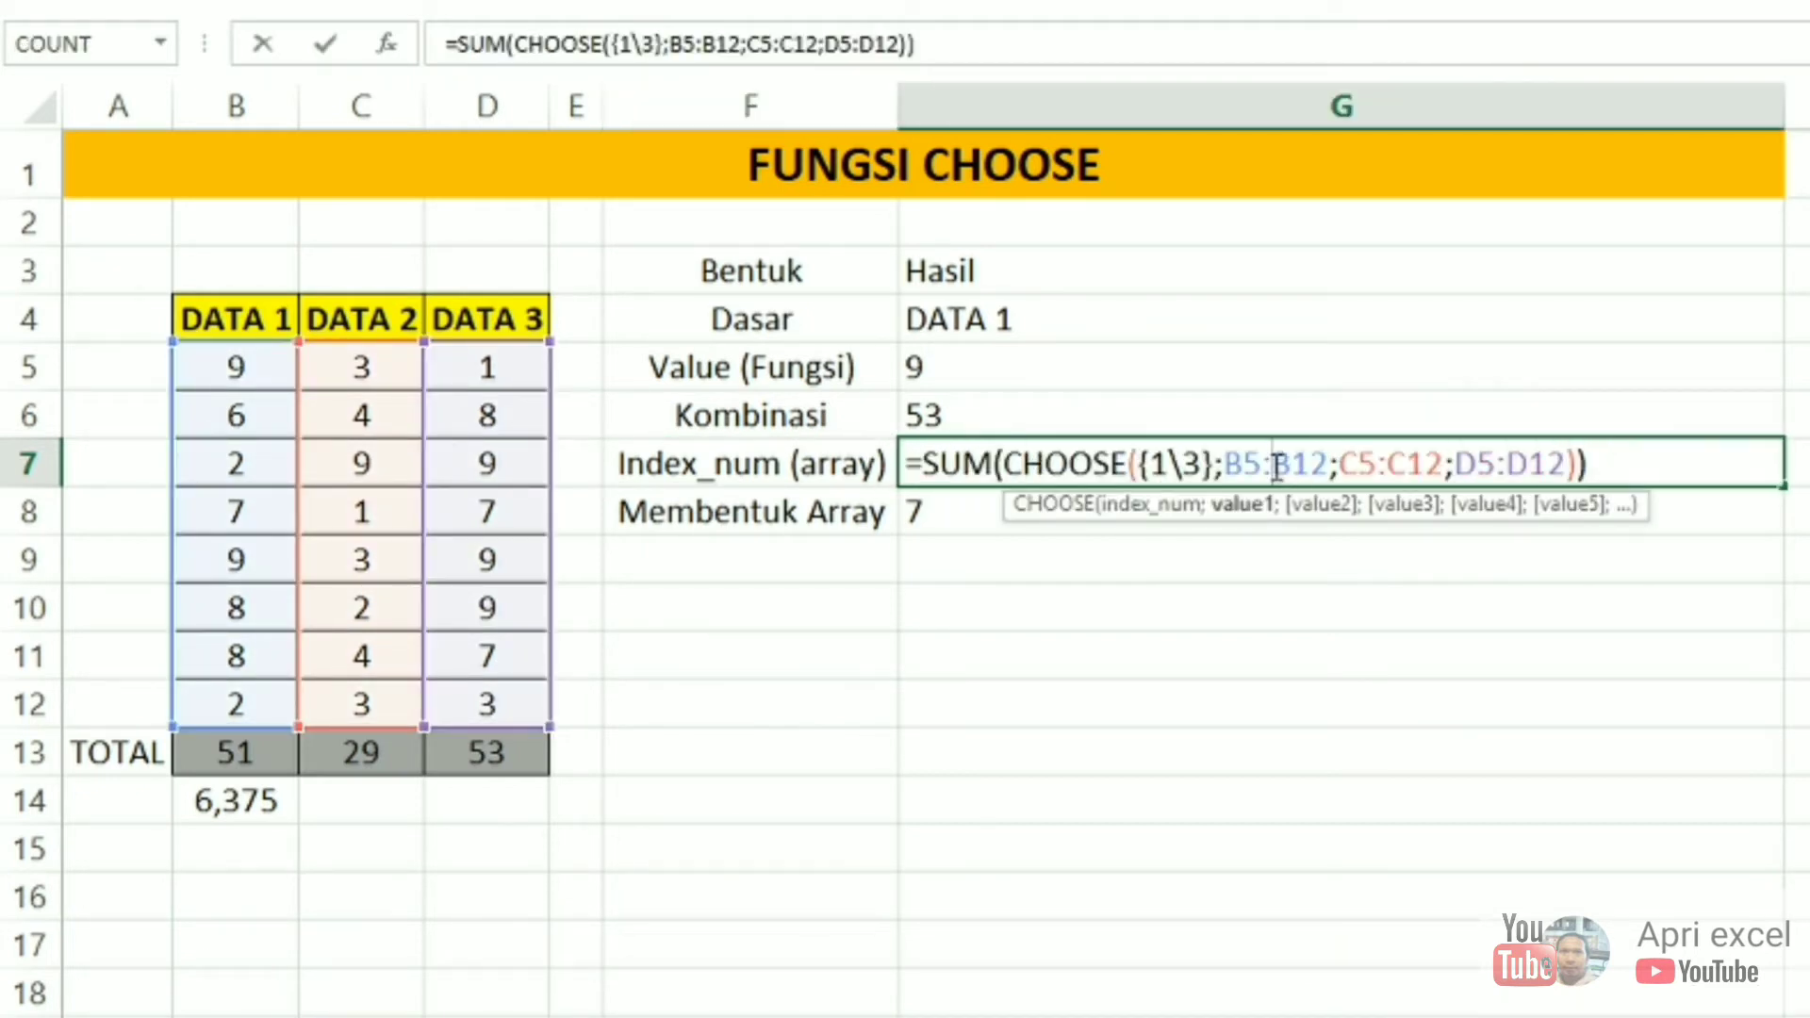
left_click(1243, 507)
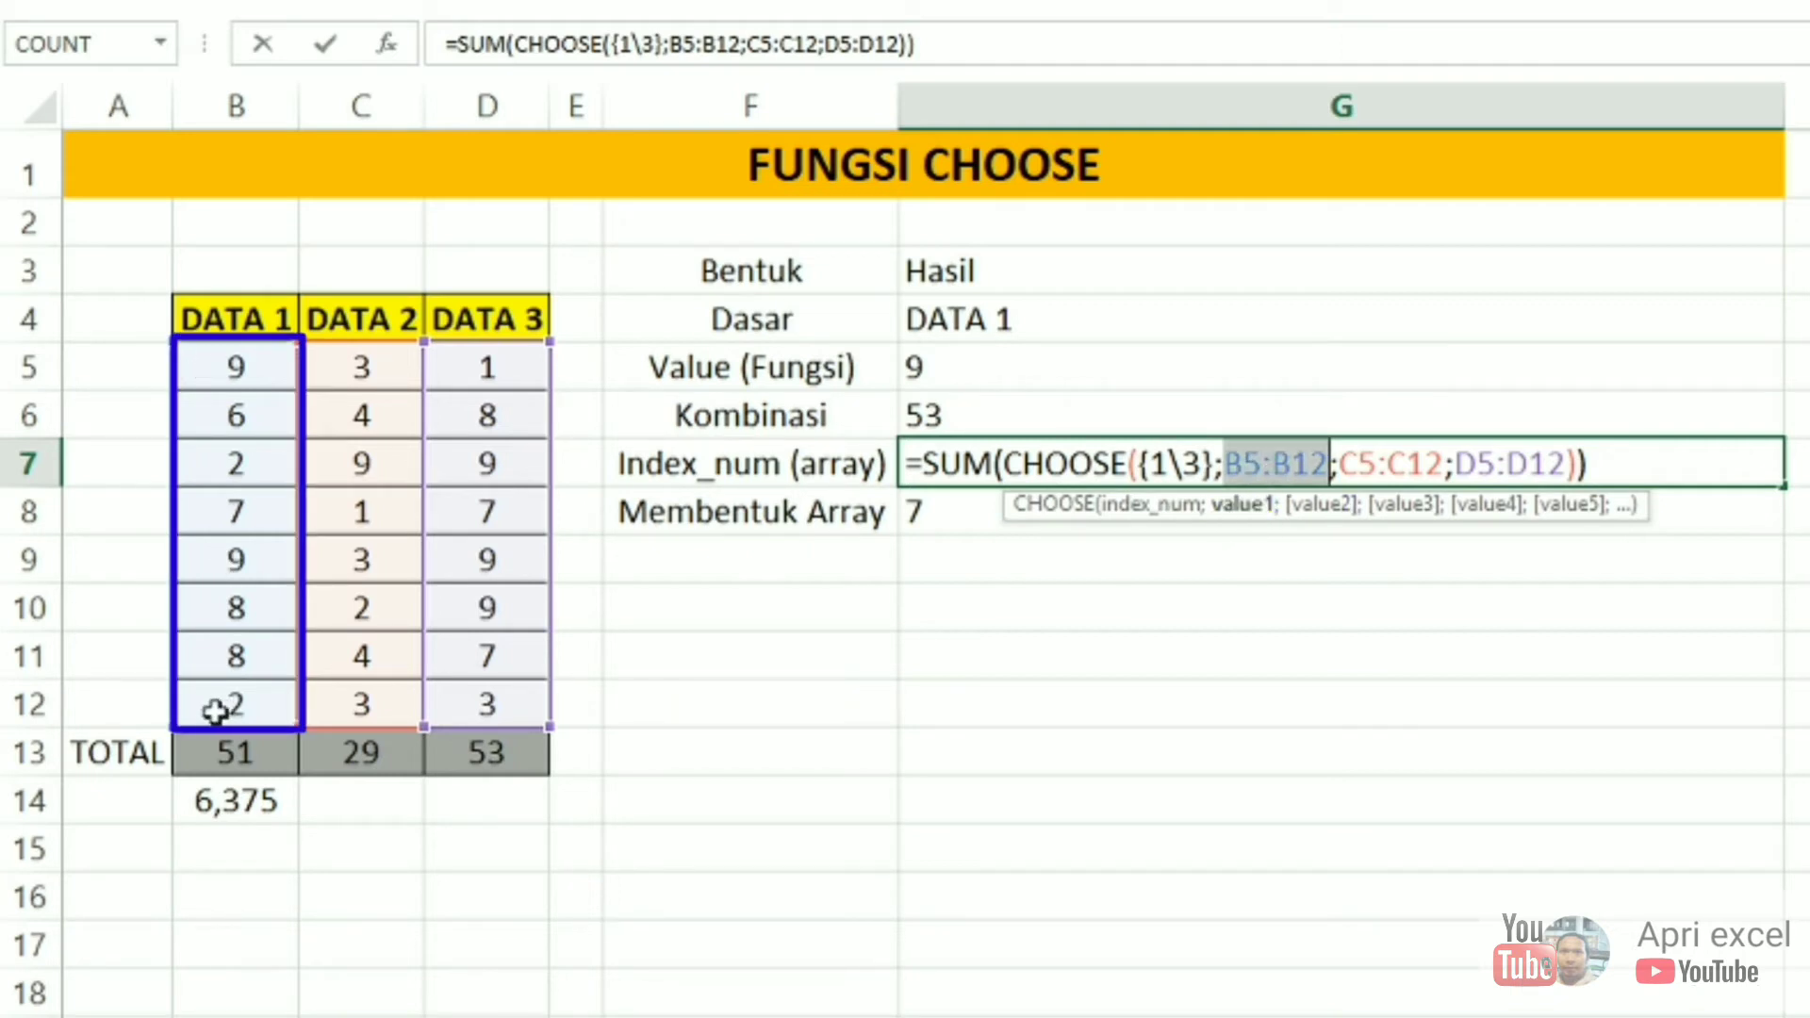
left_click(1319, 509)
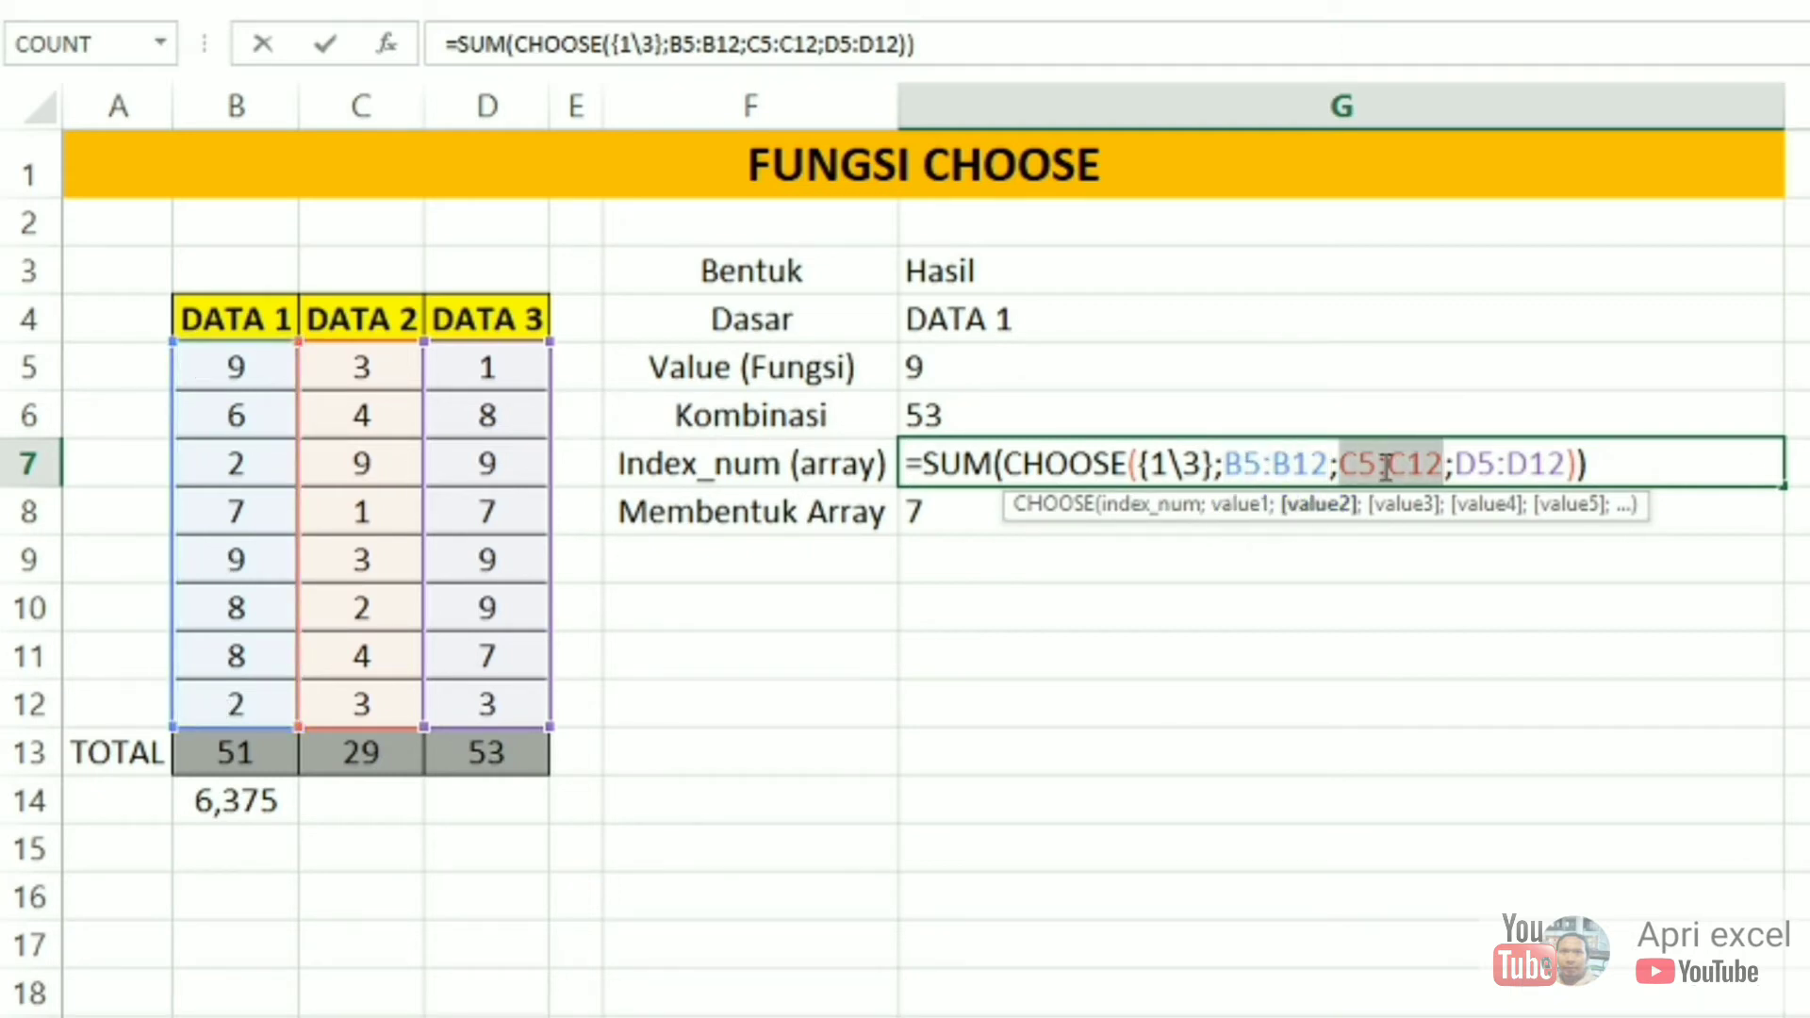
left_click(1395, 509)
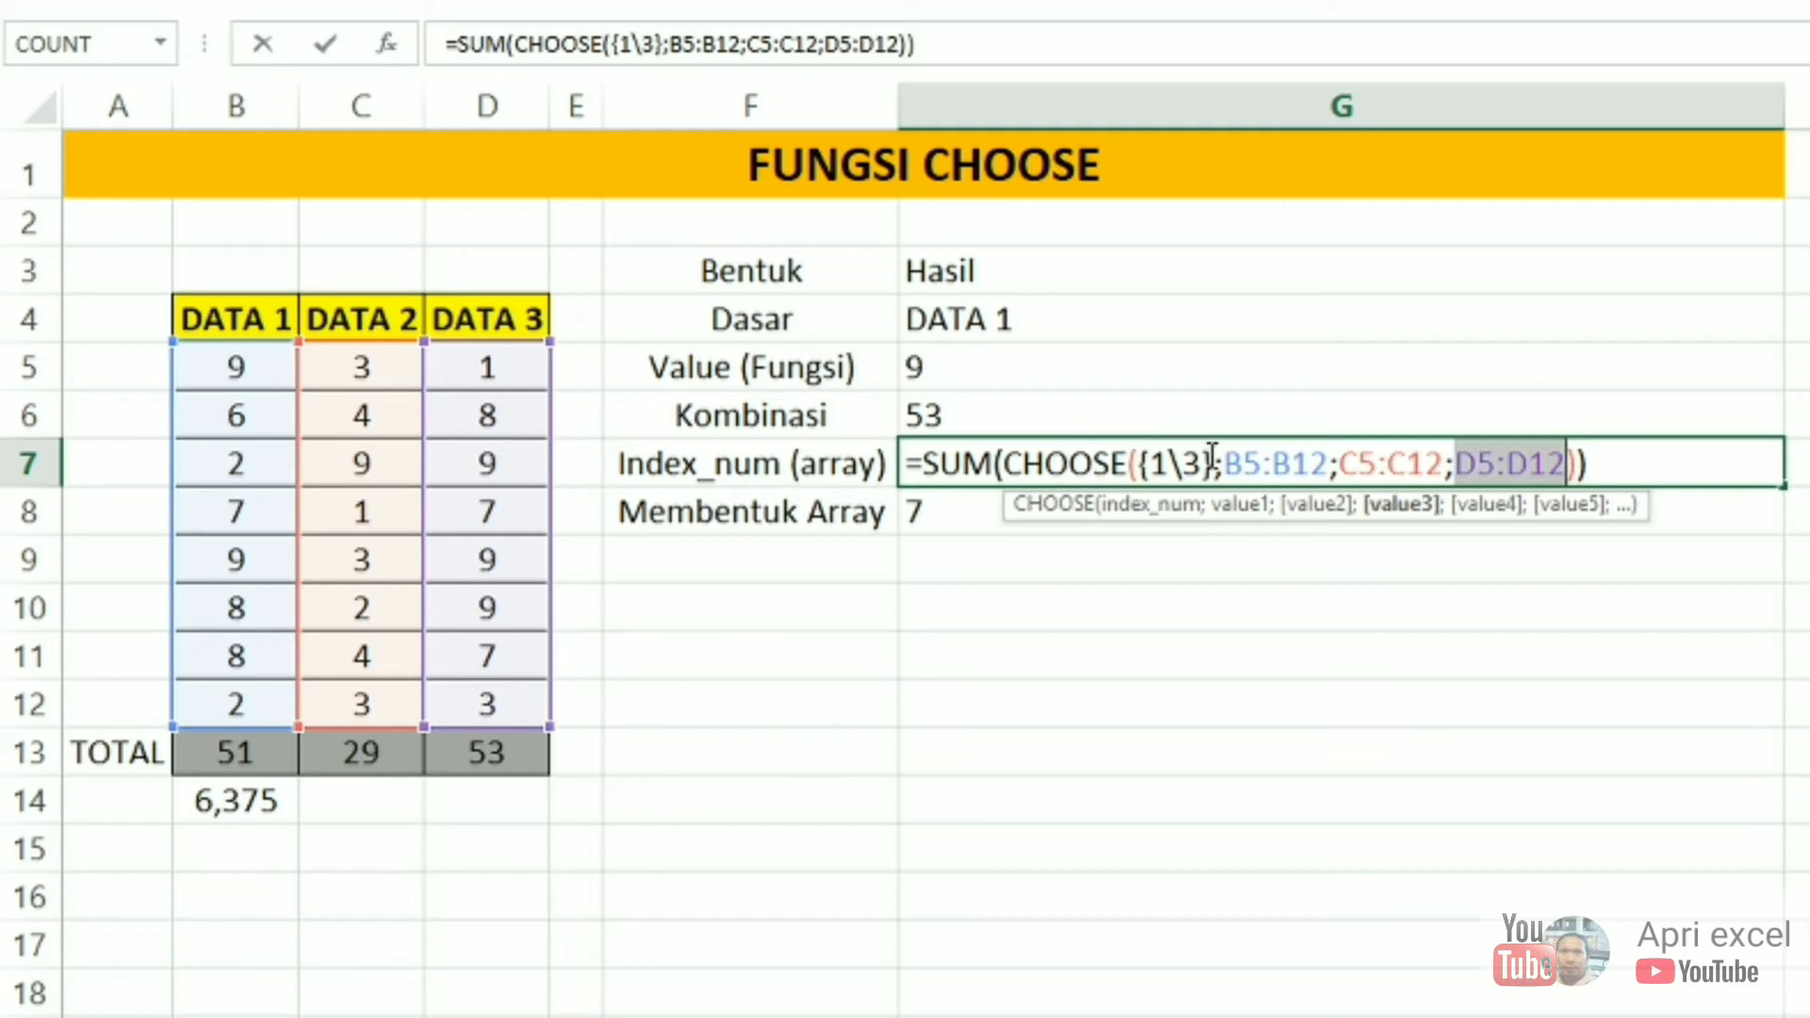
left_click(1154, 460)
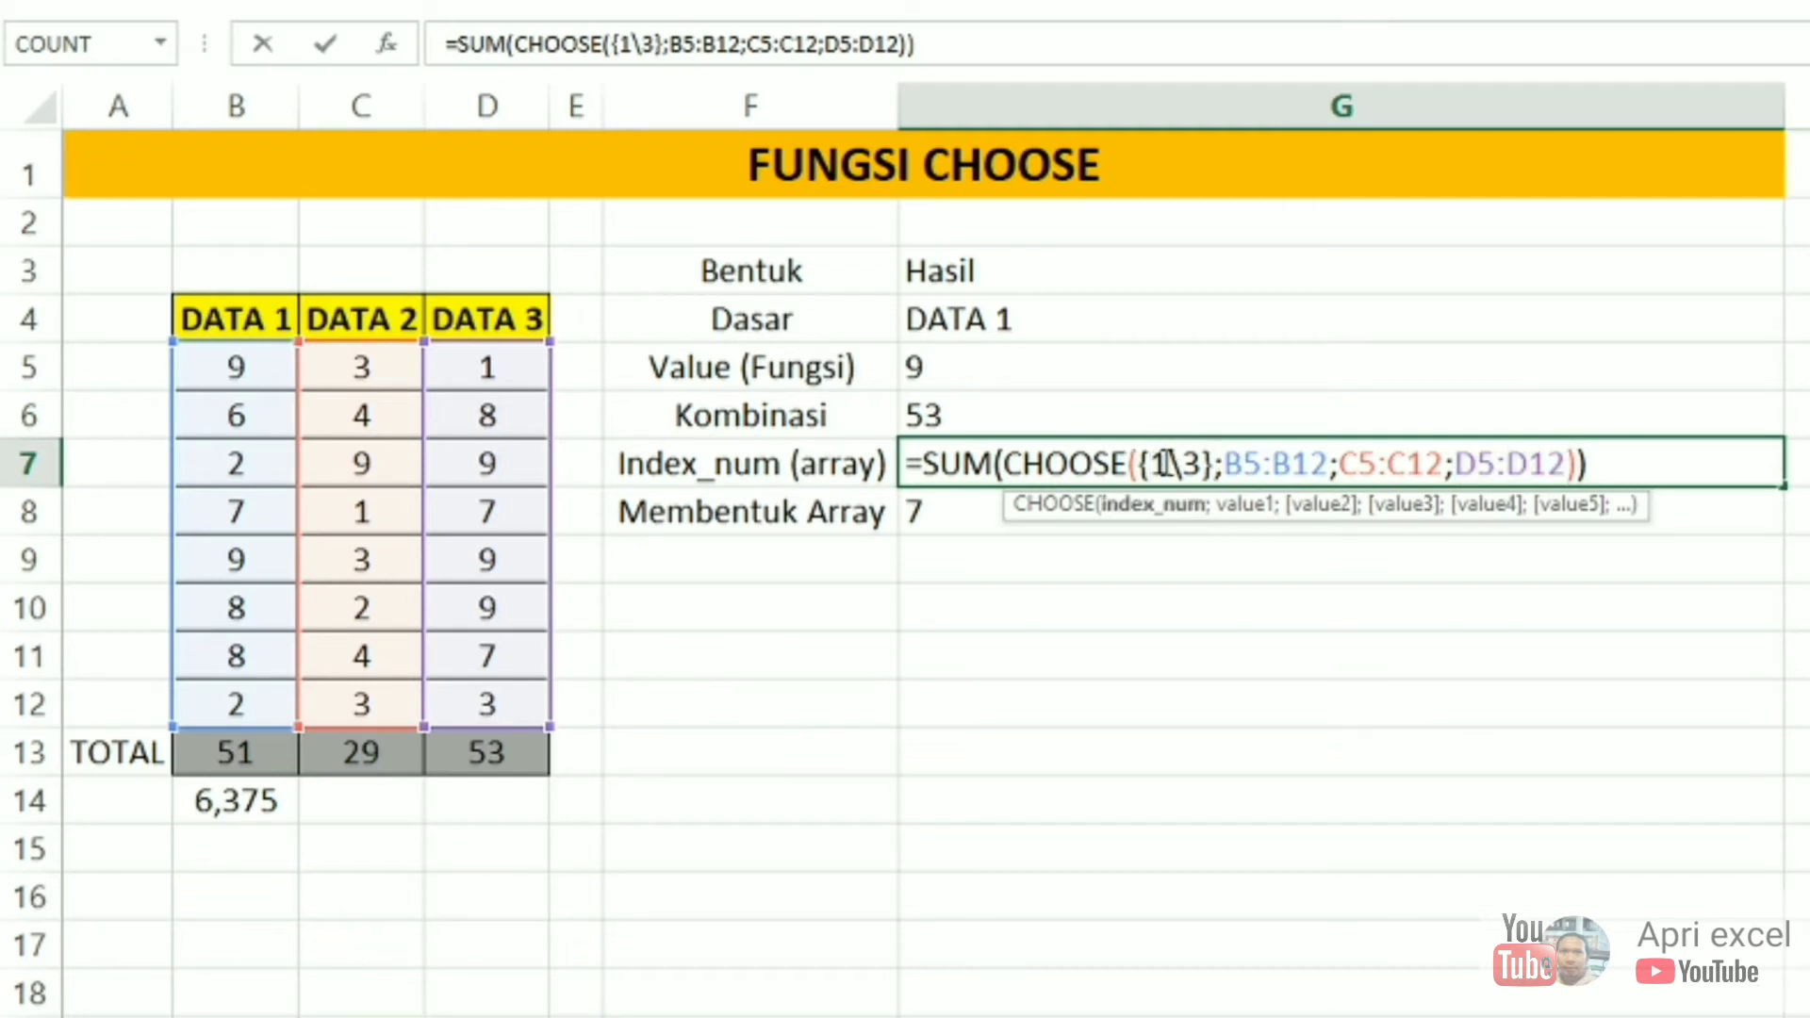
left_click(1247, 504)
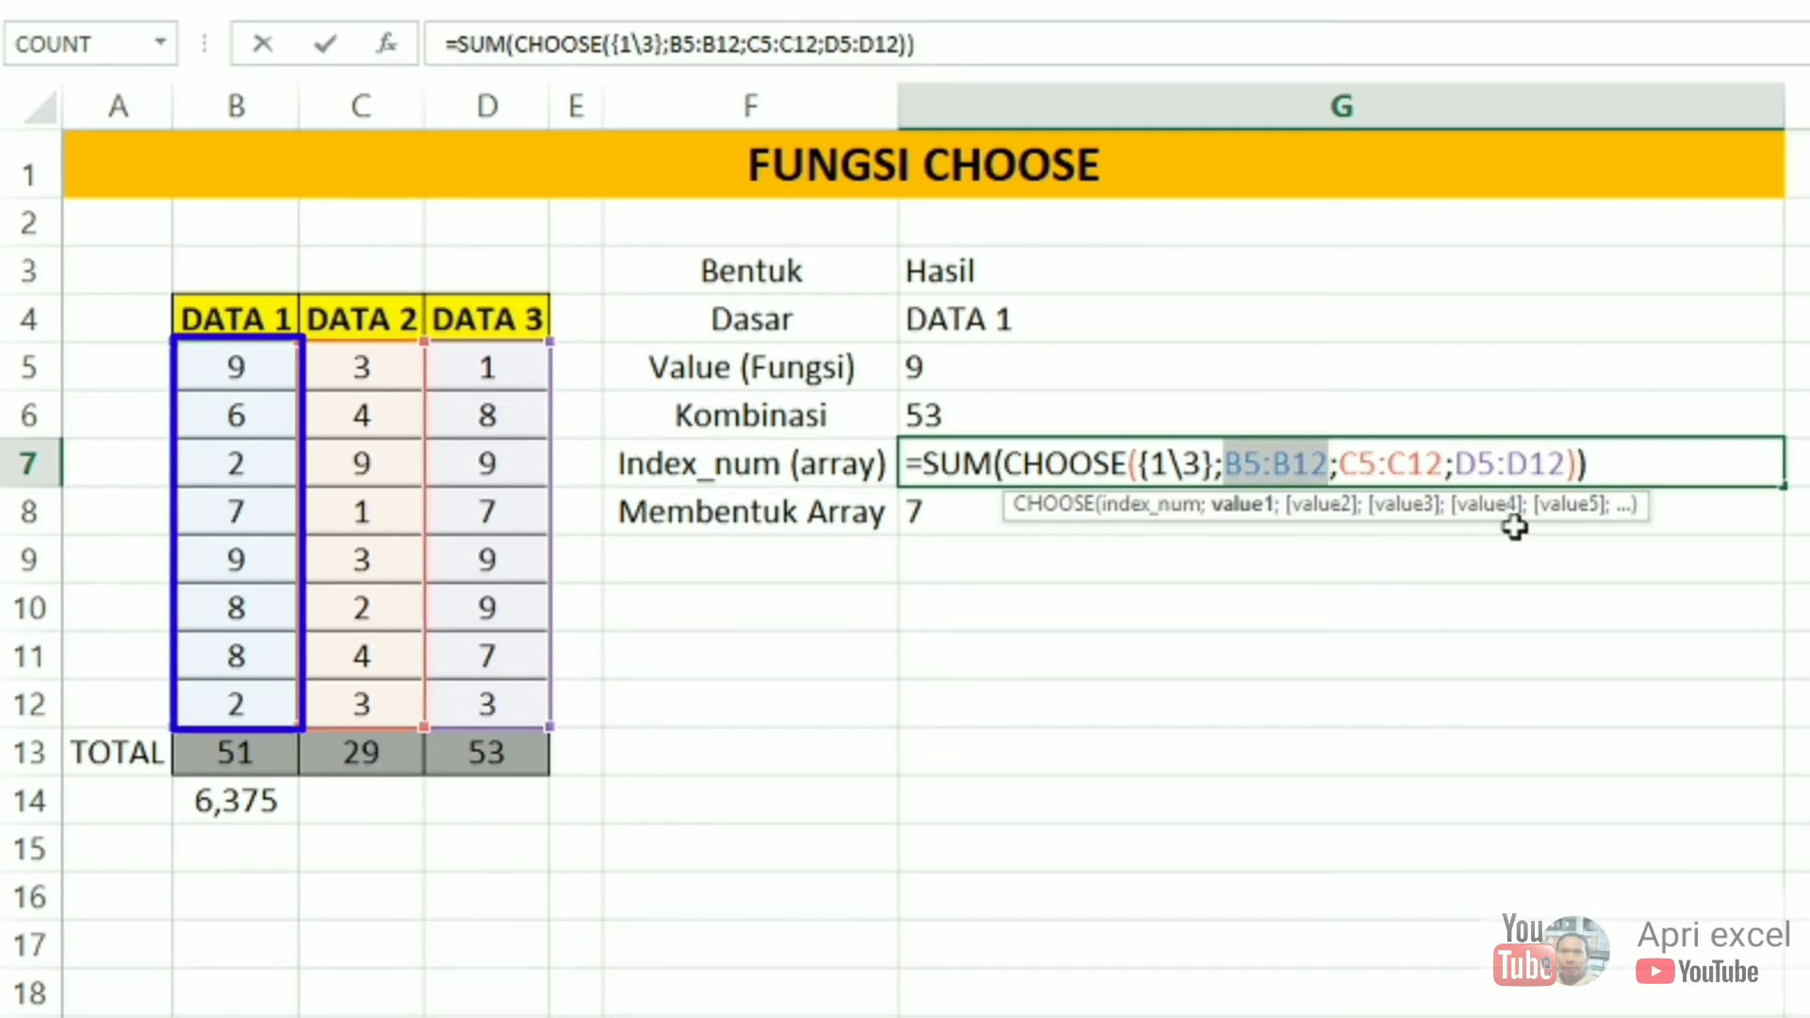
left_click(1384, 509)
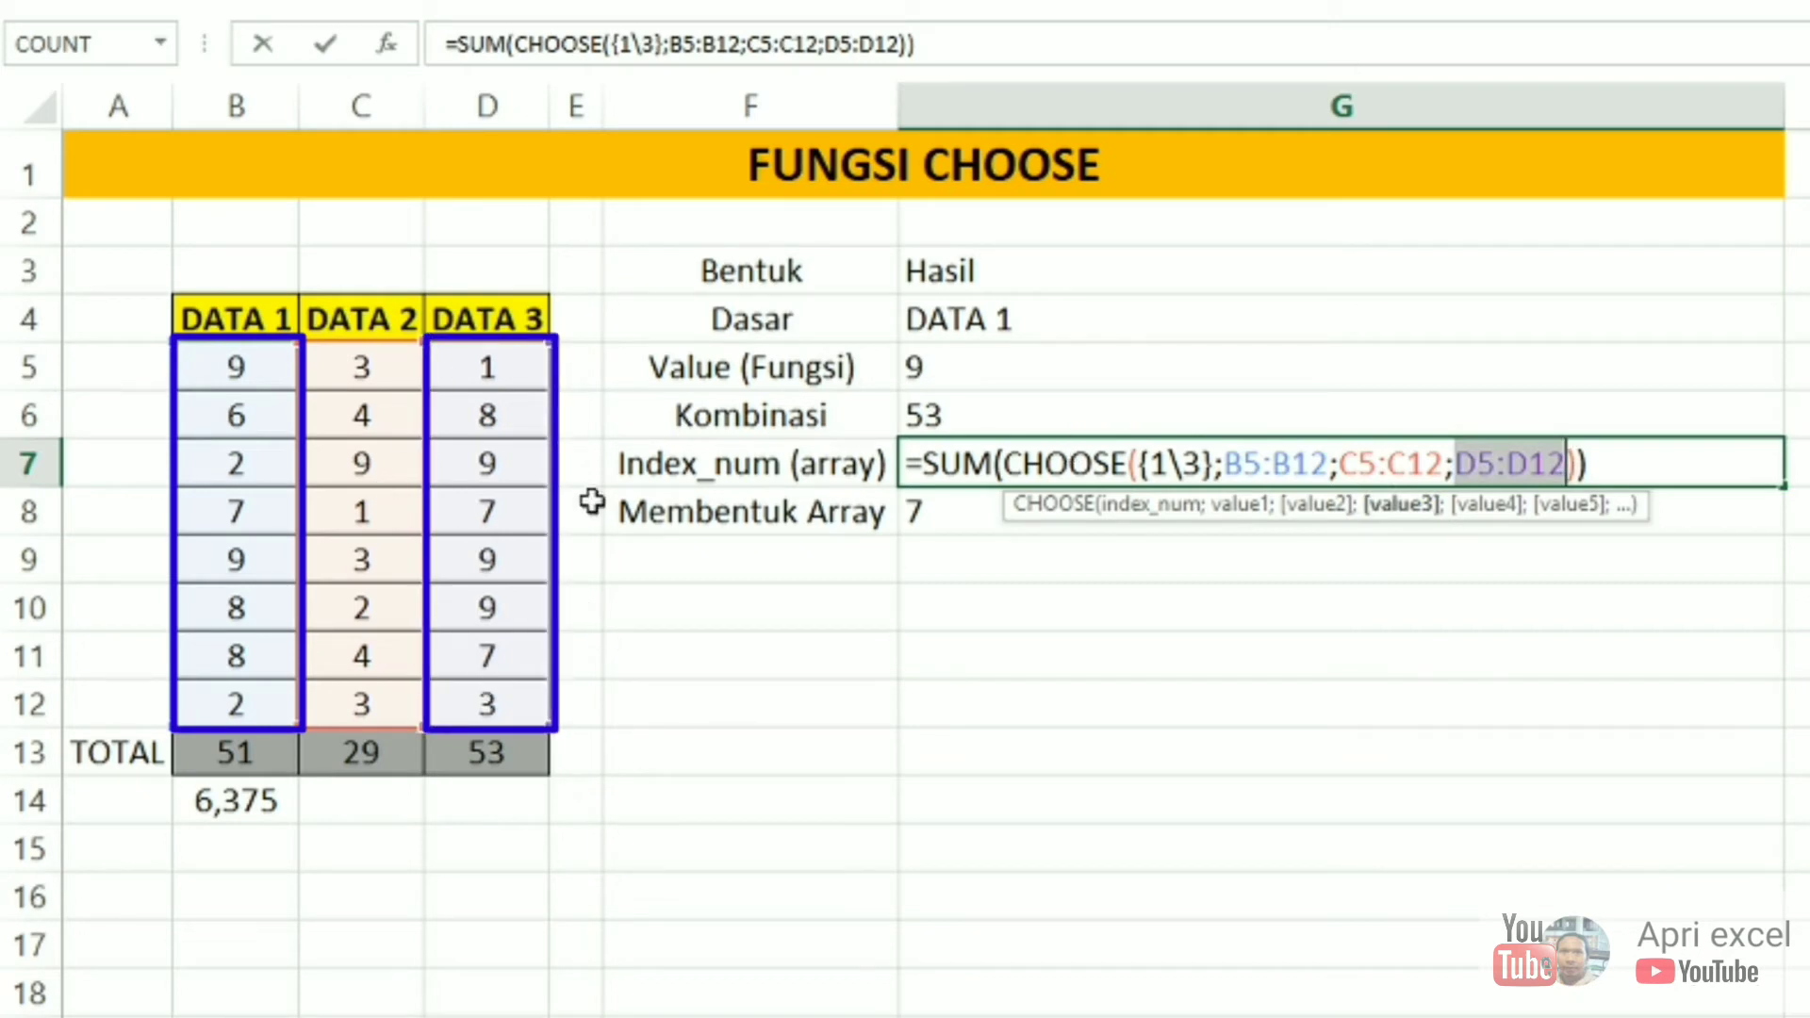
key("Return")
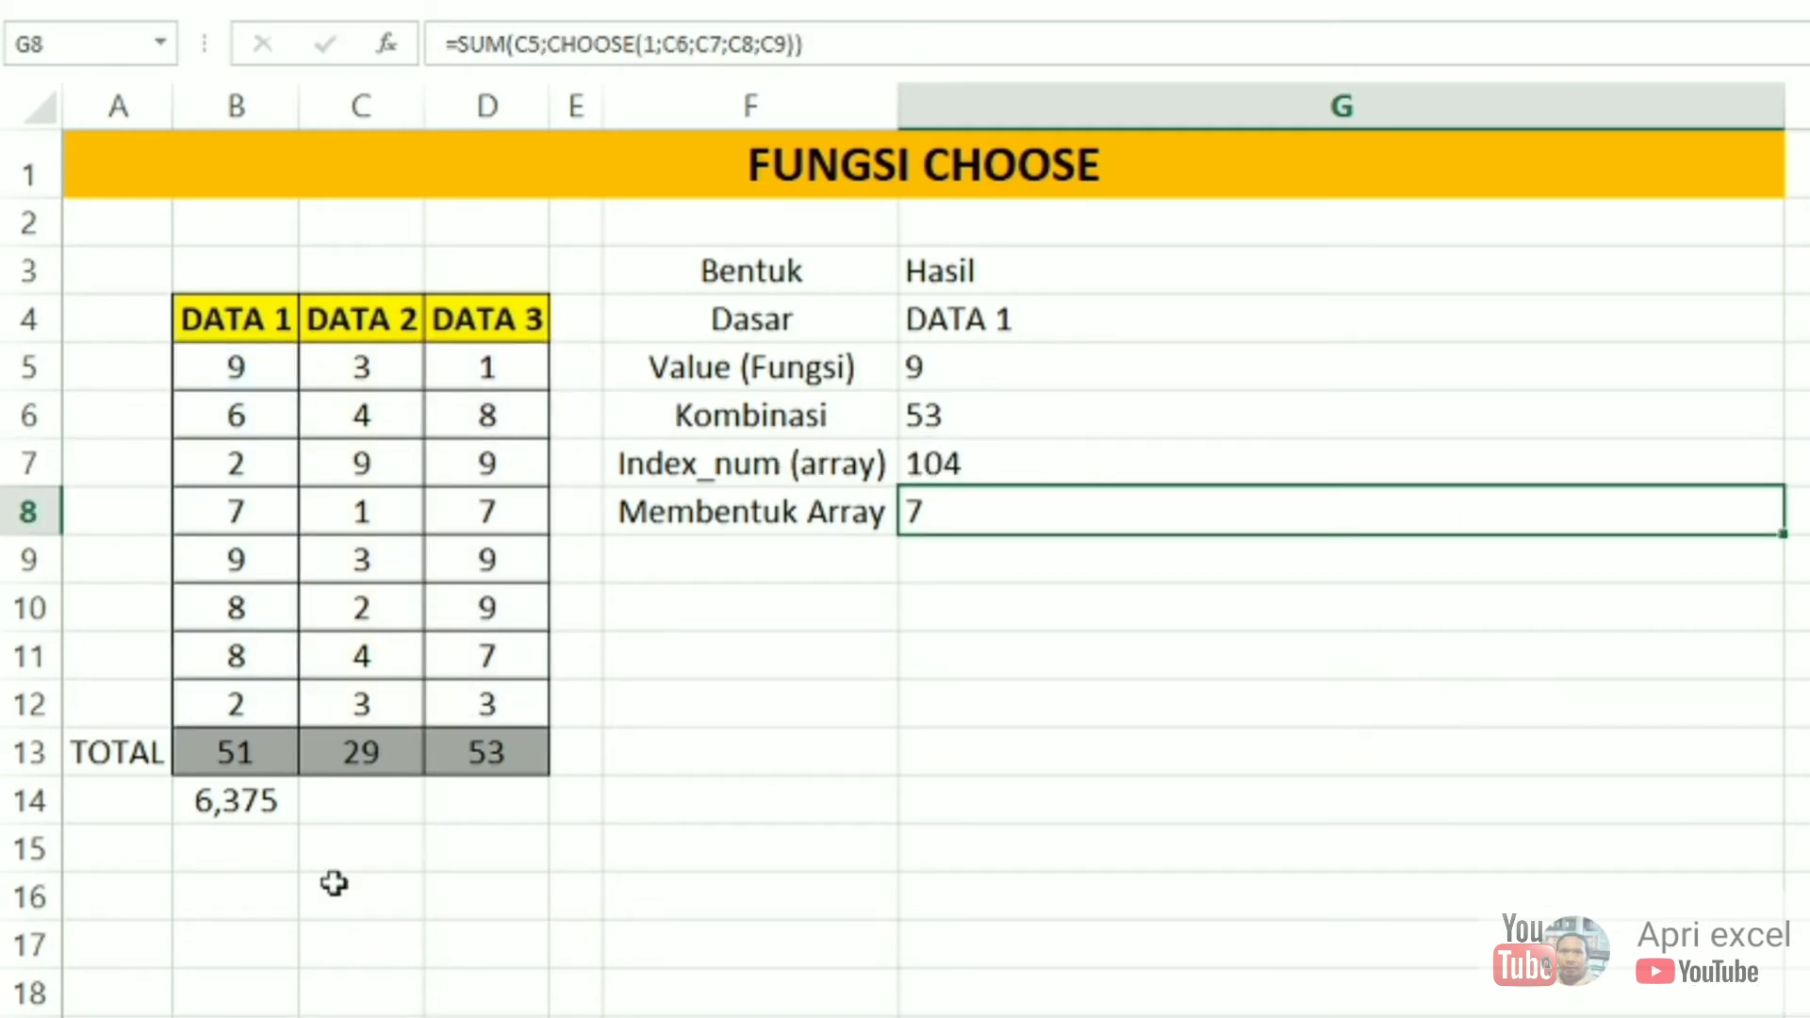
Enter =B13+D13 in B16 to add the DATA 1 and DATA 3 totals as a check on G7.
left_click(274, 877)
type("=")
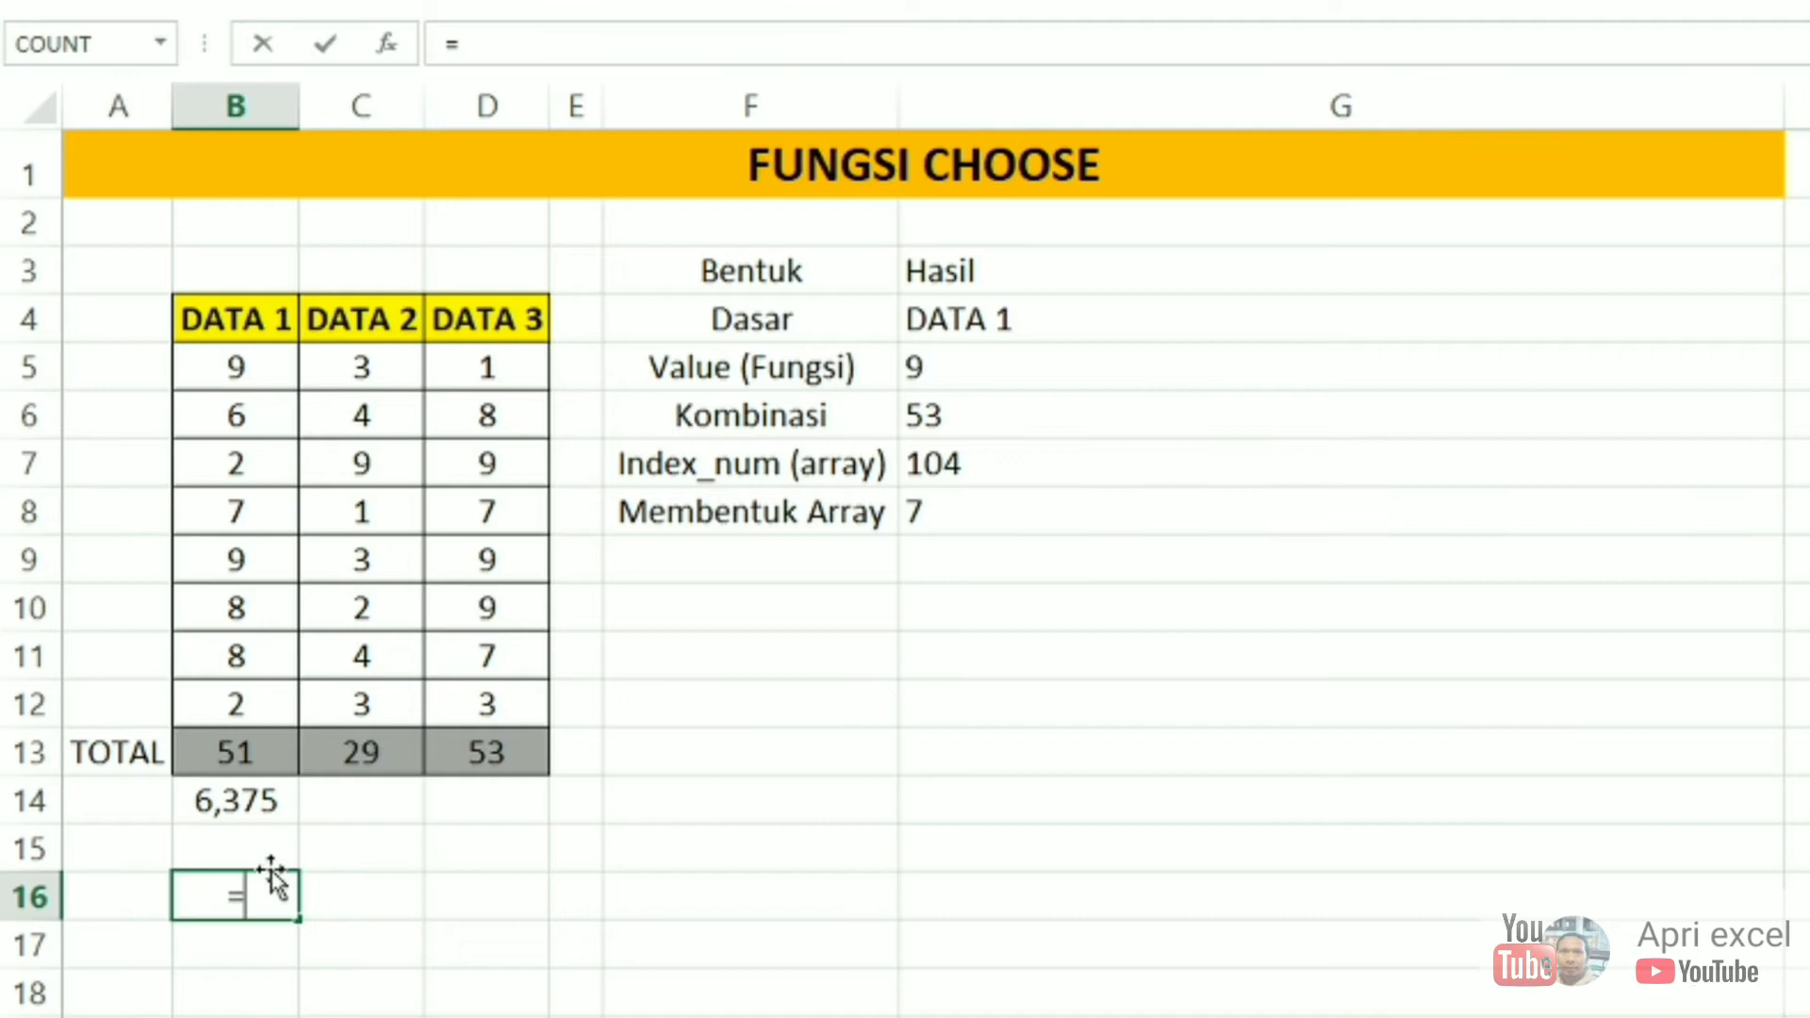
left_click(236, 759)
type("+")
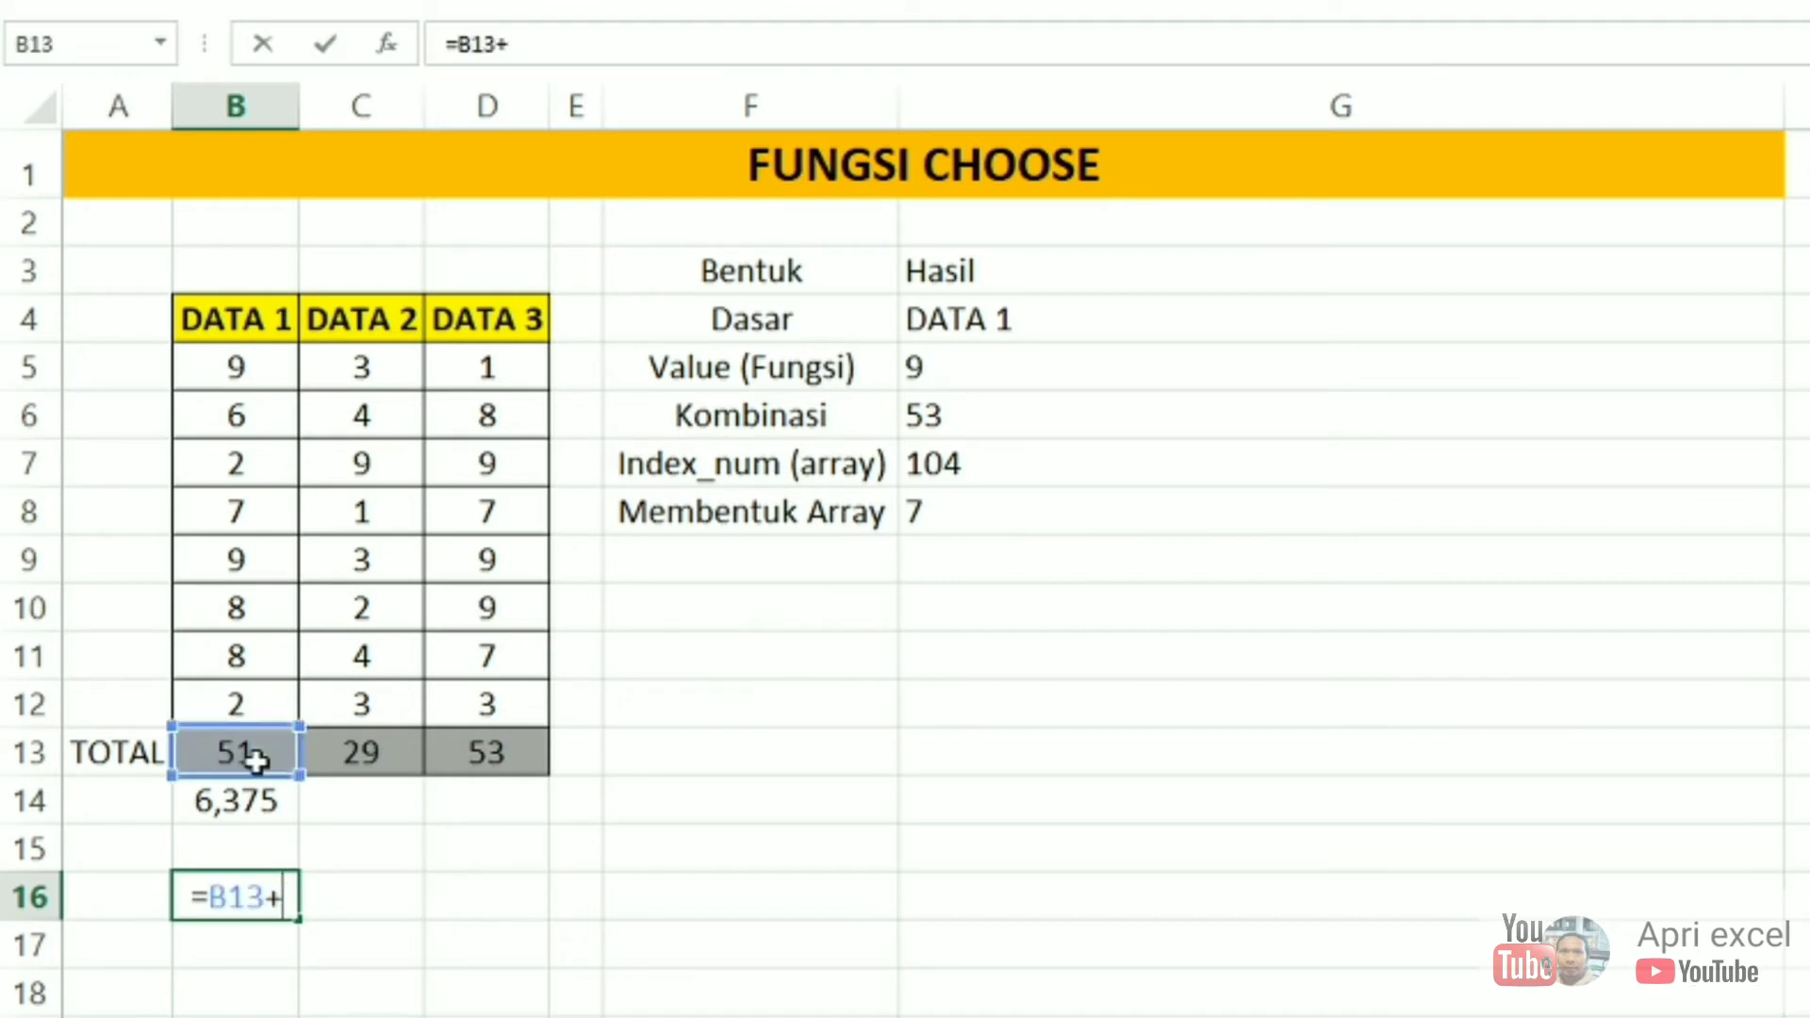
left_click(473, 760)
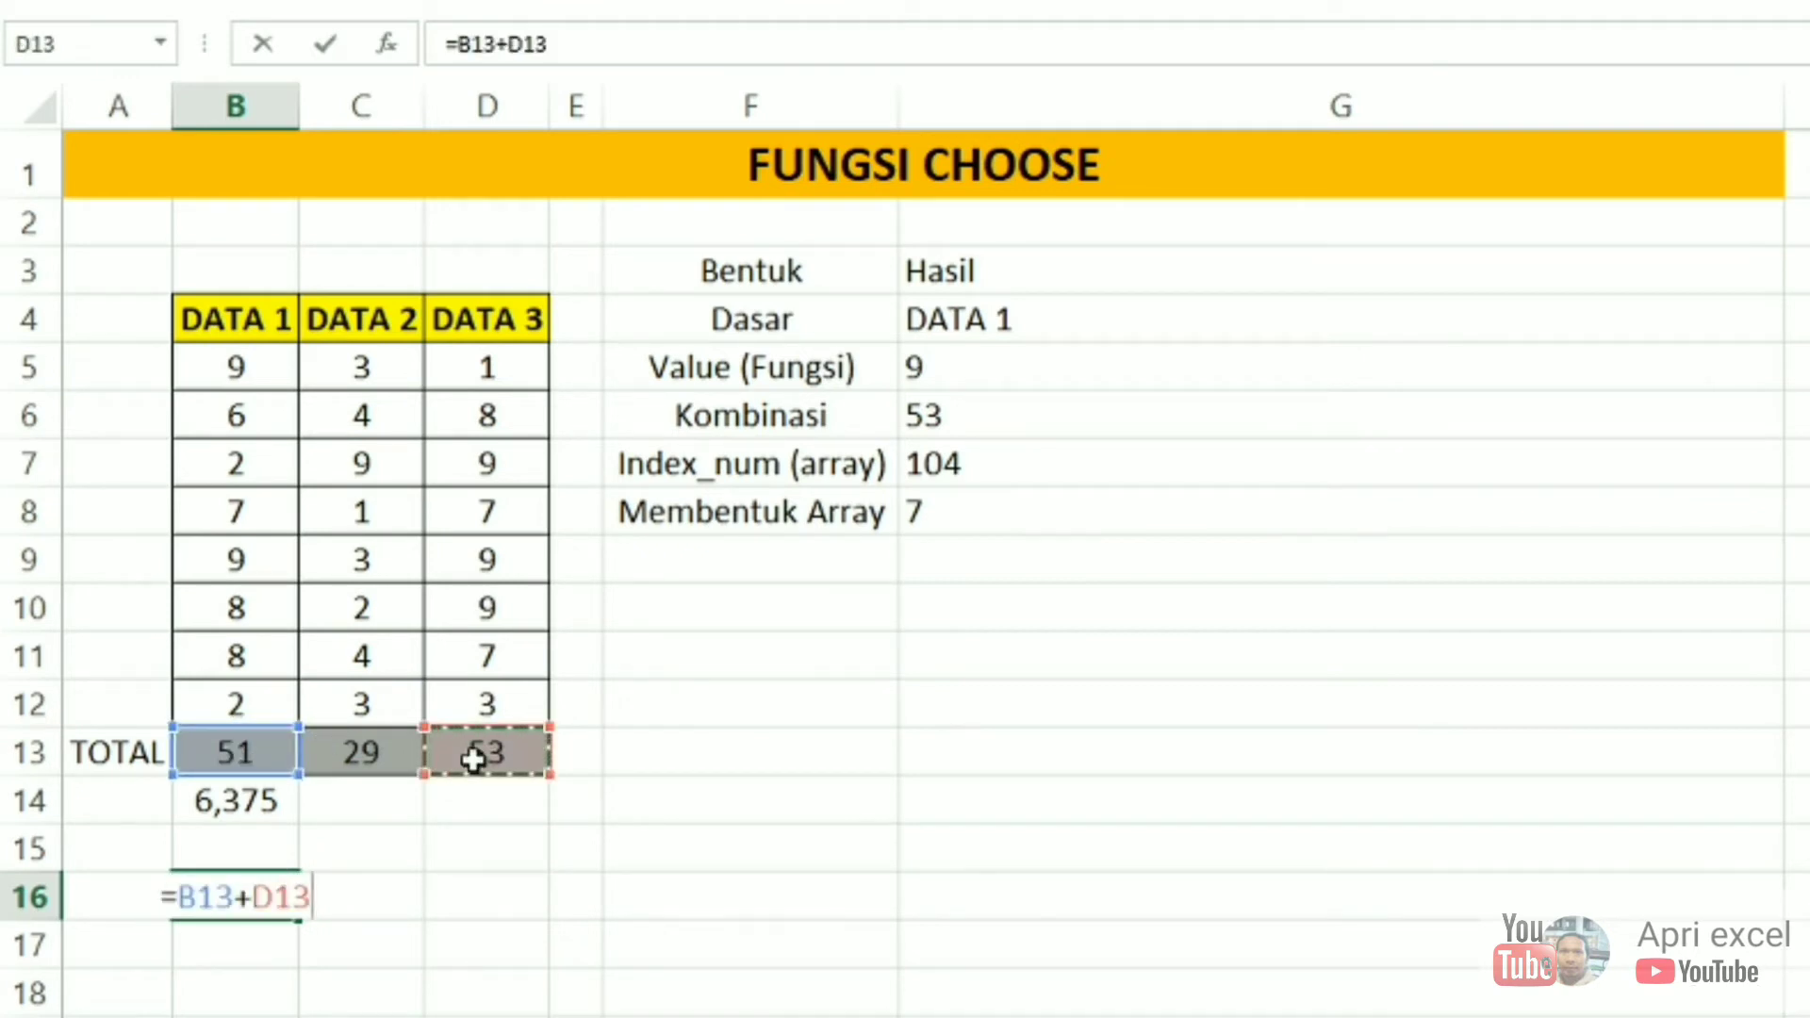
key("ctrl+Return")
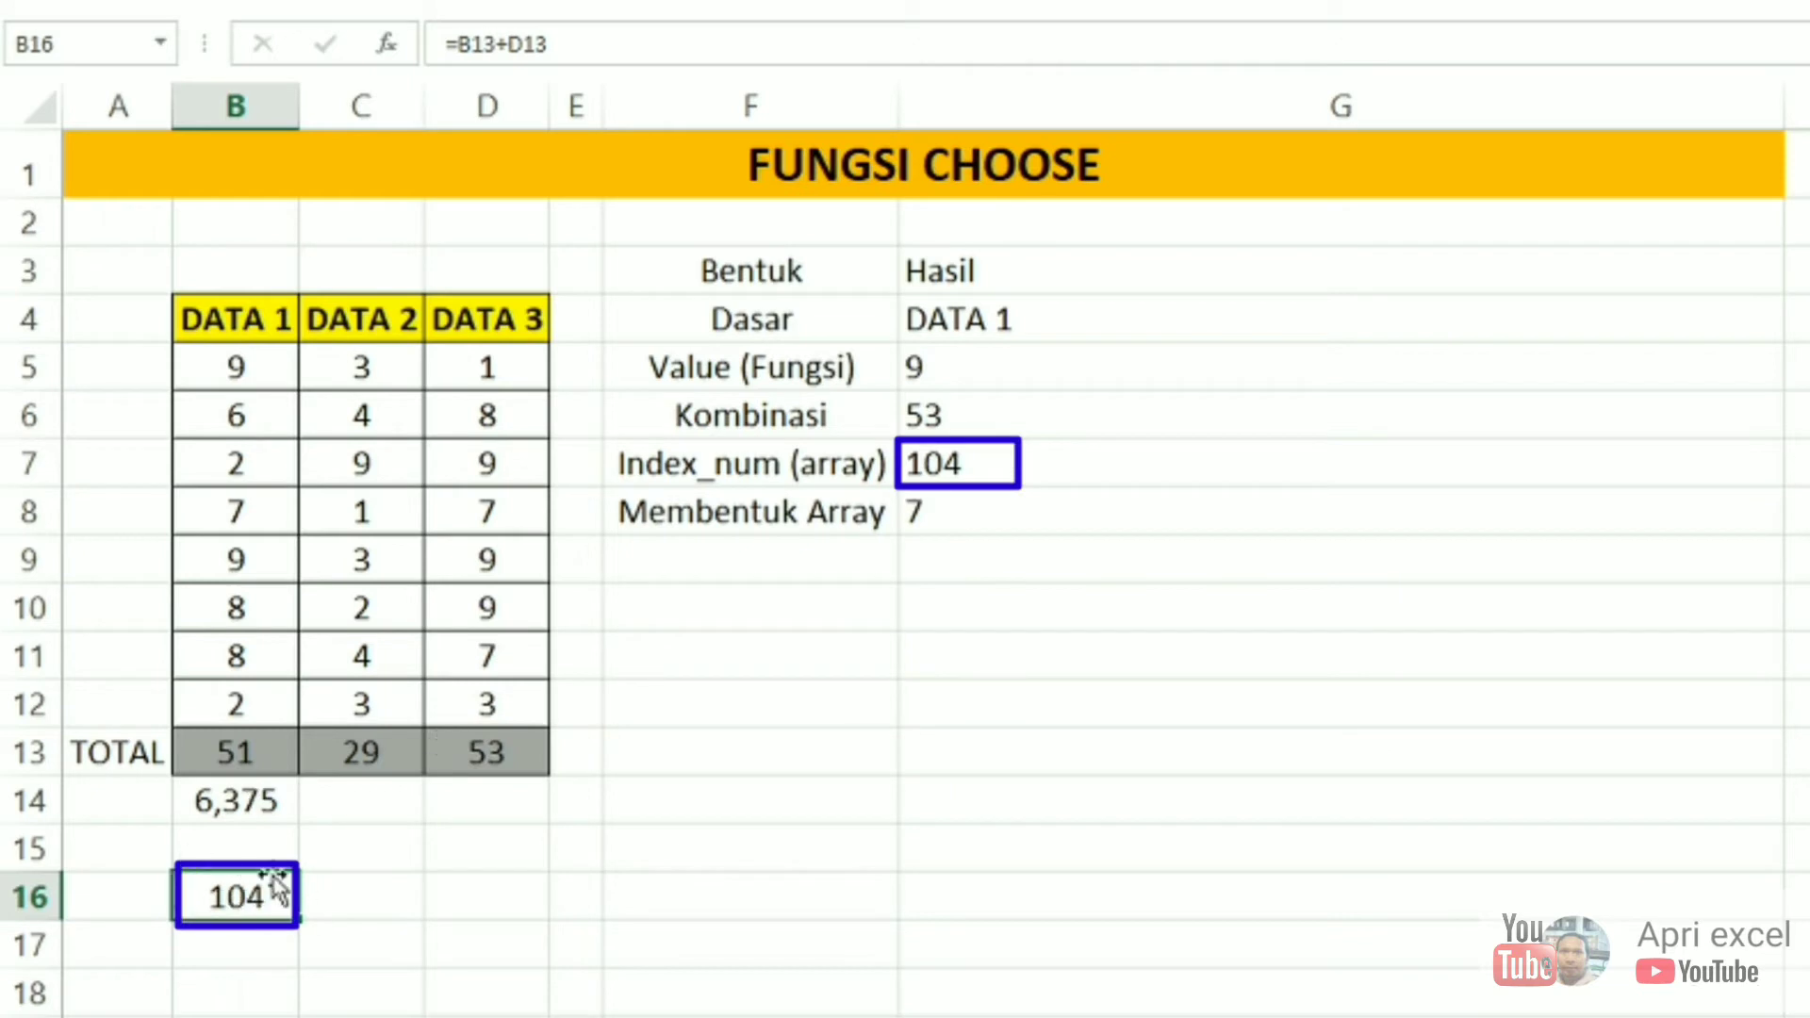
Examine the C5 argument, index 1 and value1 reference C6 in G8's Membentuk Array SUM and CHOOSE formula.
left_click(776, 518)
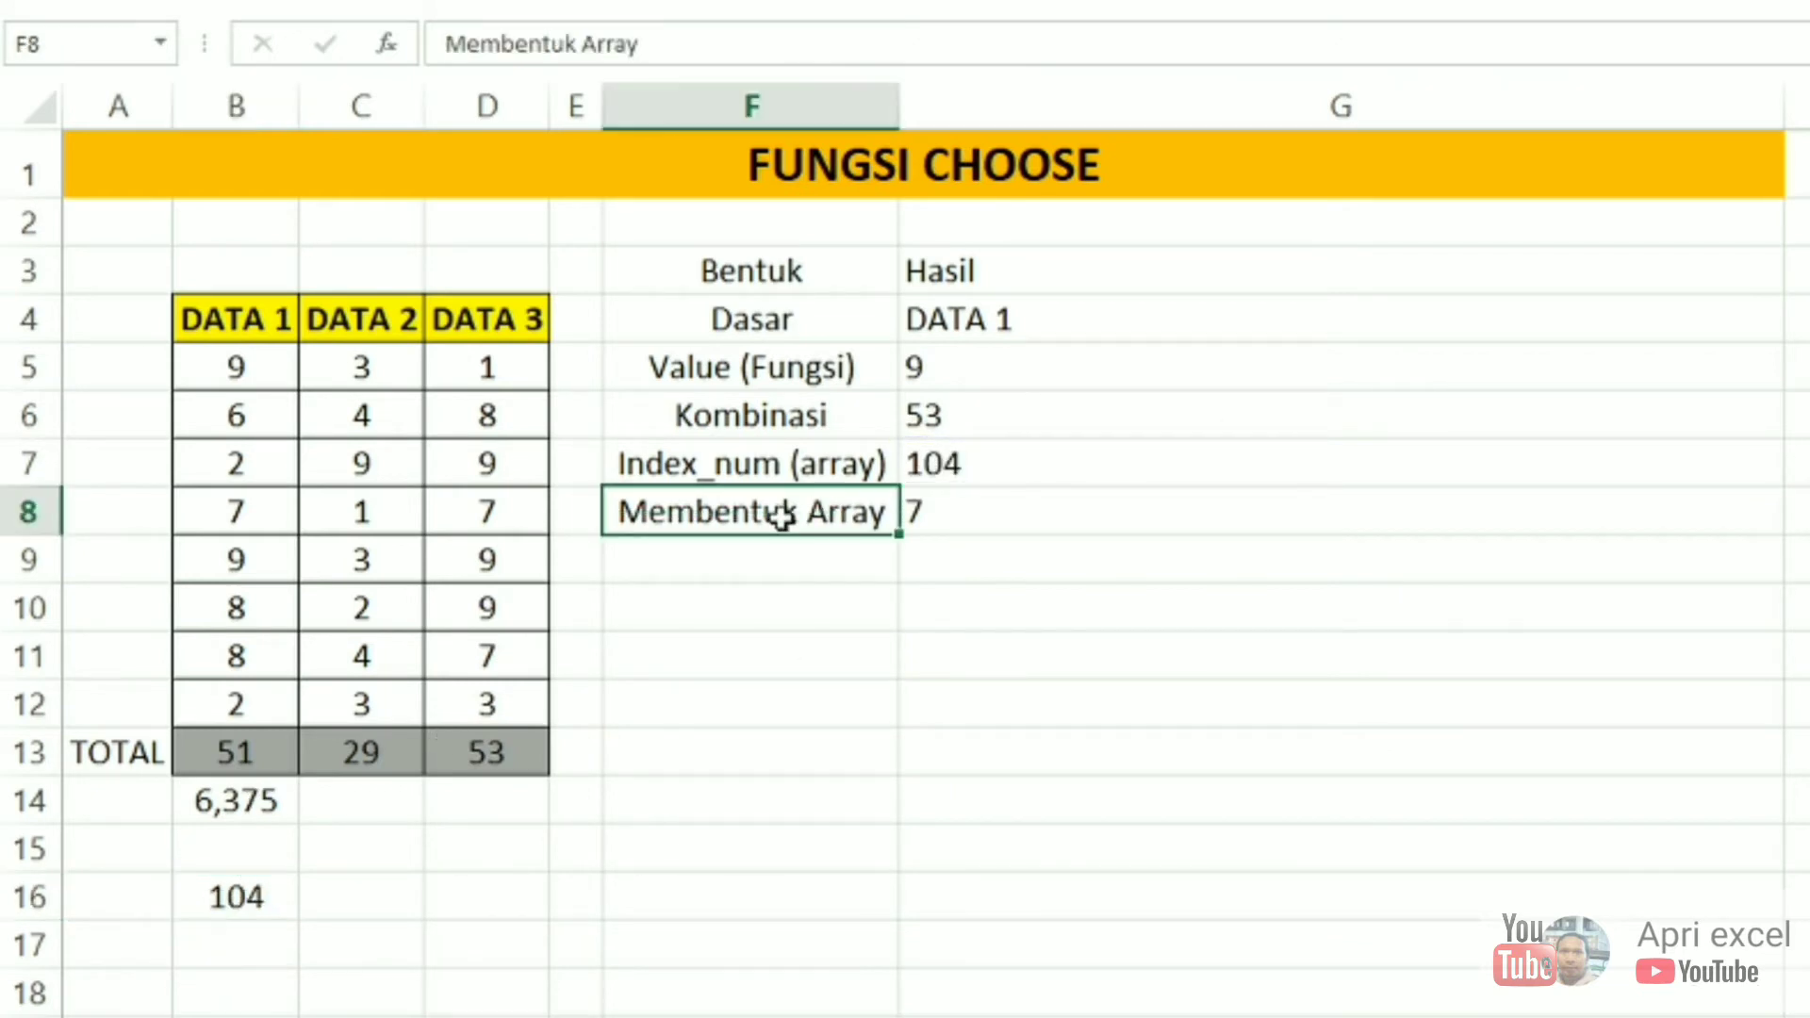
left_click(954, 508)
double_click(954, 505)
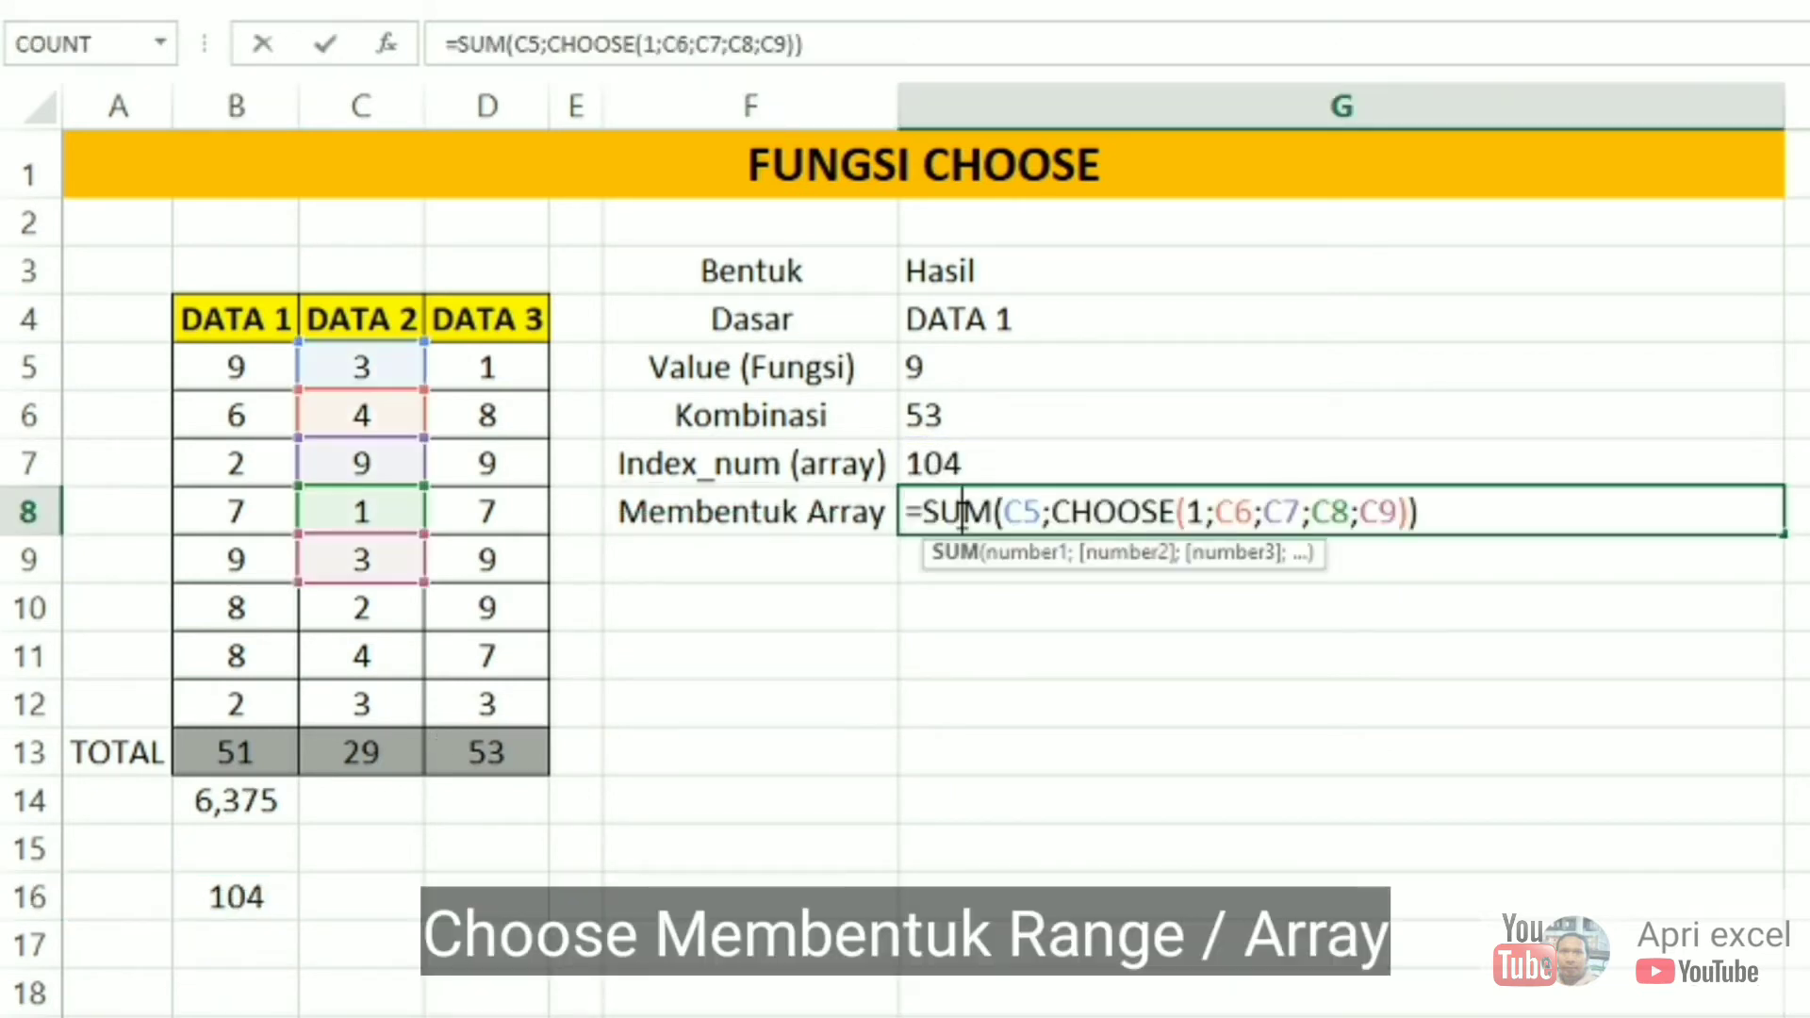
left_click(1007, 516)
left_click_drag(1006, 511, 1043, 504)
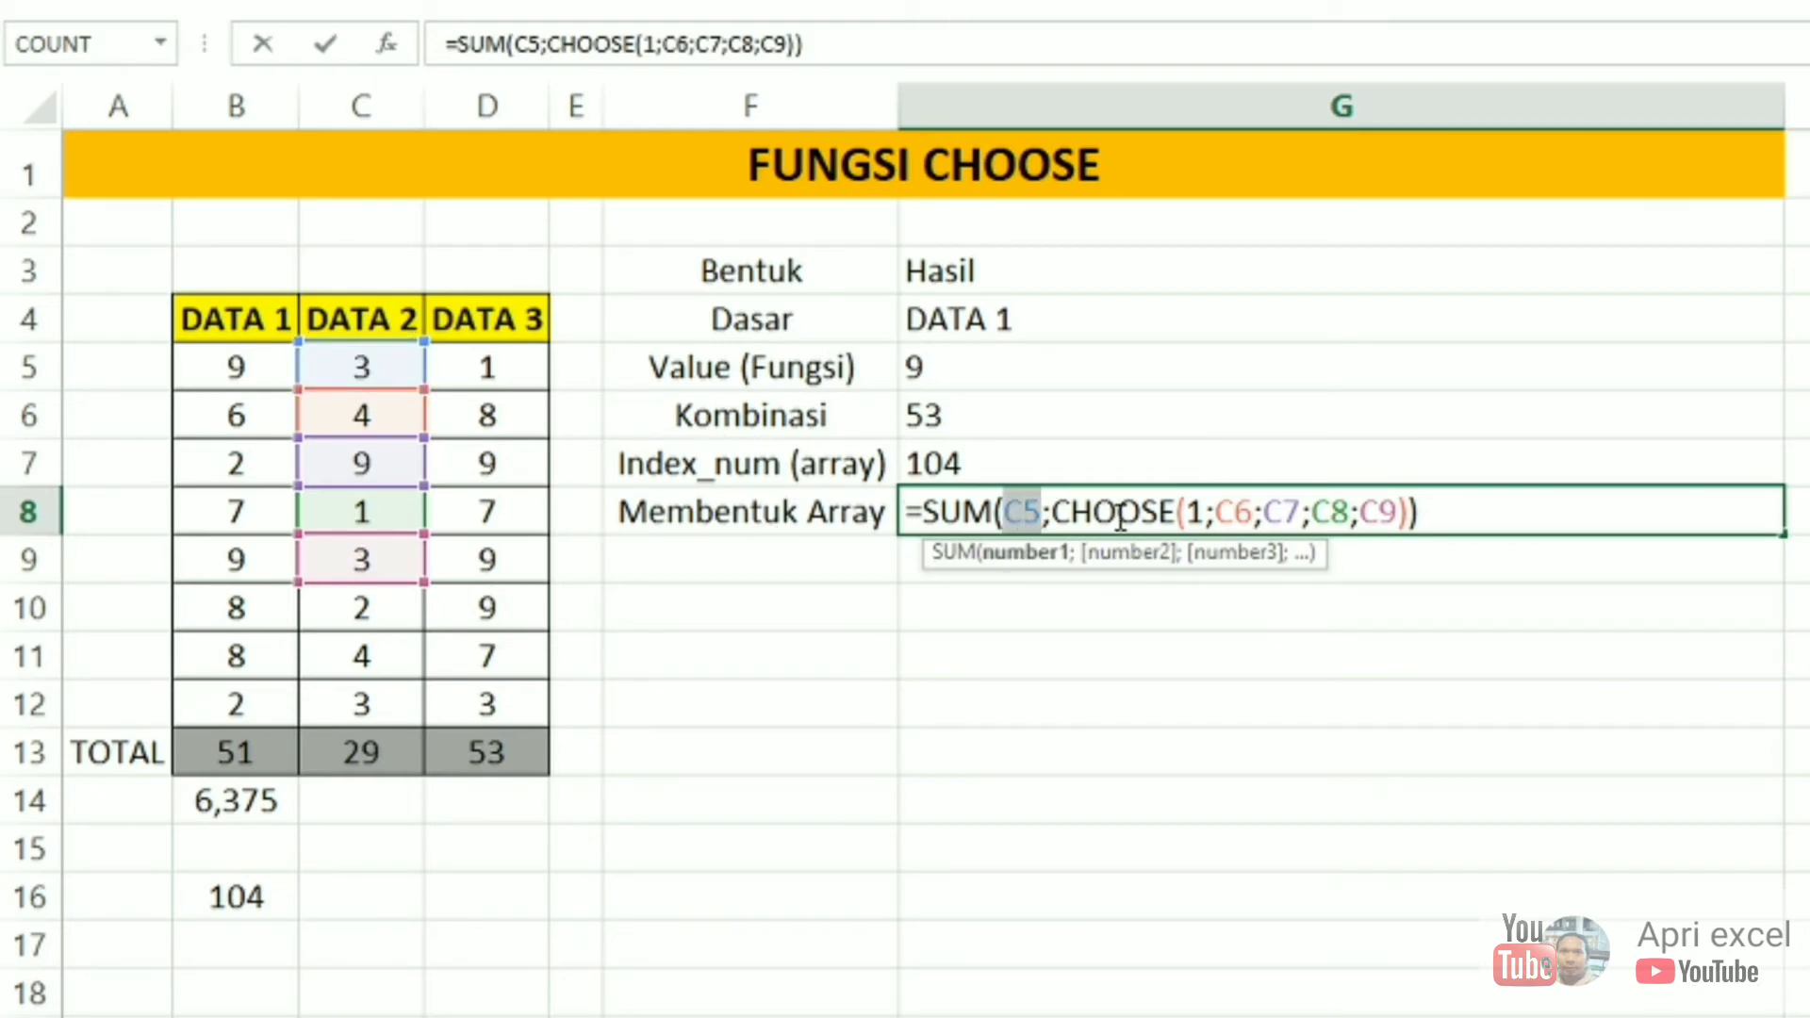
left_click(1195, 517)
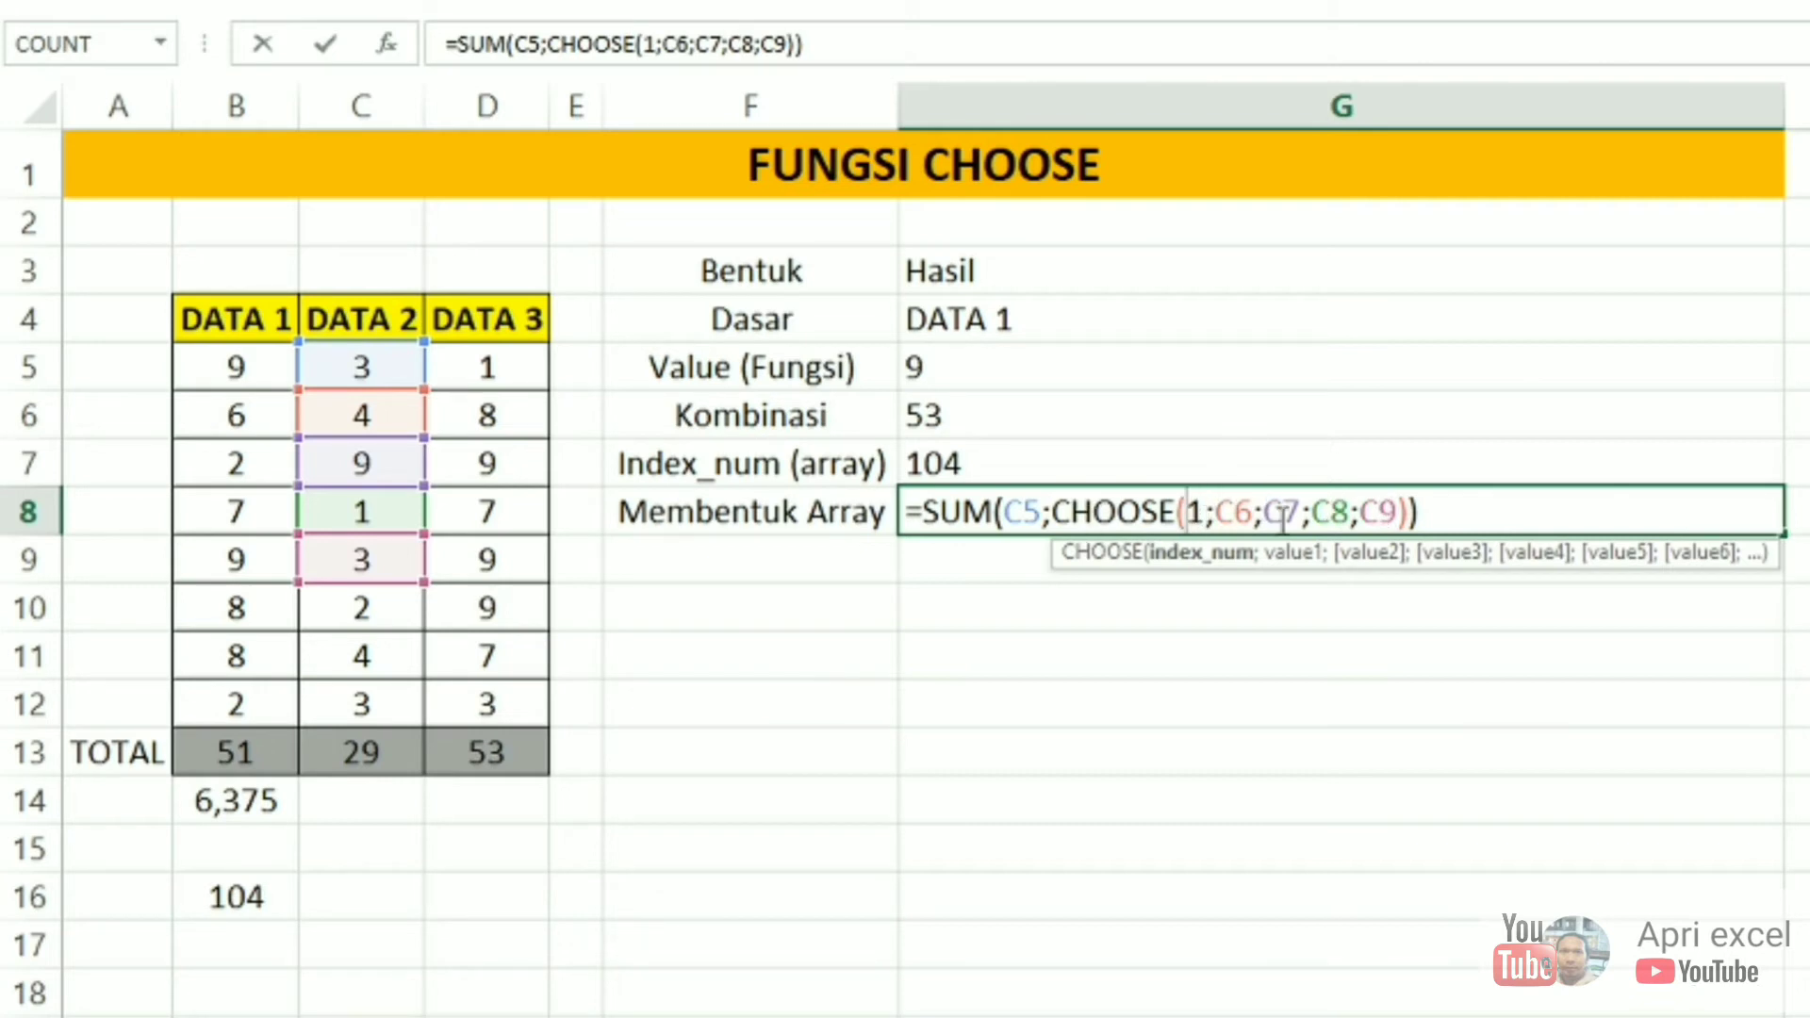
left_click(1231, 514)
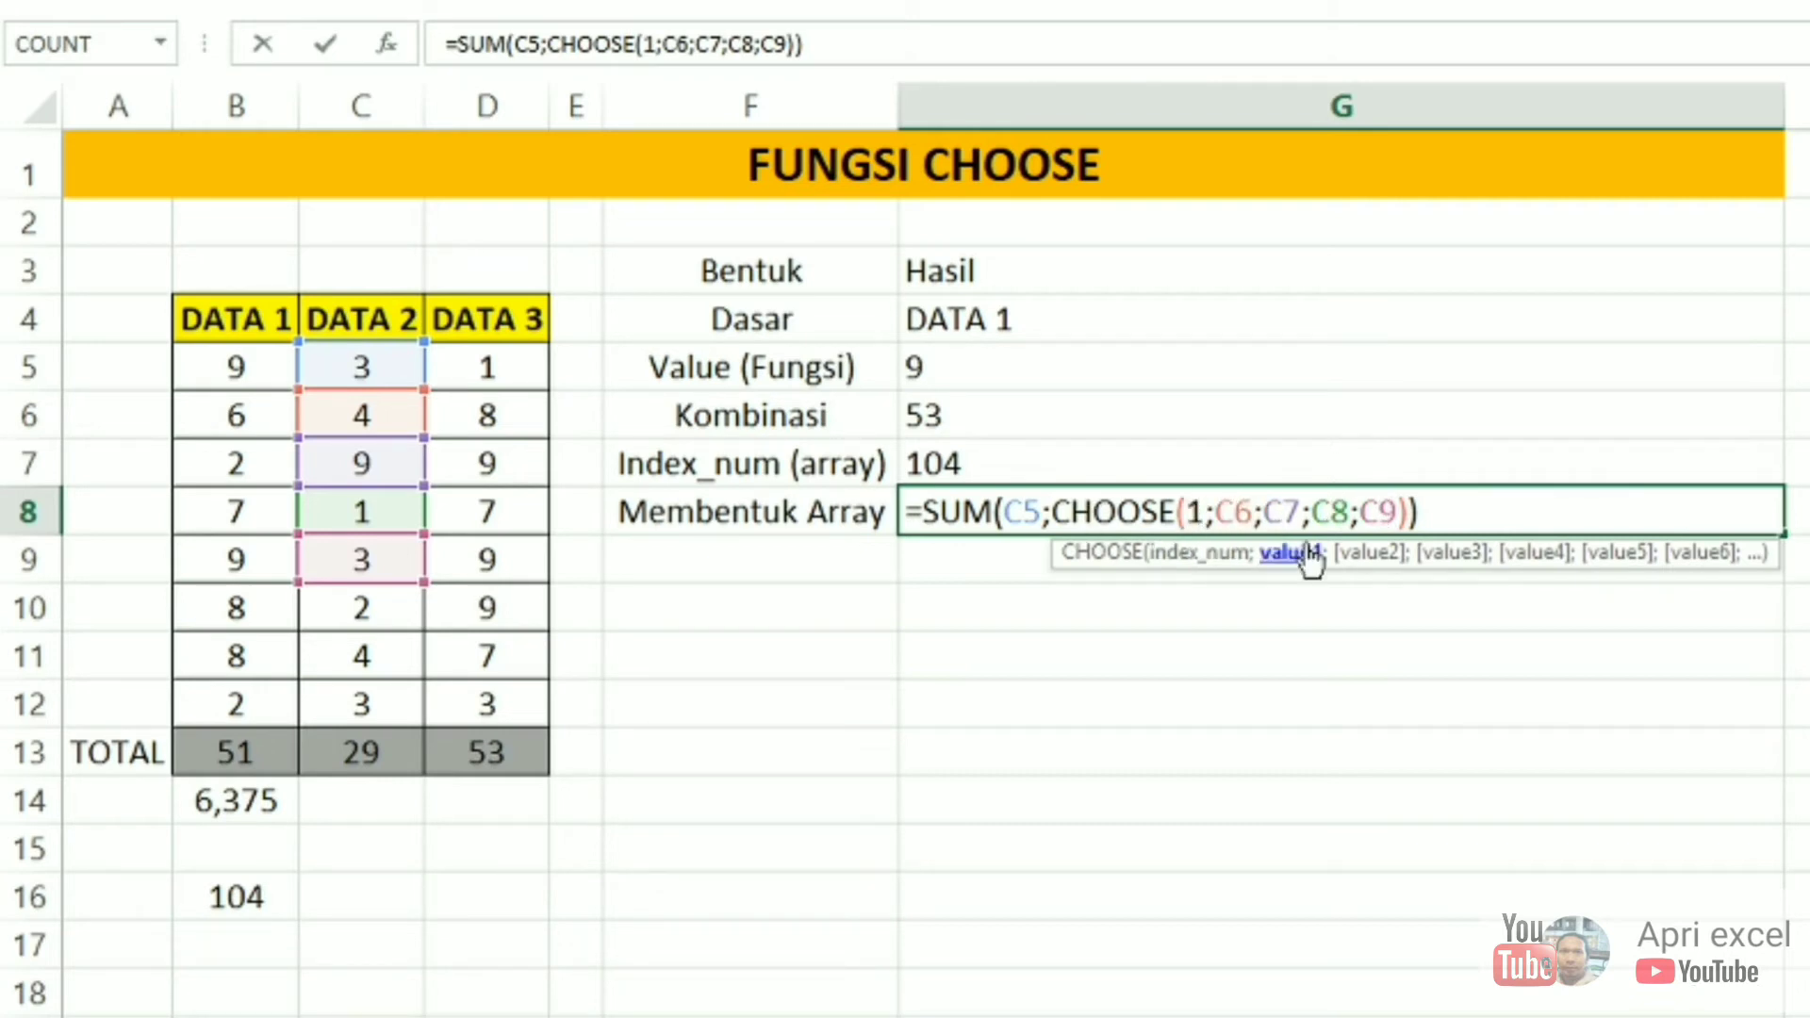
left_click(1311, 554)
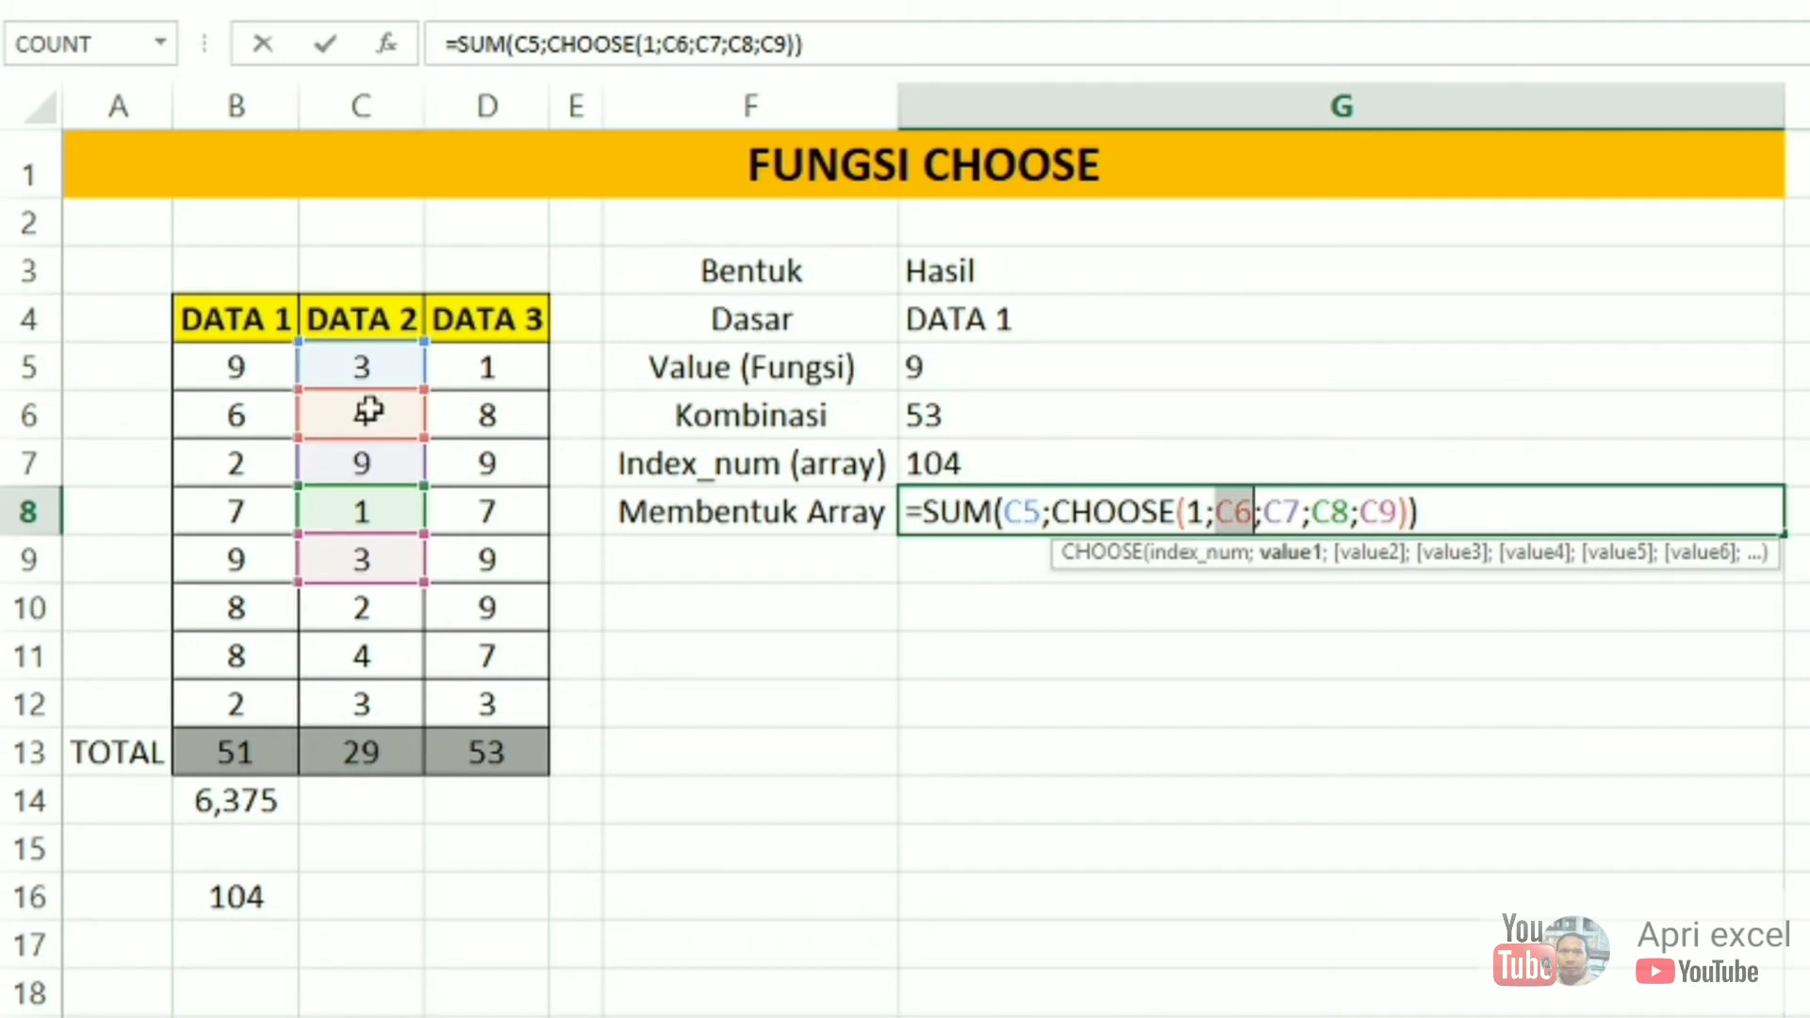
key("Return")
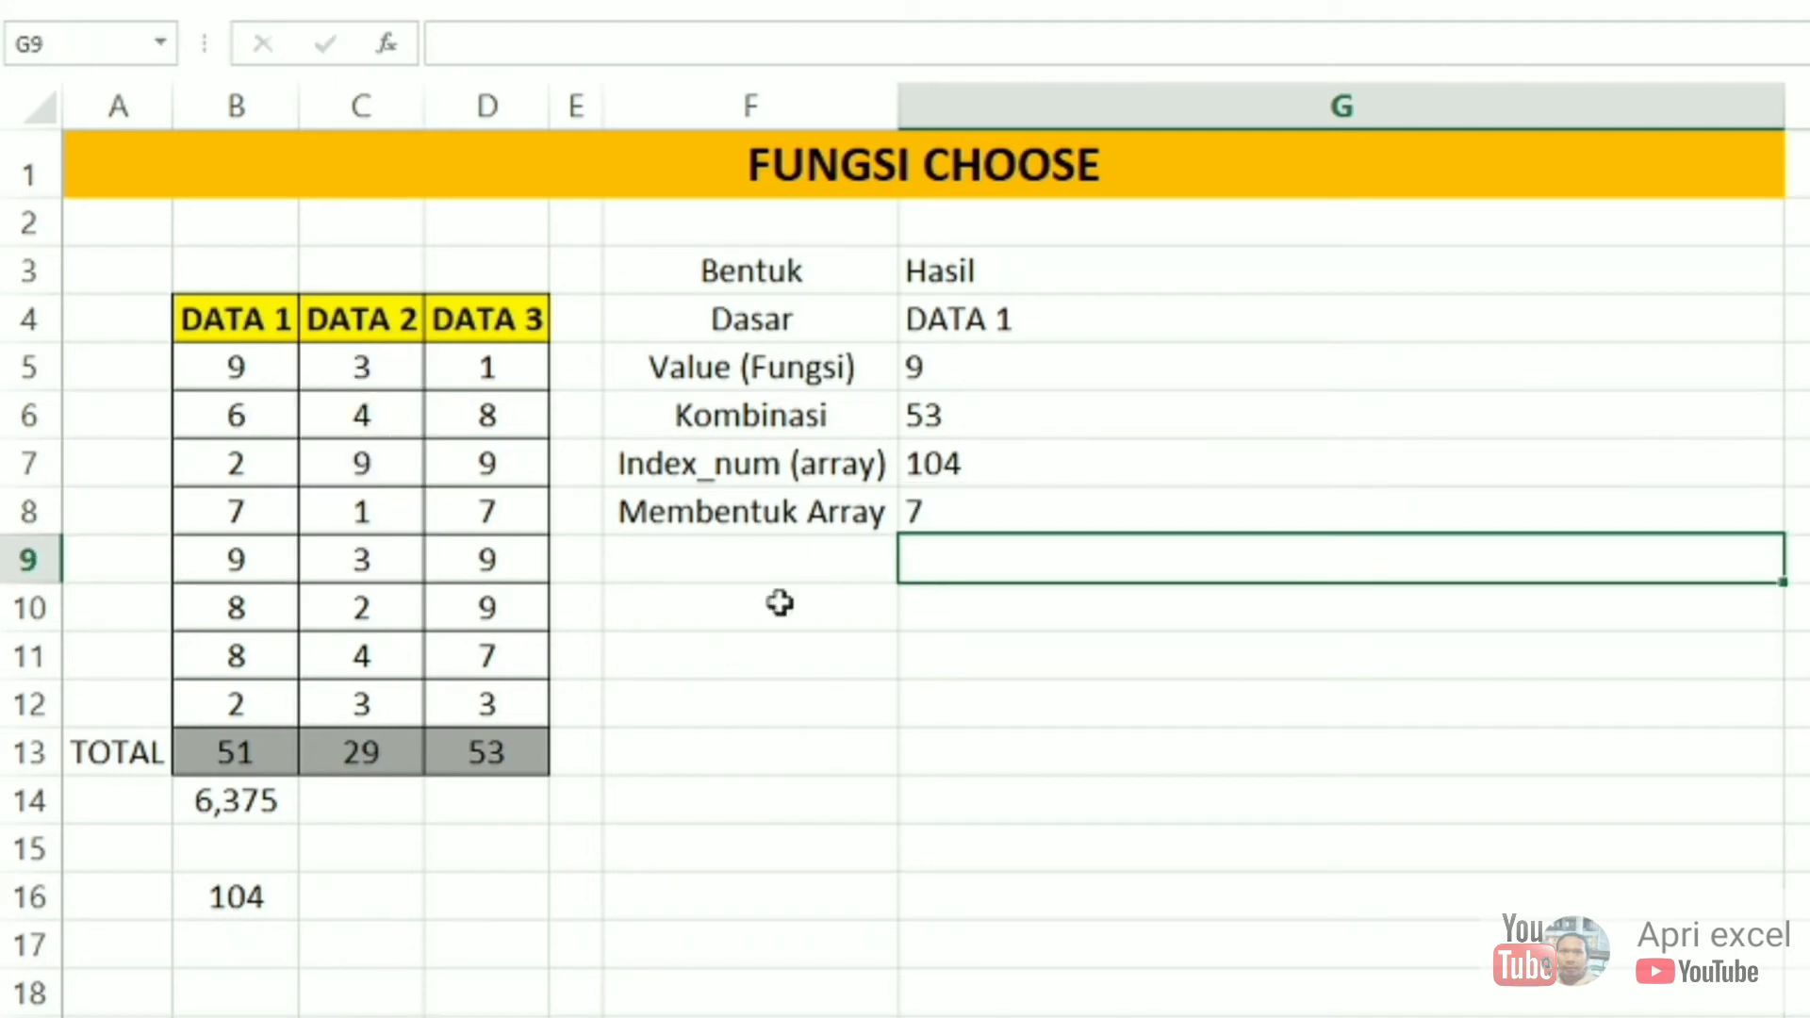
Review value1 to value4 of the CHOOSE in G8's SUM formula and set its index to 4.
left_click(1031, 521)
double_click(1023, 514)
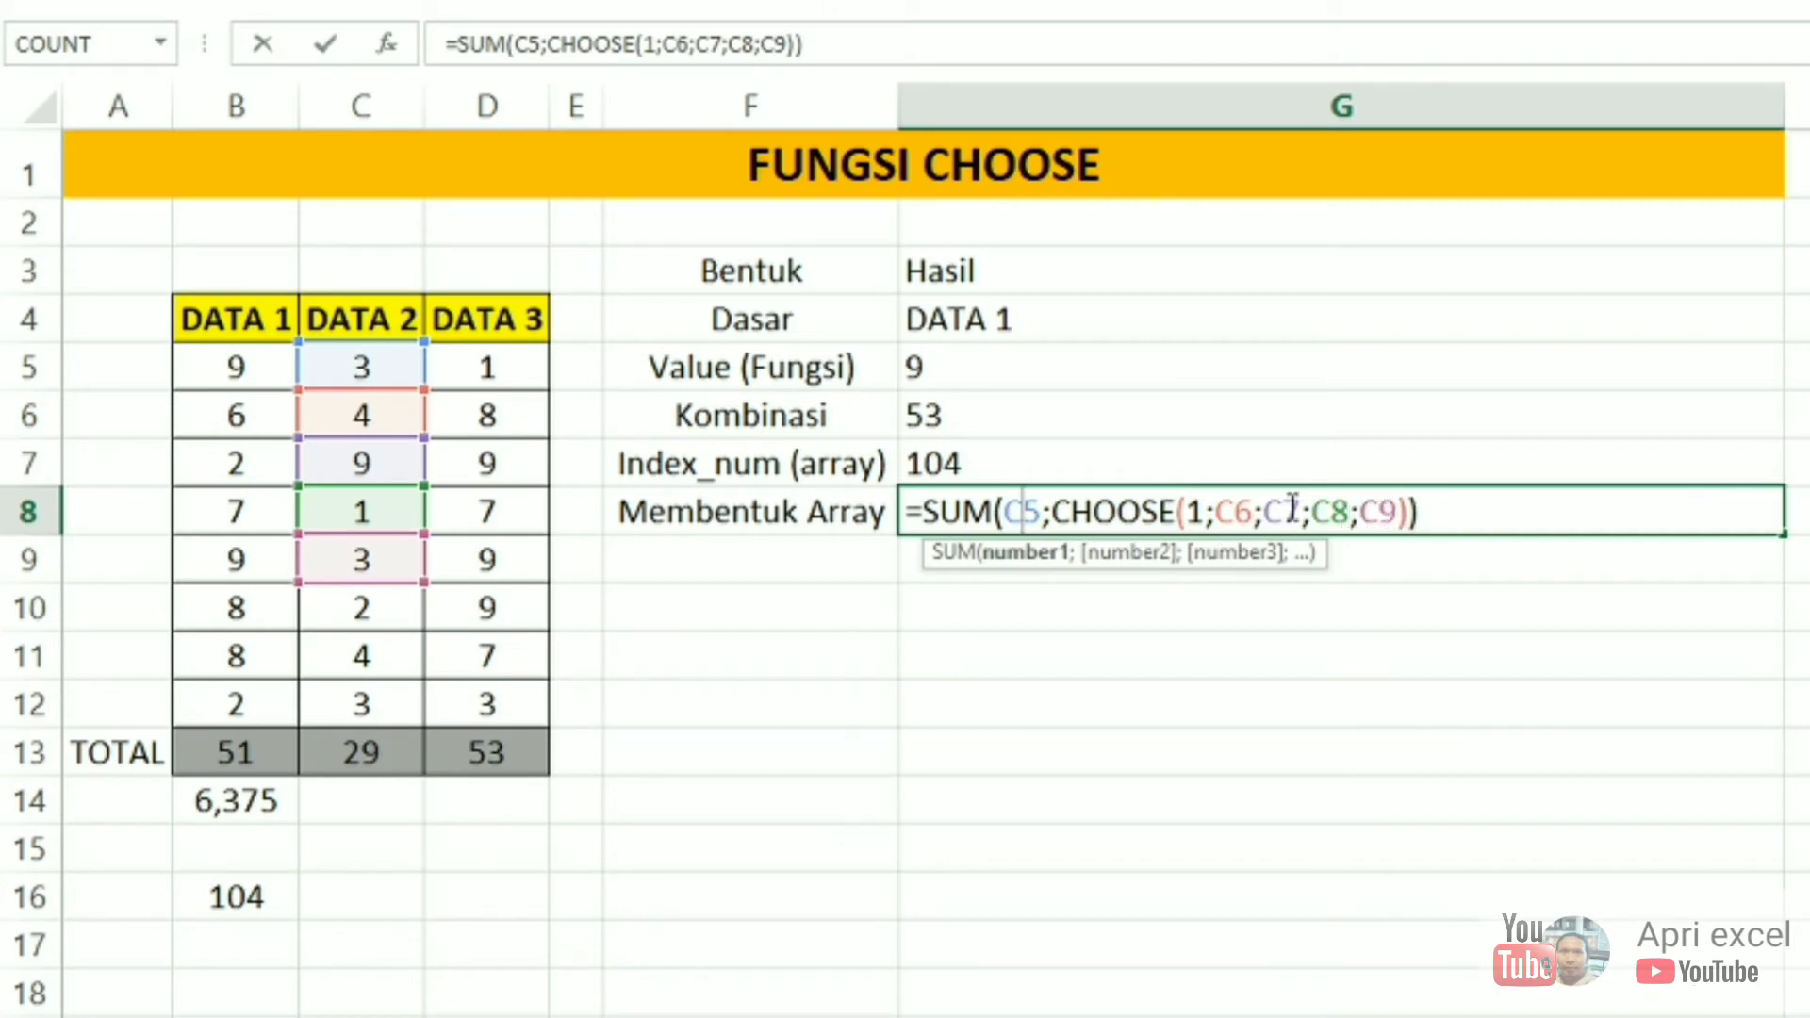
left_click(1203, 516)
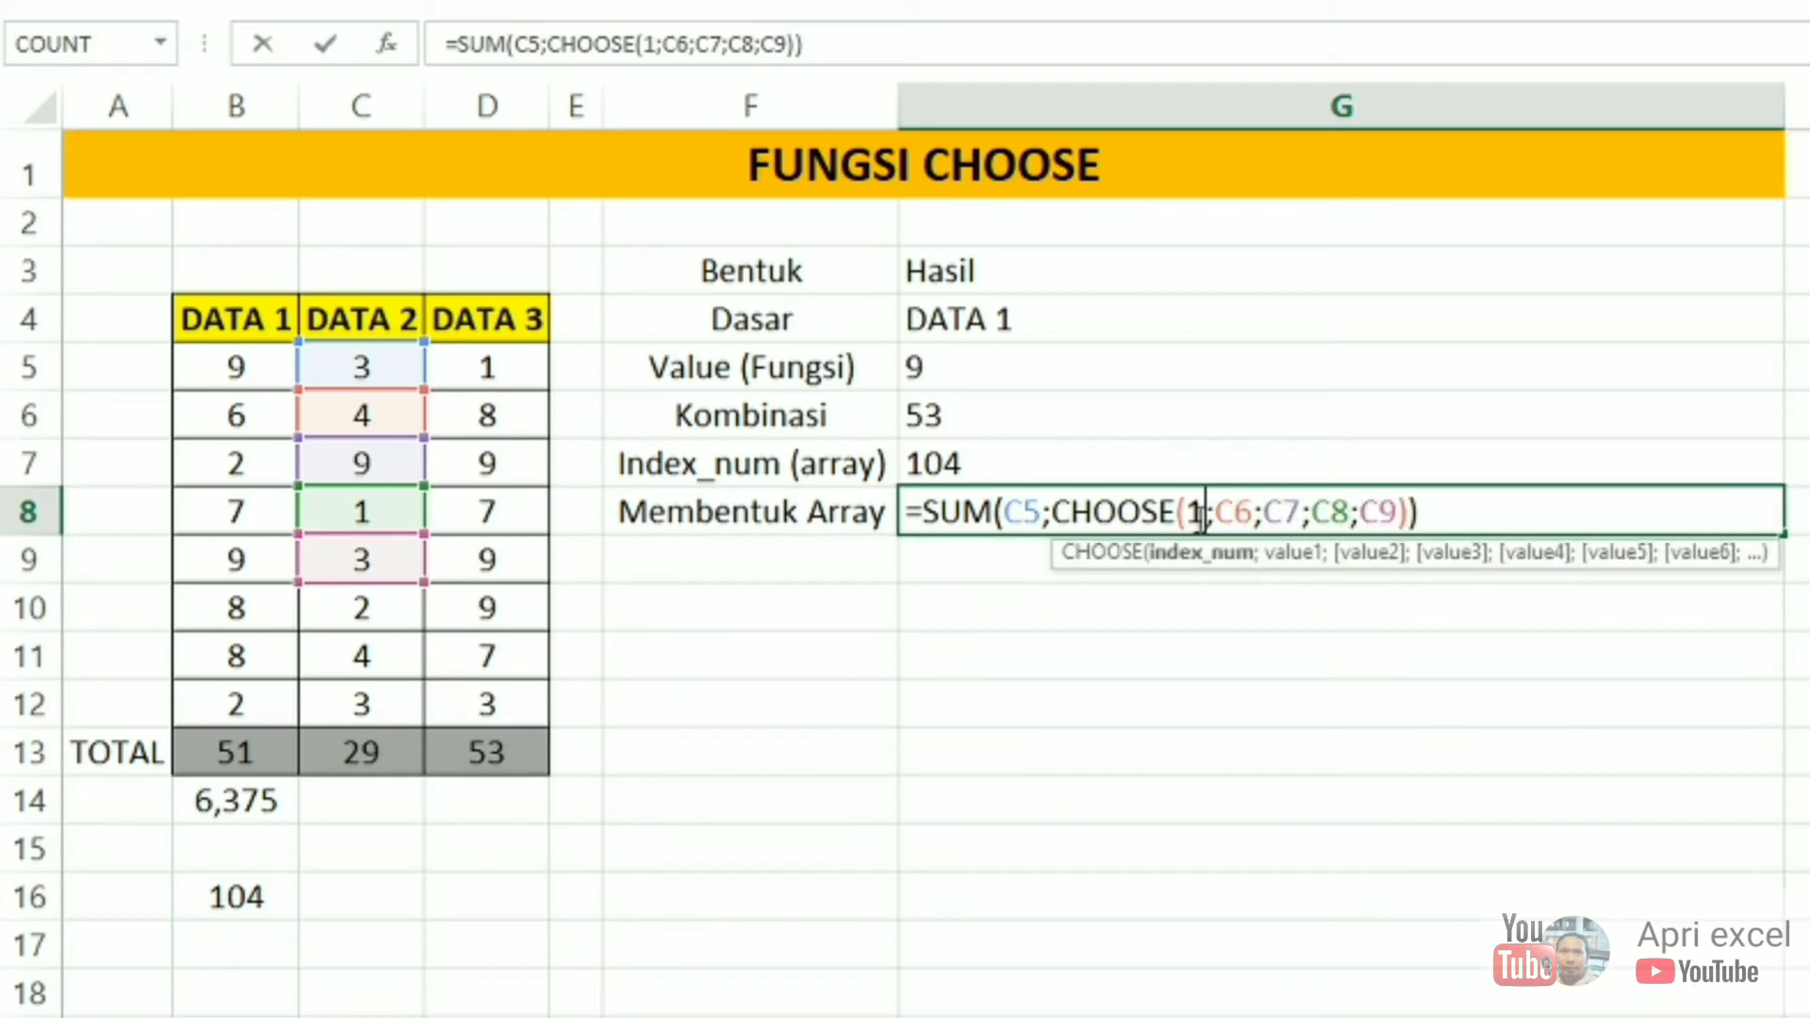
left_click(1277, 554)
left_click(1366, 553)
left_click(1457, 556)
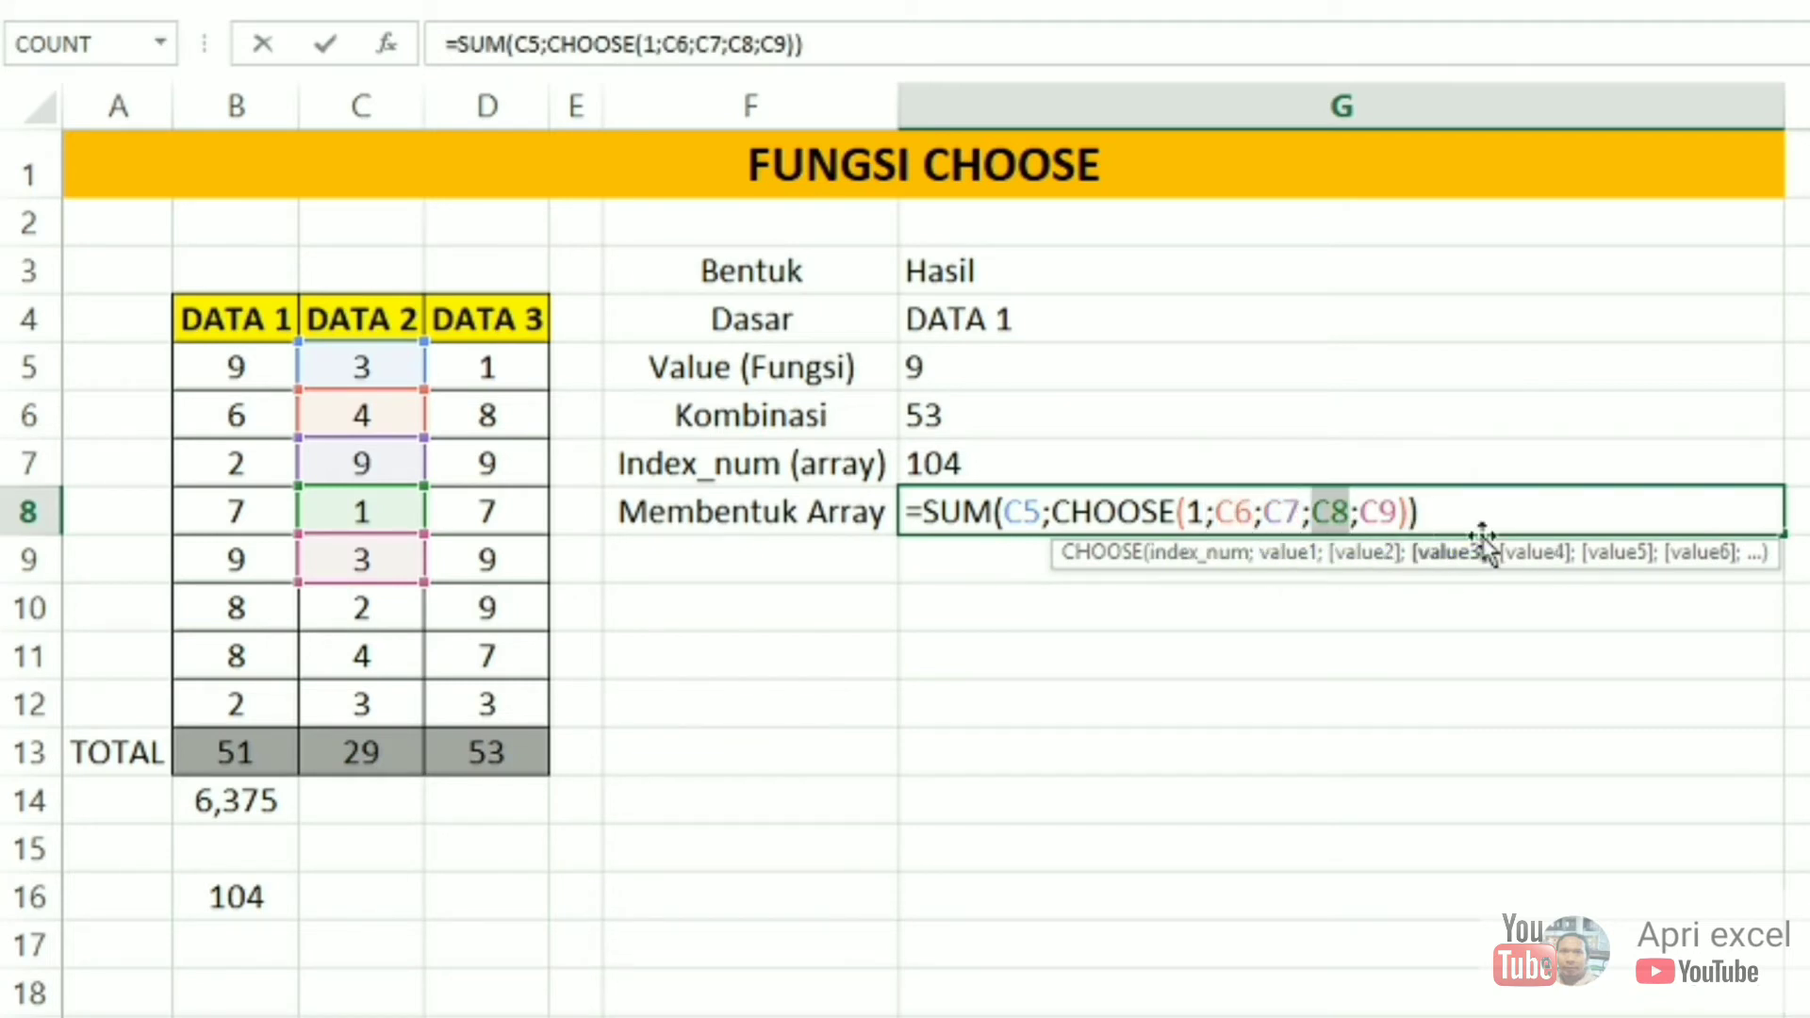
left_click(1534, 556)
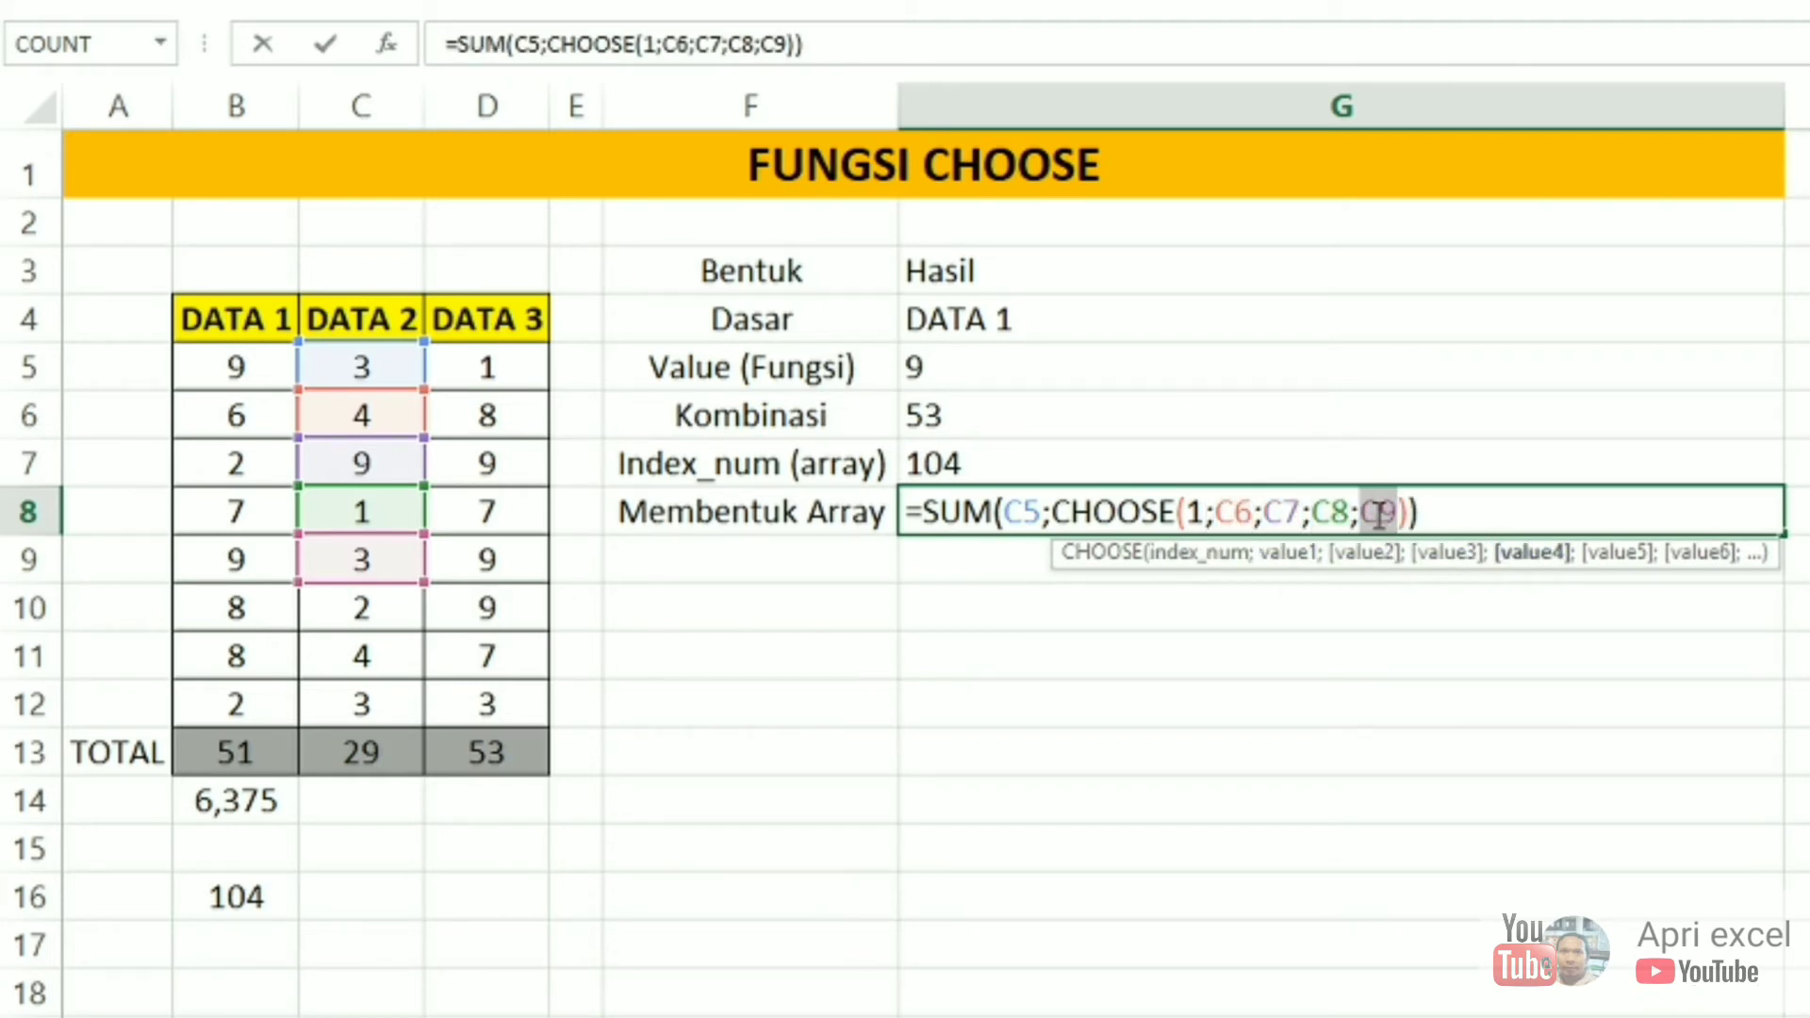
double_click(1195, 509)
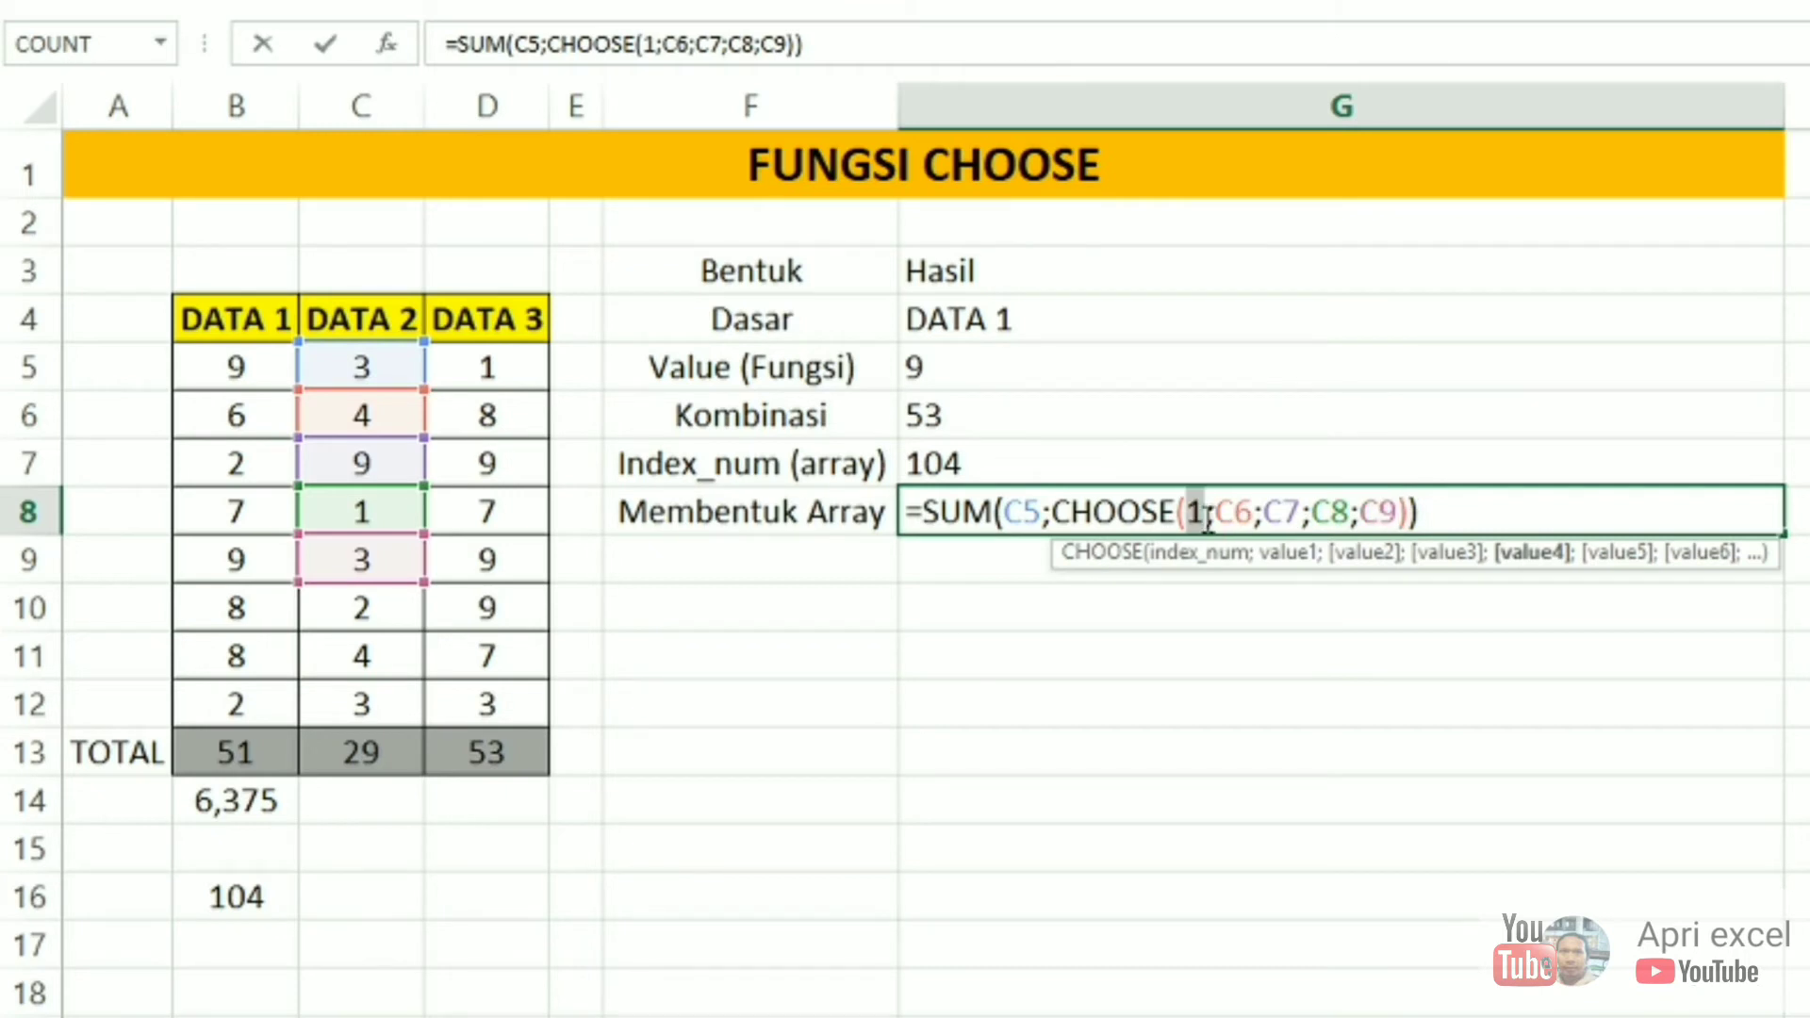
type("4")
key("Return")
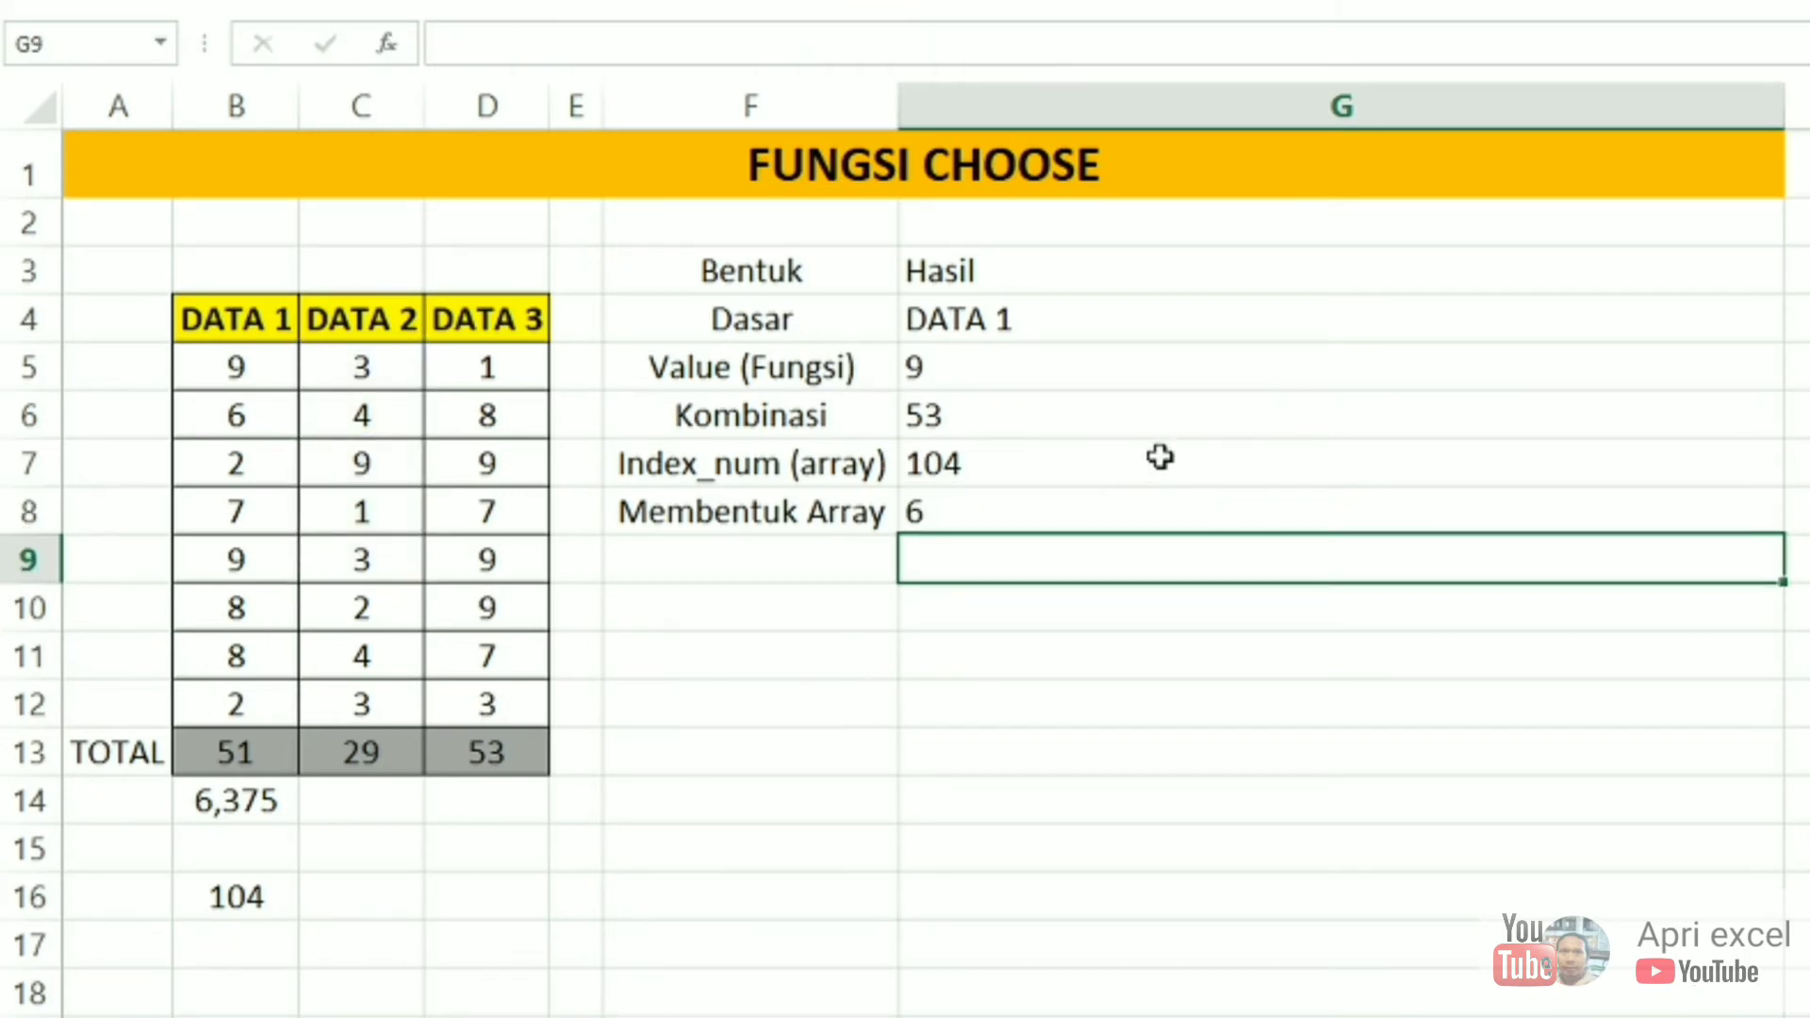
Replace the semicolon between C5 and CHOOSE in G8 with a colon to form a range, giving =SUM(C5:CHOOSE(4;C6;C7;C8;C9)).
left_click(1104, 519)
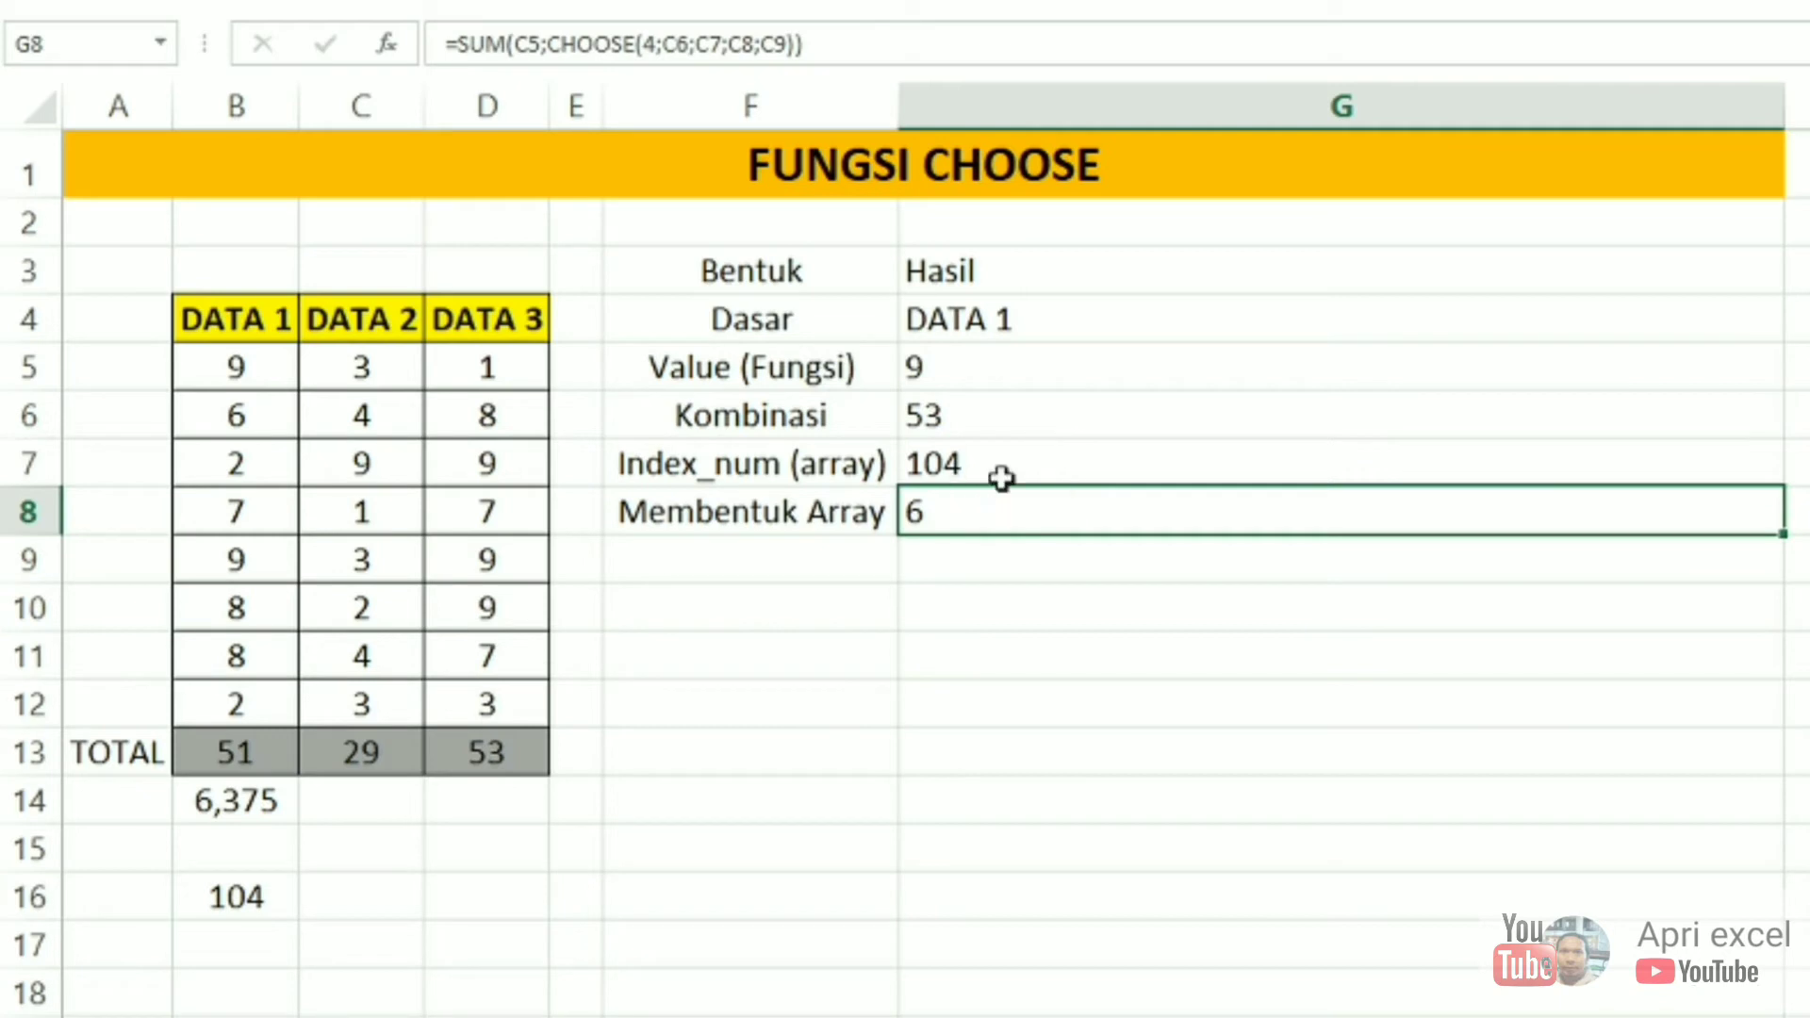
double_click(1042, 514)
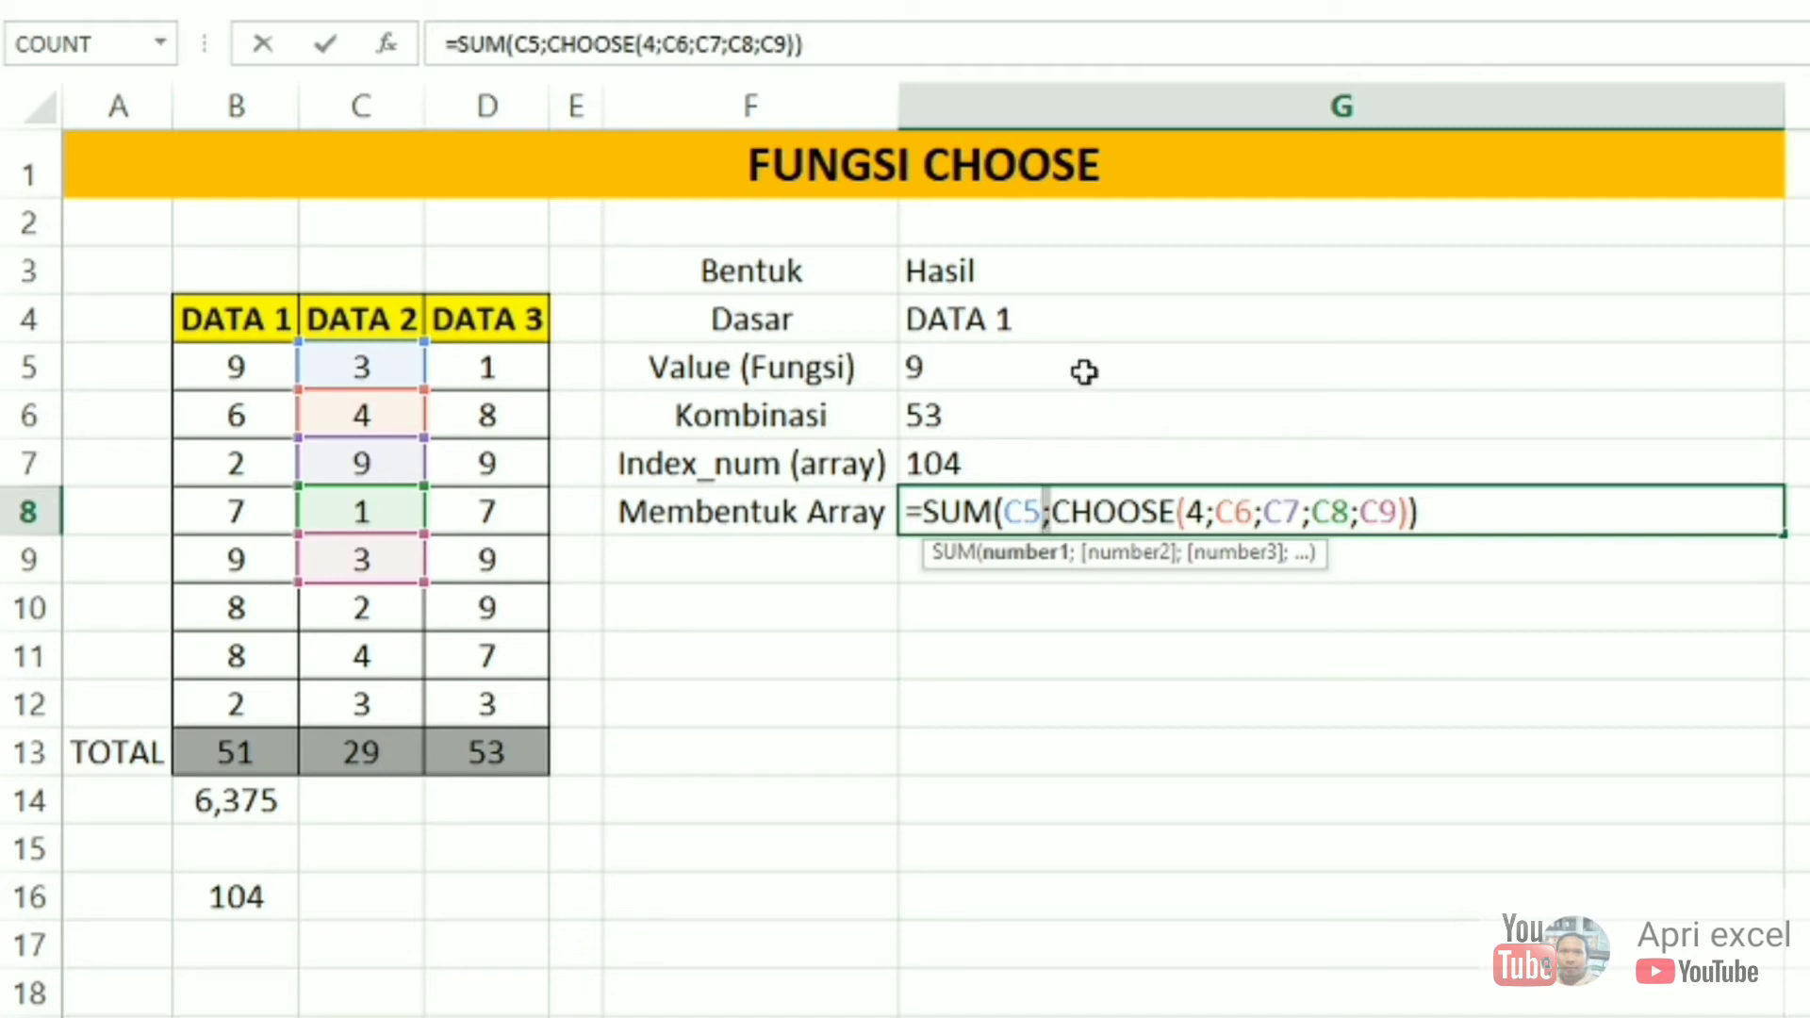
key("Delete")
type(":")
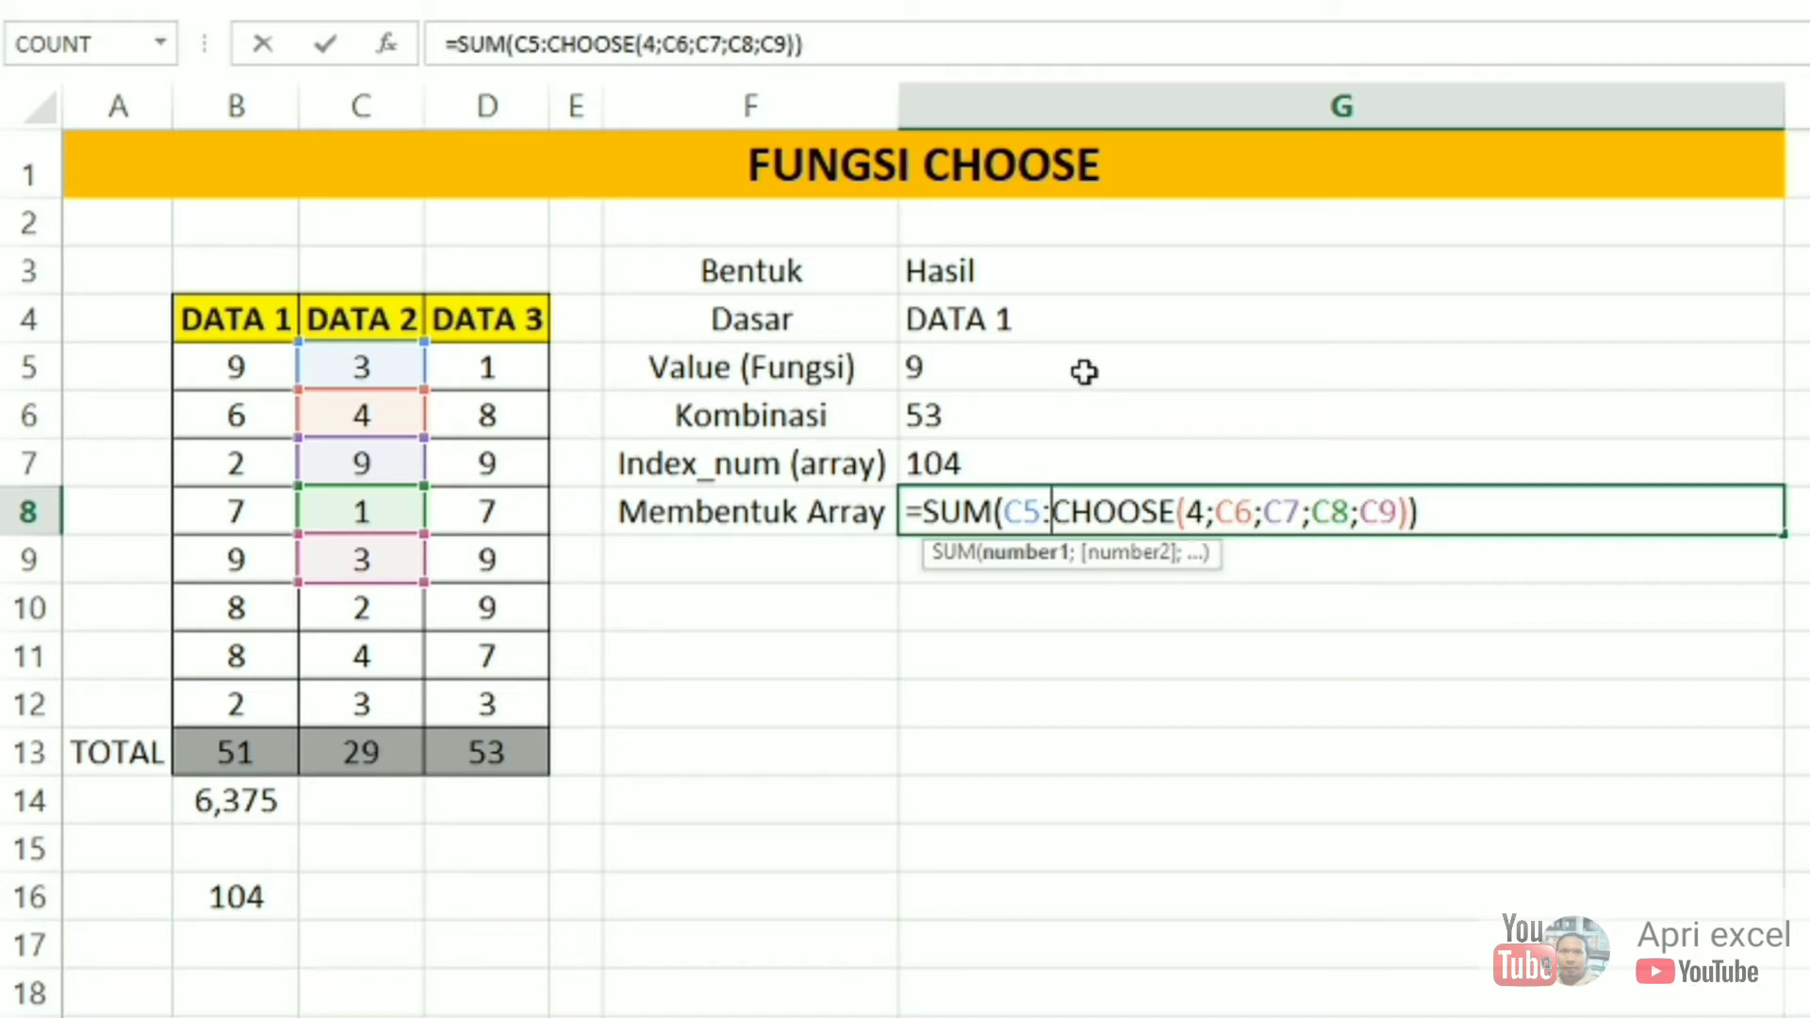
key("Return")
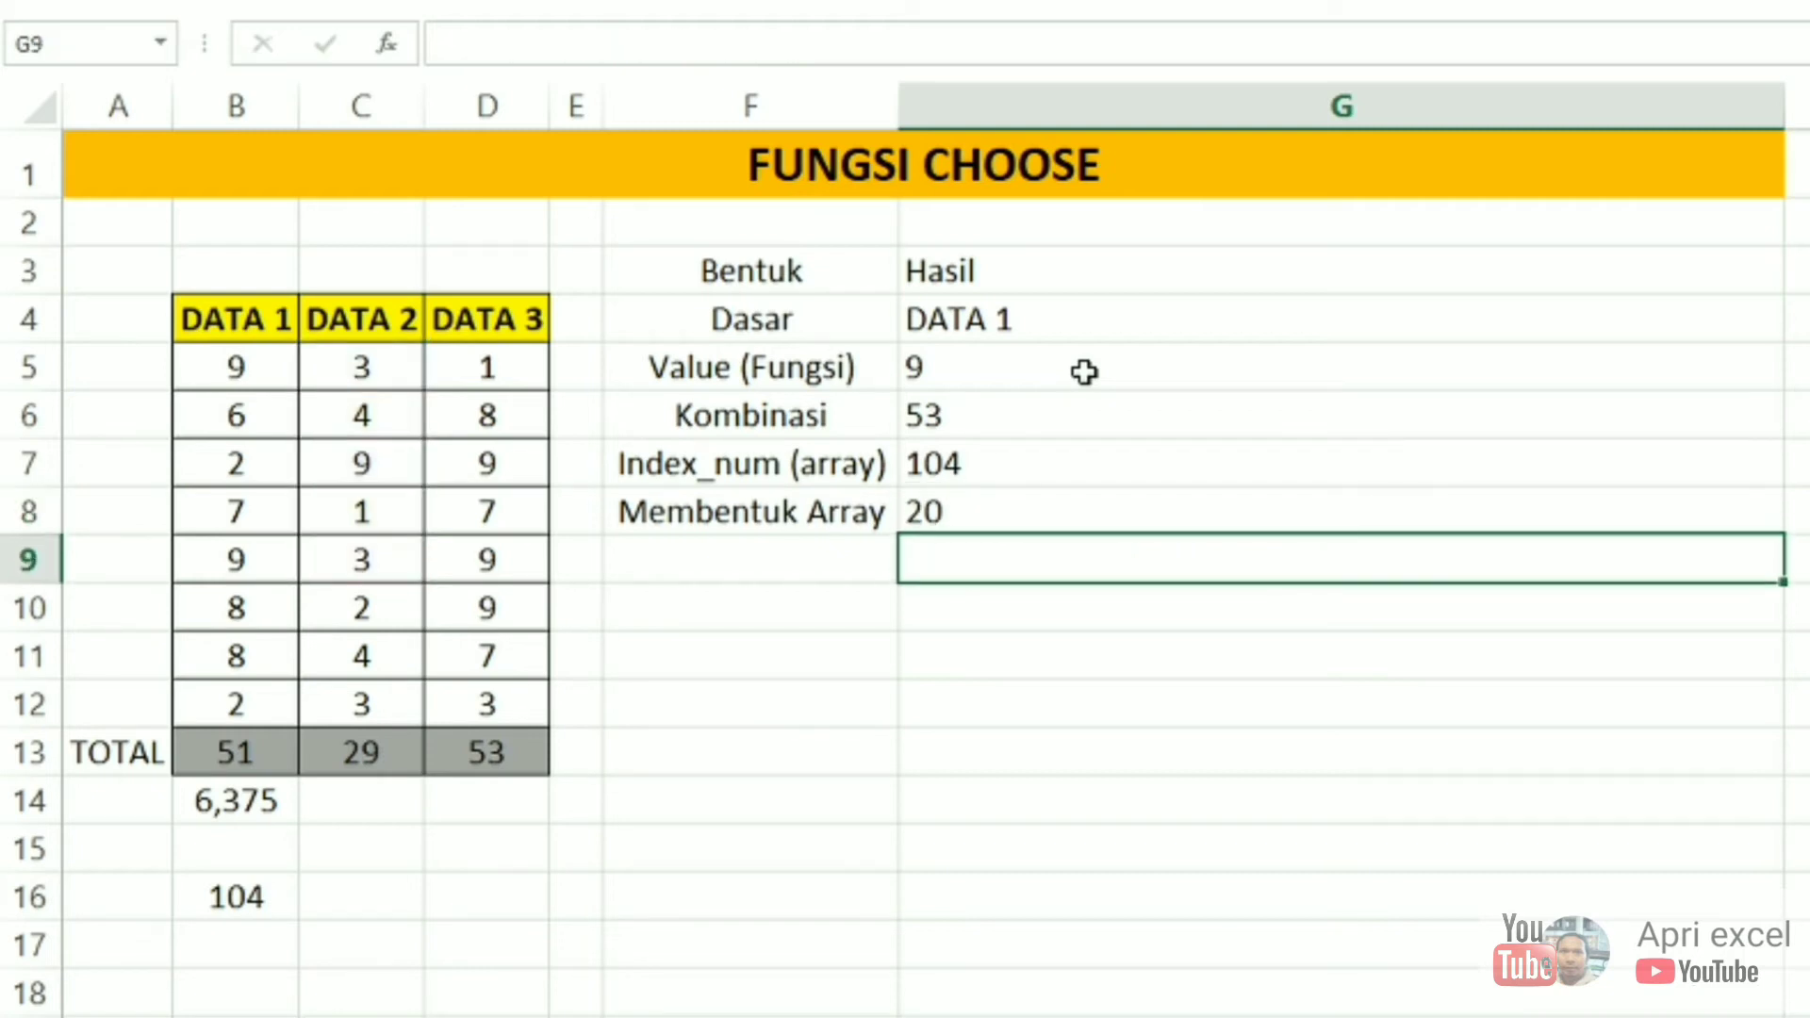
Examine how G8's formula forms its range from the C5 start and the CHOOSE index 4.
double_click(997, 516)
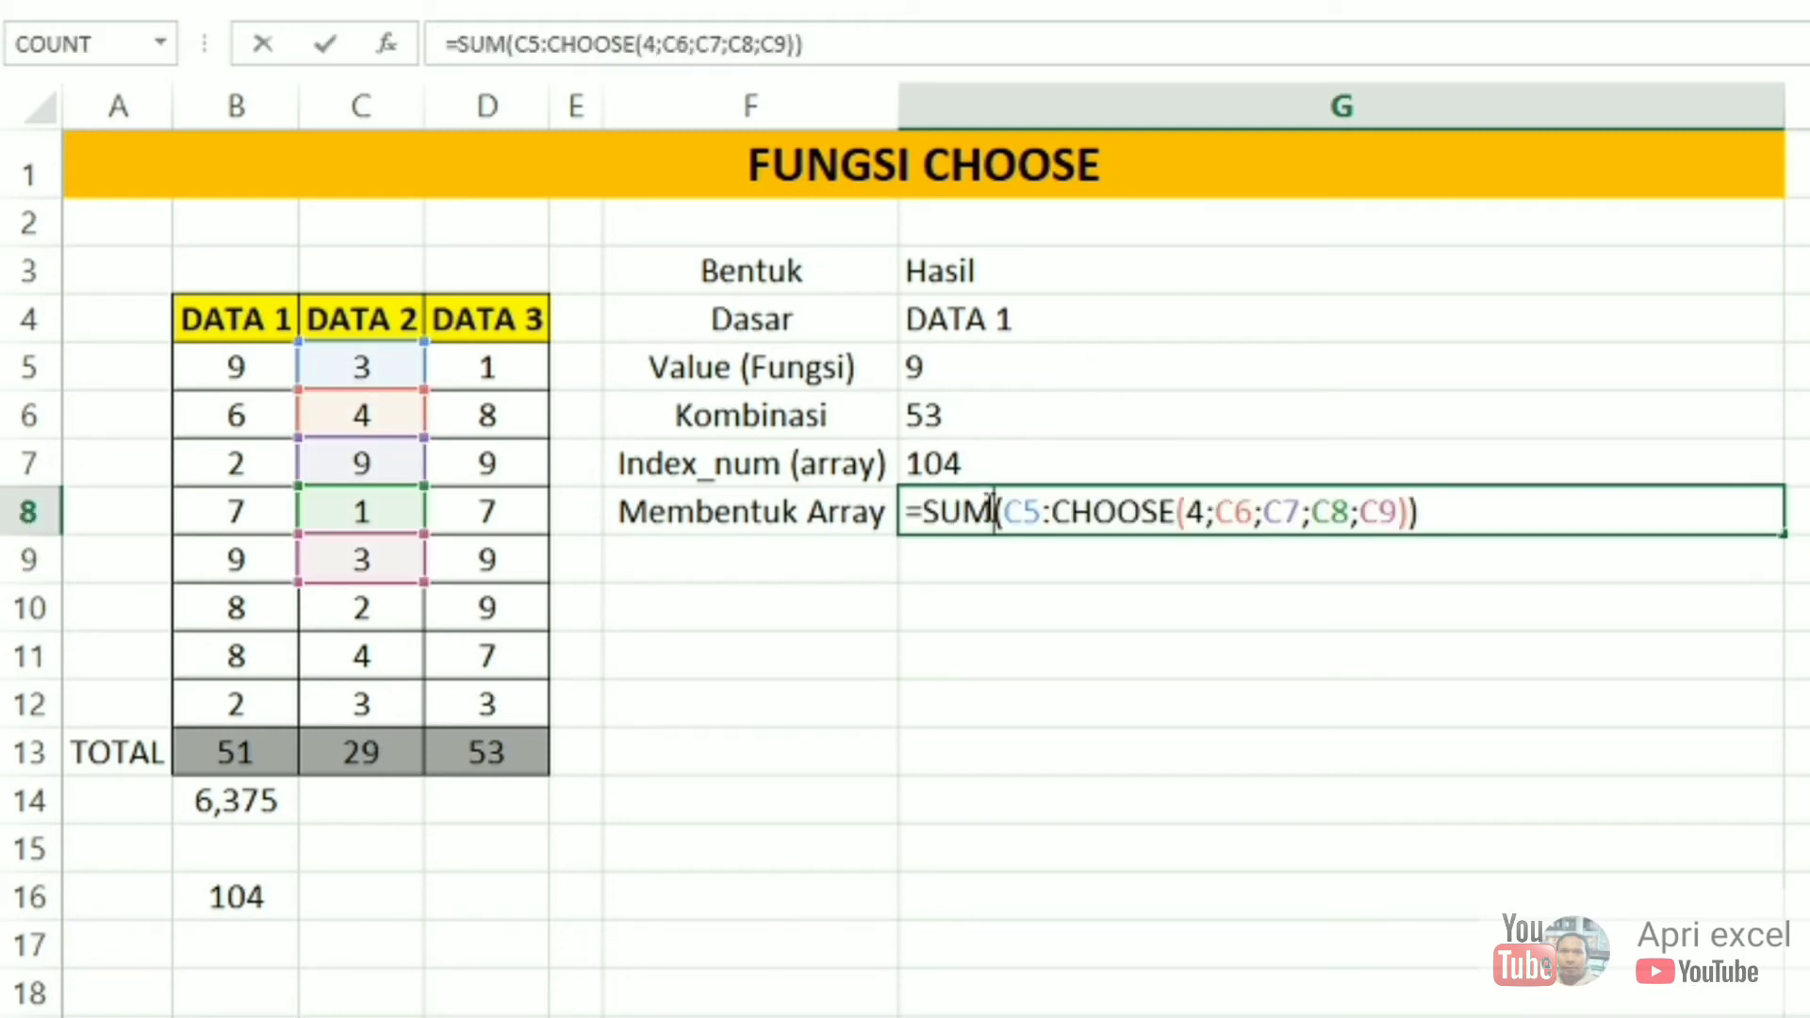
left_click(1045, 512)
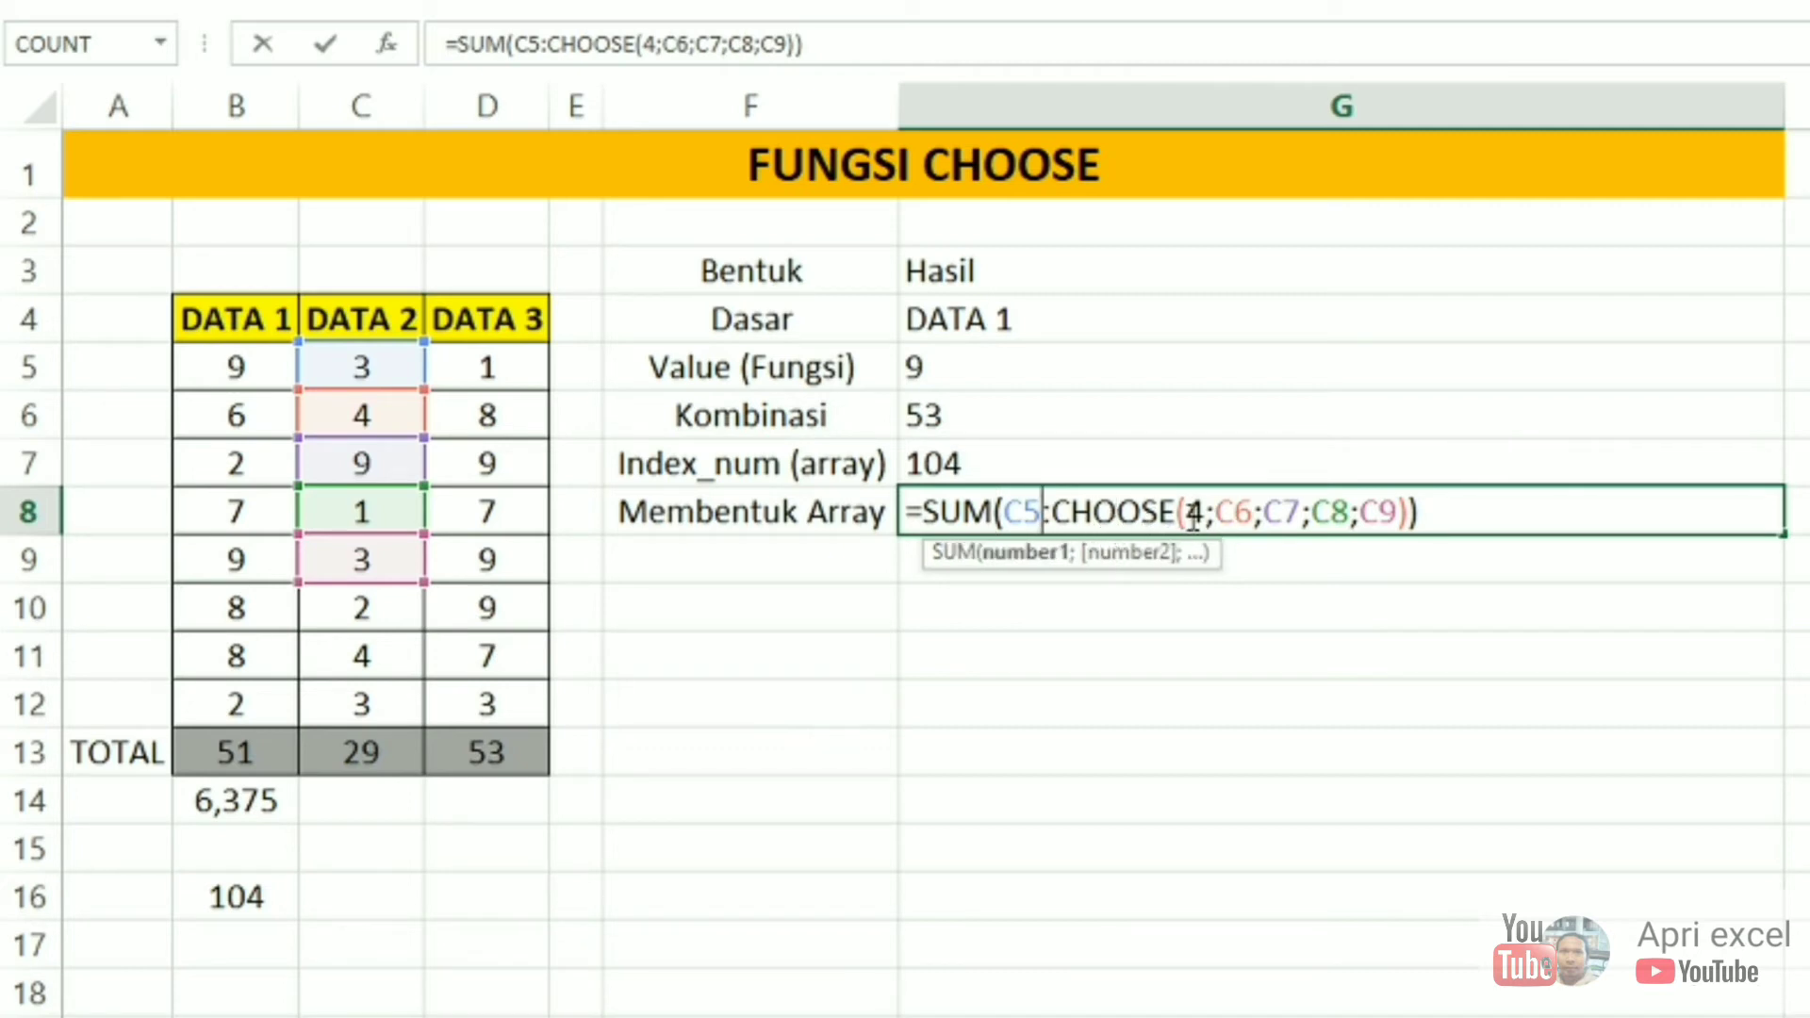
left_click(1191, 516)
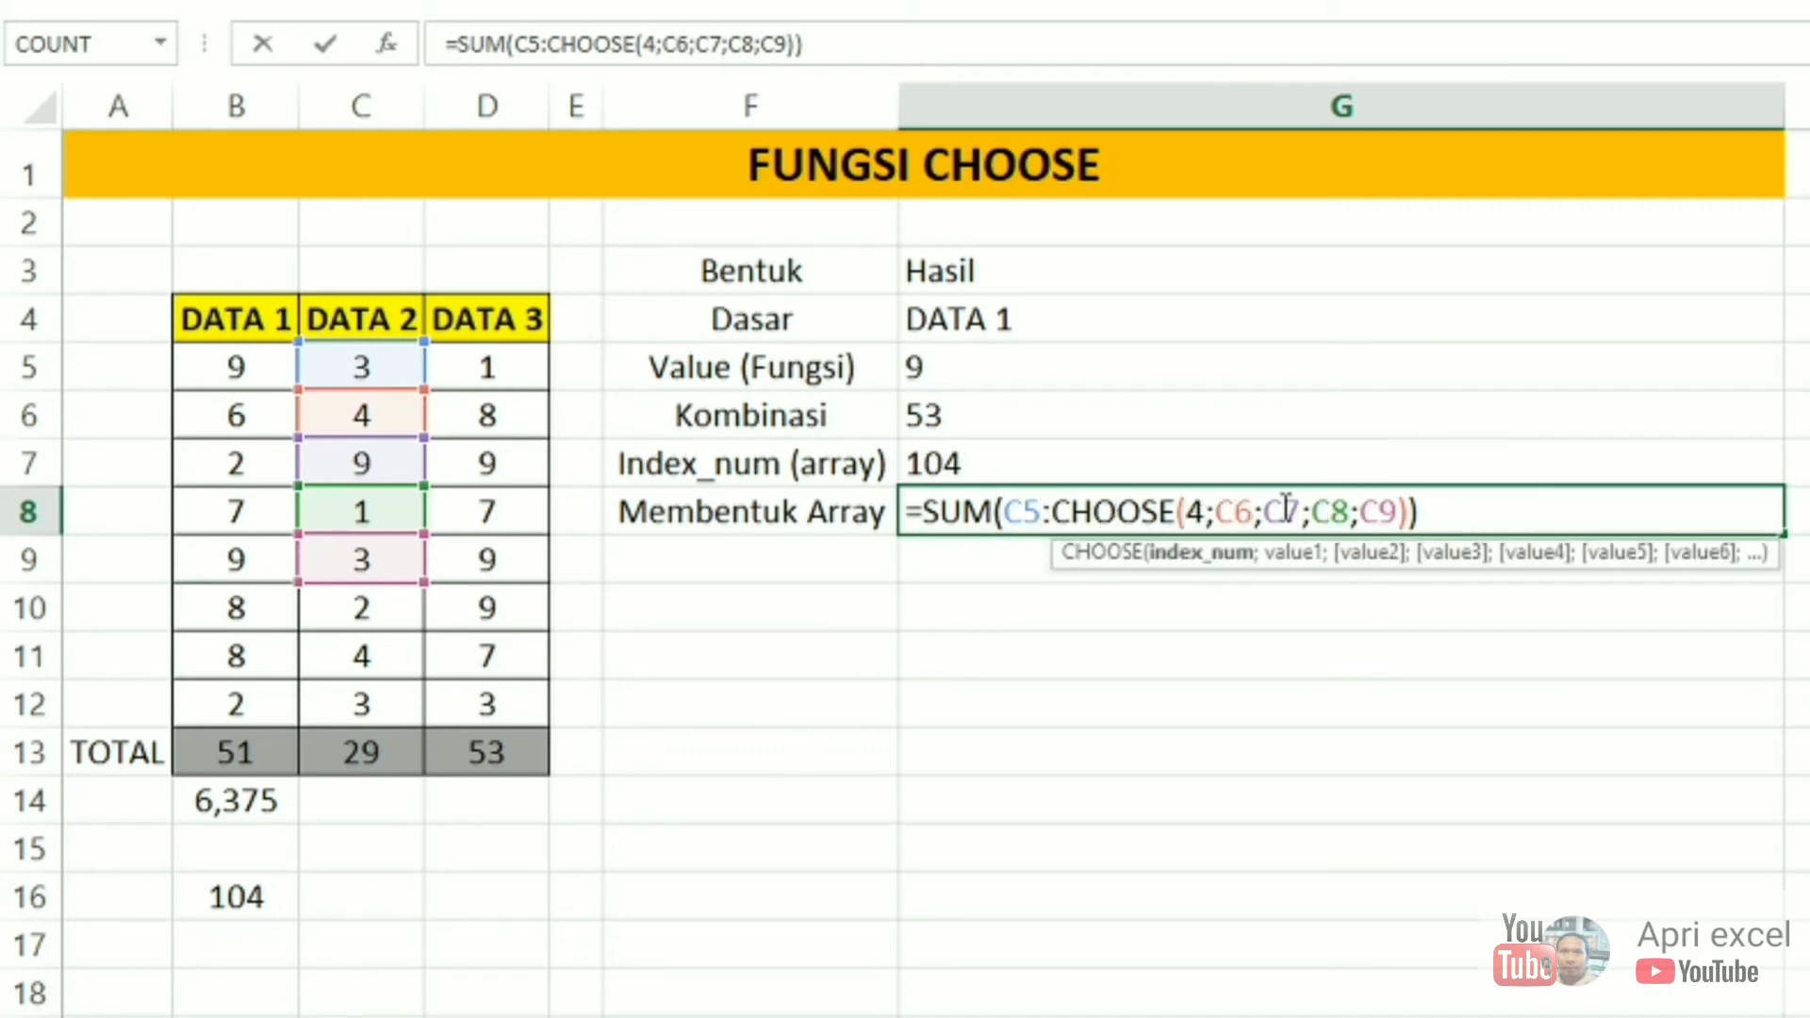
left_click(1193, 554)
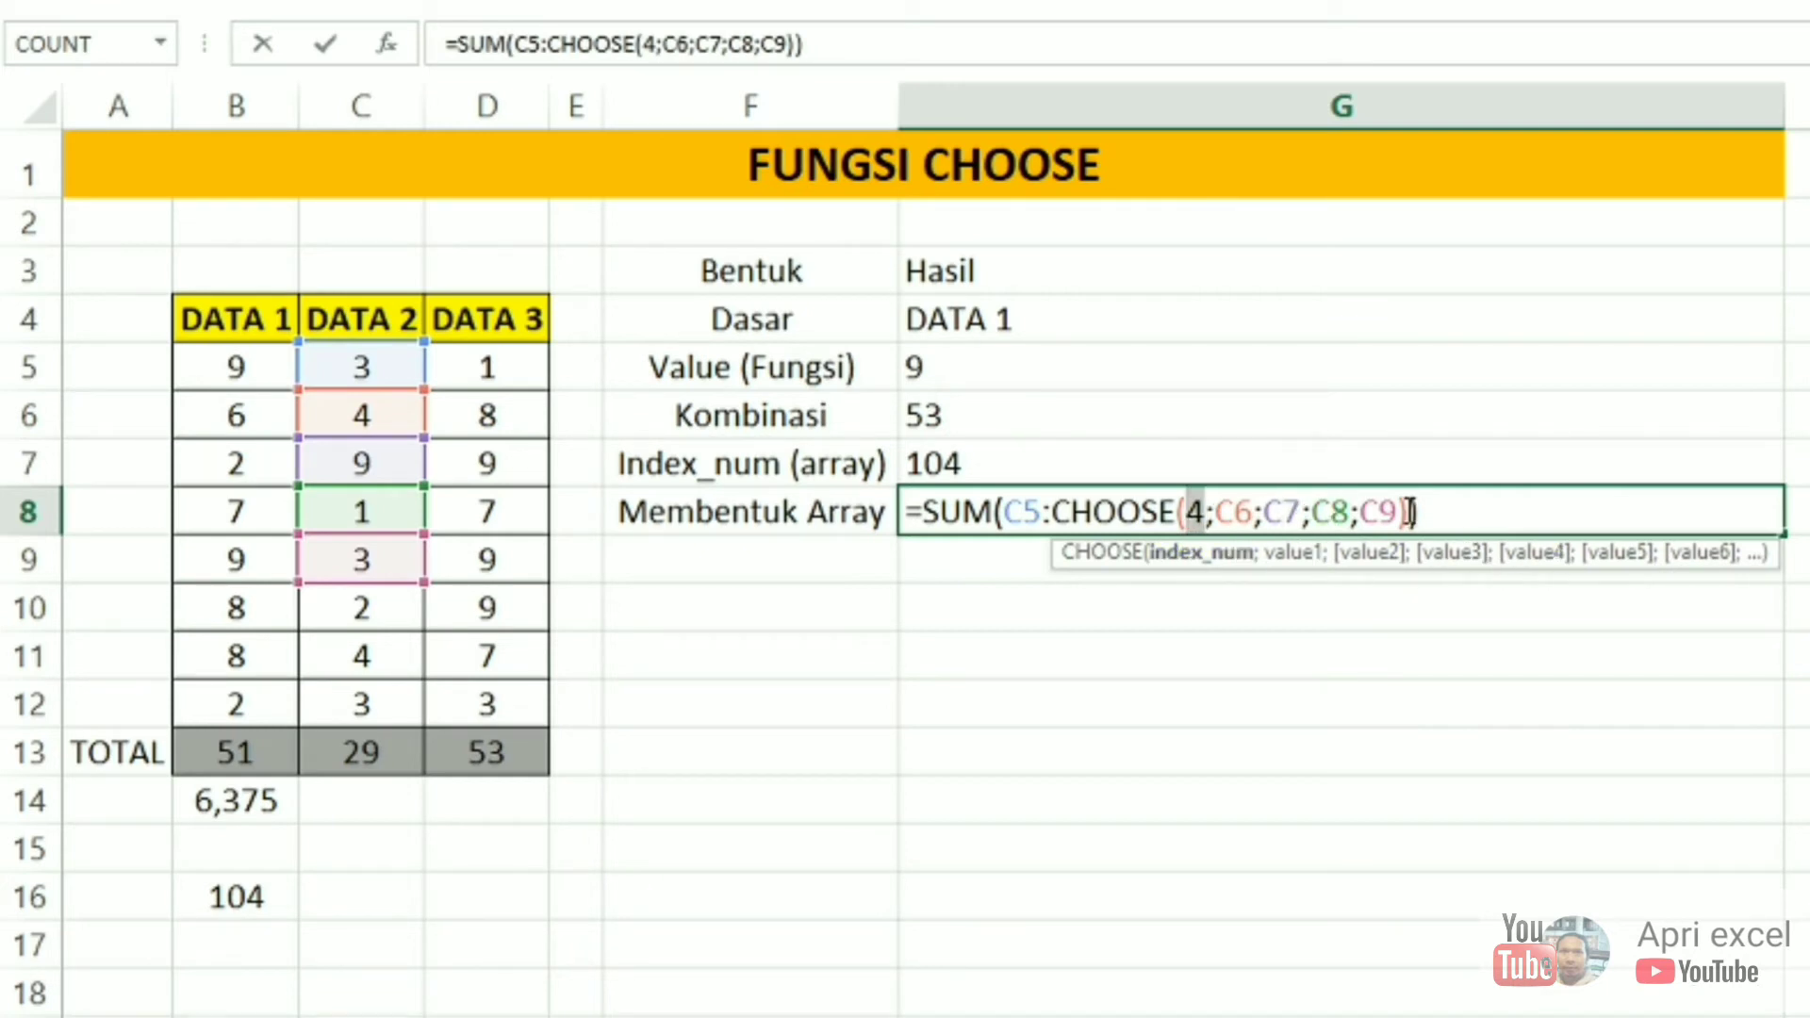
key("Return")
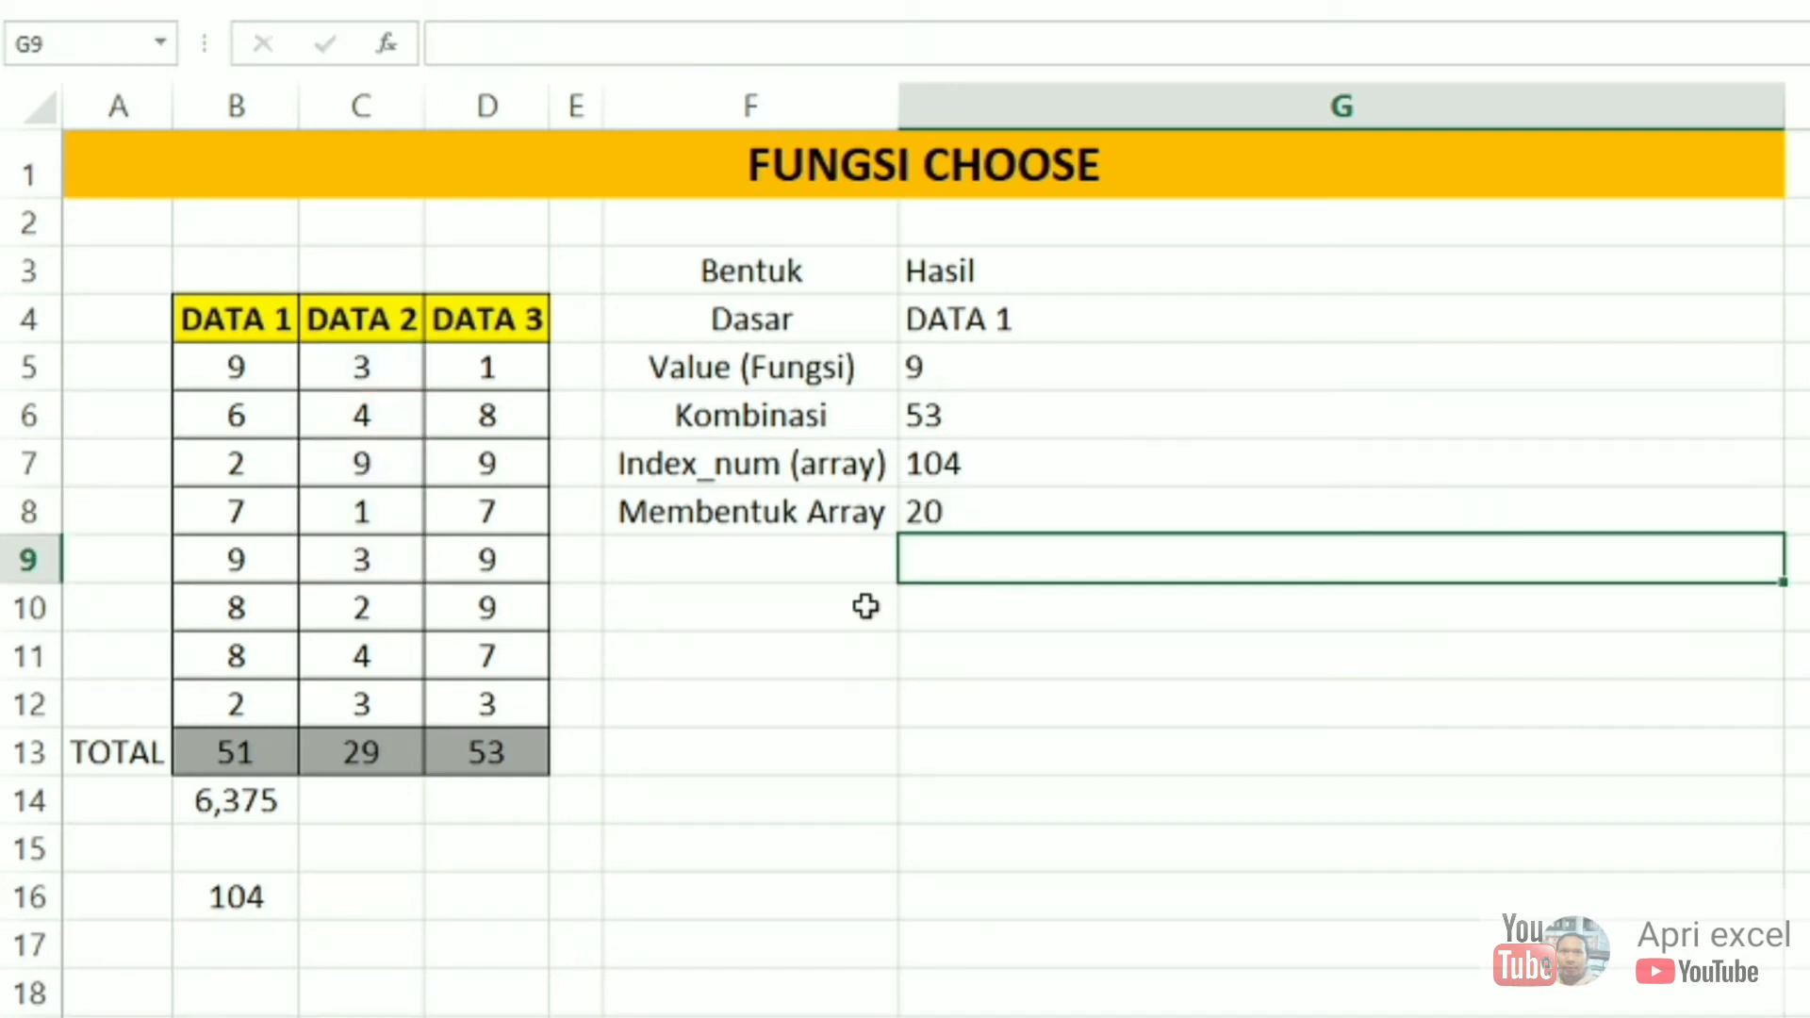
Enter =SUM(C5:C9) in F10 as a check on G8's result.
left_click(721, 606)
type("=sum(")
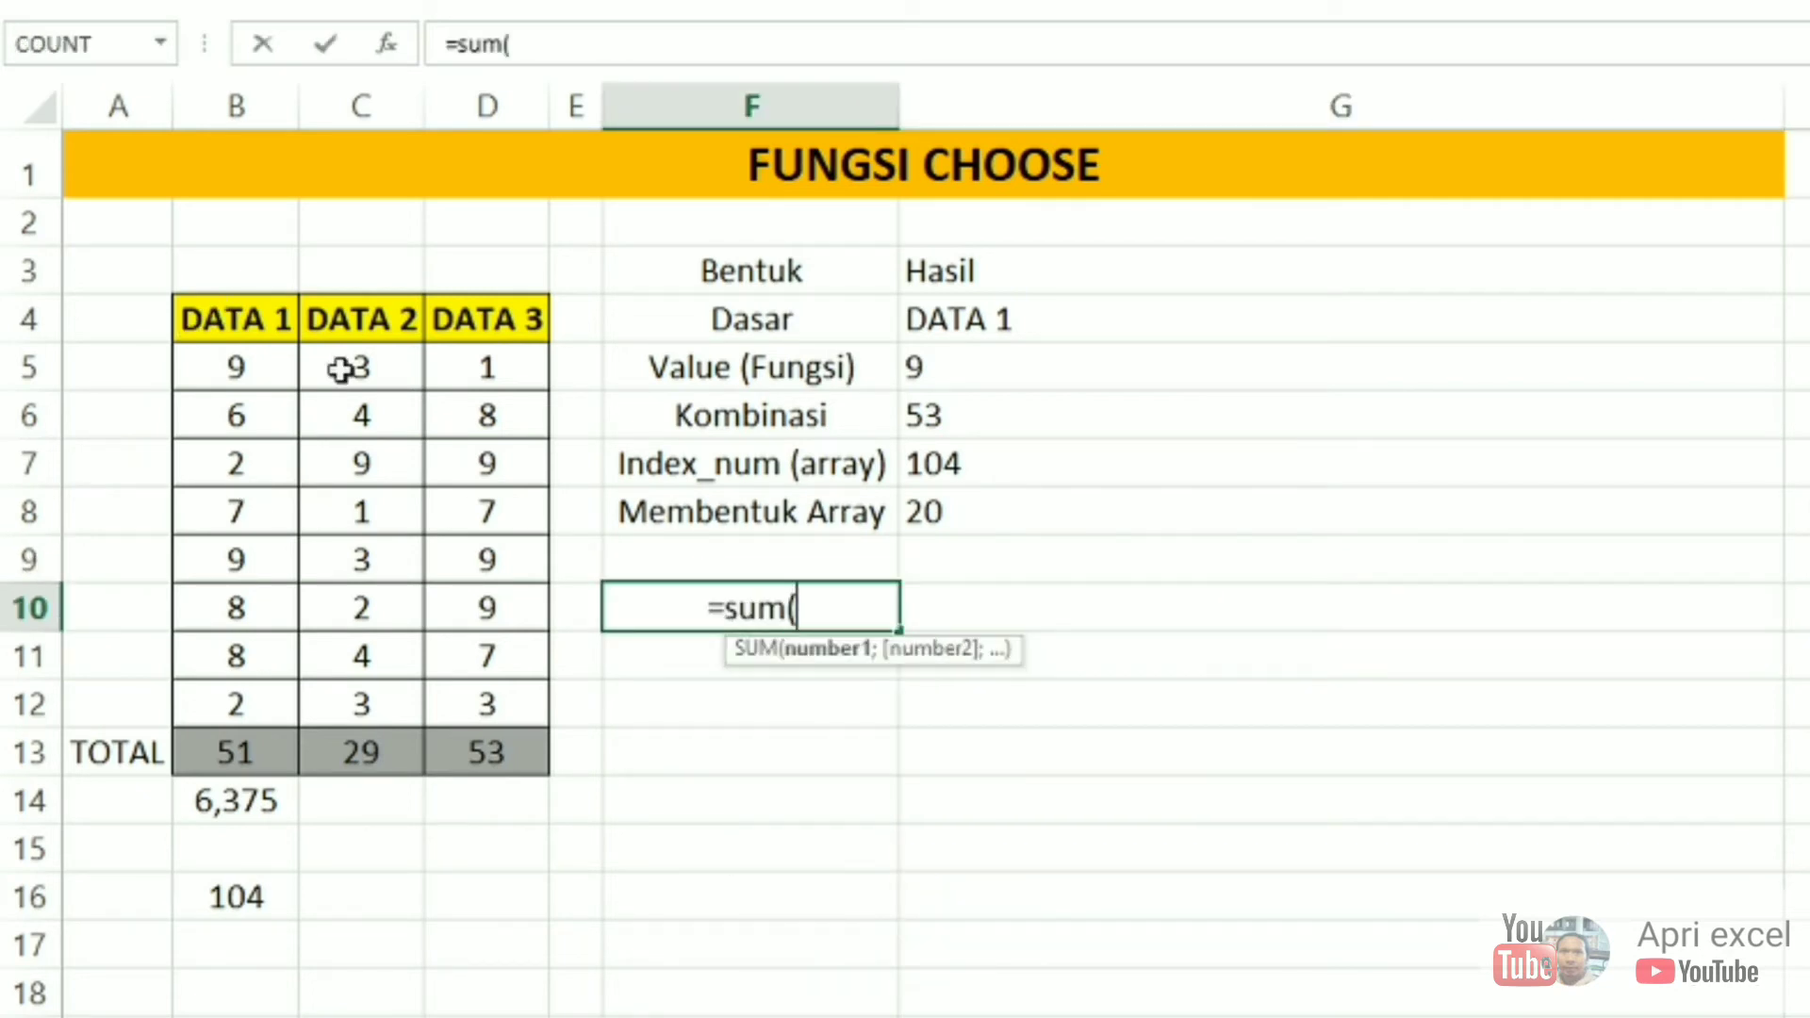
left_click_drag(341, 370, 376, 557)
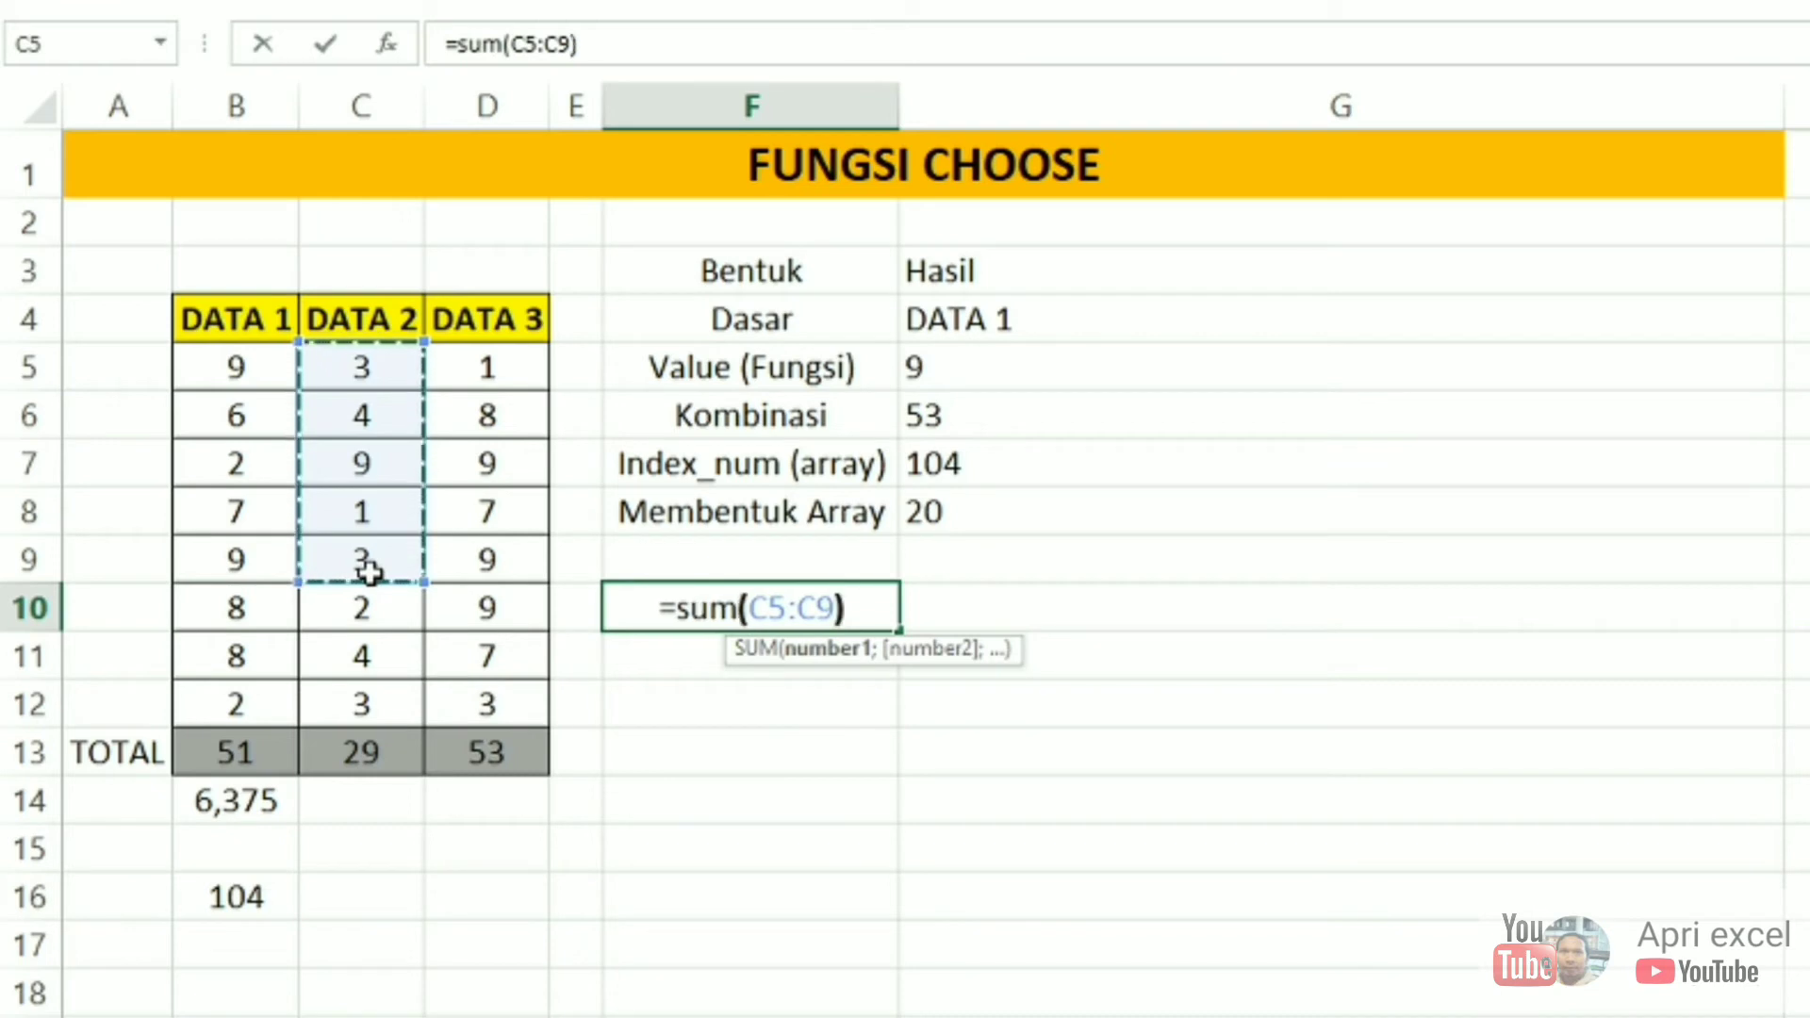
key("Return")
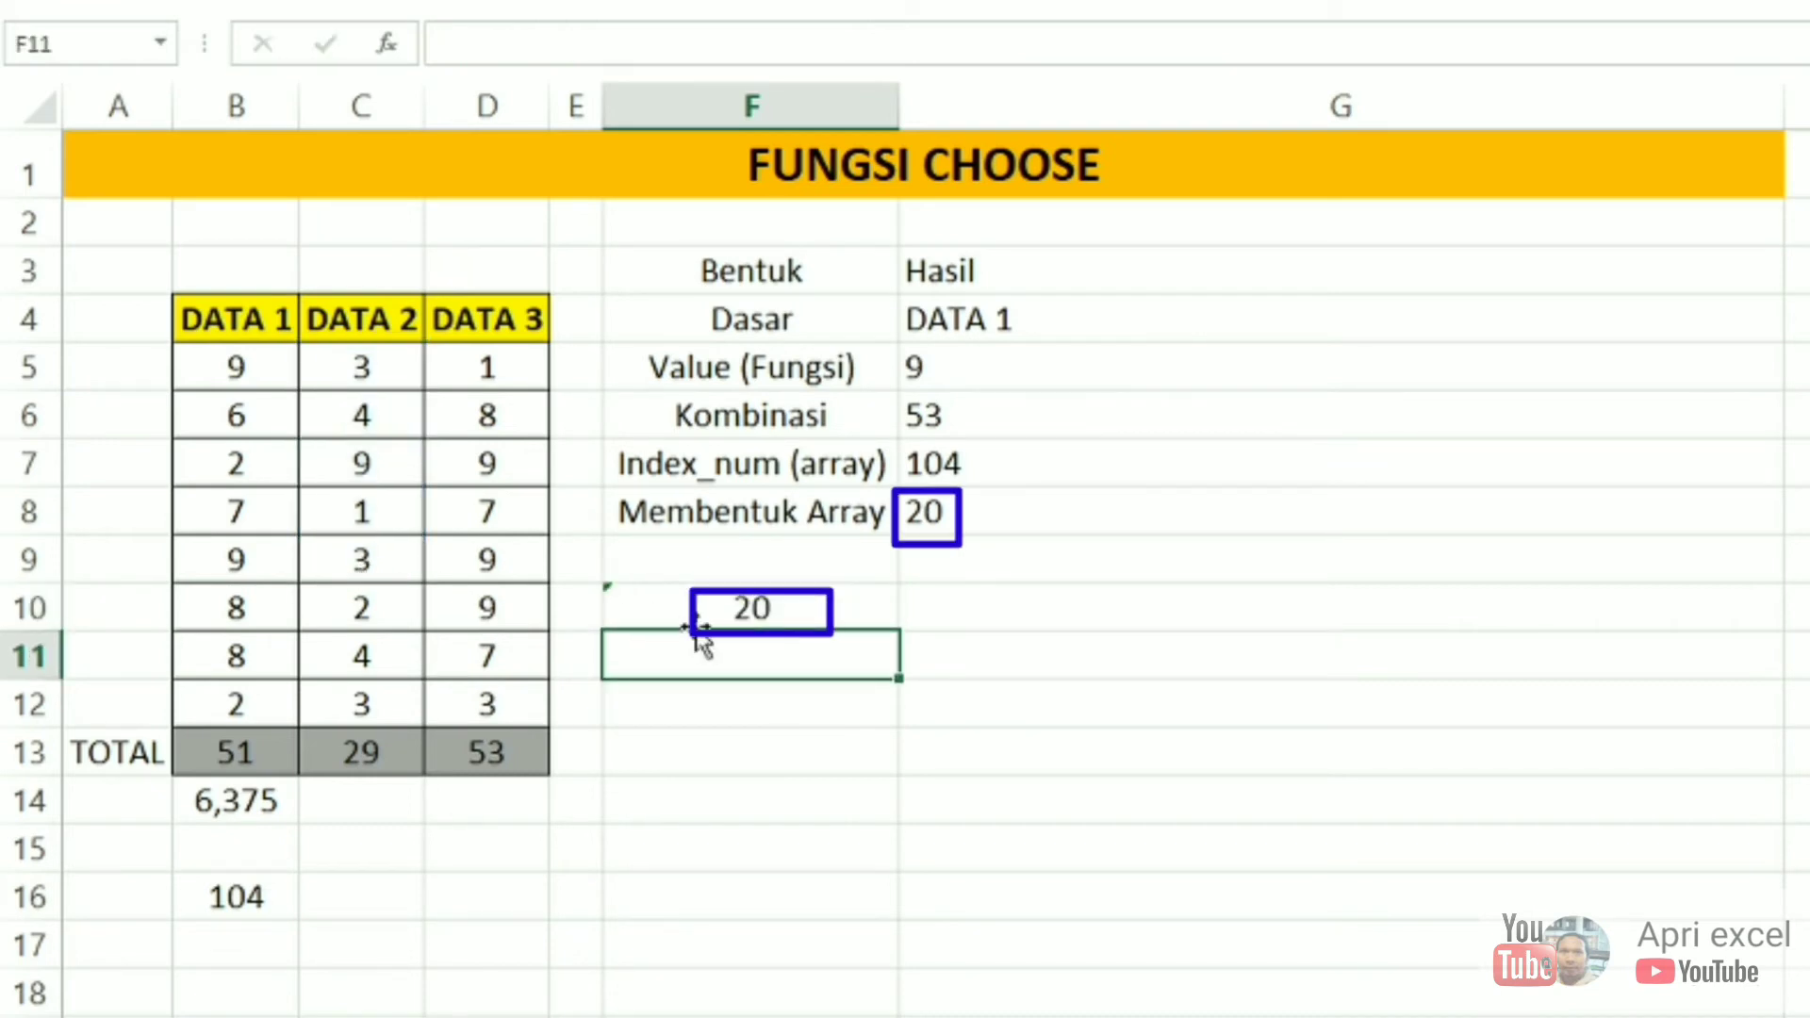
left_click(728, 611)
Set the CHOOSE index in G8's range formula to 3 so the summed range ends at C8.
left_click(990, 509)
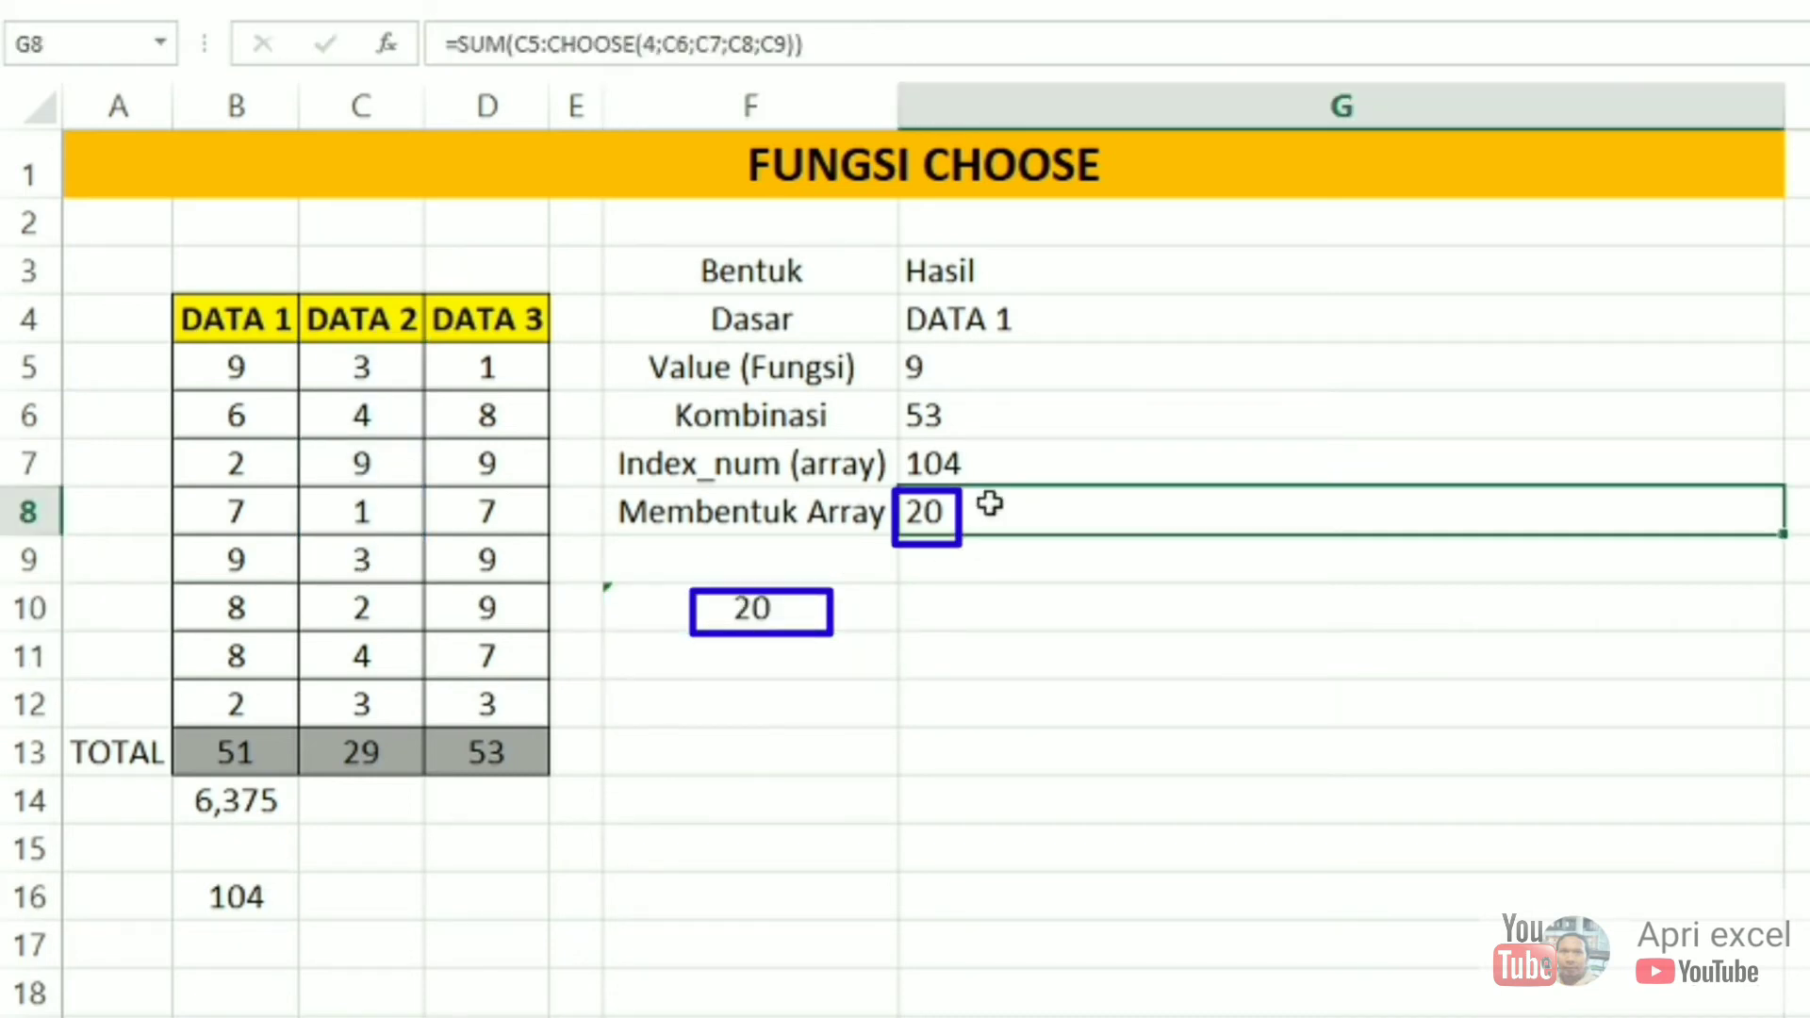
double_click(1120, 507)
left_click(1350, 511)
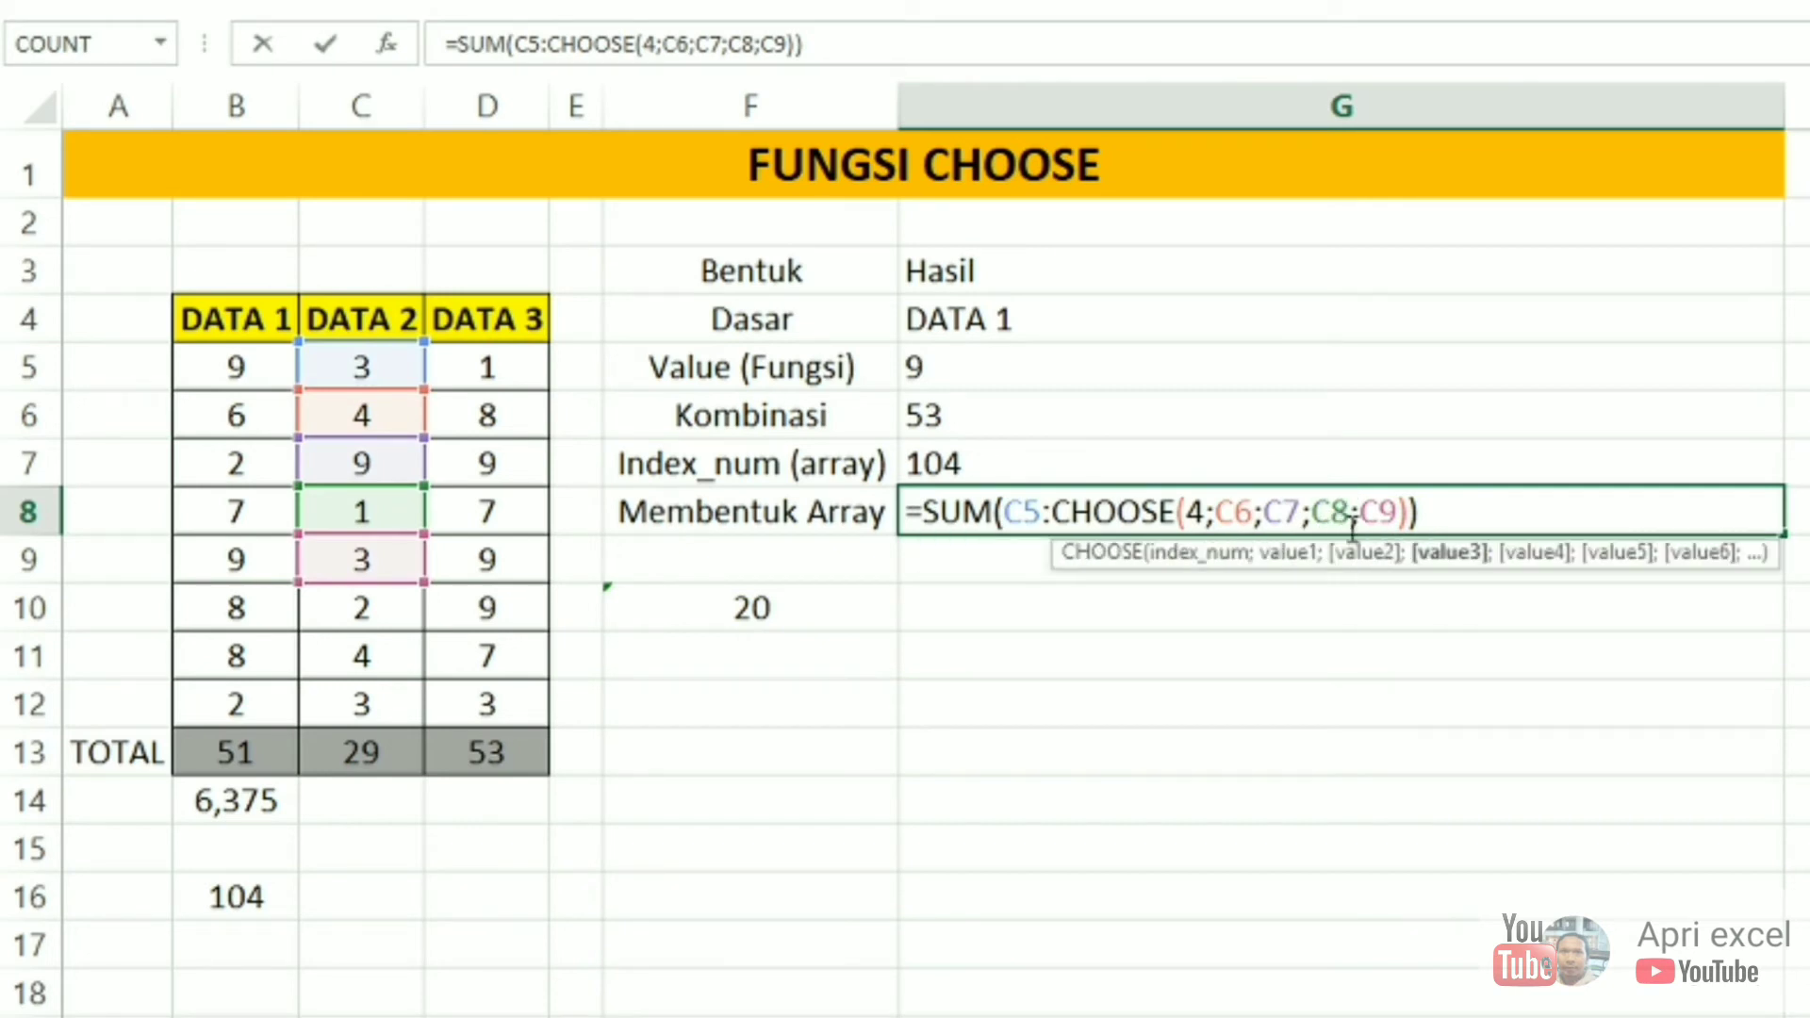
double_click(1195, 513)
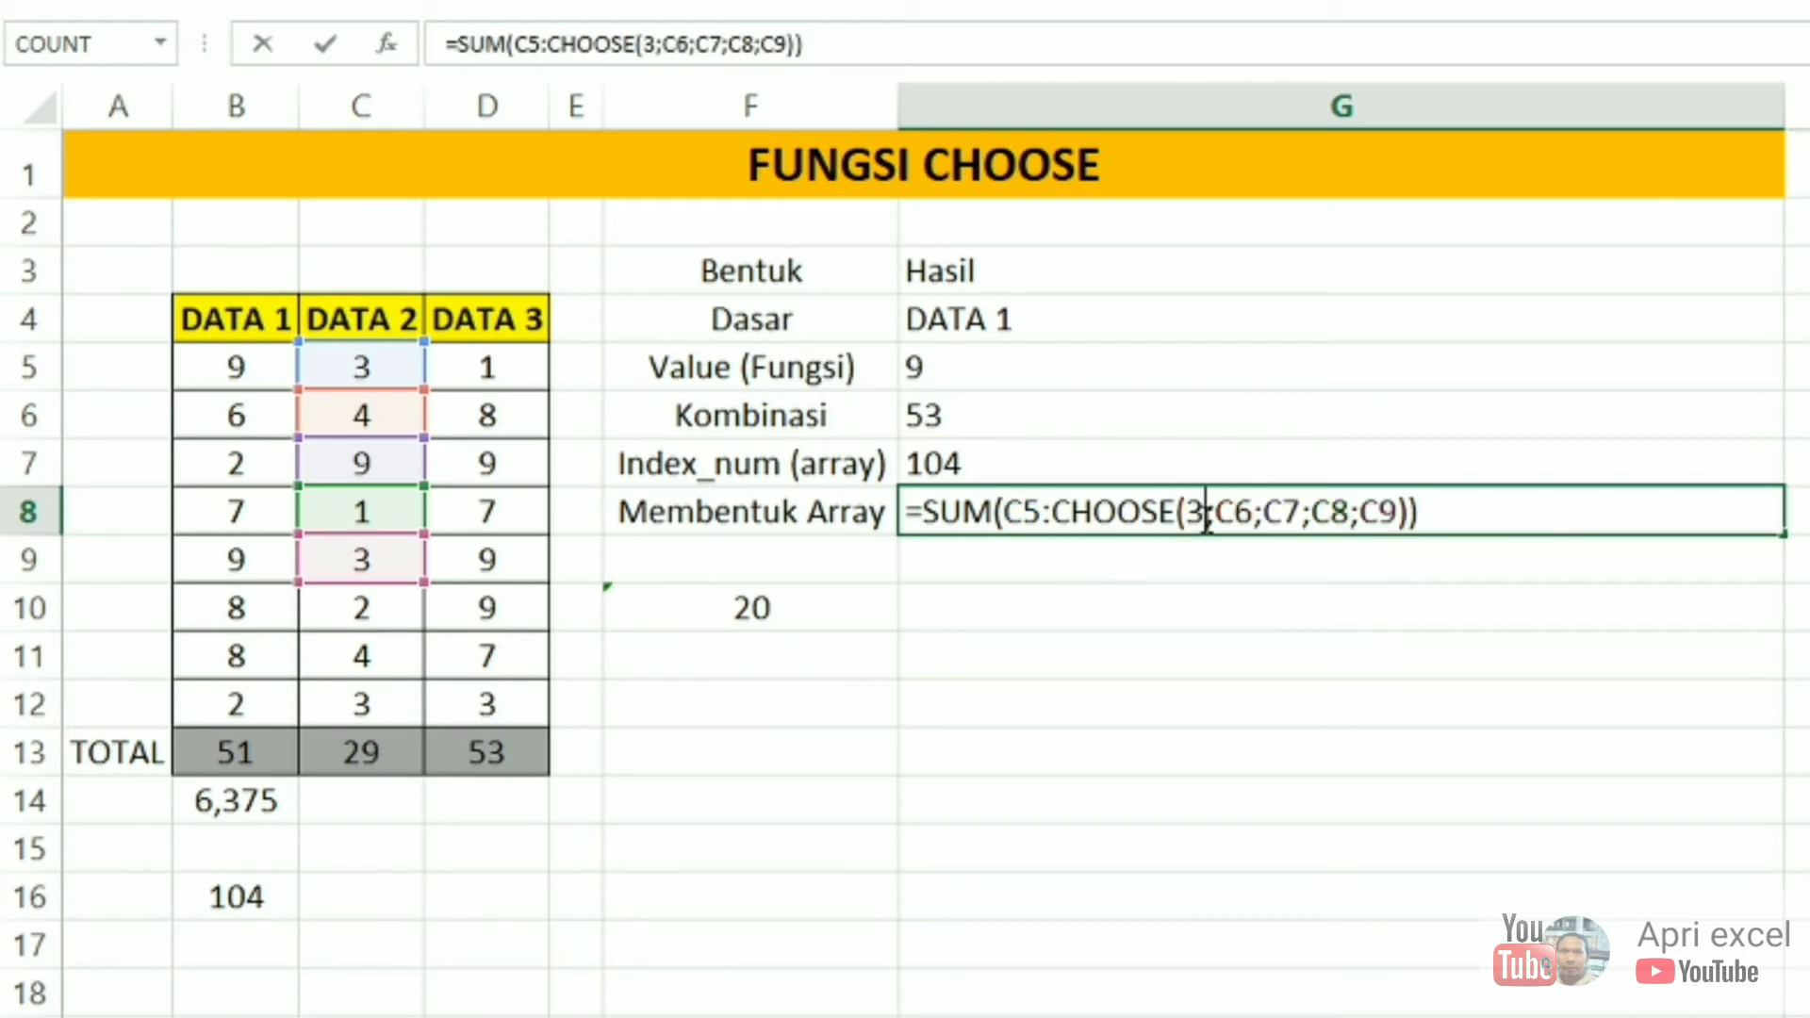
key("Return")
Shorten the SUM range in F10 to C5:C8 to compare it with G8, and clear F10.
left_click(788, 613)
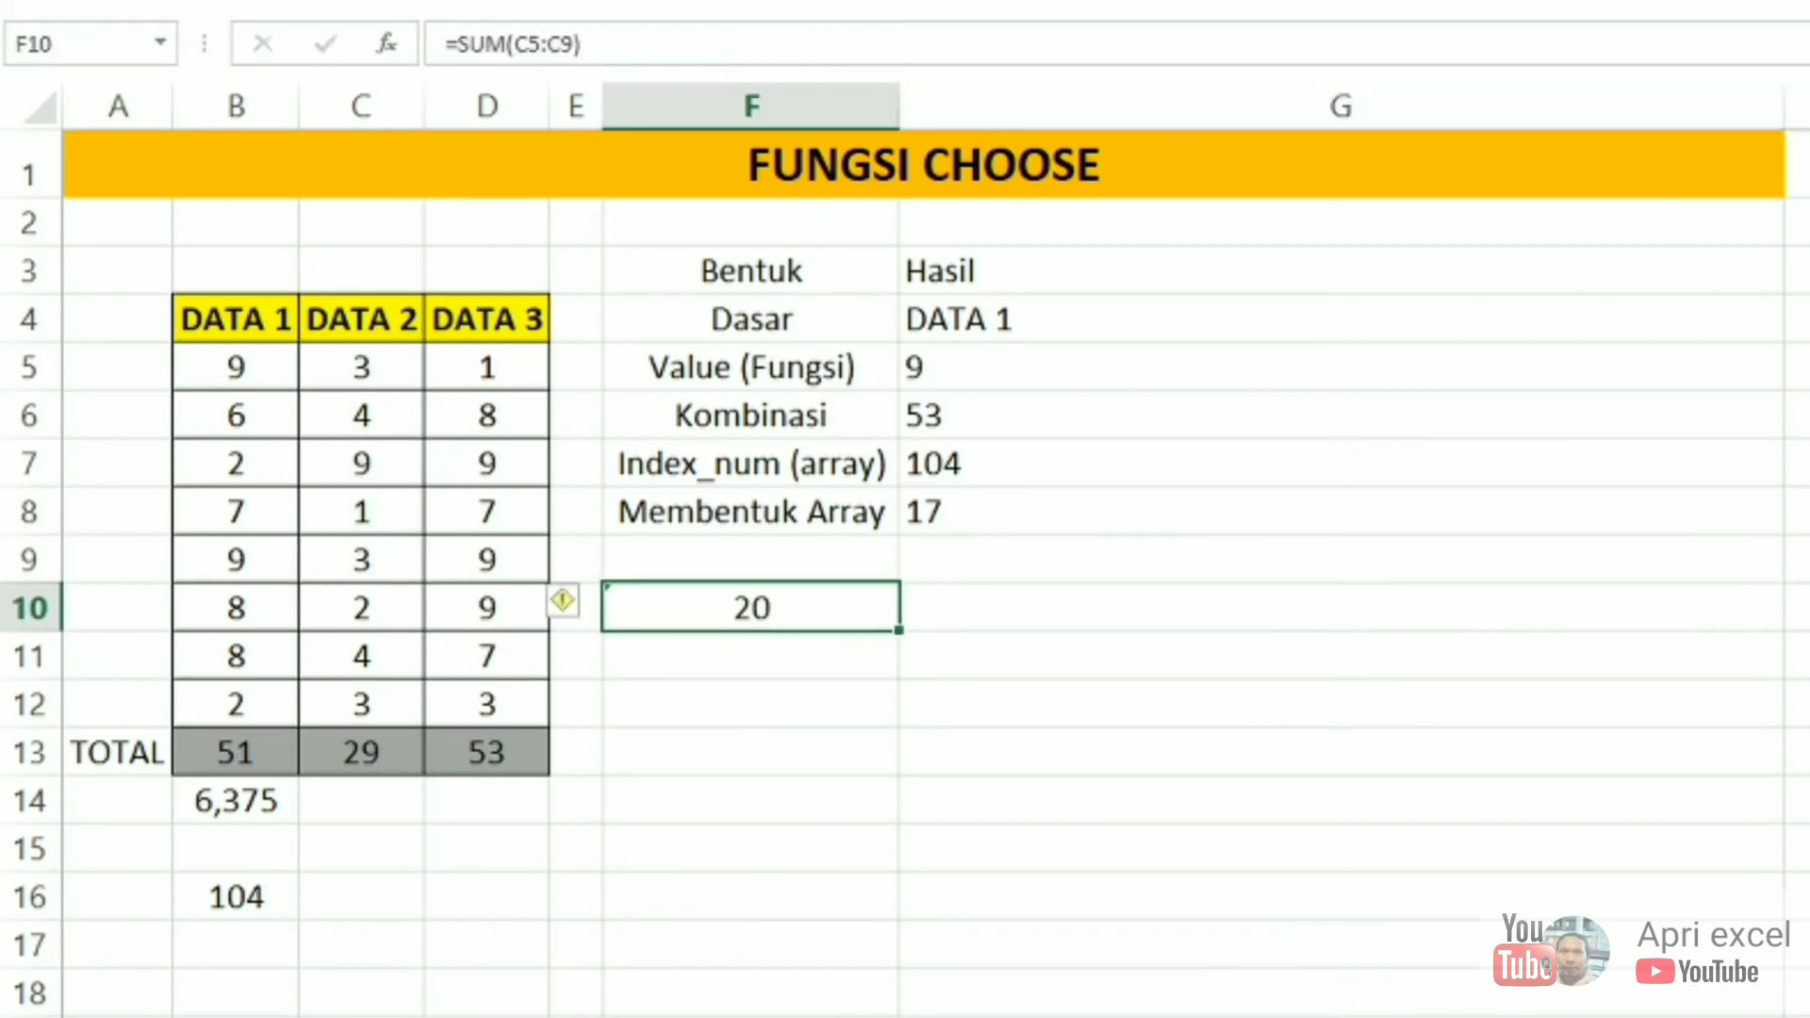
left_click(538, 47)
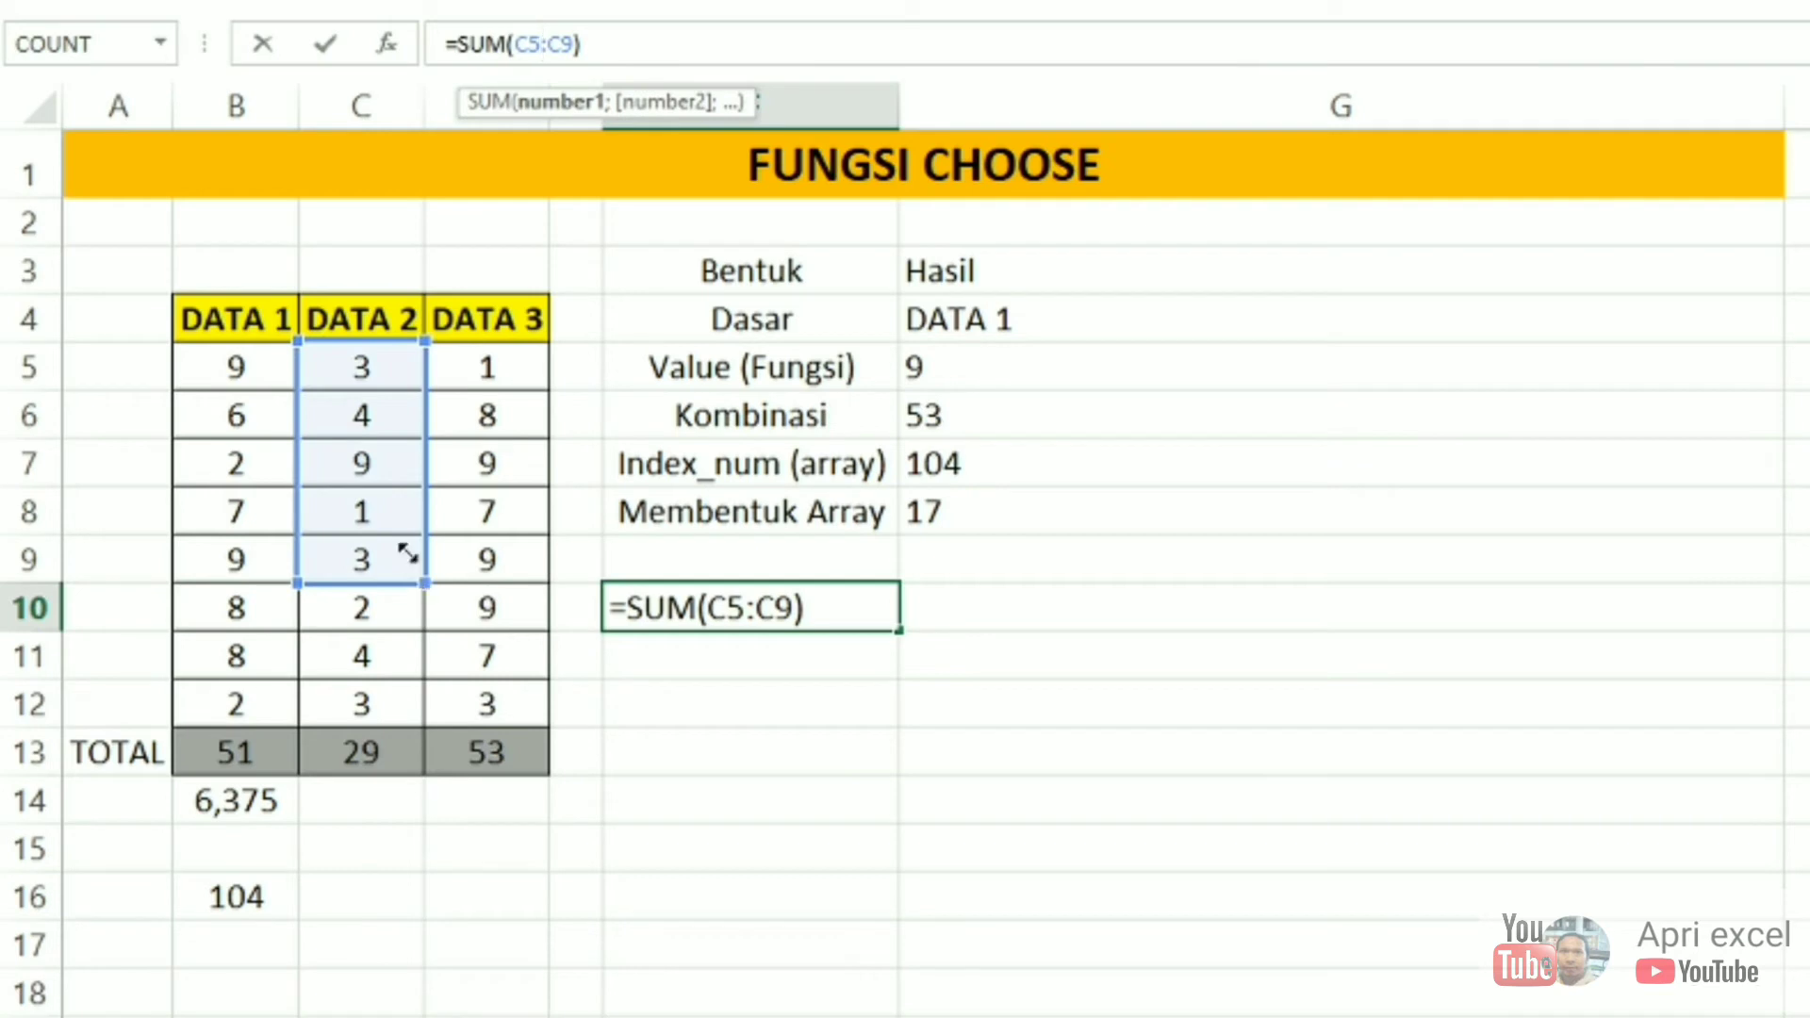
left_click_drag(407, 555, 418, 530)
key("Return")
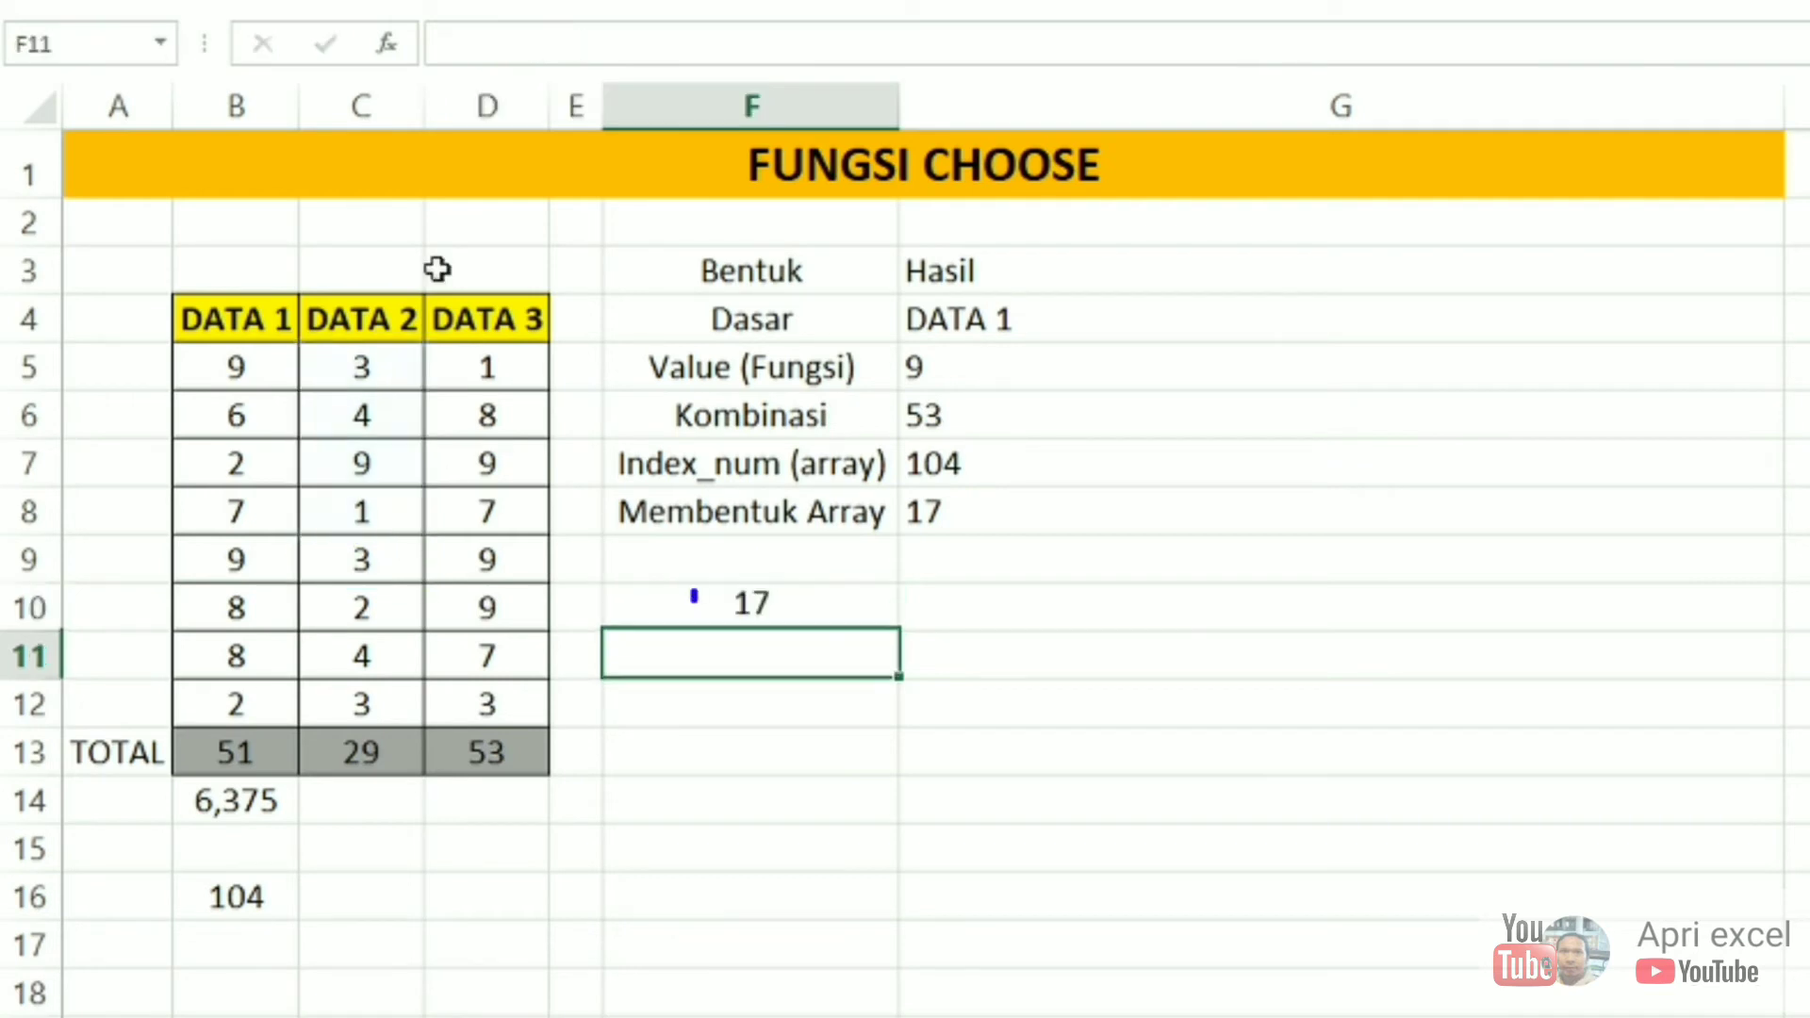
left_click(795, 608)
key("Delete")
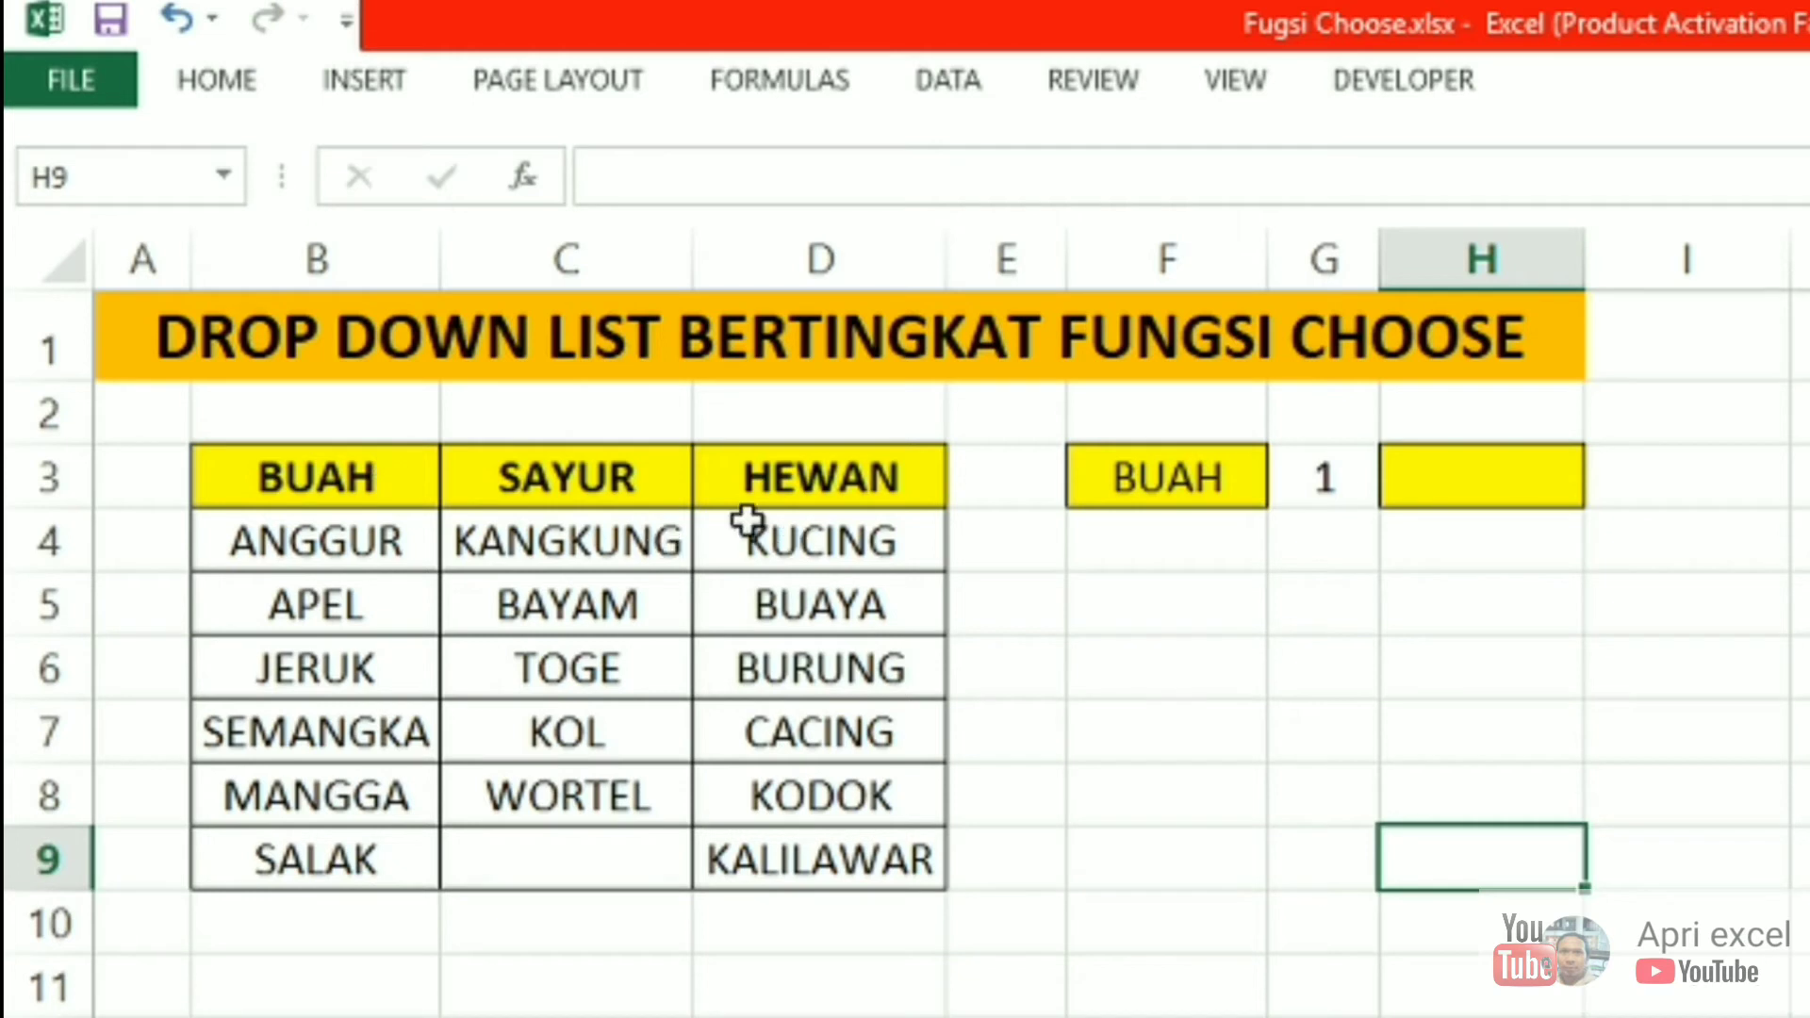
On the DROP DOWN LIST BERTINGKAT sheet, choose SAYUR as the category in F3 and select the dependent cell H3.
left_click(1148, 471)
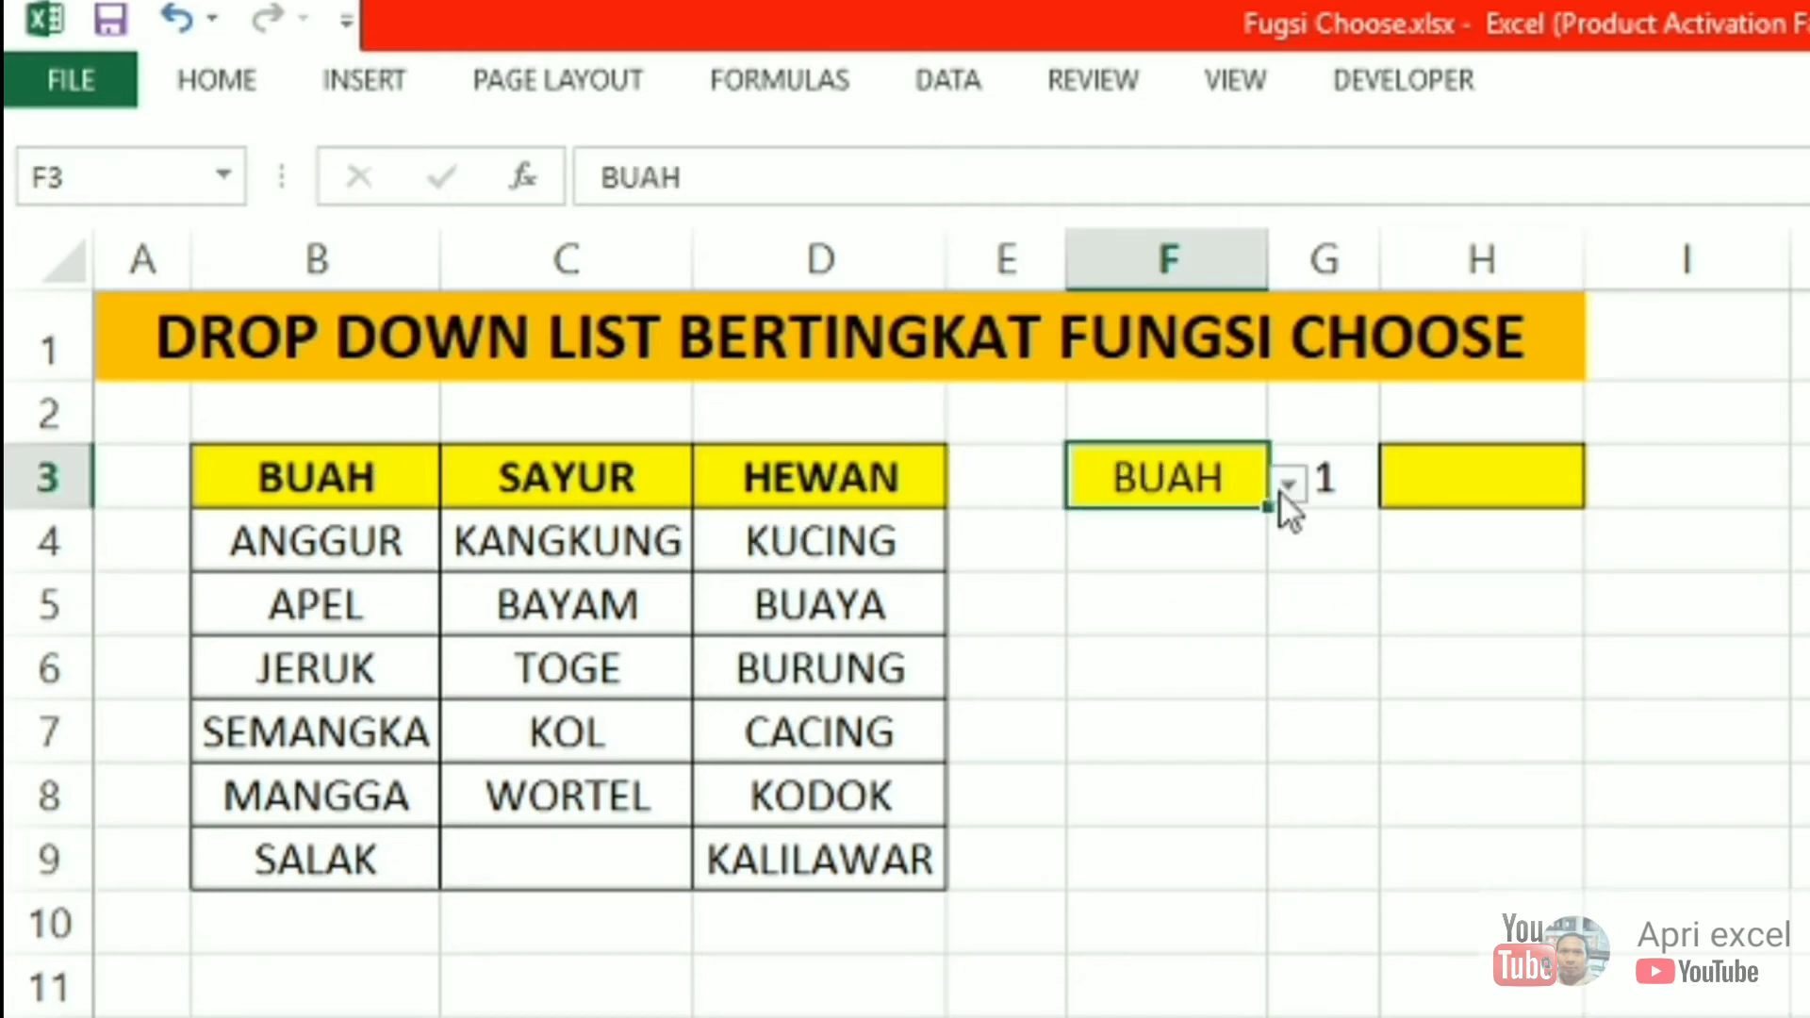
left_click(1287, 486)
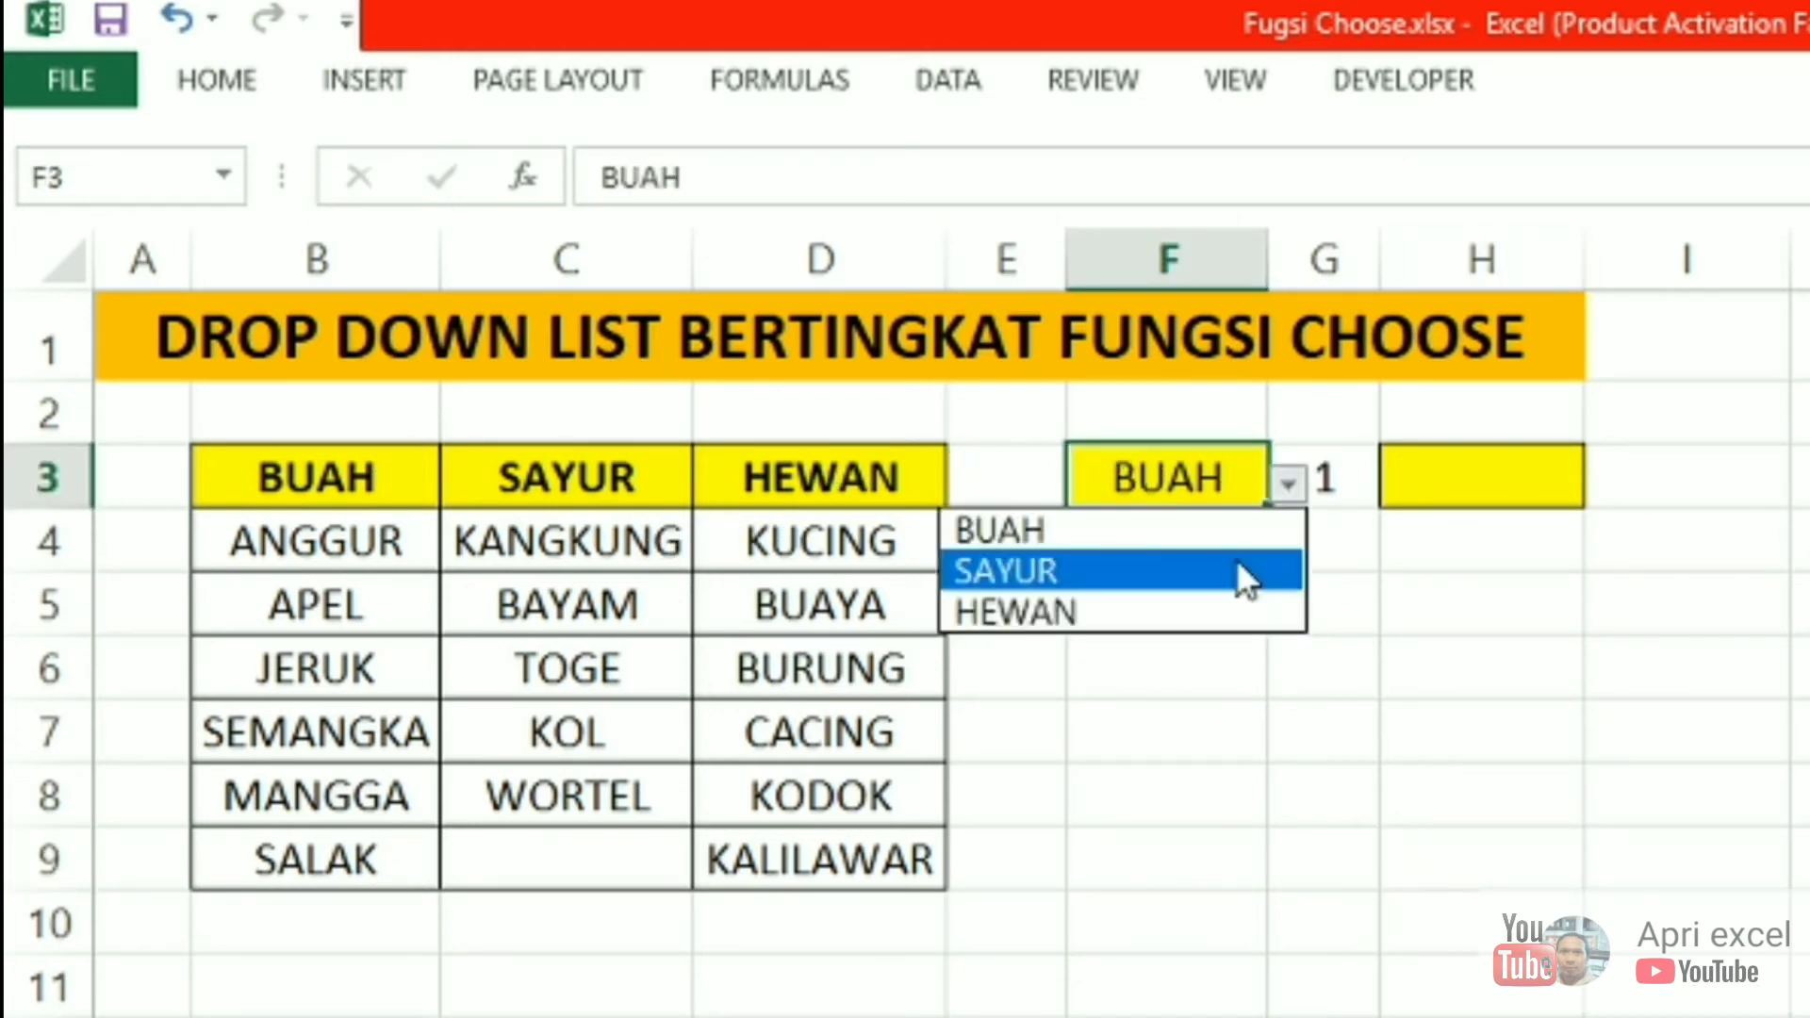
left_click(1238, 570)
left_click(1480, 484)
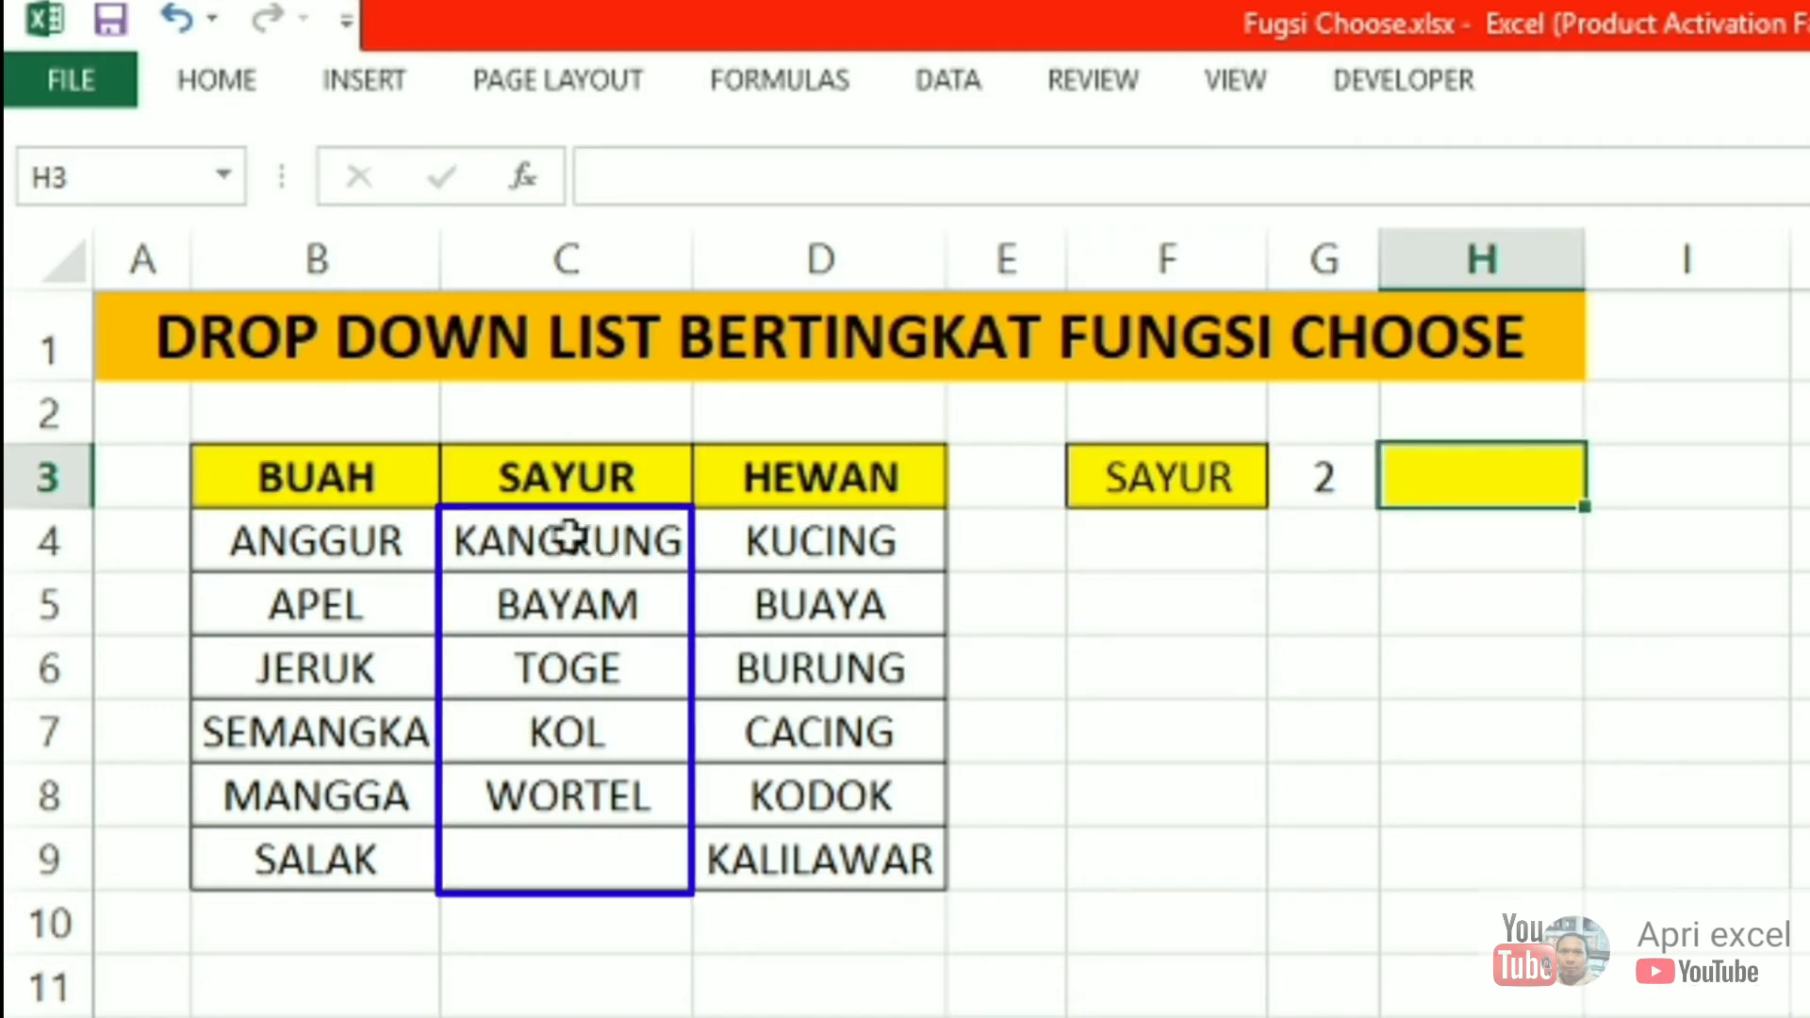
Choose HEWAN as the category in F3 and select the dependent cell H3.
left_click(1200, 481)
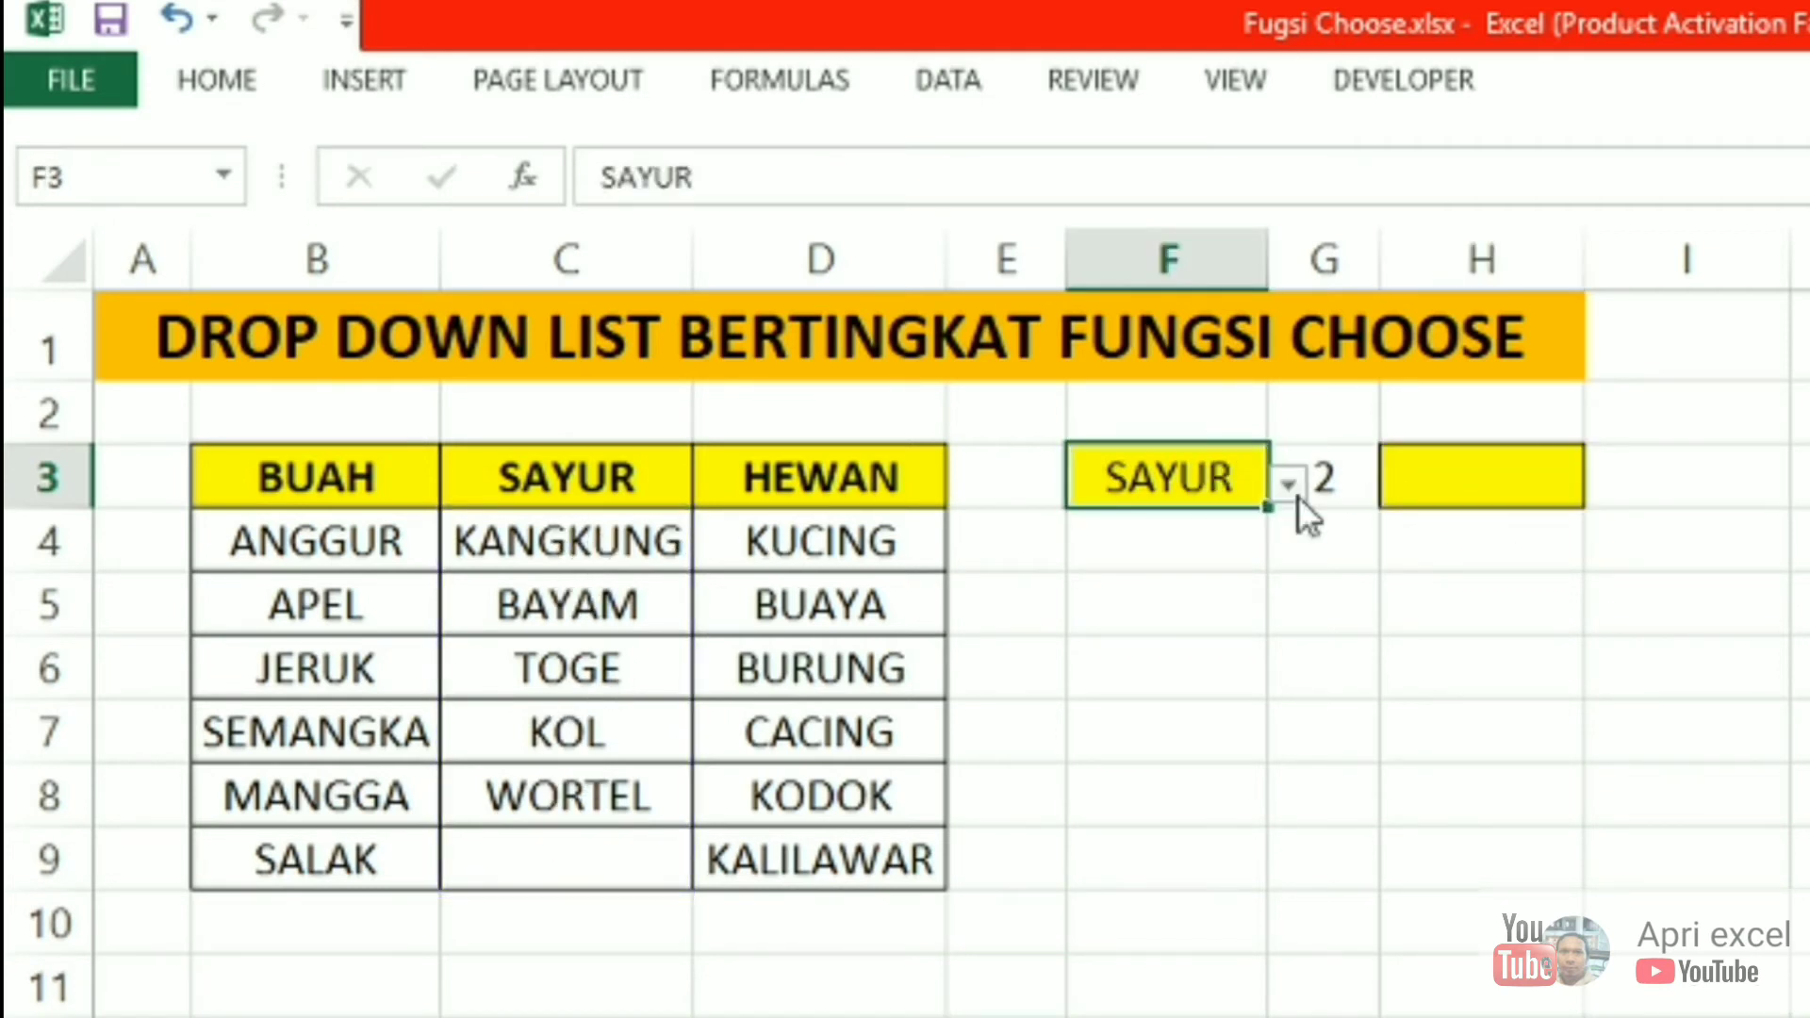
left_click(1289, 486)
left_click(1154, 610)
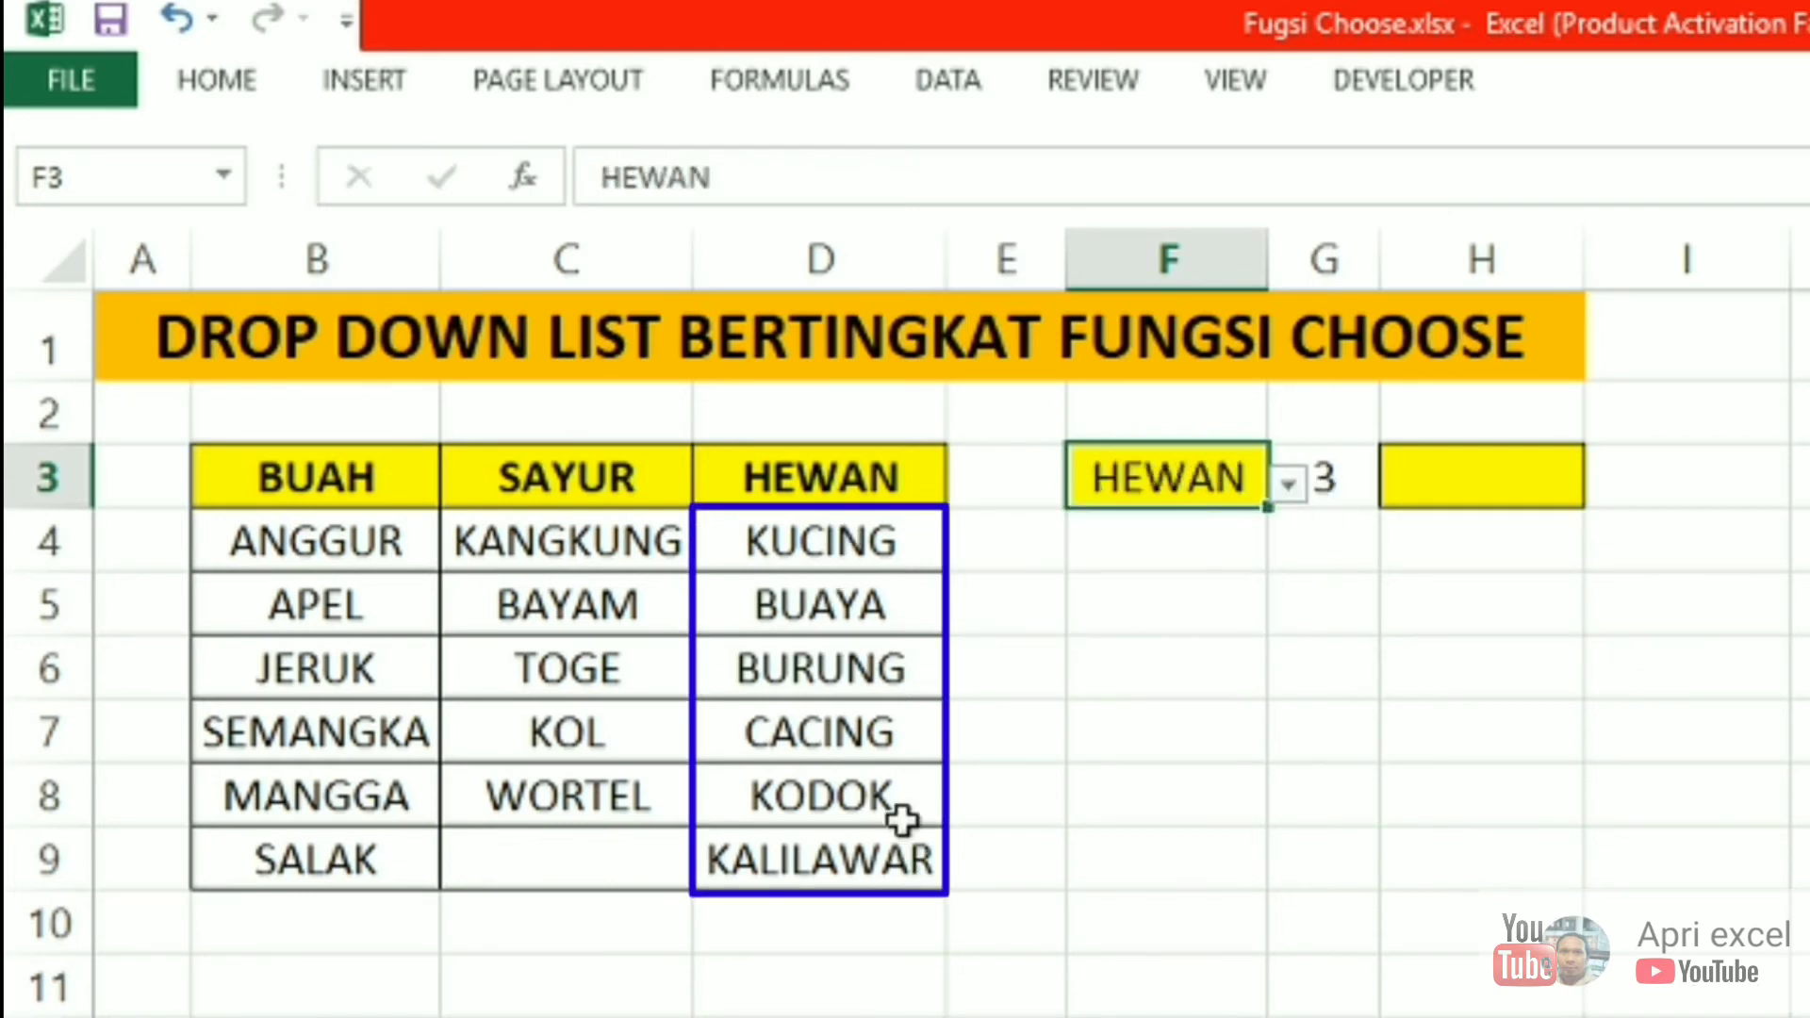
left_click(1580, 472)
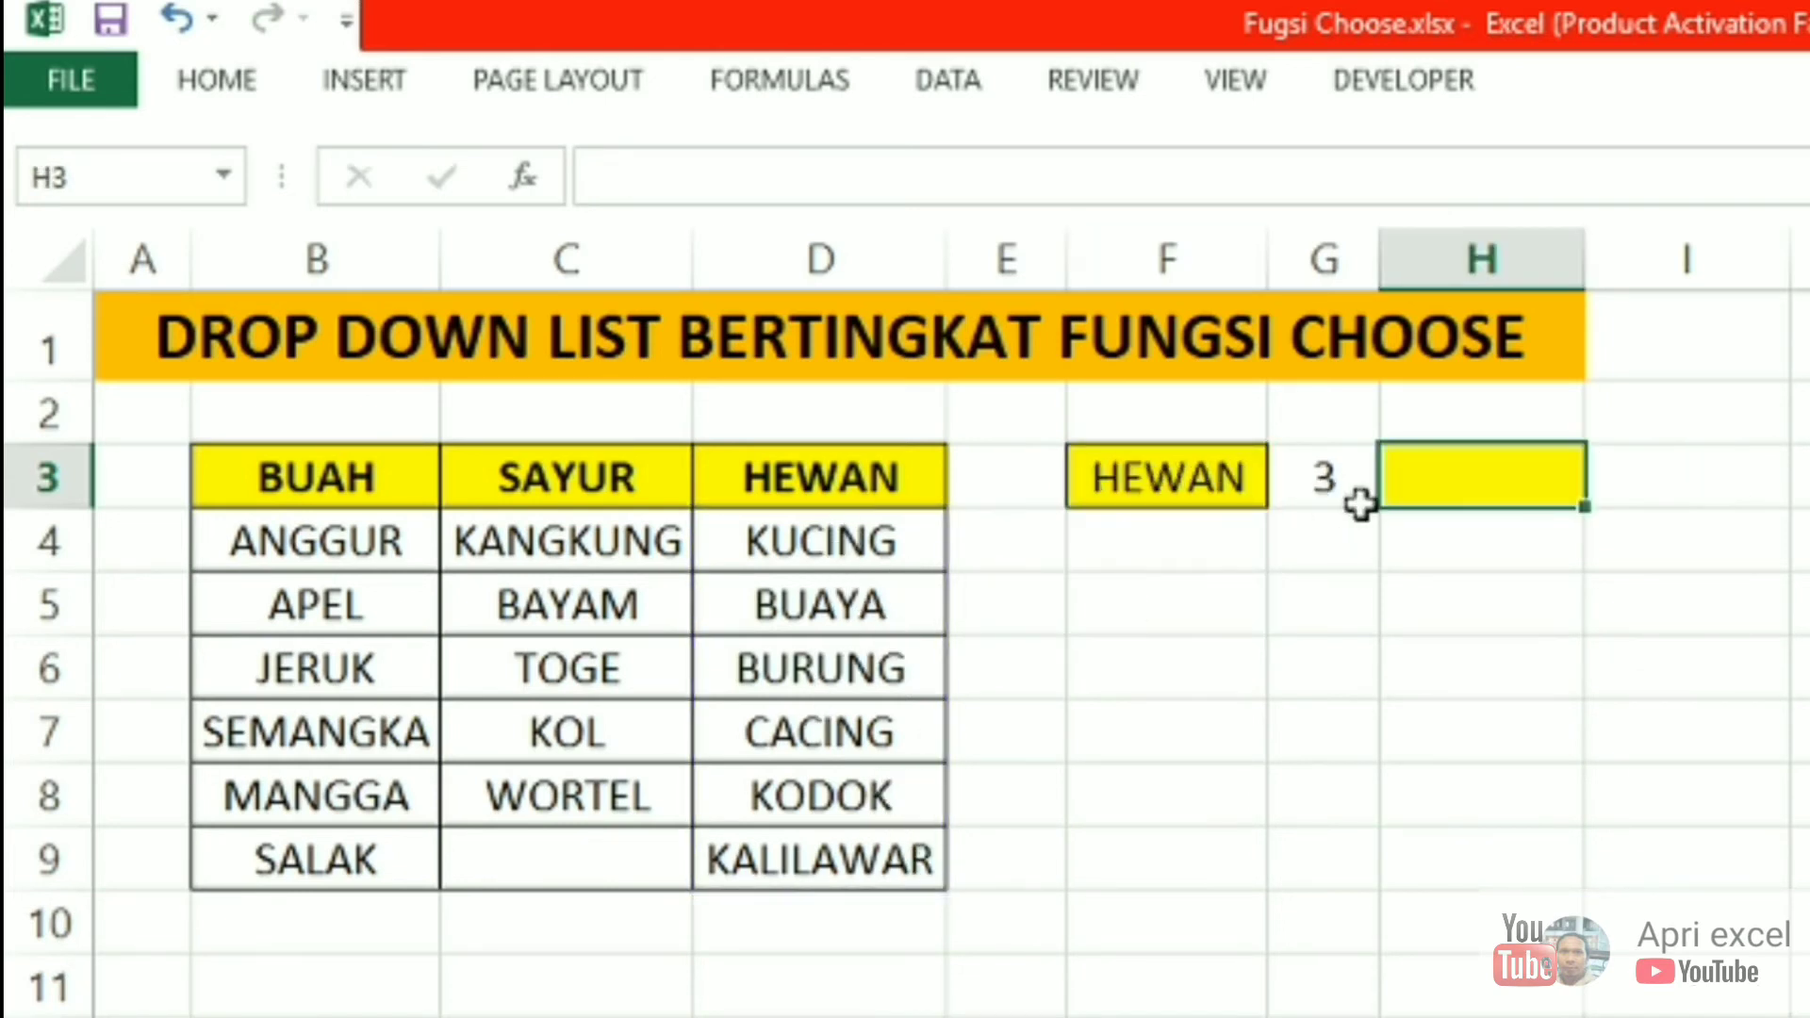
Examine the formula in G3 that turns the category in F3 into an index number.
left_click(1329, 472)
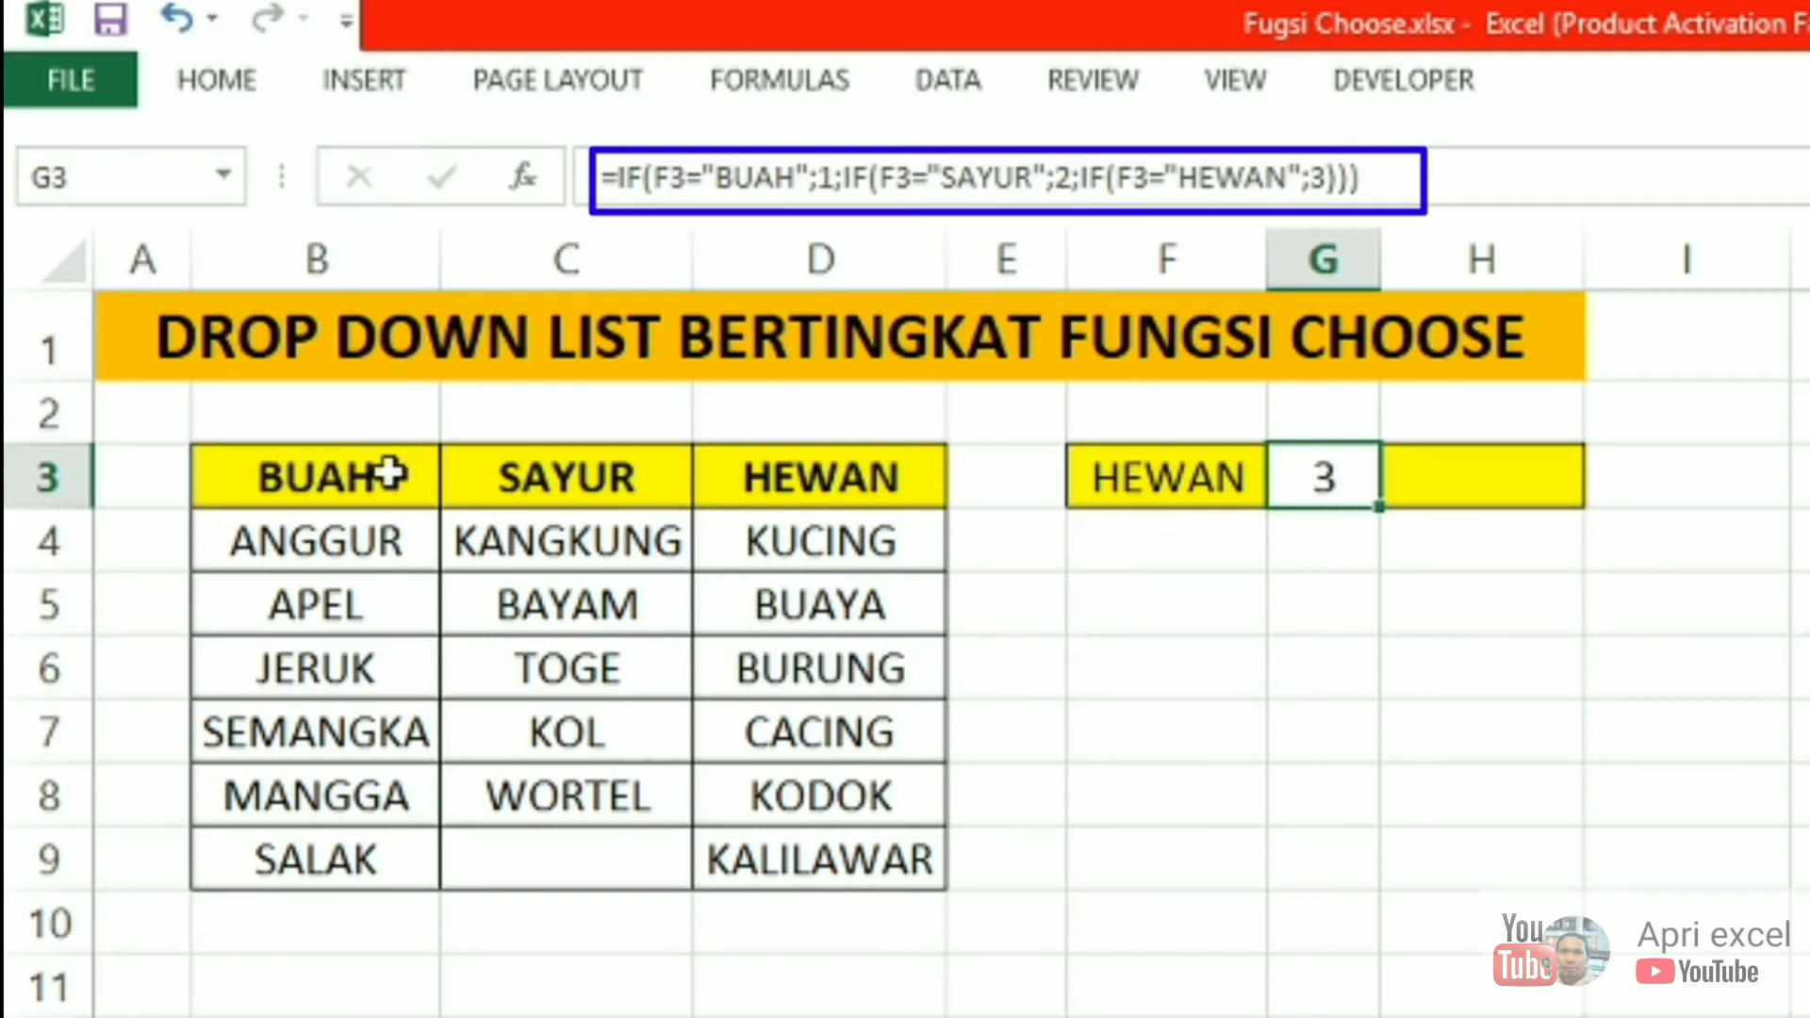
key("Return")
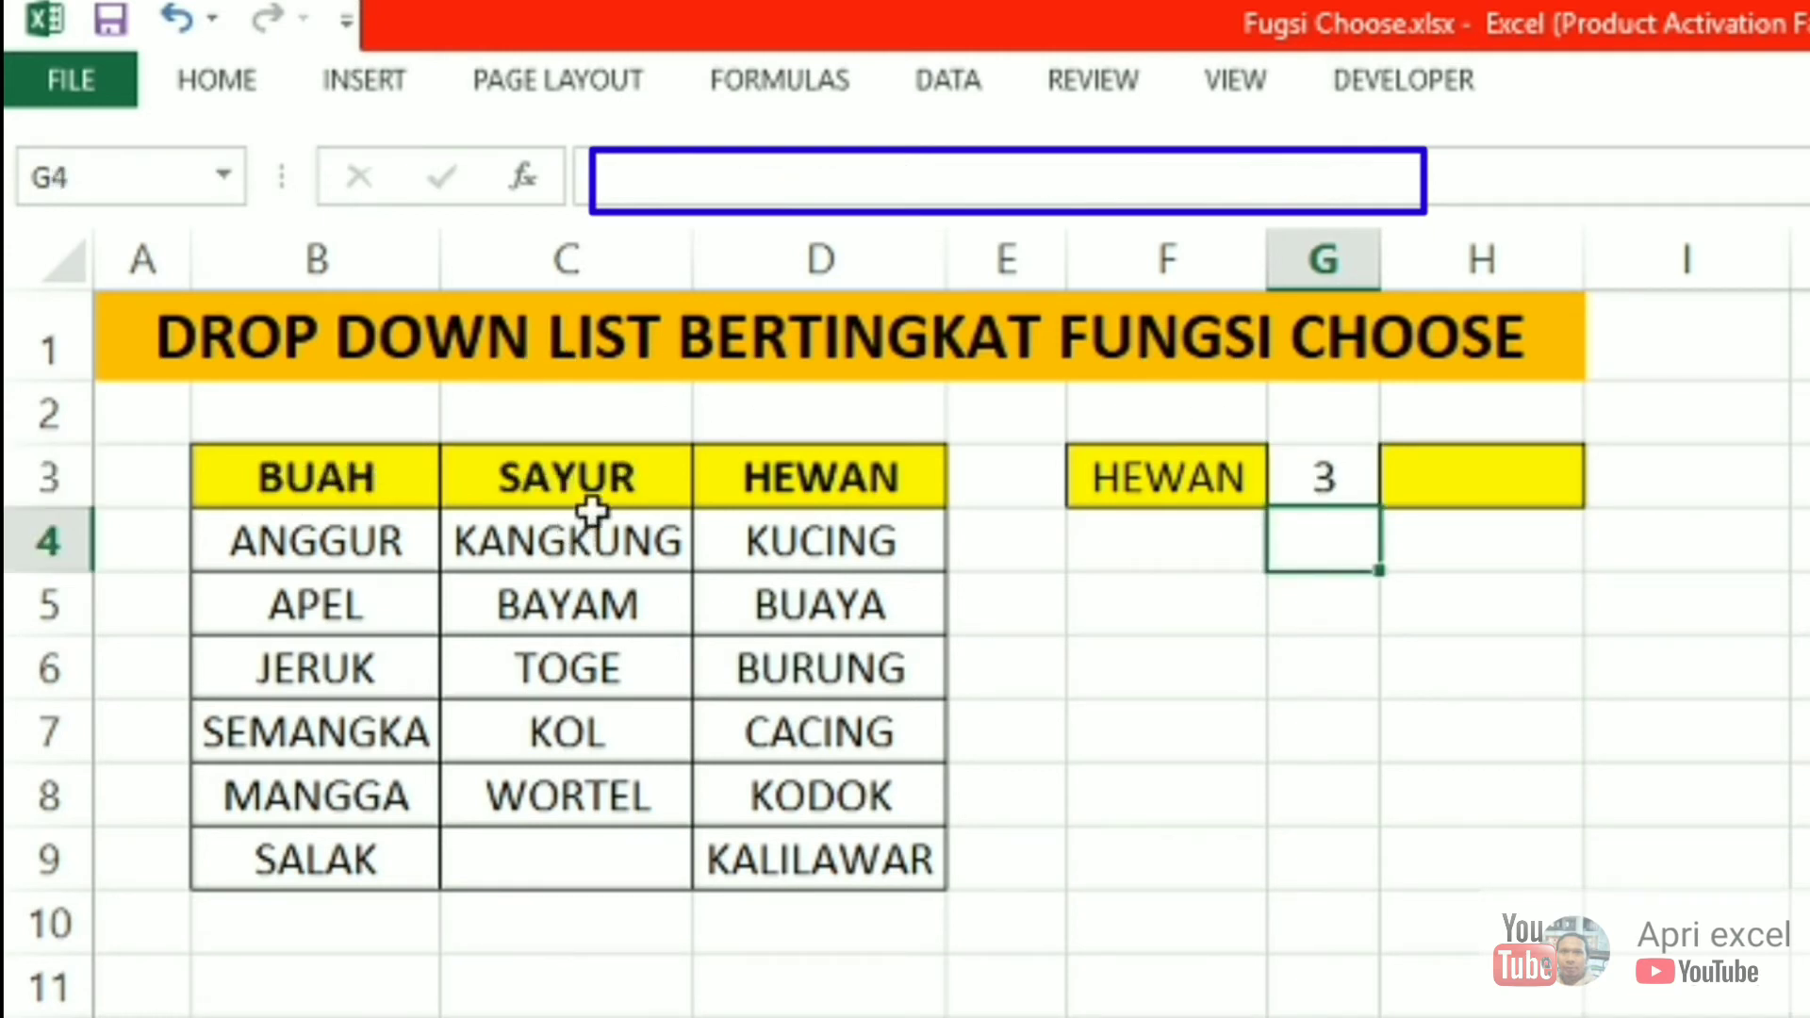
left_click(1334, 476)
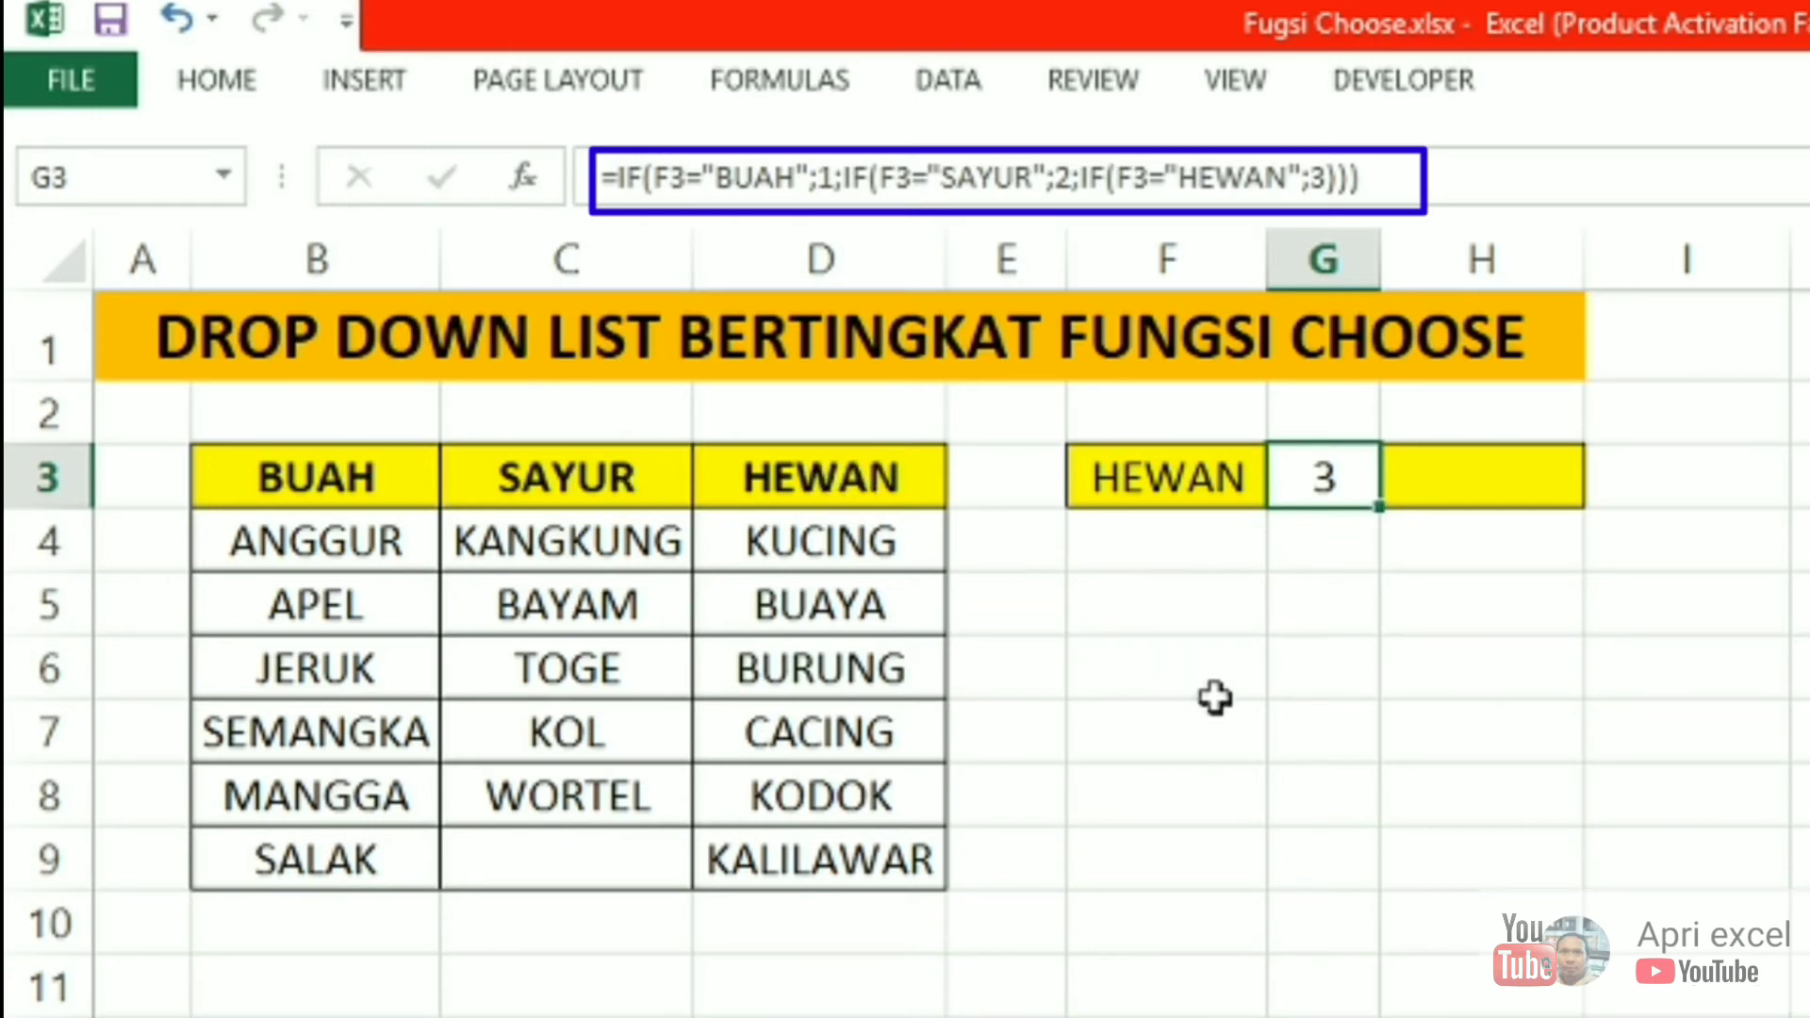
Switch the category in F3 to BUAH, SAYUR and back to HEWAN to test the index in G3.
left_click(1178, 495)
left_click(1285, 478)
left_click(1024, 526)
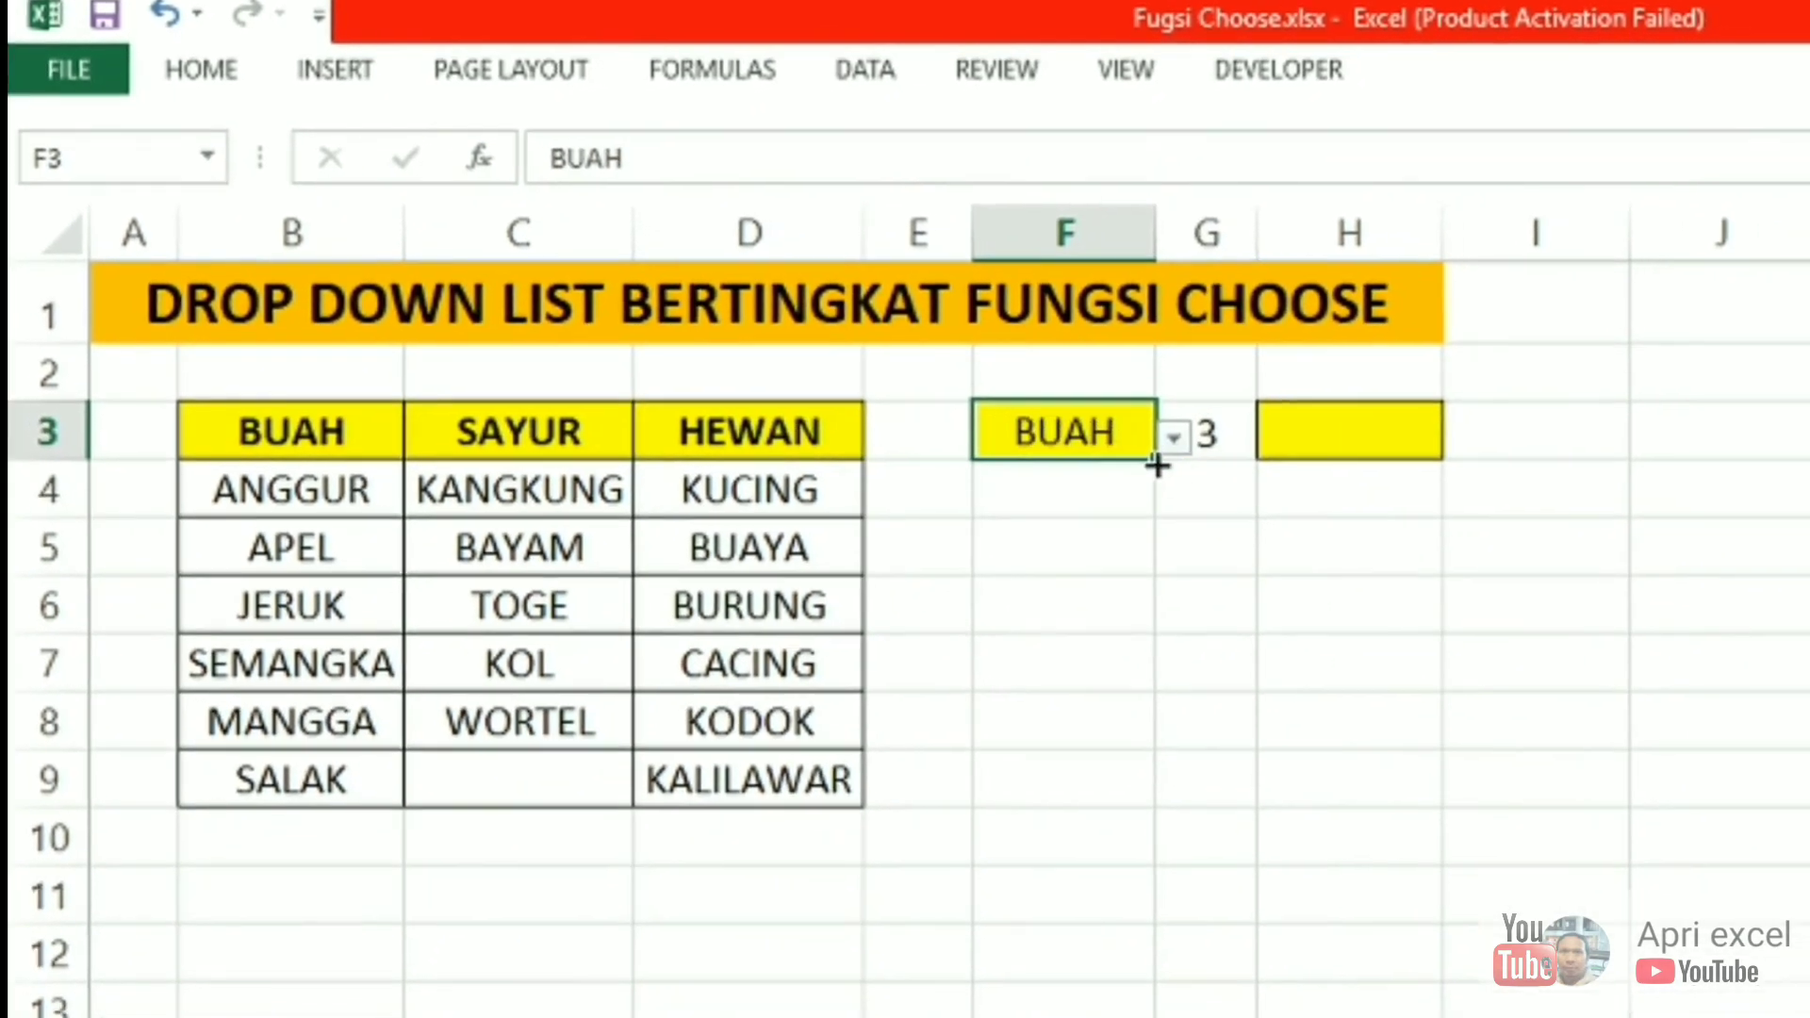
left_click(1174, 436)
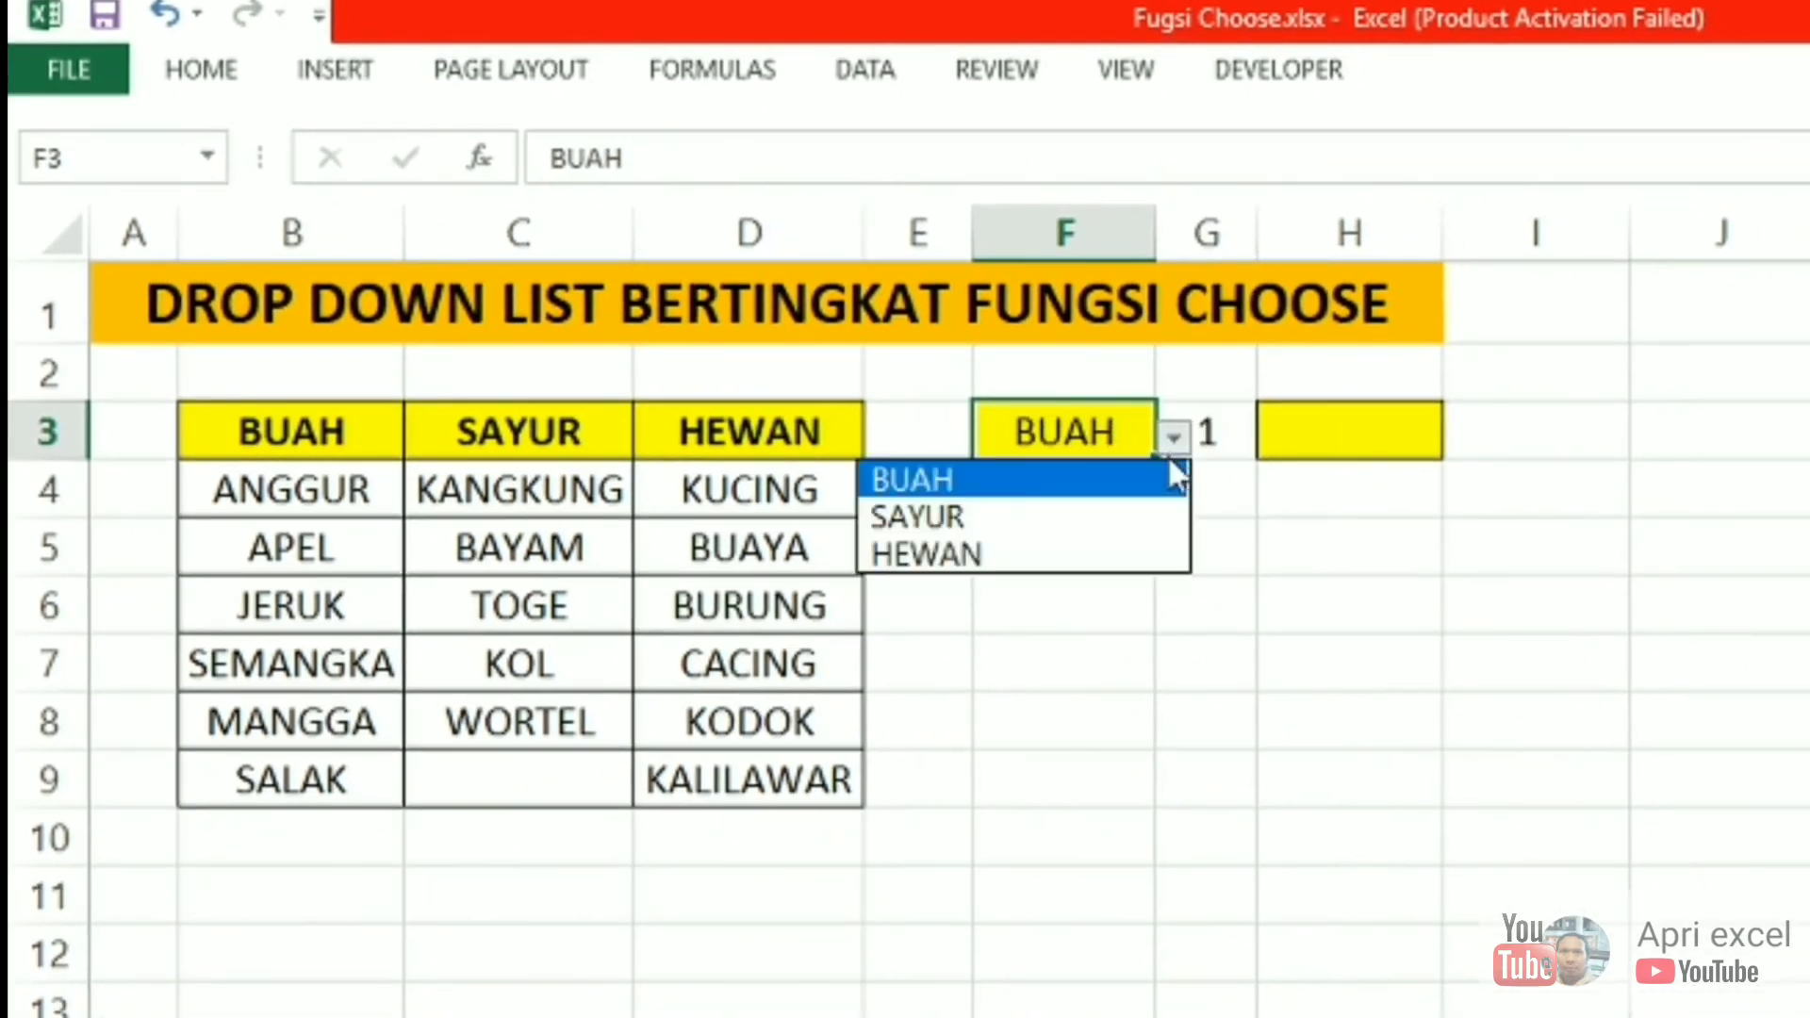
left_click(1122, 519)
left_click(1174, 436)
left_click(1123, 555)
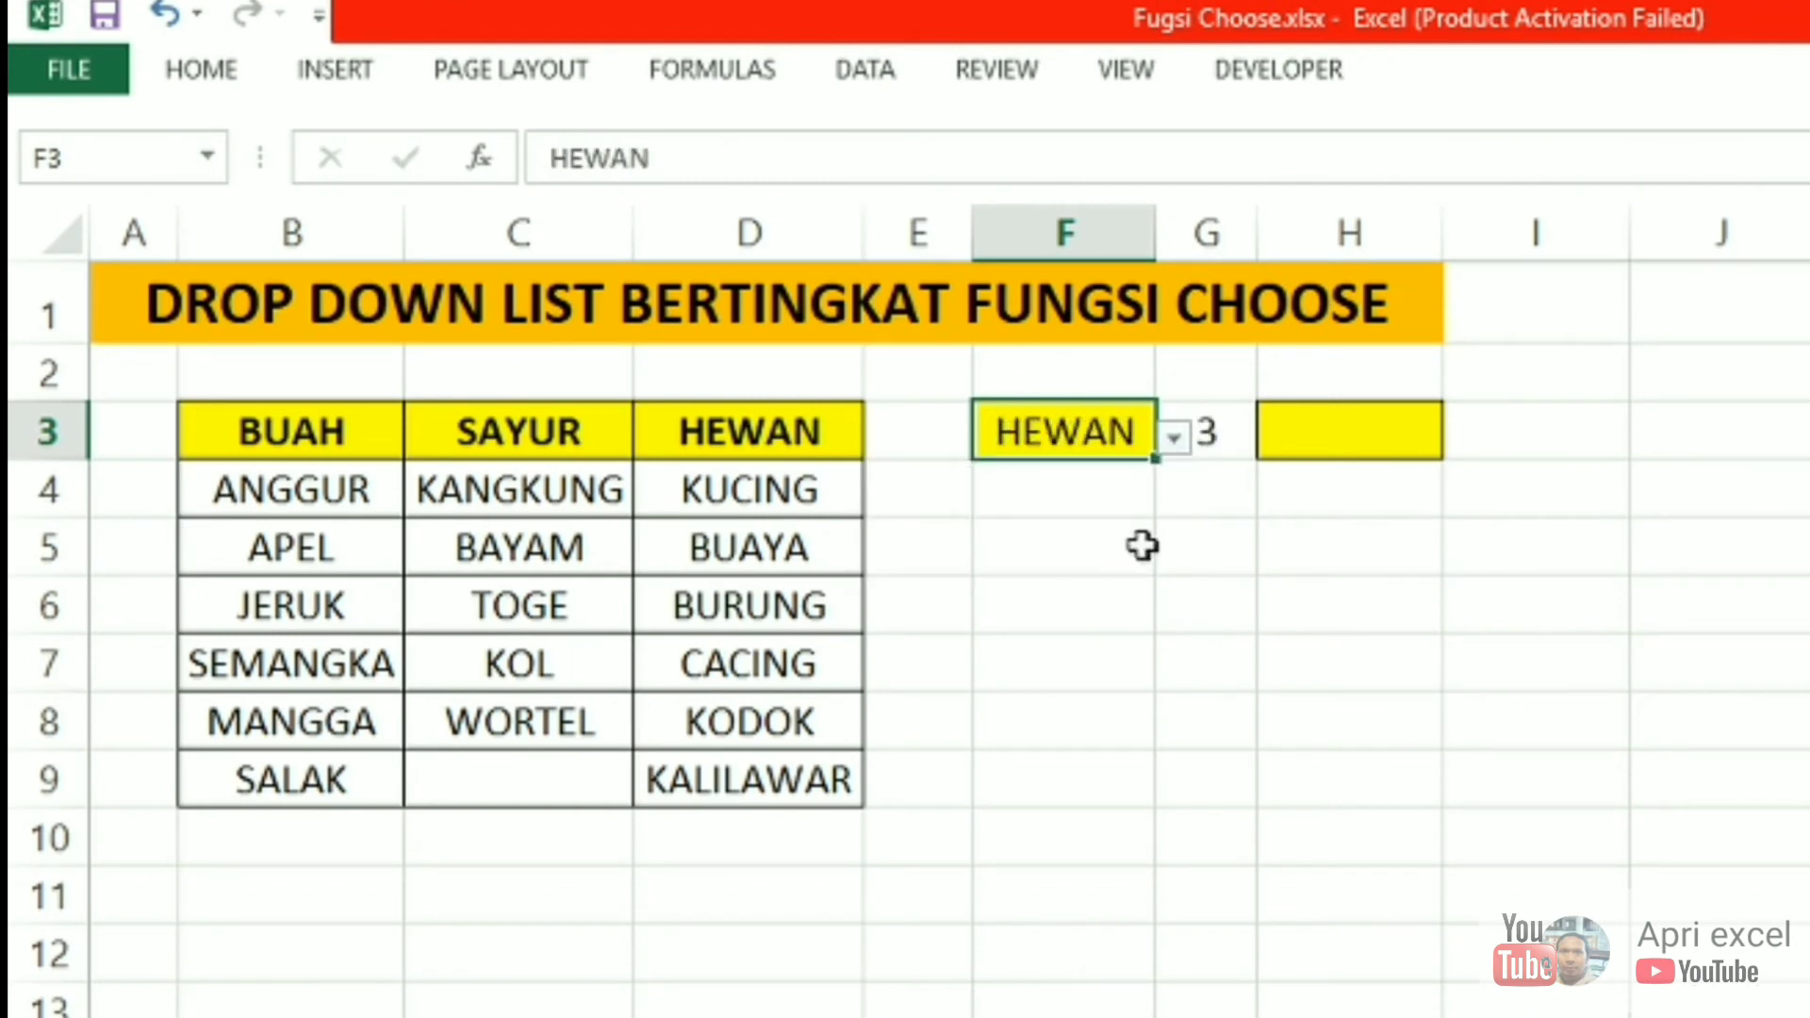
left_click(1143, 546)
Enter =CHOOSE(G3;B4:B9;C4:C9;D4:D9) in H3, using G3 as the index and the three category columns as values.
left_click(1335, 434)
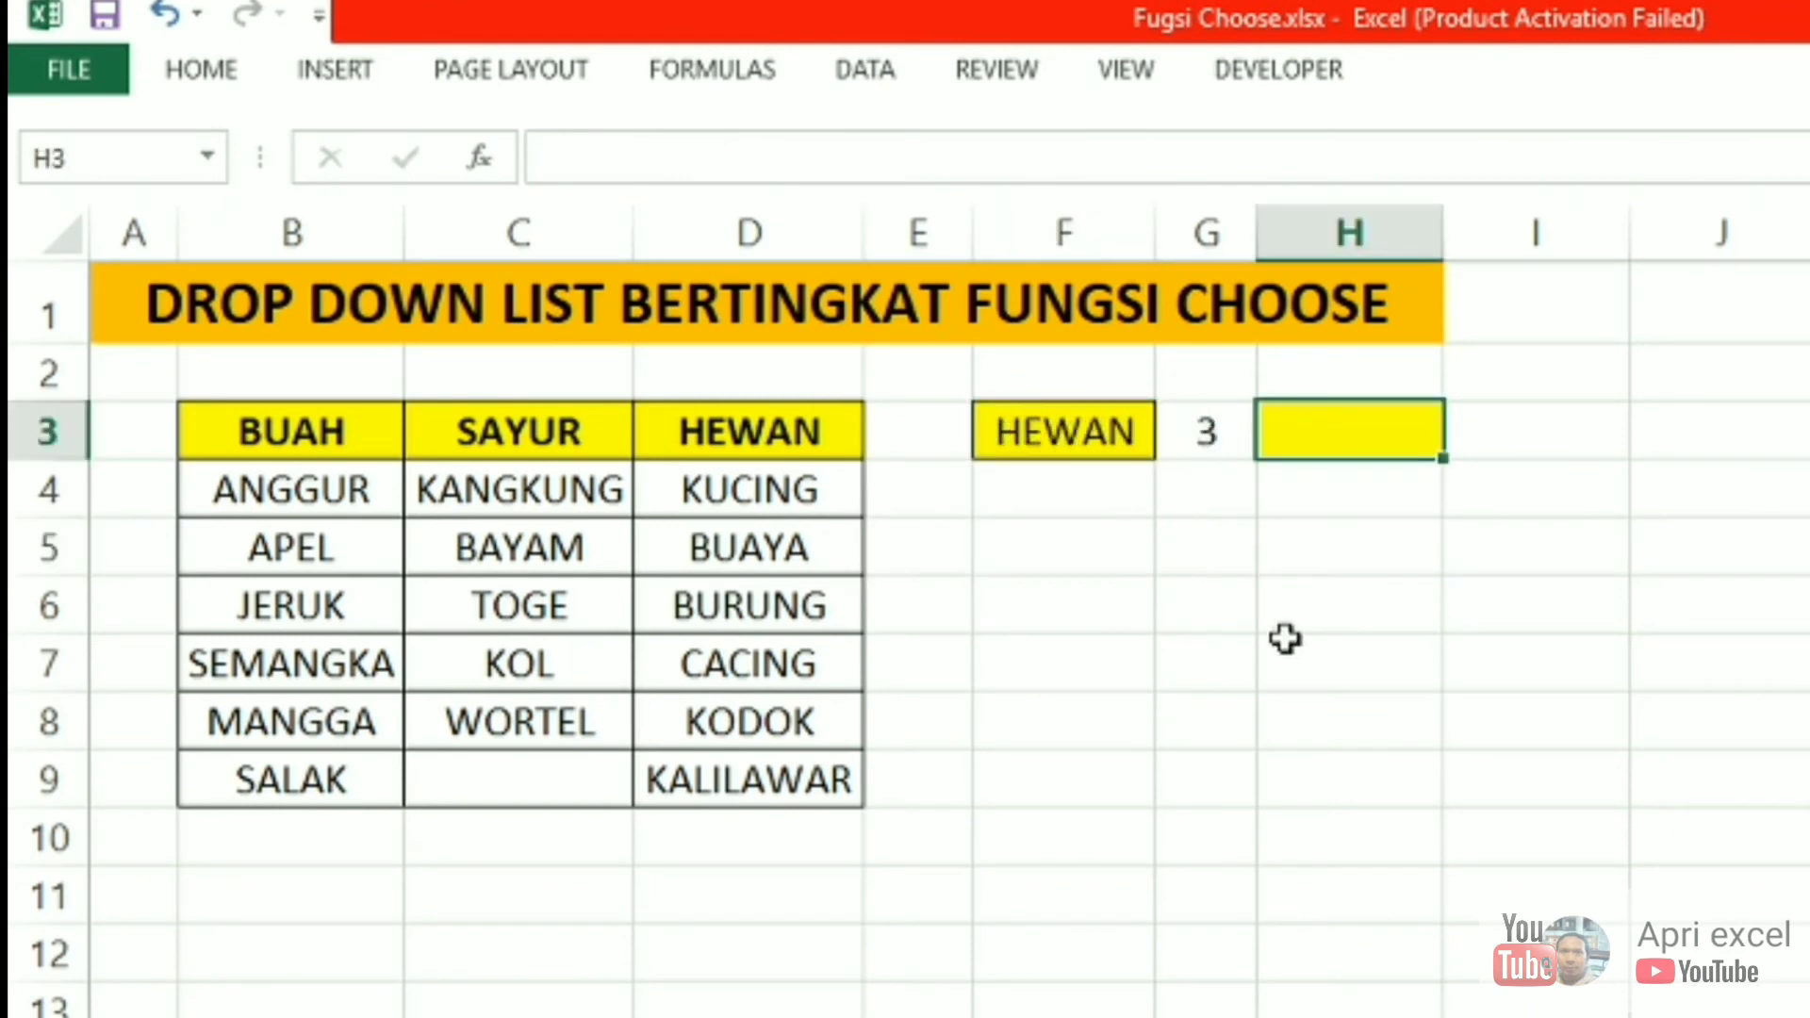
type("=")
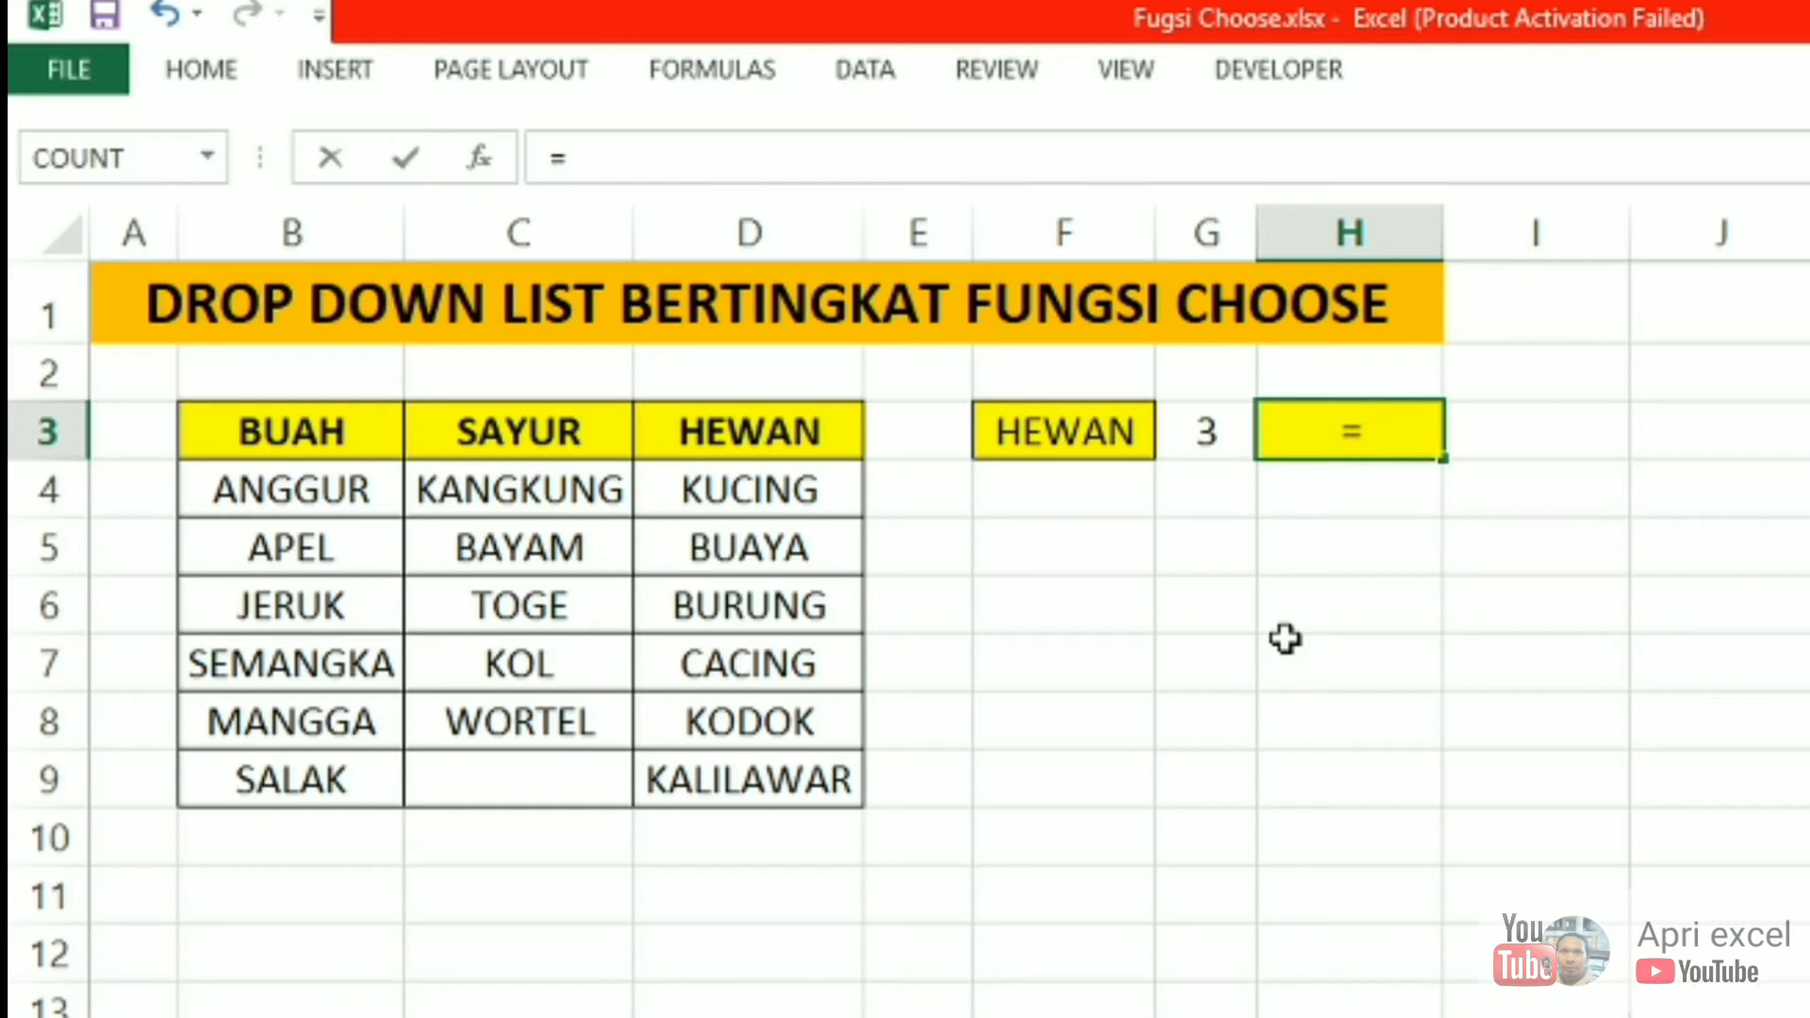
type("choose(")
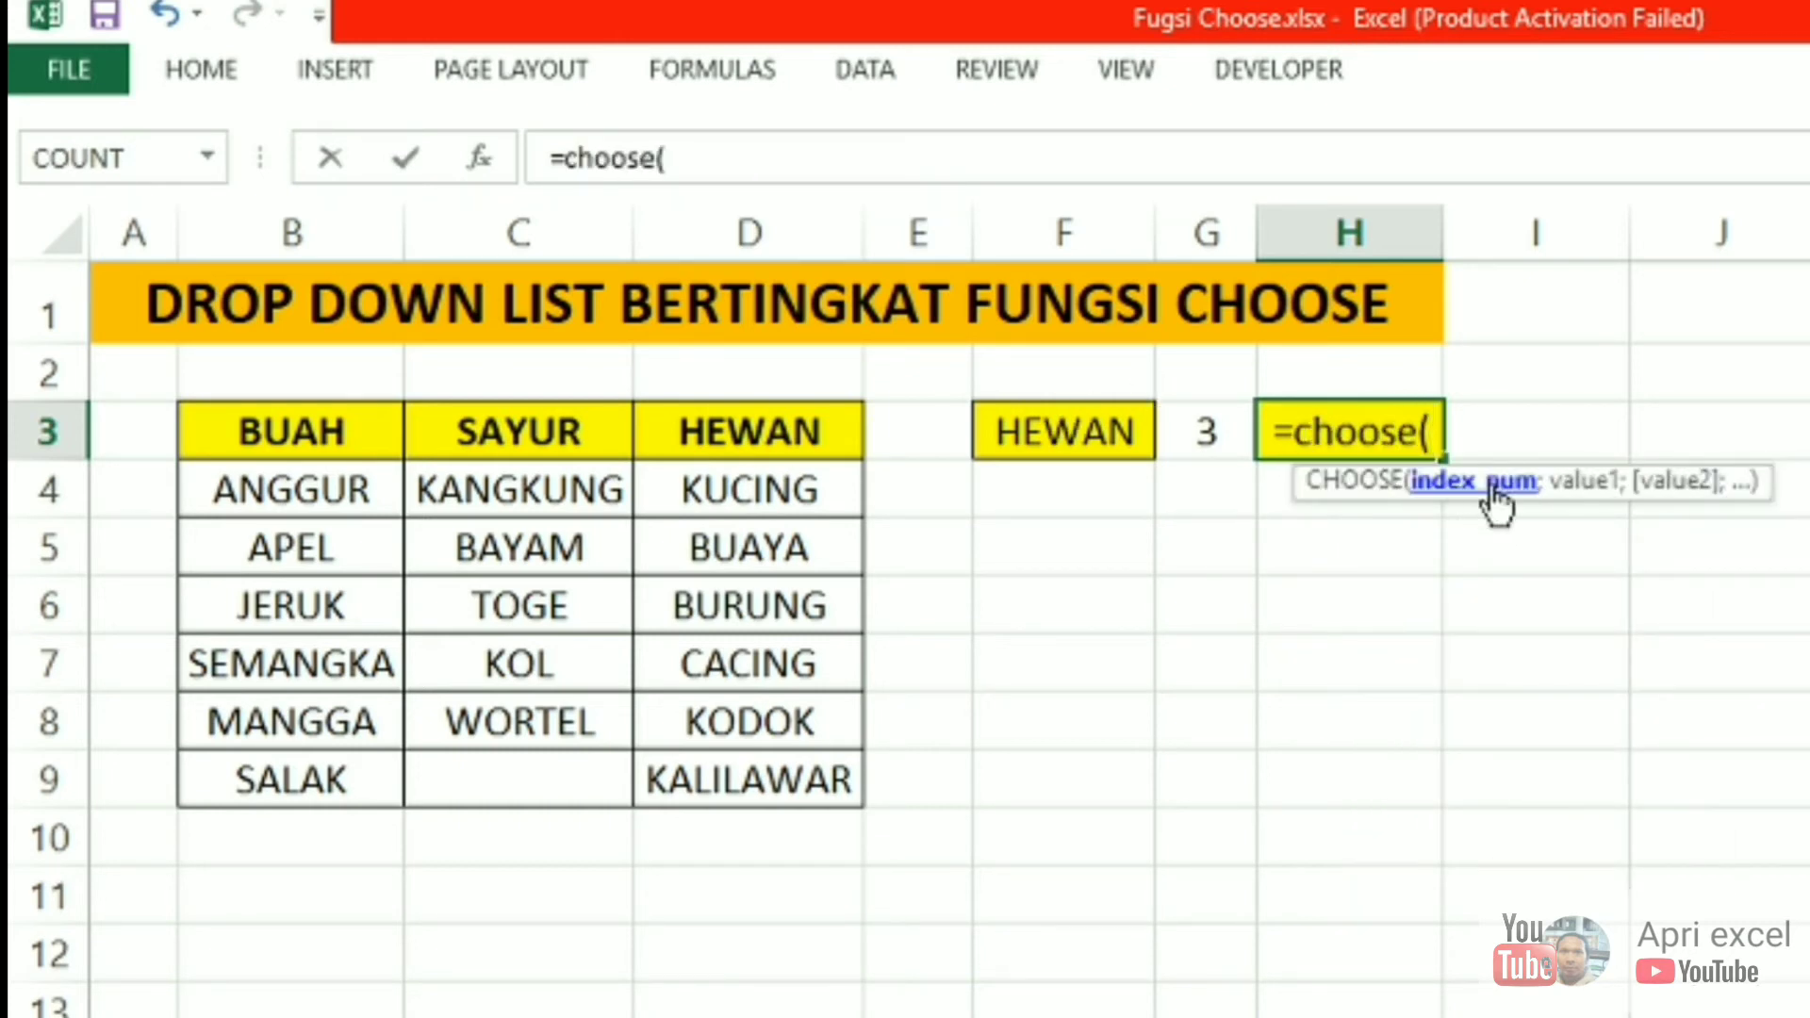
left_click(1220, 430)
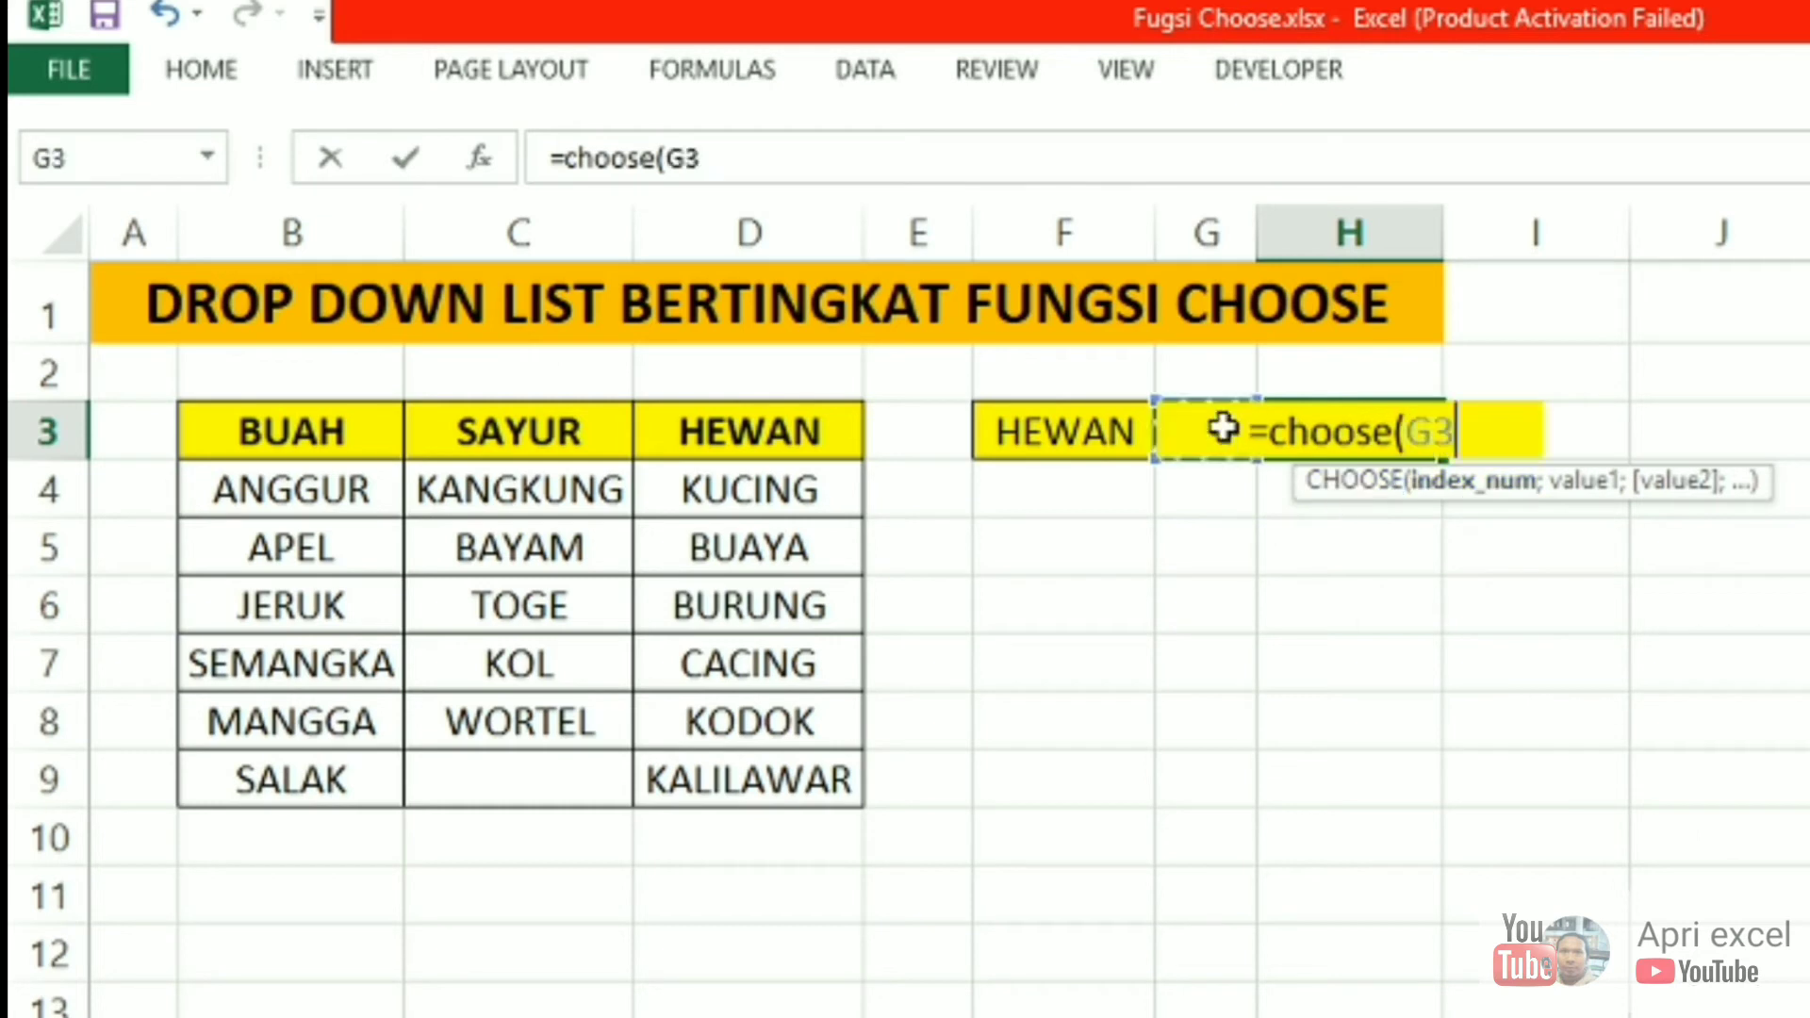
type(";")
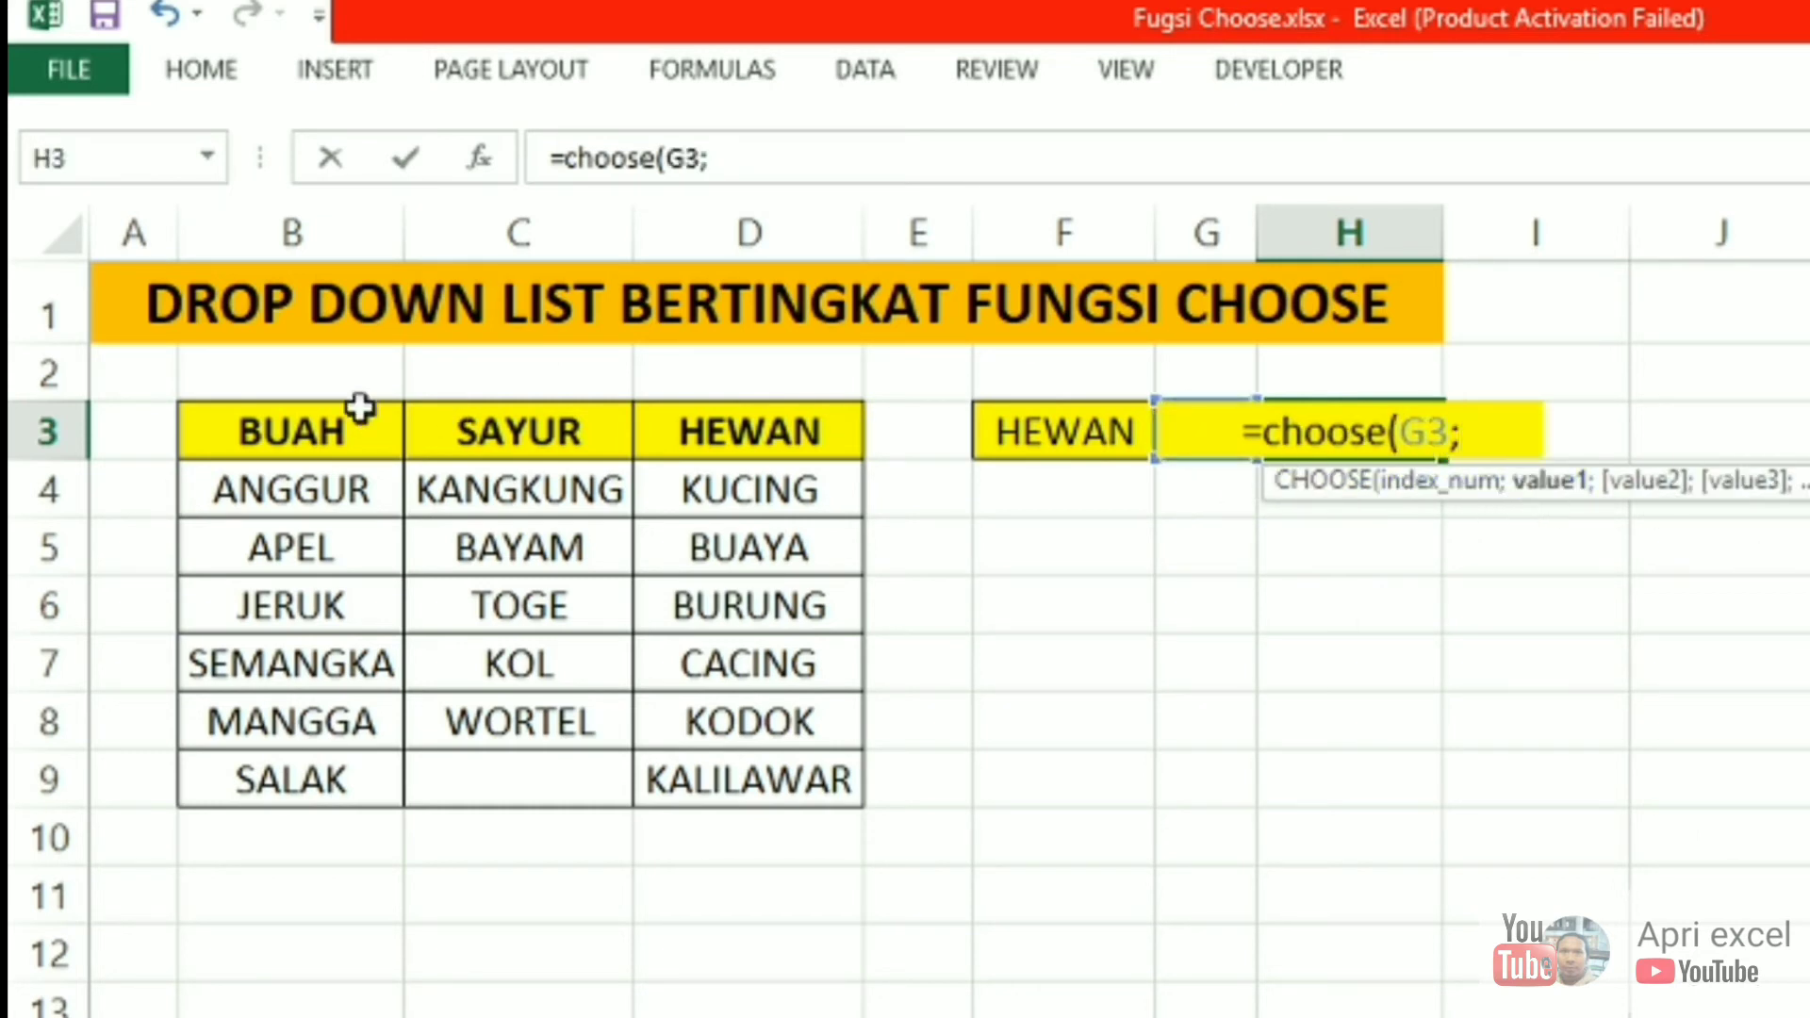
left_click_drag(309, 497, 294, 787)
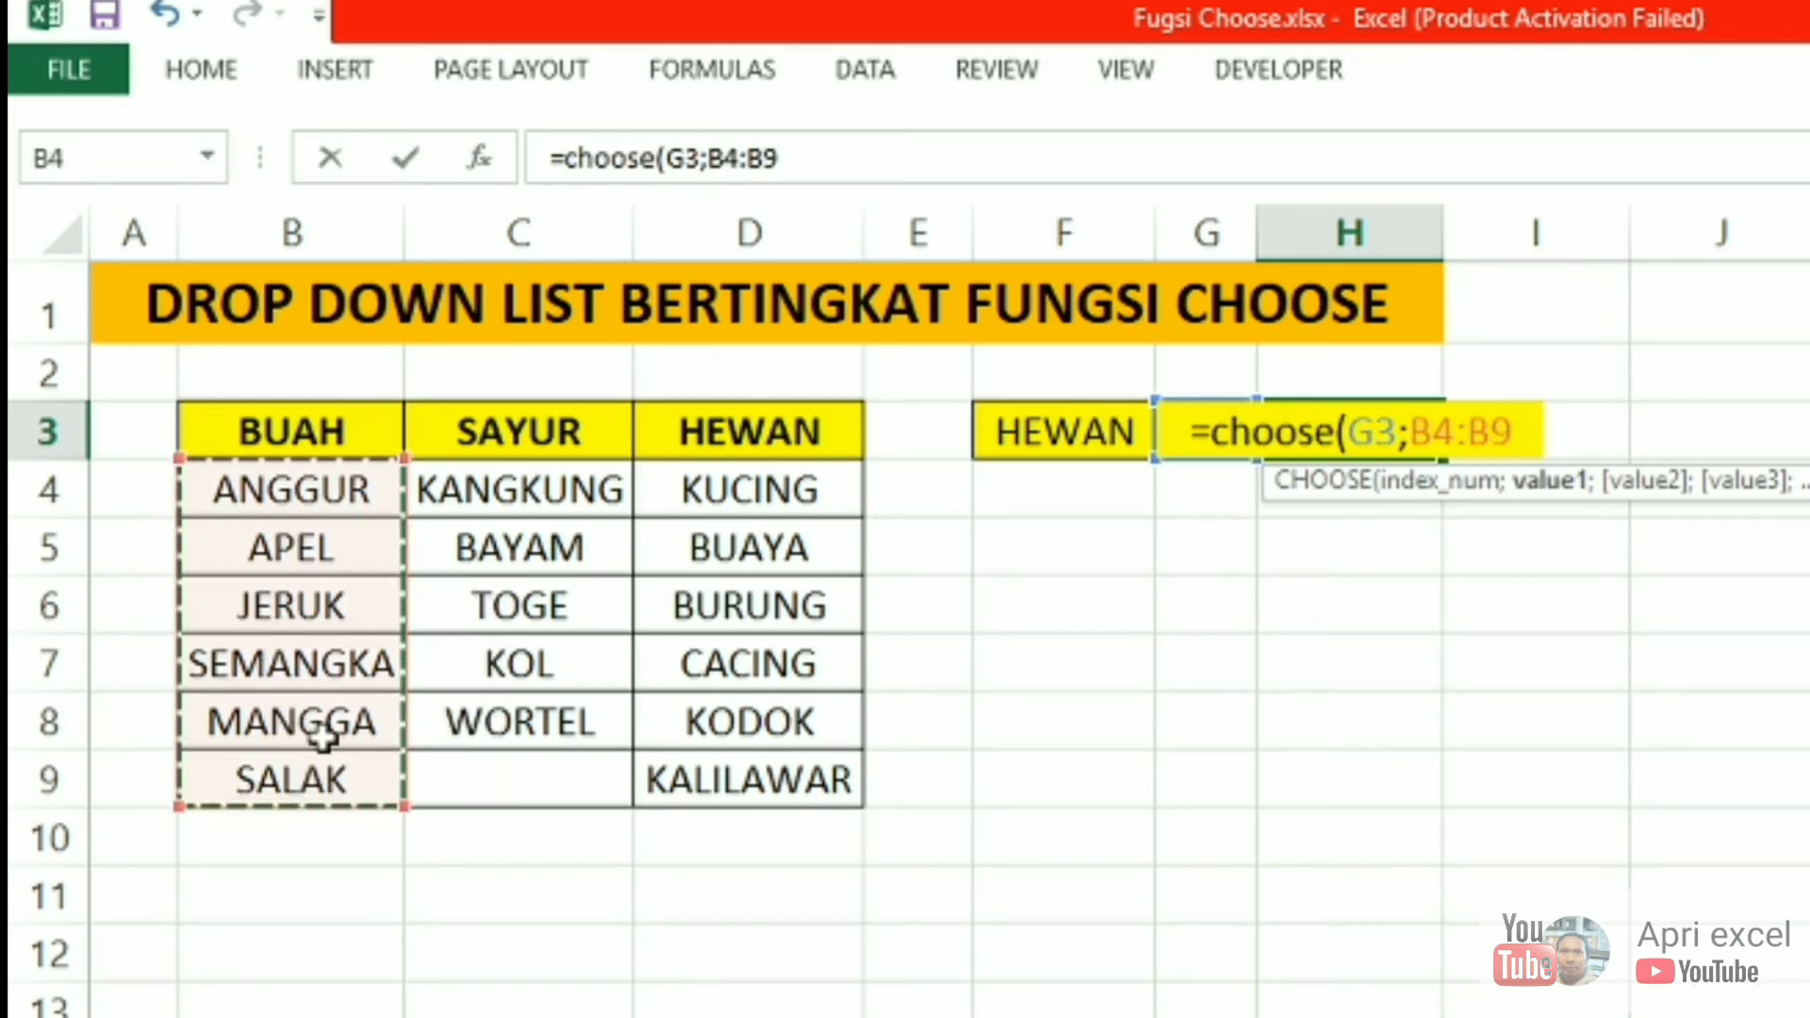
type(";")
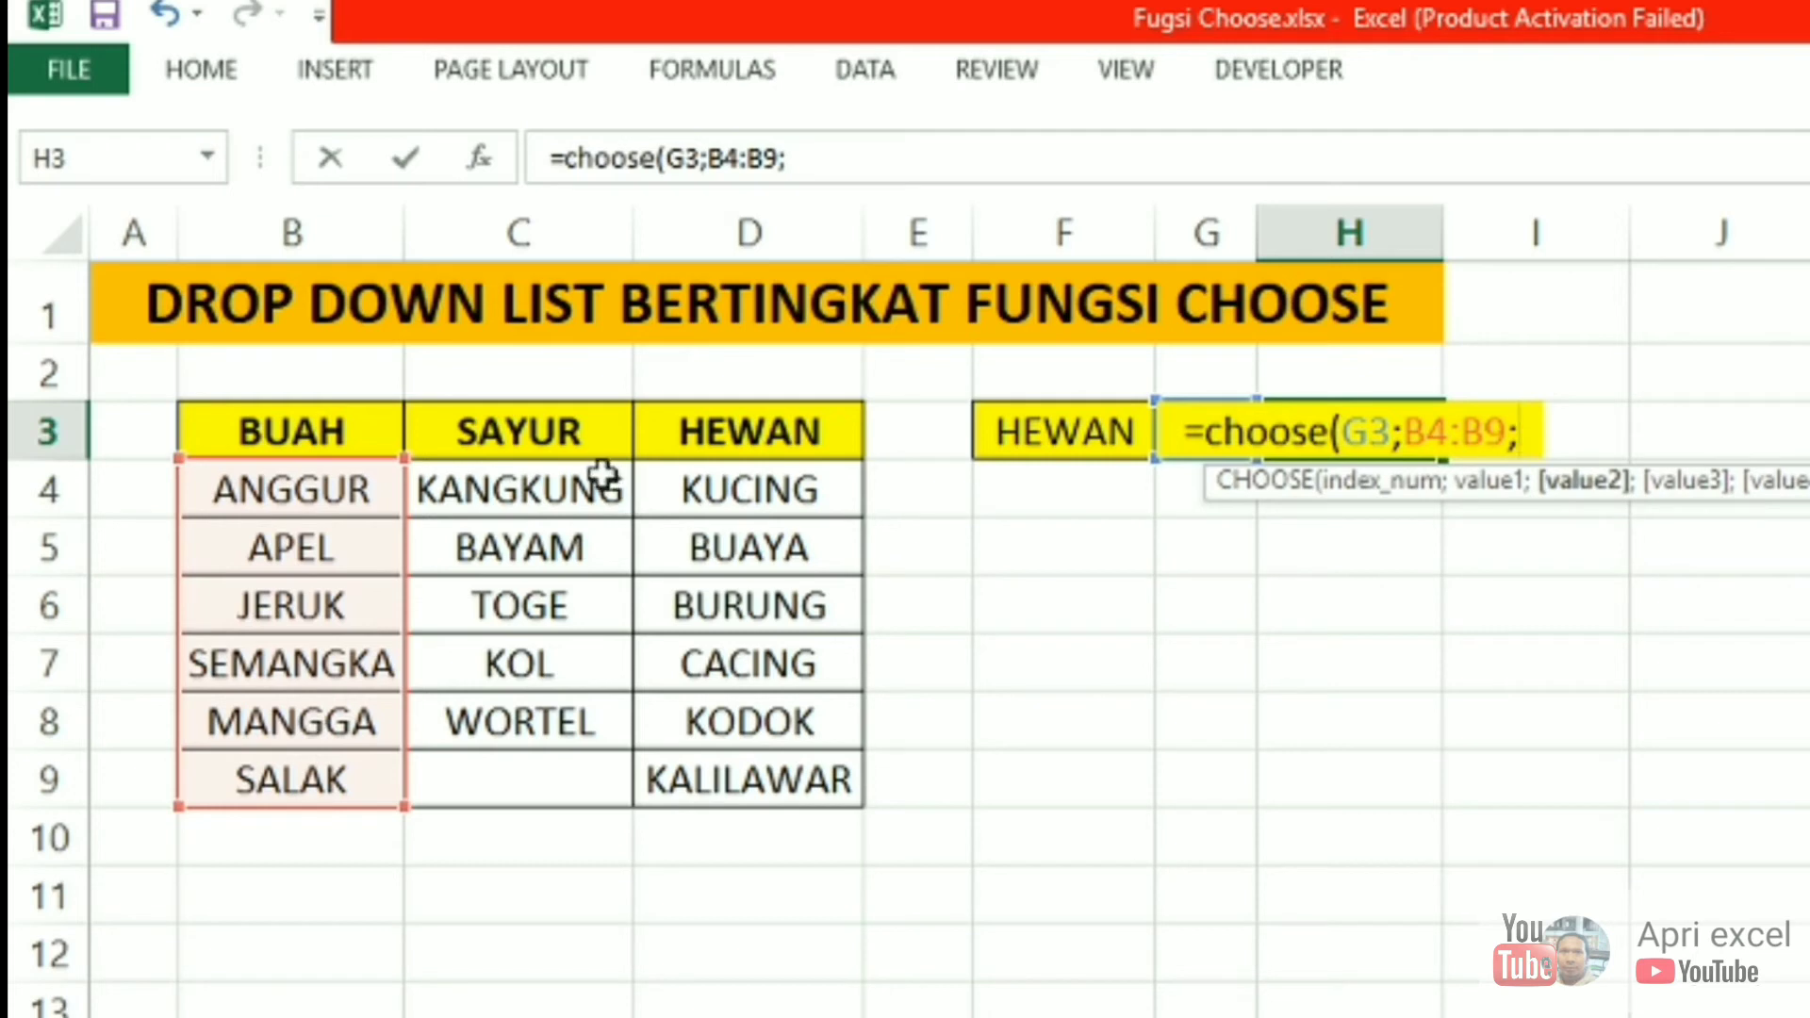
left_click_drag(604, 477, 592, 768)
type(";")
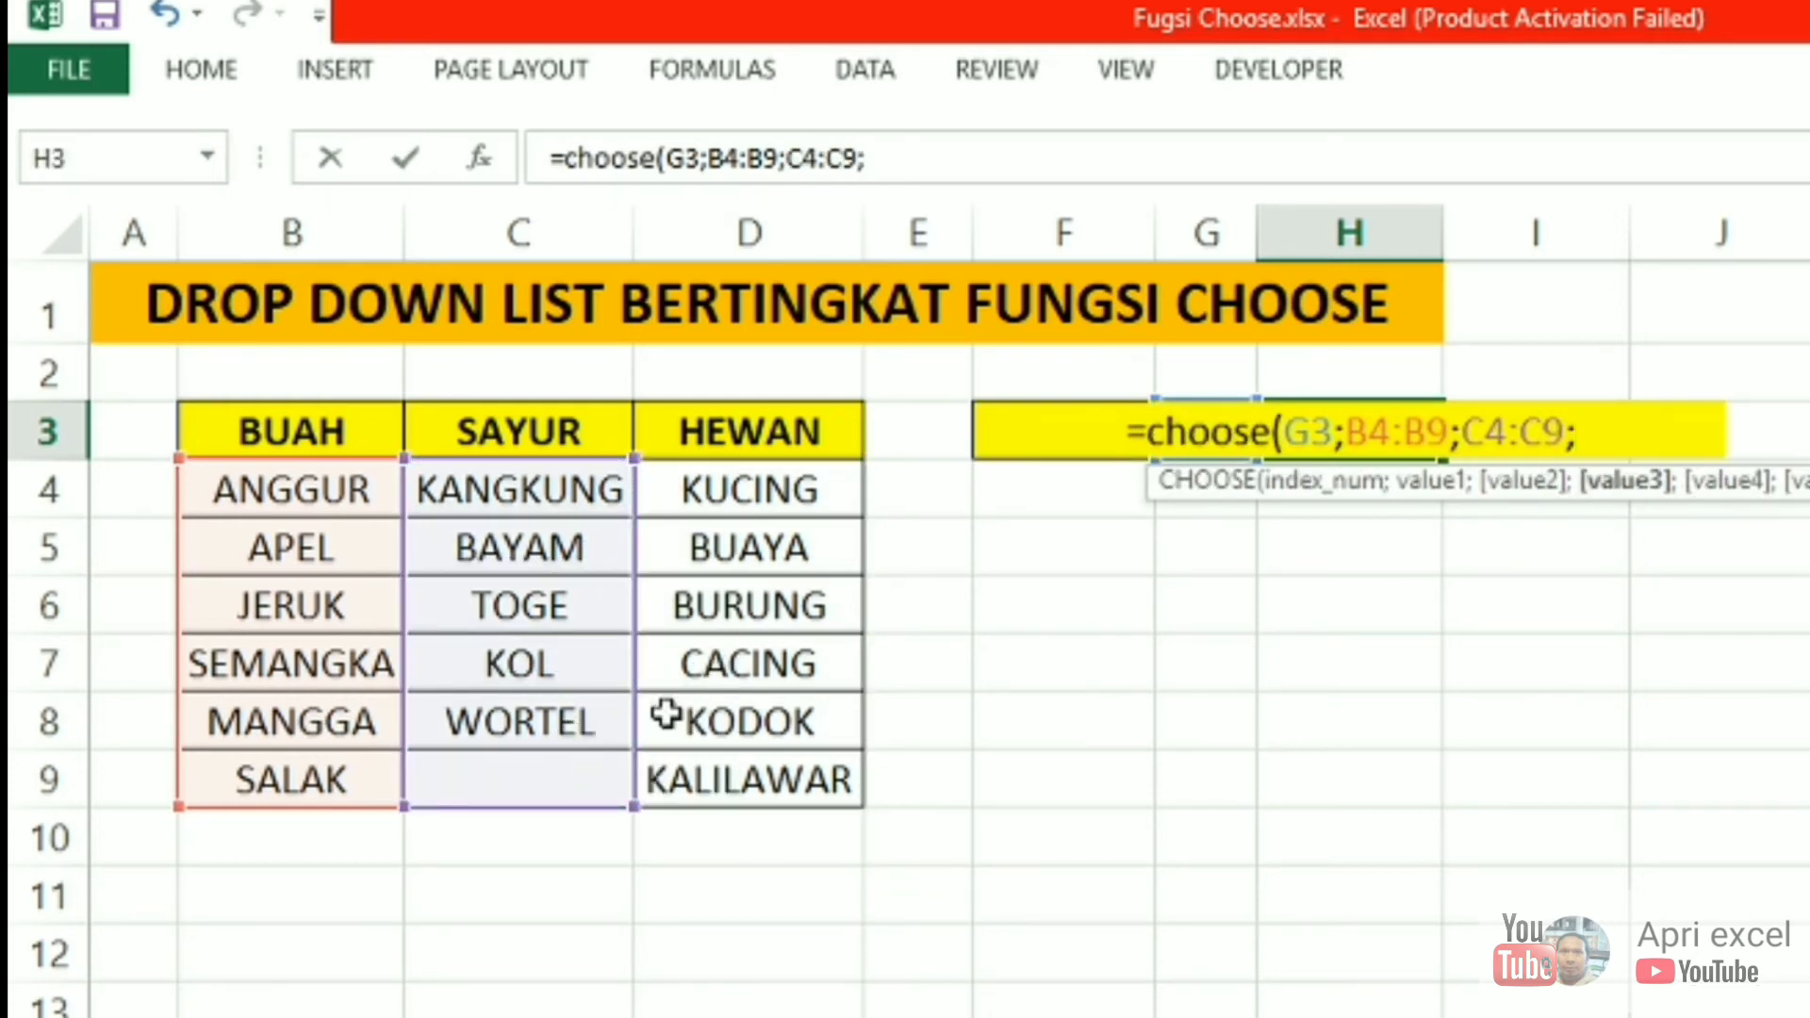
left_click_drag(686, 491, 820, 792)
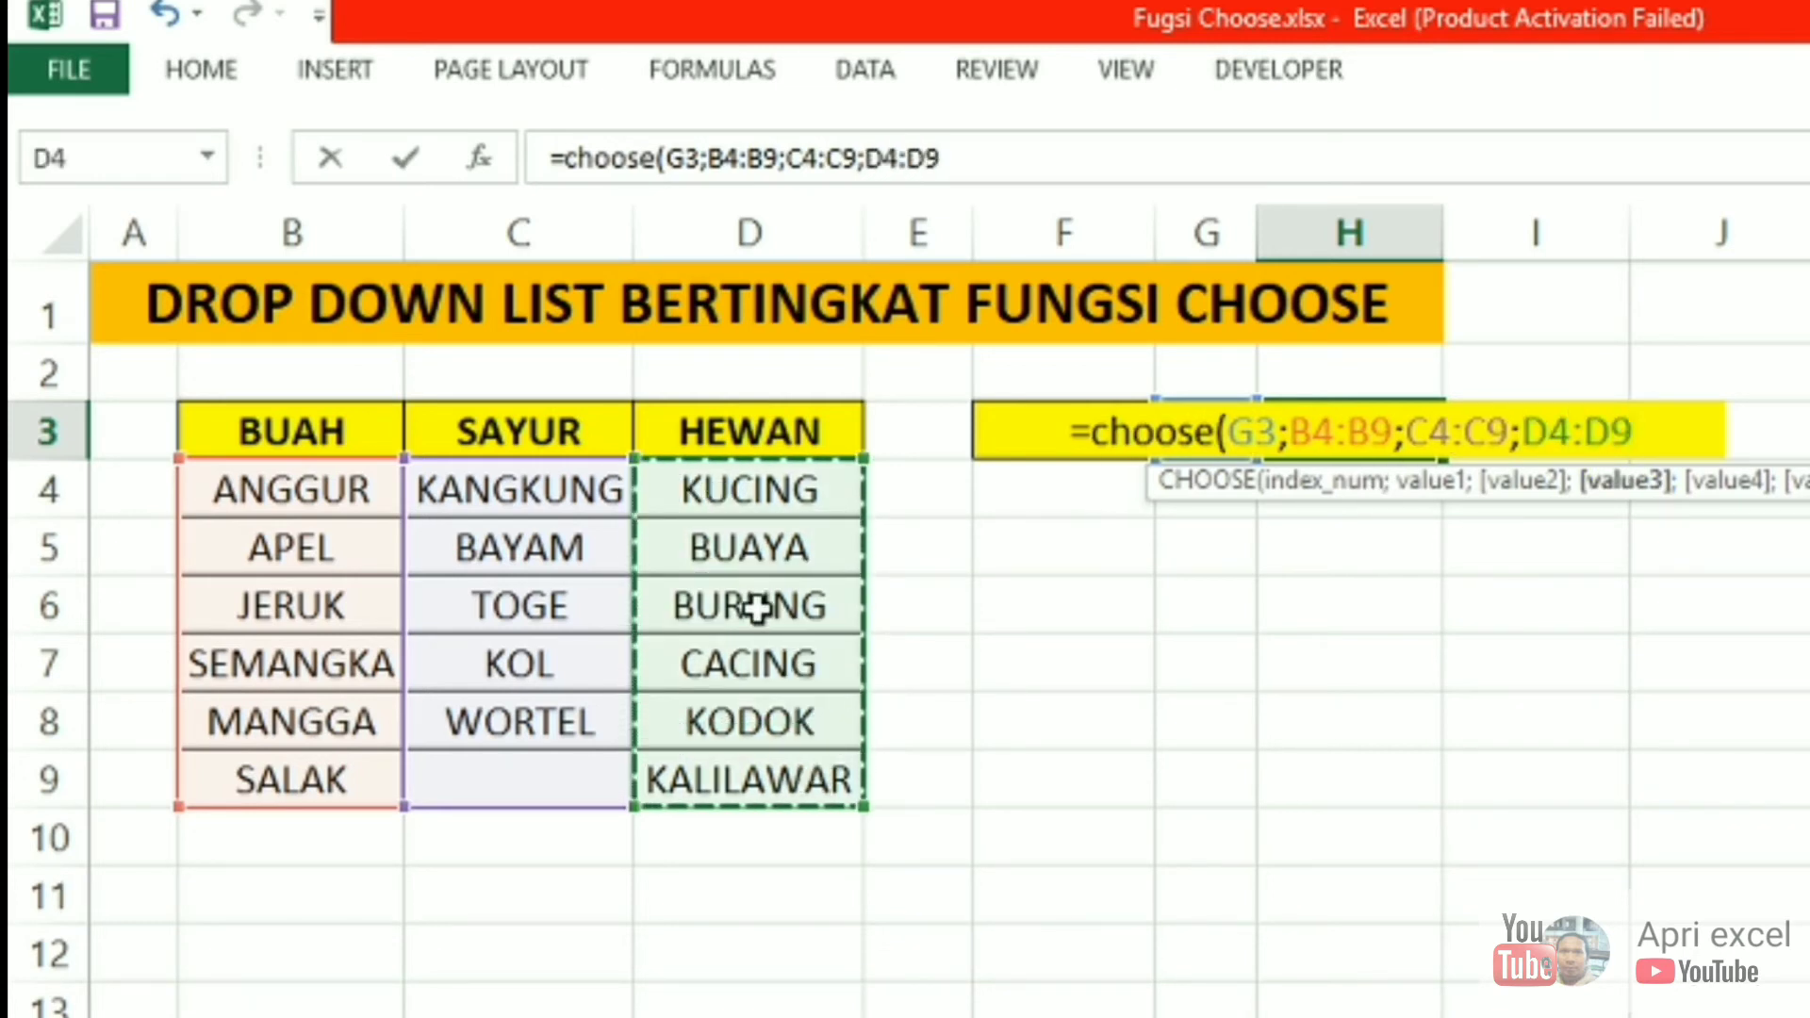
type(")")
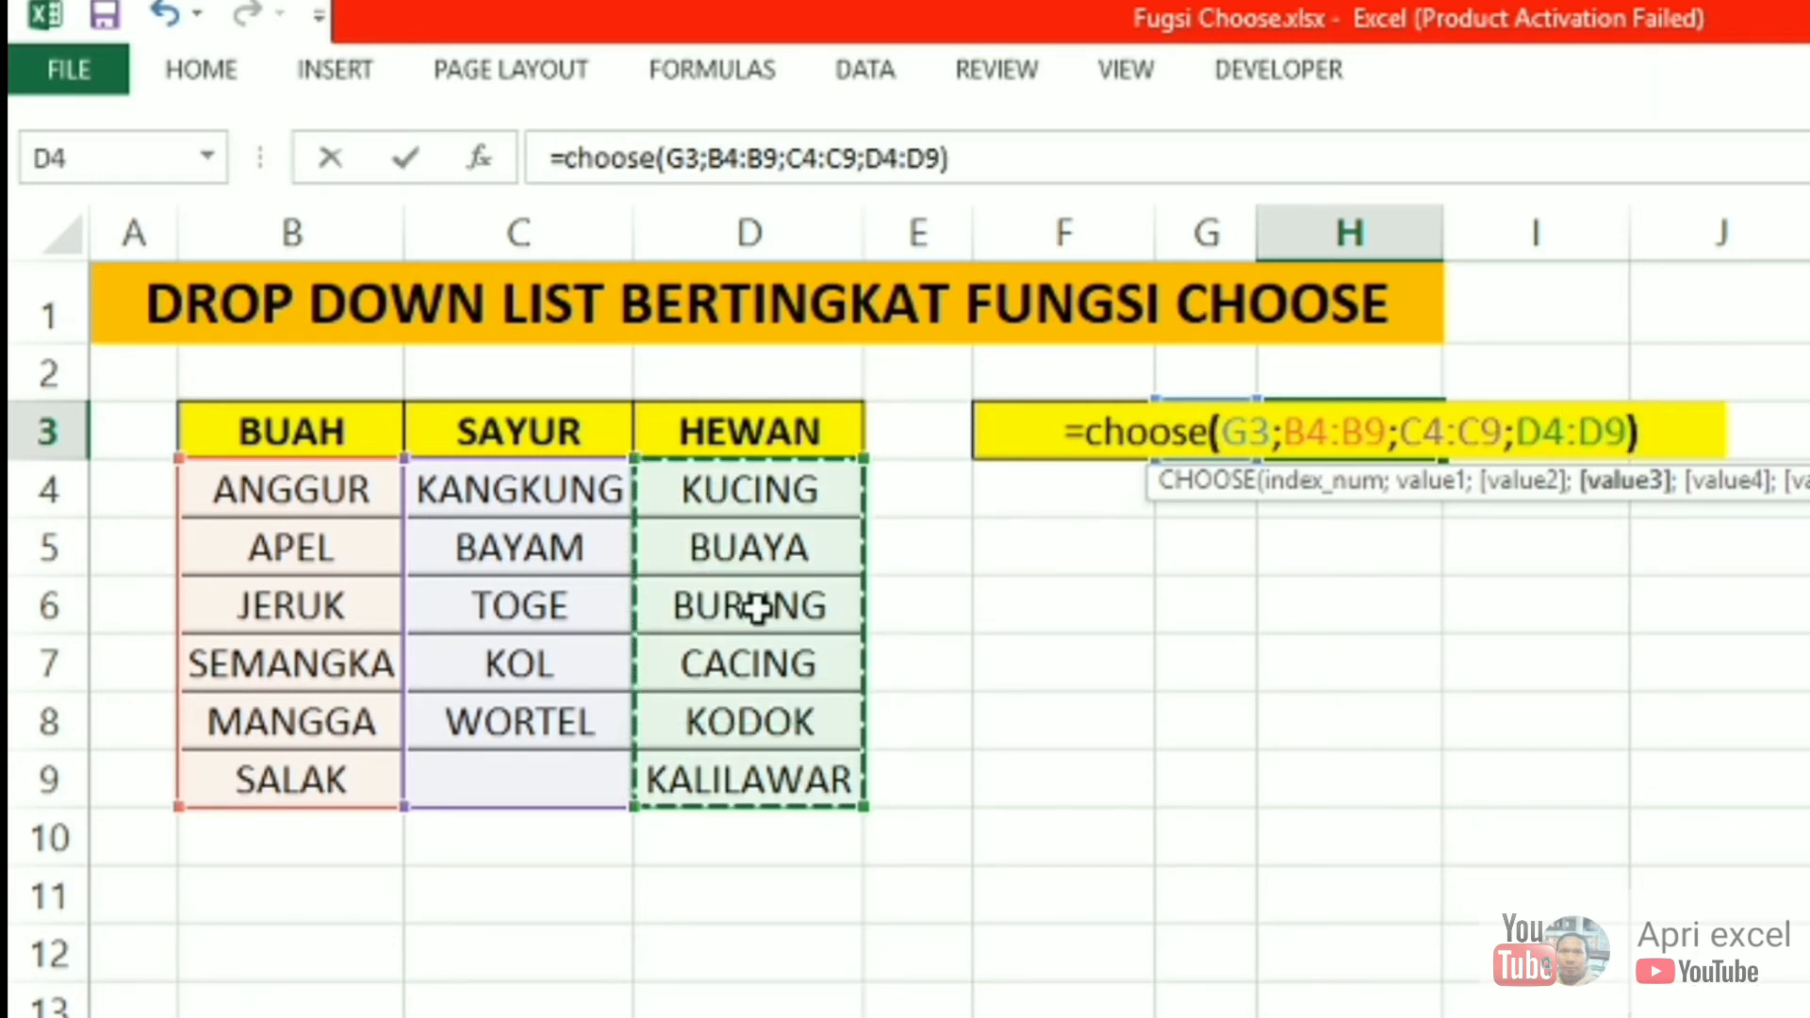
key("Return")
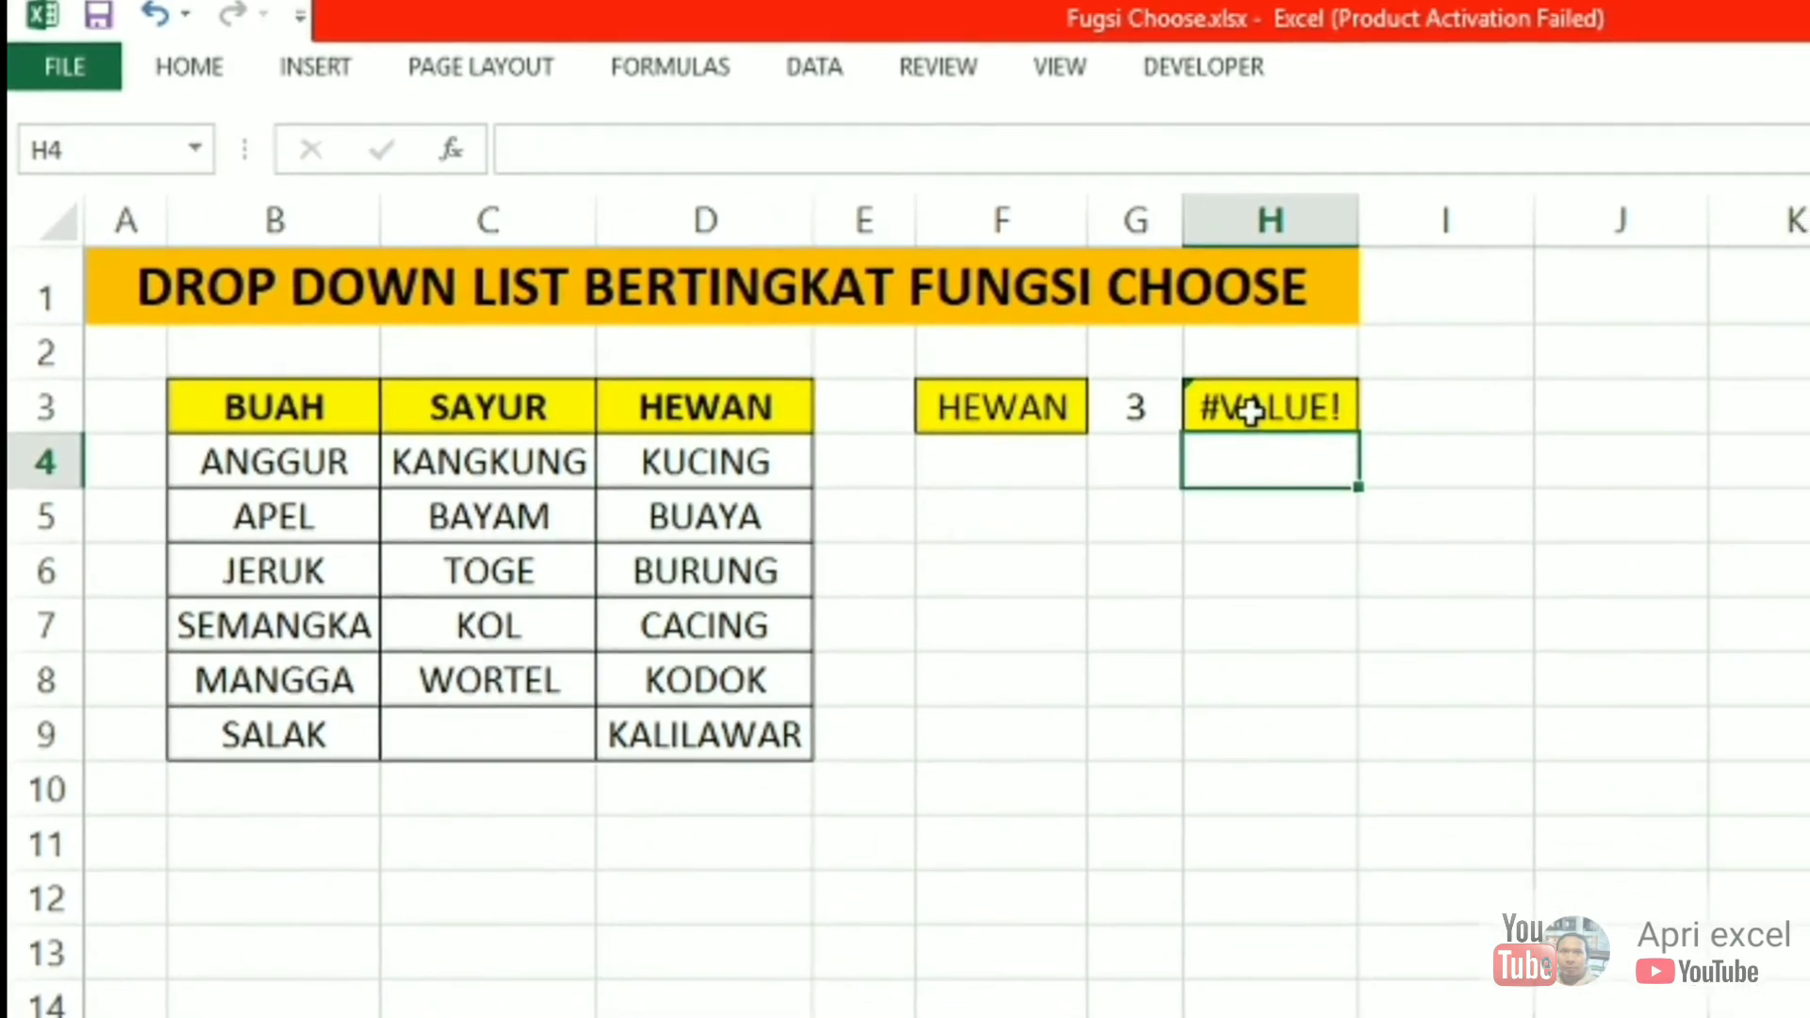
Cut the whole CHOOSE formula out of H3 so the cell is empty and the formula is ready for reuse.
left_click(1250, 412)
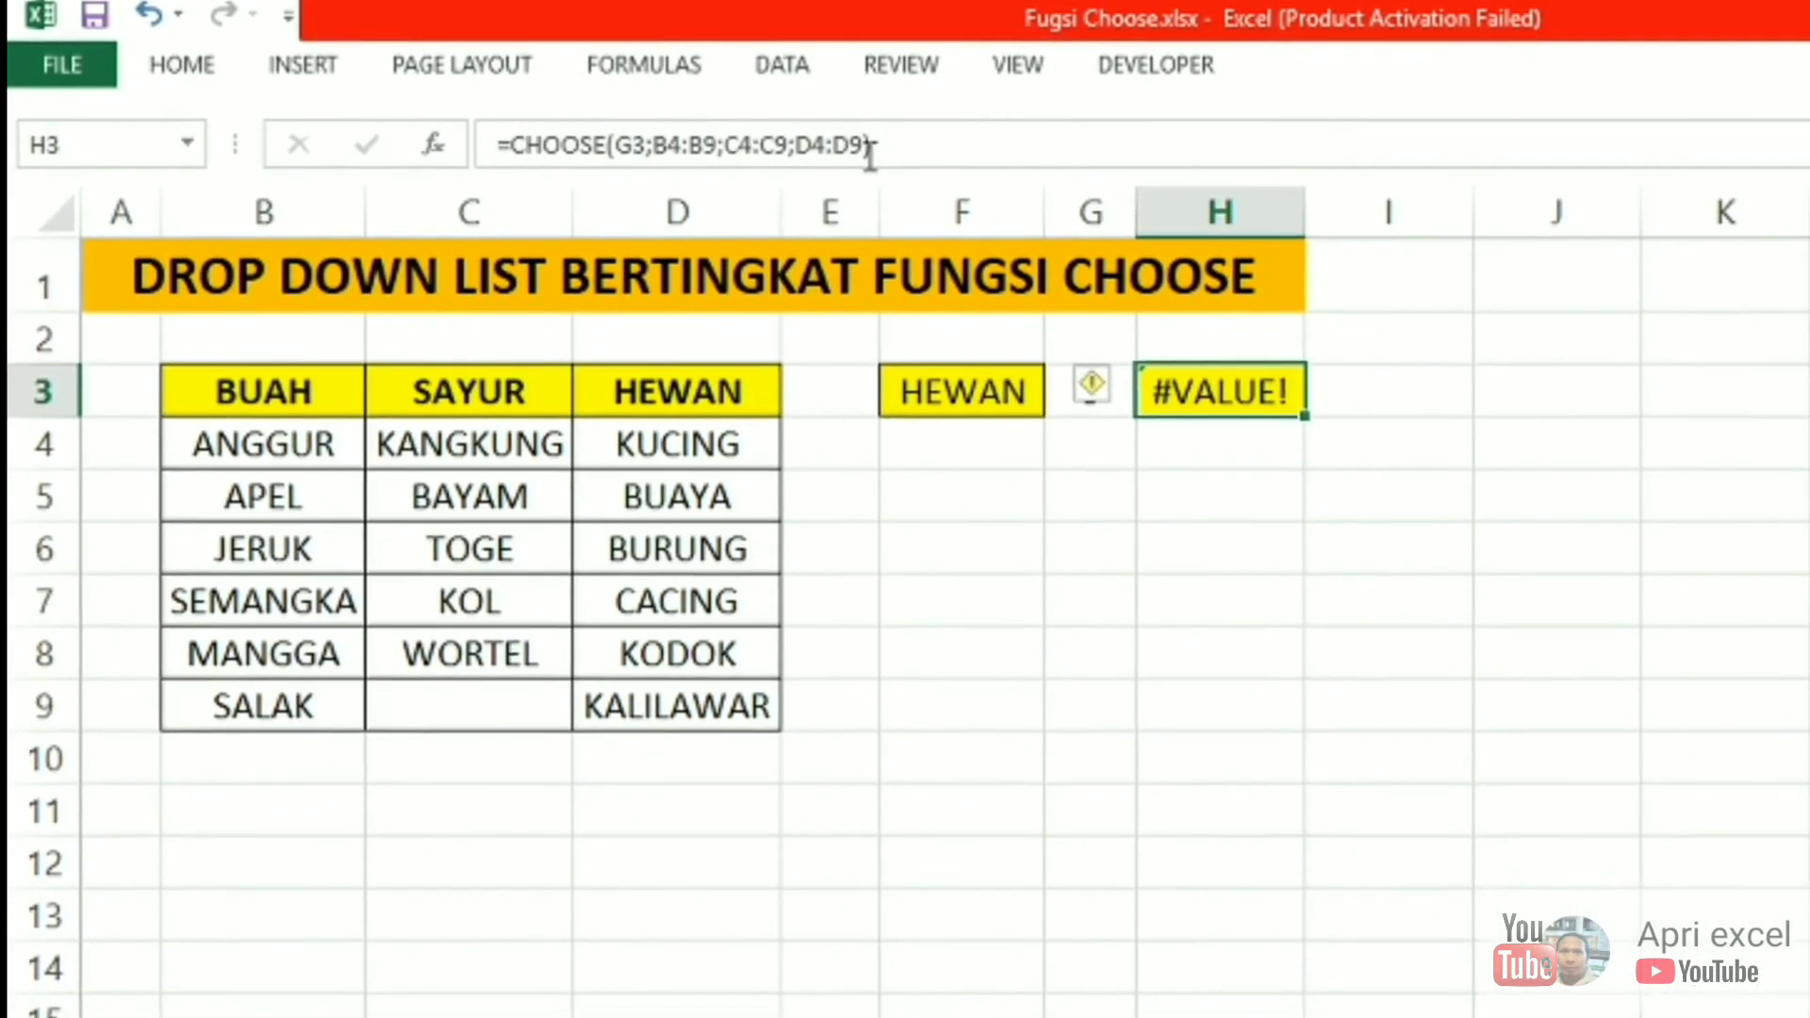
left_click_drag(950, 142, 946, 94)
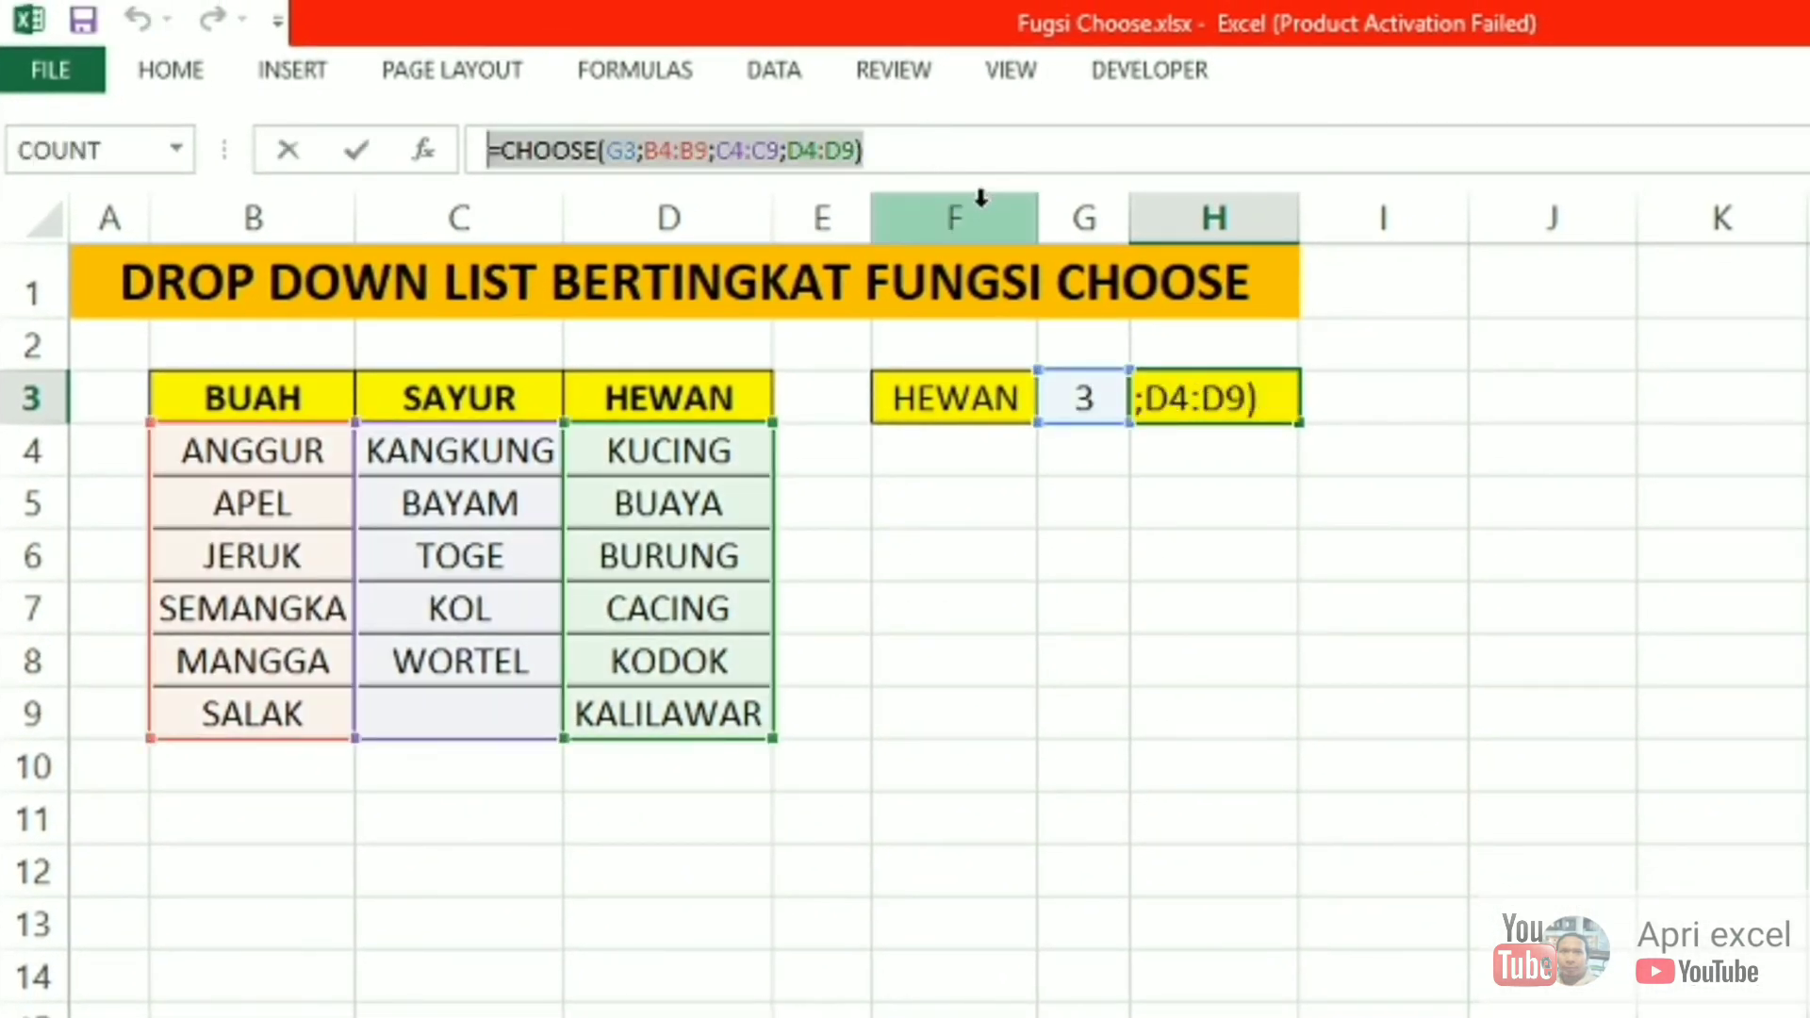
key("ctrl+x")
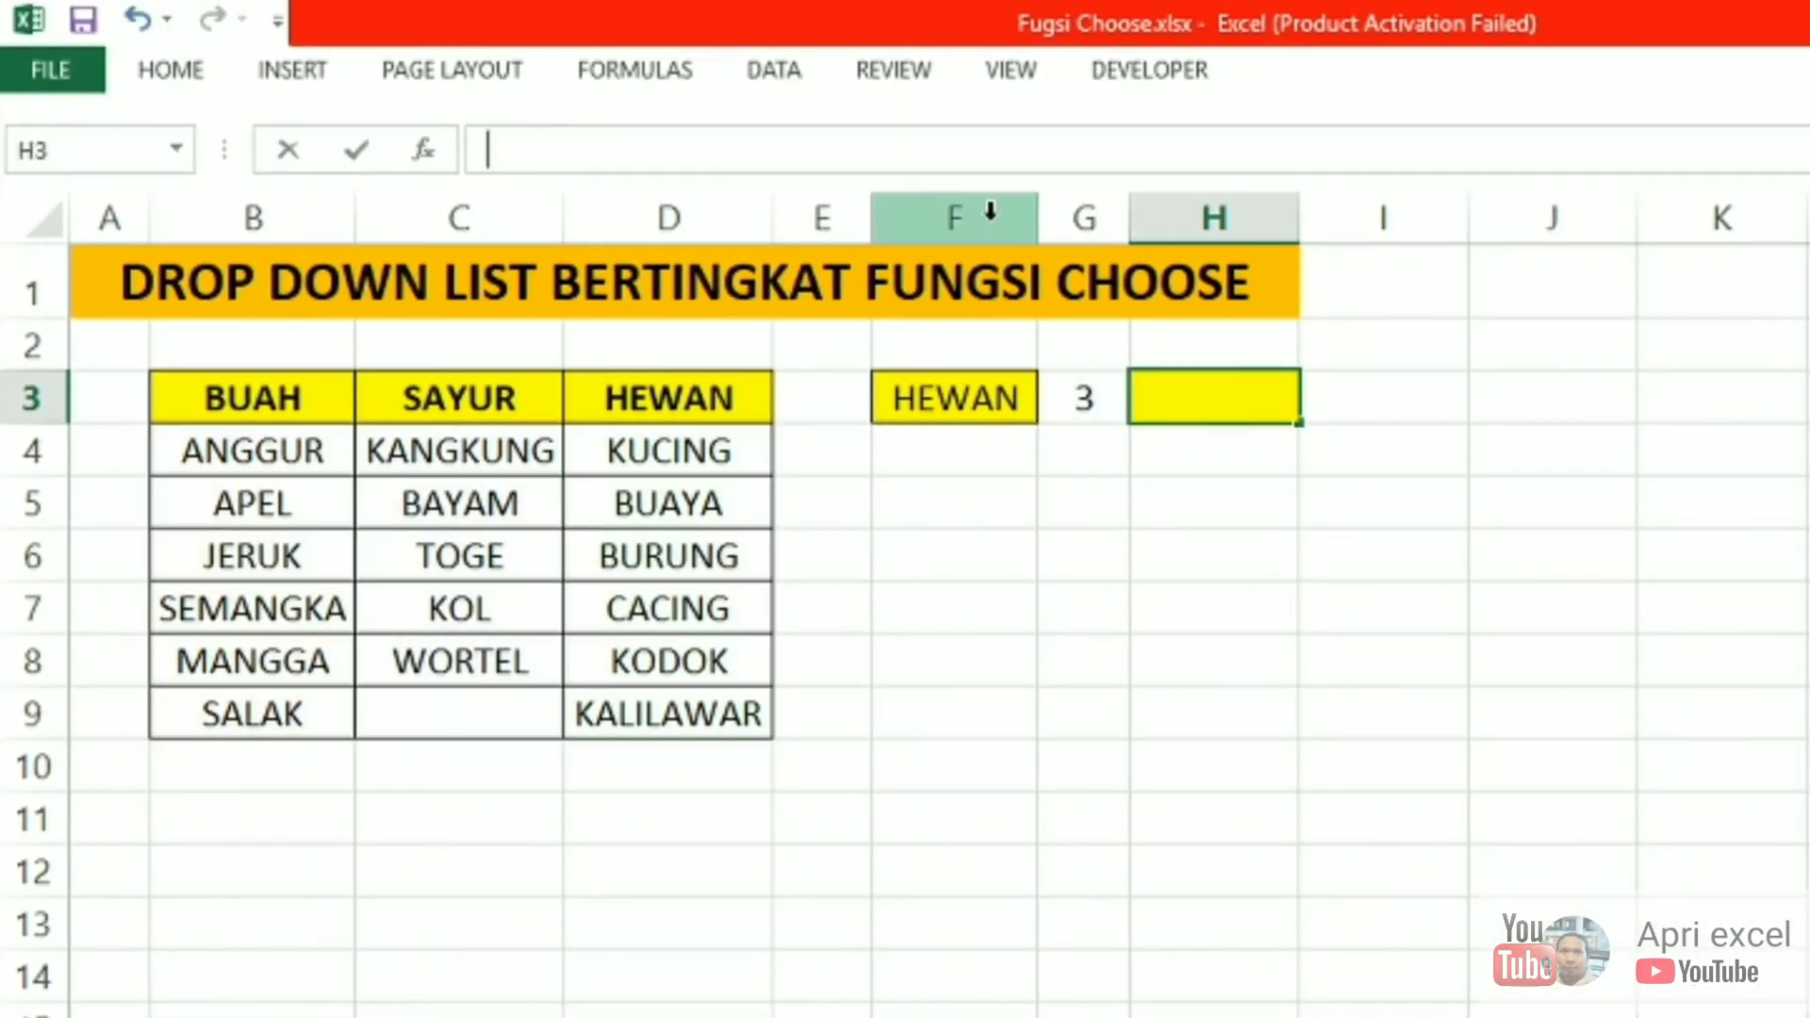
left_click(769, 68)
left_click(1461, 419)
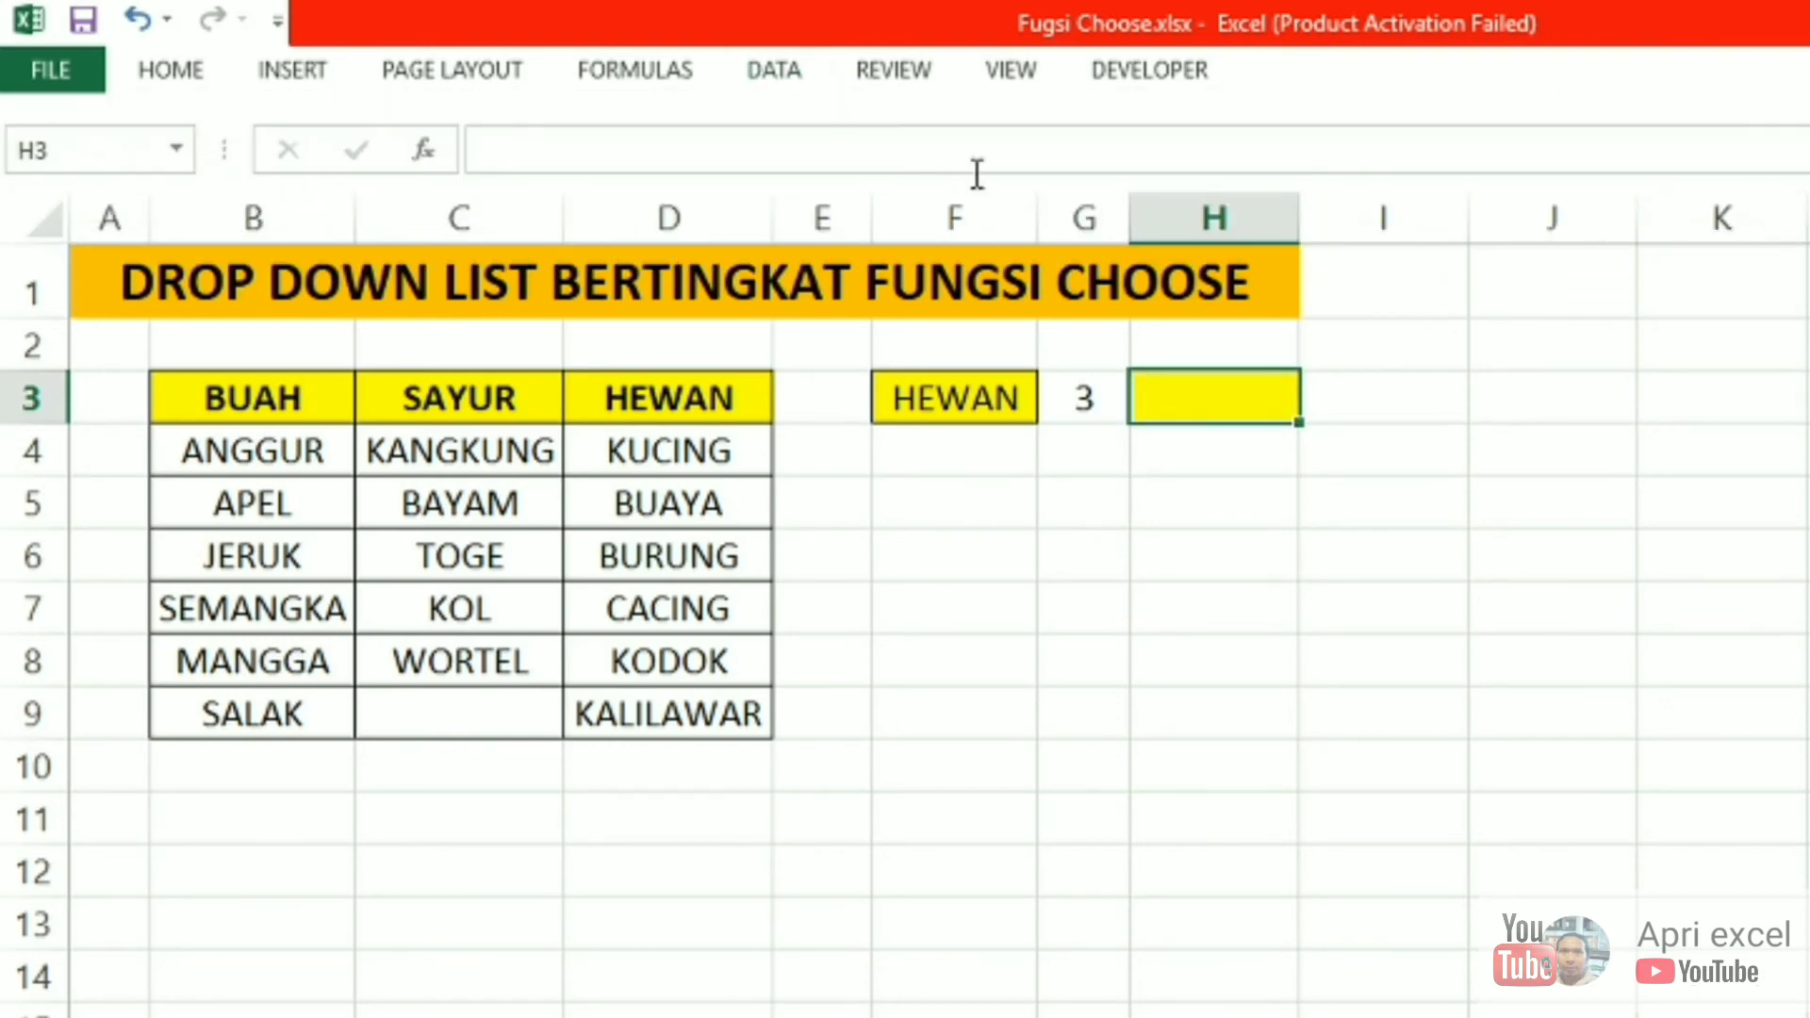
Add List data validation to H3 with source =CHOOSE(G3;B4:B9;C4:C9;D4:D9), and choose KODOK from its drop-down.
left_click(771, 64)
left_click(1538, 215)
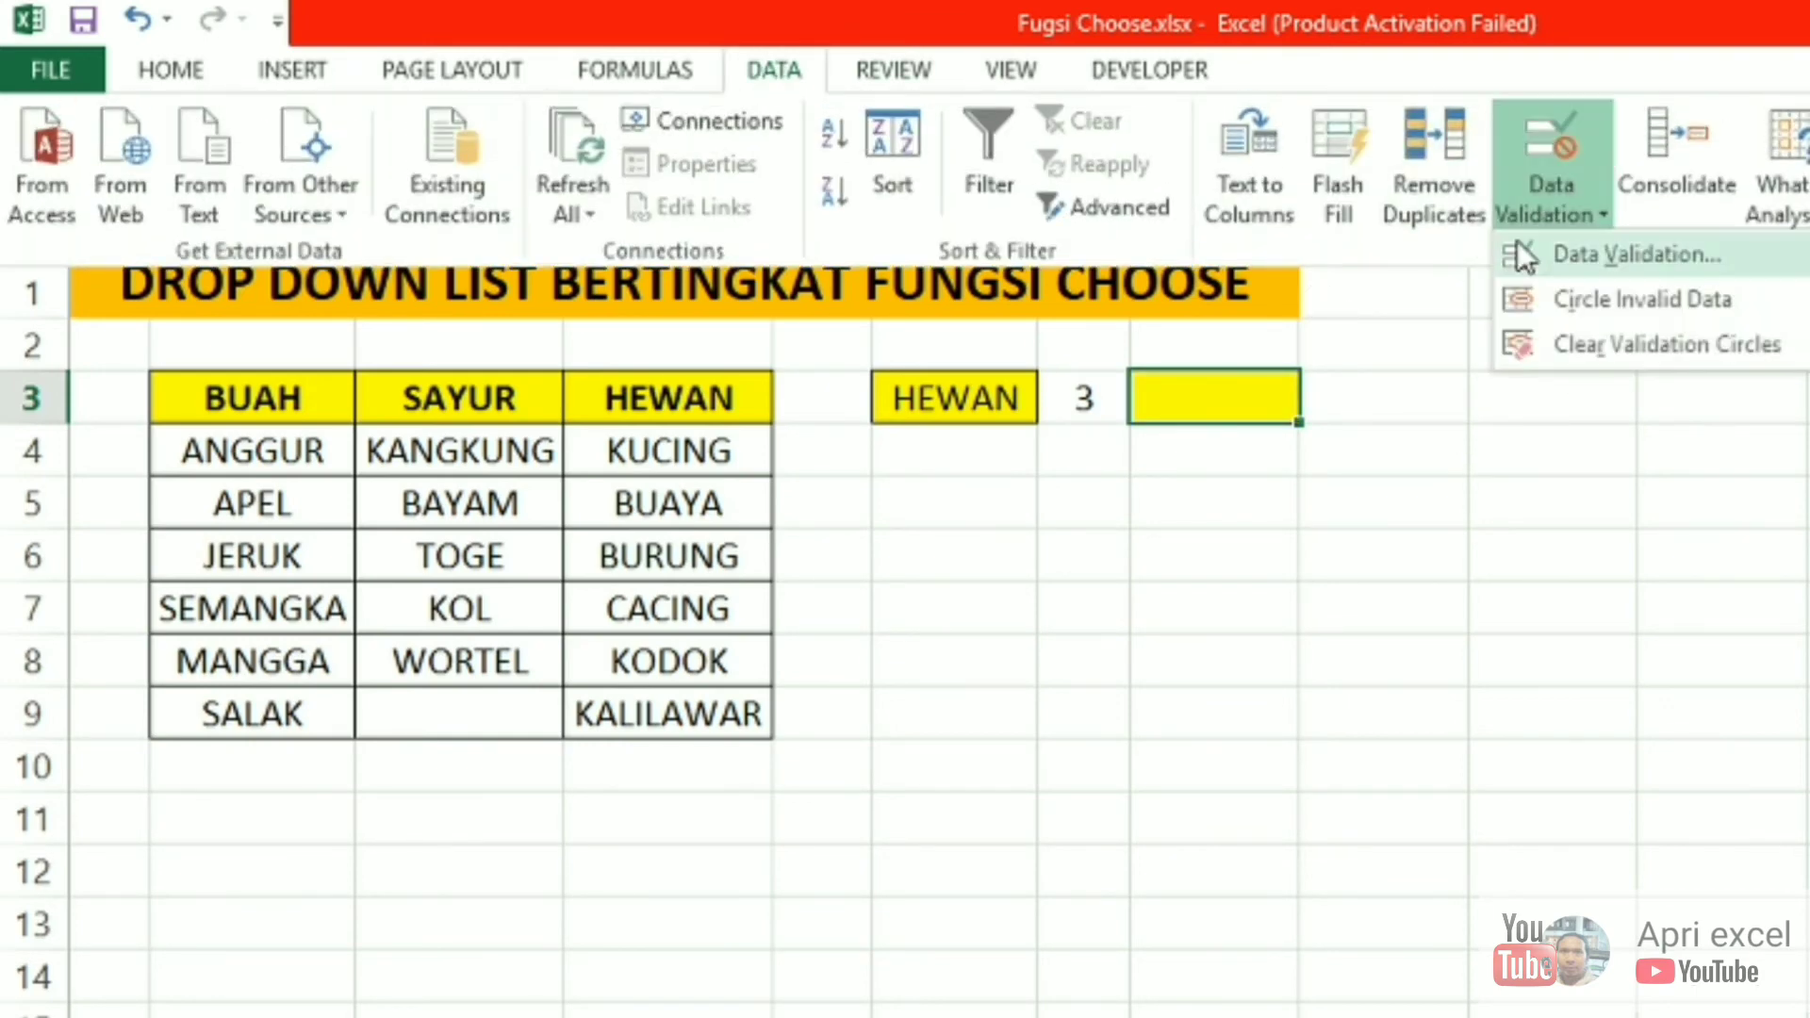
left_click(1555, 251)
left_click(468, 345)
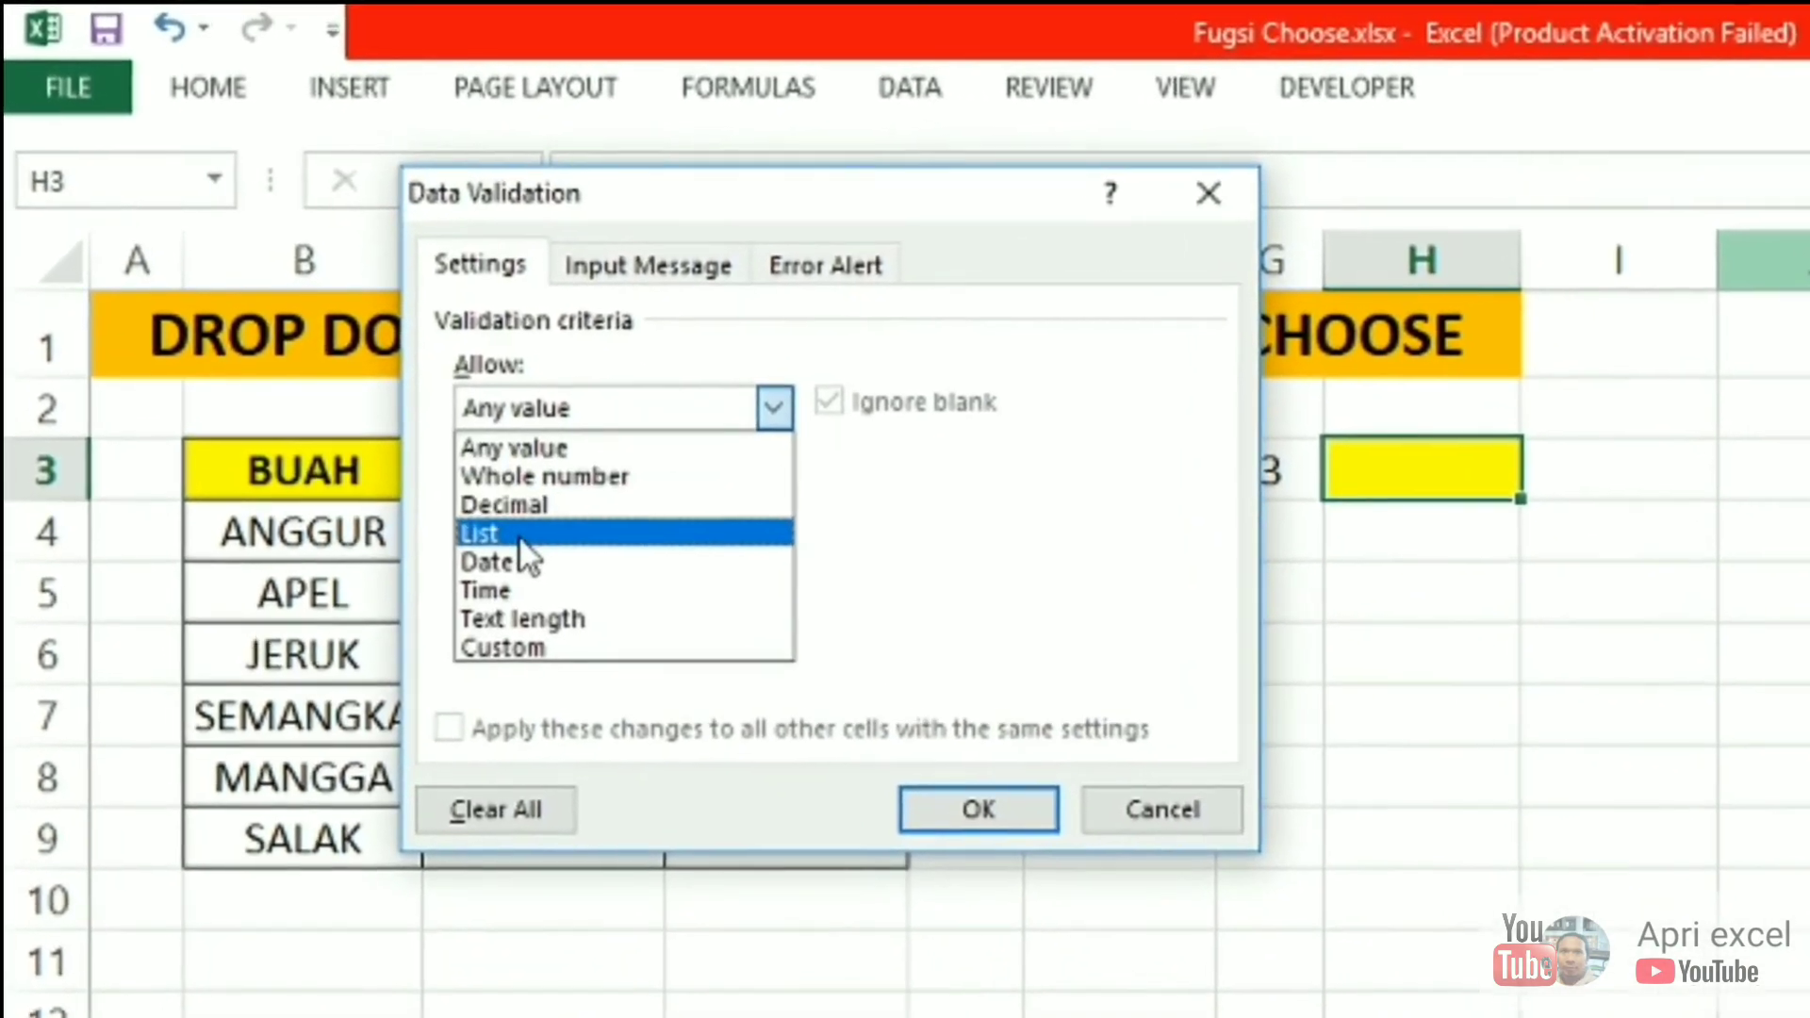
left_click(490, 506)
left_click(589, 555)
key("ctrl+v")
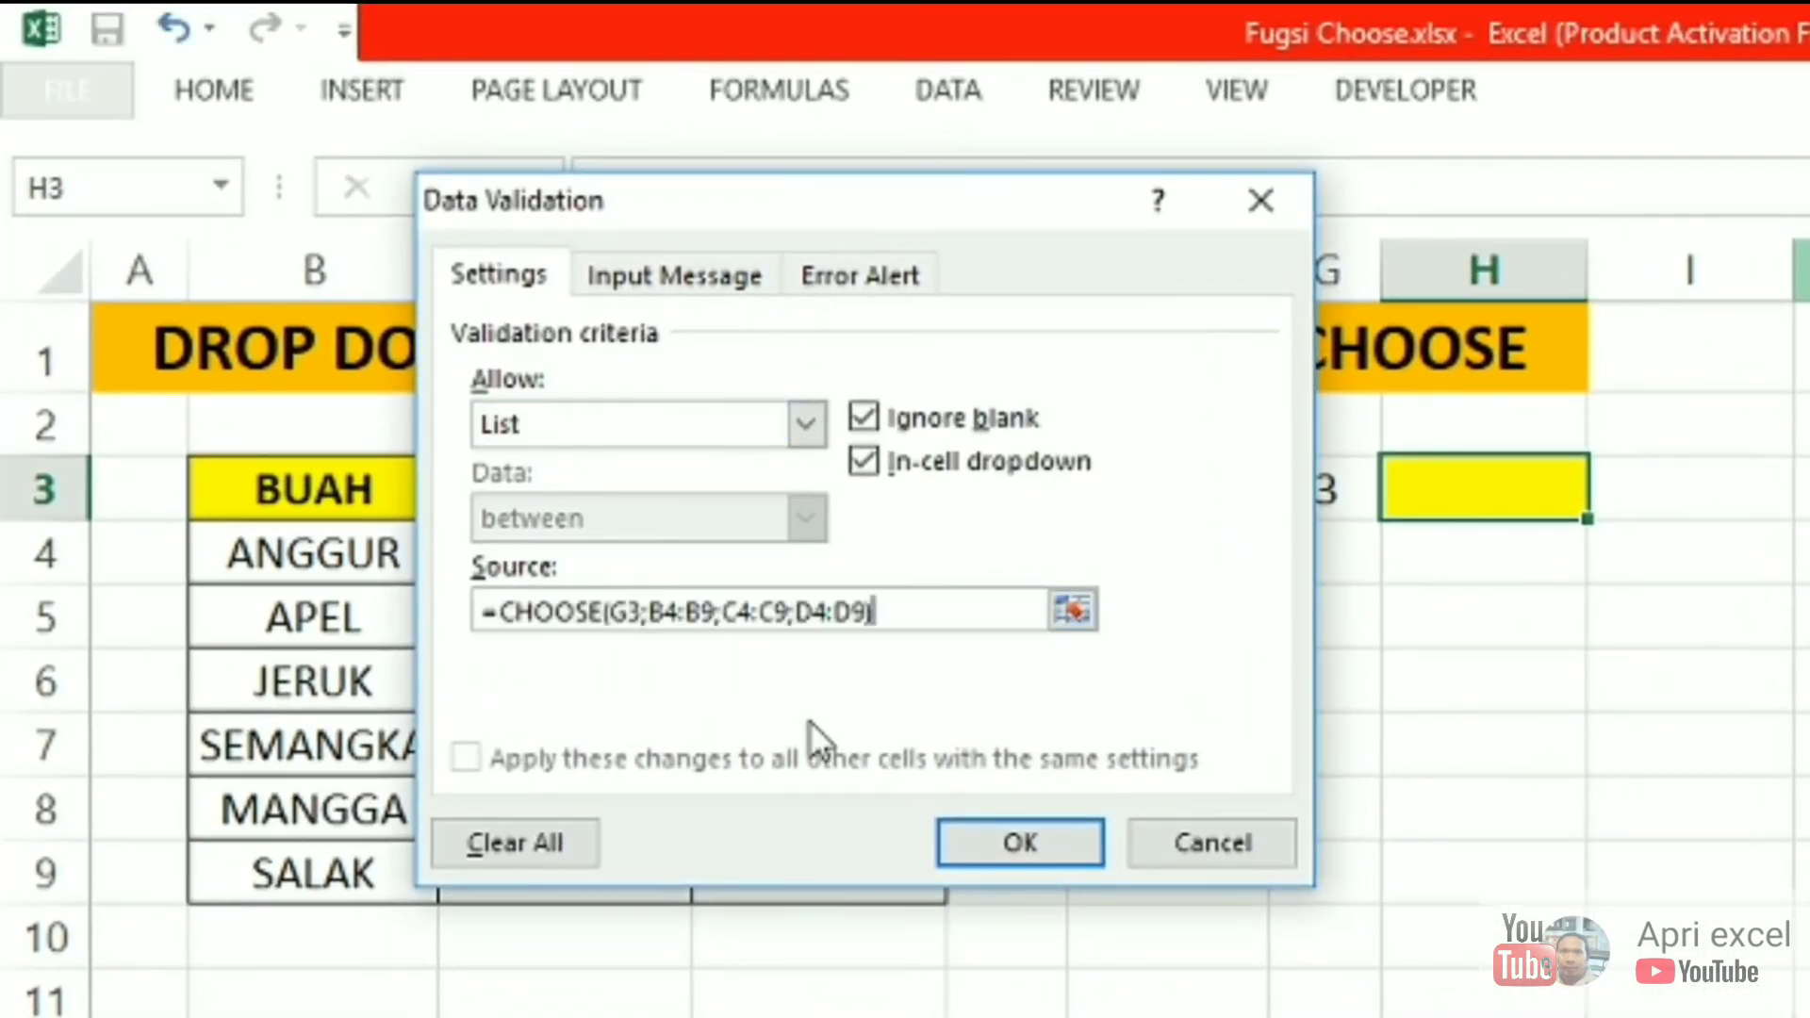
left_click(1013, 842)
left_click(1605, 497)
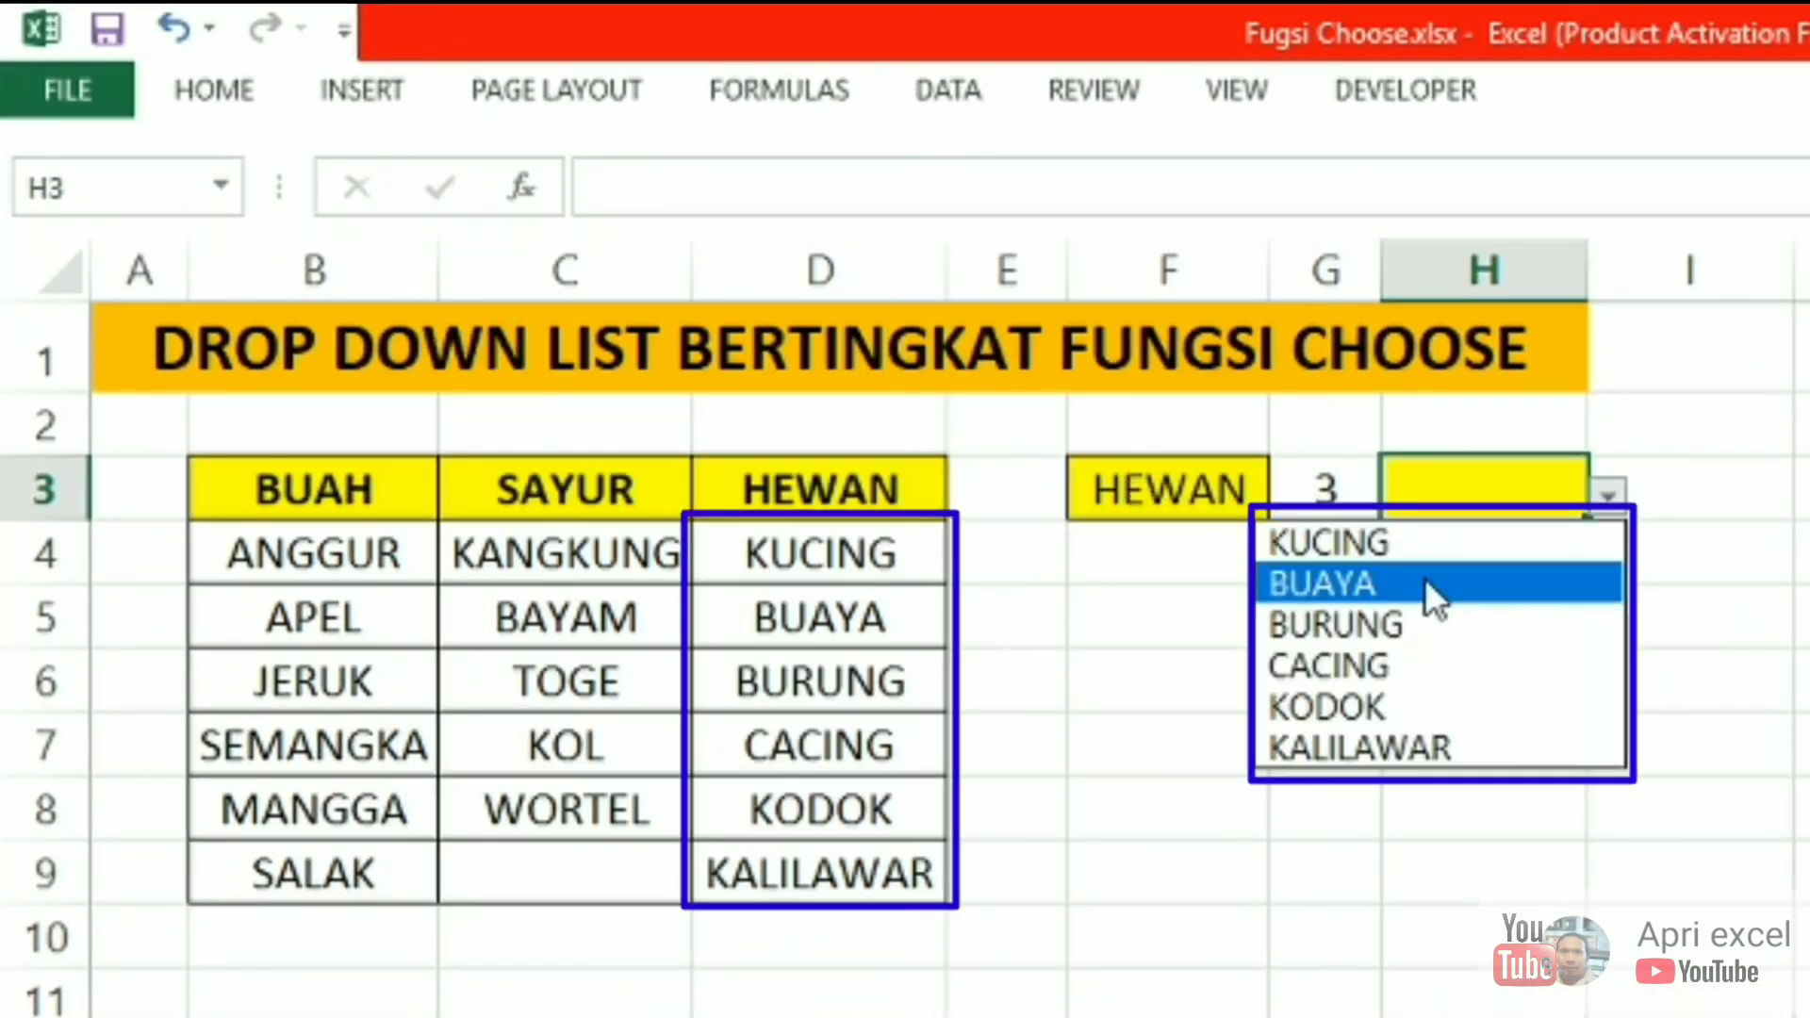
left_click(1338, 706)
Change the category in F3 to BUAH and choose SEMANGKA from the dependent list in H3.
left_click(1195, 490)
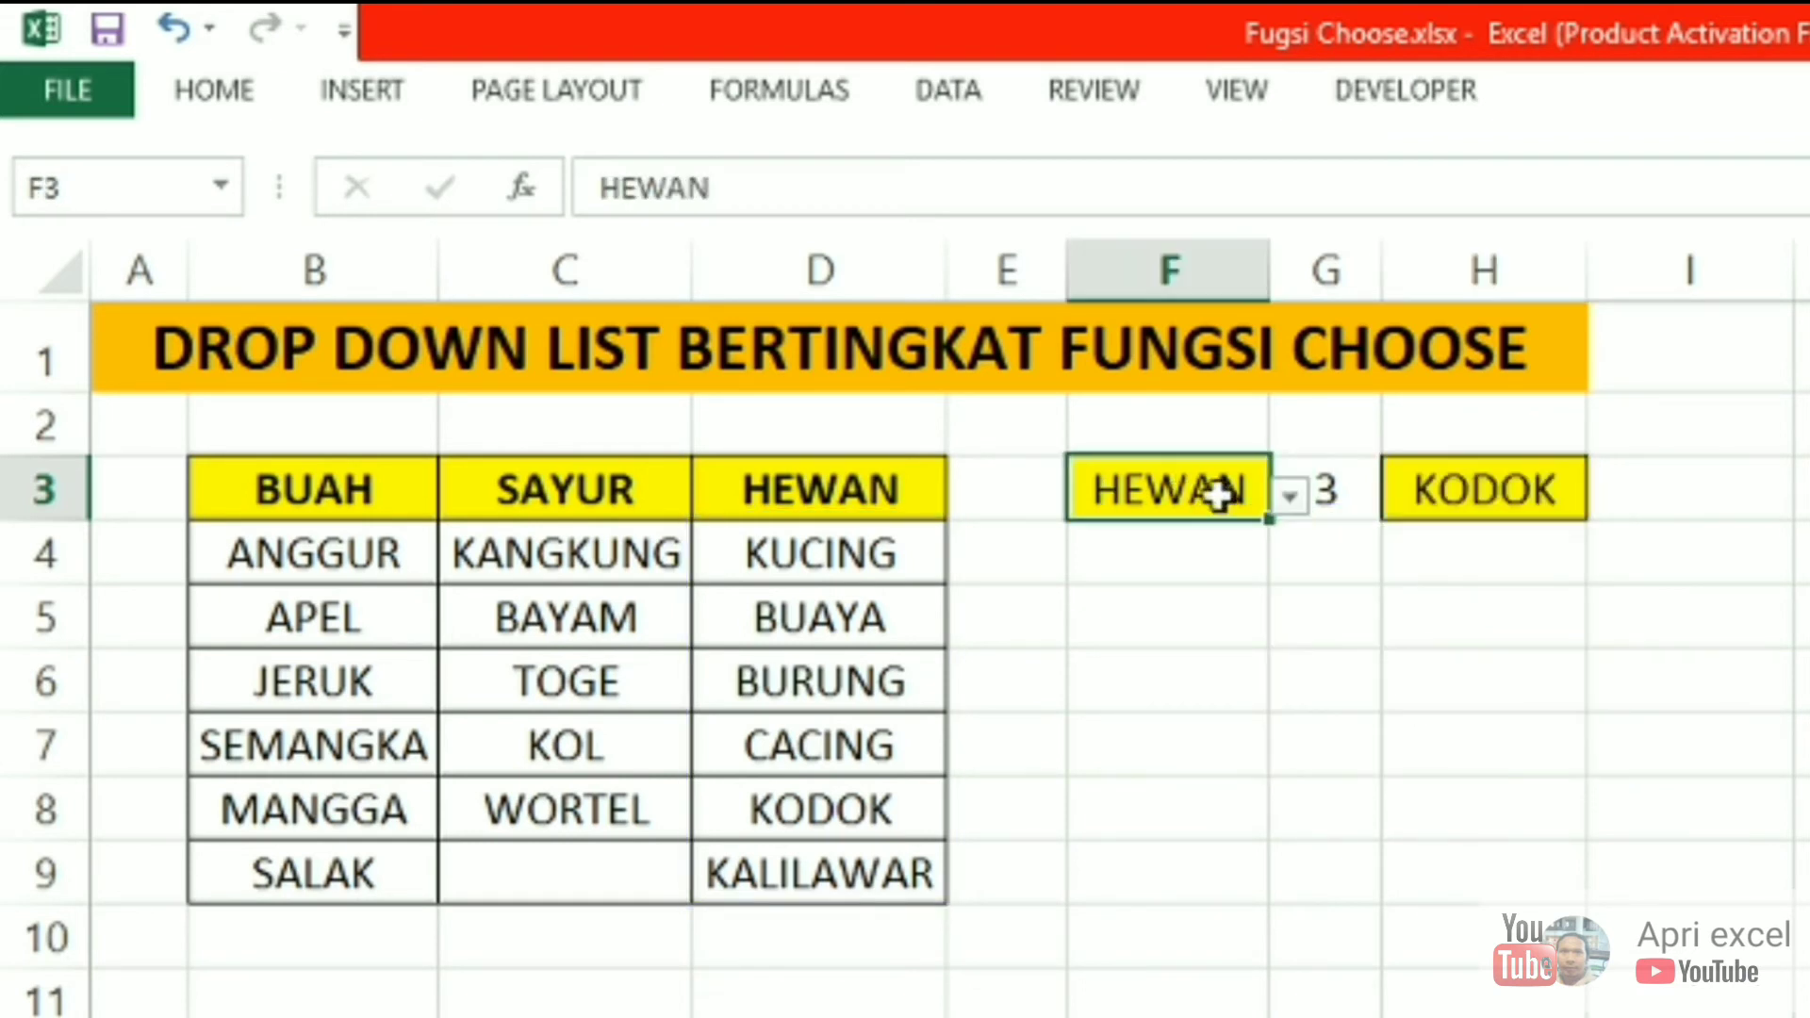
left_click(1287, 494)
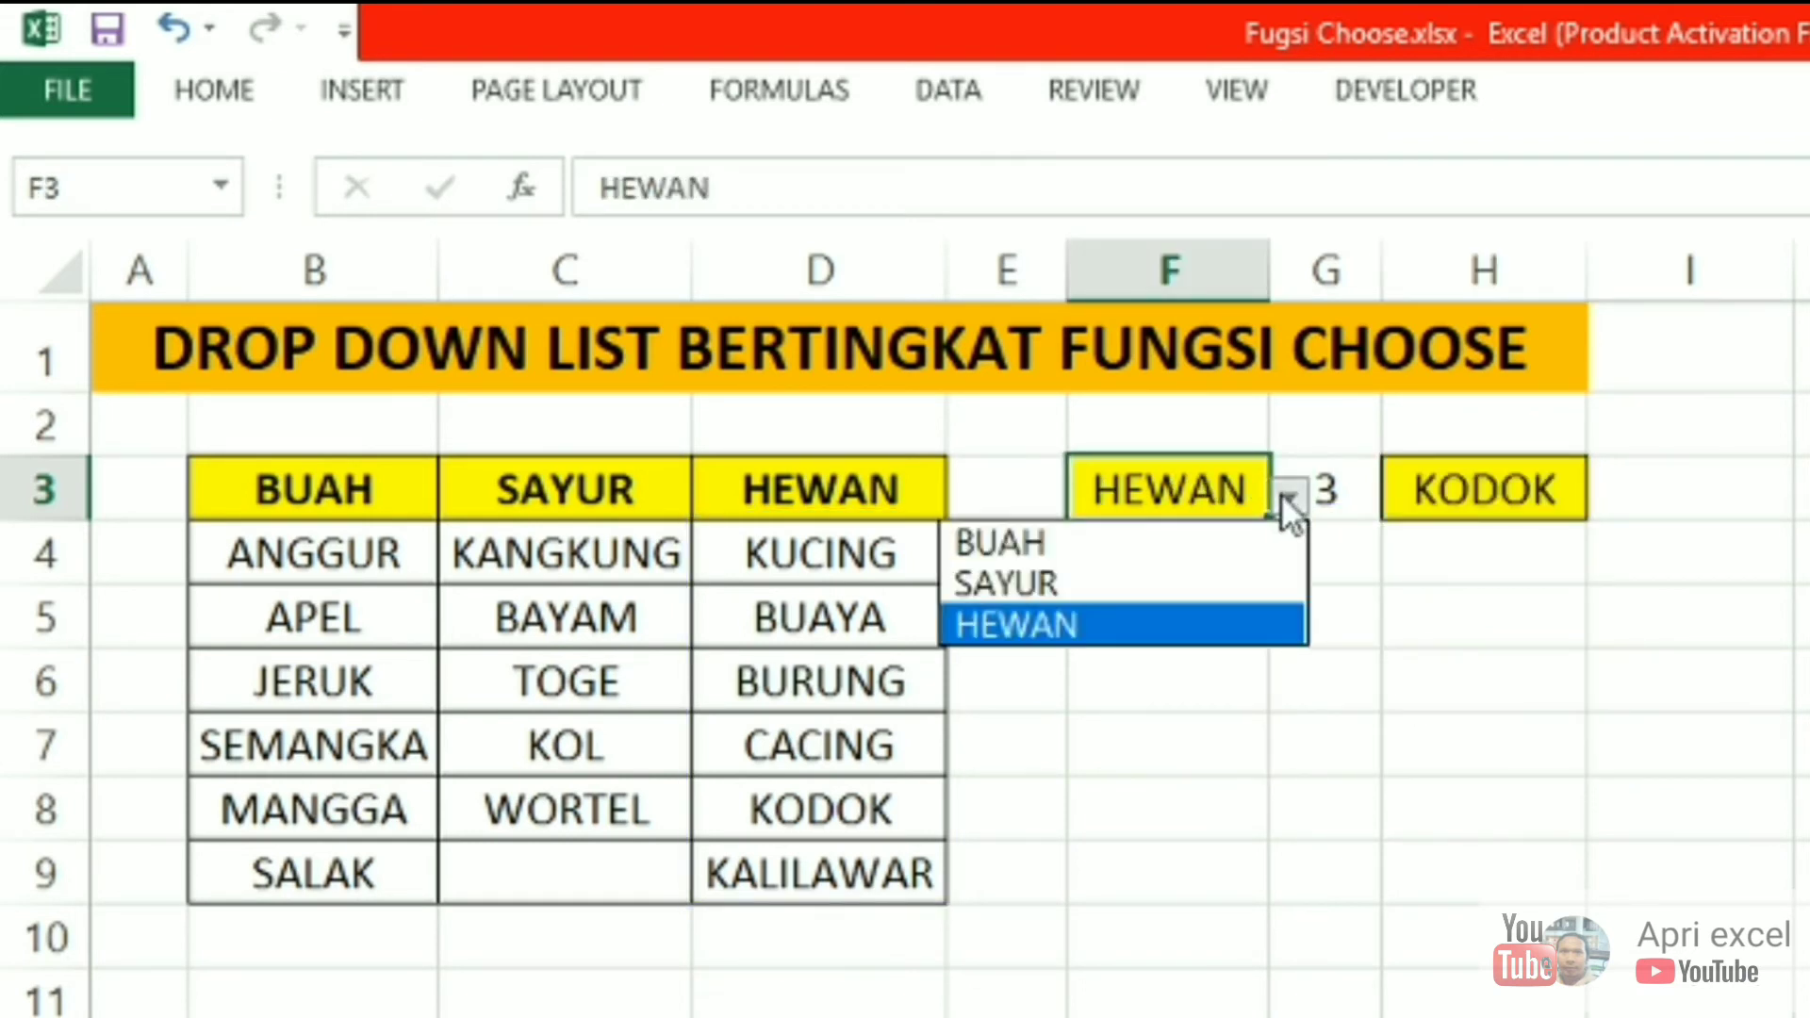
left_click(1197, 543)
left_click(1503, 498)
left_click(1606, 494)
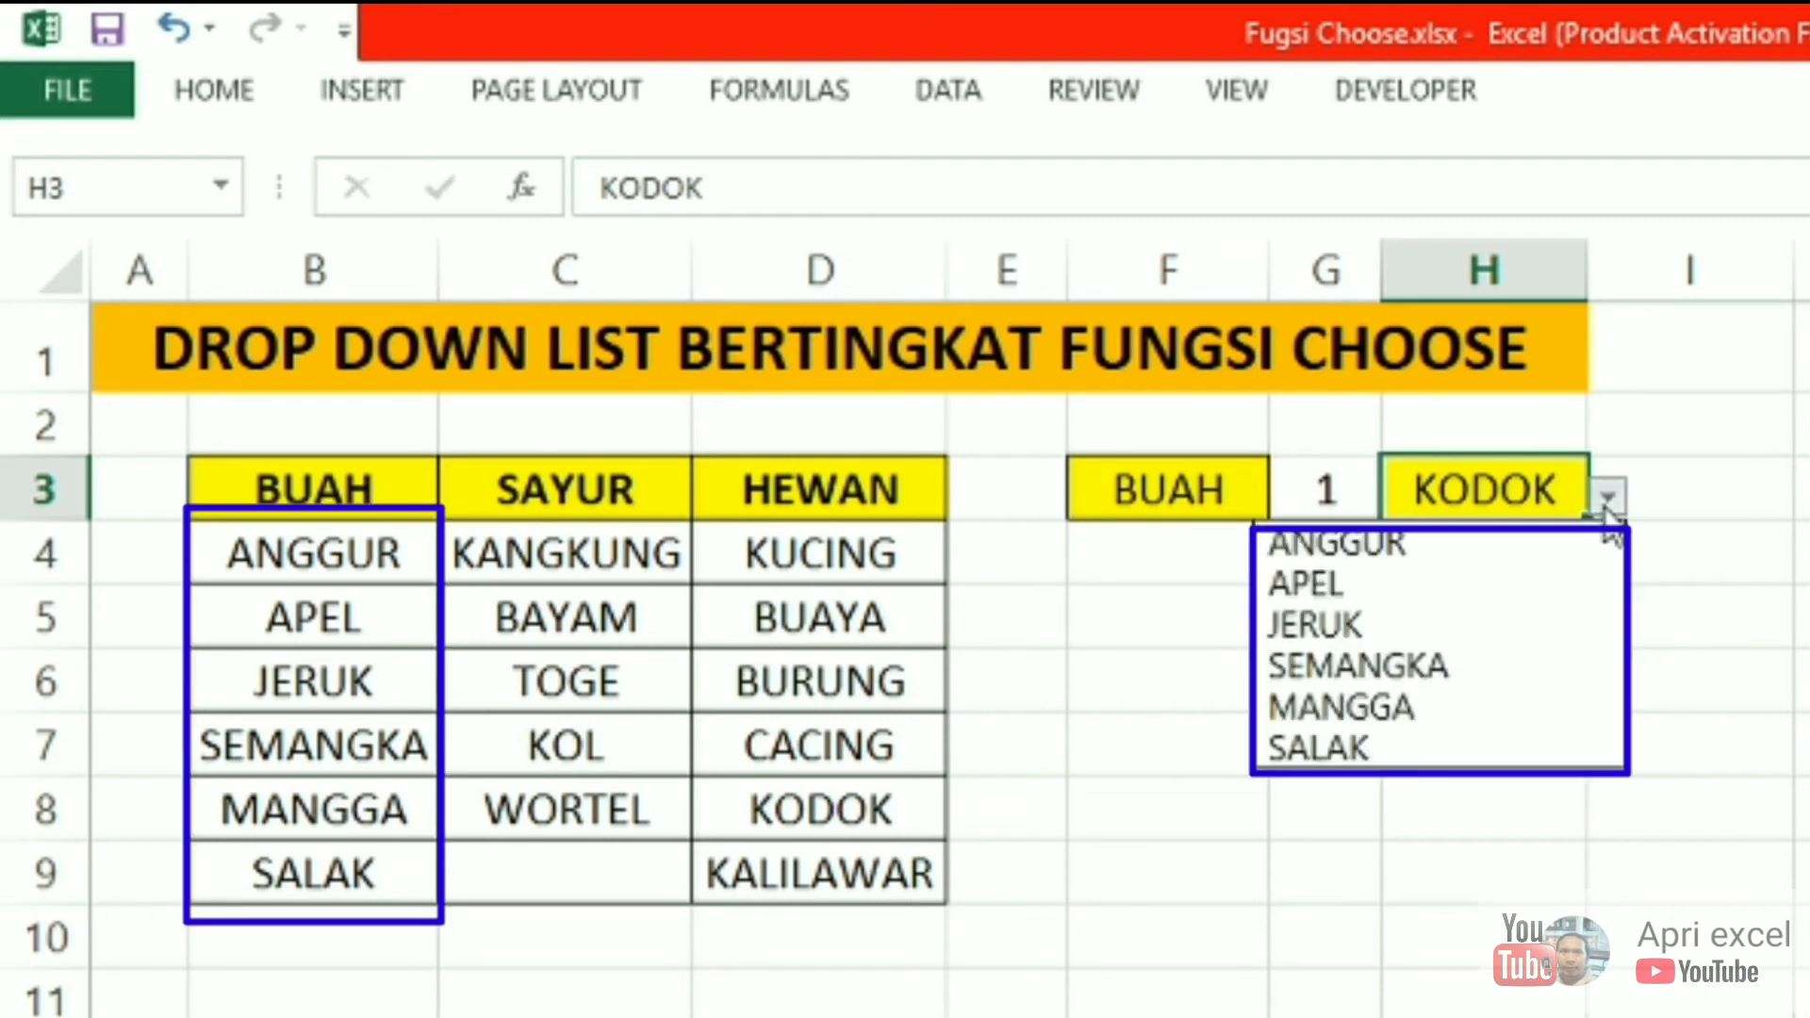
left_click(1474, 684)
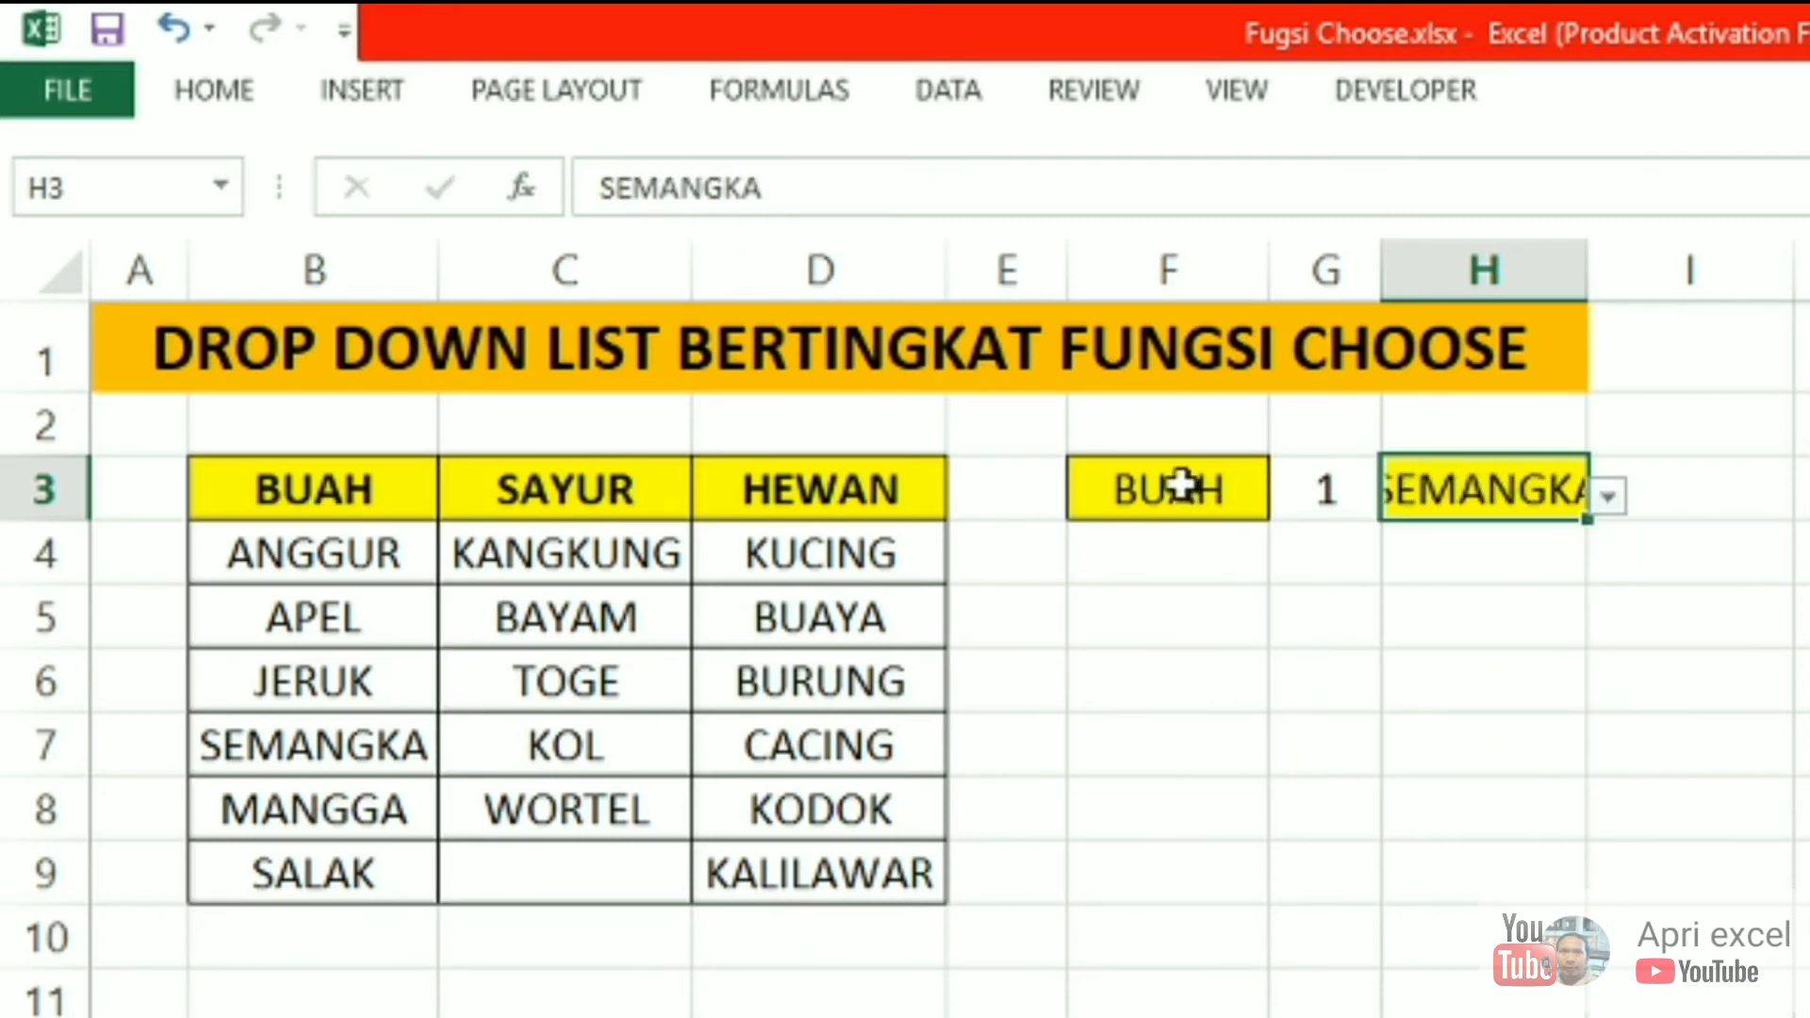
Change the category in F3 to SAYUR and check the items offered in H3's dependent list without choosing one.
left_click(1176, 485)
left_click(1289, 494)
left_click(1213, 578)
left_click(1452, 481)
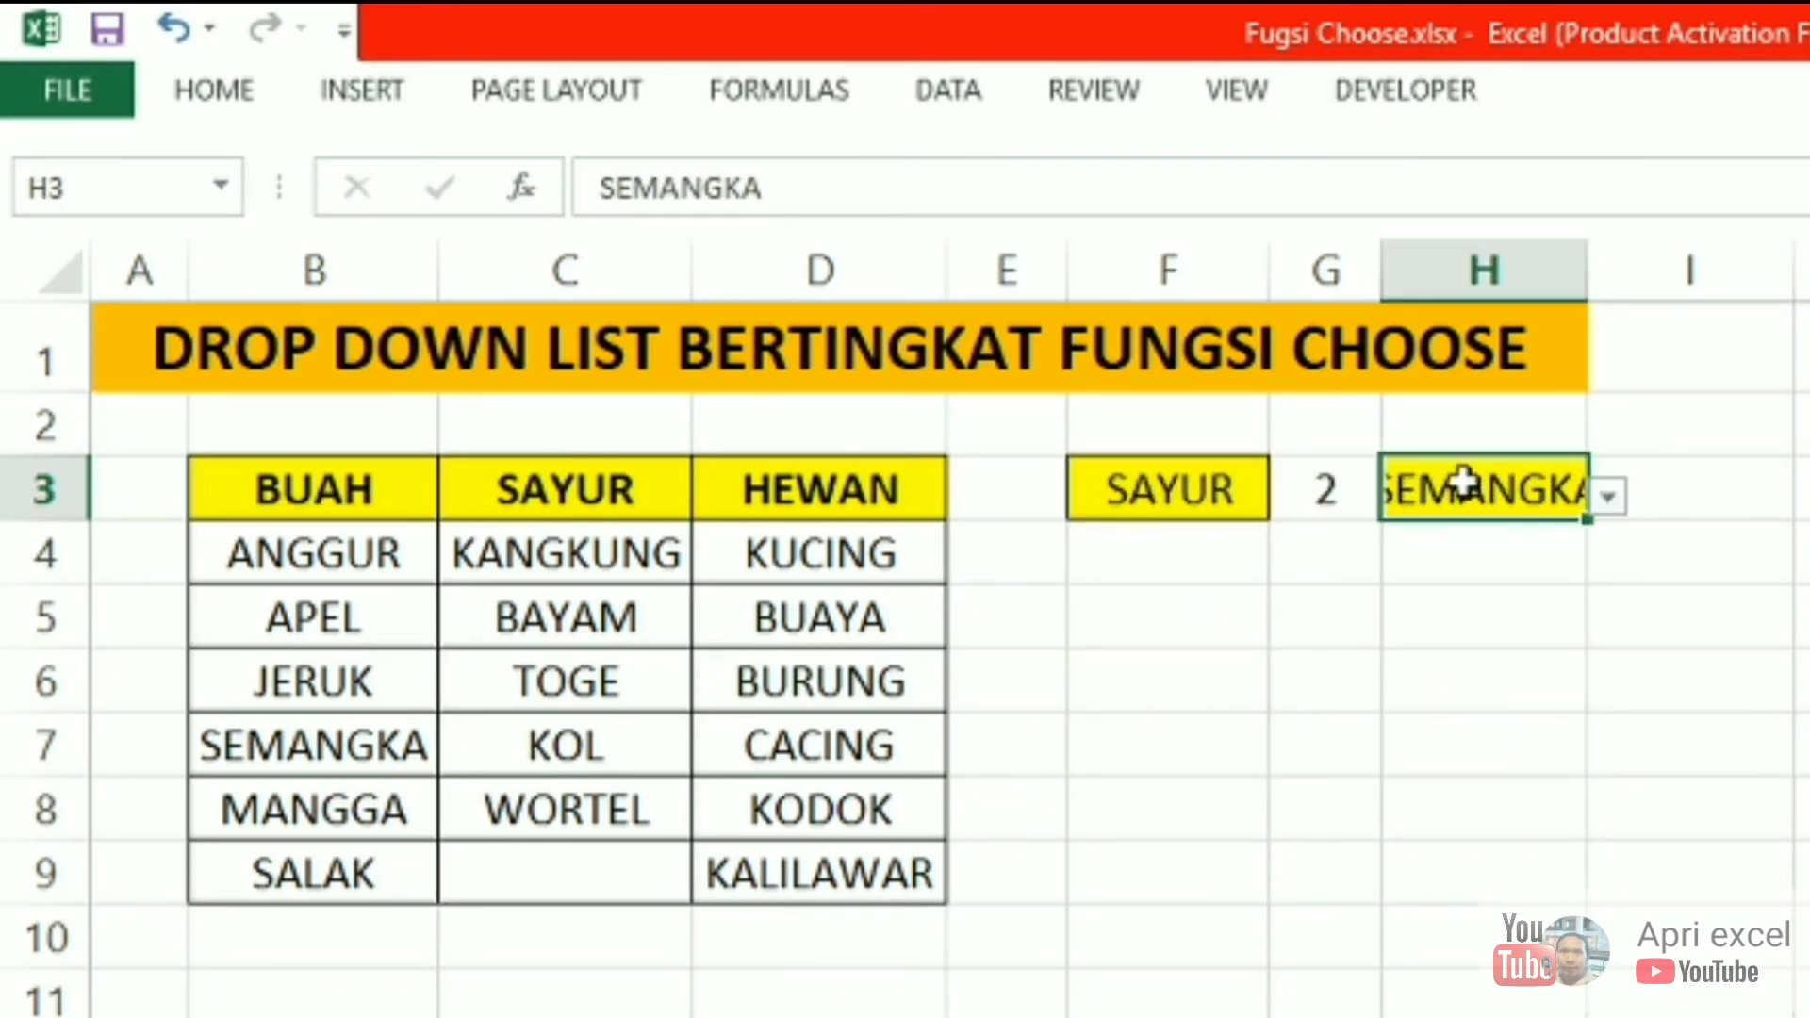
left_click(1608, 496)
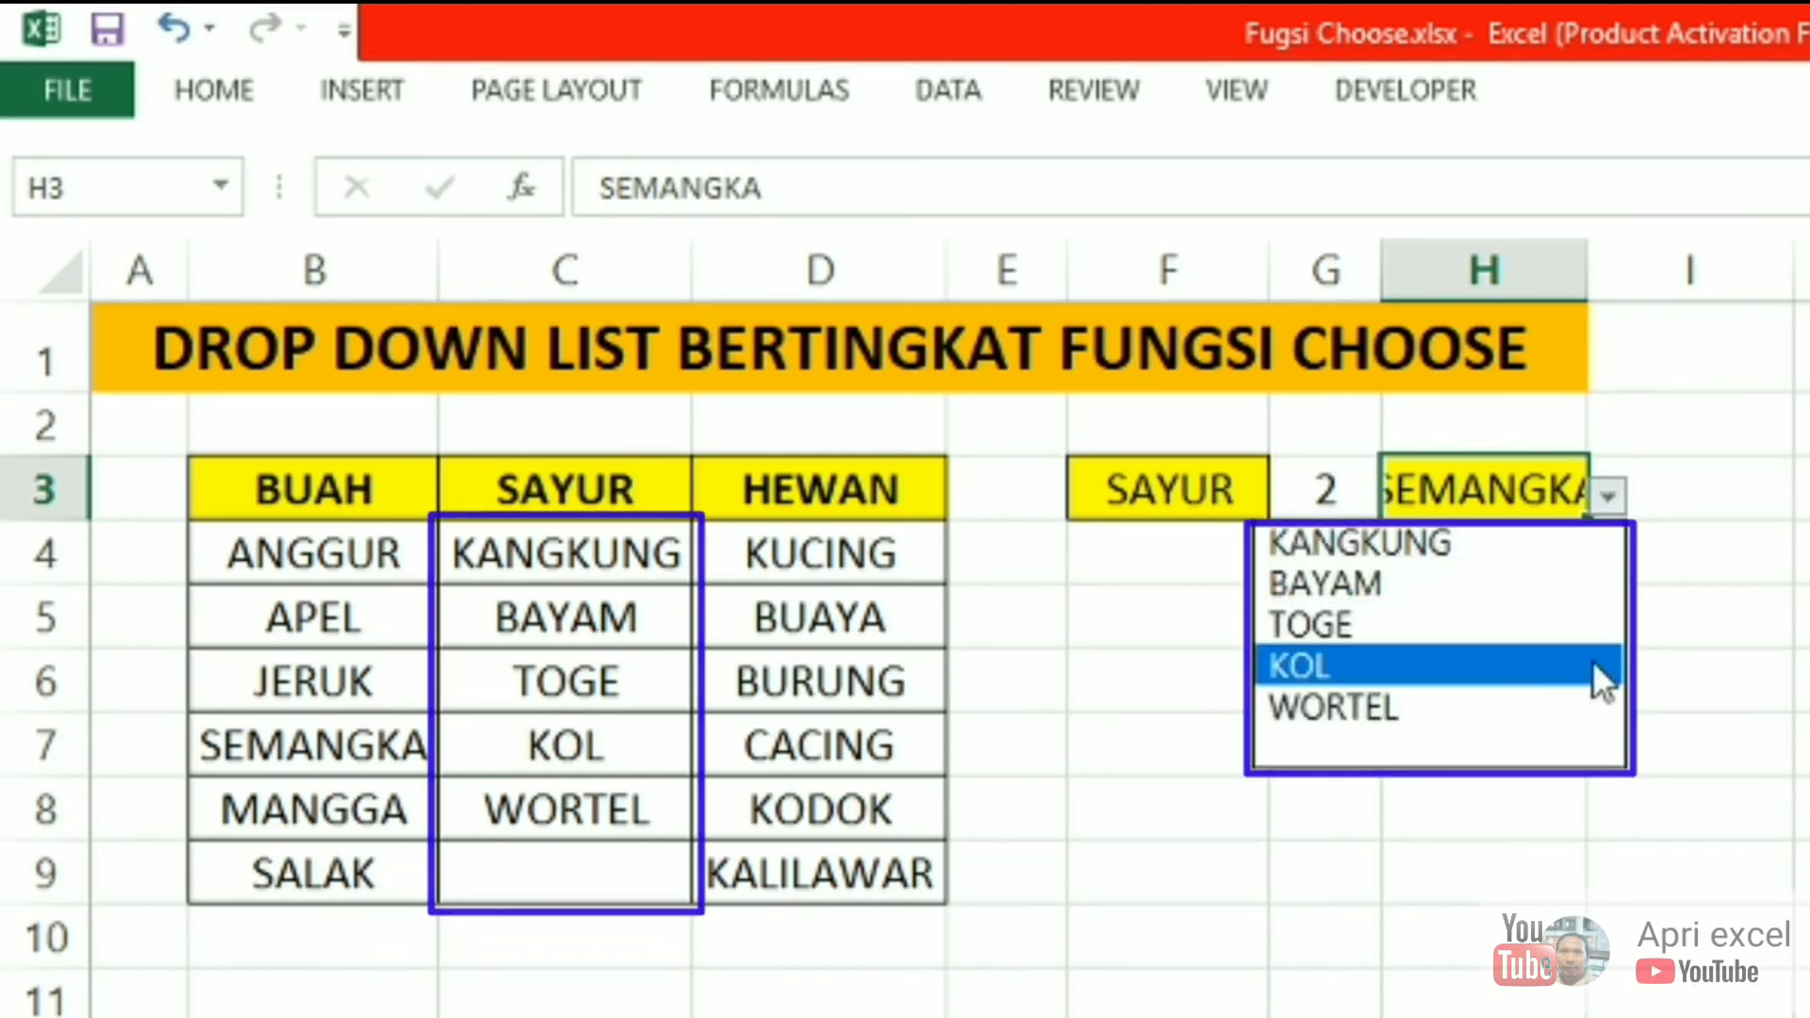
key("Escape")
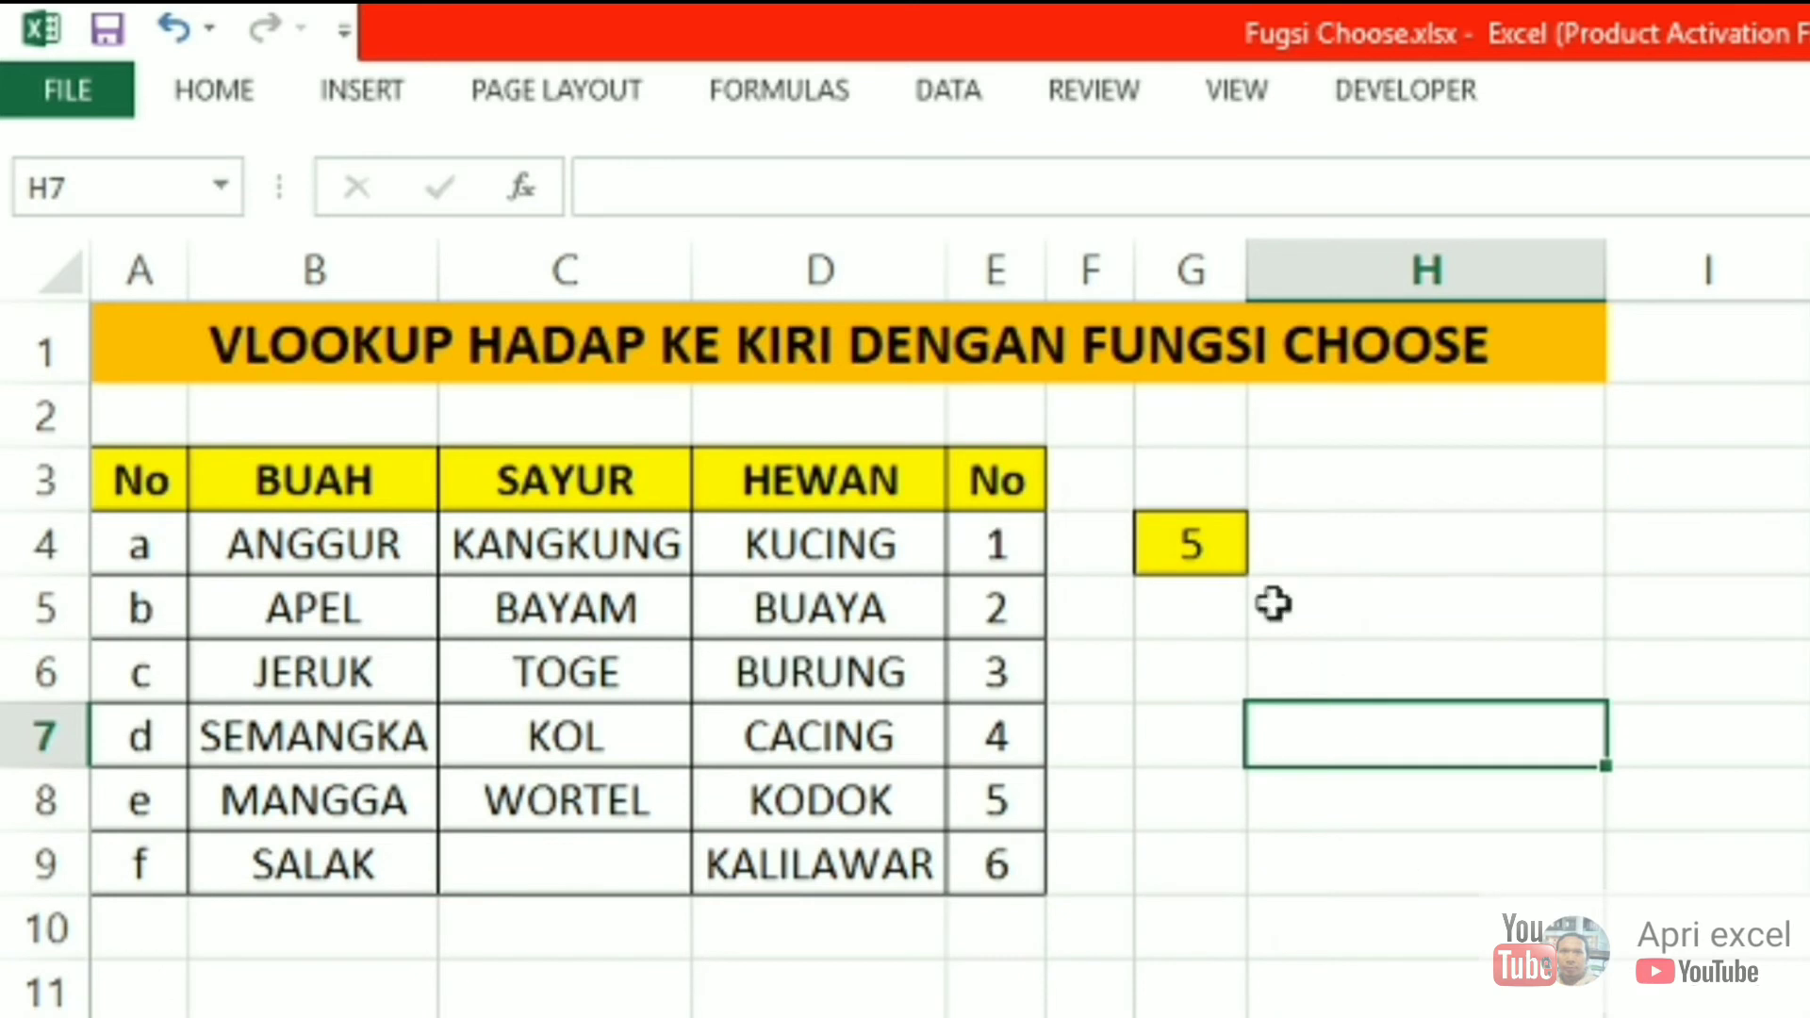
Review the lookup table A4:E9 and change the lookup value in G4 to a.
left_click(1192, 529)
left_click(1375, 566)
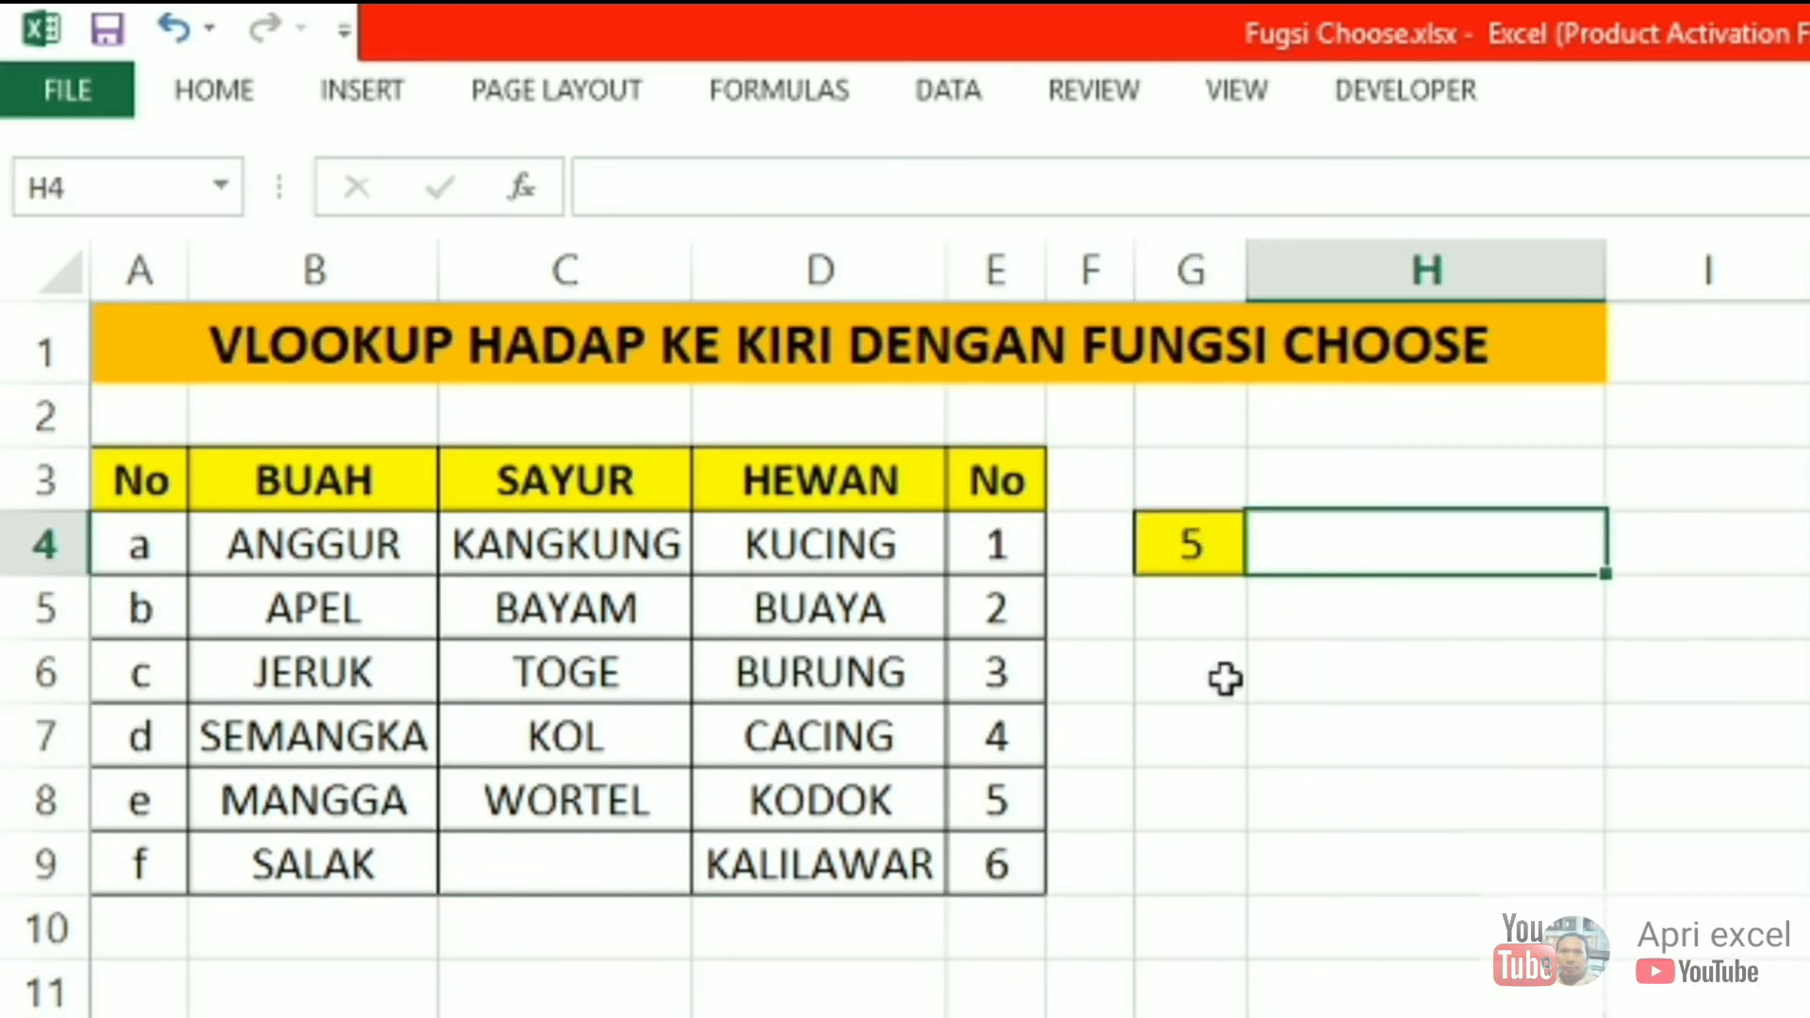
left_click_drag(160, 537, 1030, 862)
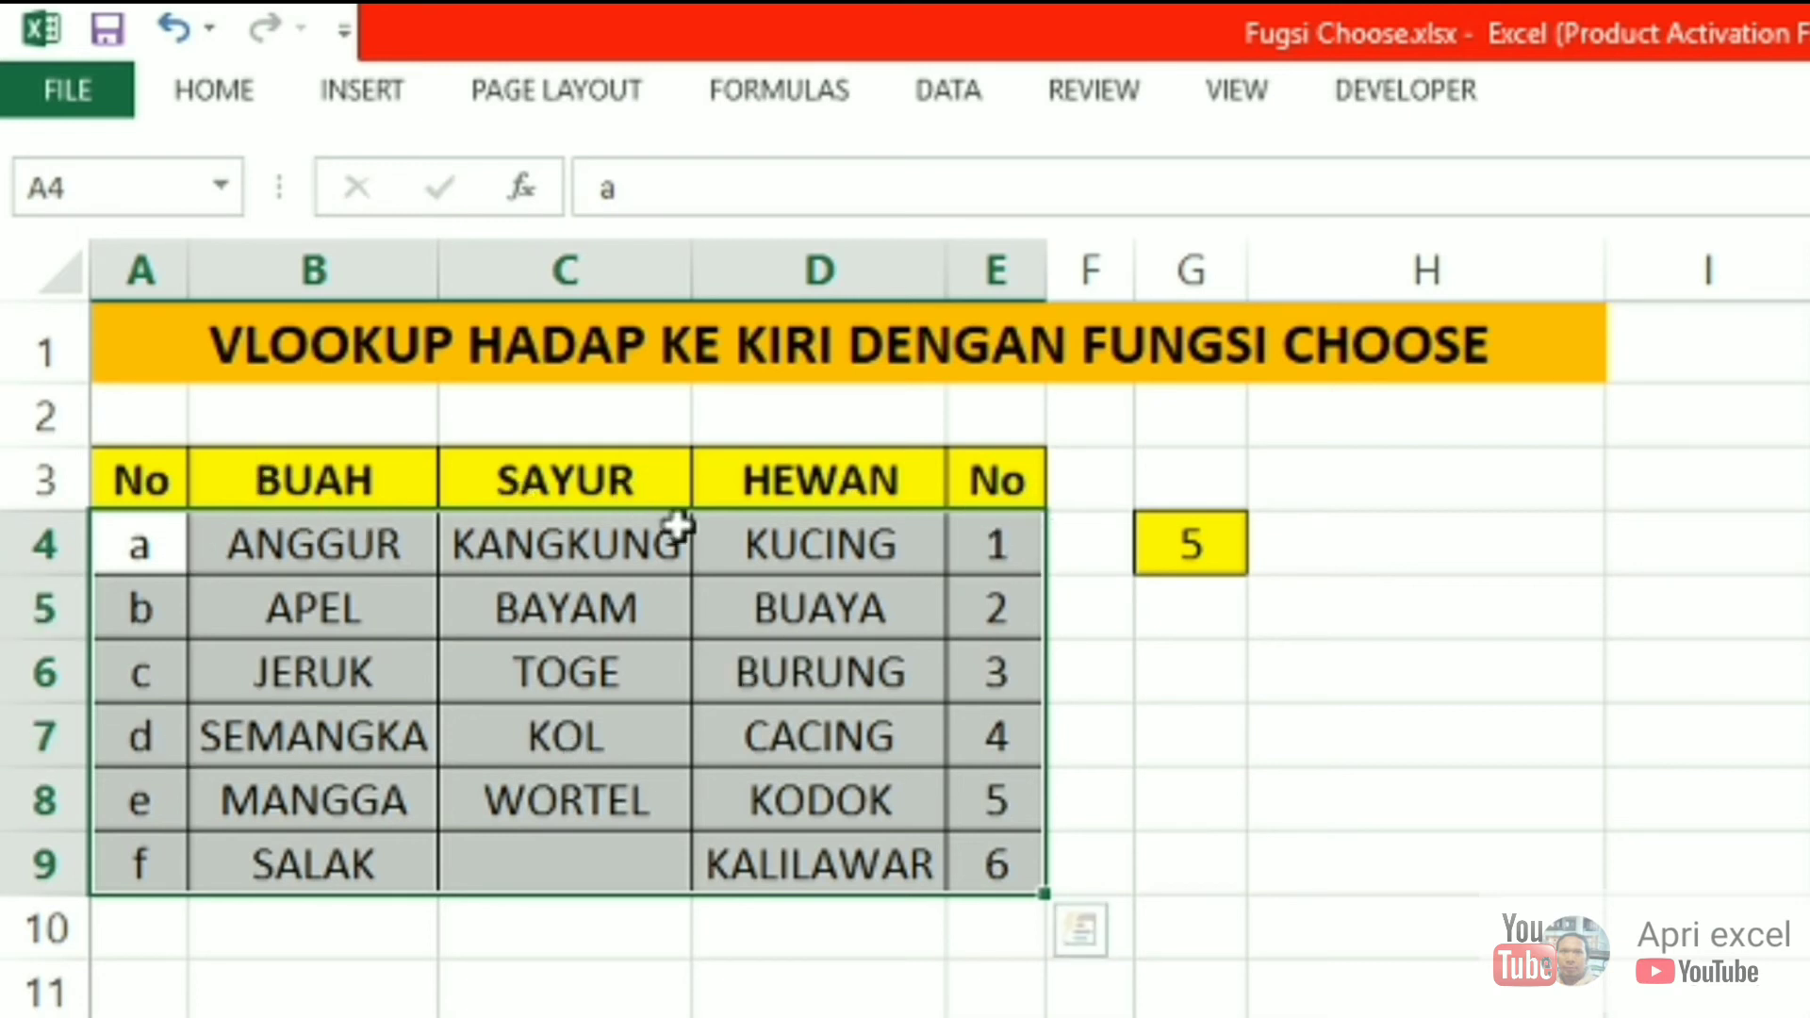
left_click(1378, 543)
left_click(1205, 532)
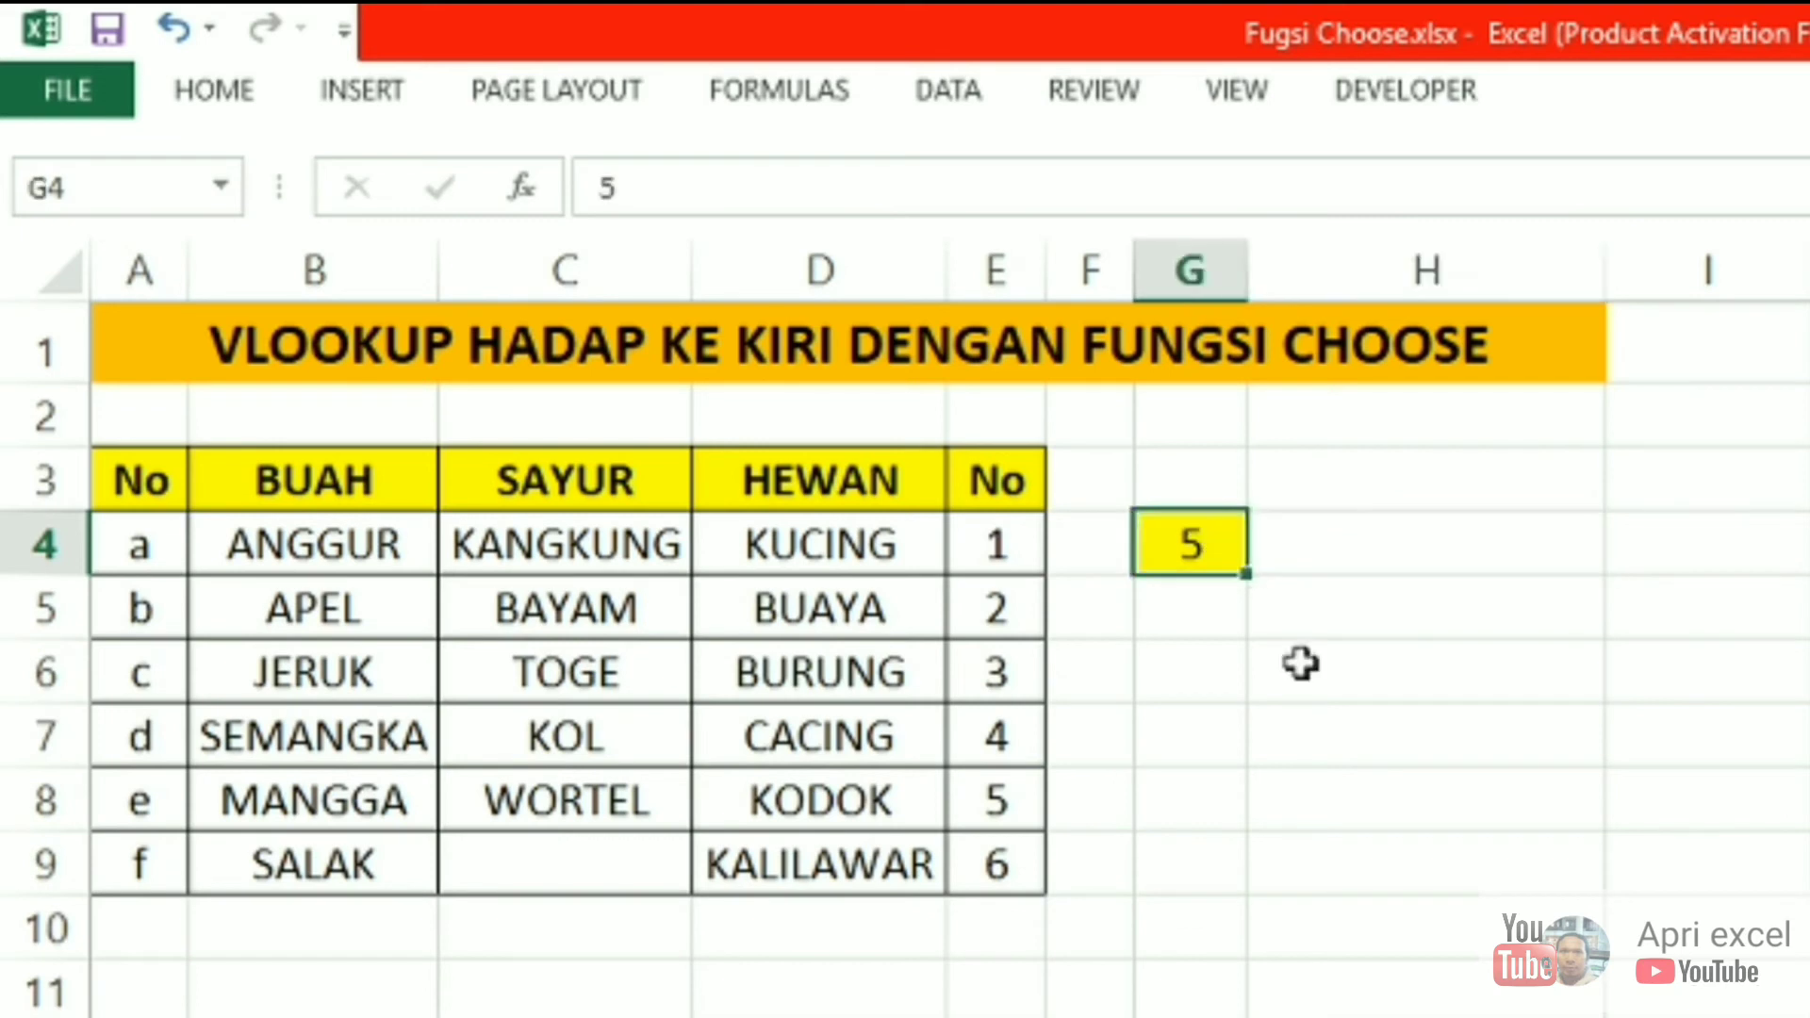
type("a")
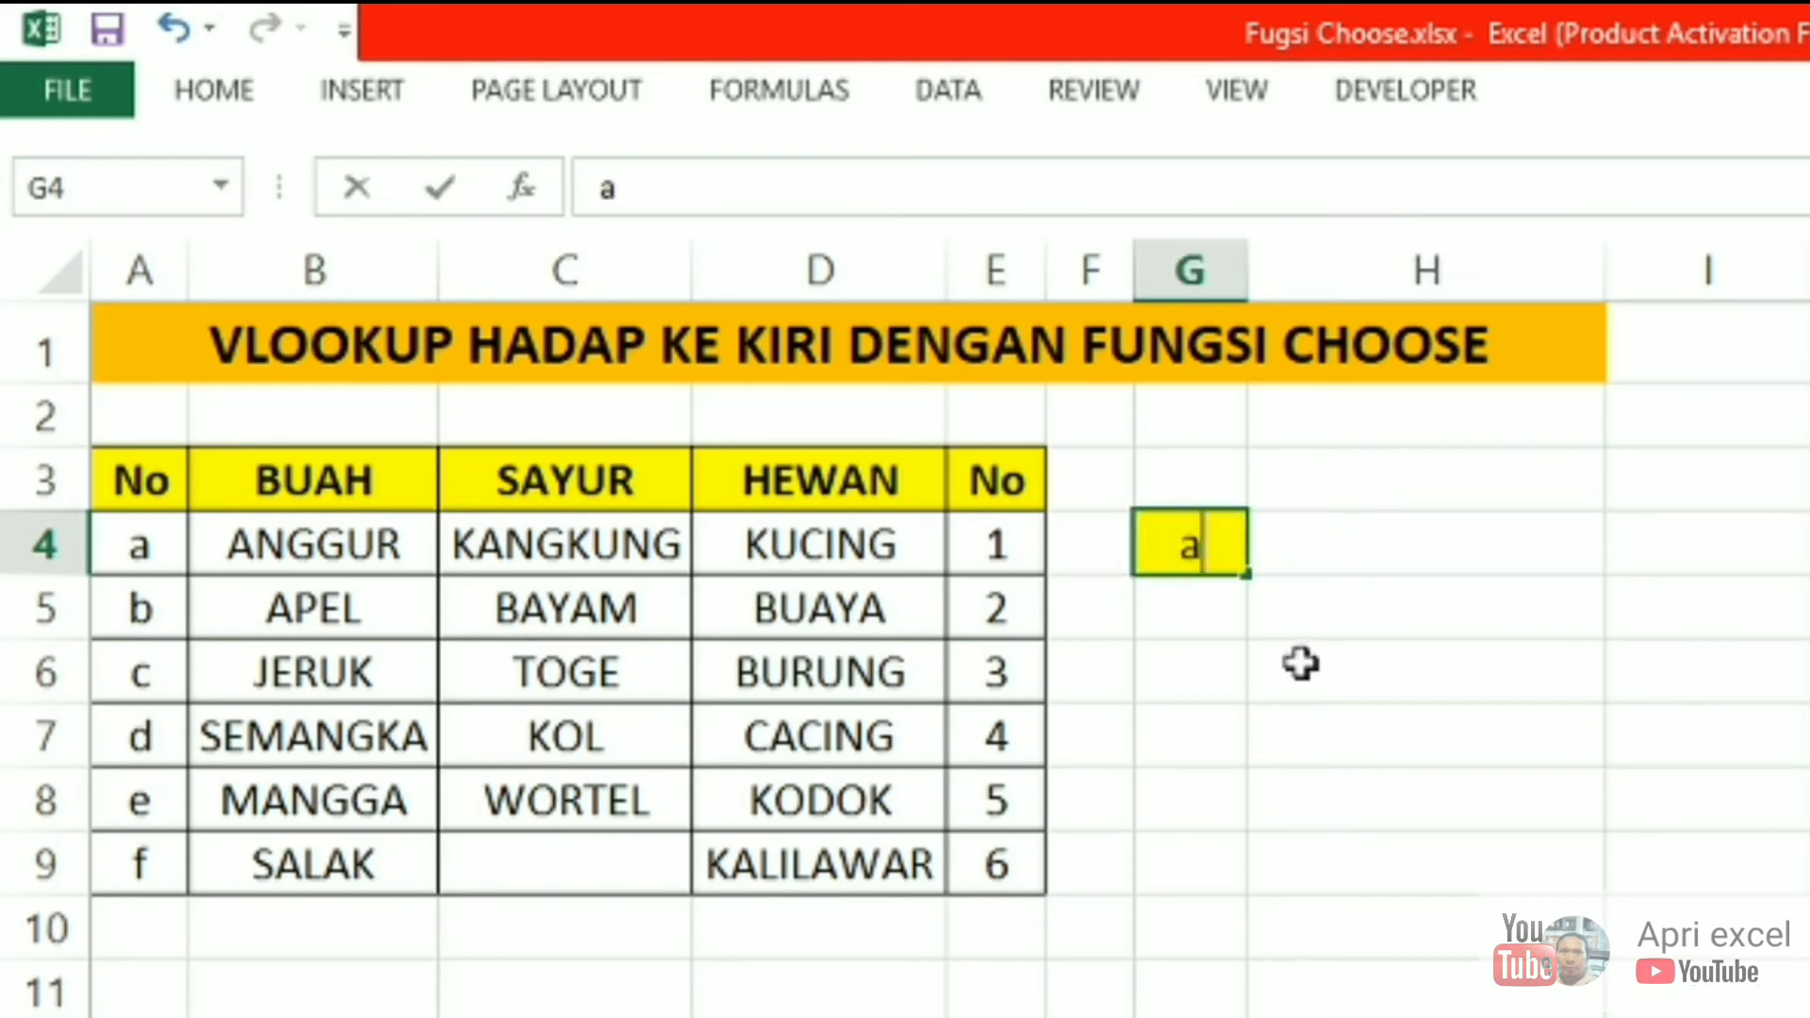
left_click(1300, 665)
Start a VLOOKUP formula in H4 with G4 as the lookup value and A4:E9 as the table array.
left_click(1410, 537)
type("vlo")
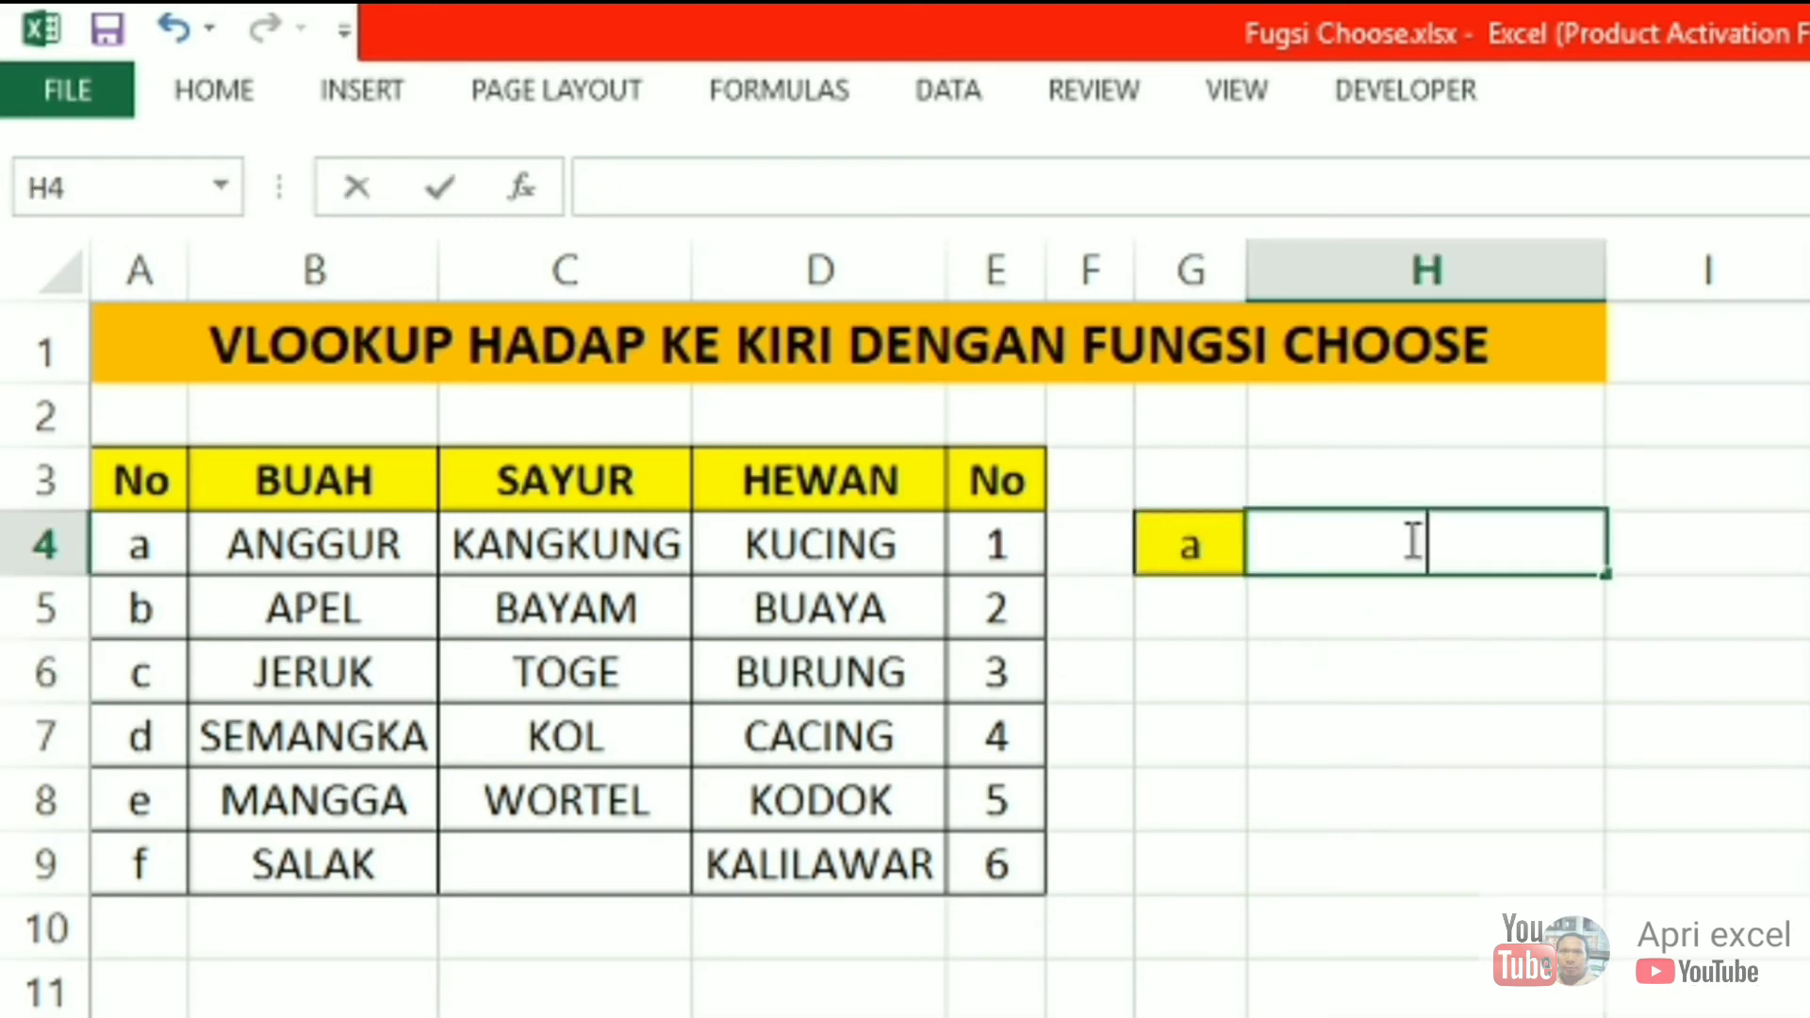
key("BackSpace")
key("BackSpace")
key("BackSpace")
type("=vlookup(")
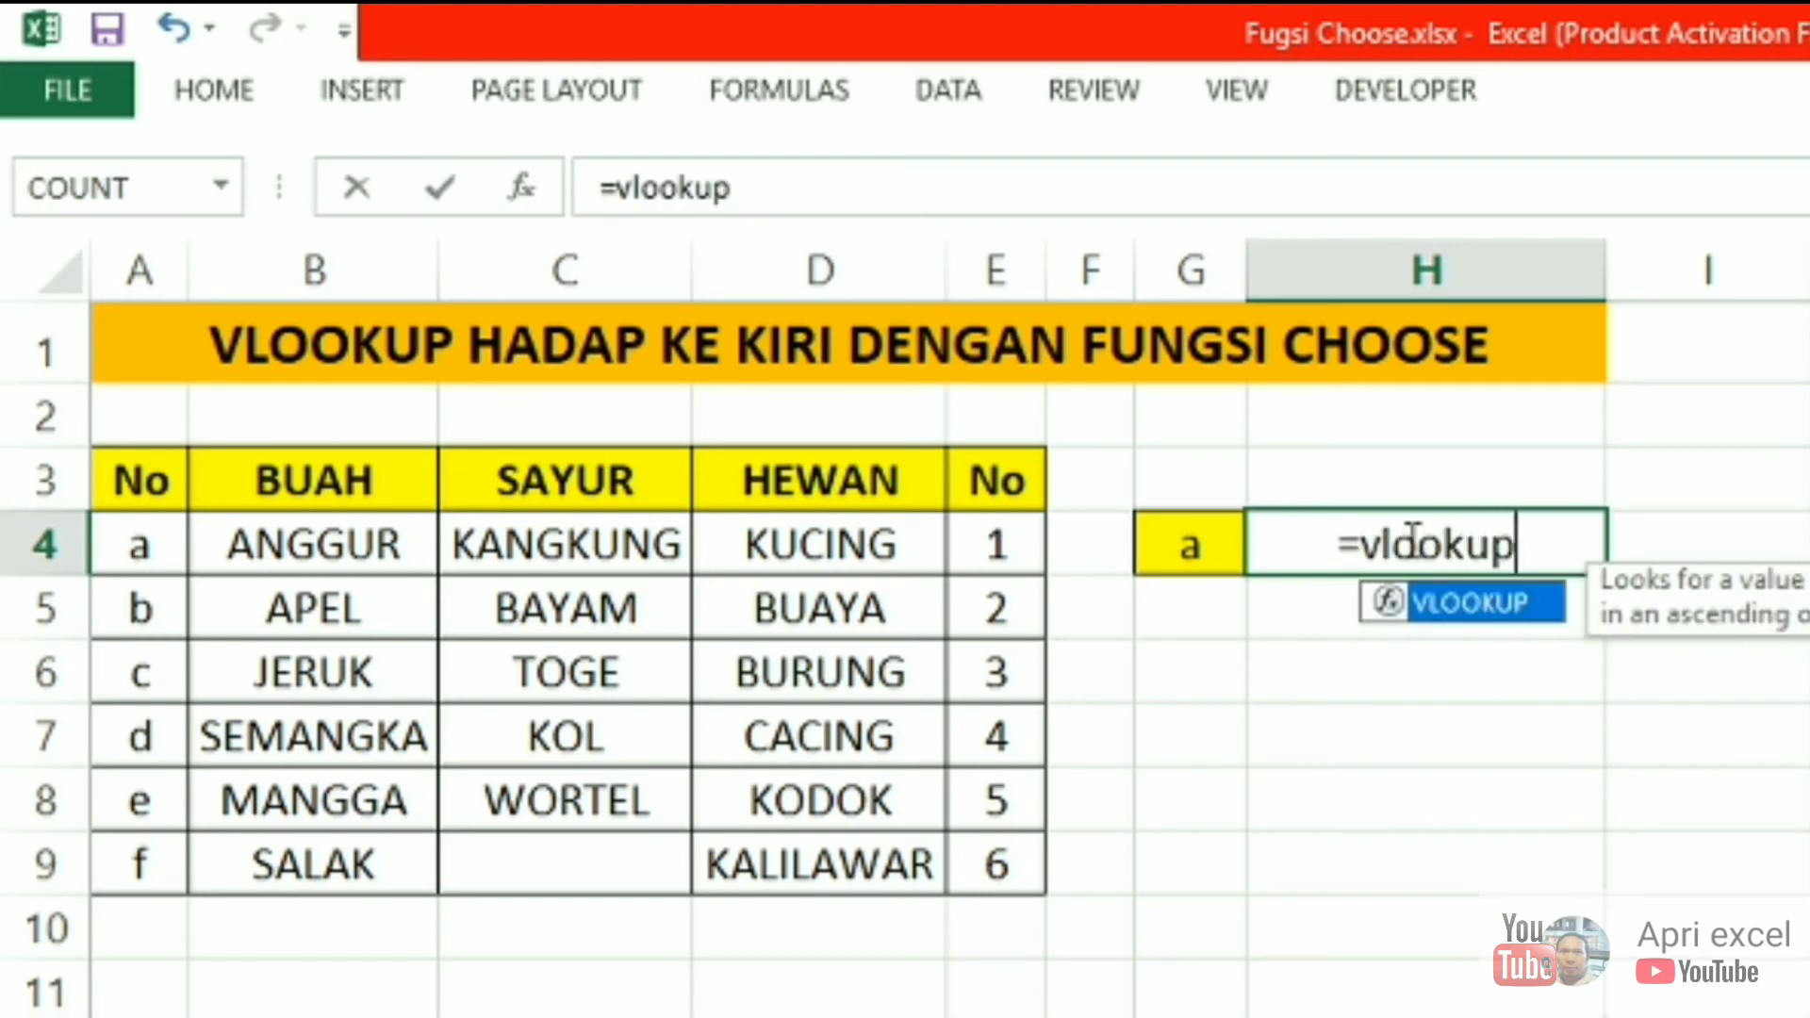
left_click(1202, 540)
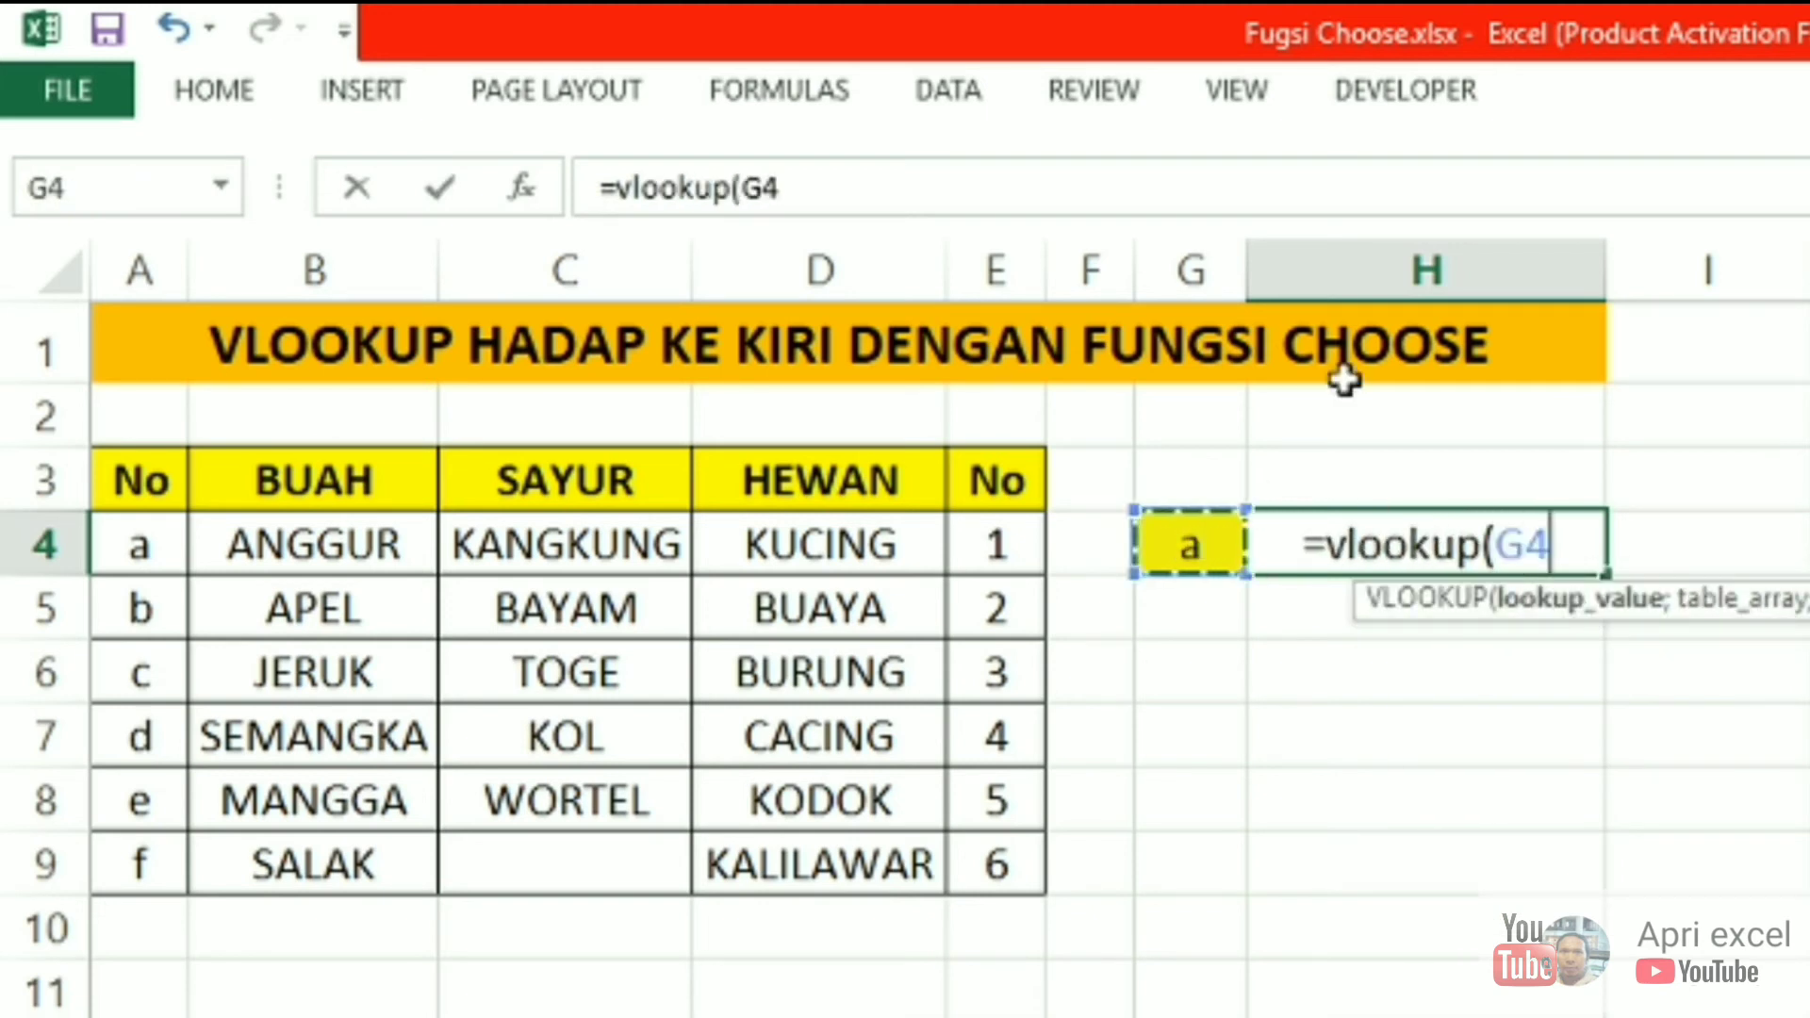
type(";")
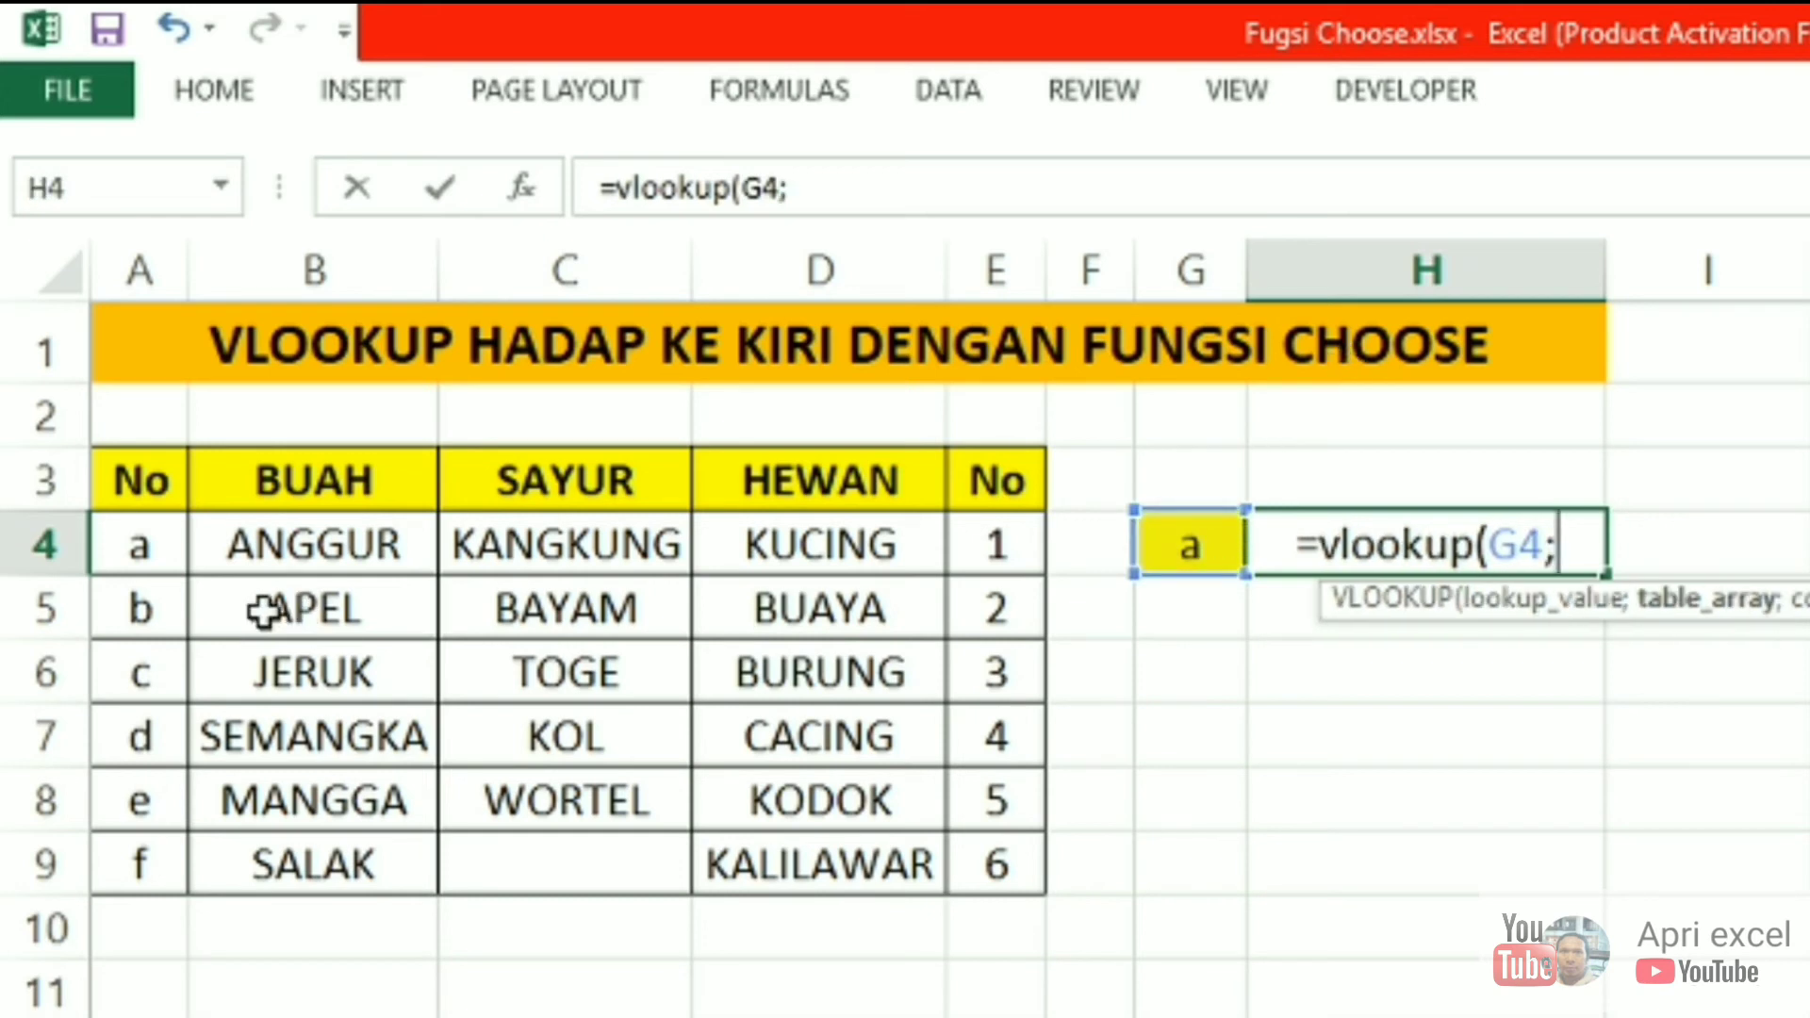
left_click_drag(155, 543, 964, 877)
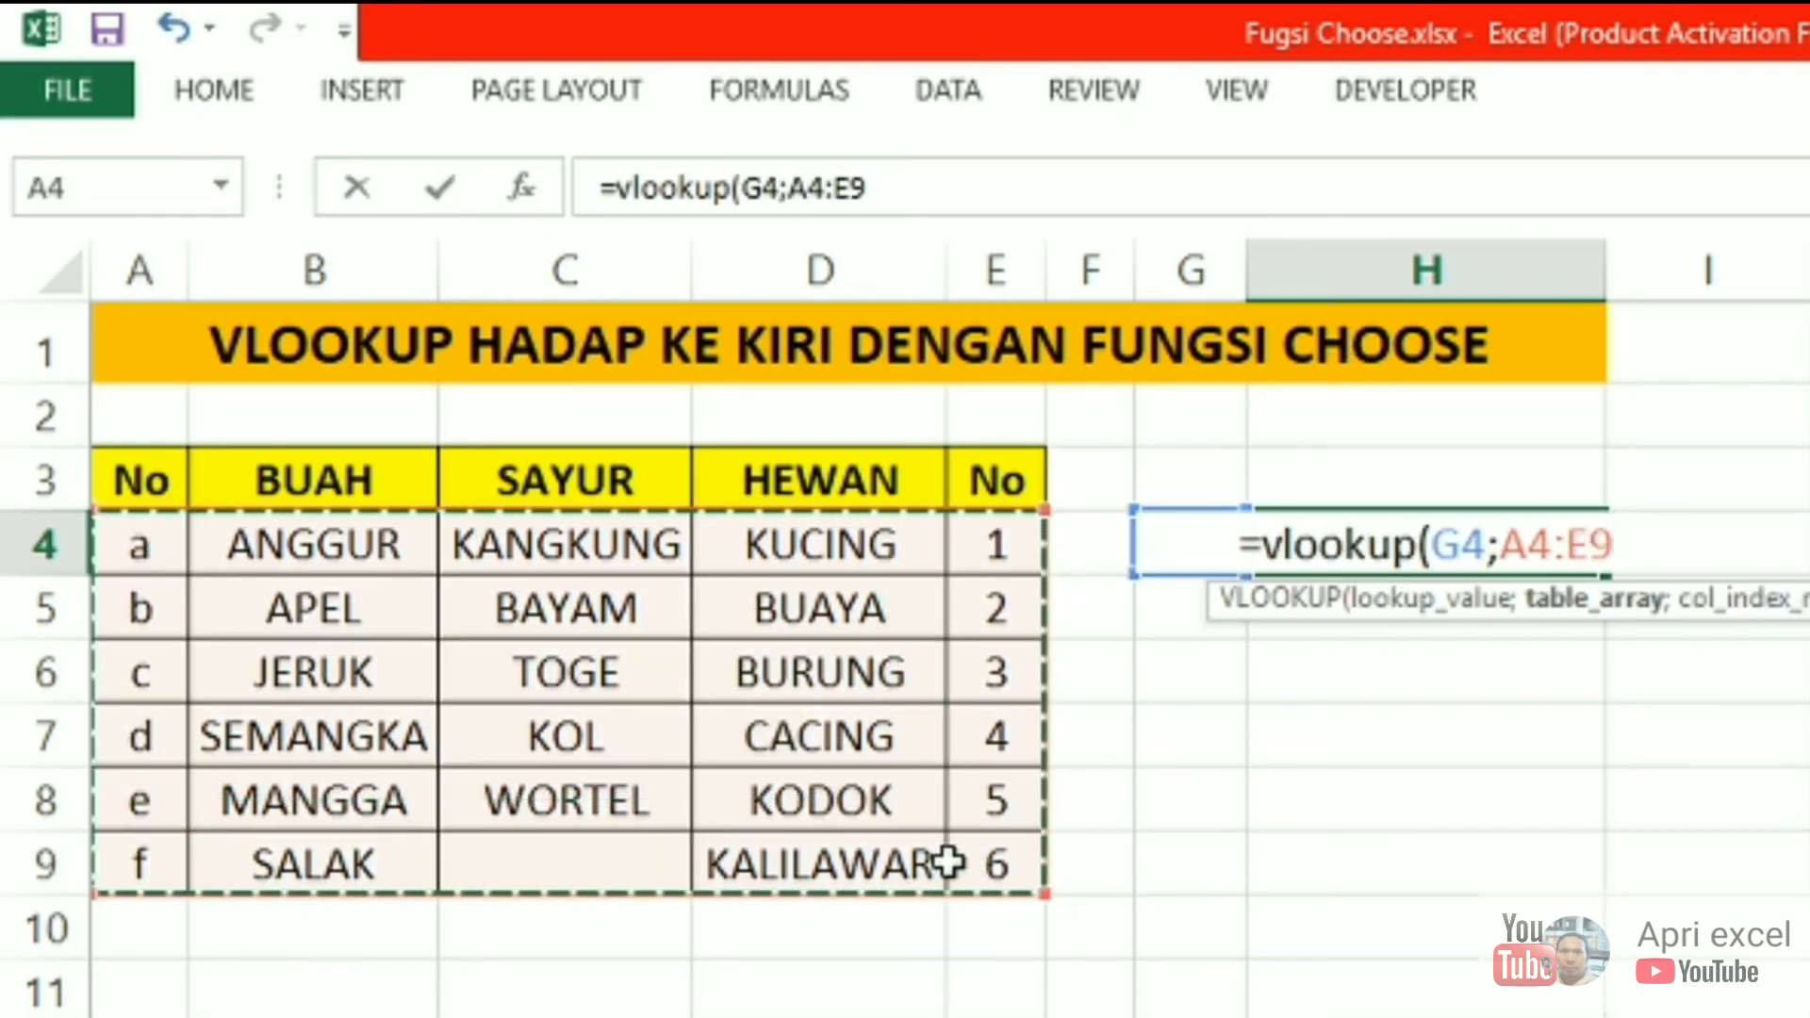
Complete the H4 formula as =VLOOKUP(G4;A4:E9;3;0), using column 3 and match type 0.
type(")")
type(";")
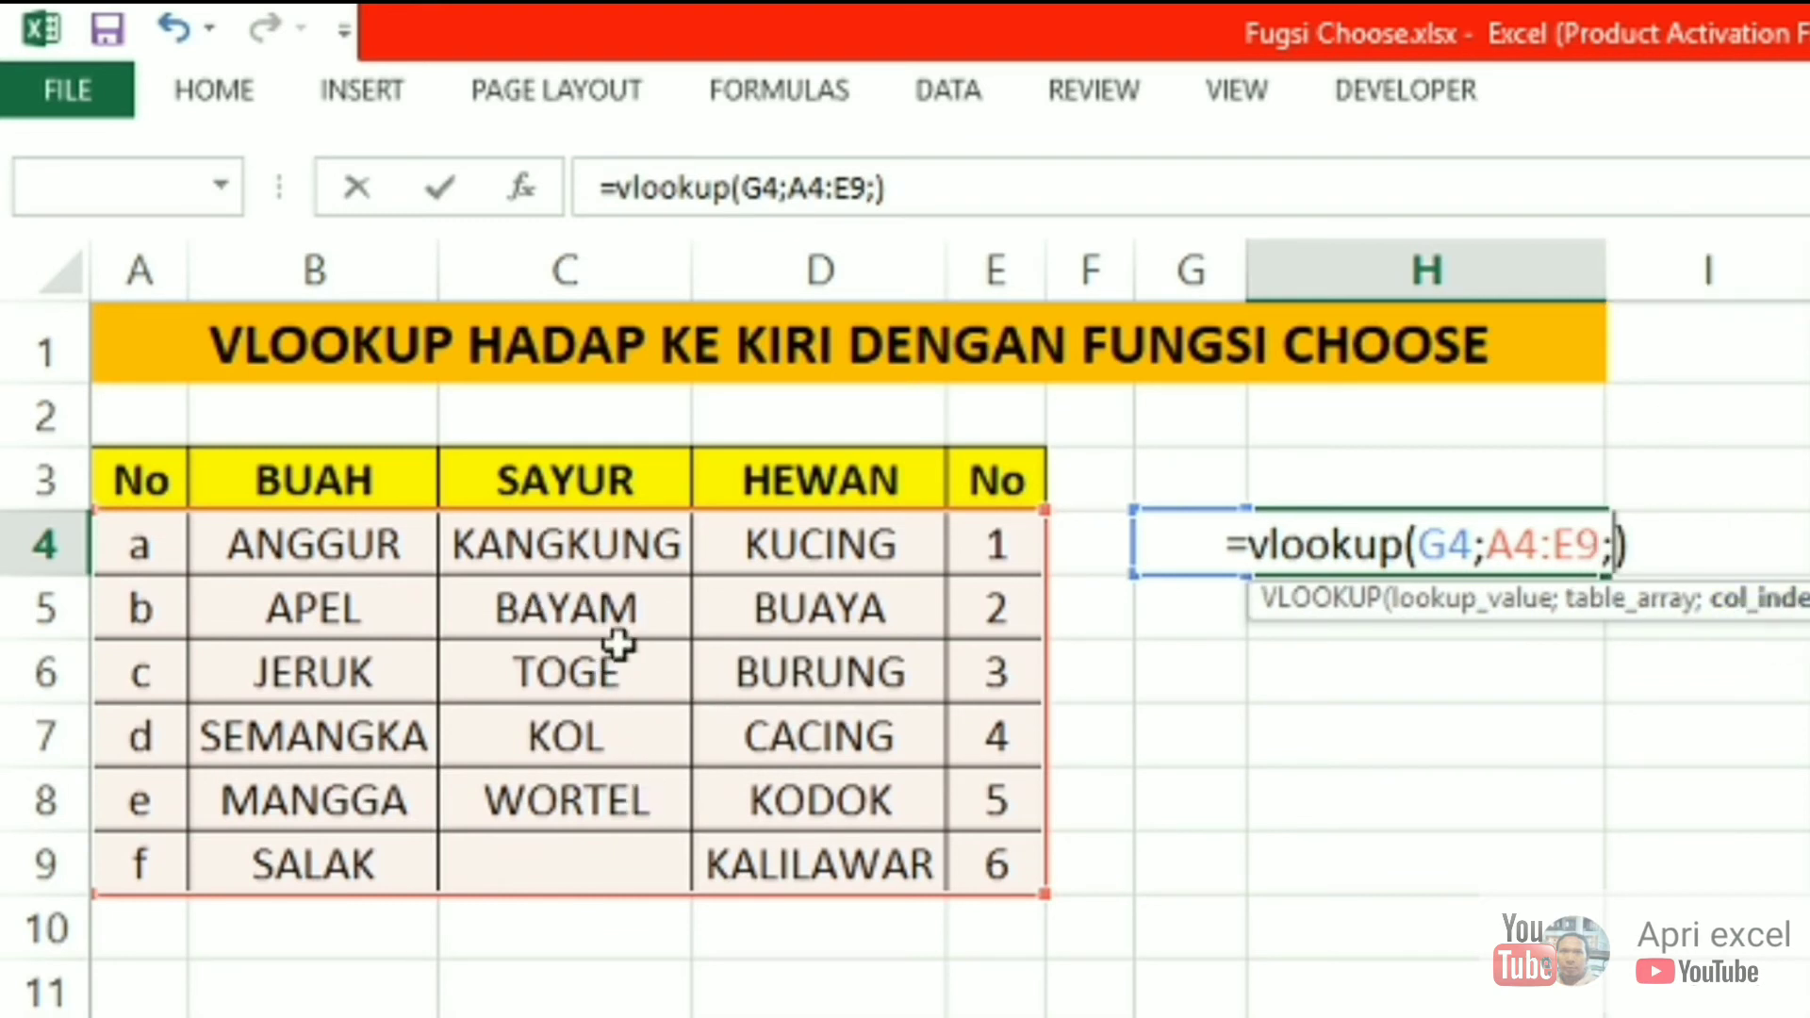
type("3")
type(";0)")
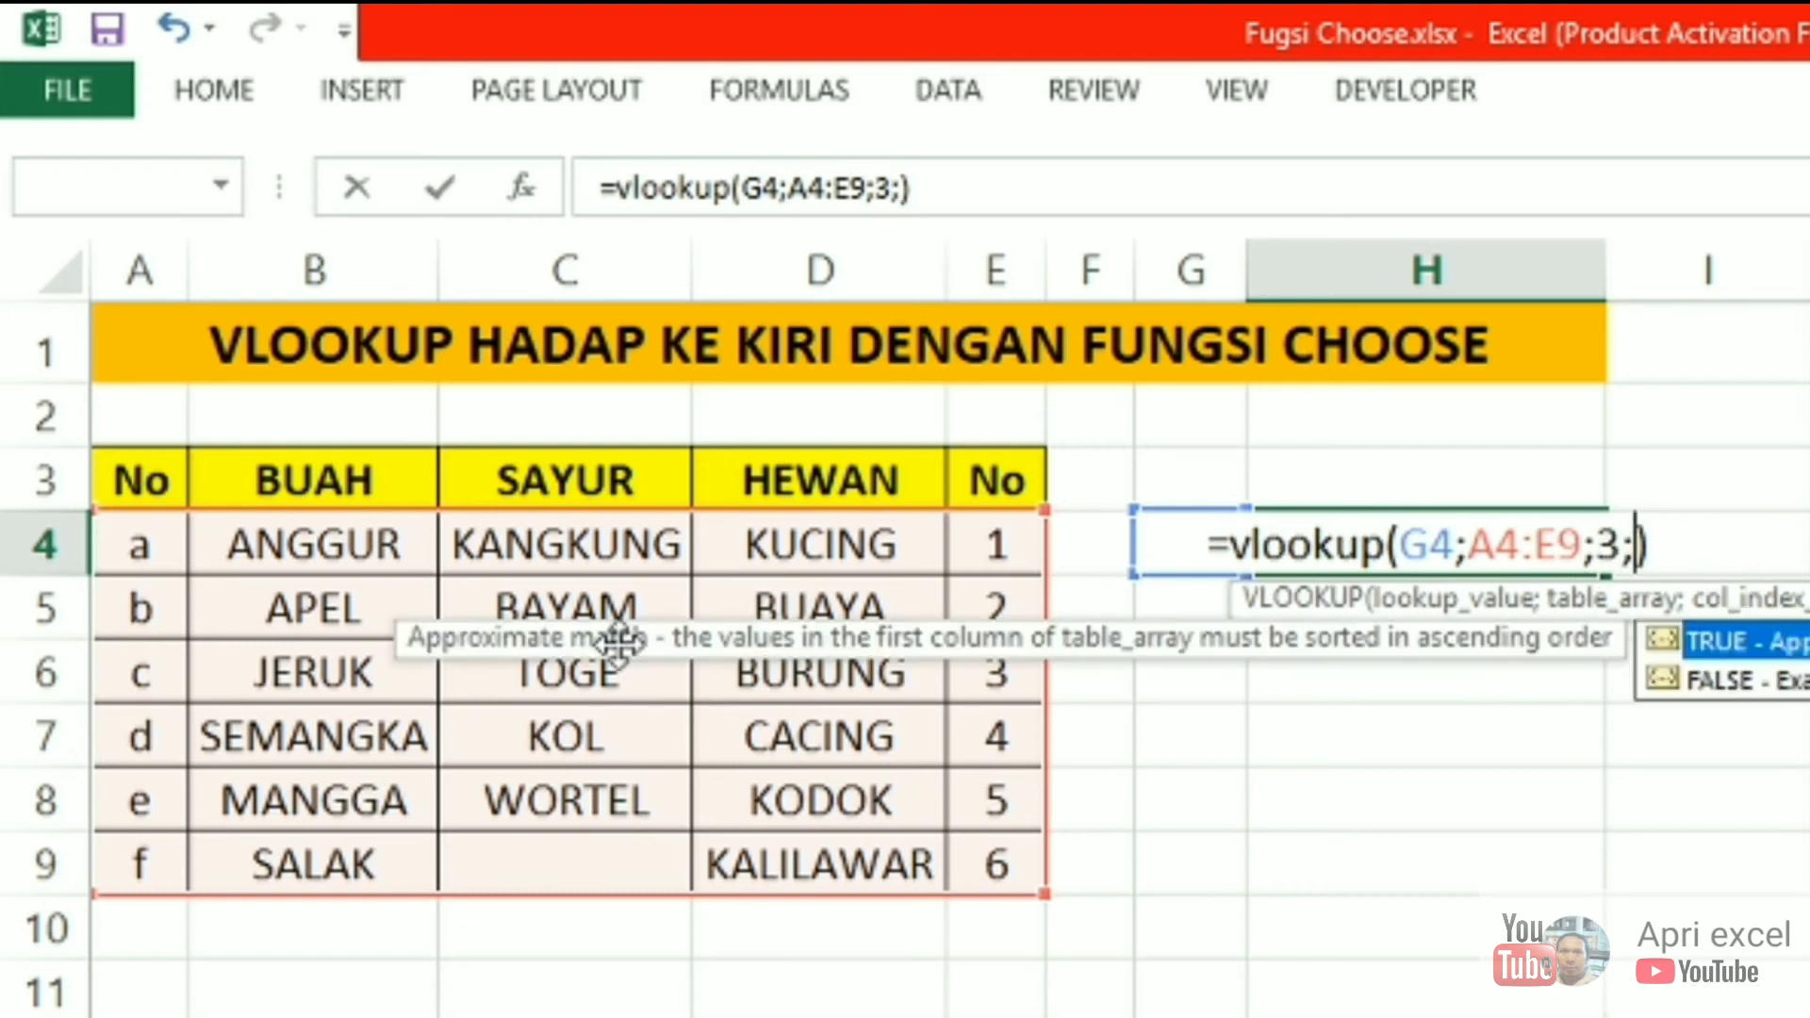
key("BackSpace")
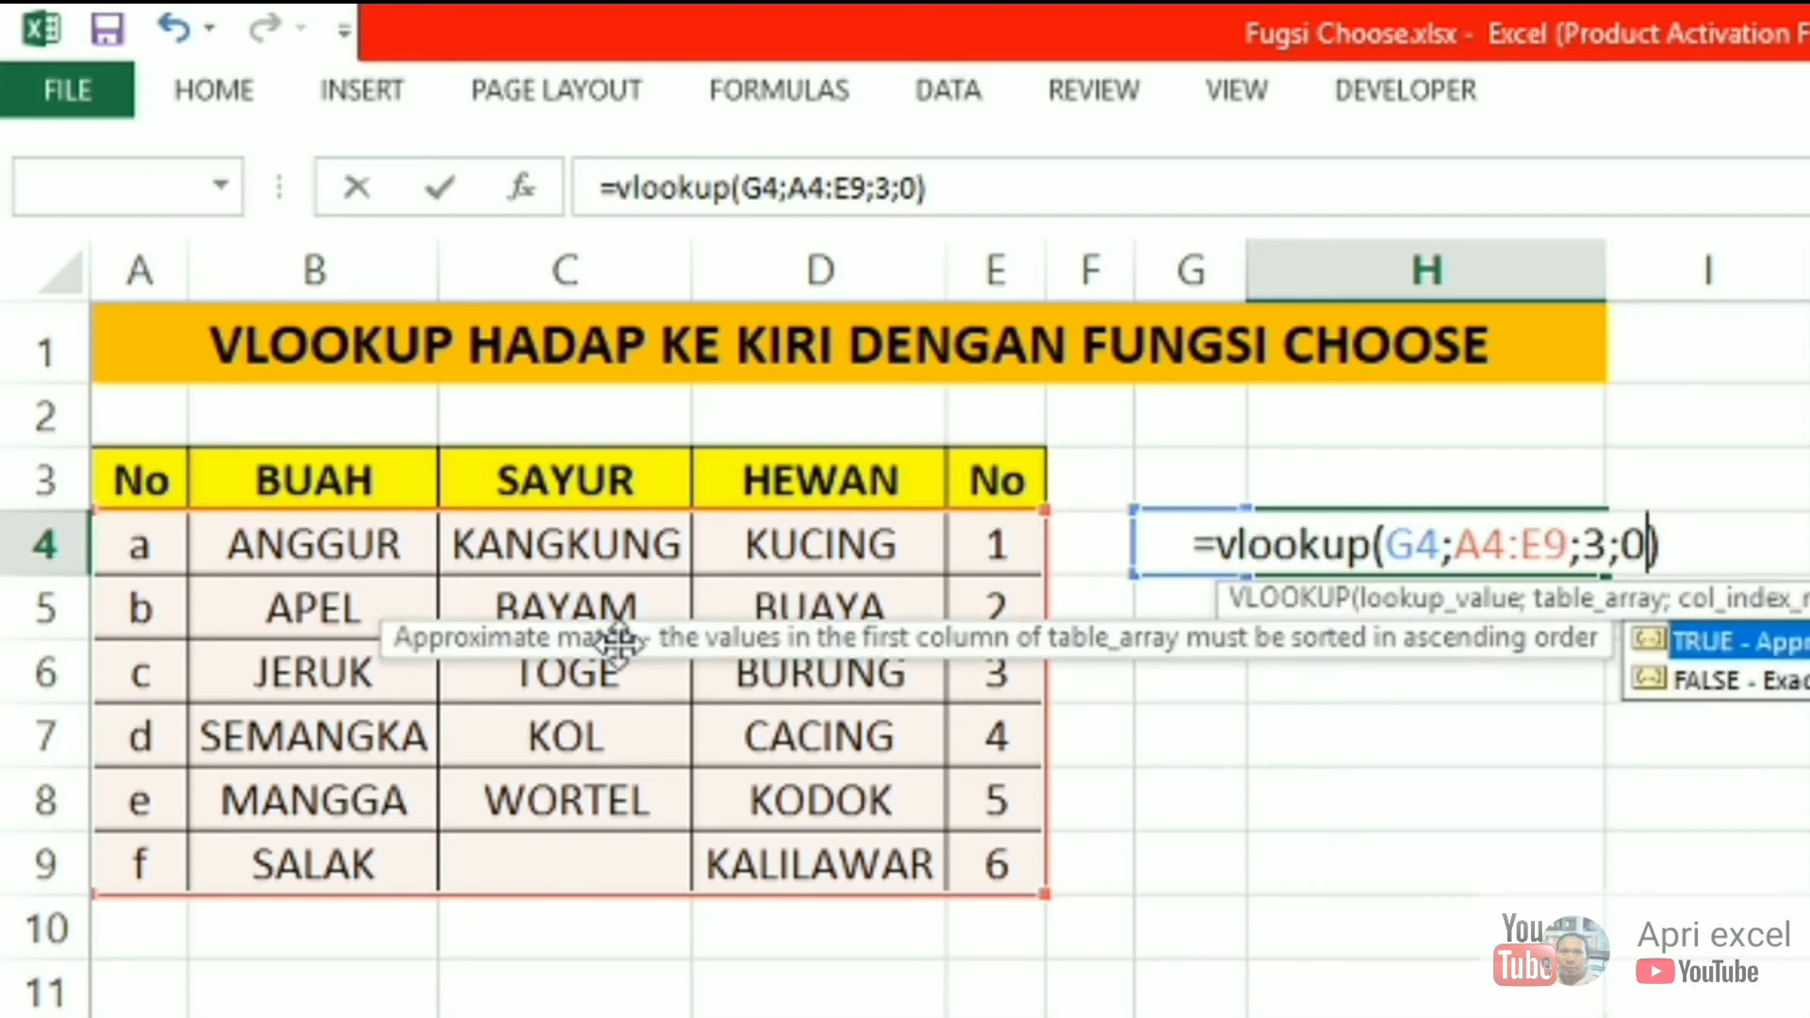
key("Return")
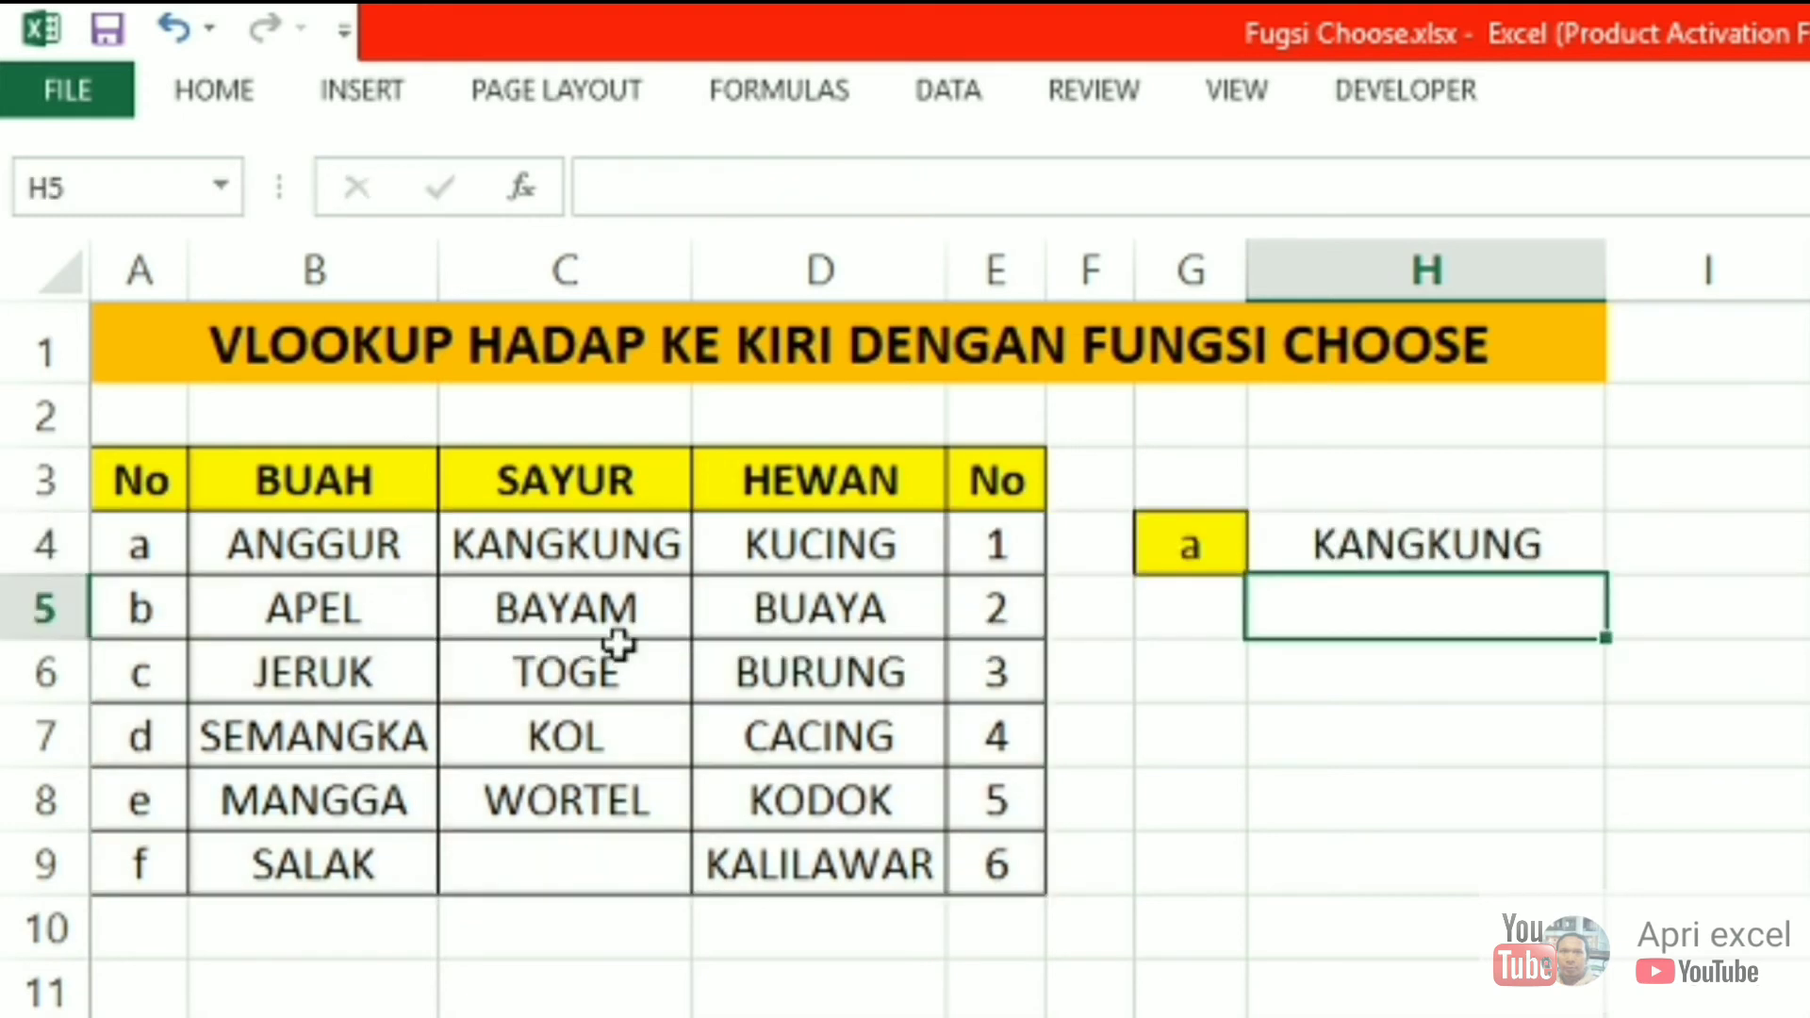
Test the VLOOKUP by changing G4 to d and checking the result in H4.
left_click(1390, 561)
left_click(1195, 539)
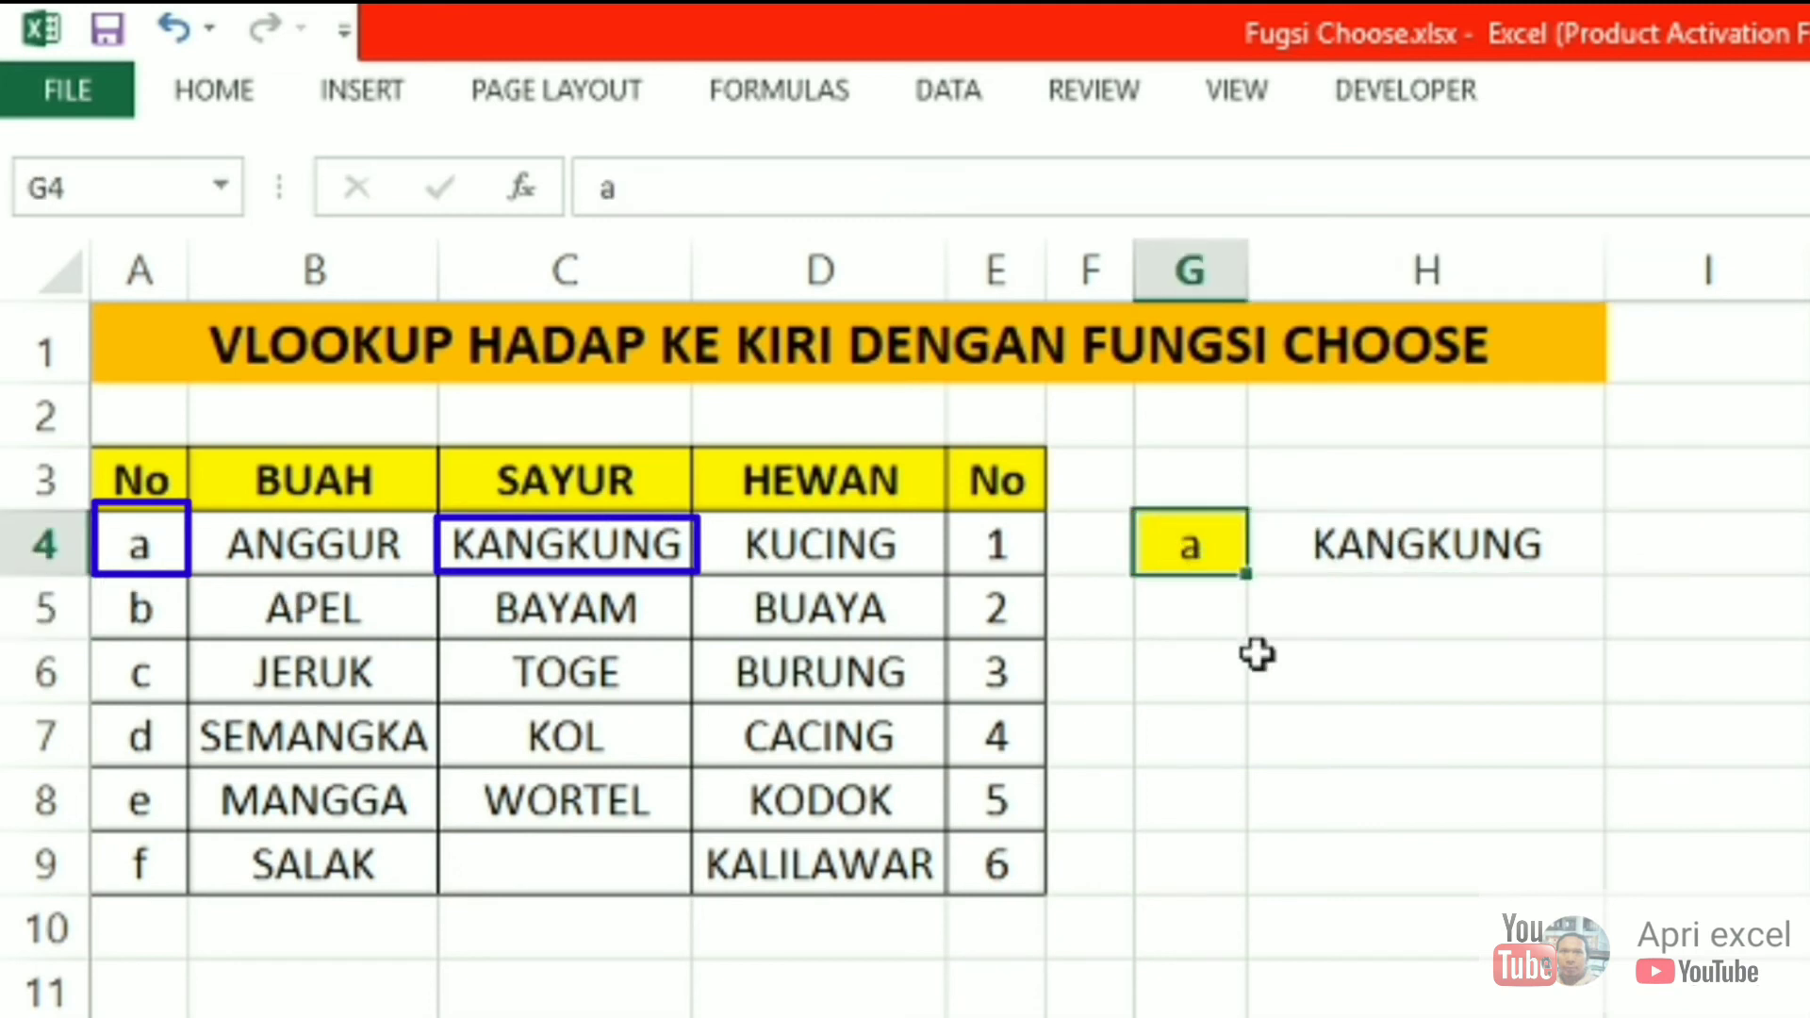
type("d")
left_click(1329, 727)
left_click(1395, 545)
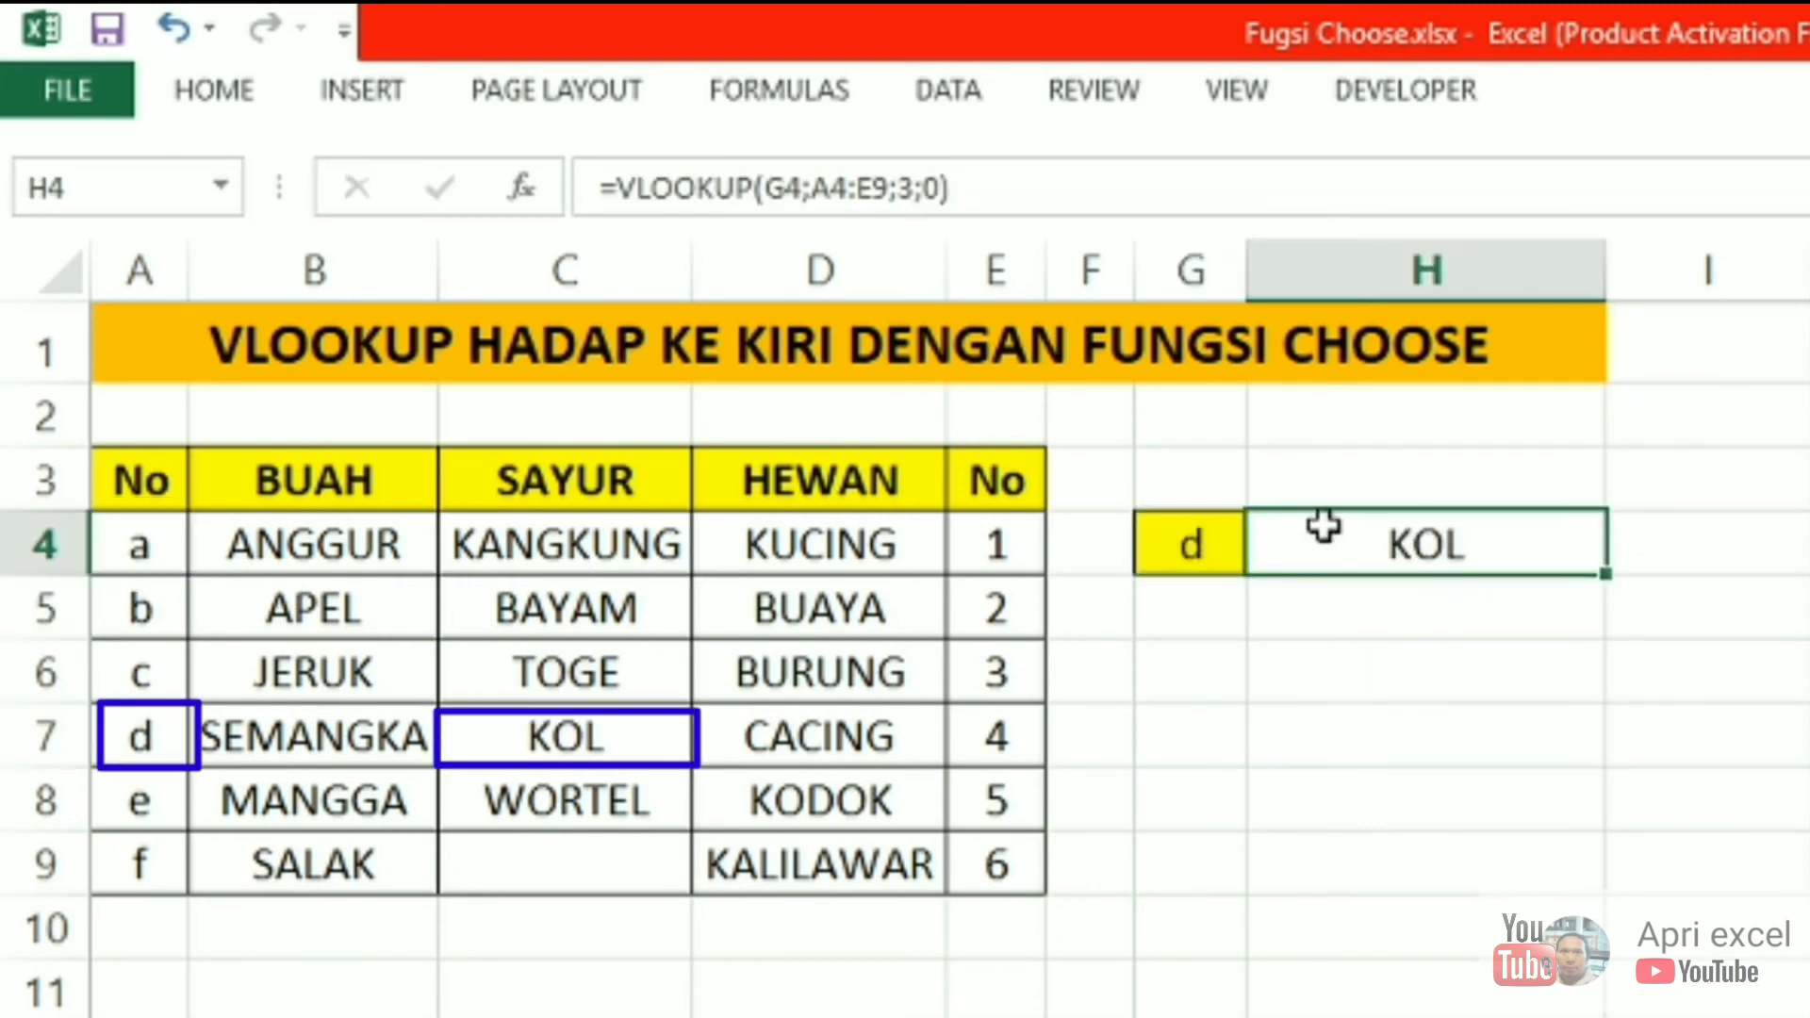
Change G4 to 1, a number from column E, and check the VLOOKUP result in H4.
left_click(1200, 564)
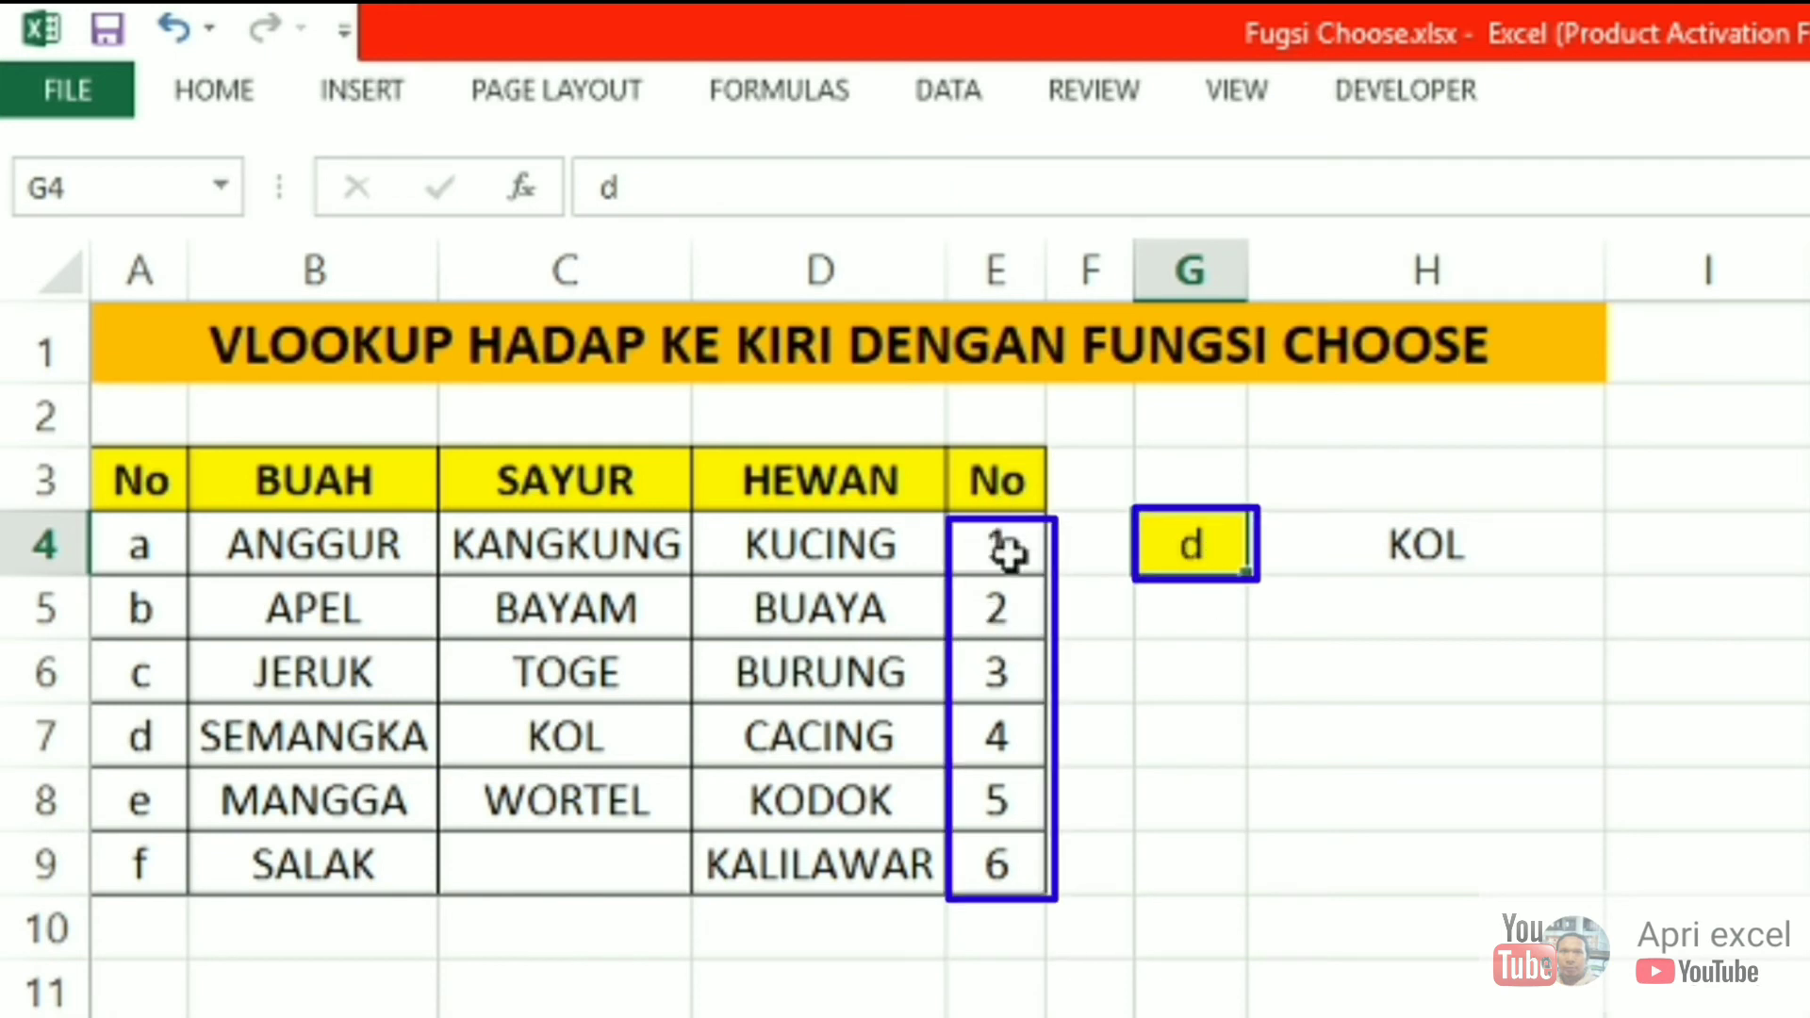
type("1")
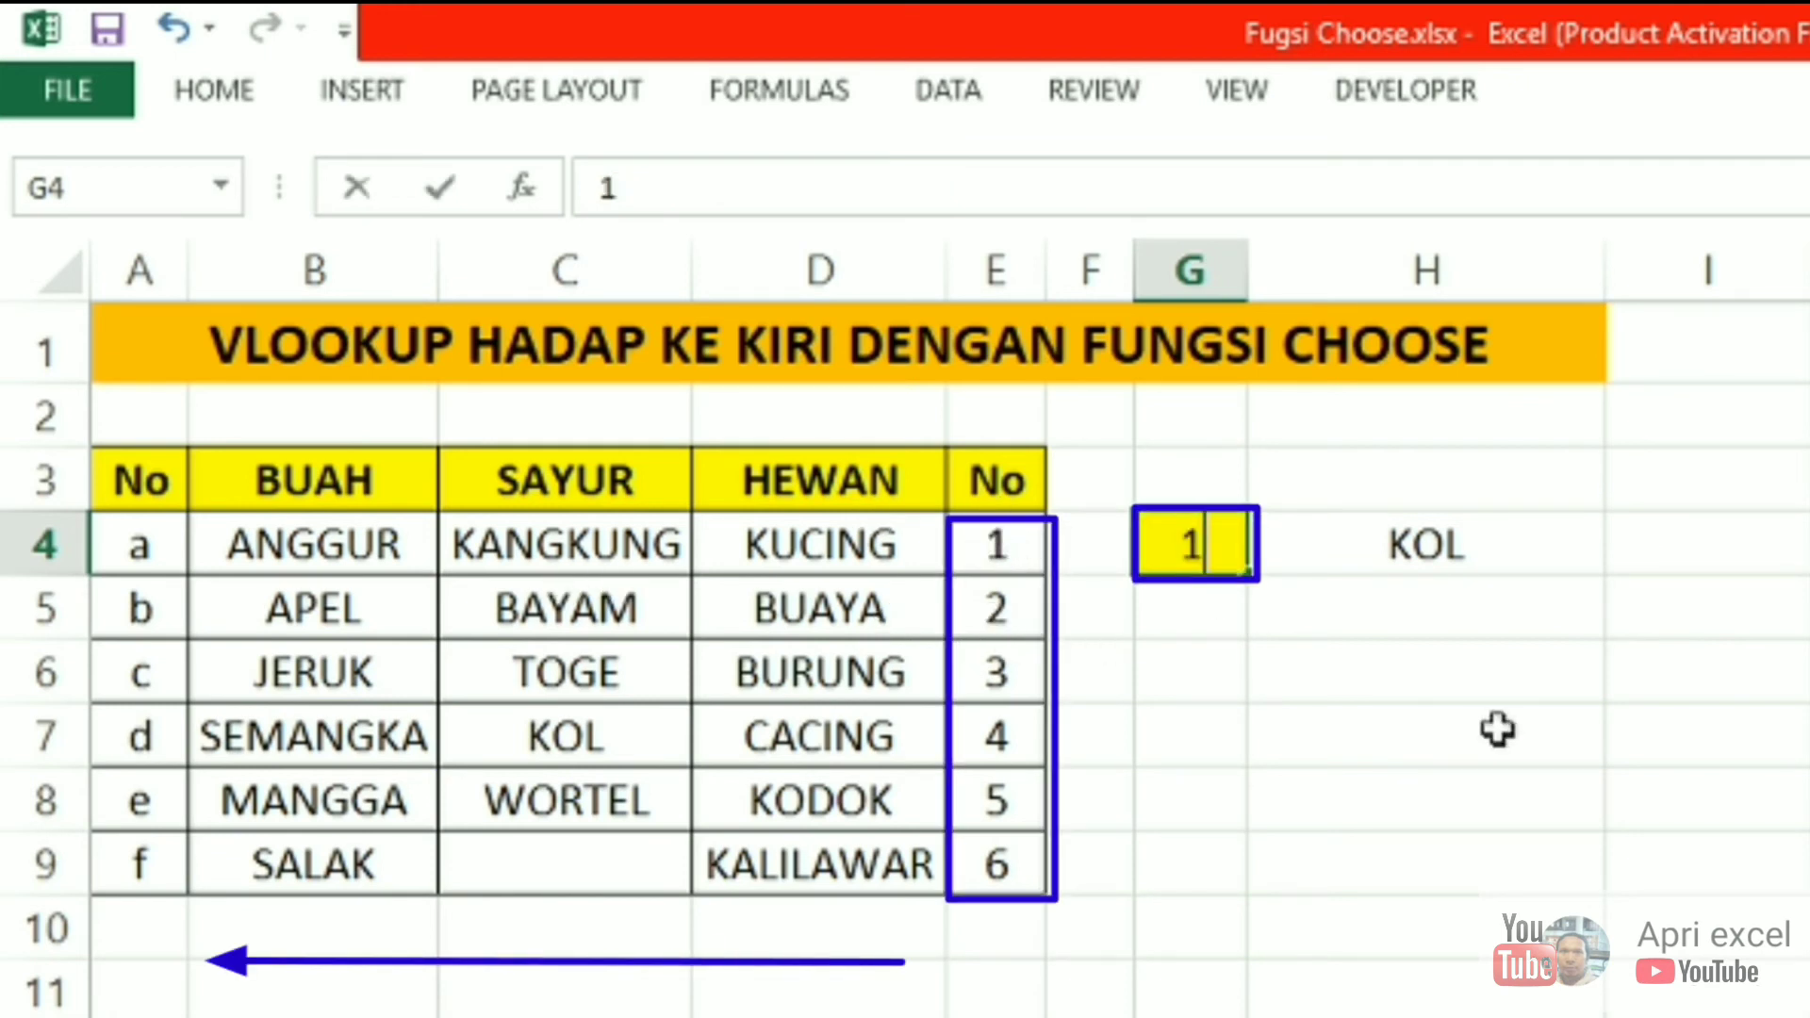
left_click(1496, 727)
left_click(1403, 547)
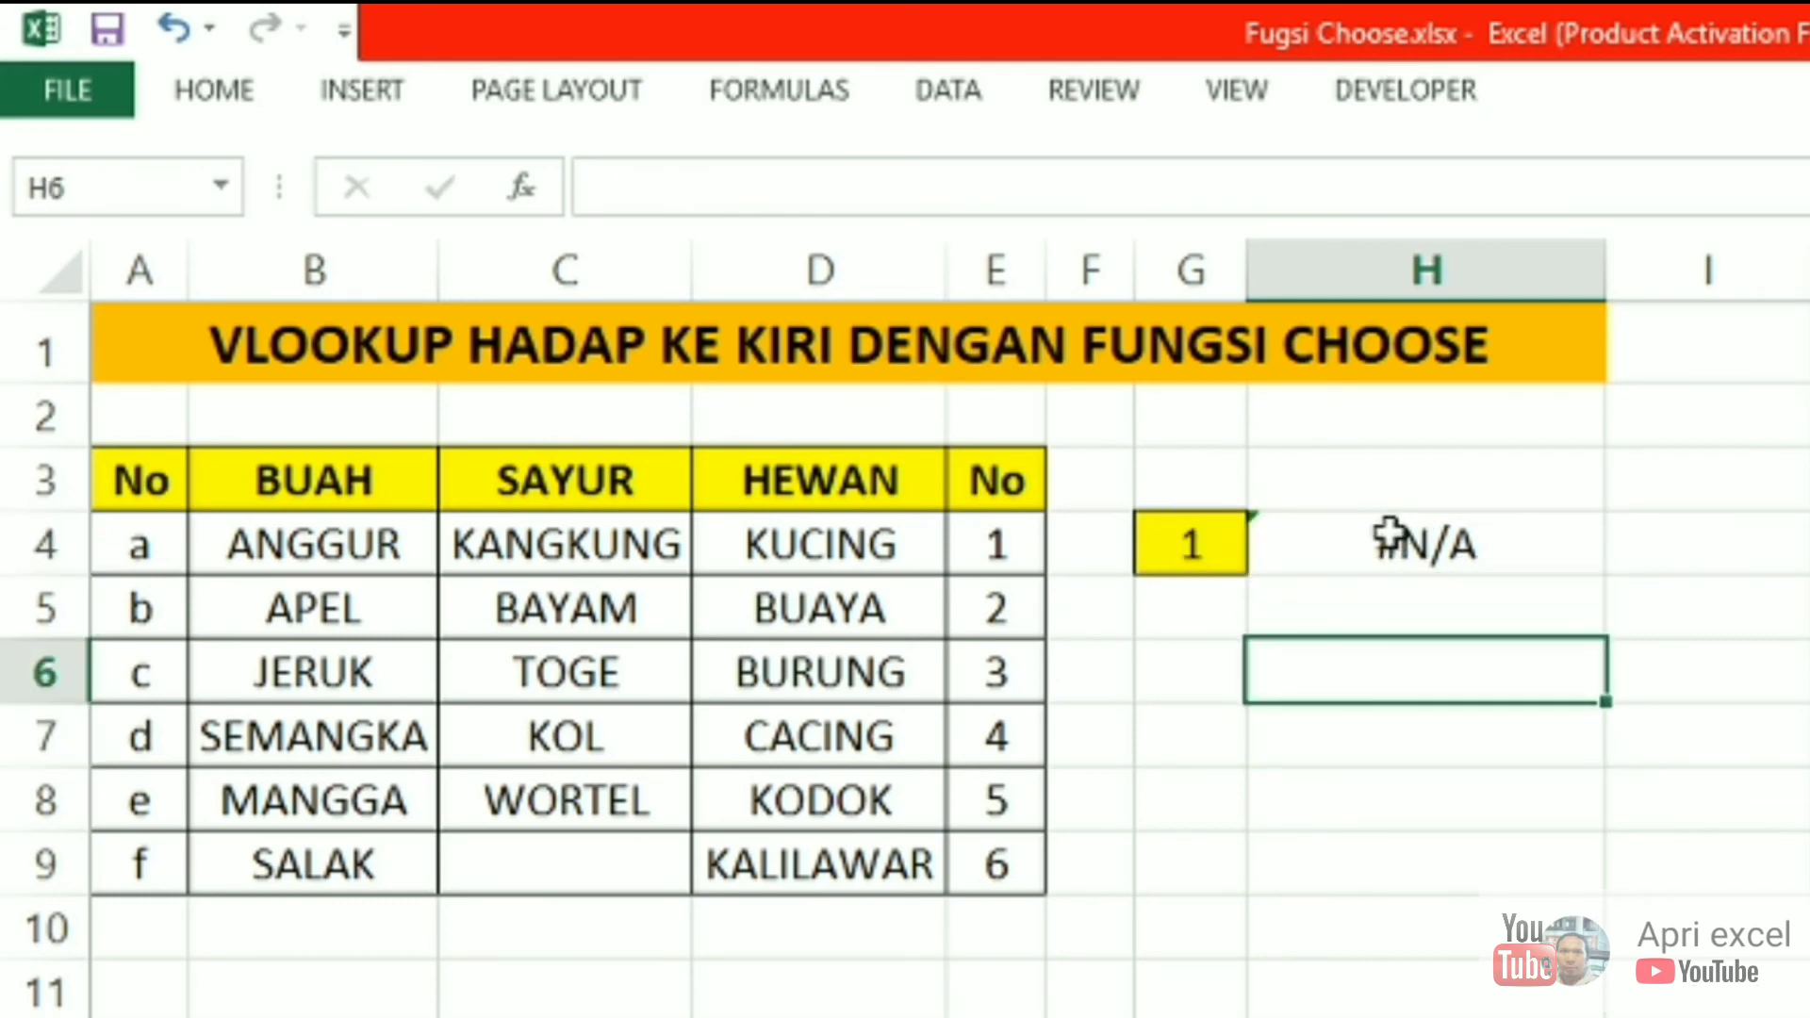
left_click(1393, 527)
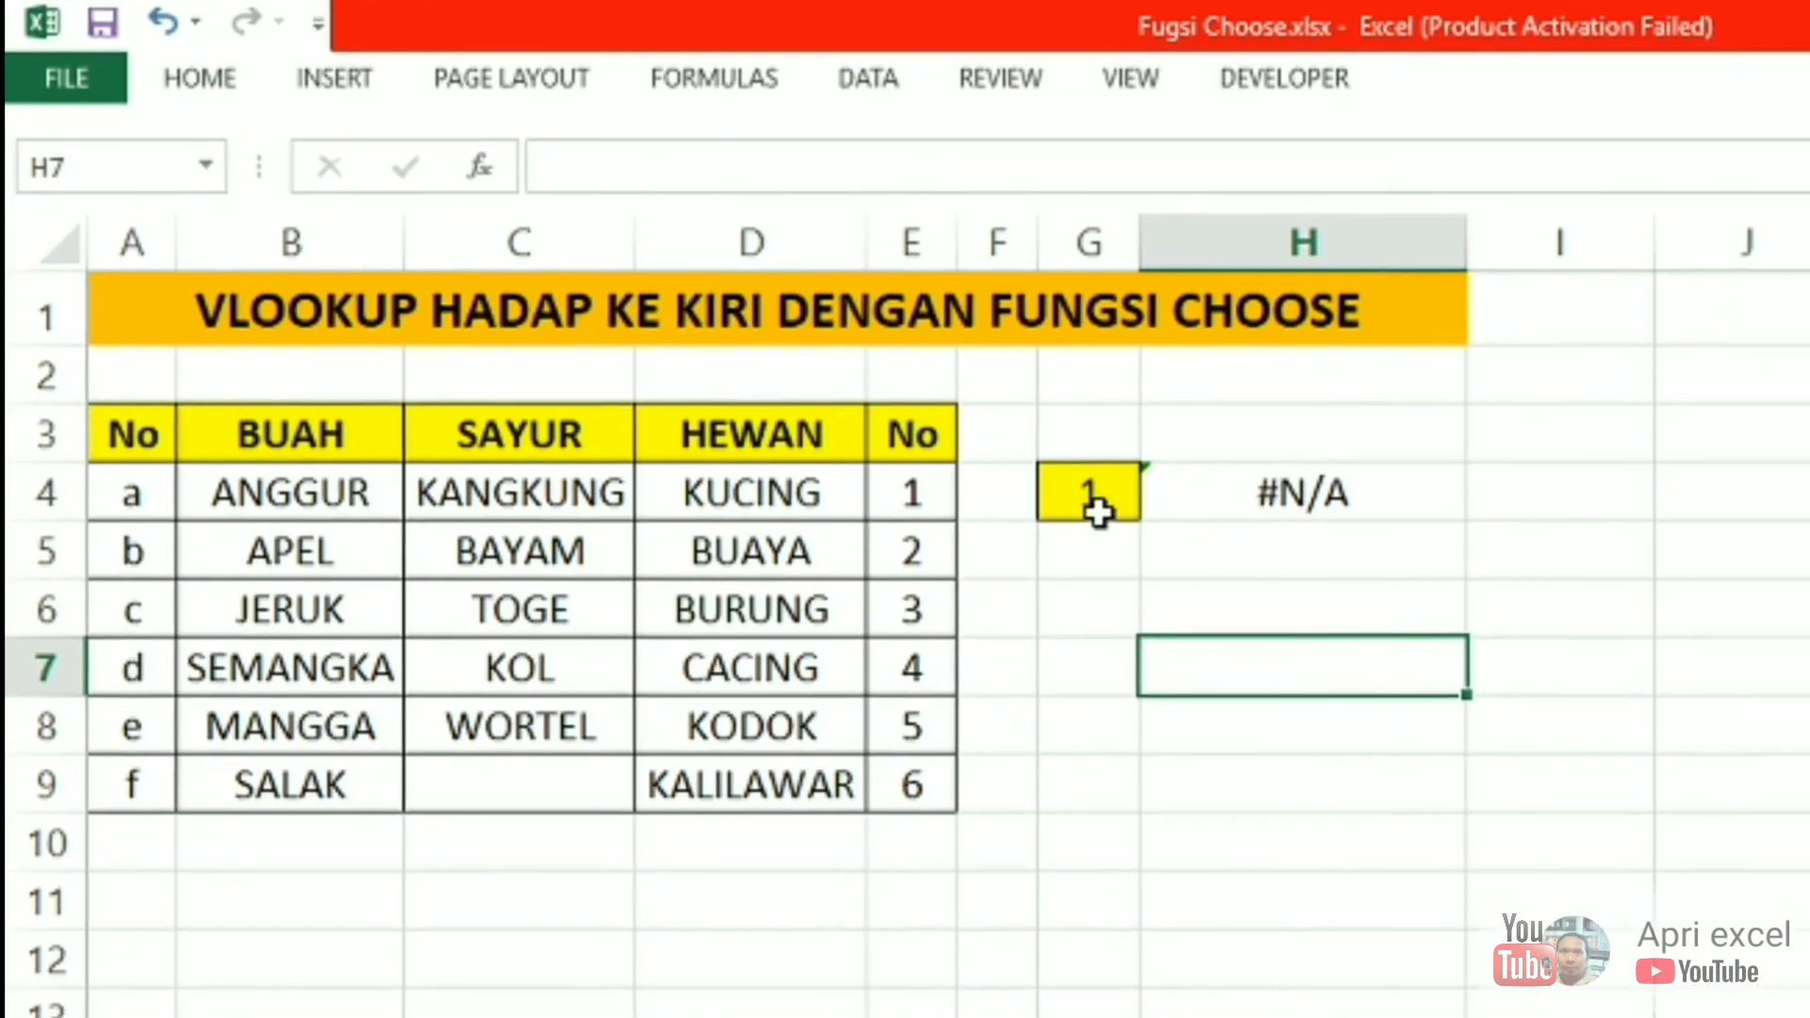
Open the VLOOKUP formula in H4 and examine its lookup value G4 and table array A4:E9.
left_click(1191, 544)
double_click(1431, 556)
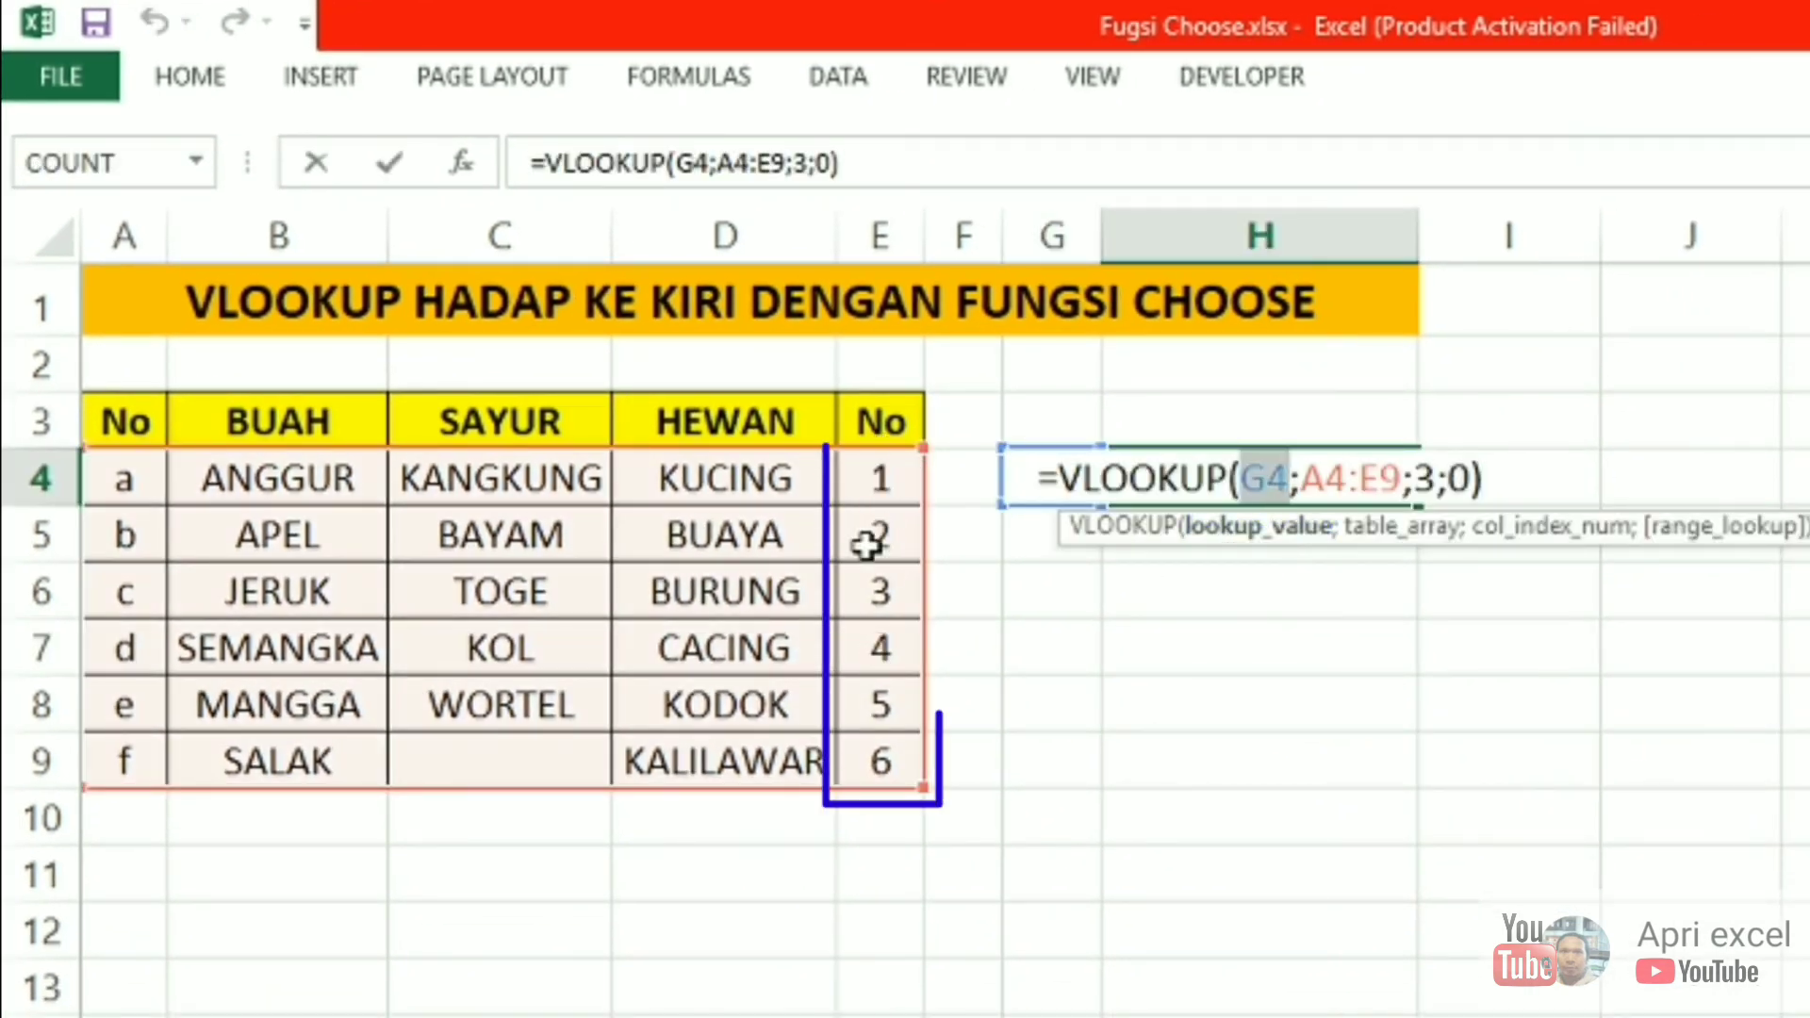
left_click_drag(1302, 483, 1403, 483)
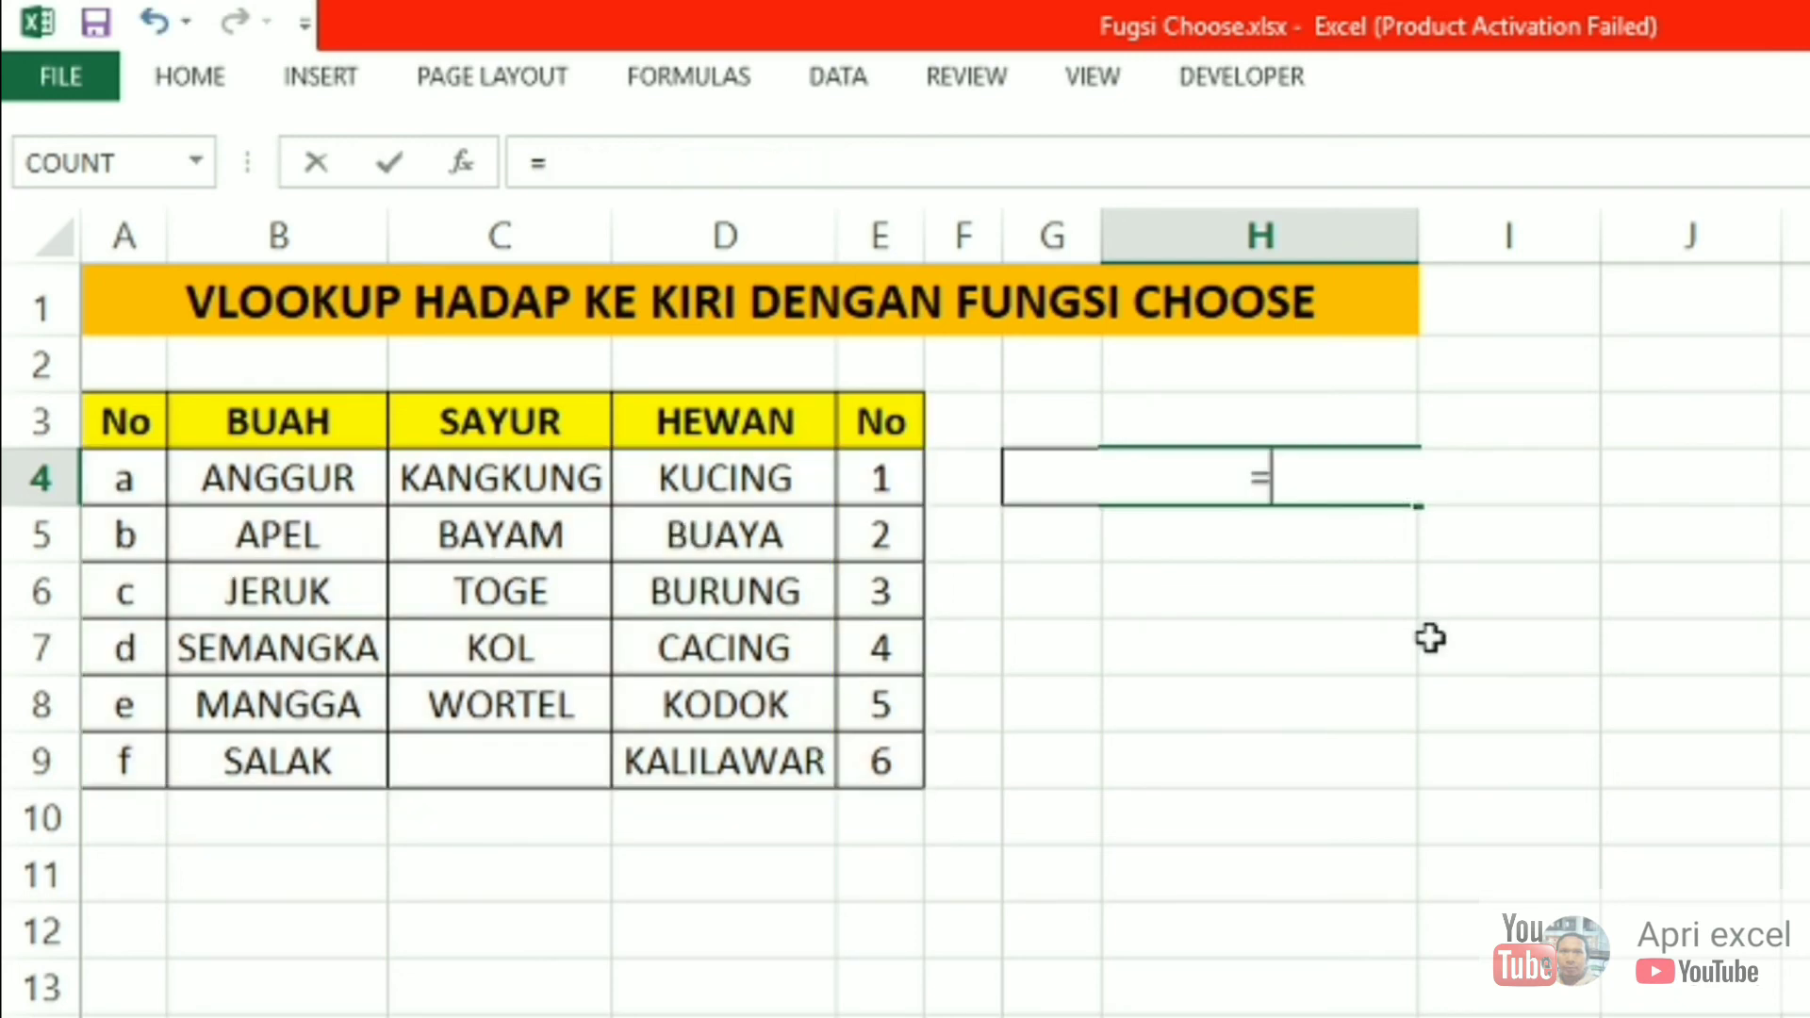
Replace the formula in H4 with a new VLOOKUP that uses G4 as the lookup value.
type("vll")
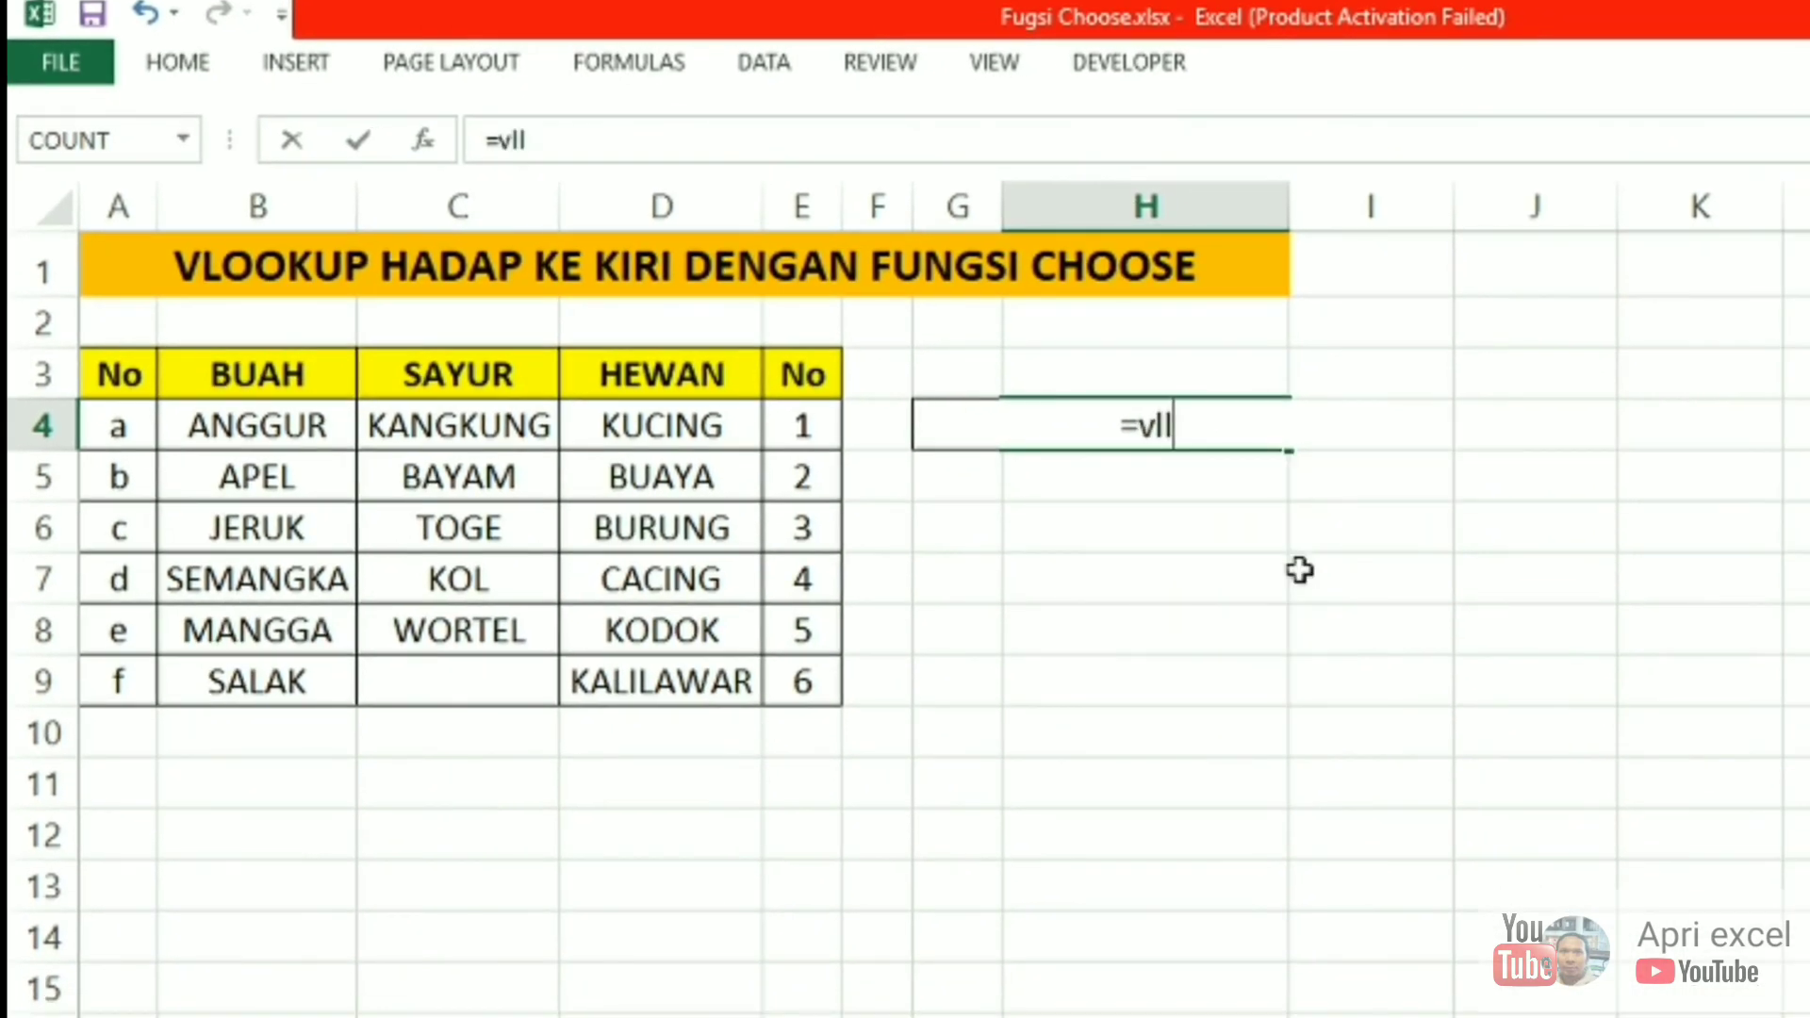
key("BackSpace")
type("ooky")
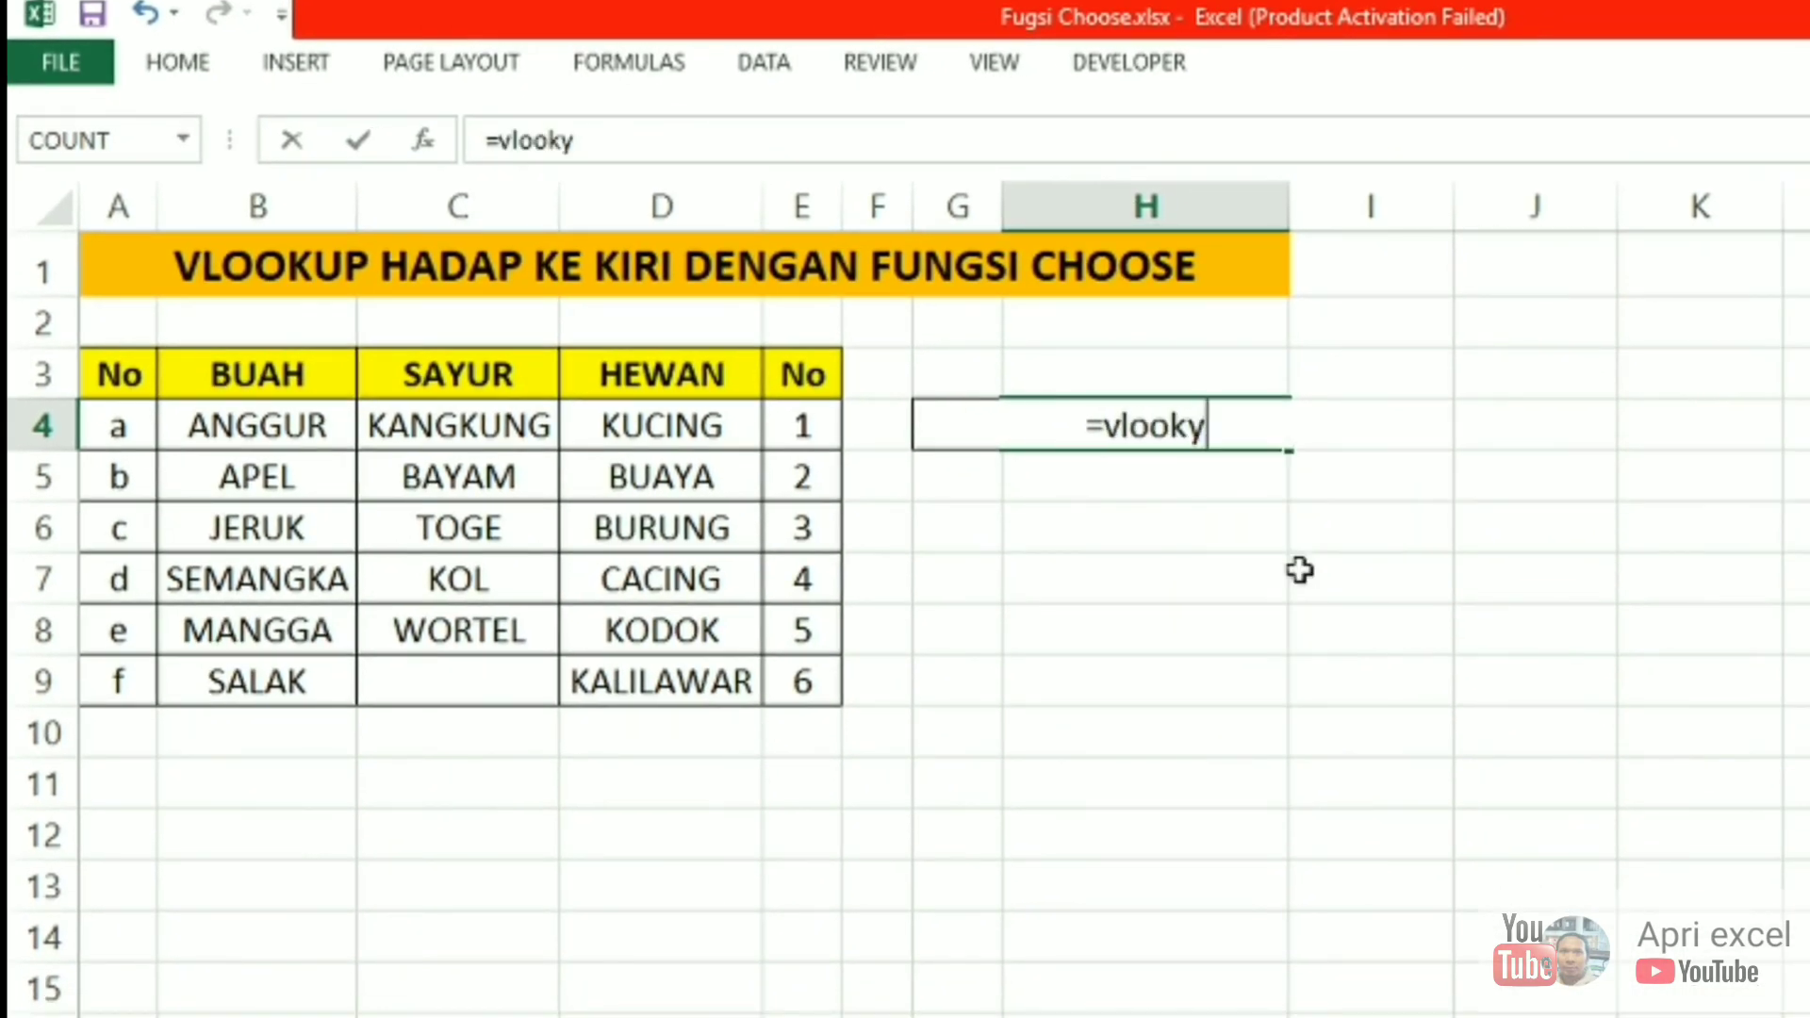
key("BackSpace")
type("uo")
key("BackSpace")
type("p")
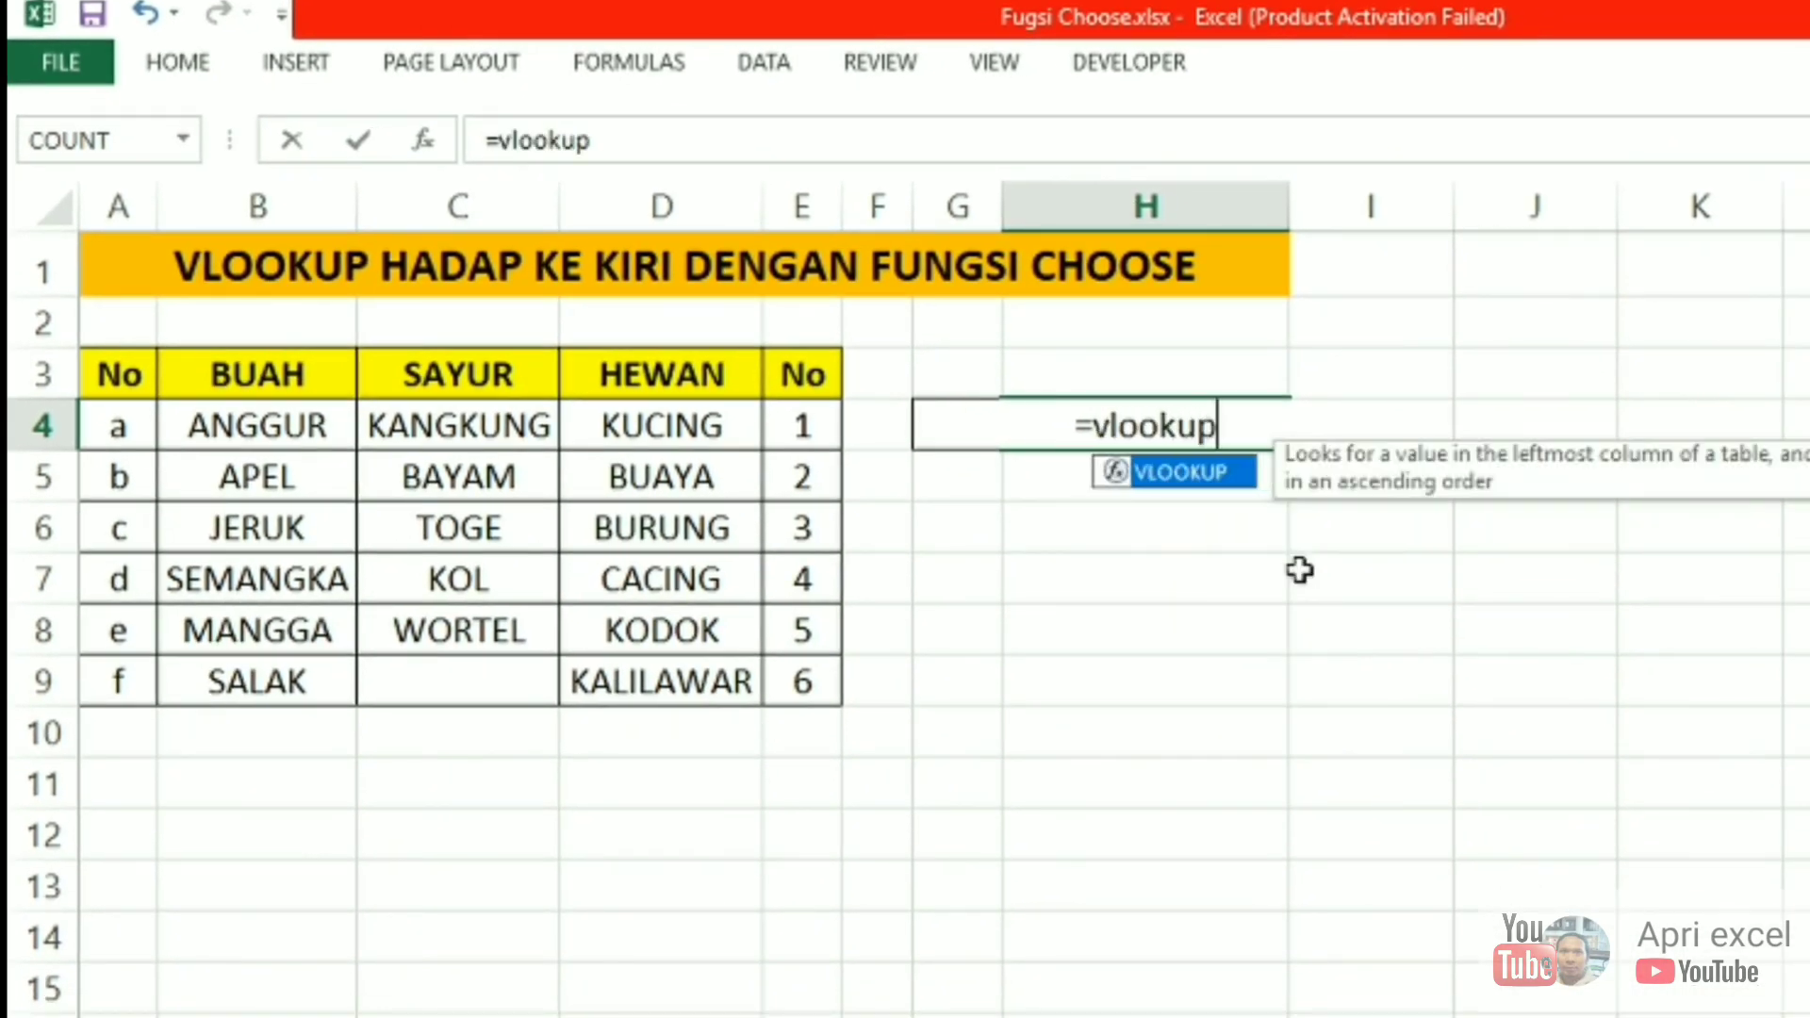
type("(")
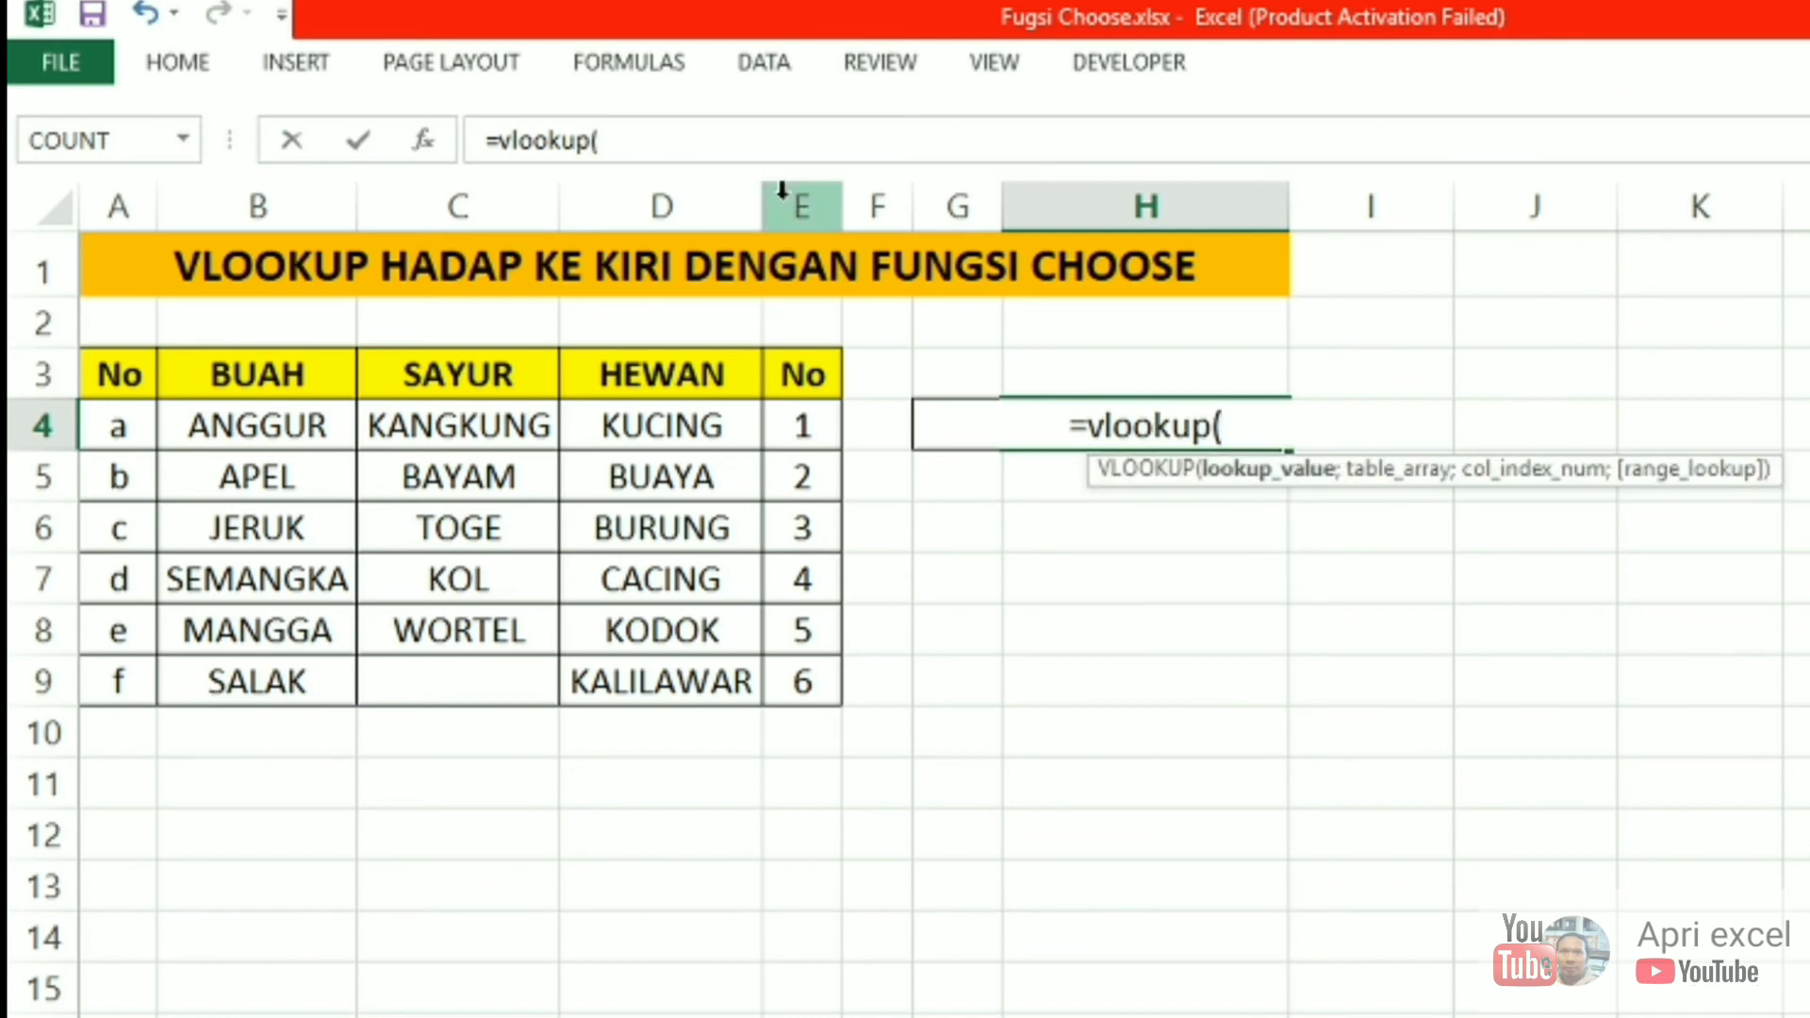
left_click(880, 410)
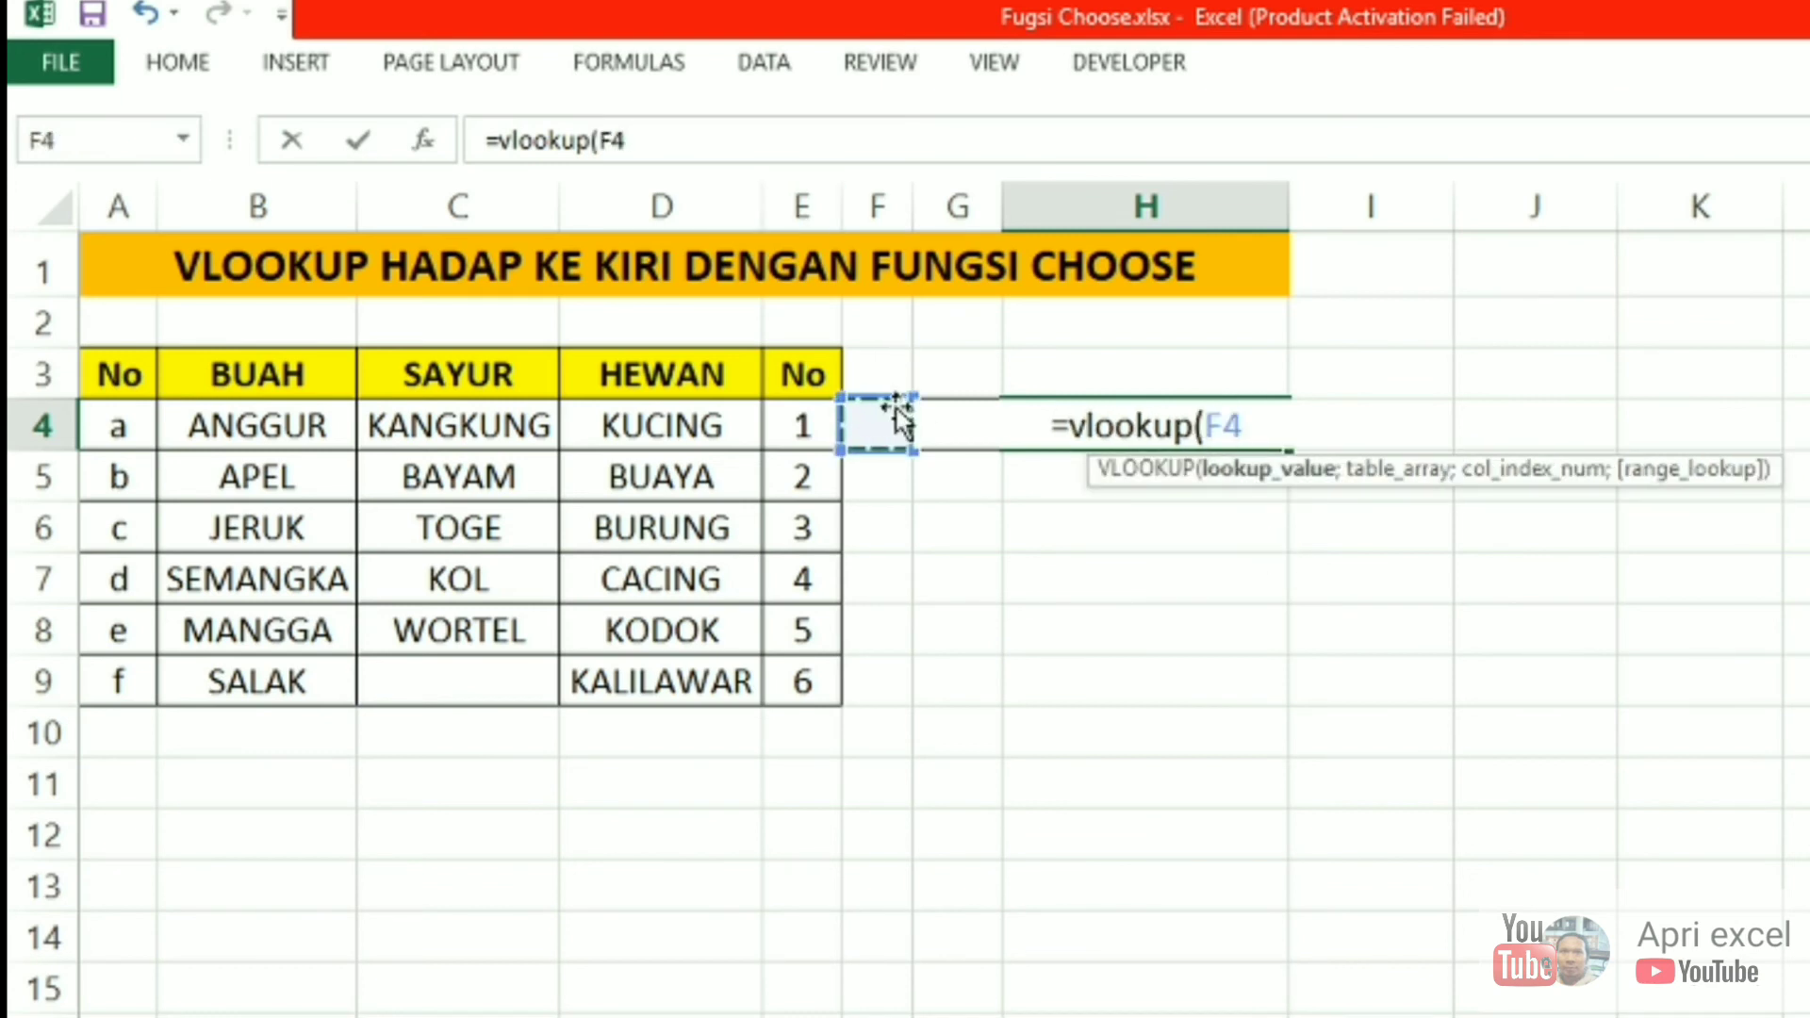
key("Right")
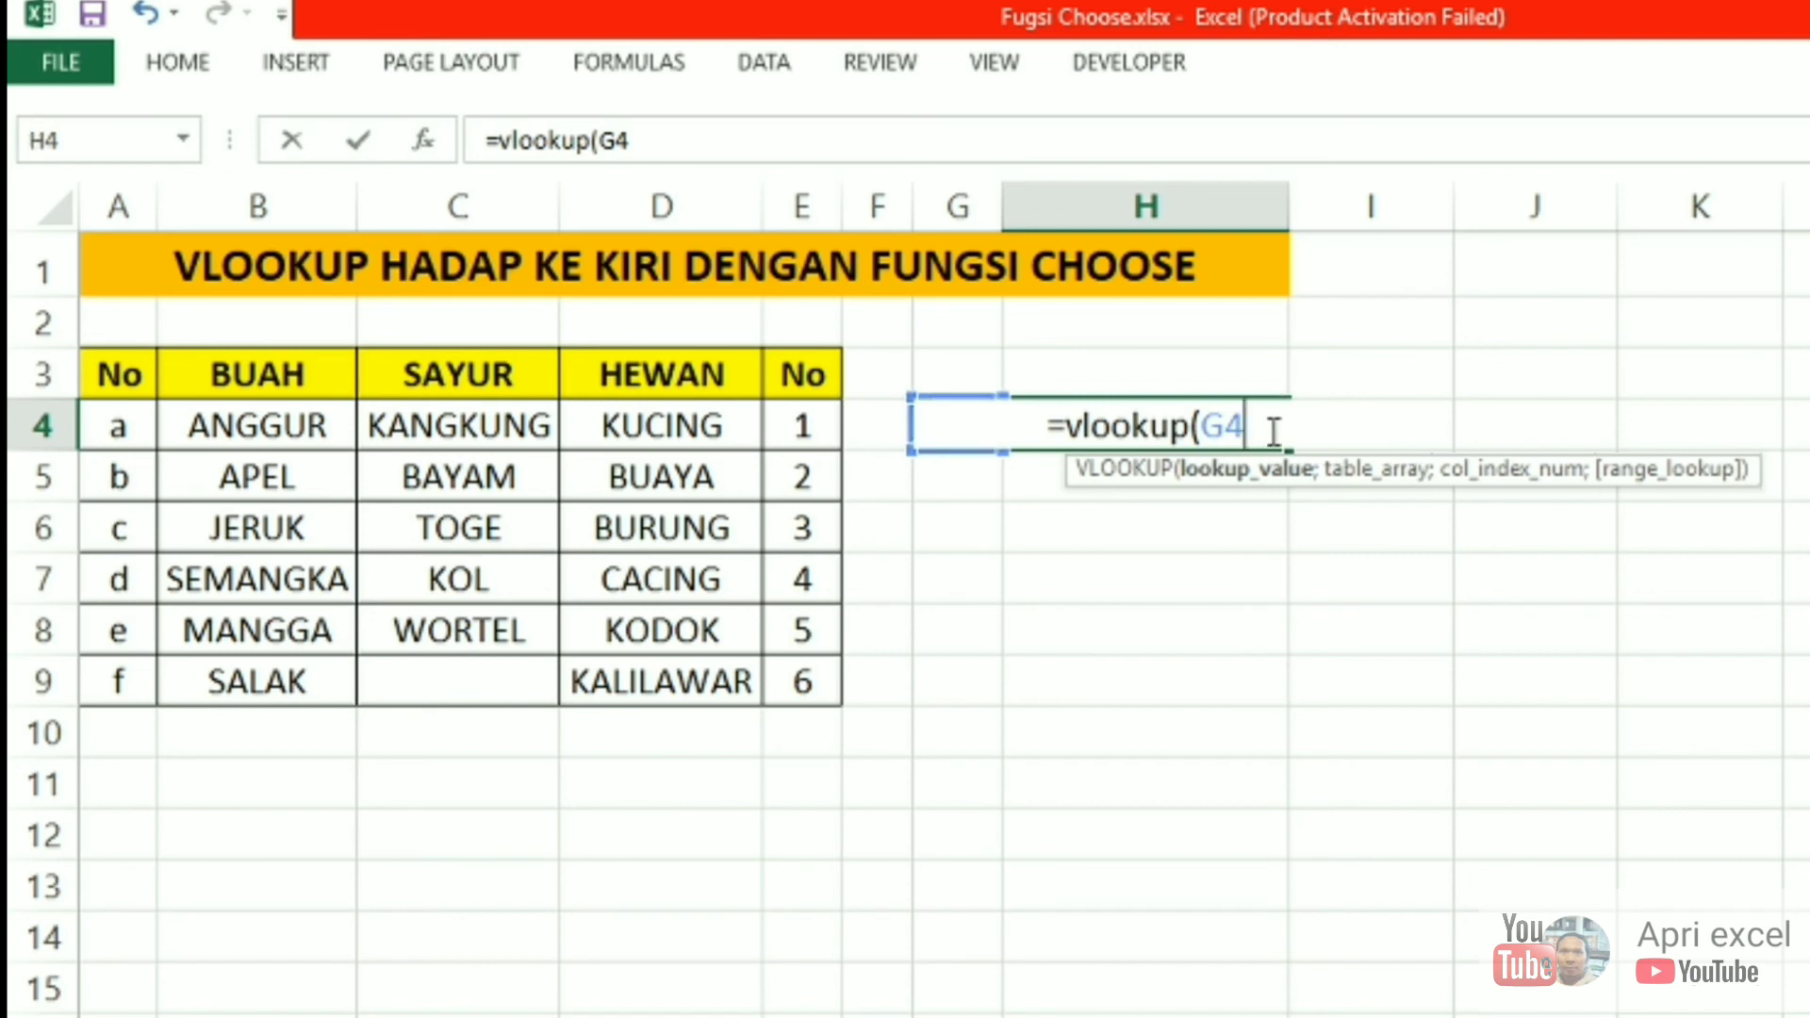
type(";")
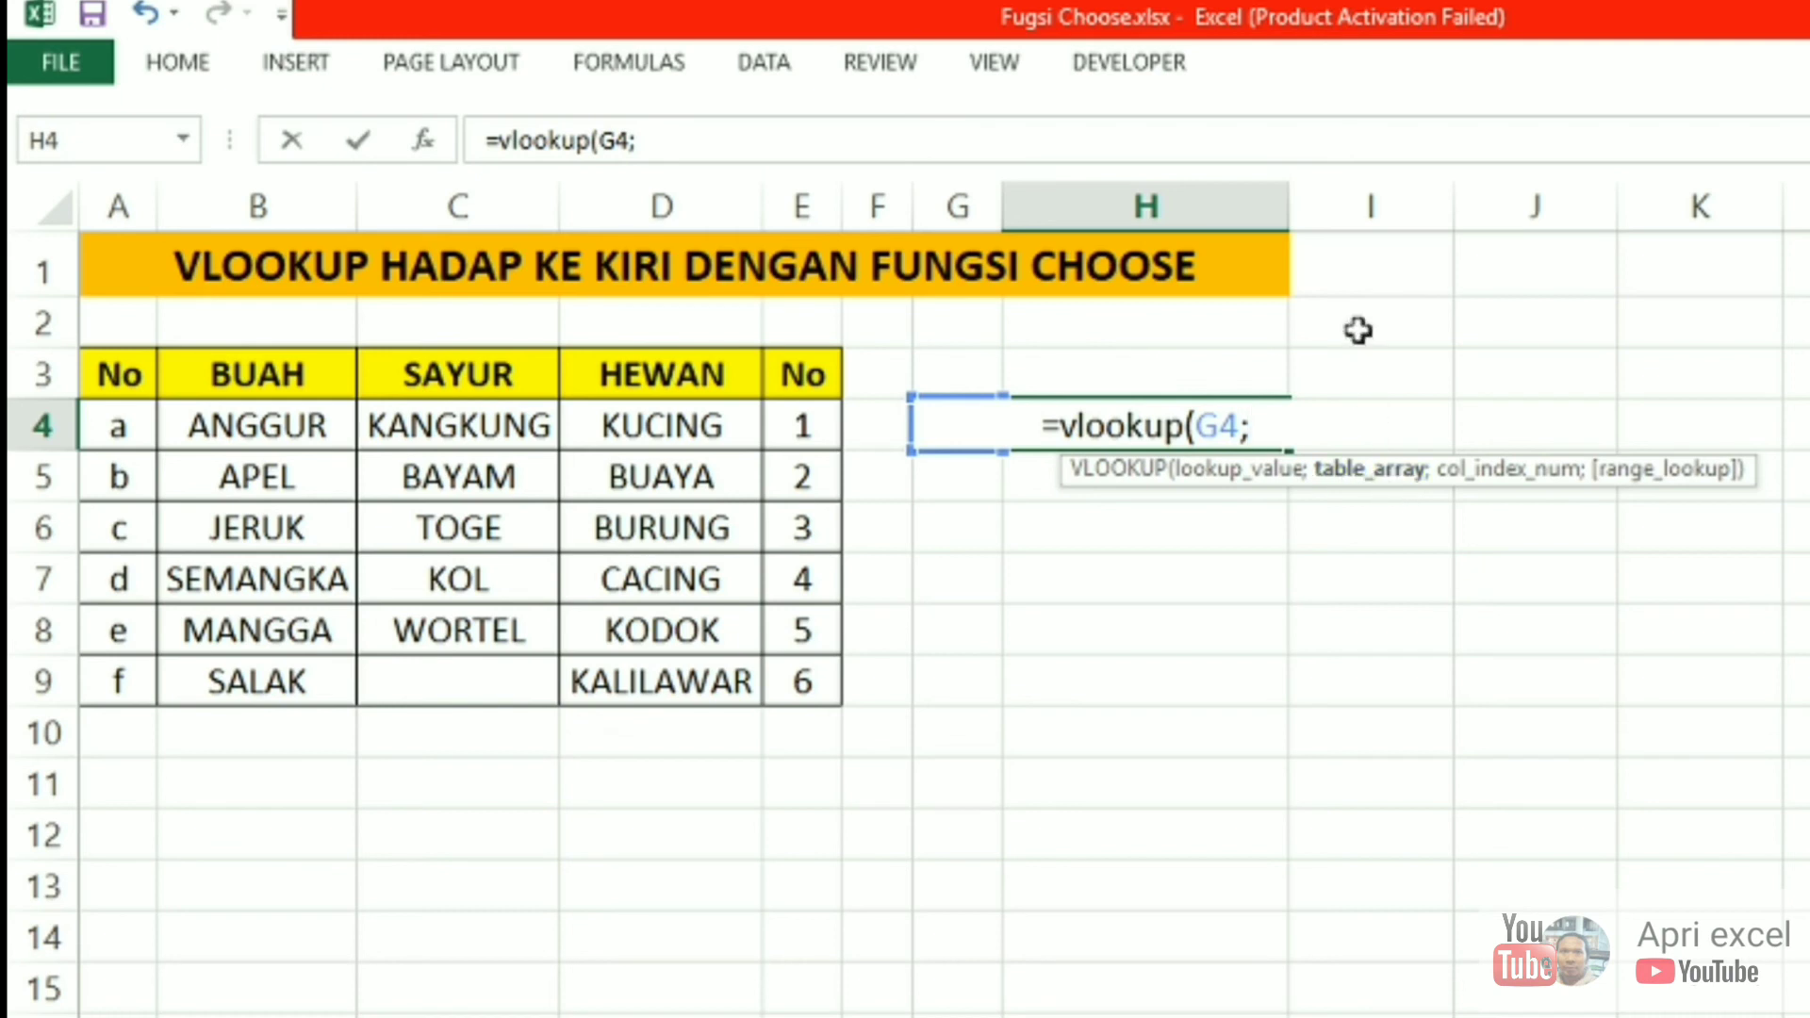
Nest a CHOOSE function as the VLOOKUP's table array in H4, with the index array {1\2\3\4\5}.
type("choose")
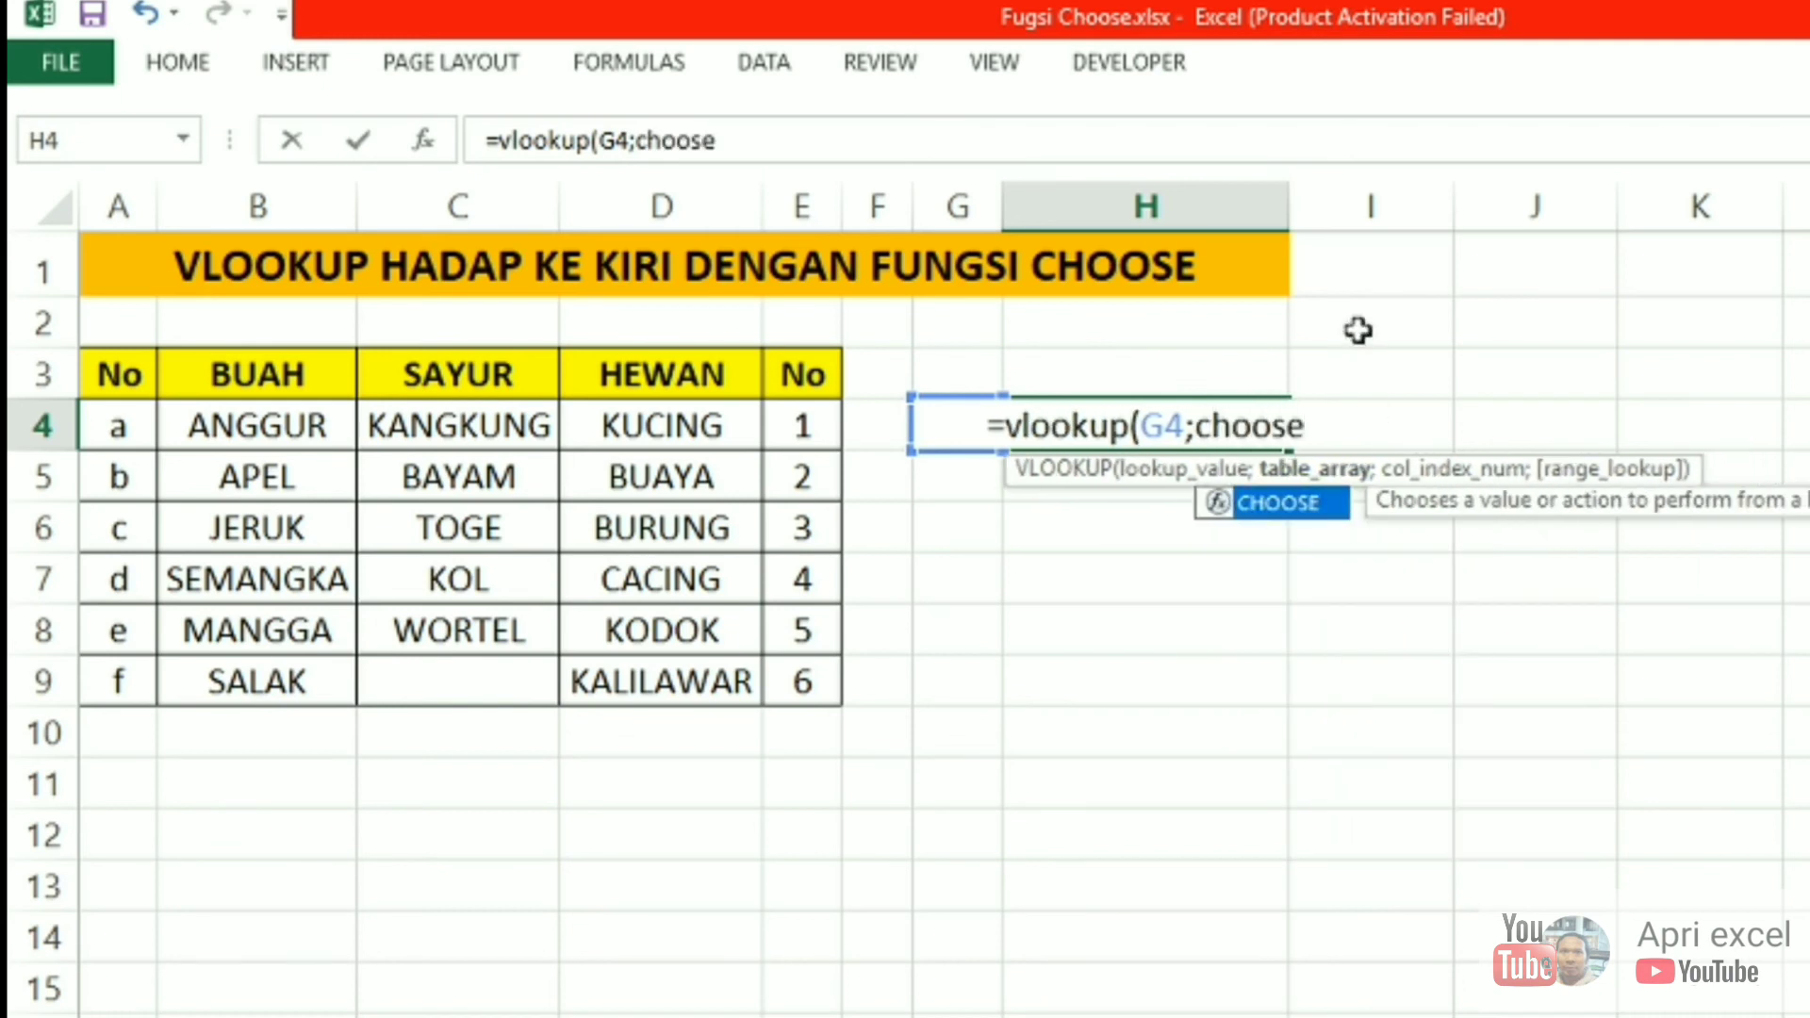
type("(")
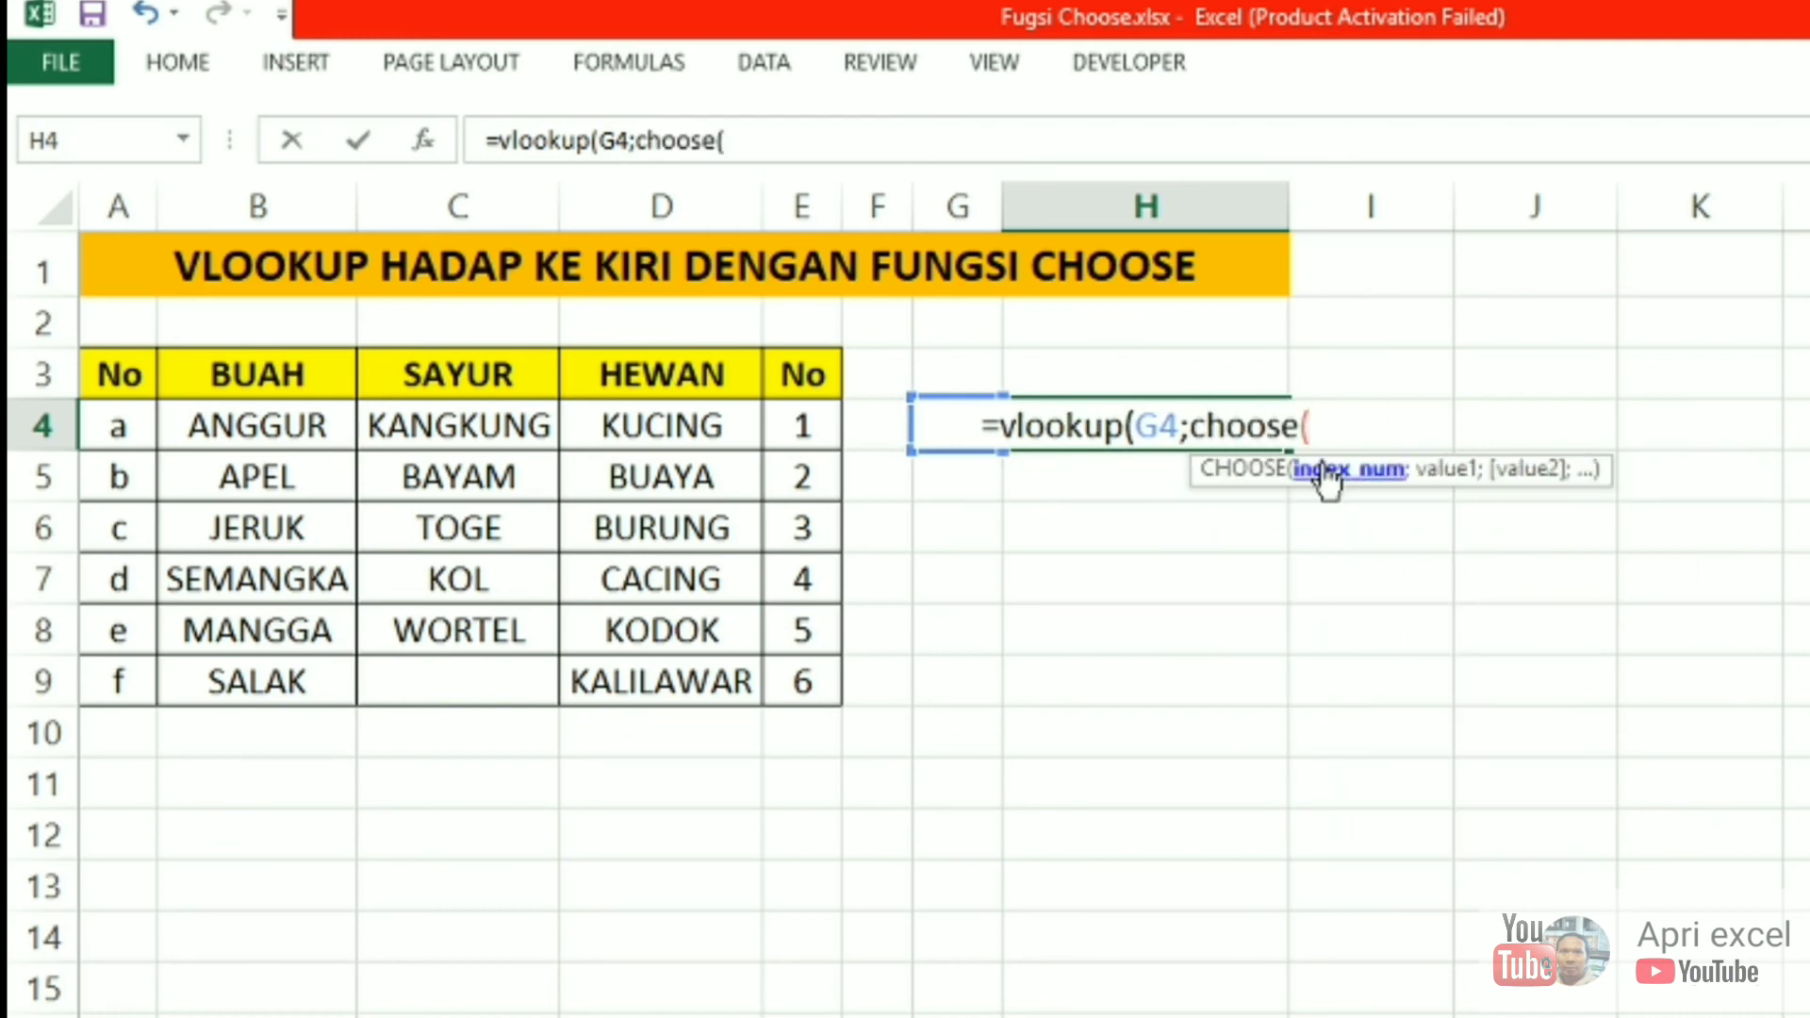
type("{")
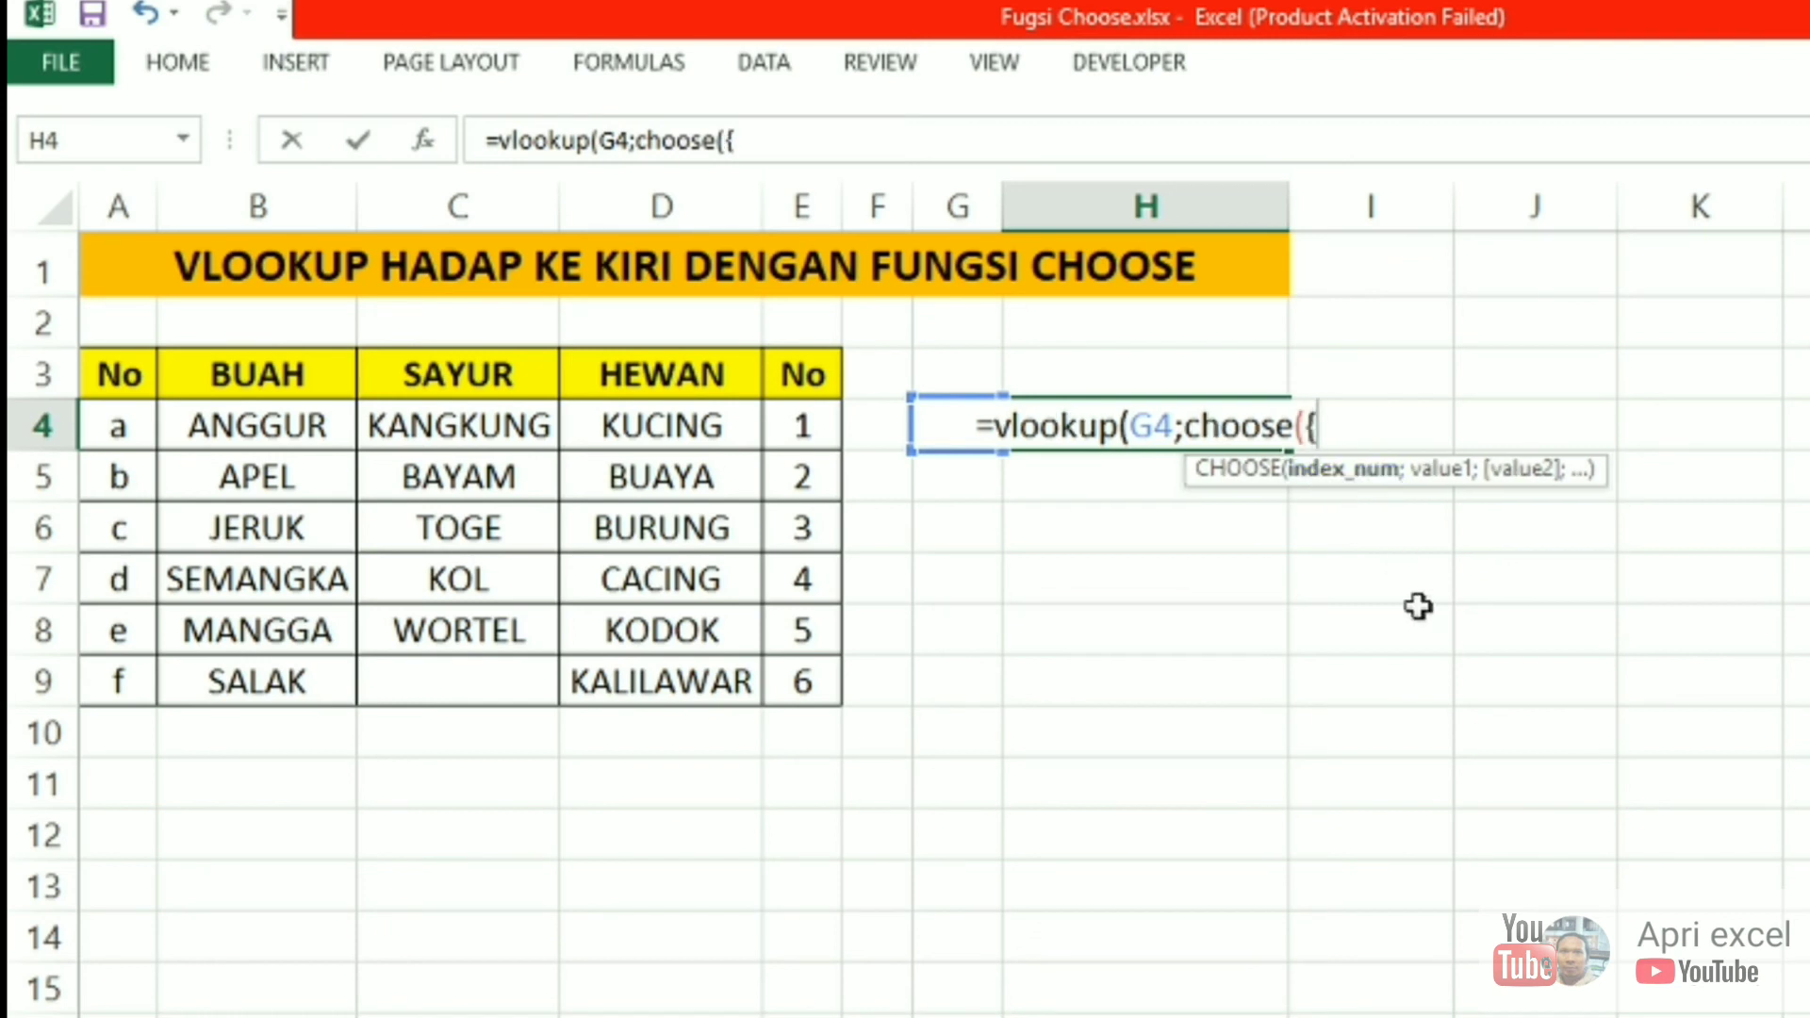
type("1\\")
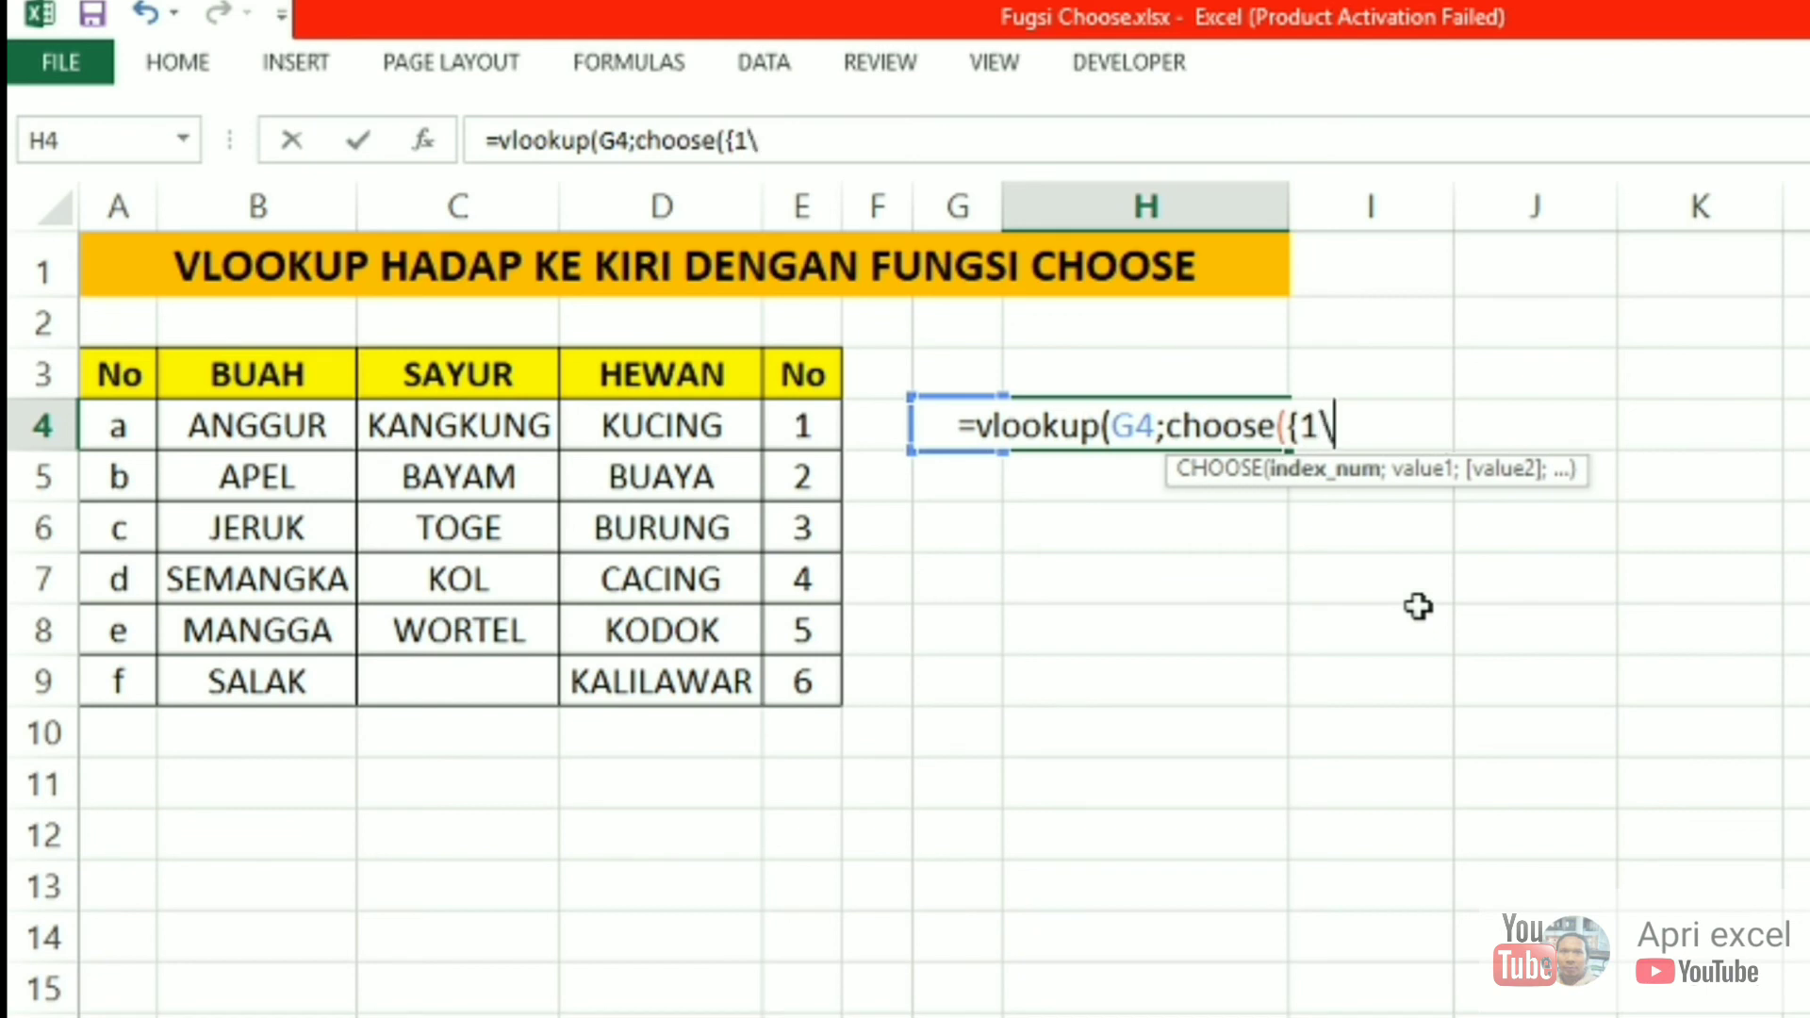
type("2\\3\\4")
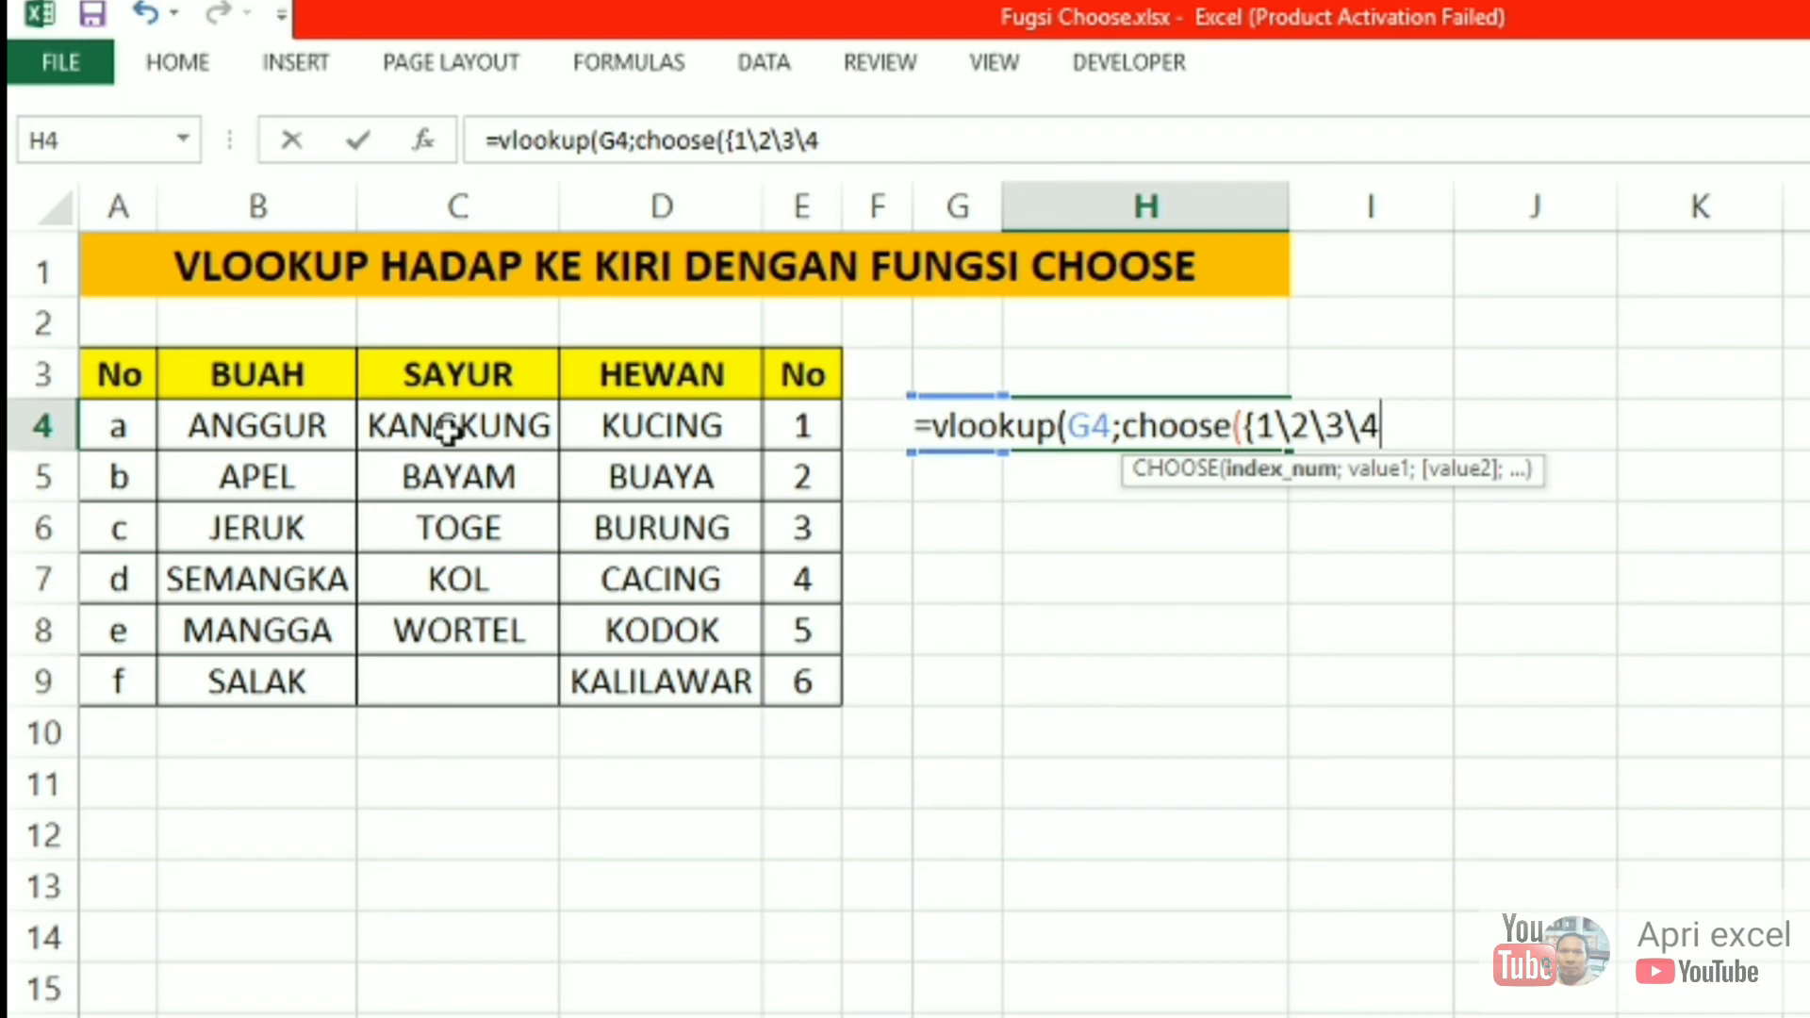
type("\\5")
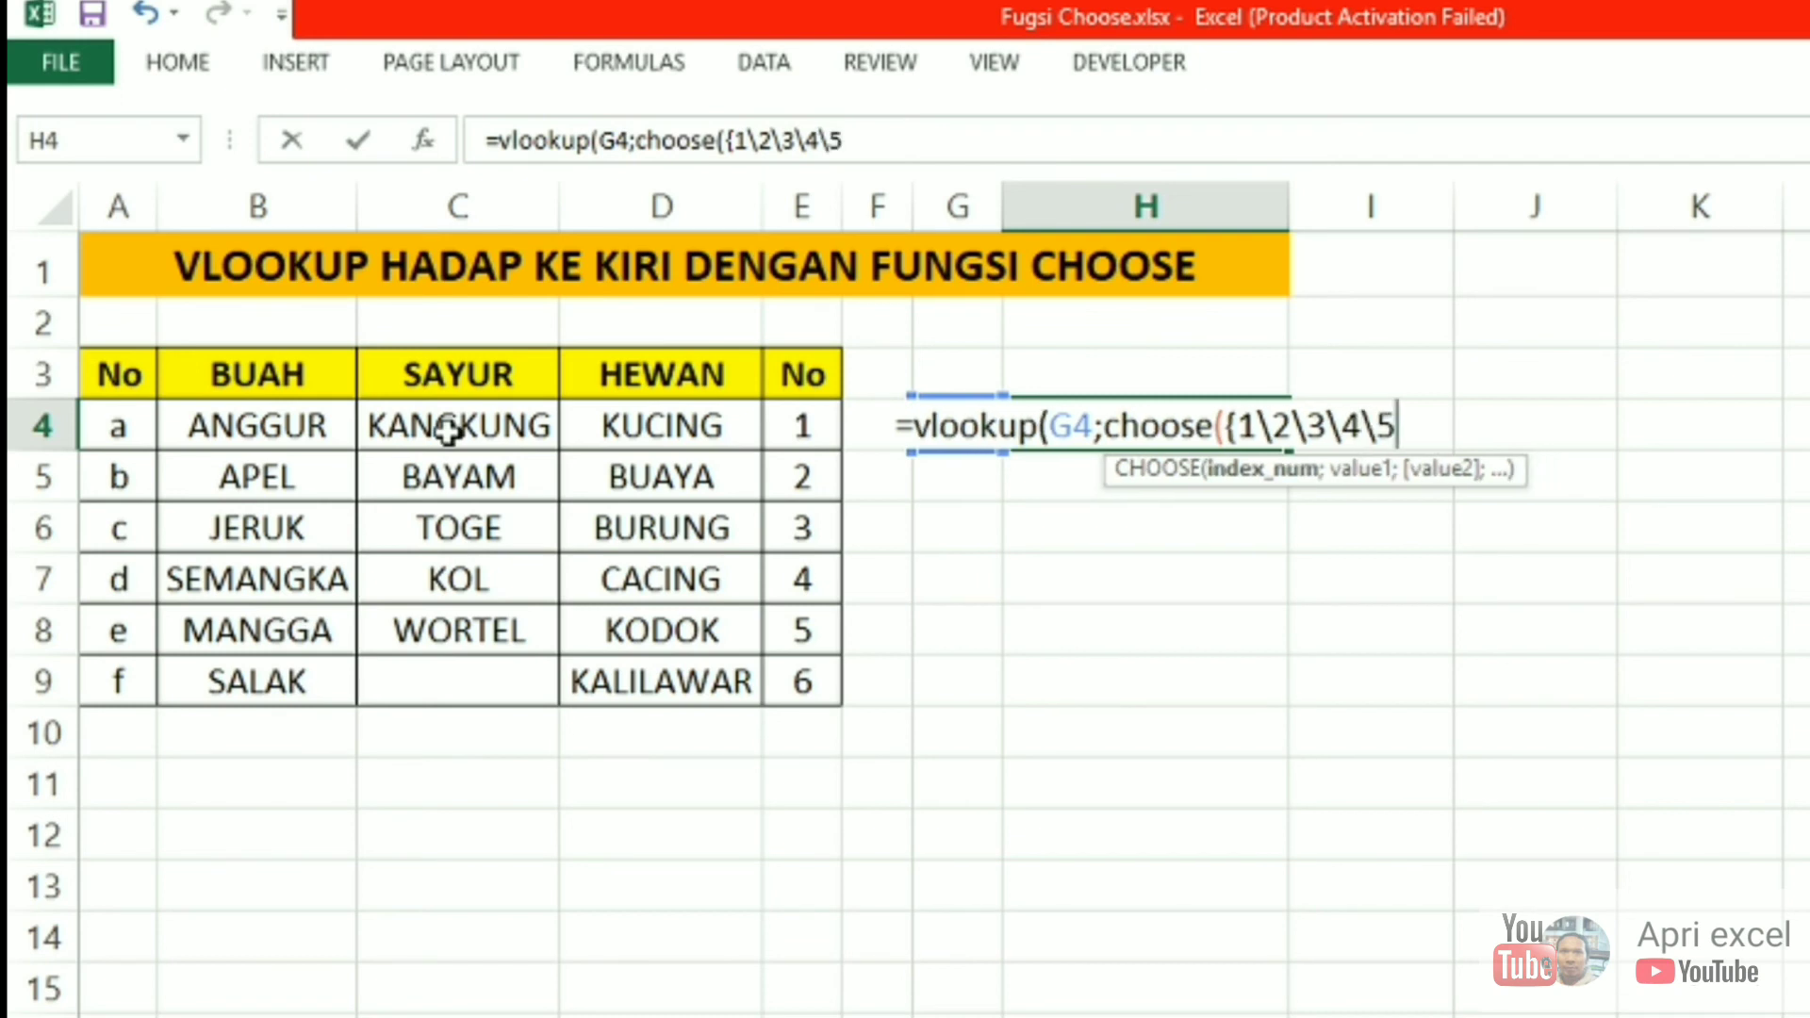
type("})")
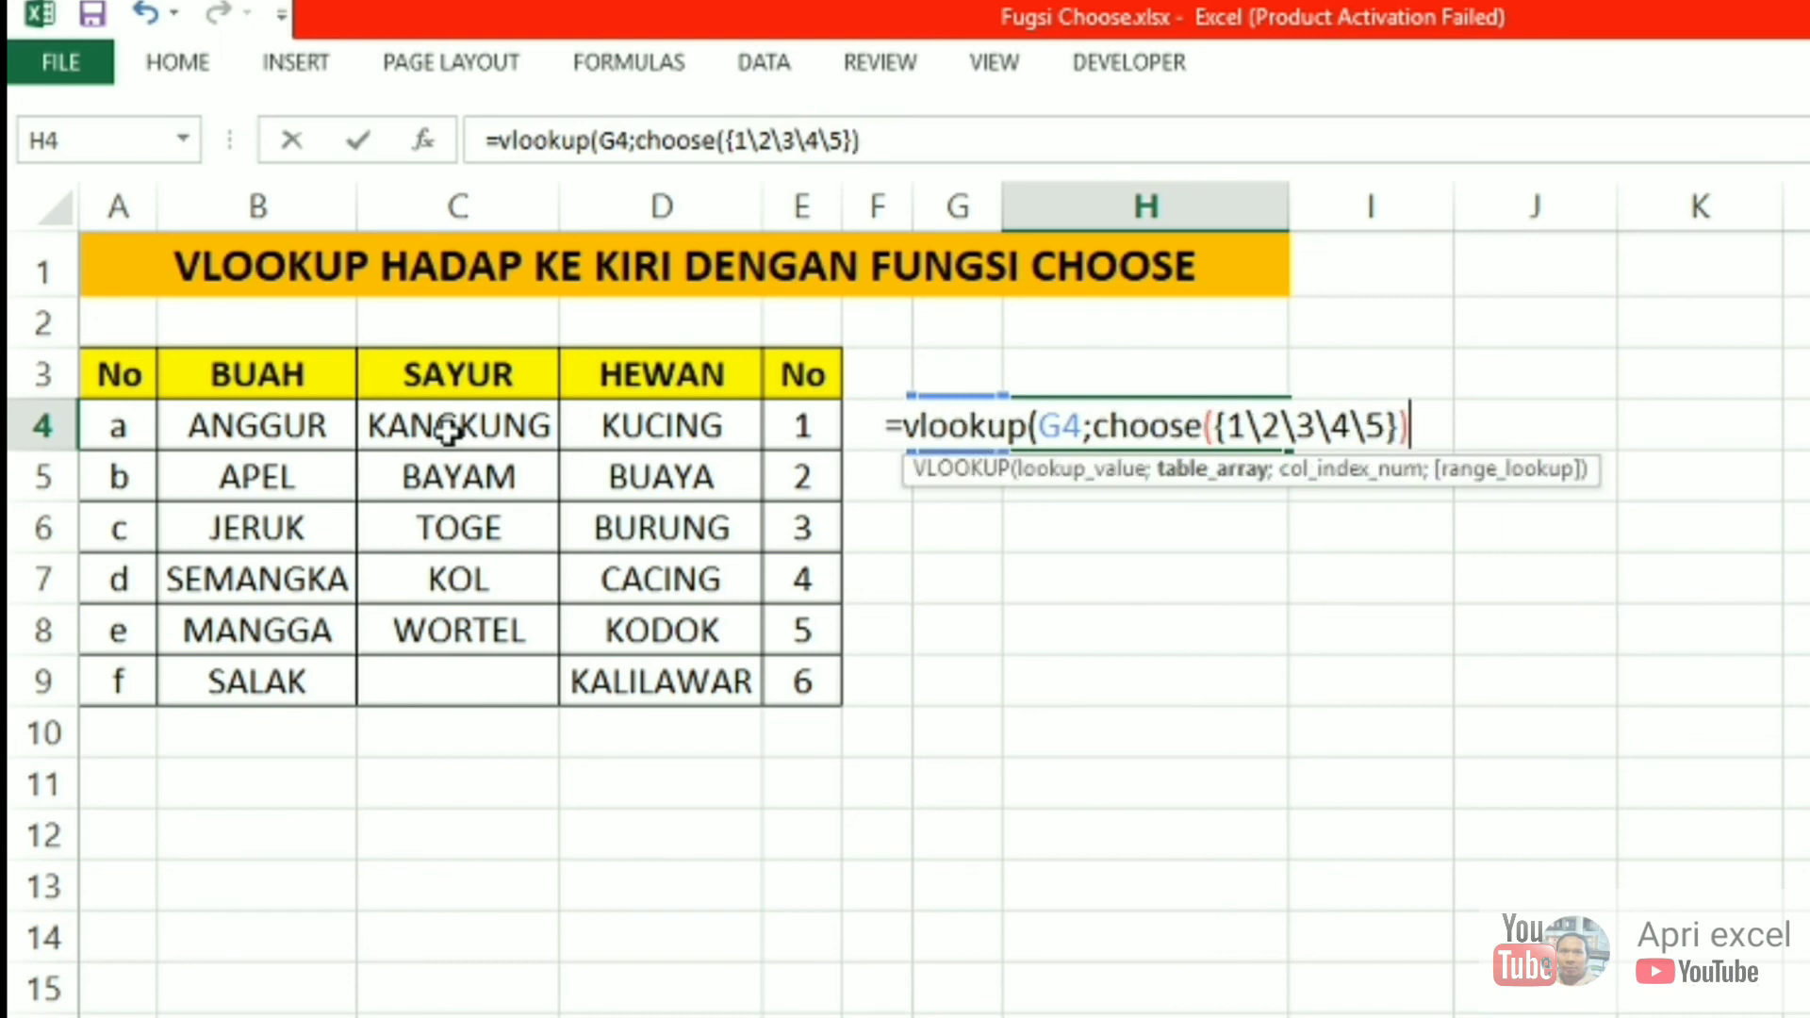
Add the ranges E4:E9, D4:D9, C4:C9, B4:B9 and A4:A9 in reversed column order and close the parenthesis.
type(";")
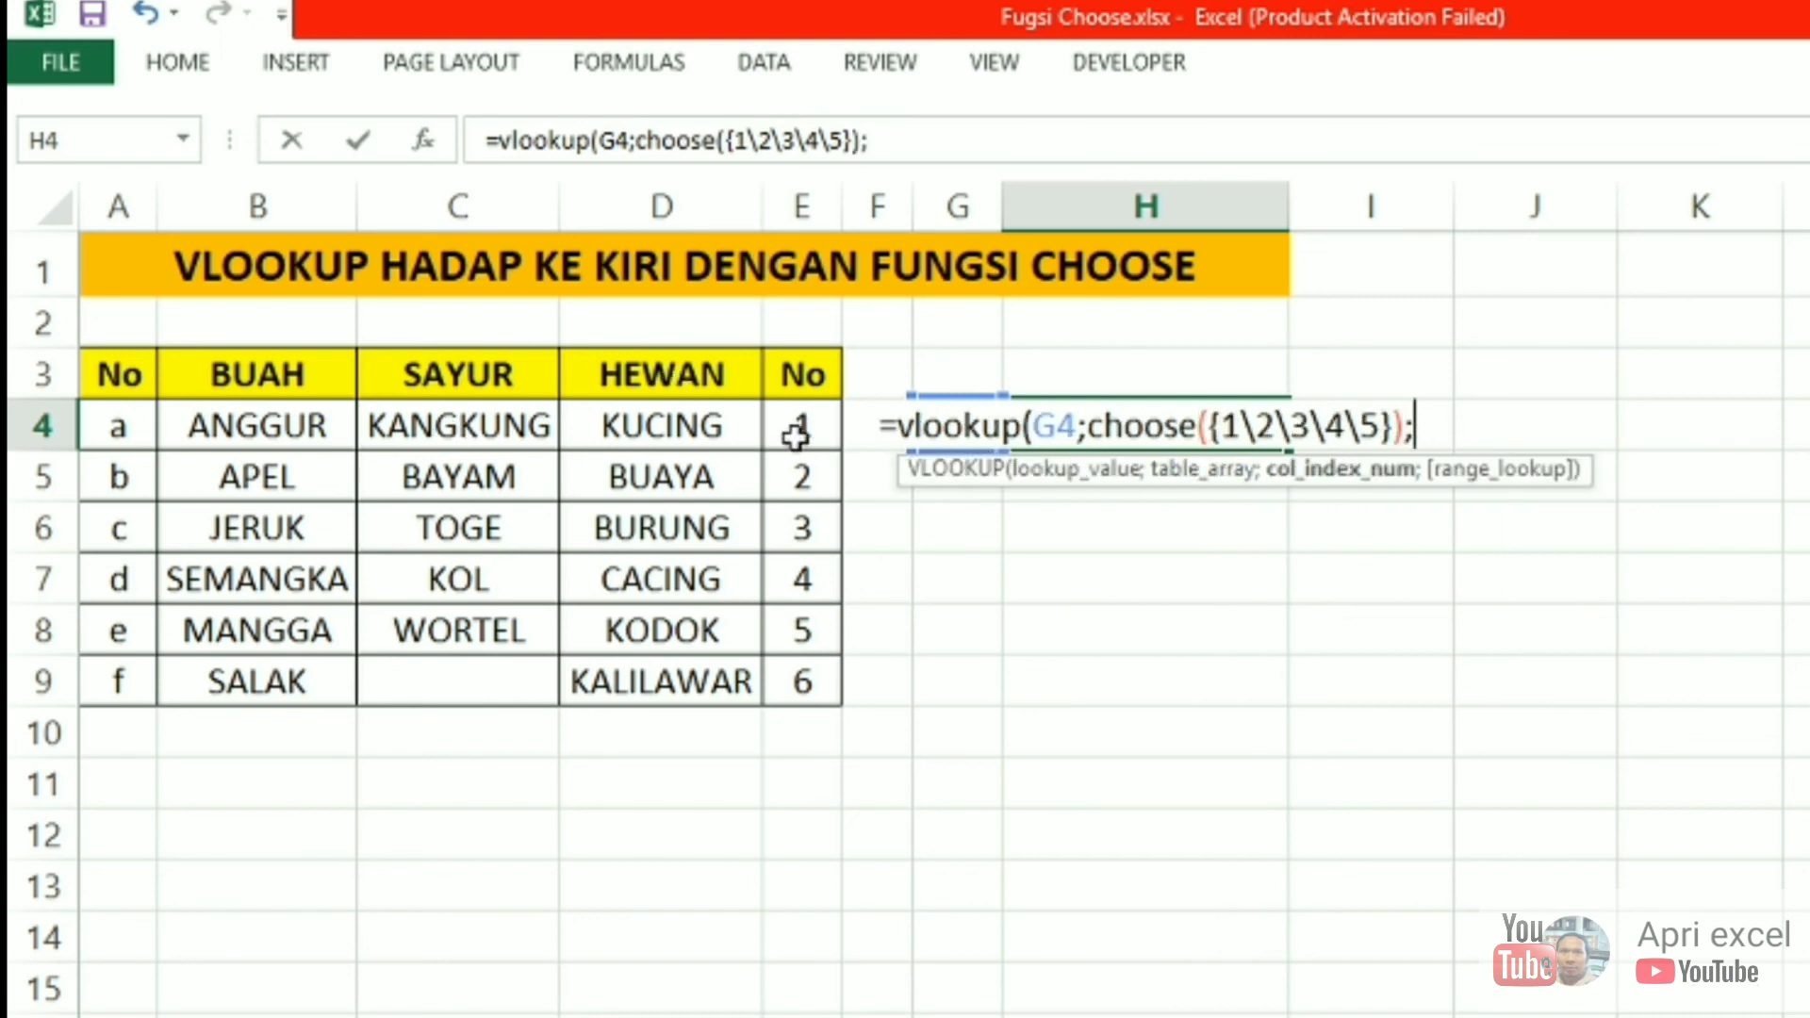
left_click_drag(808, 437, 820, 682)
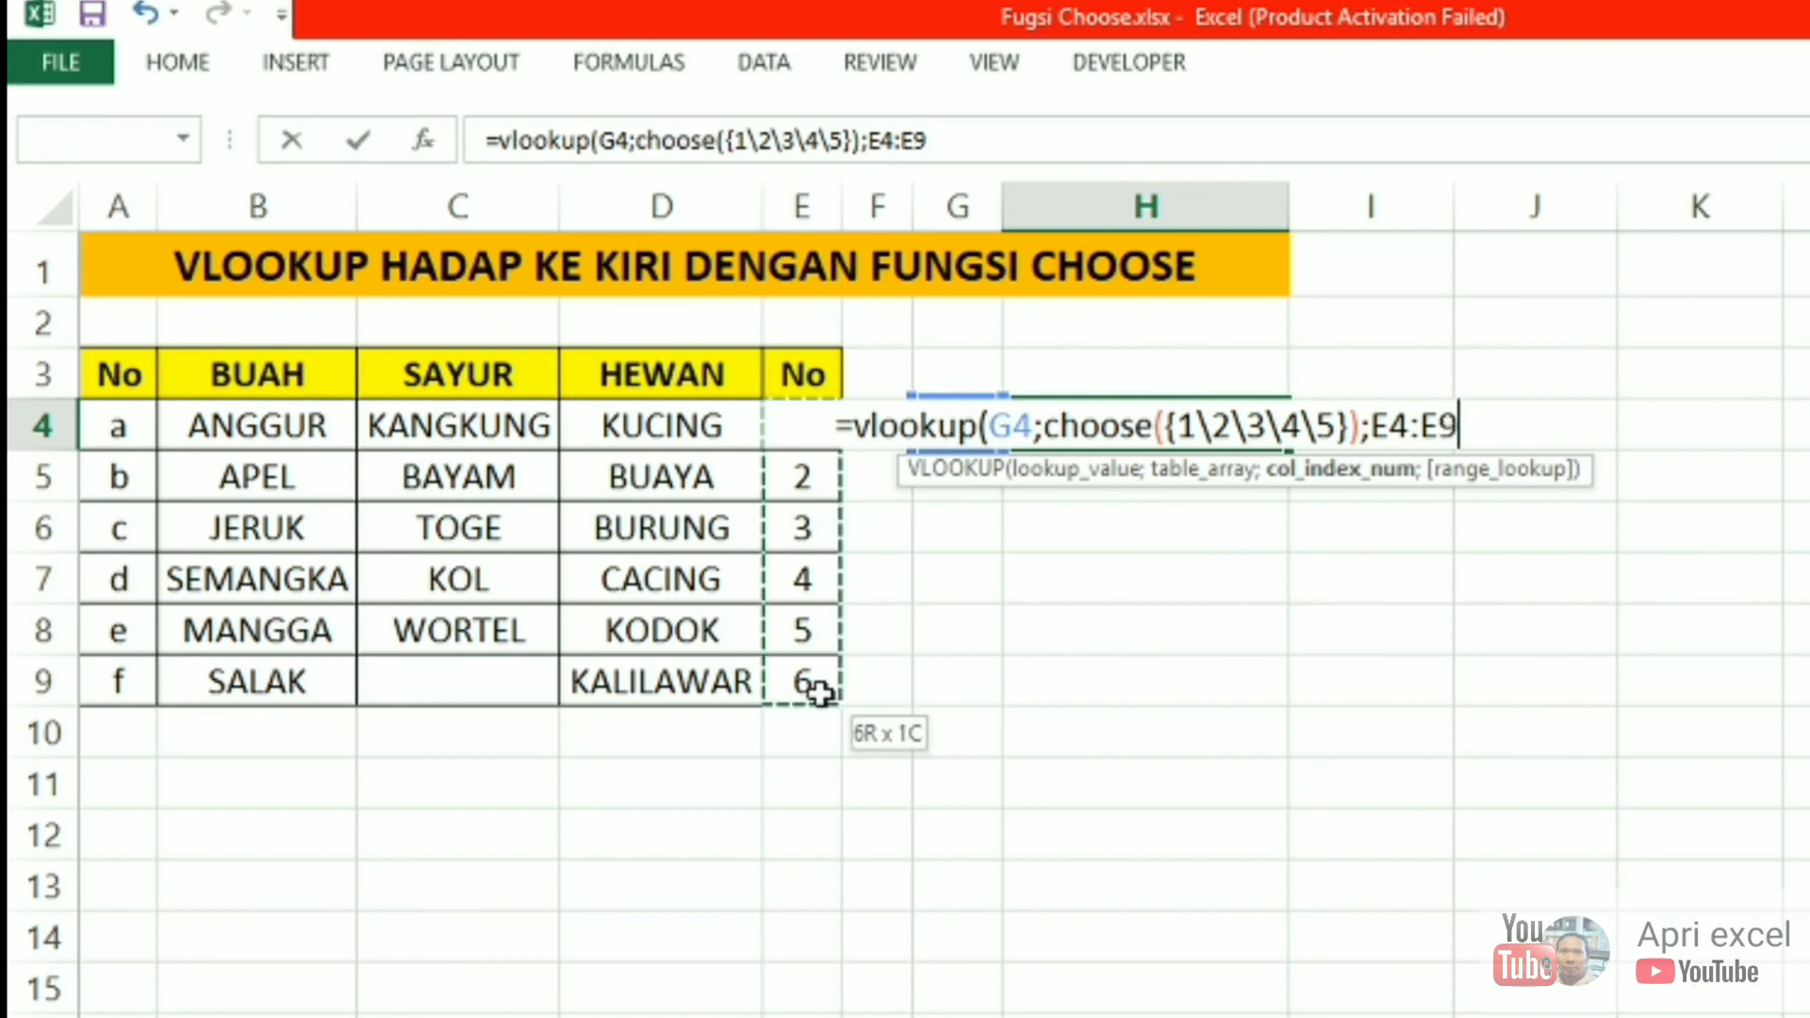
type(";")
left_click_drag(640, 407, 651, 684)
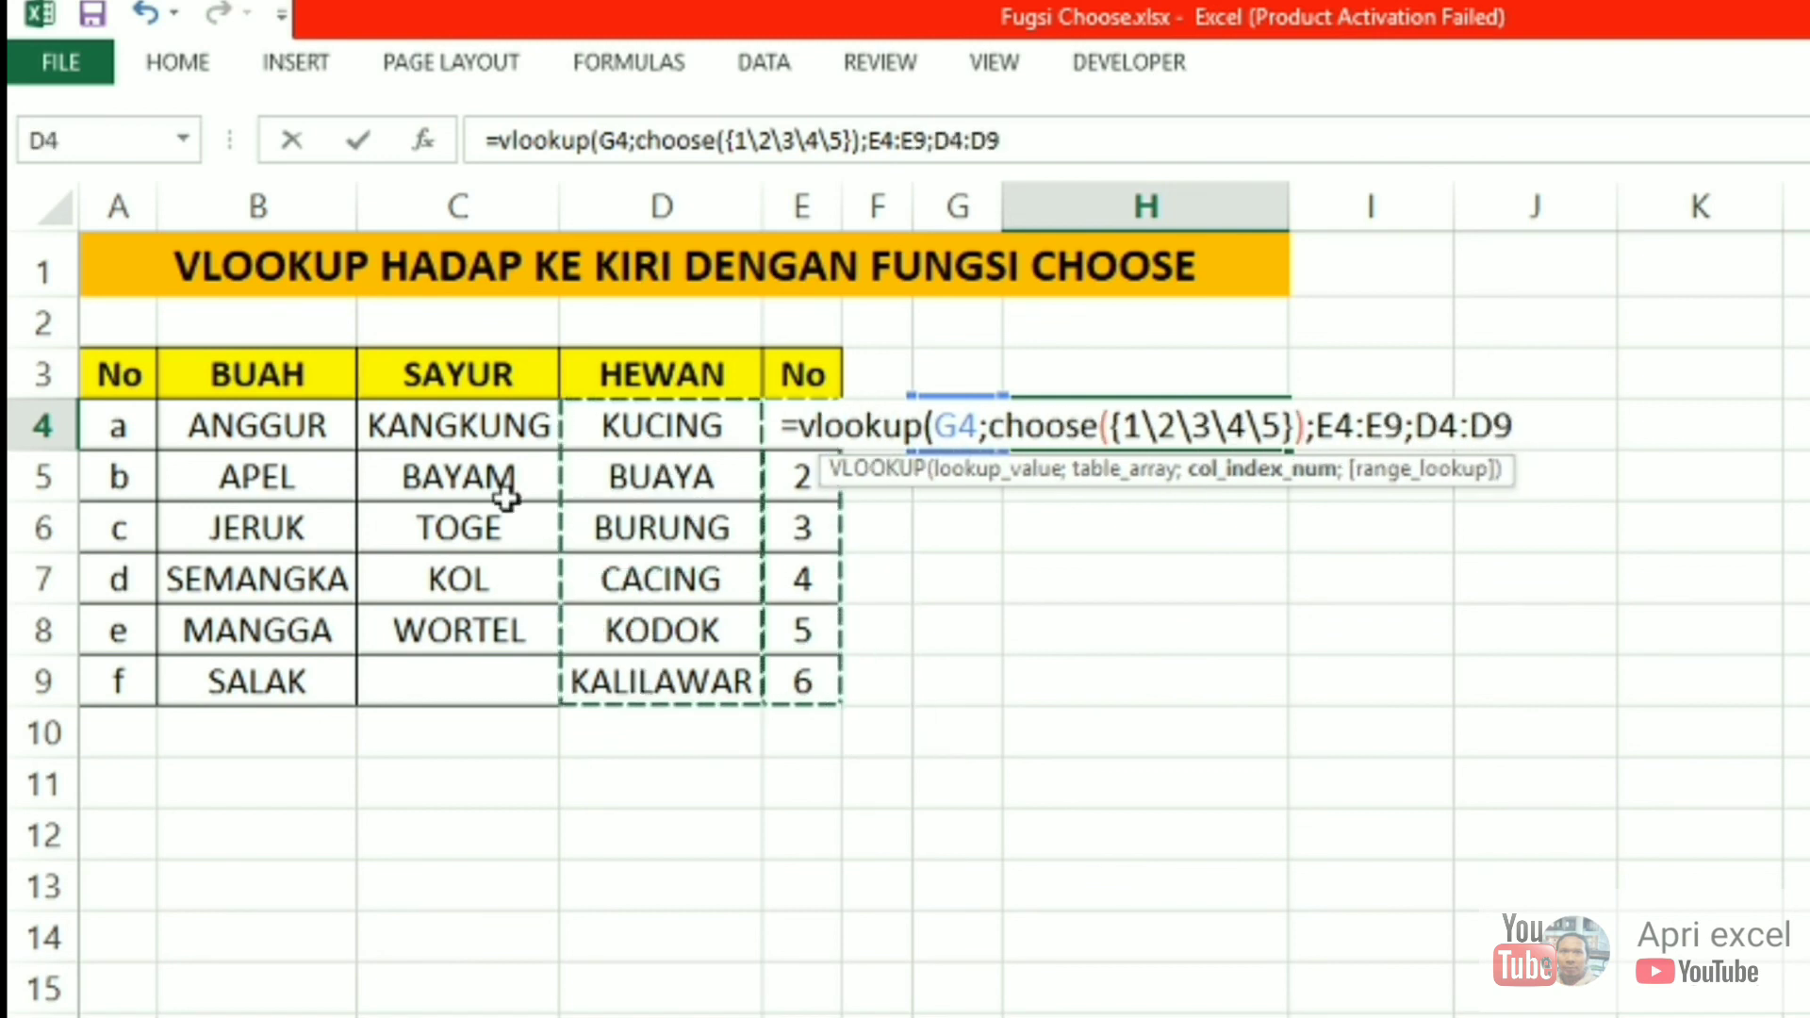
type(";")
left_click_drag(506, 415, 489, 687)
type(";")
left_click_drag(278, 434, 198, 683)
type(";")
left_click_drag(123, 425, 151, 682)
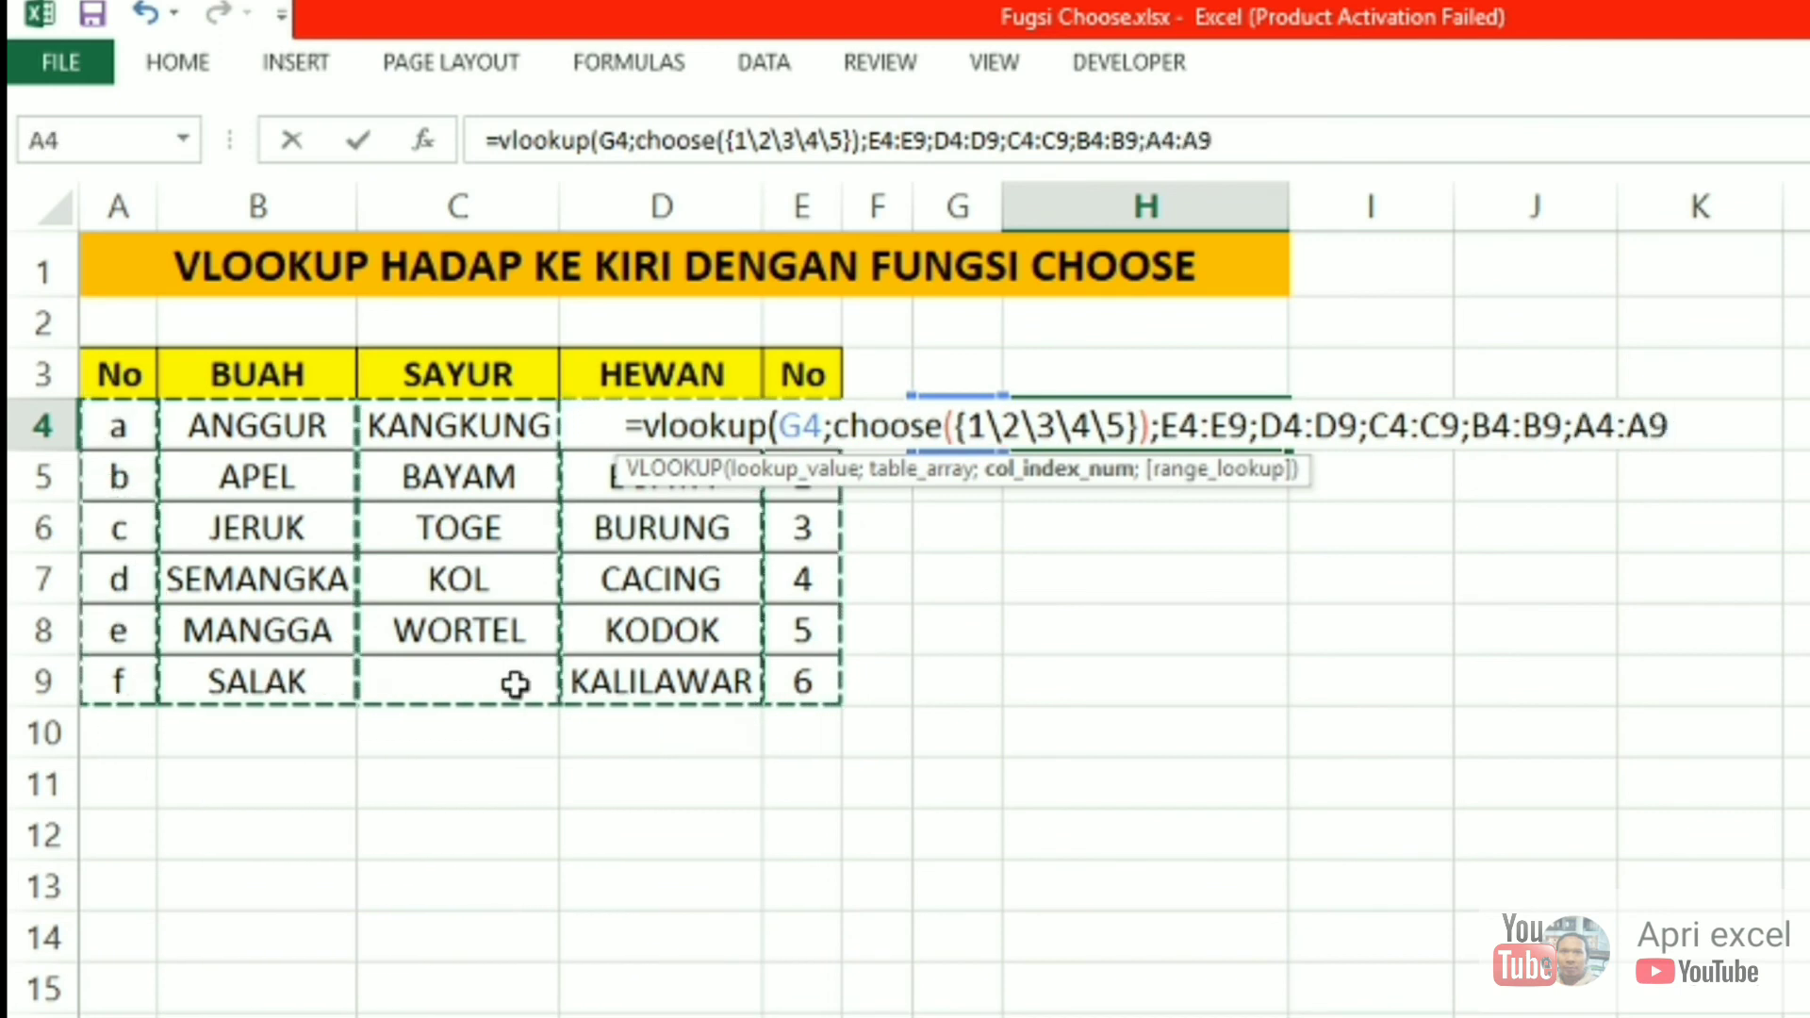
type(")")
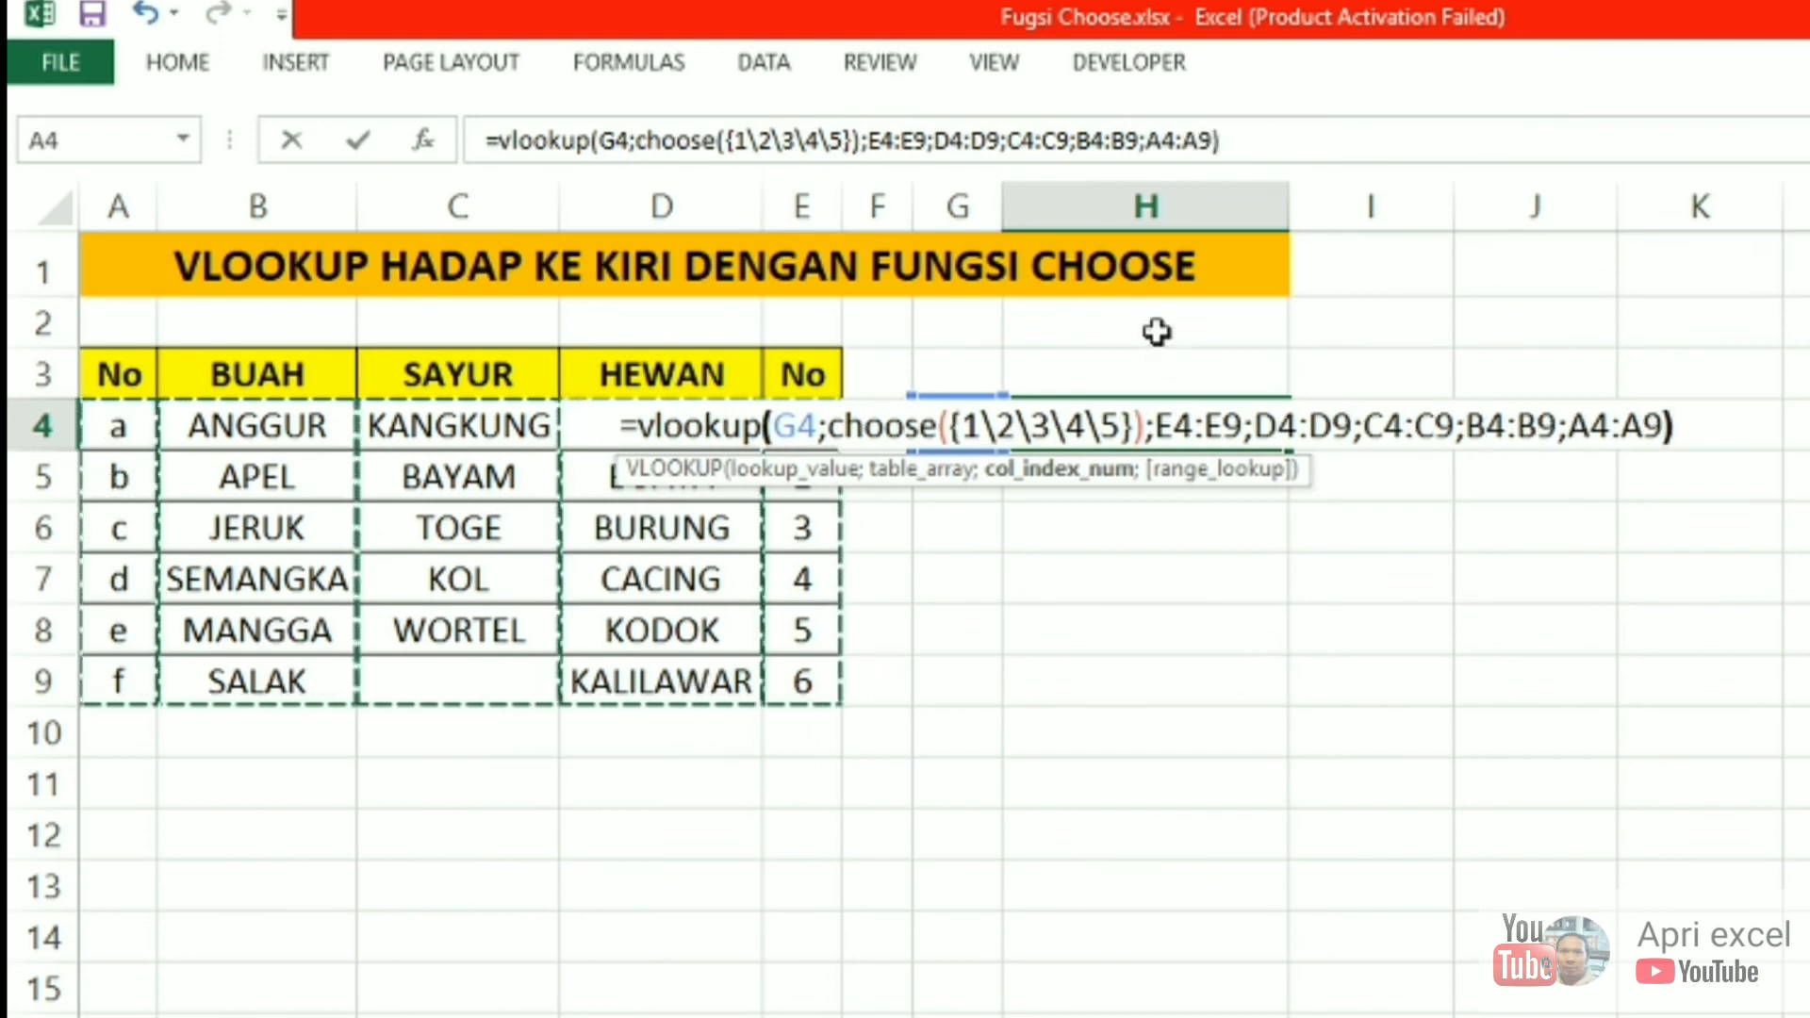
Remove the misplaced closing parenthesis after the index array {1\2\3\4\5} so the column ranges belong to CHOOSE.
left_click(962, 427)
left_click(989, 468)
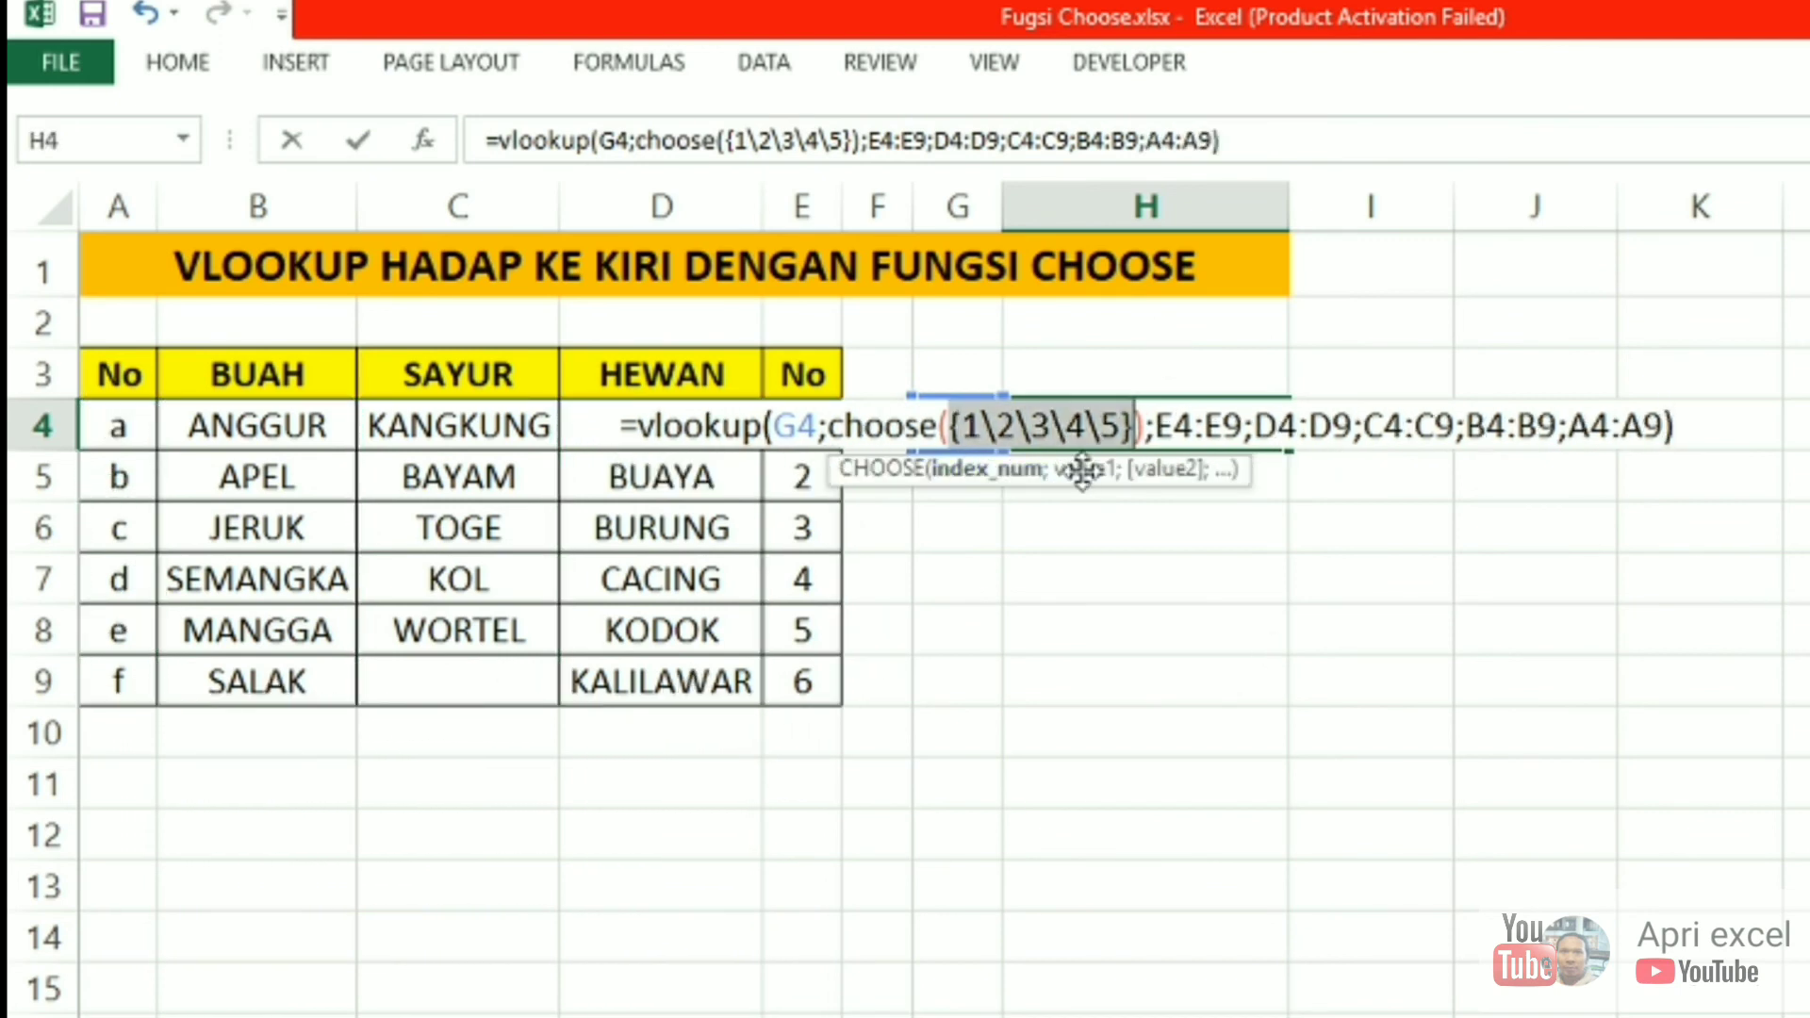
left_click(1148, 422)
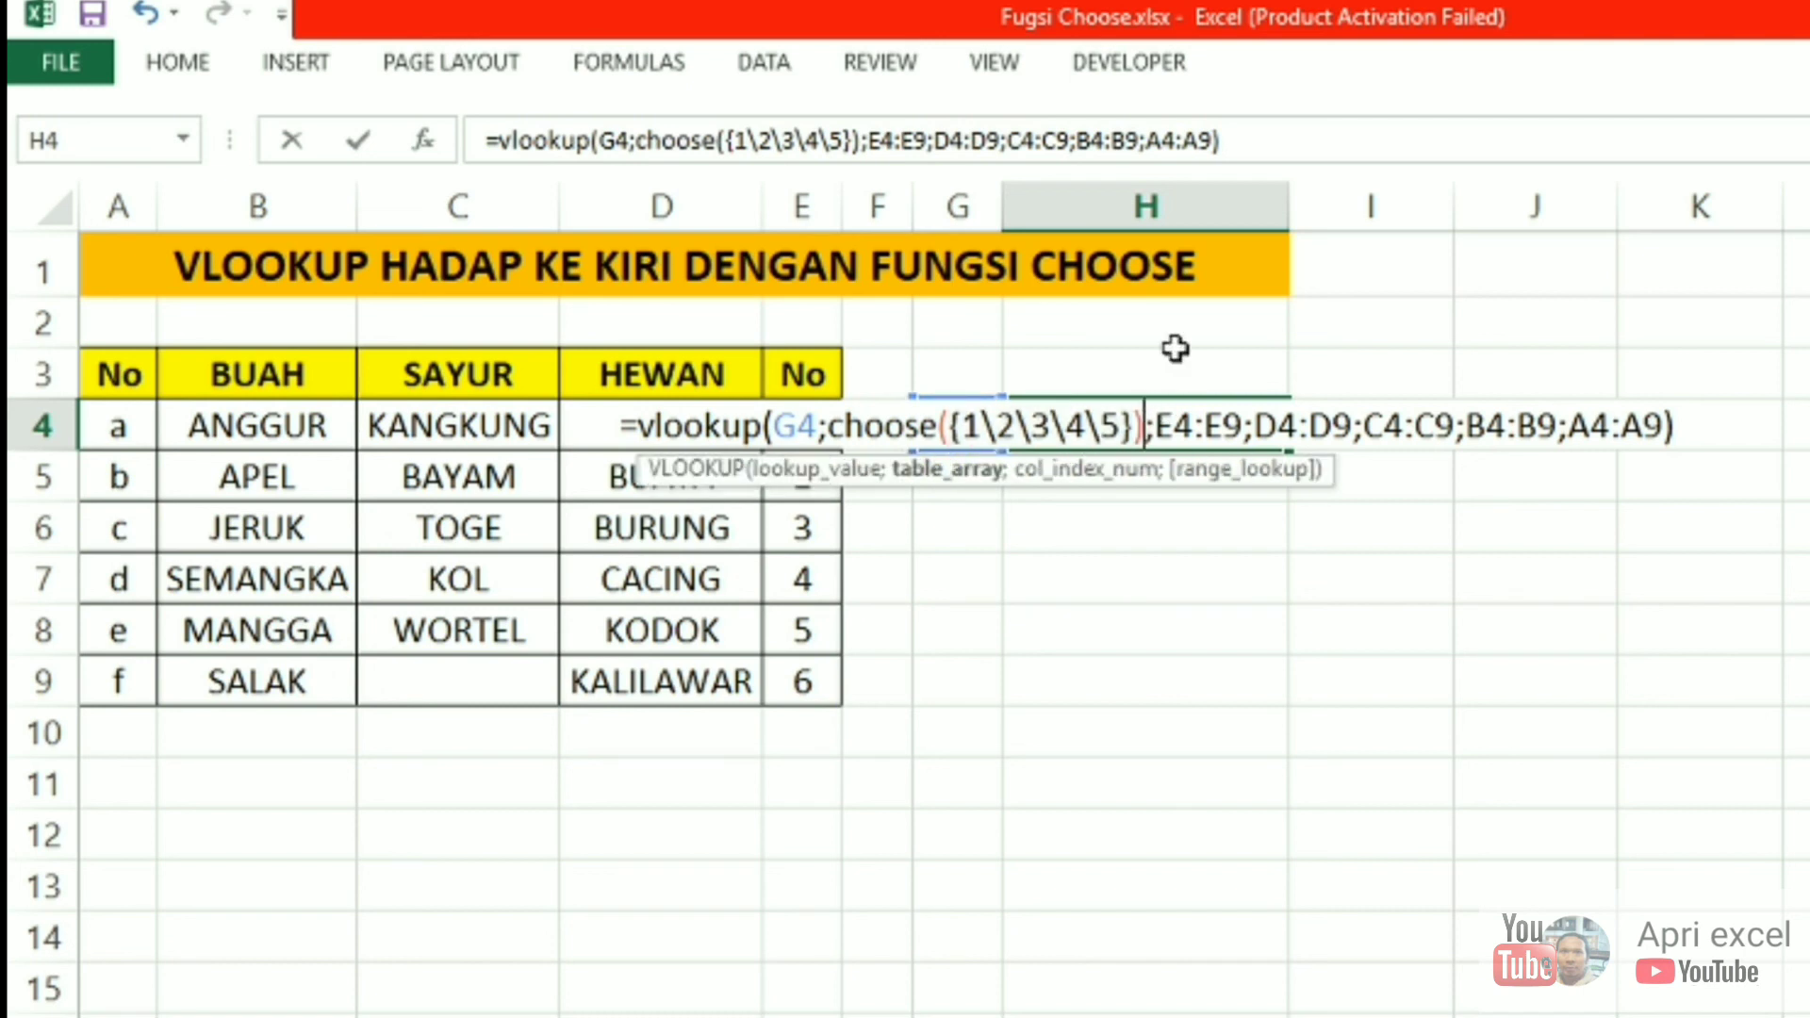
key("BackSpace")
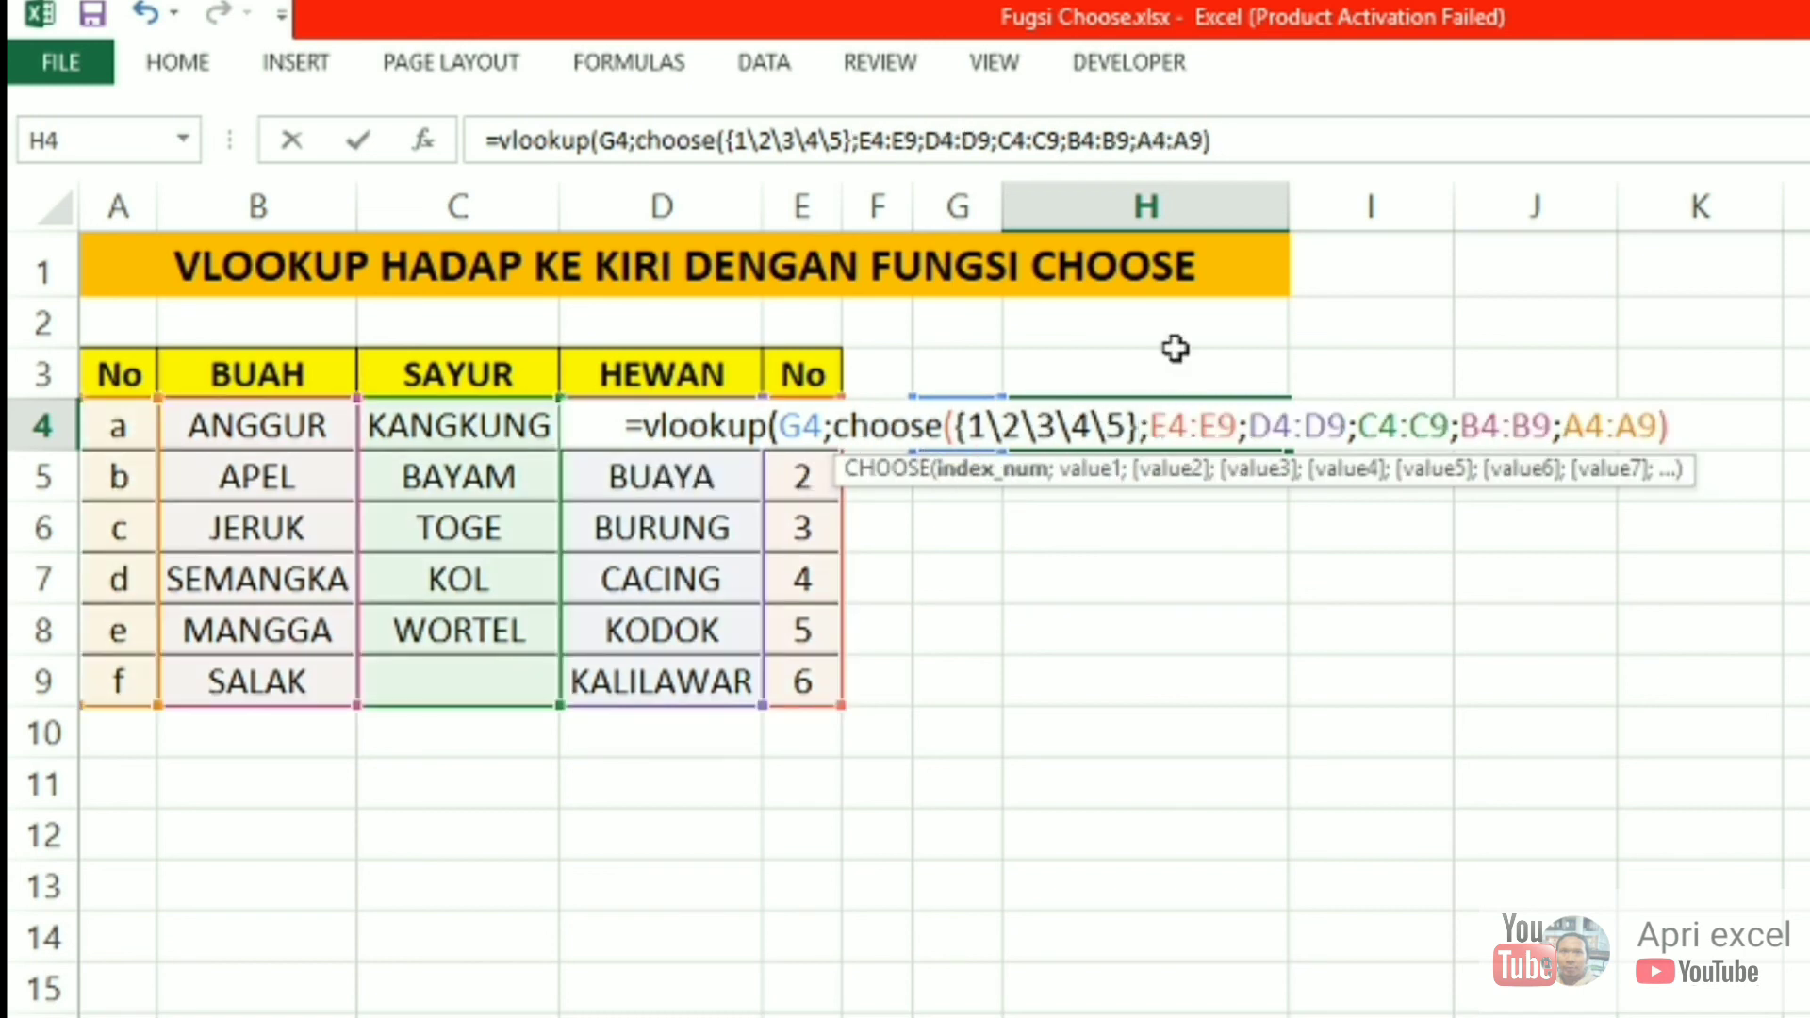
Check the index array and which column range each CHOOSE argument from value1 to value5 refers to.
left_click(992, 469)
left_click(1082, 469)
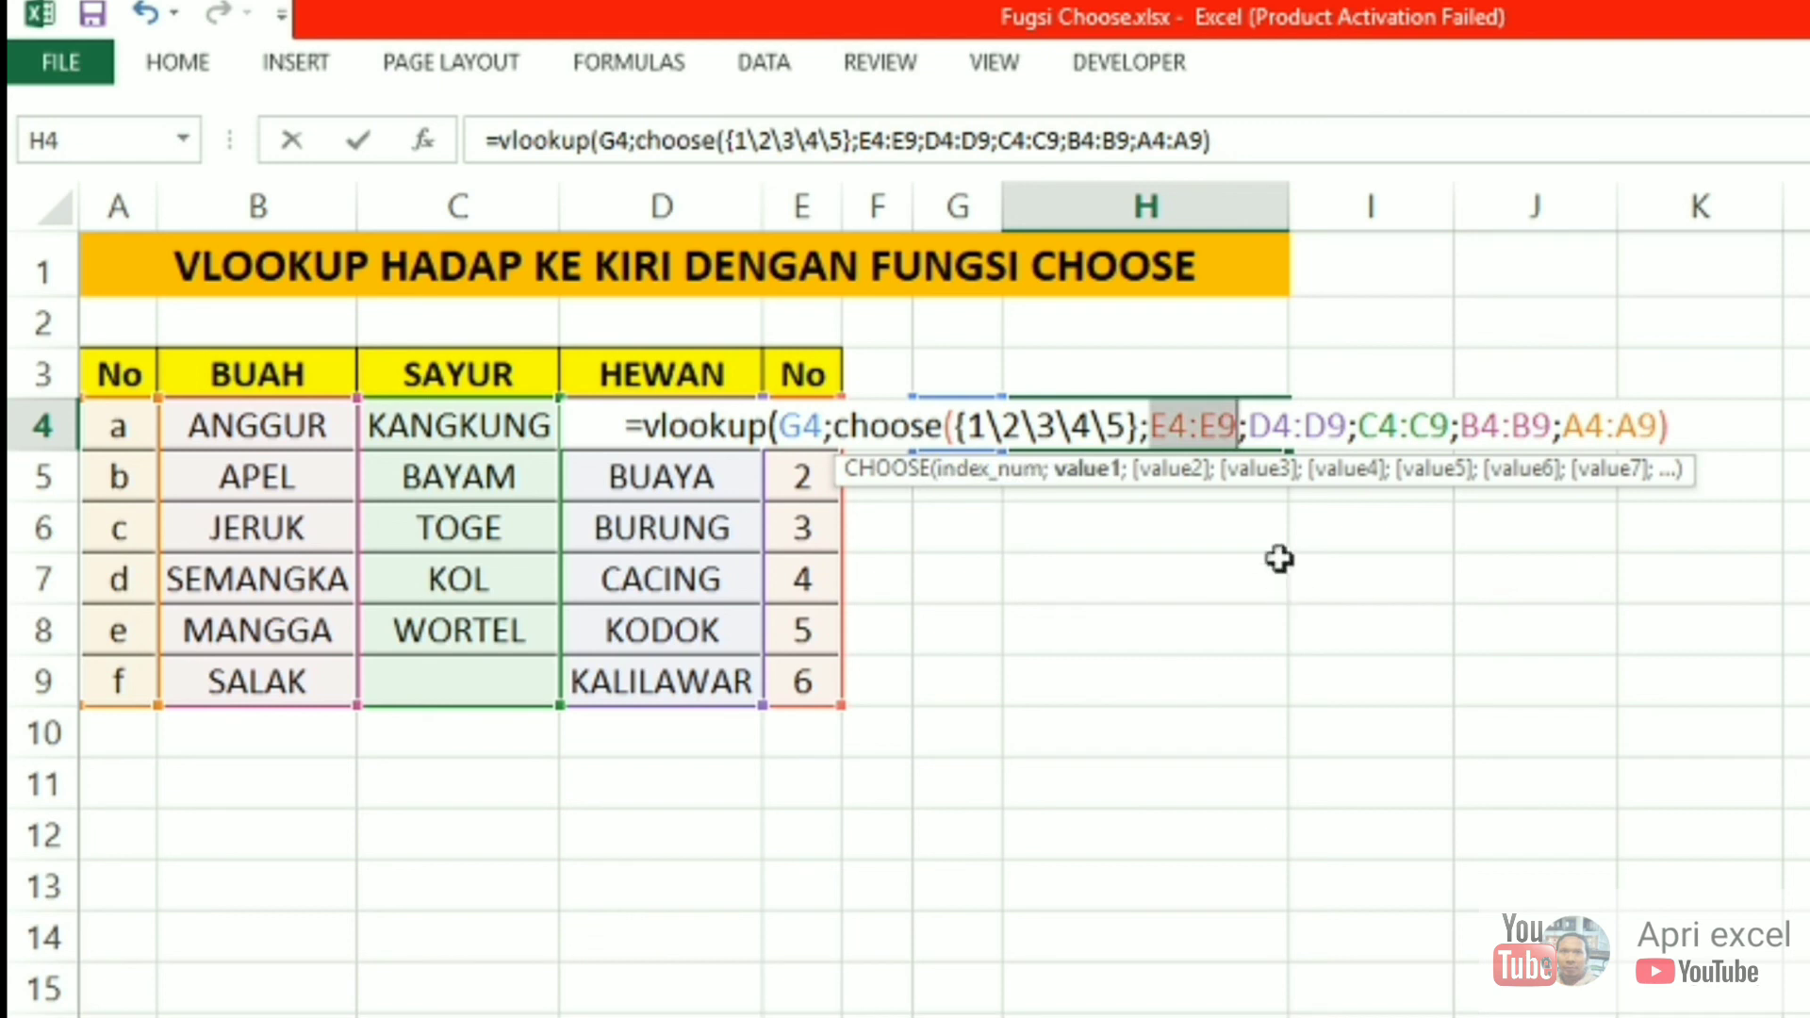
left_click(1174, 469)
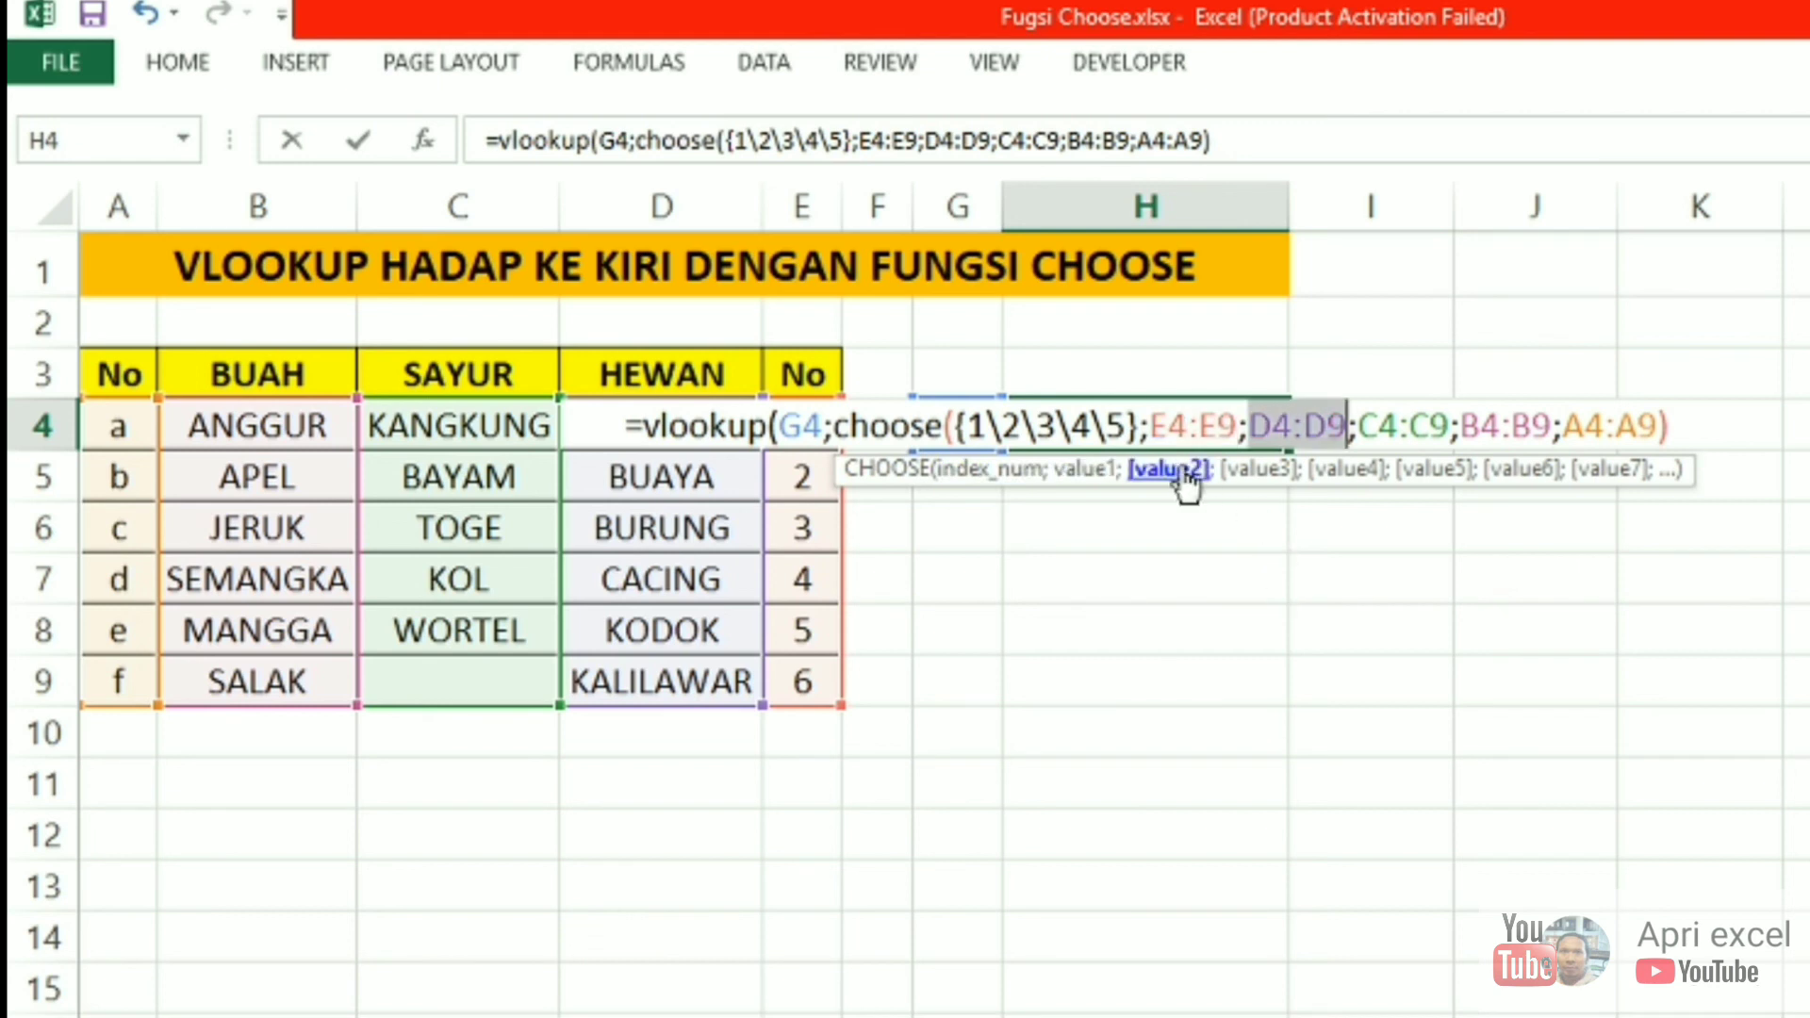
left_click(1292, 476)
left_click(1357, 477)
left_click(1437, 471)
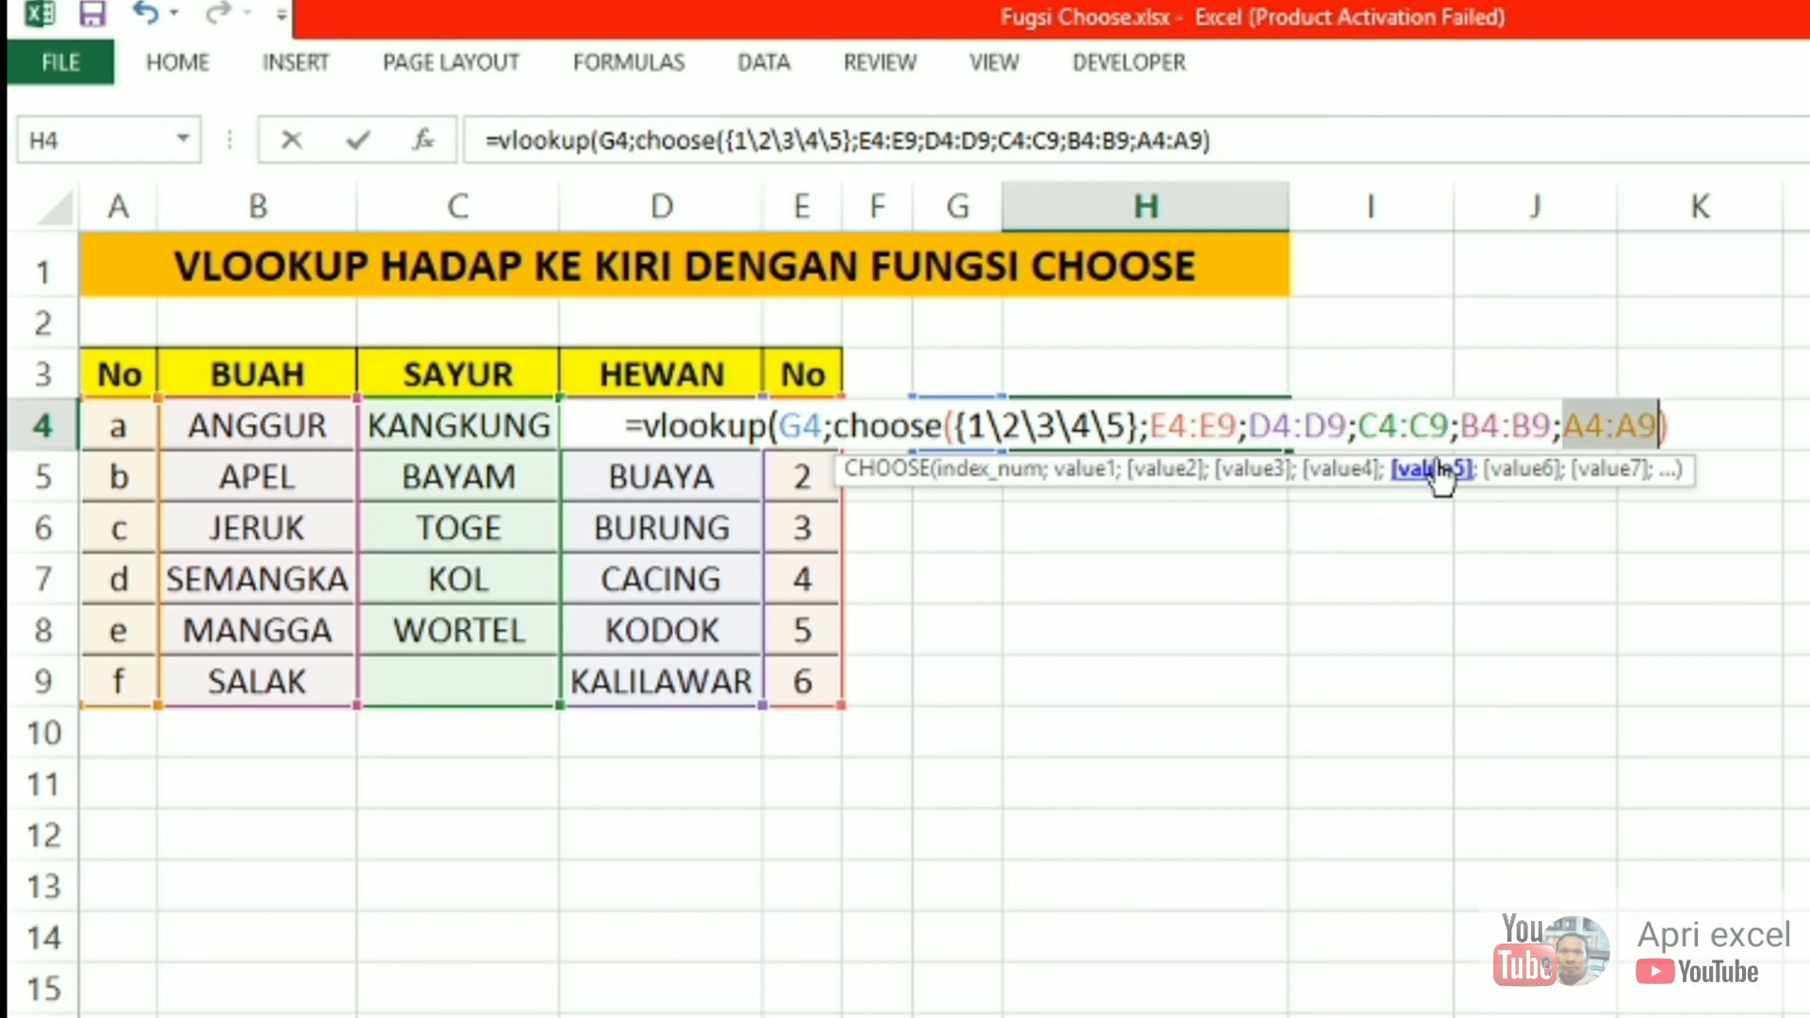
Complete the VLOOKUP in H4 with column index 3 and exact match 0.
left_click(1678, 429)
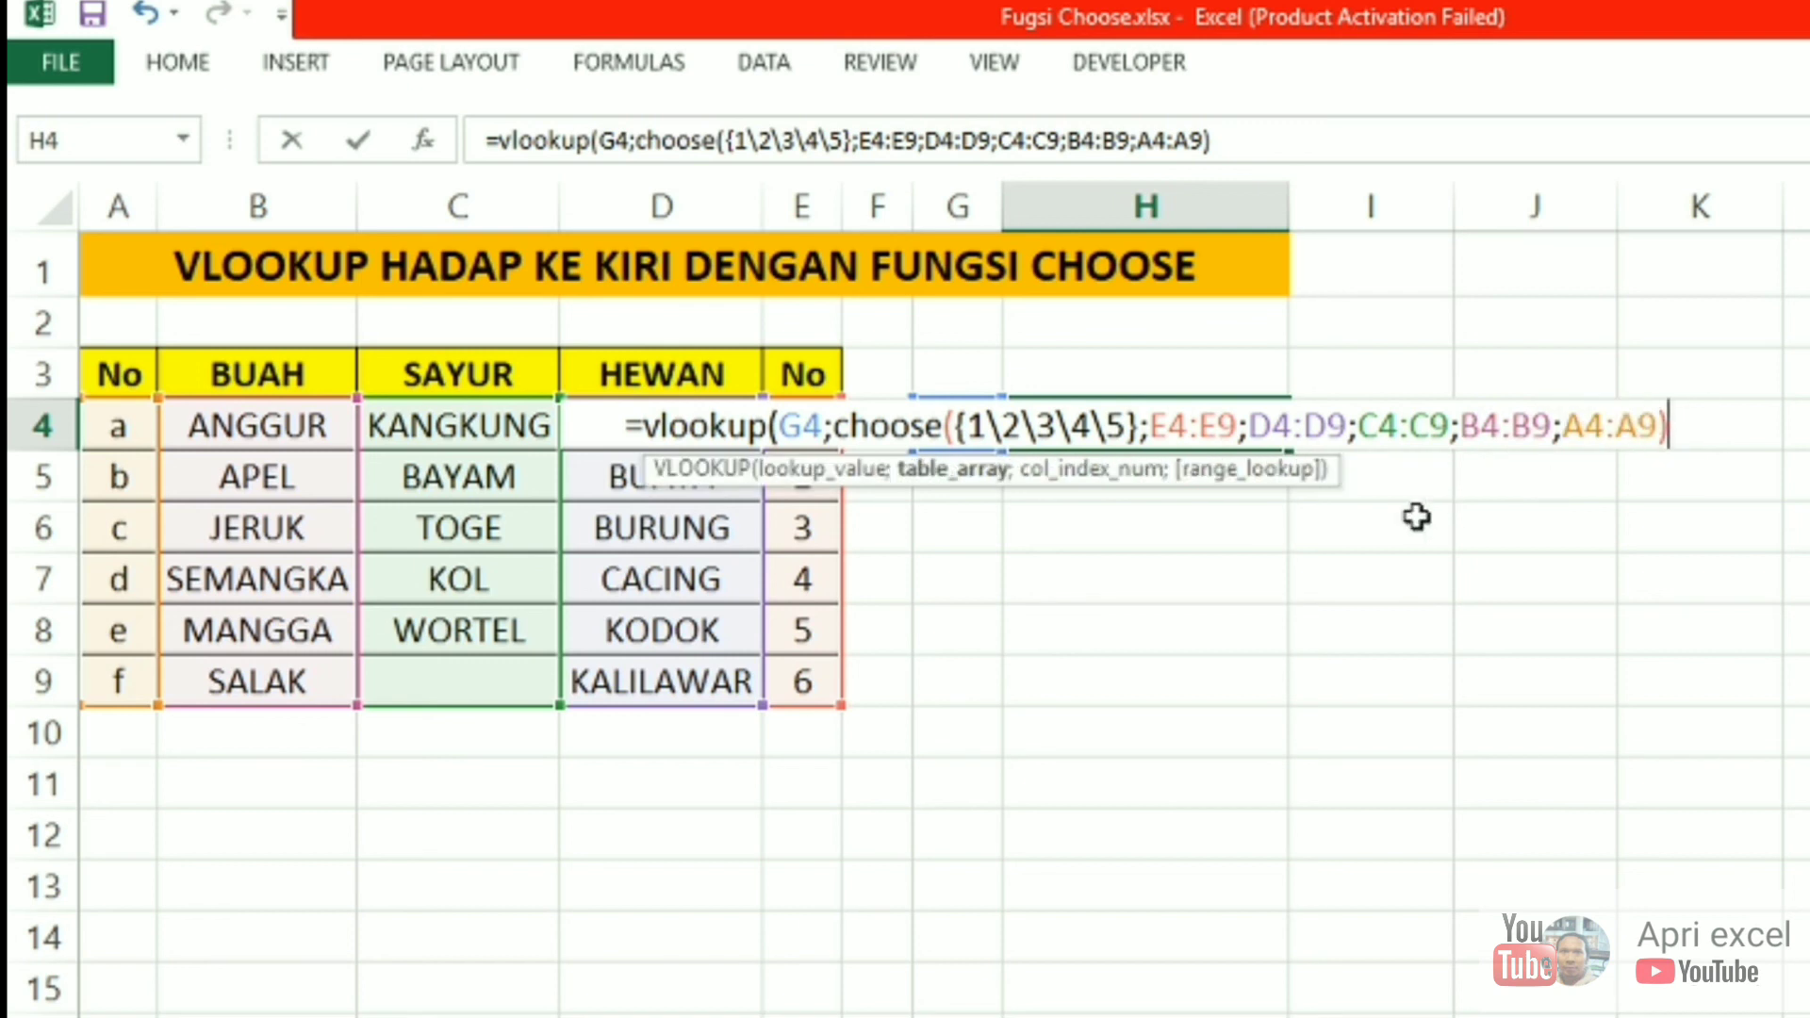
type(";")
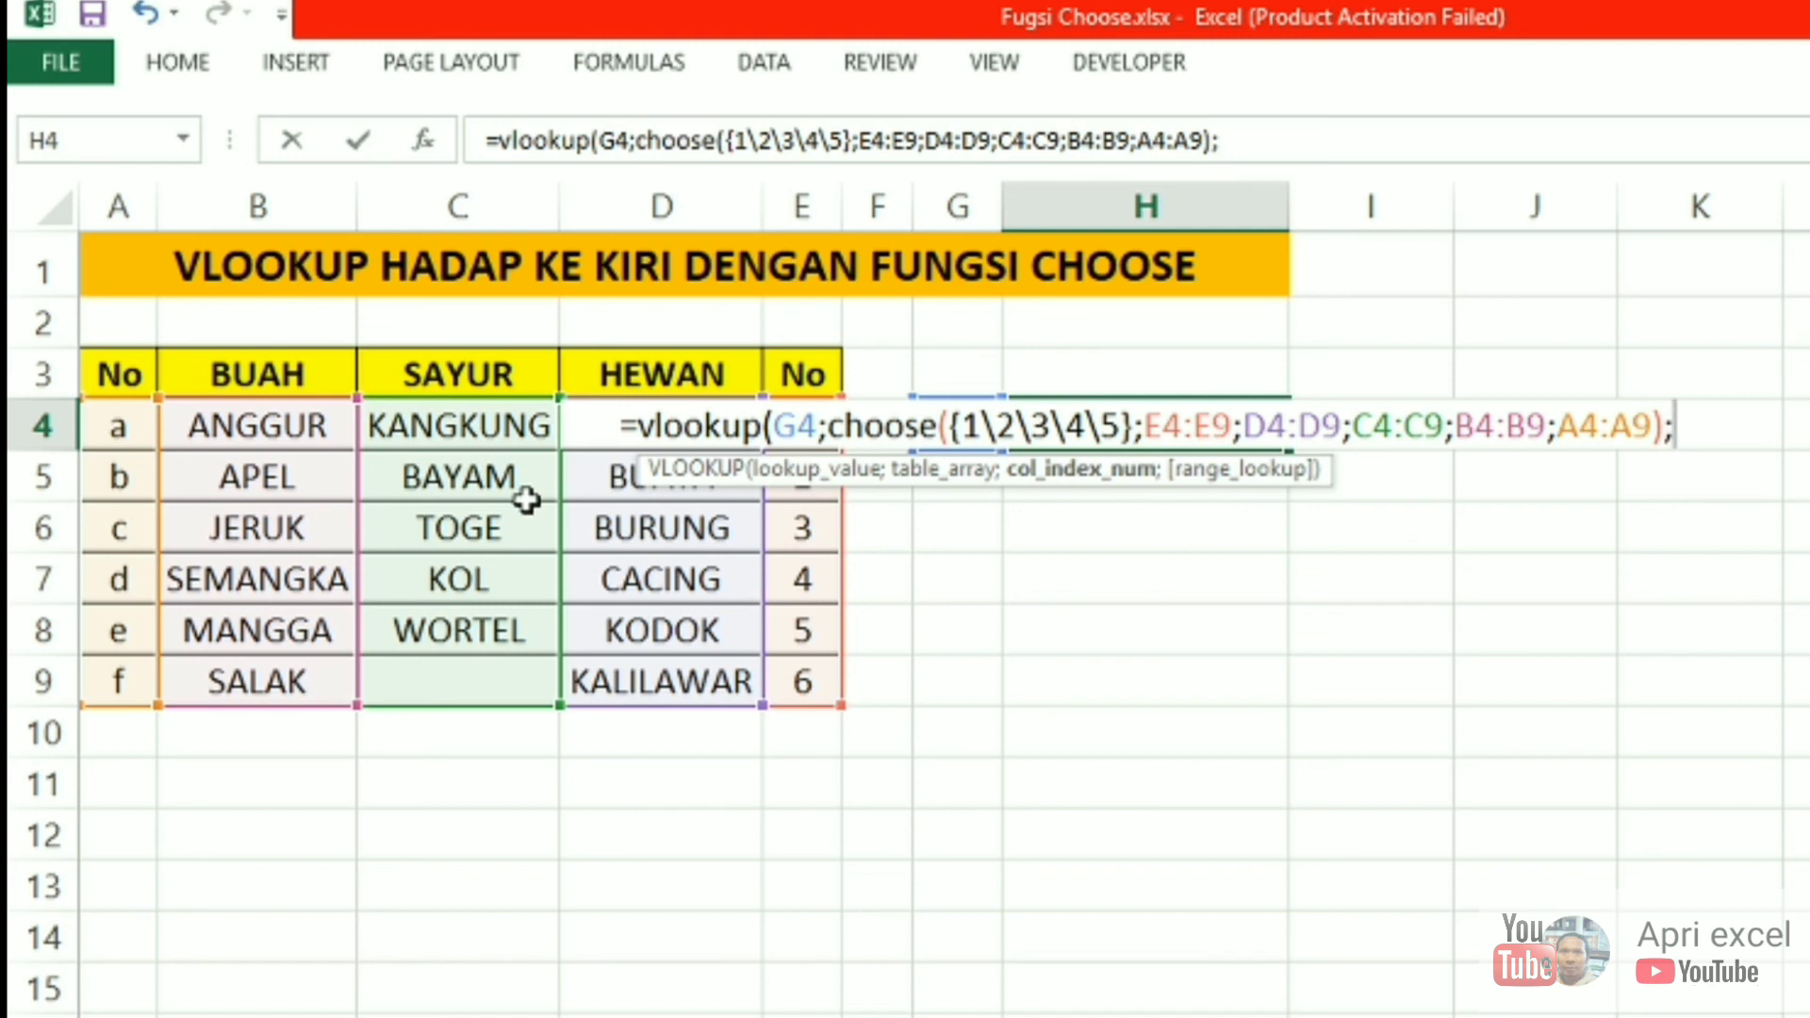
type("3;0)")
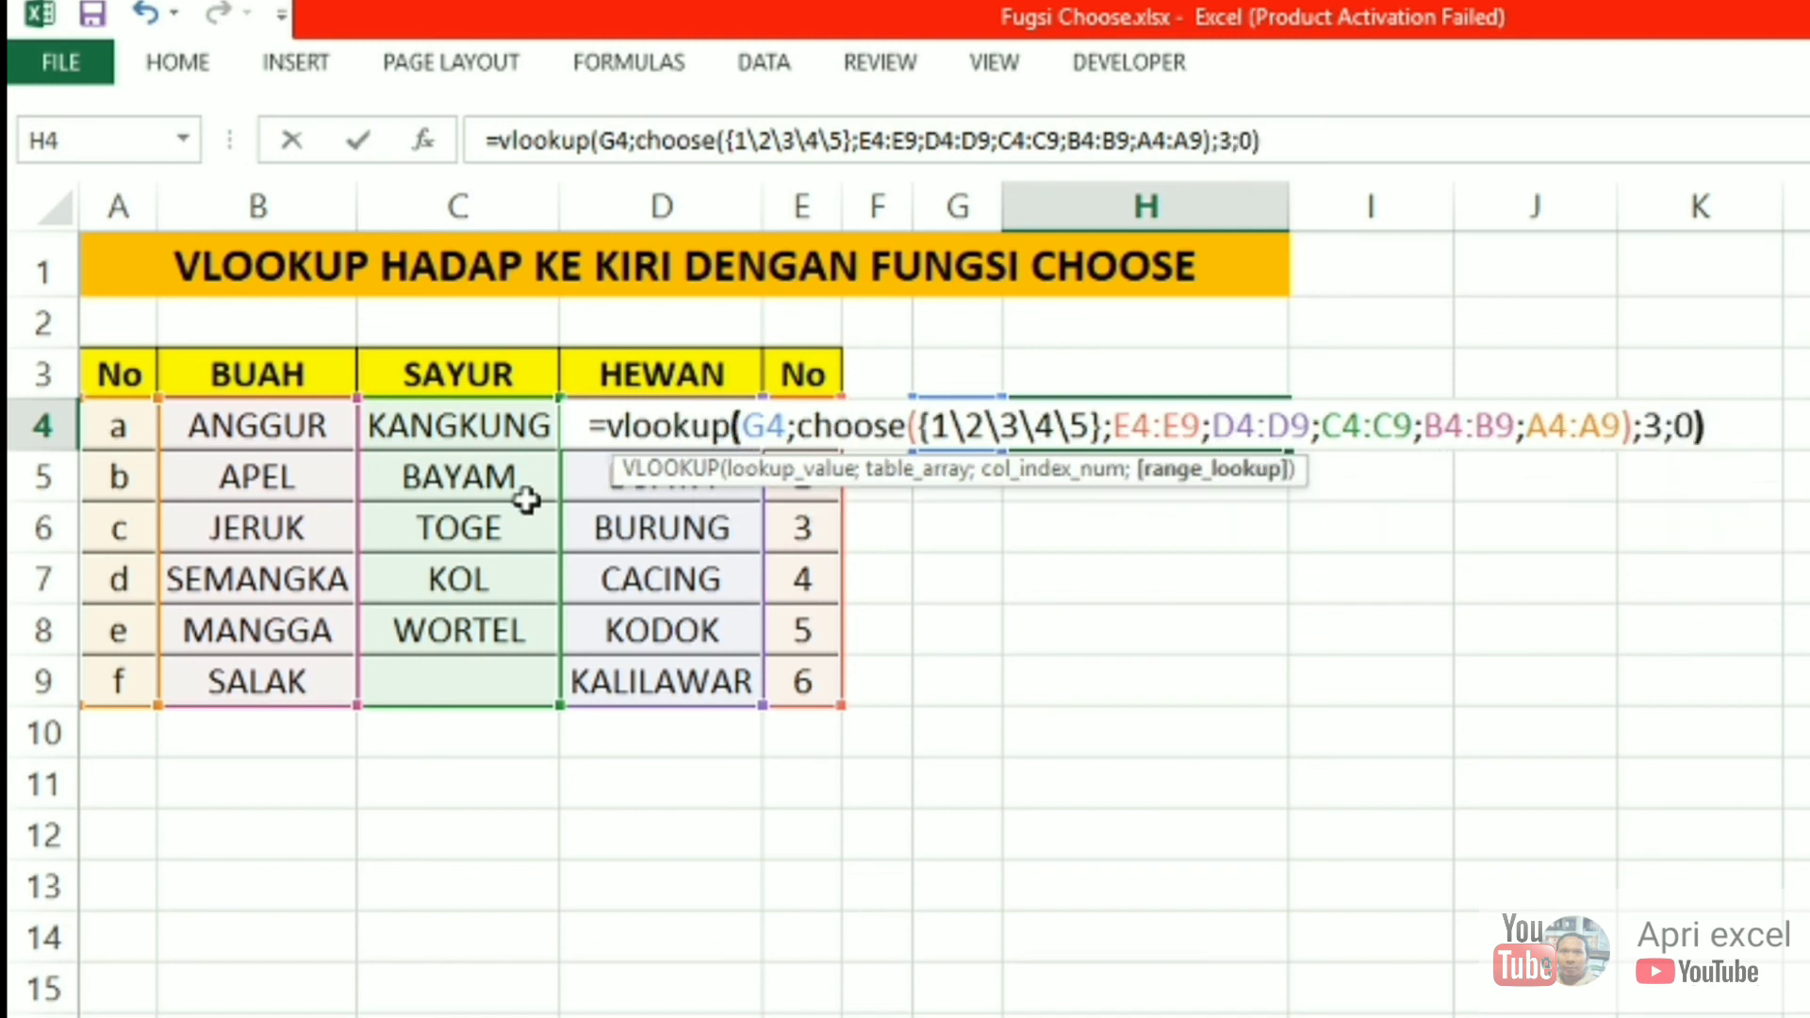
key("Return")
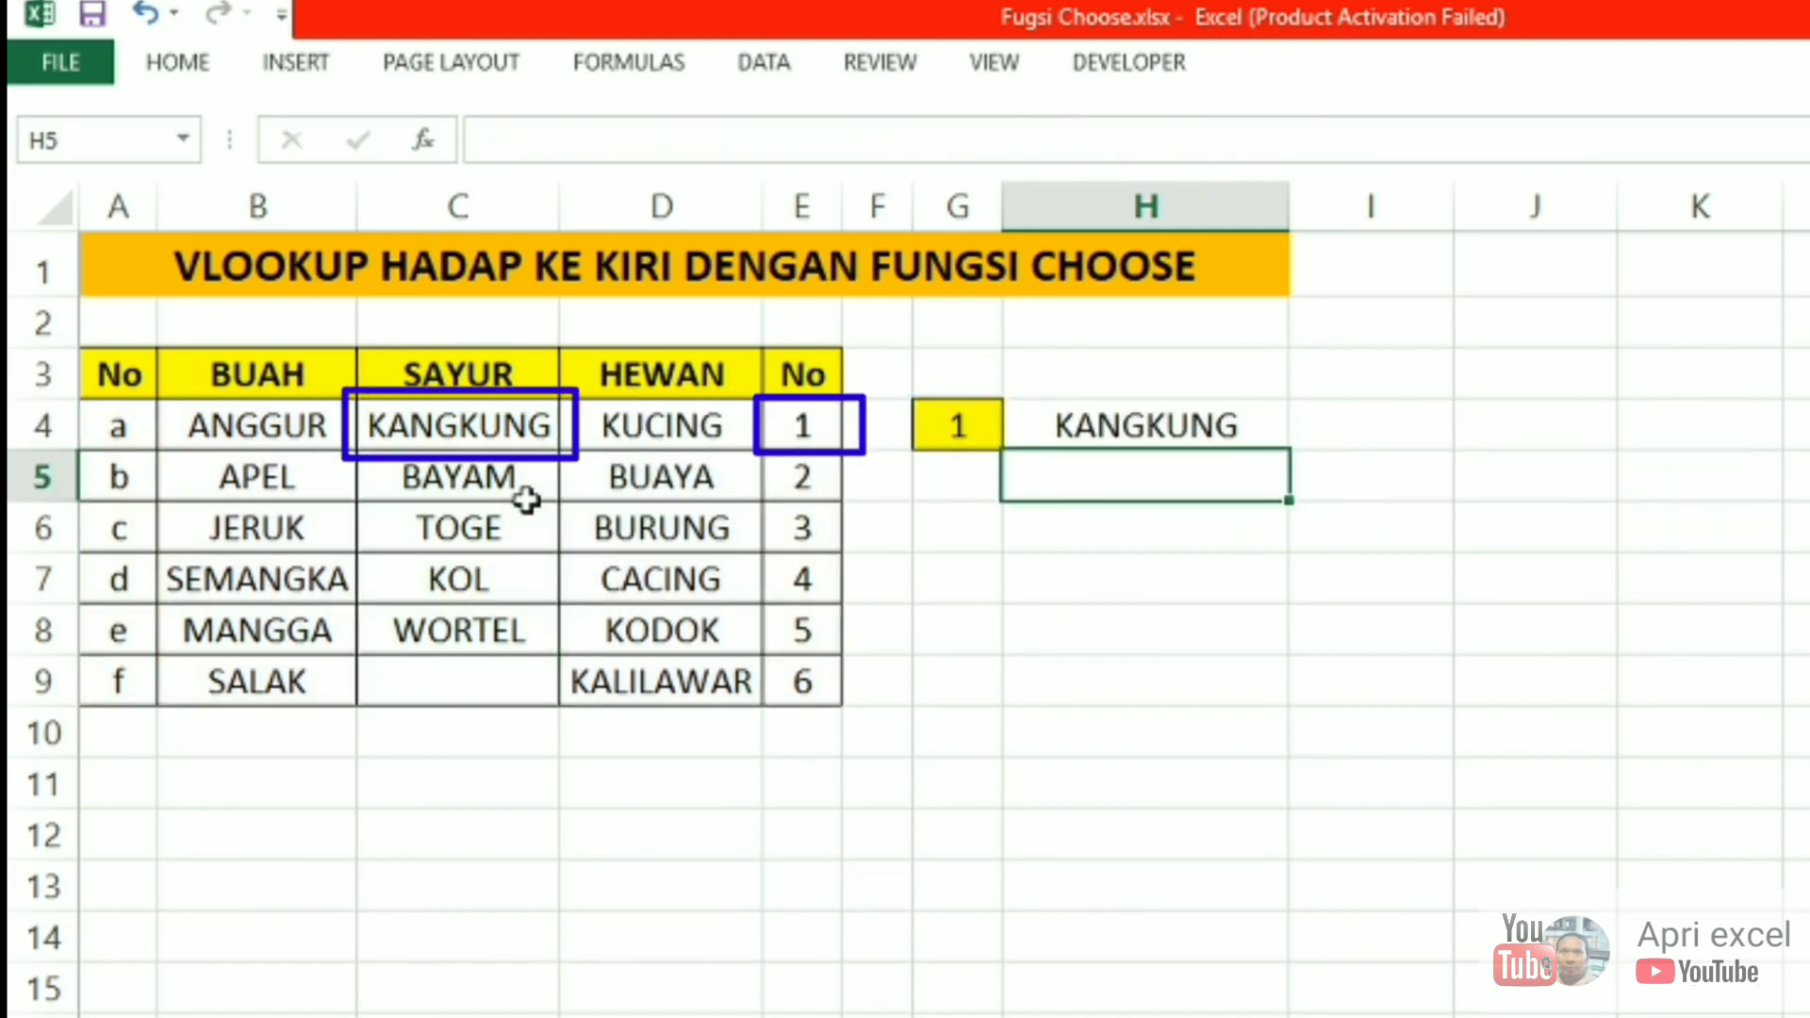
Test the left-facing lookup by changing G4 to 4 and checking the result in H4.
key("Up")
left_click(946, 405)
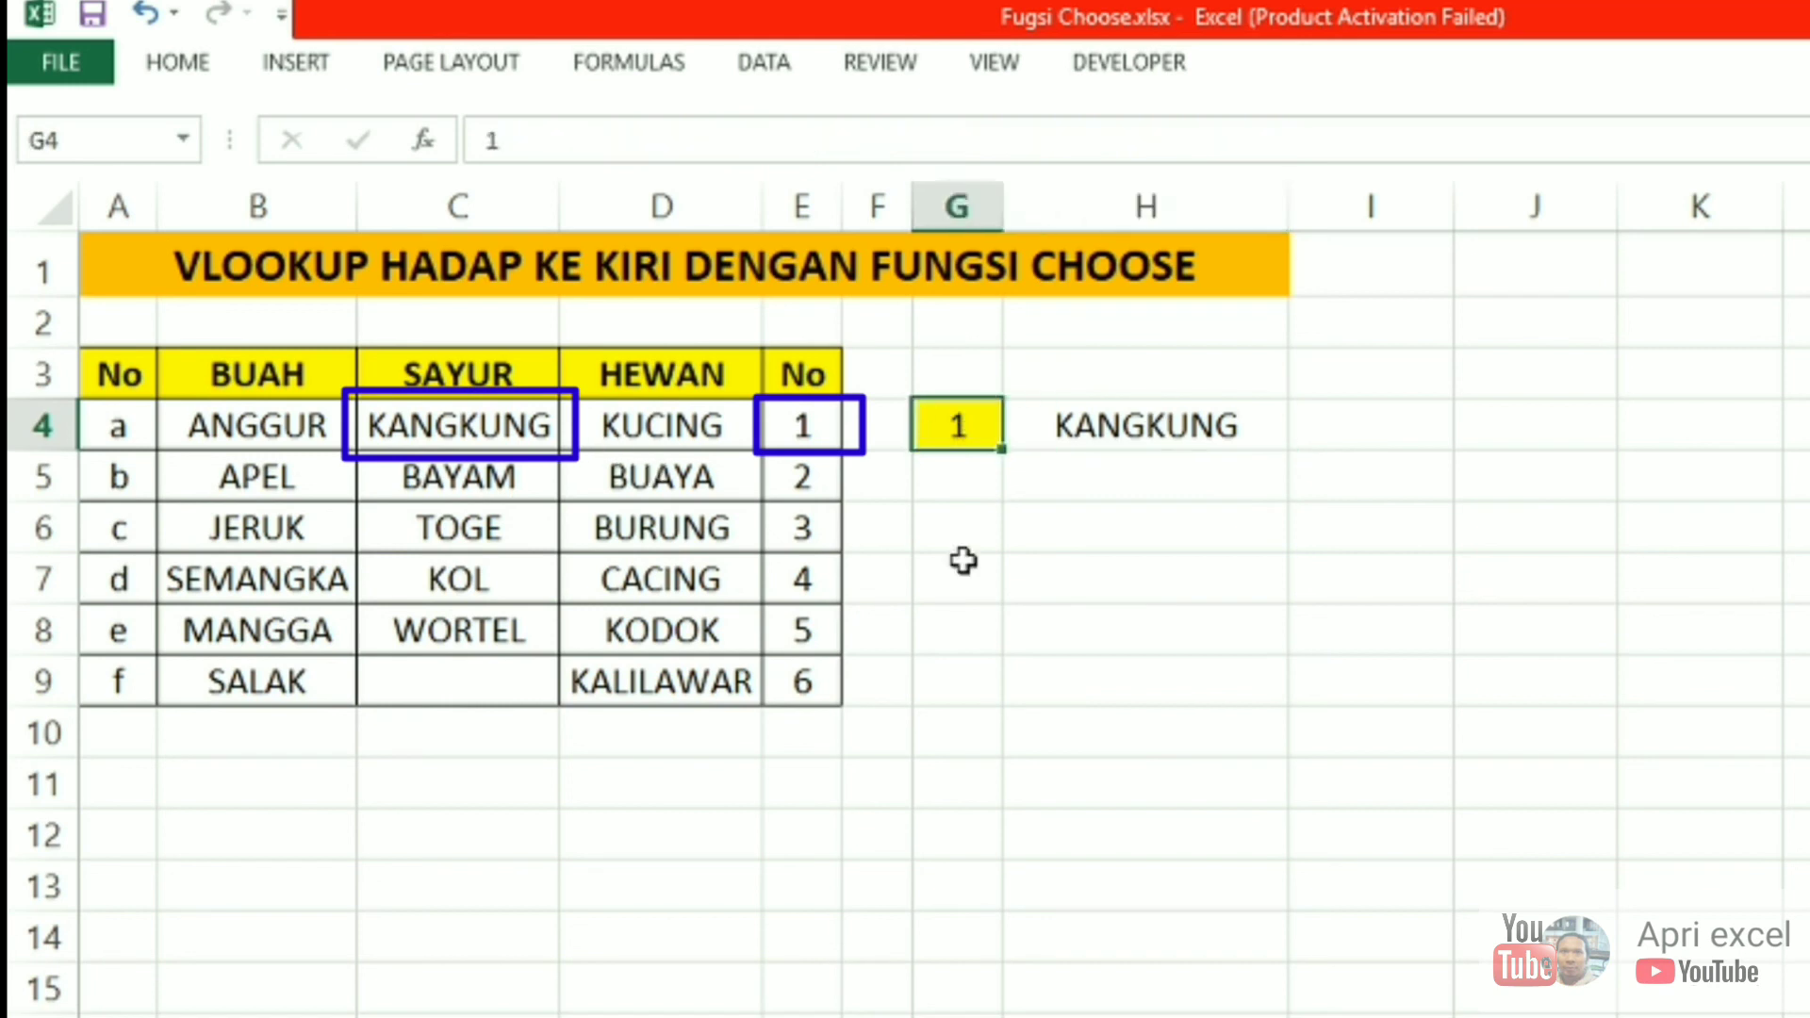
type("4")
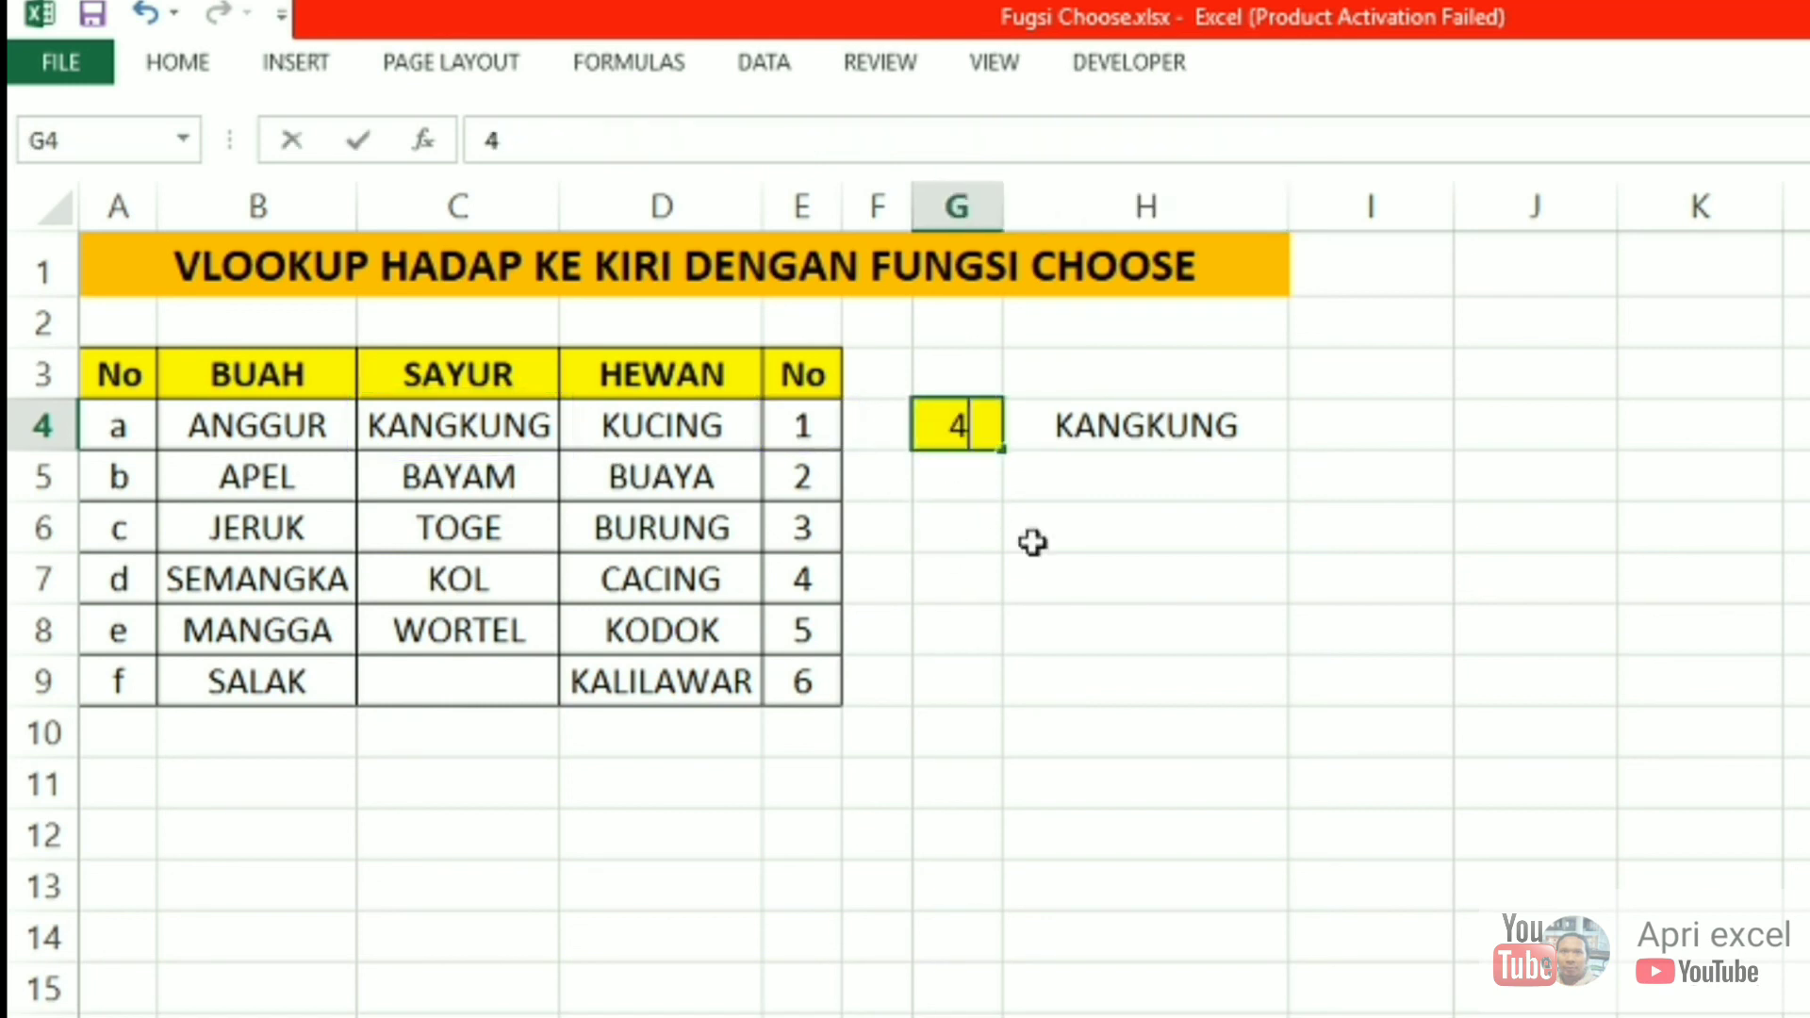
left_click(1036, 540)
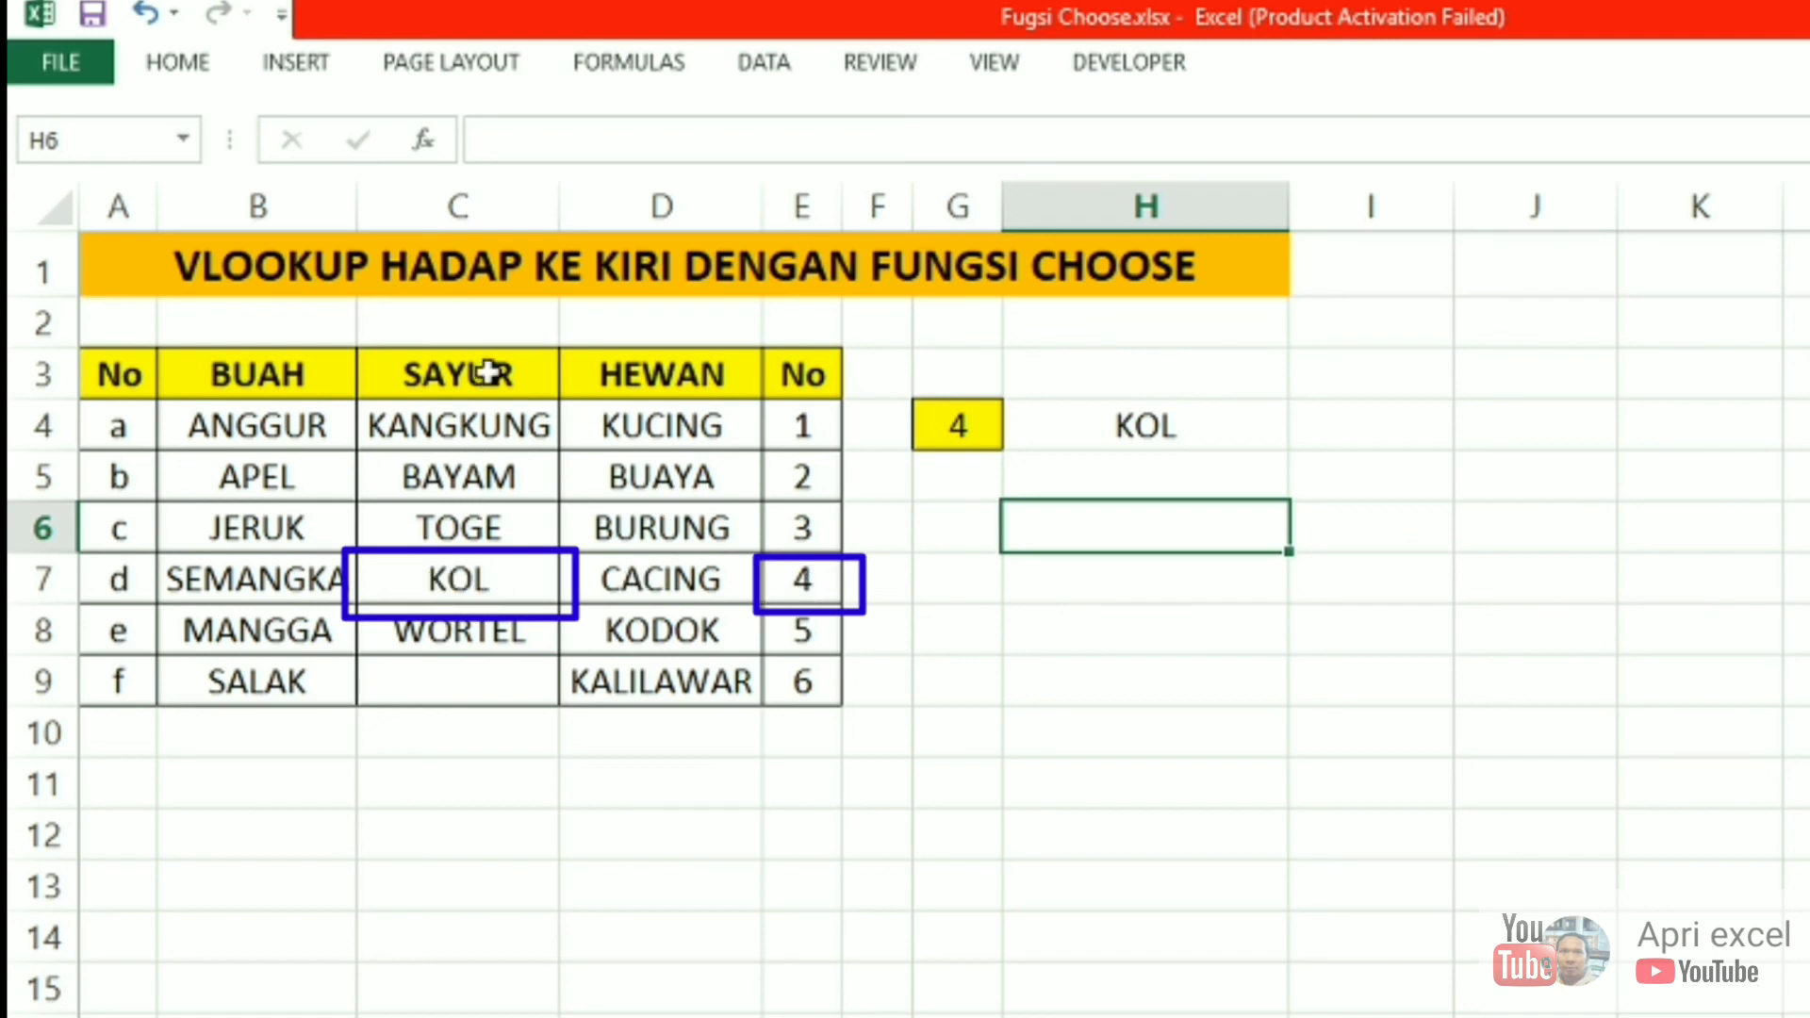
Change the column index in the H4 VLOOKUP to 5 so it returns values from A4:A9.
left_click(1241, 428)
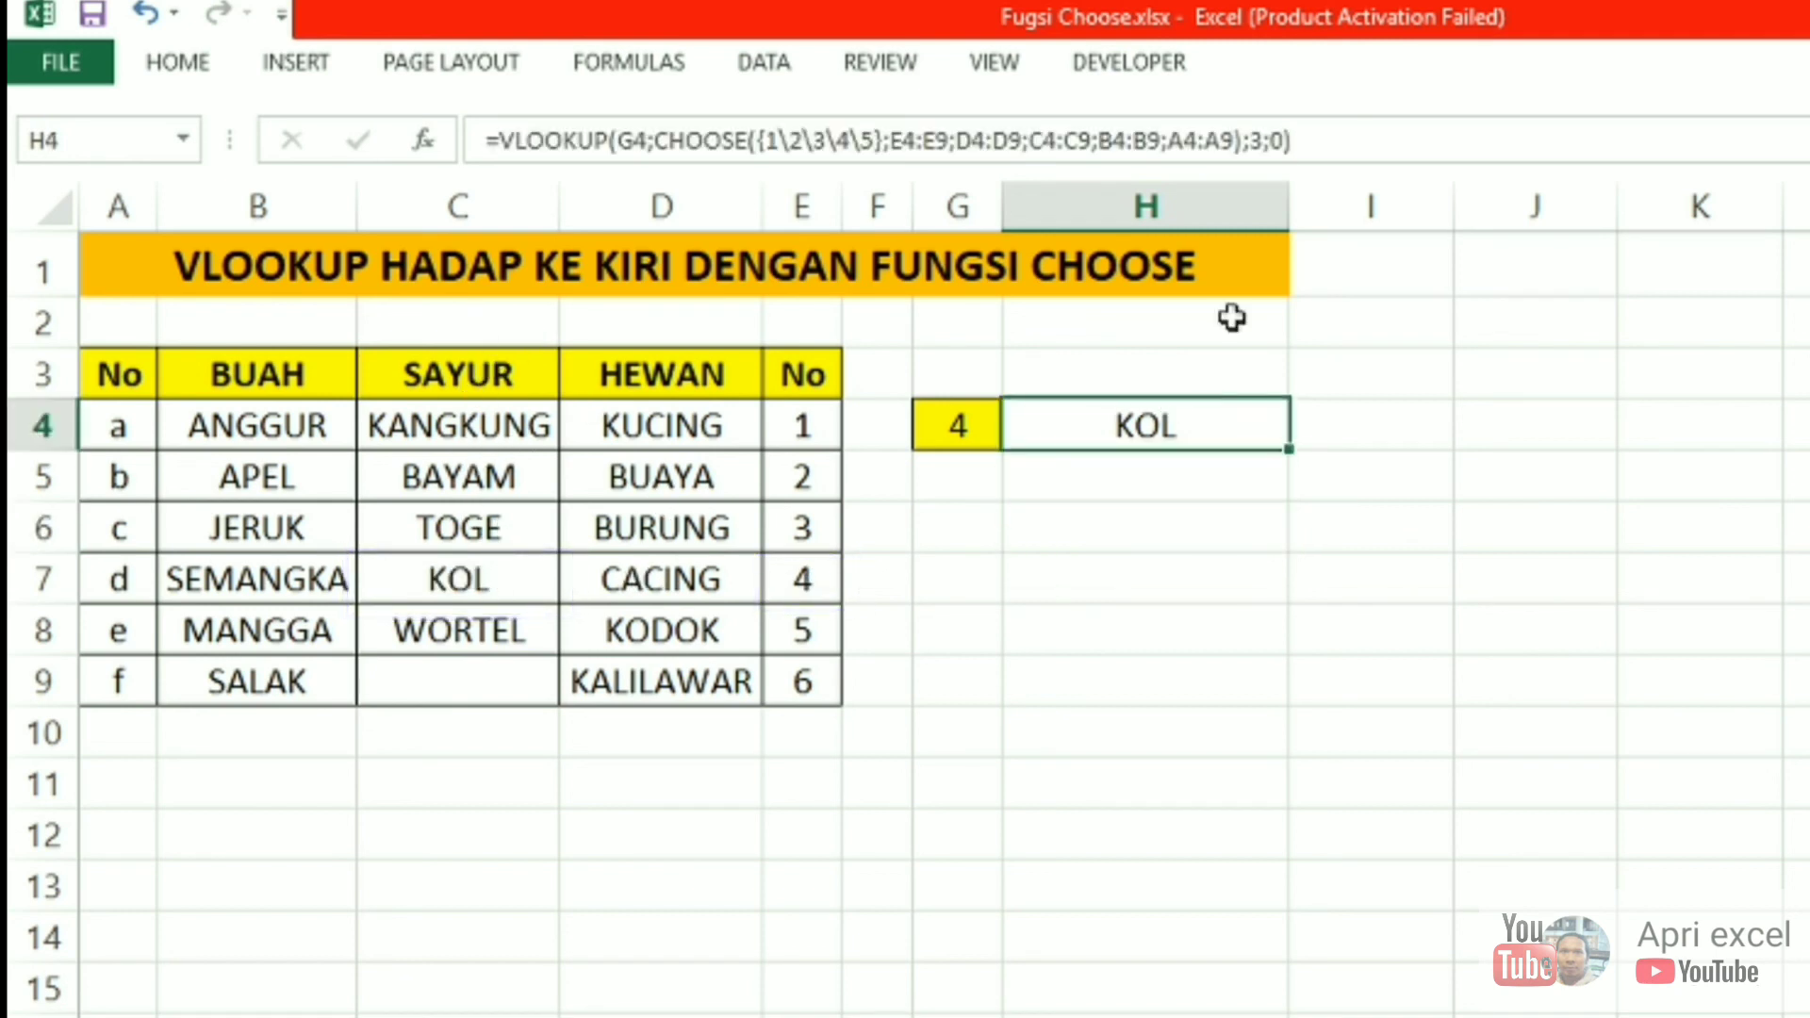
double_click(1193, 430)
left_click(1679, 432)
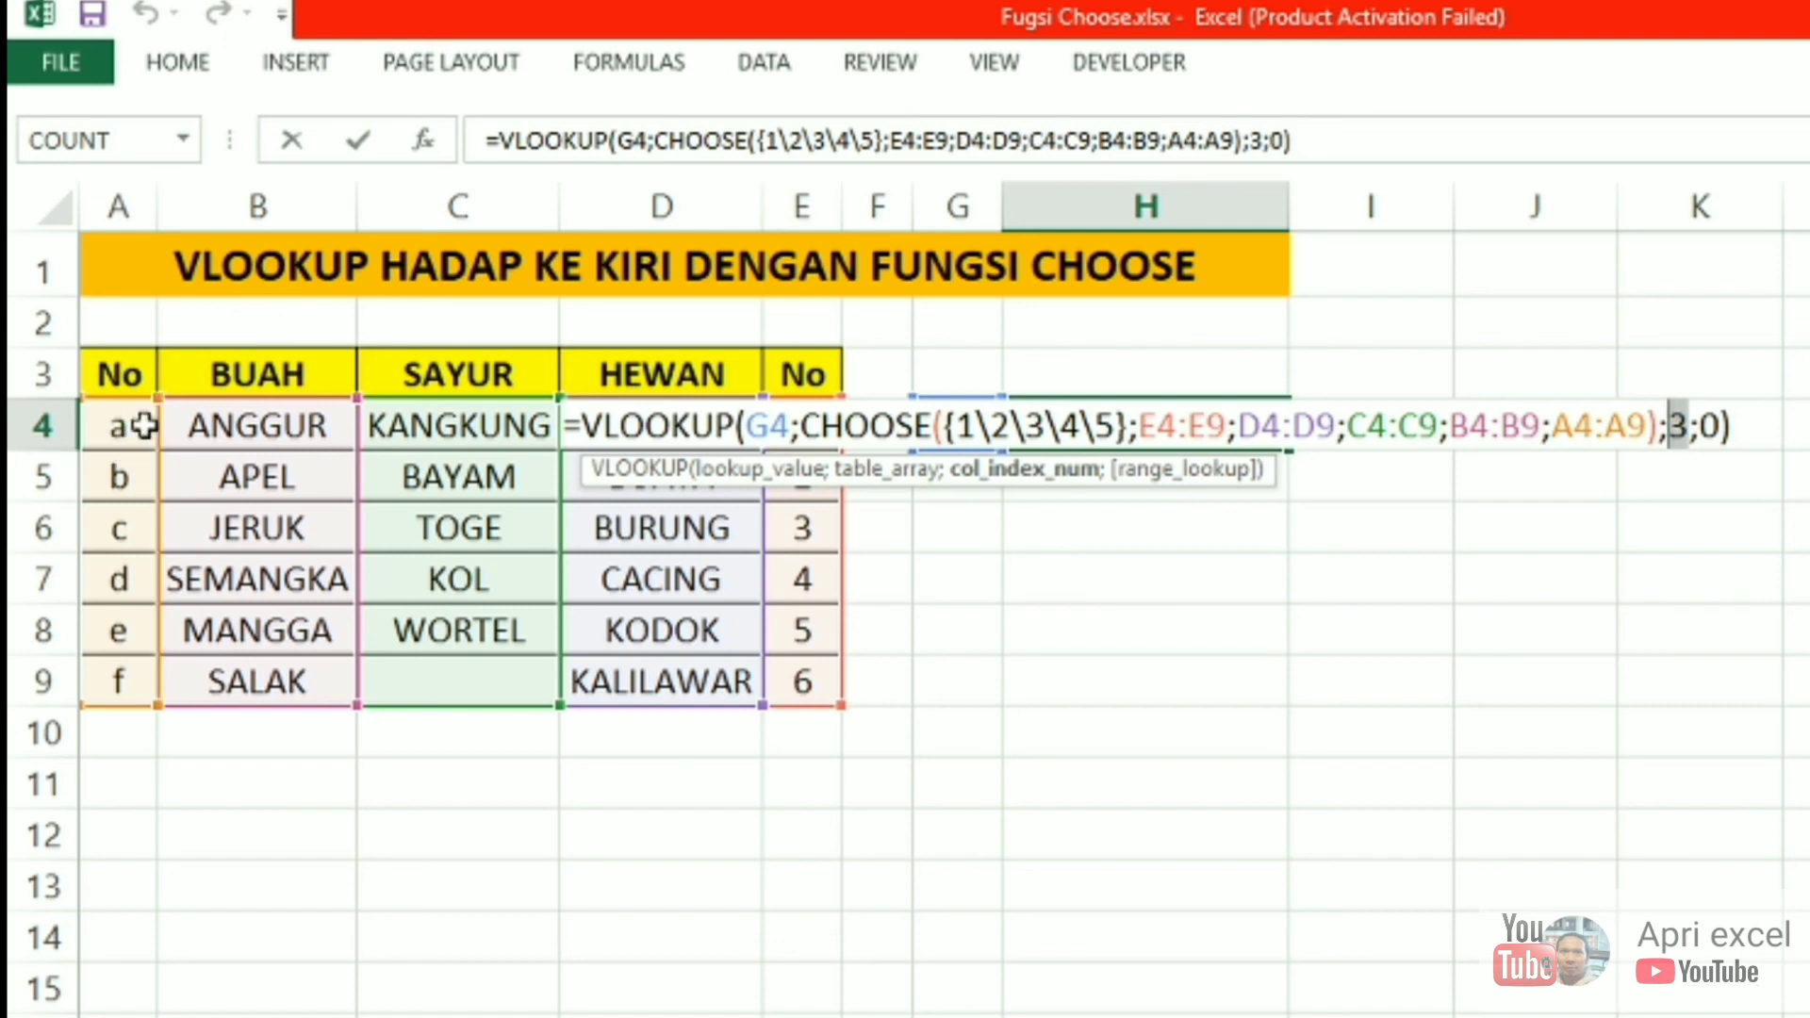
left_click(1112, 426)
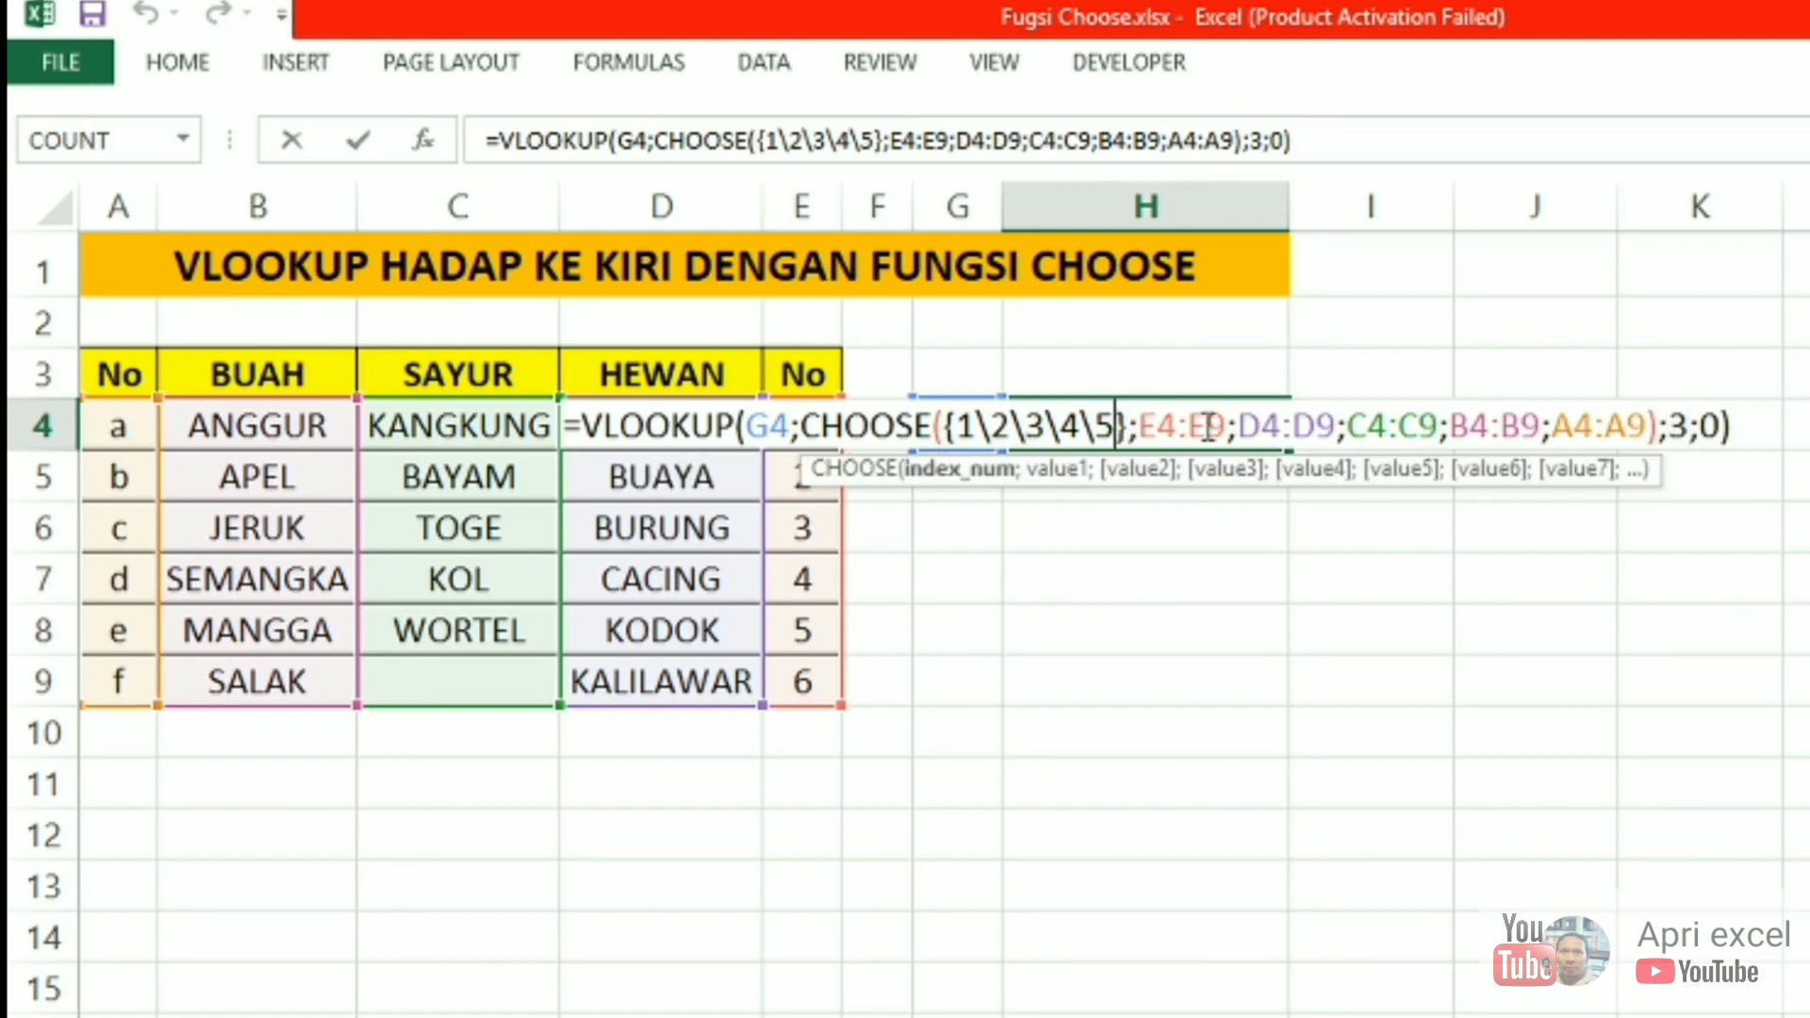
double_click(1624, 432)
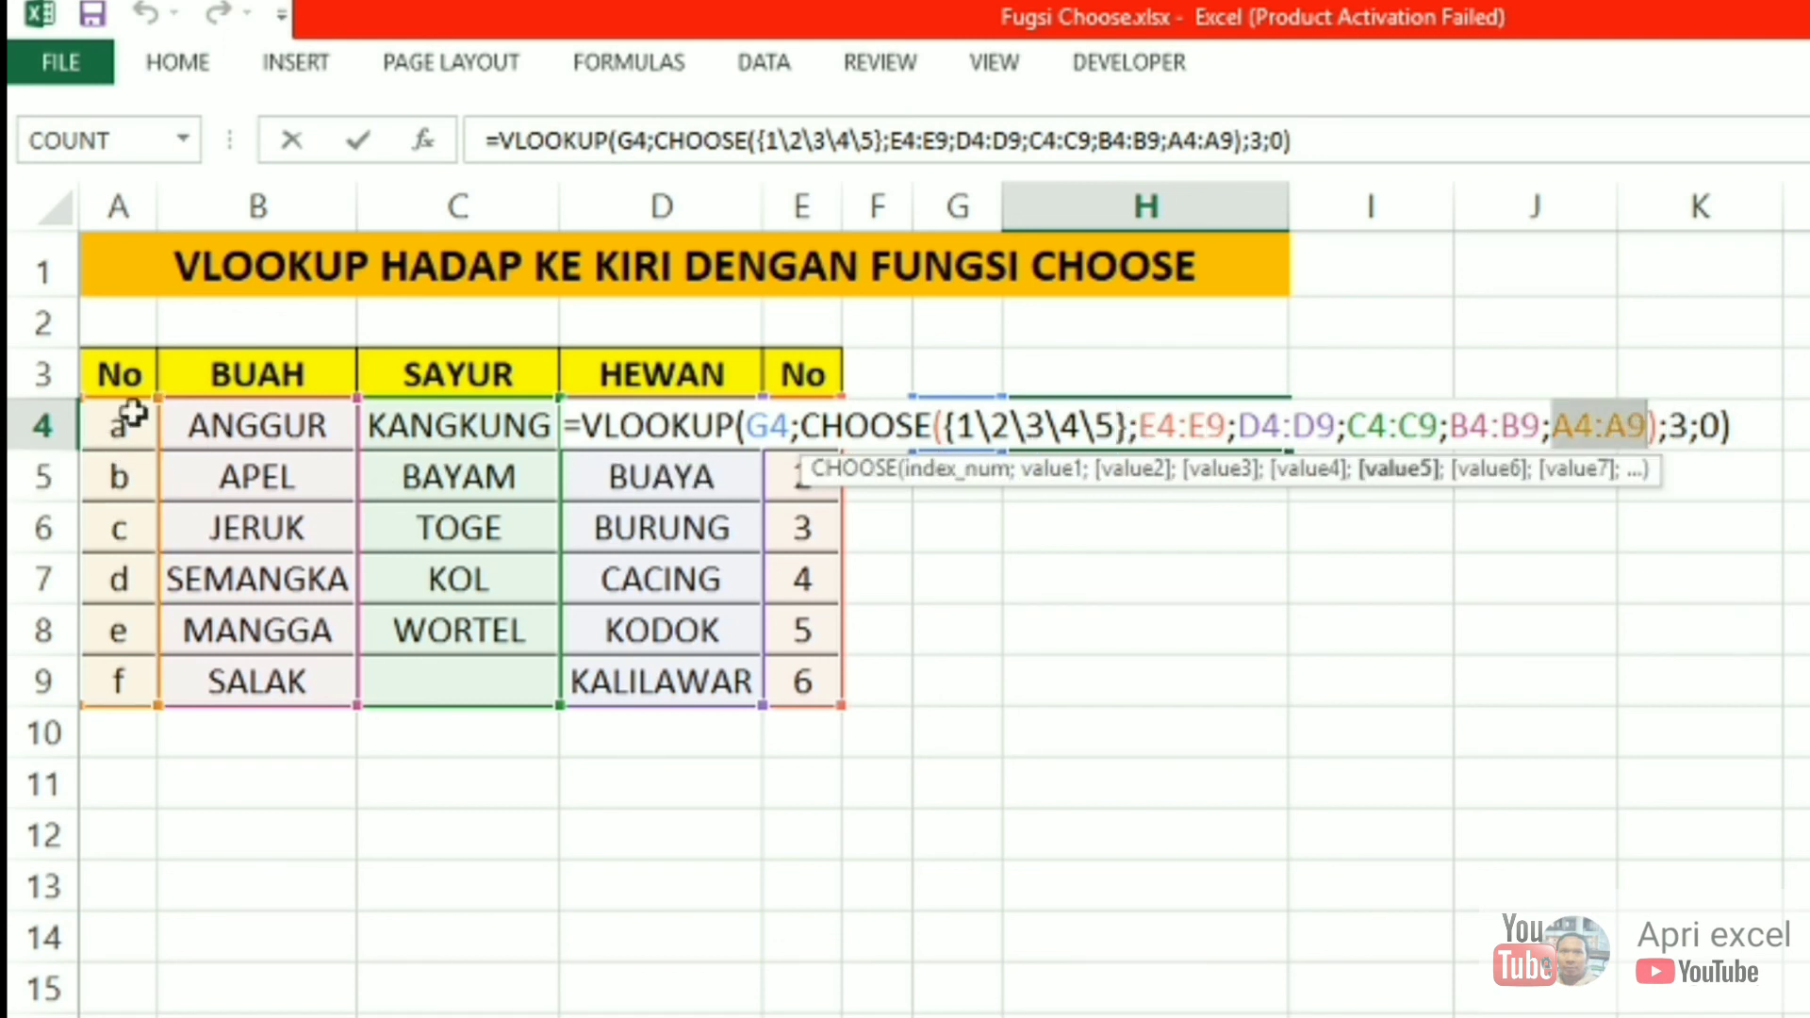
double_click(1679, 429)
type("5")
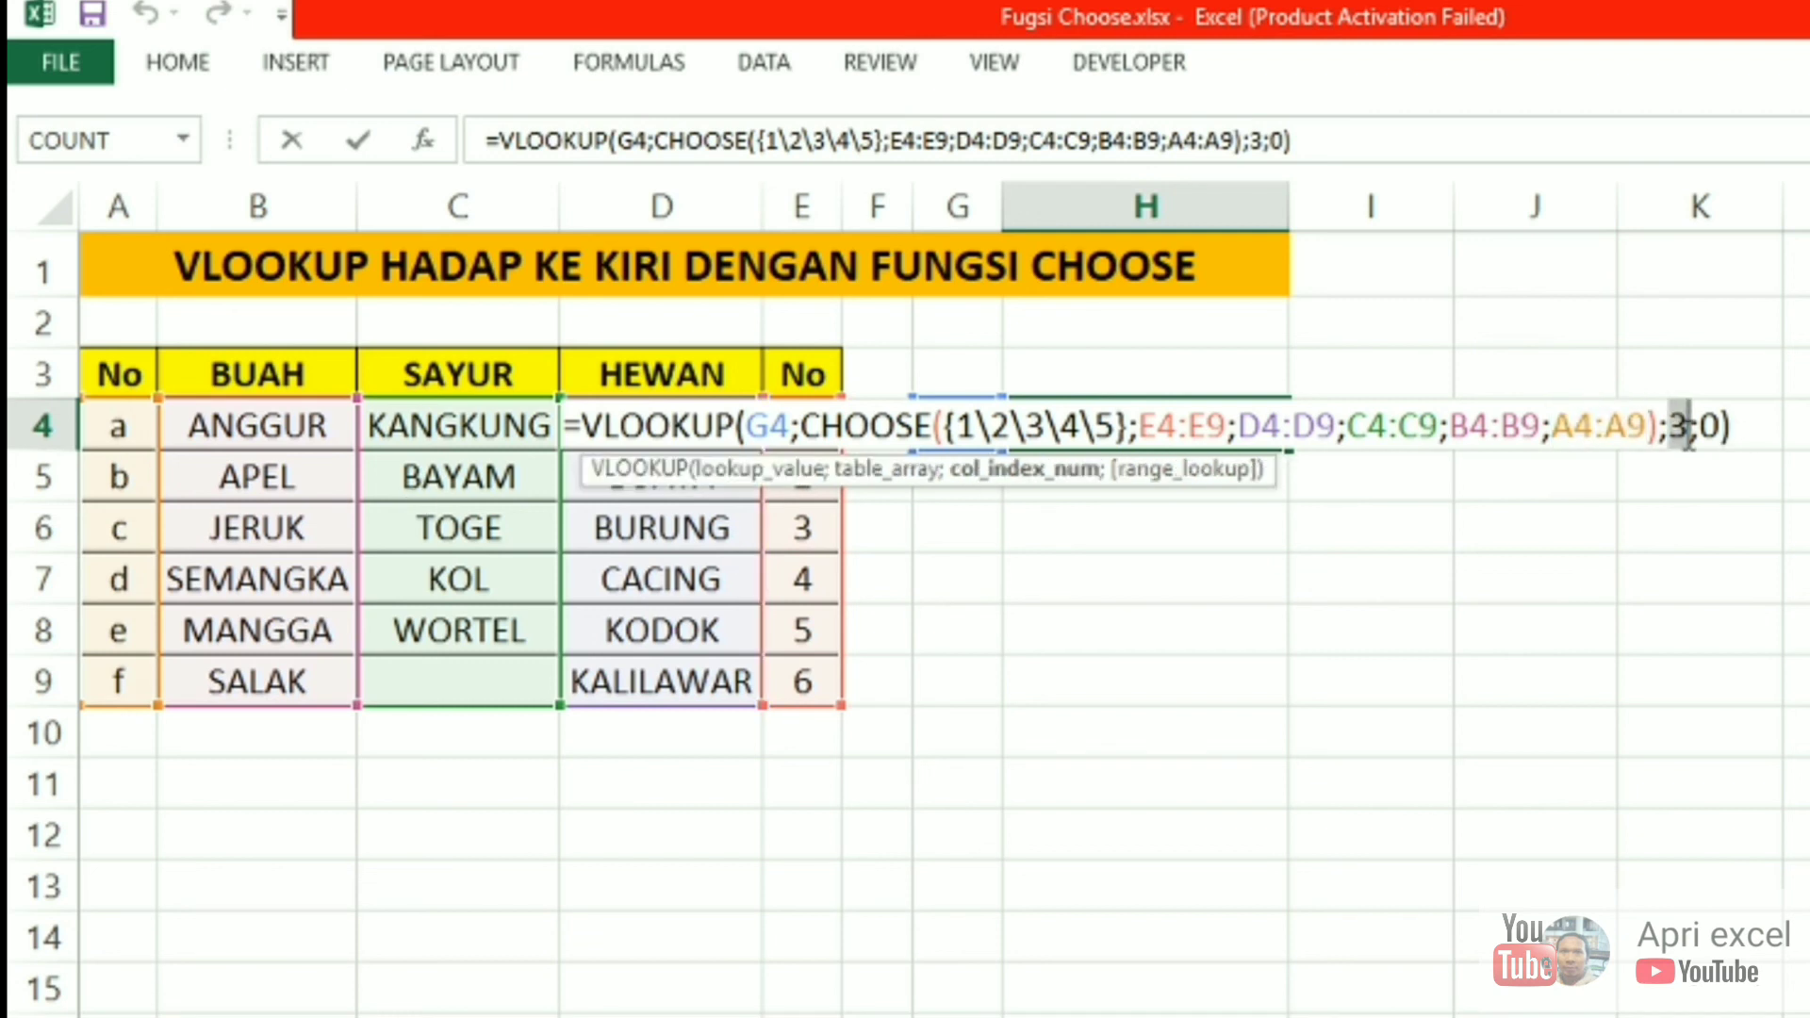
key("Return")
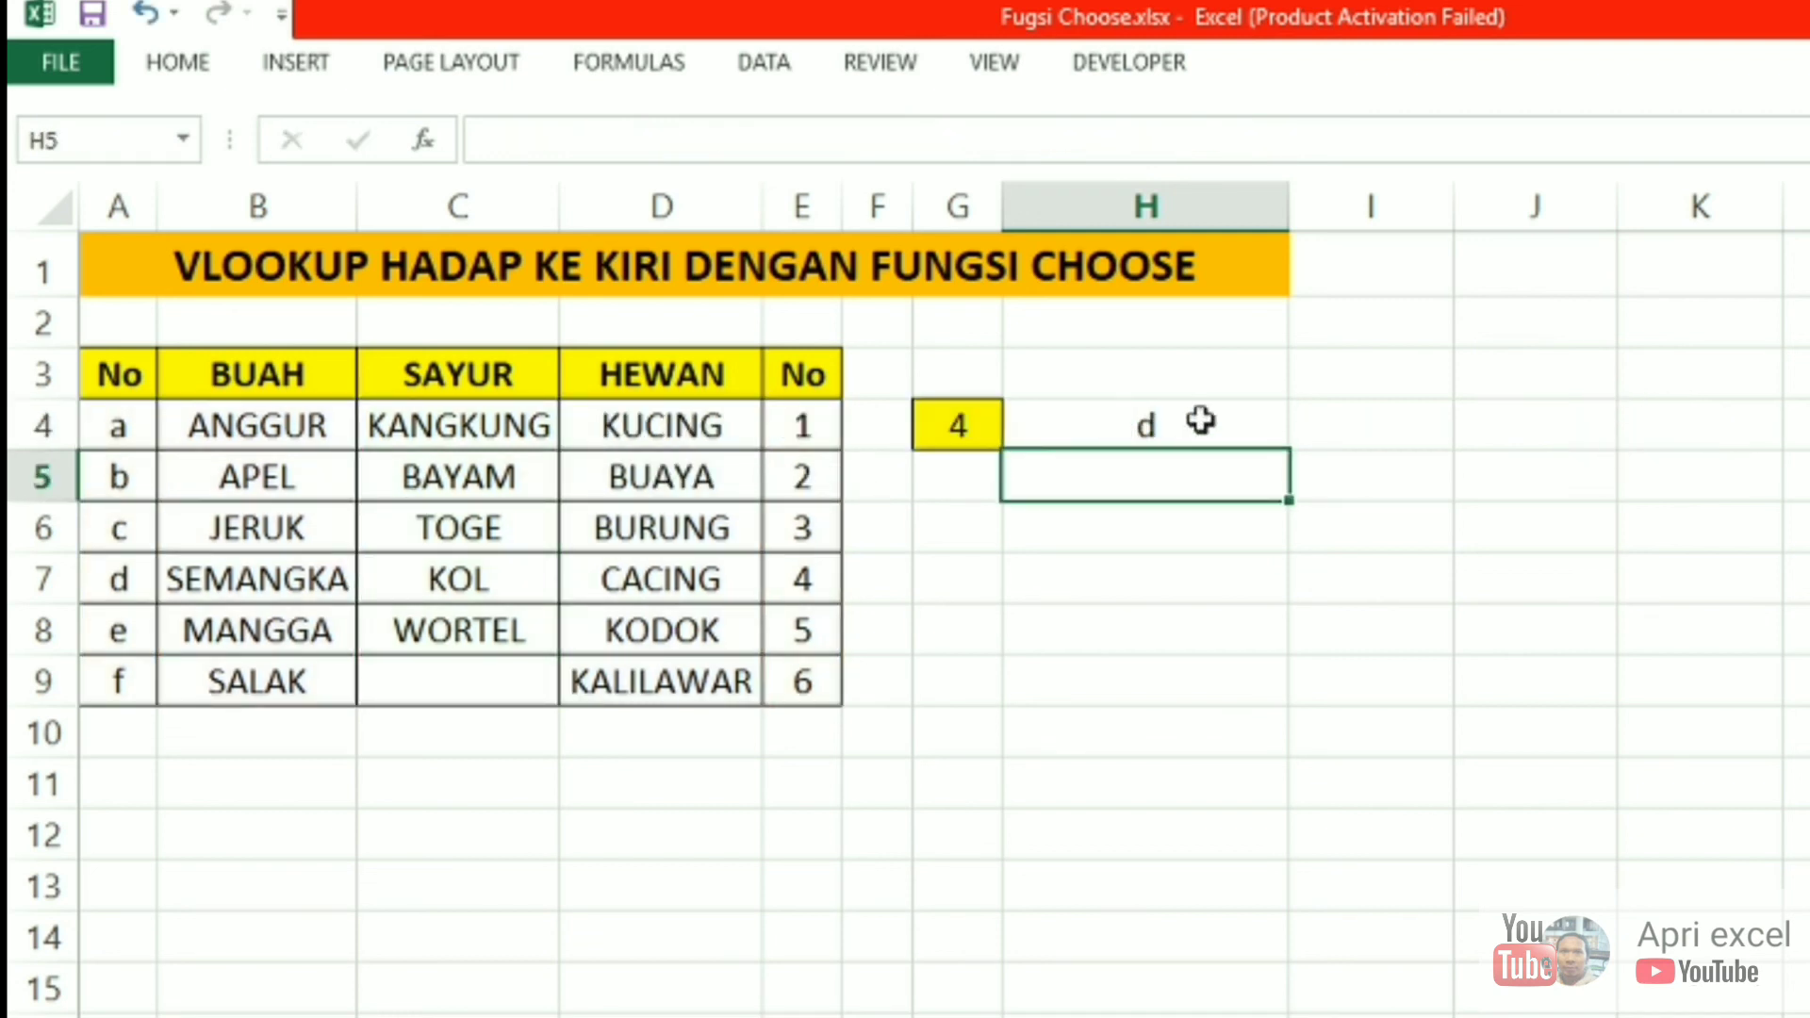
Change G4 to 3 to test the lookup with column index 5.
left_click(952, 419)
type("3")
left_click(1074, 627)
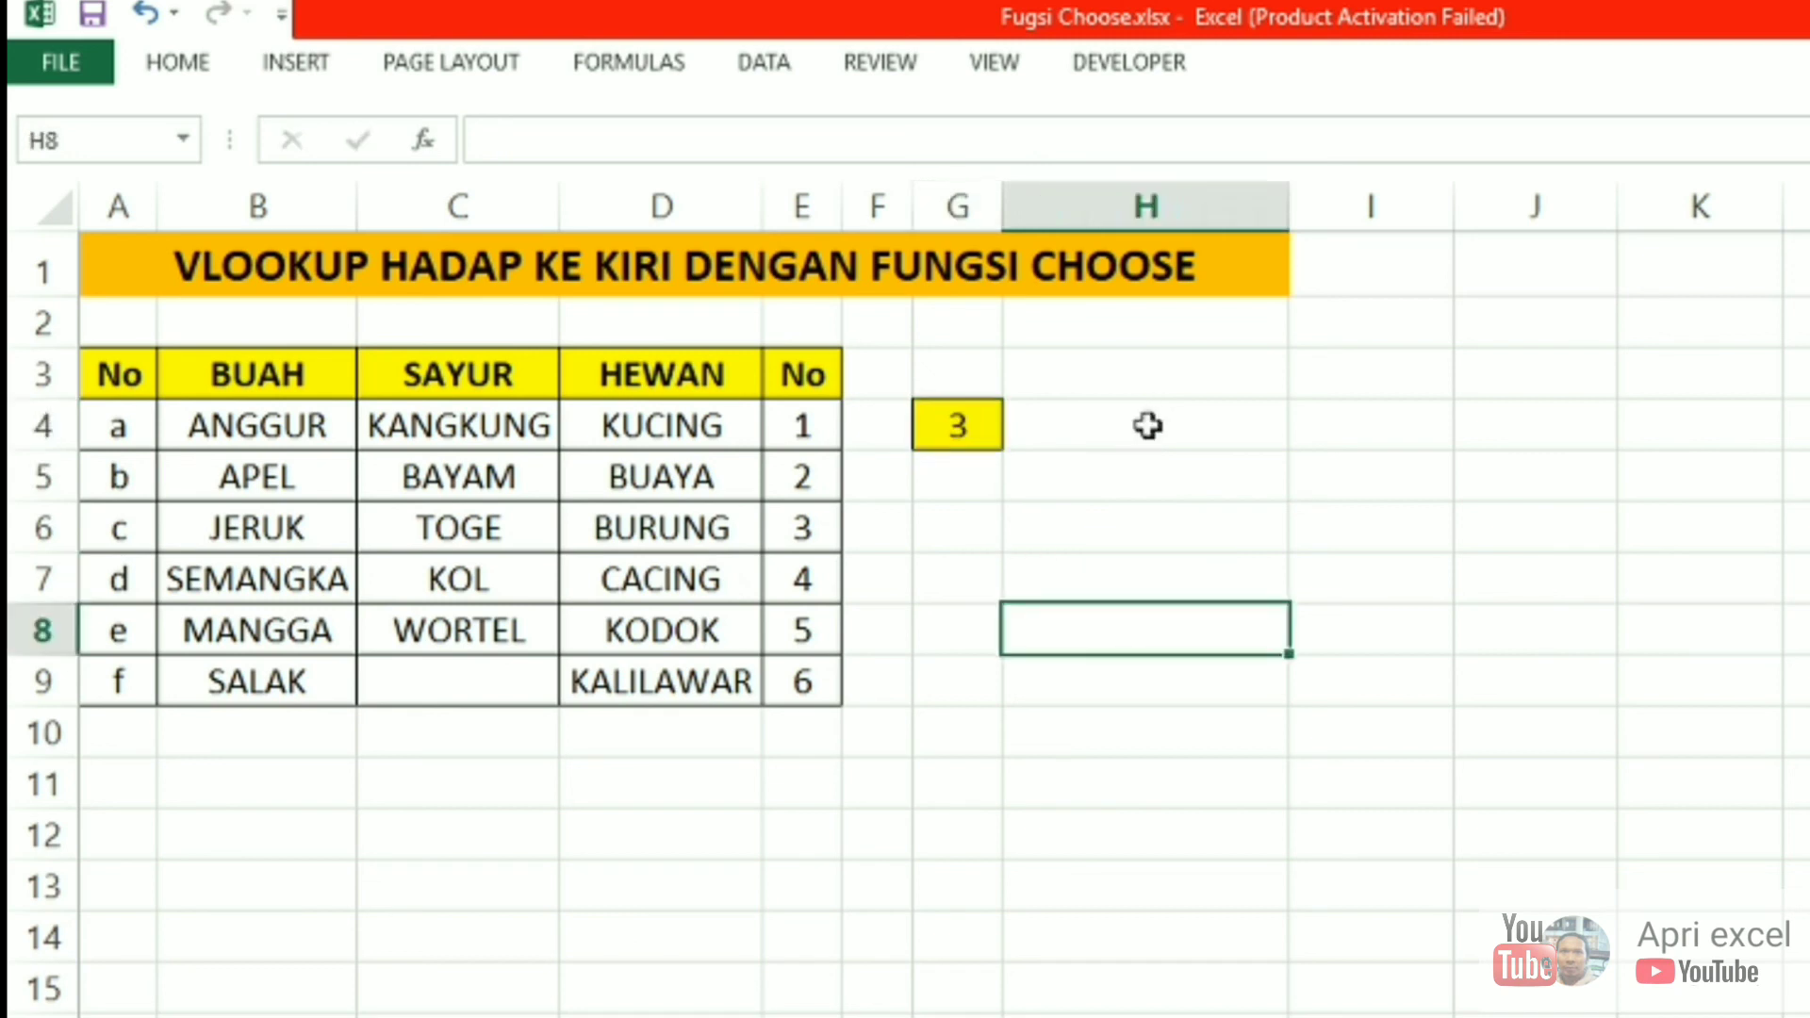
Reopen the VLOOKUP with CHOOSE formula in H4 and enter it as an array formula.
double_click(1145, 426)
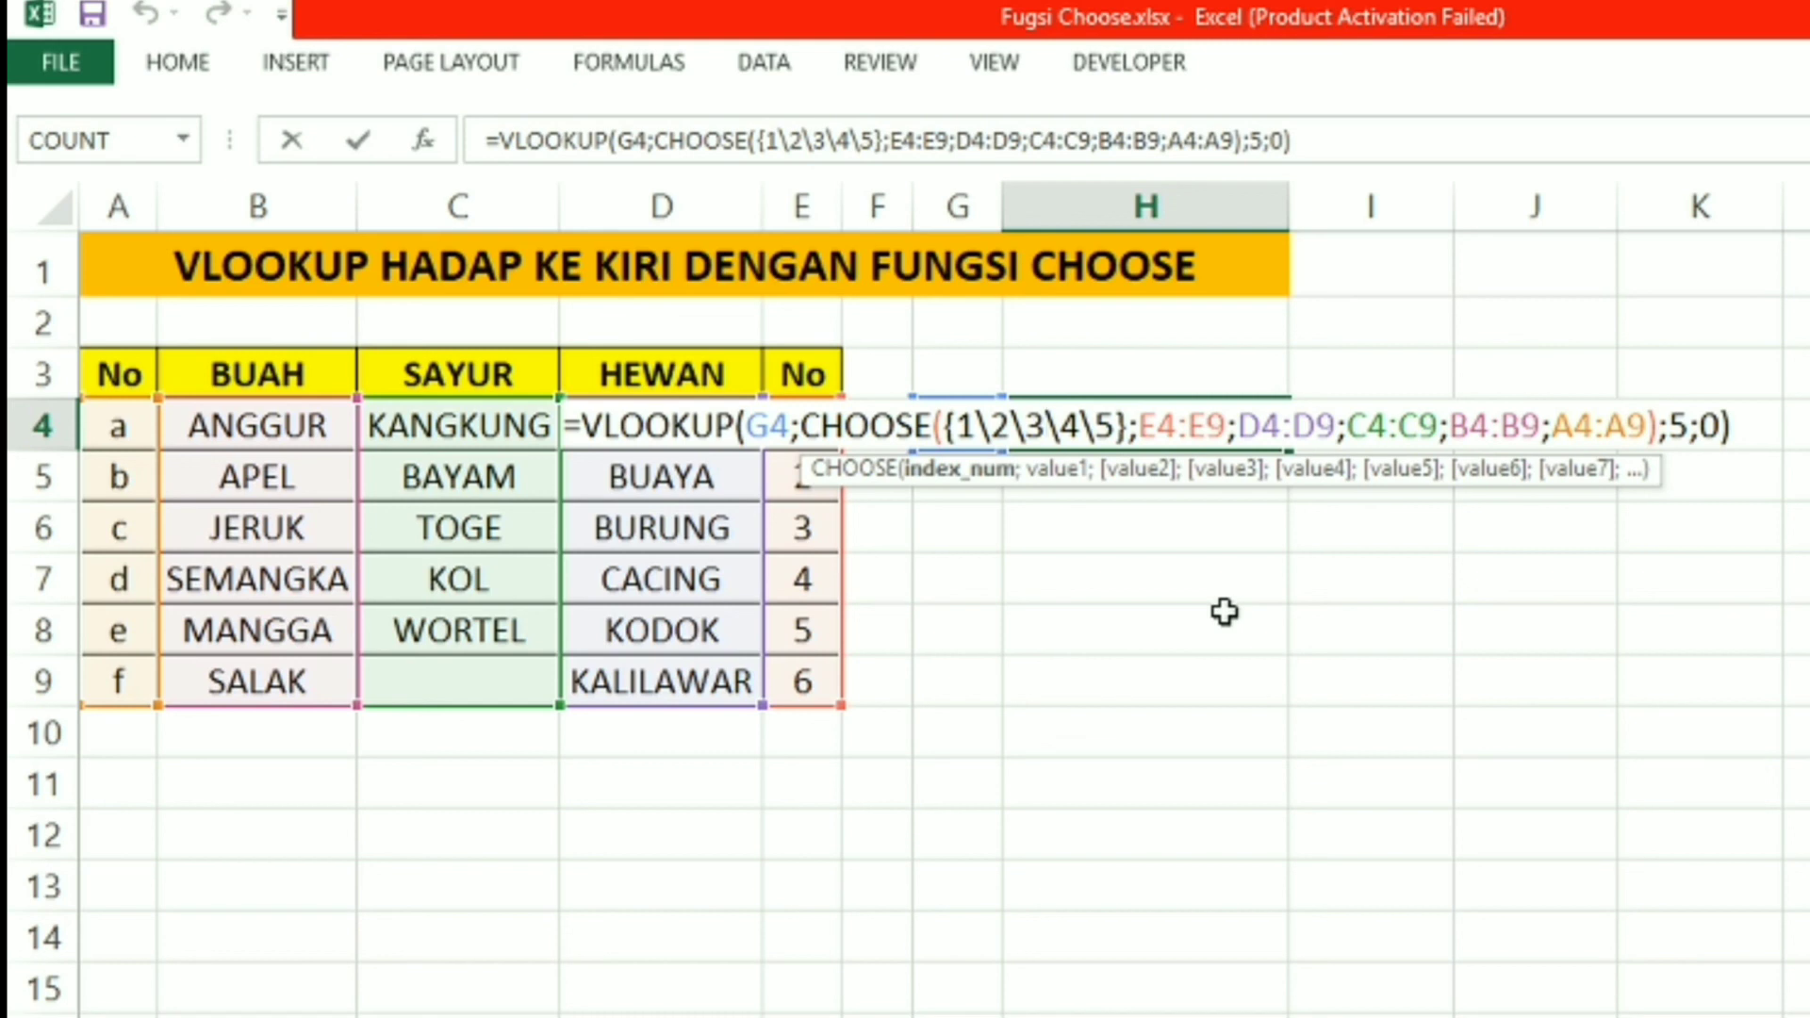
key("ctrl+shift+Return")
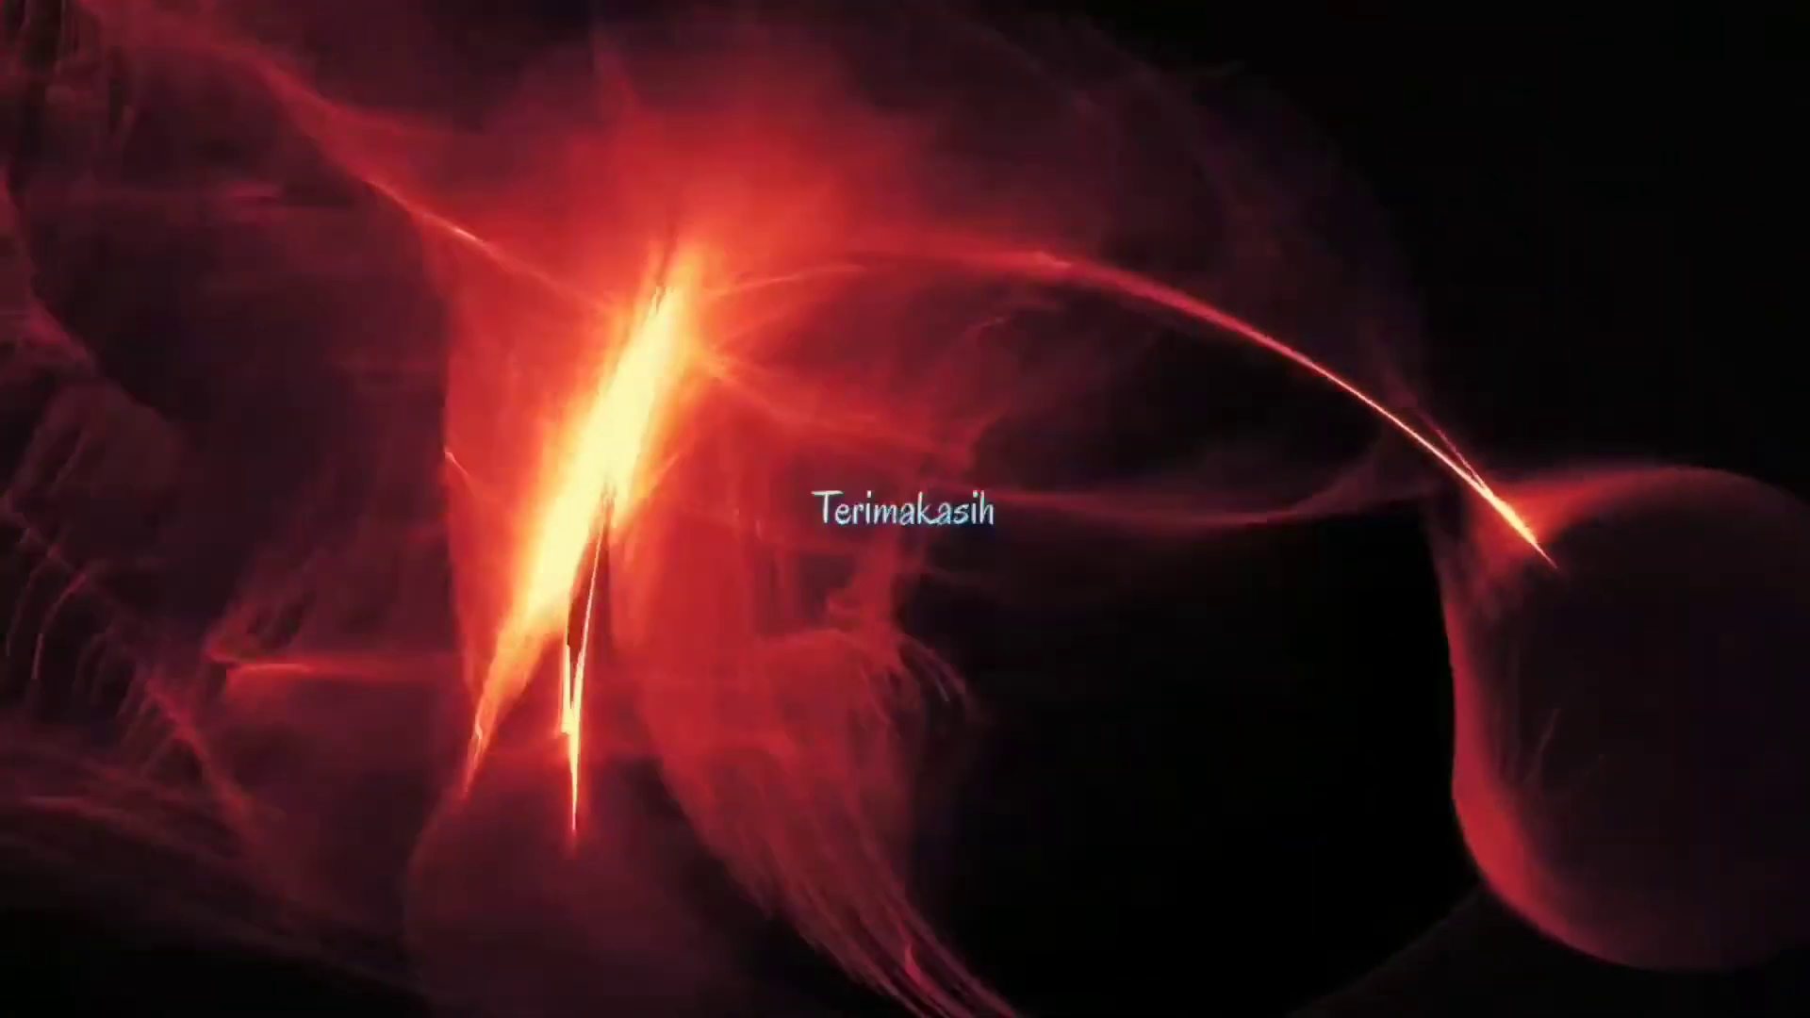